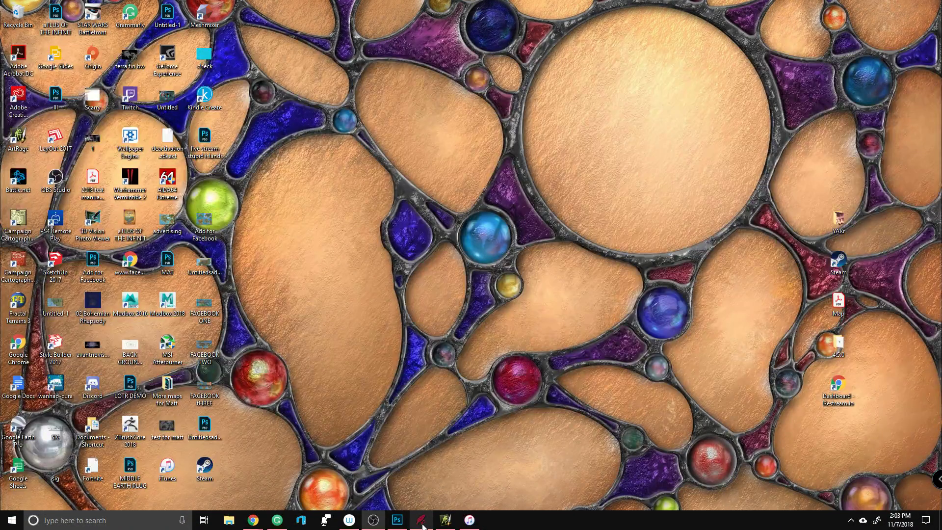
Step: Switch to the Inkarnate homepage in Chrome and look over the Inkarnate Worlds feature overview
mouse_move(423, 526)
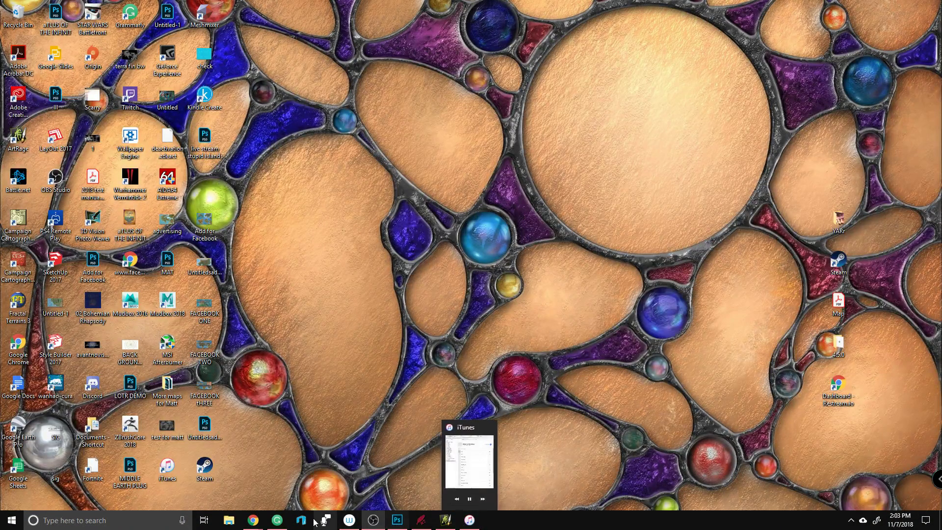
mouse_move(246, 519)
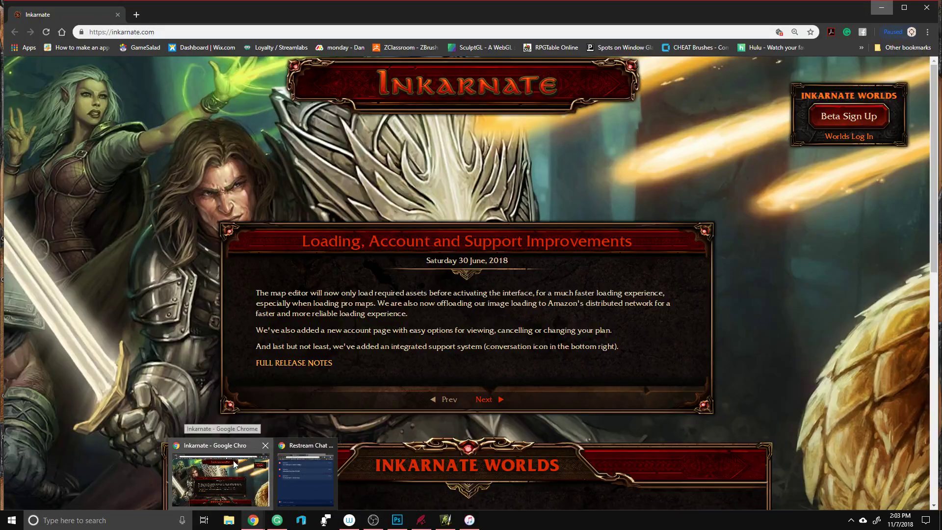
left_click(243, 486)
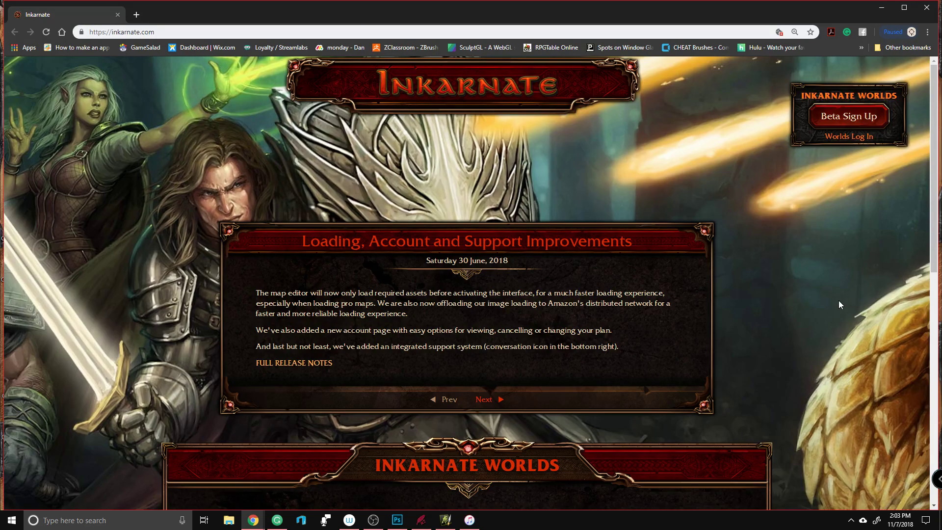
scroll(657, 201, "down", 7)
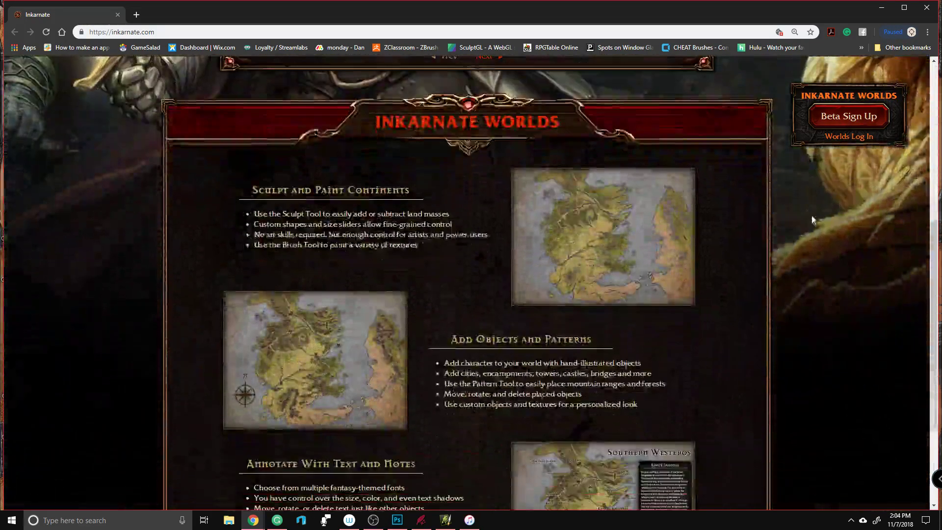
scroll(814, 219, "down", 4)
scroll(840, 288, "up", 6)
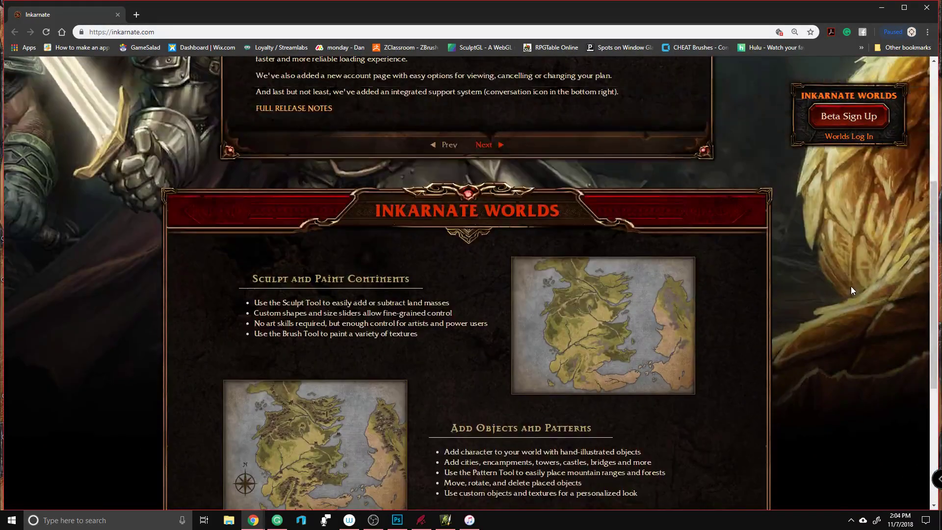
scroll(850, 289, "up", 5)
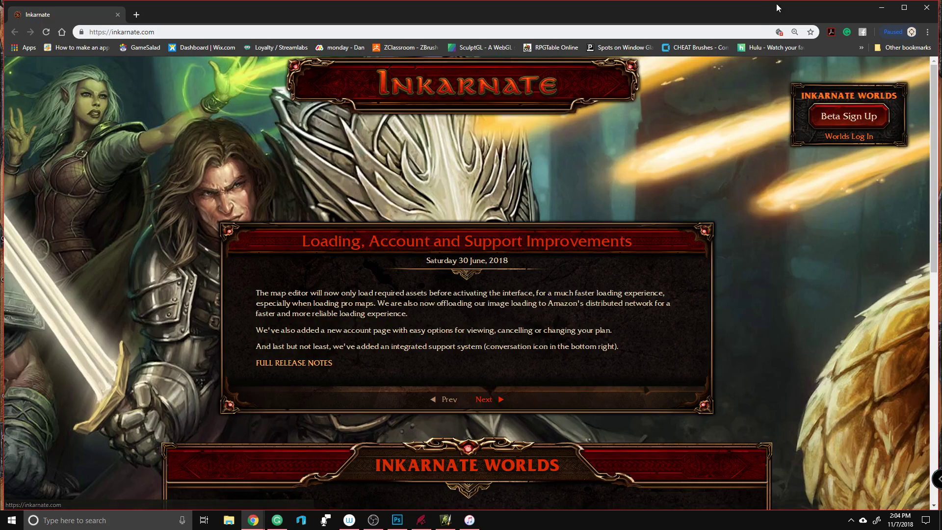
Step: Move the browser window off this display and bring it back maximized on the Inkarnate Maps page
left_click_drag(758, 9, 941, 49)
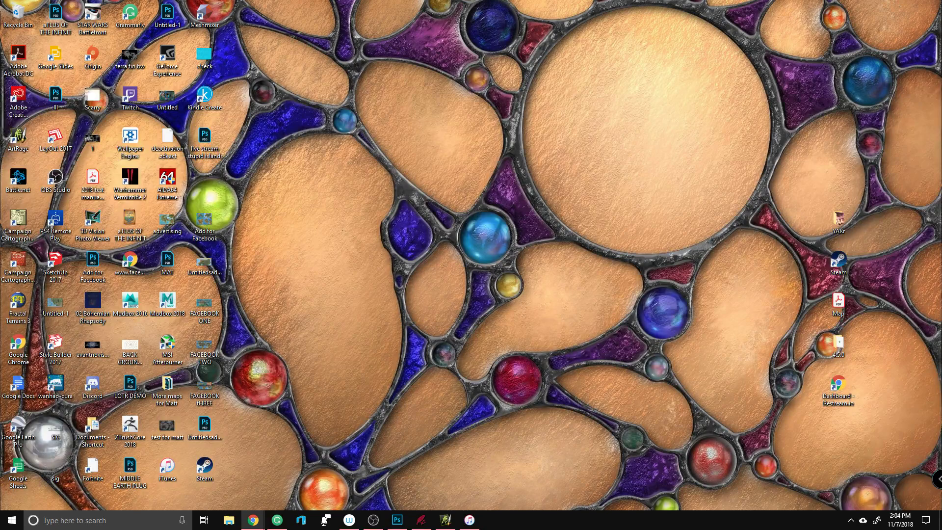
left_click_drag(941, 54, 941, 10)
left_click_drag(941, 54, 782, 10)
scroll(822, 208, "down", 1)
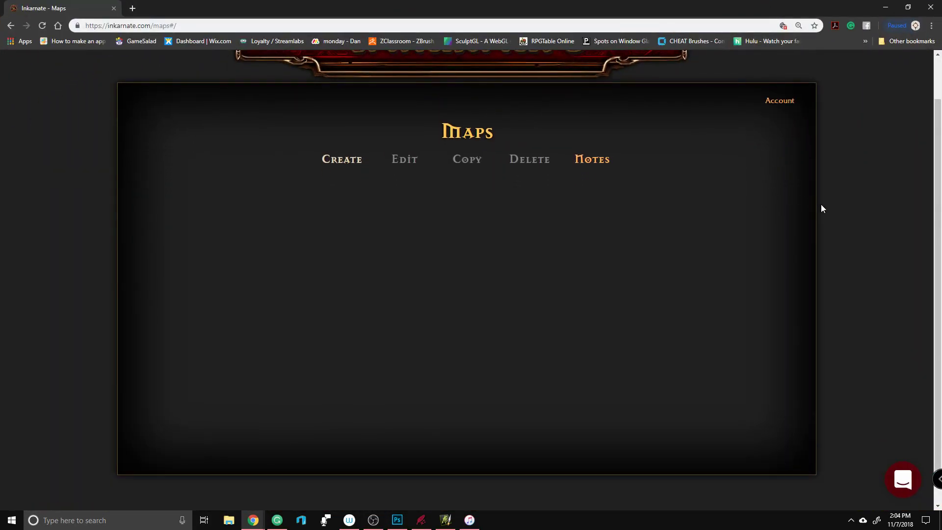
scroll(860, 252, "up", 1)
scroll(680, 162, "down", 2)
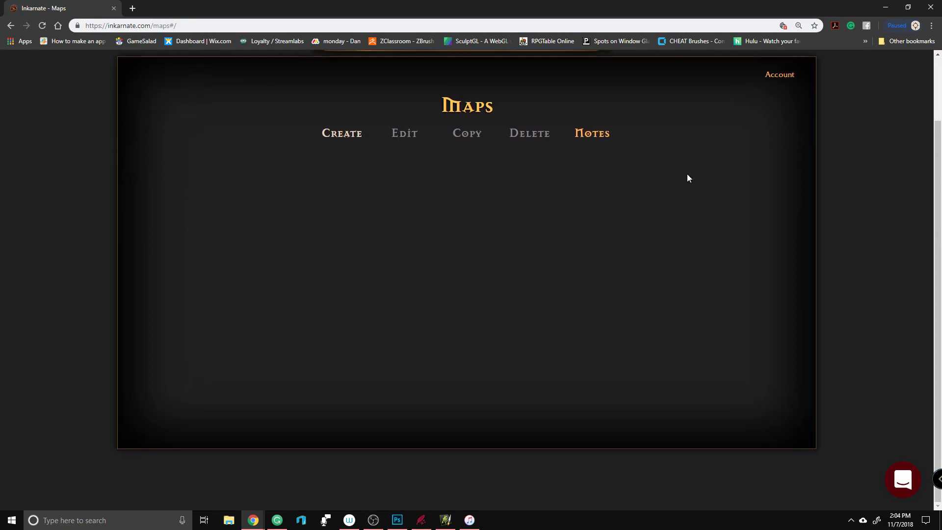
scroll(873, 275, "up", 2)
scroll(875, 260, "down", 1)
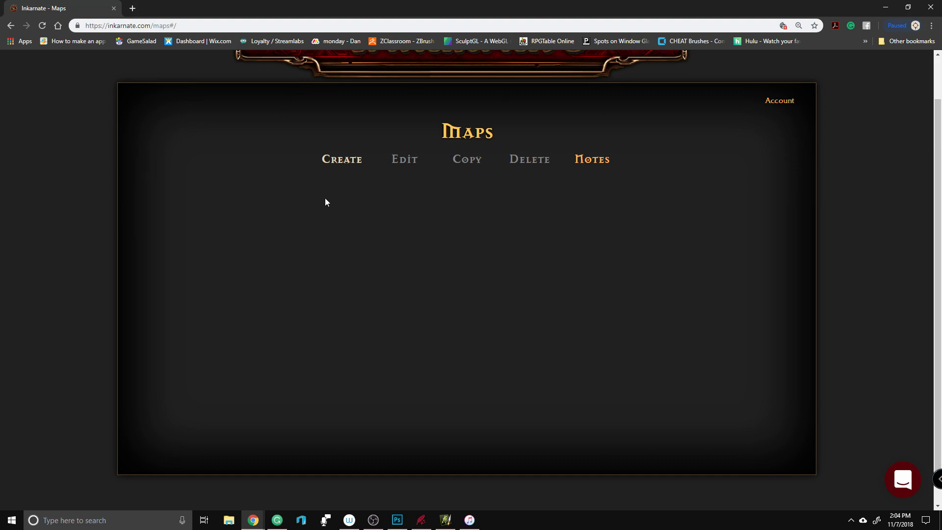
scroll(582, 241, "up", 1)
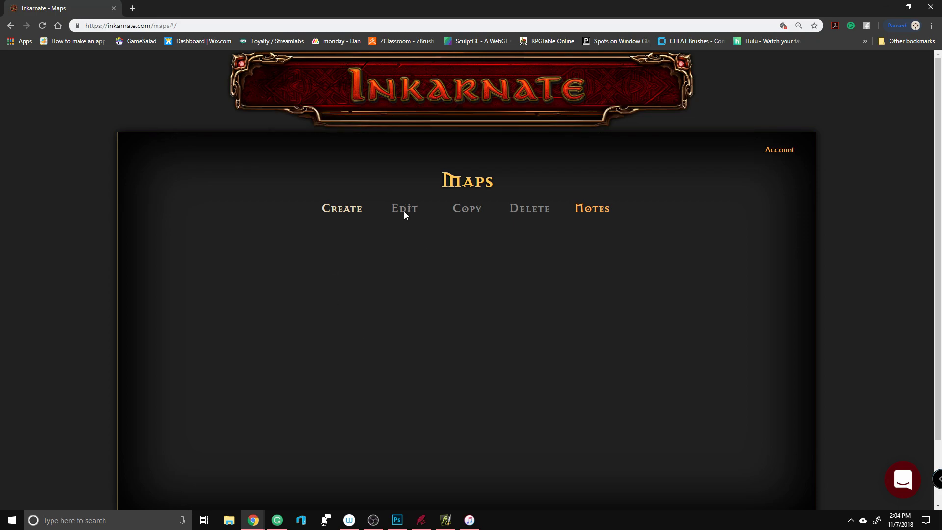
Step: View the Inkarnate Notes and Account pages, returning to the Maps page after each
left_click(591, 210)
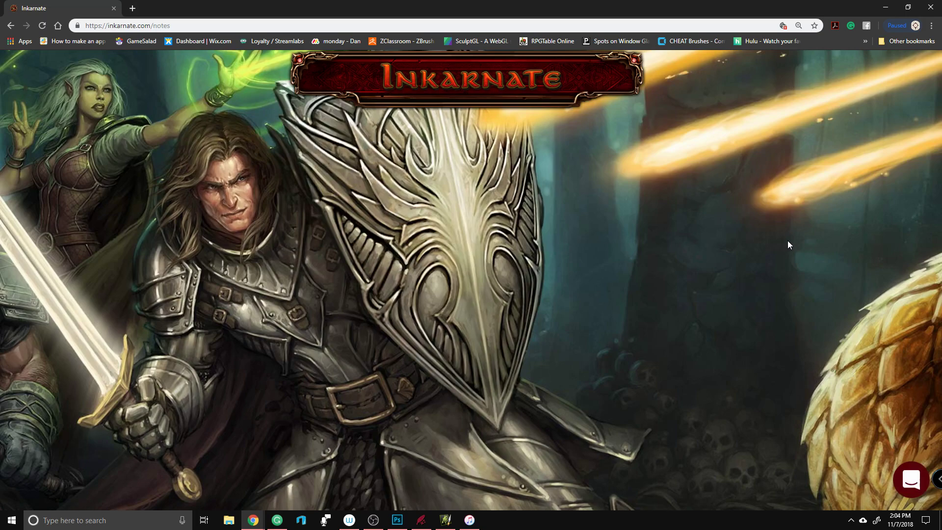
left_click(10, 25)
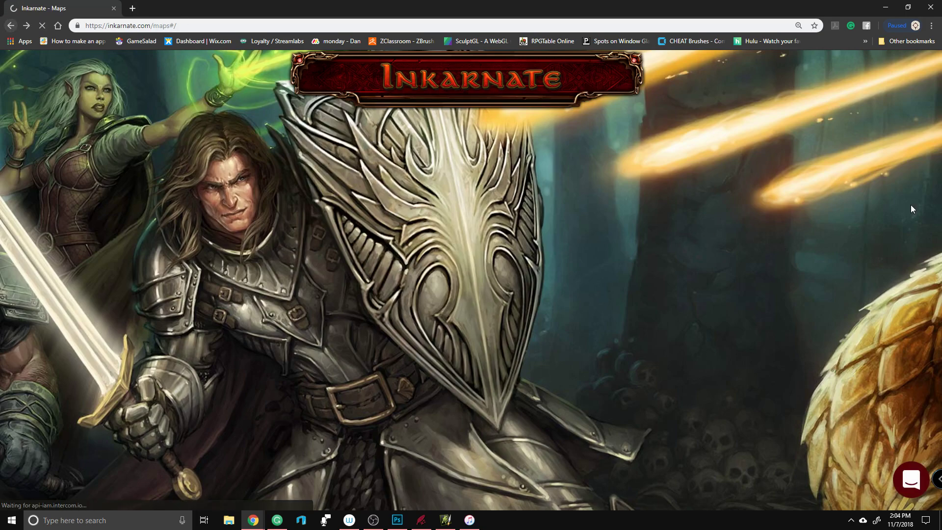
left_click(782, 153)
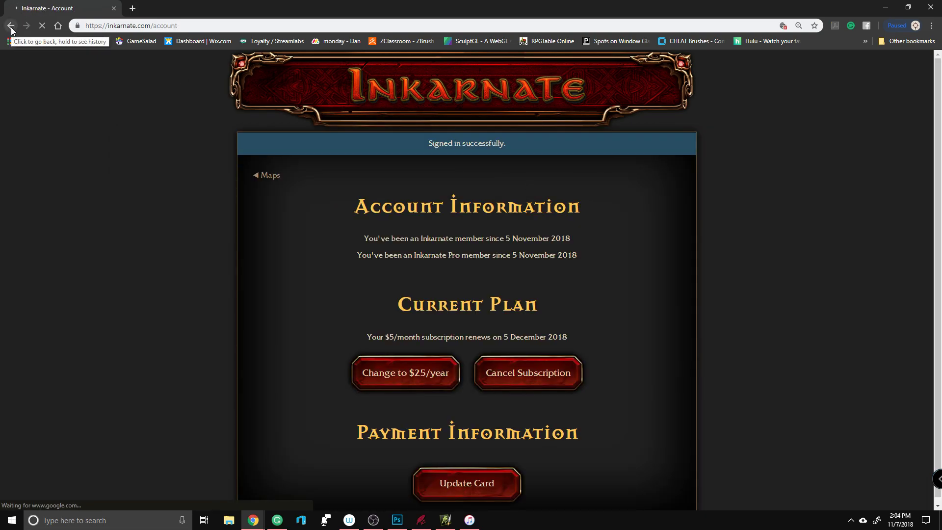
left_click(11, 26)
Step: Create a new Pro (HD/2x) map and bring its blank canvas and full toolset into view
left_click(344, 211)
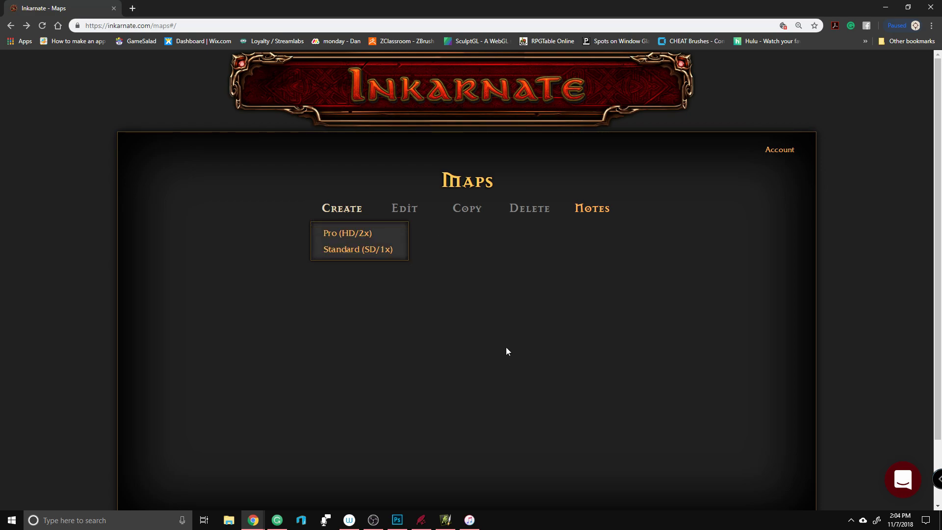
left_click(377, 234)
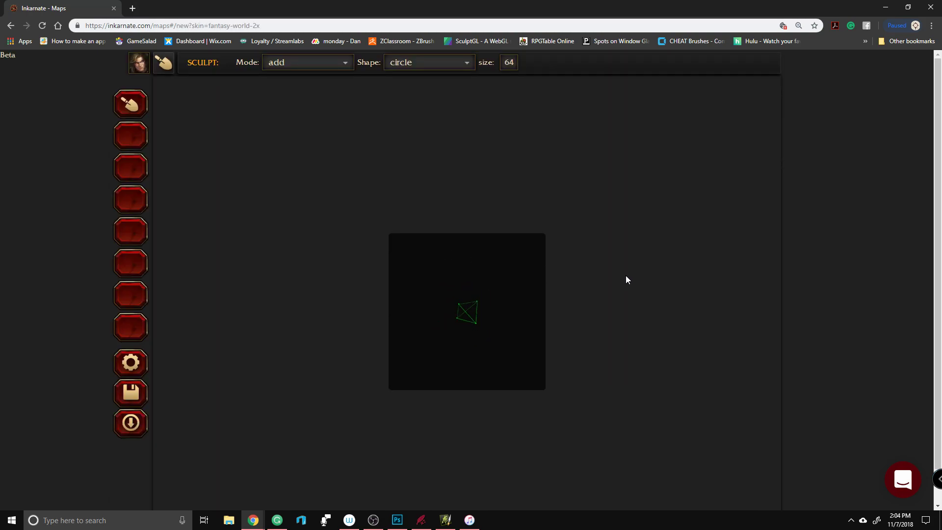
scroll(612, 273, "down", 1)
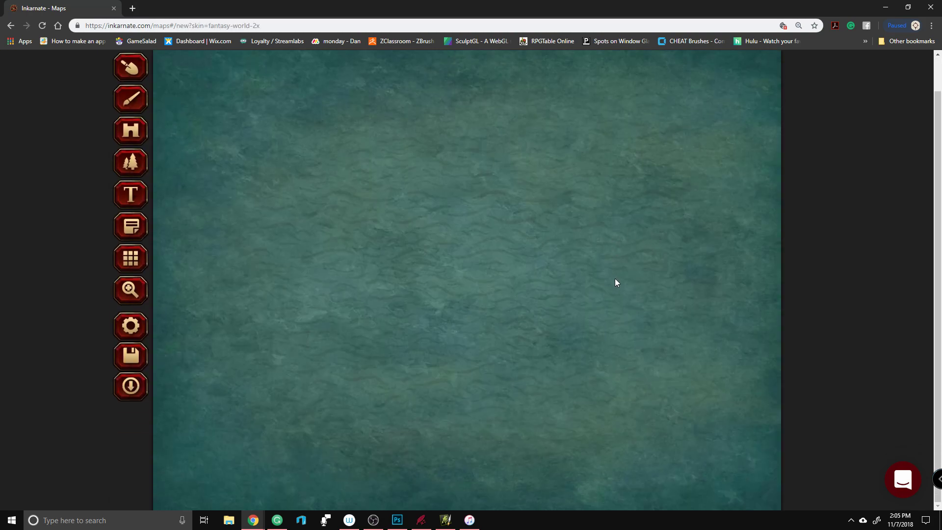
scroll(864, 328, "up", 1)
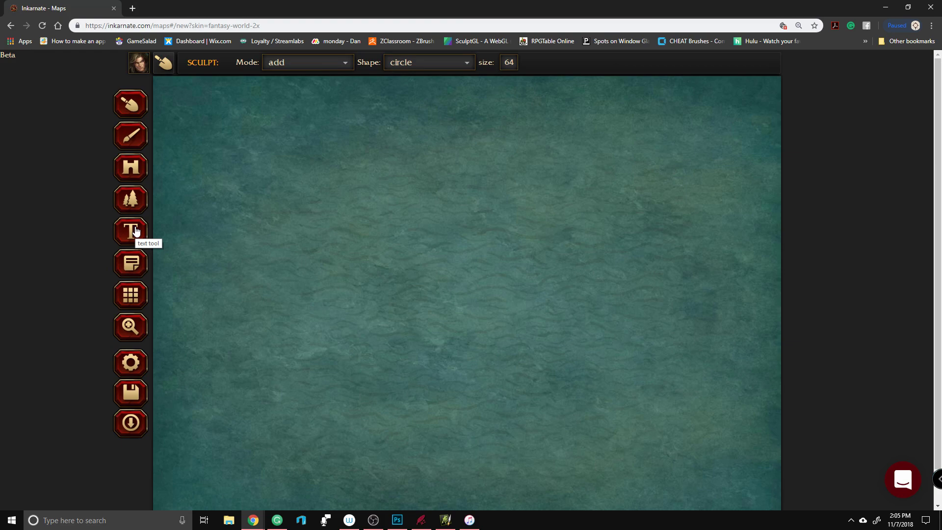
Step: Try the square grid type and the grid opacity setting, and restore the grid to hex with opacity 0
left_click(131, 297)
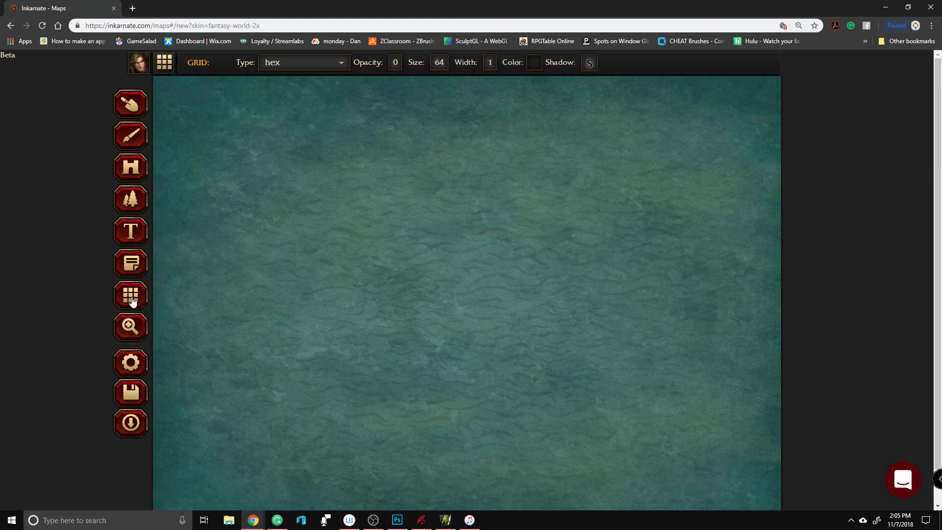
left_click(340, 64)
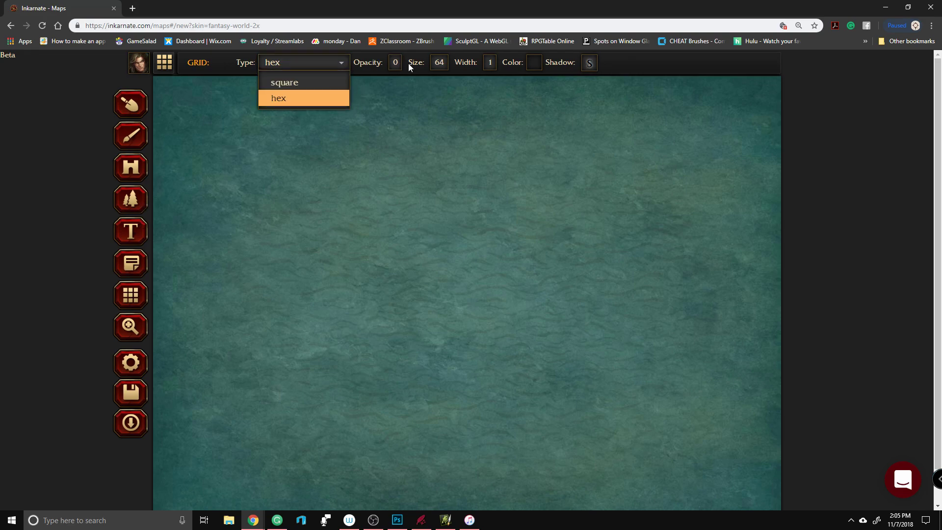
left_click(397, 64)
mouse_move(348, 81)
left_mouse_down()
mouse_move(452, 84)
mouse_move(345, 79)
left_mouse_up()
left_click(341, 62)
left_click(341, 82)
left_click(392, 63)
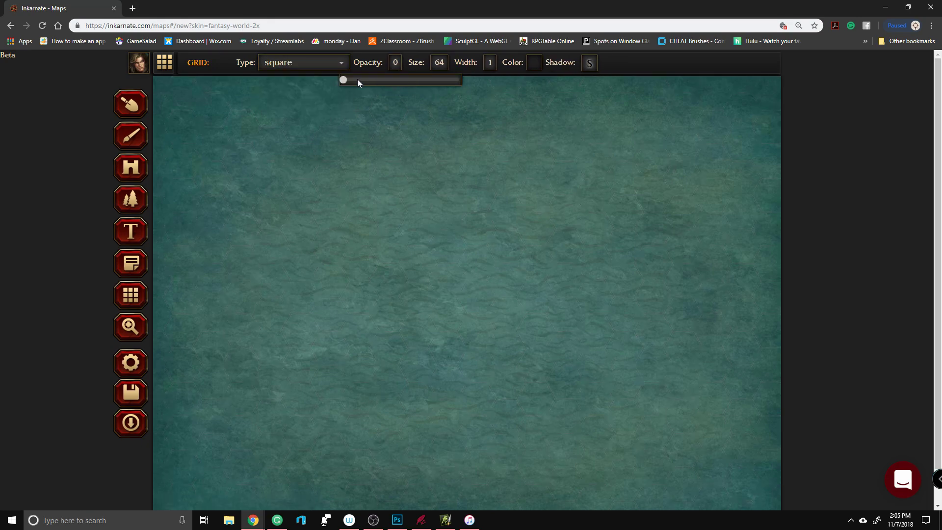
left_click(355, 80)
left_click_drag(356, 86, 326, 78)
left_click(343, 65)
left_click(316, 96)
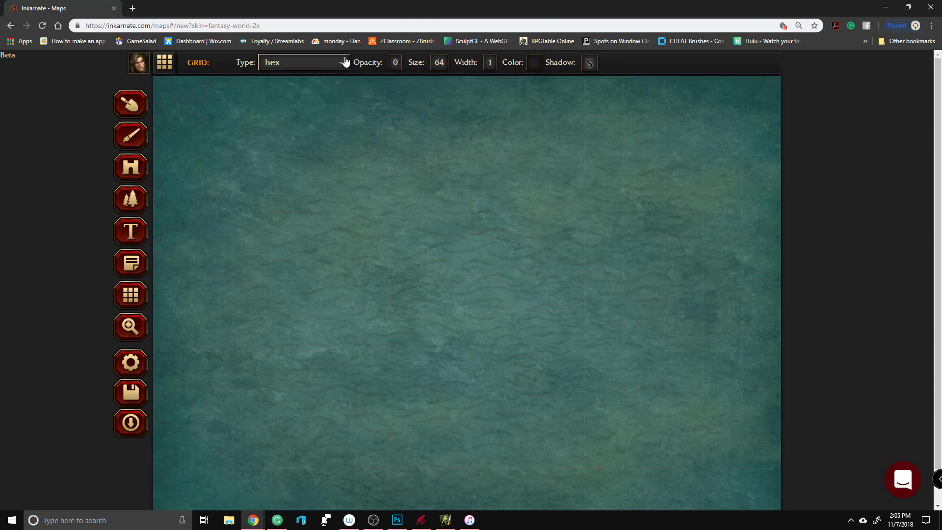
Step: Try the Zoom tool's magnification setting, leaving the map at 100%
left_click(138, 327)
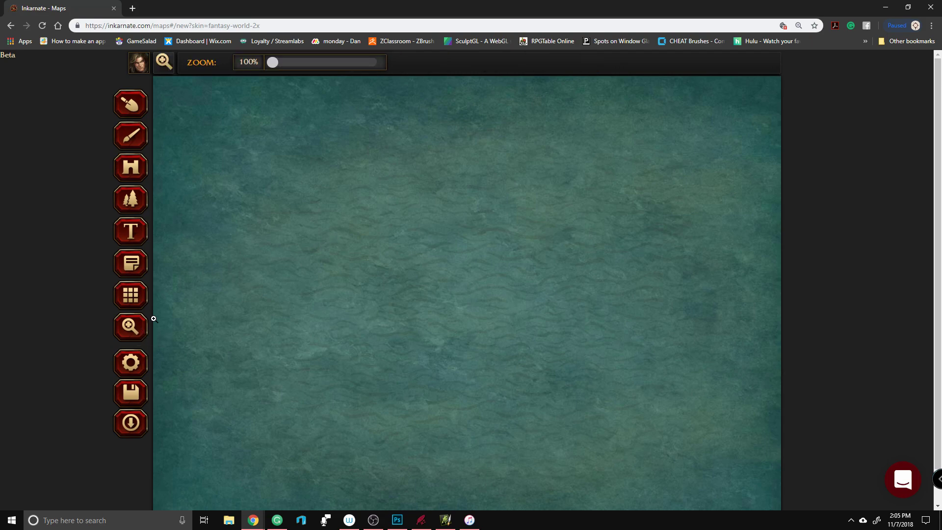
mouse_move(272, 62)
left_mouse_down()
mouse_move(377, 59)
mouse_move(274, 75)
mouse_move(336, 64)
mouse_move(409, 63)
mouse_move(336, 76)
mouse_move(413, 68)
mouse_move(348, 76)
mouse_move(323, 62)
mouse_move(269, 62)
left_mouse_up()
Step: Enter "Map test" as the map's title and "were testing maps" as its description in the map settings
left_click(136, 362)
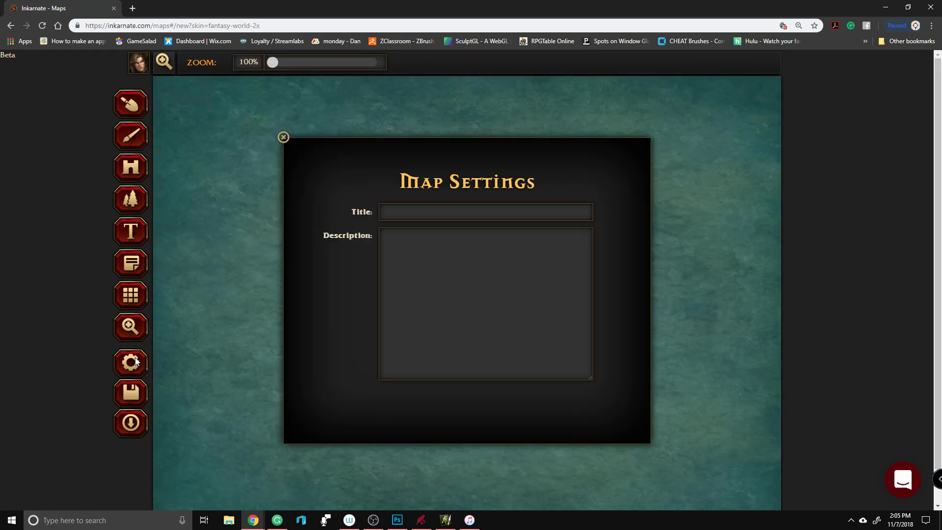
left_click(283, 138)
left_click(404, 213)
type("Map test")
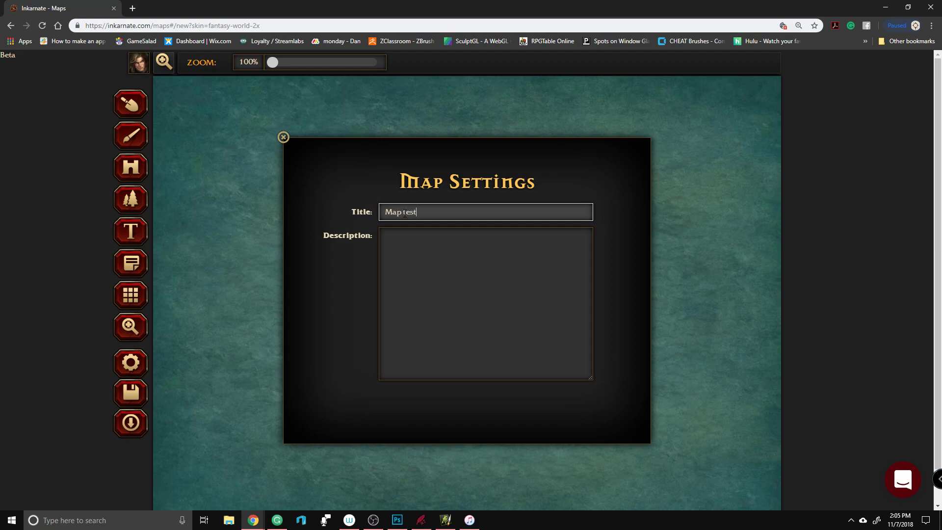
left_click(418, 246)
type("were testing maps")
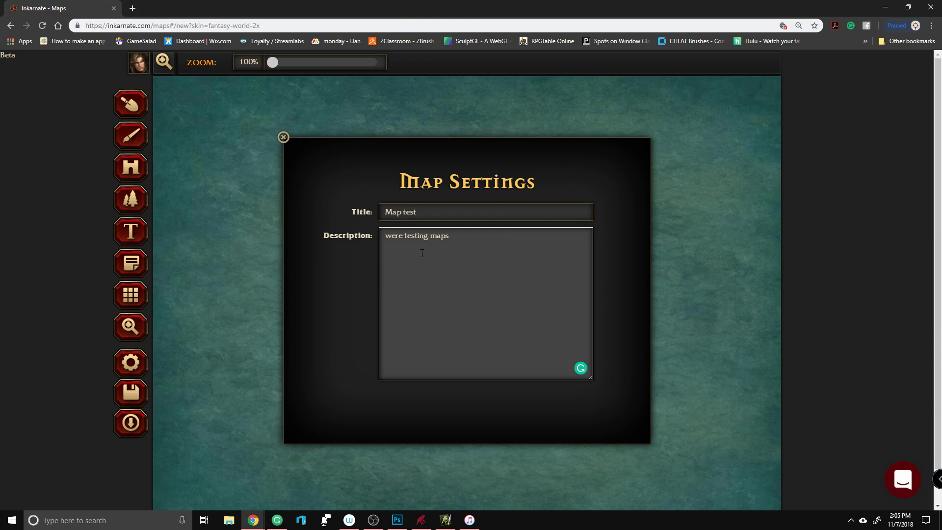
left_click(37, 290)
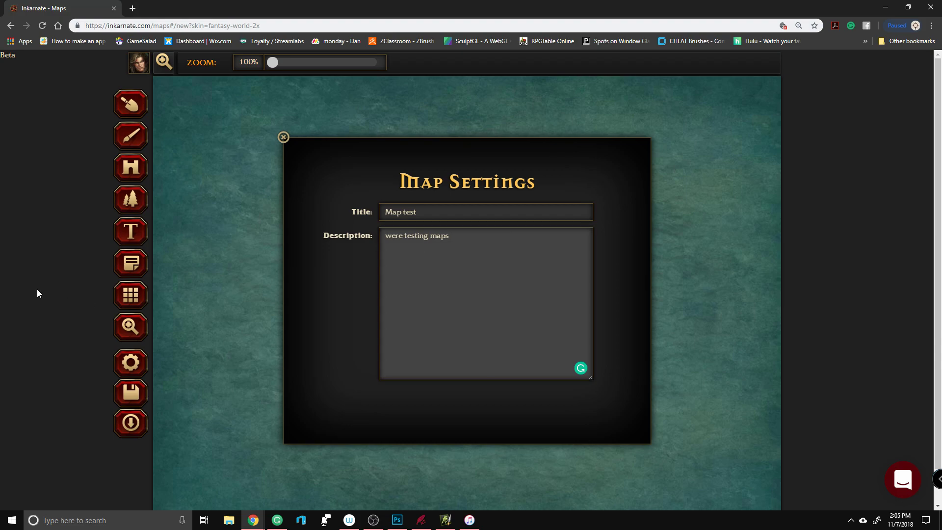
left_click(283, 137)
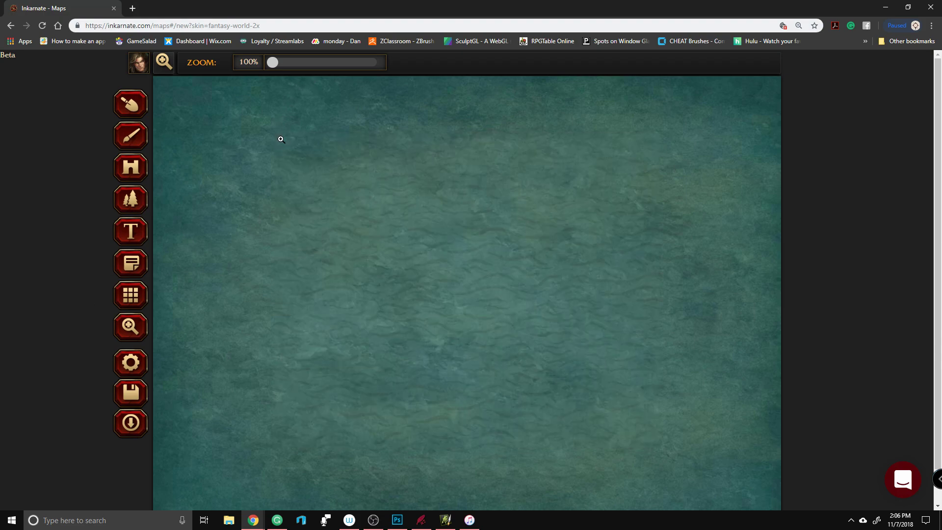
Step: Download the blank map as a JPG image
left_click(131, 365)
left_click(130, 365)
left_click(130, 430)
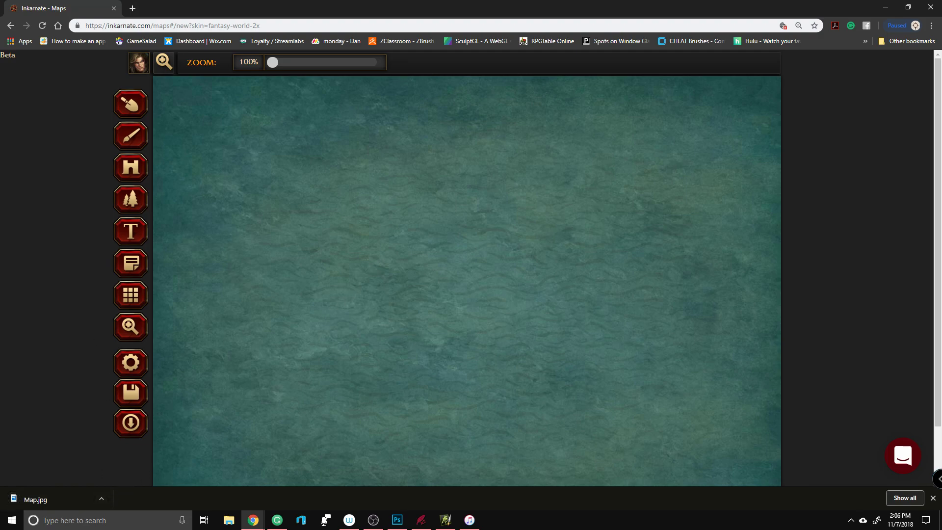
Step: Examine the Sculpt tool's available modes and shapes, keeping add mode and the circle shape
left_click(131, 105)
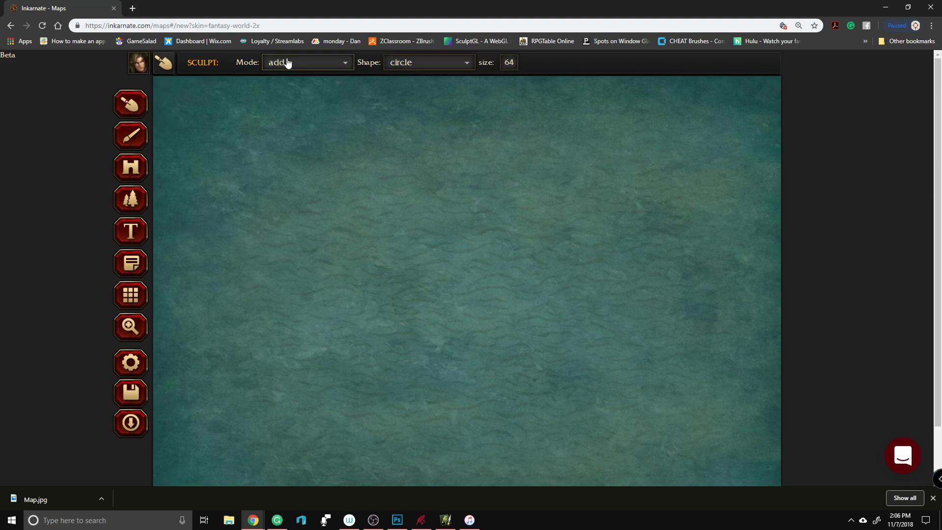
left_click(338, 63)
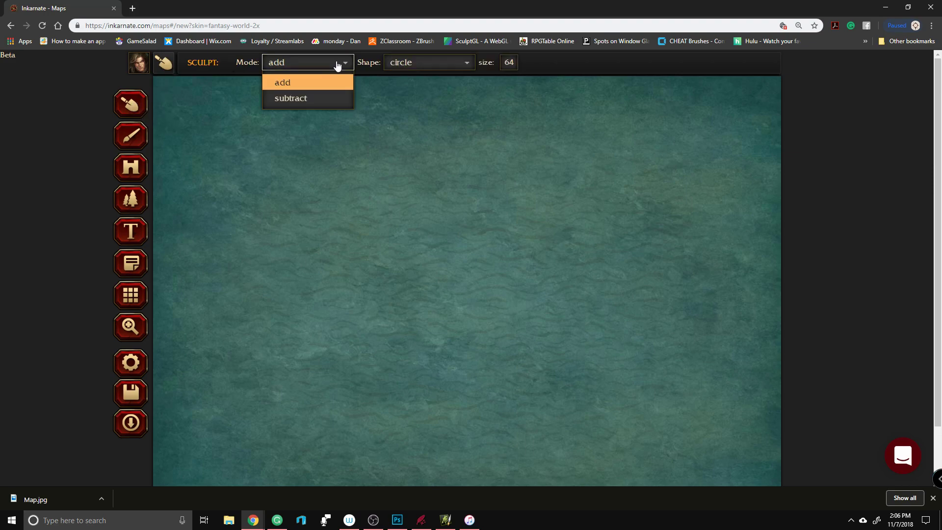
left_click(408, 63)
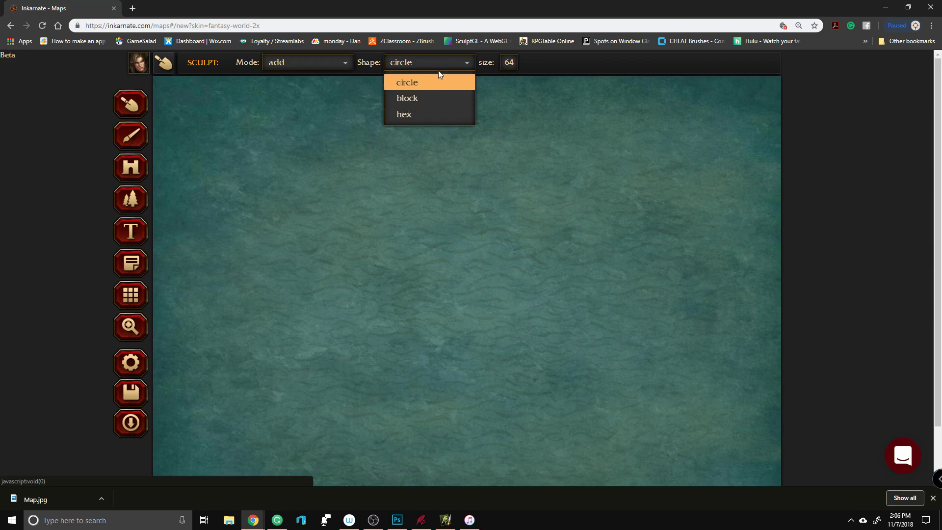
left_click(482, 64)
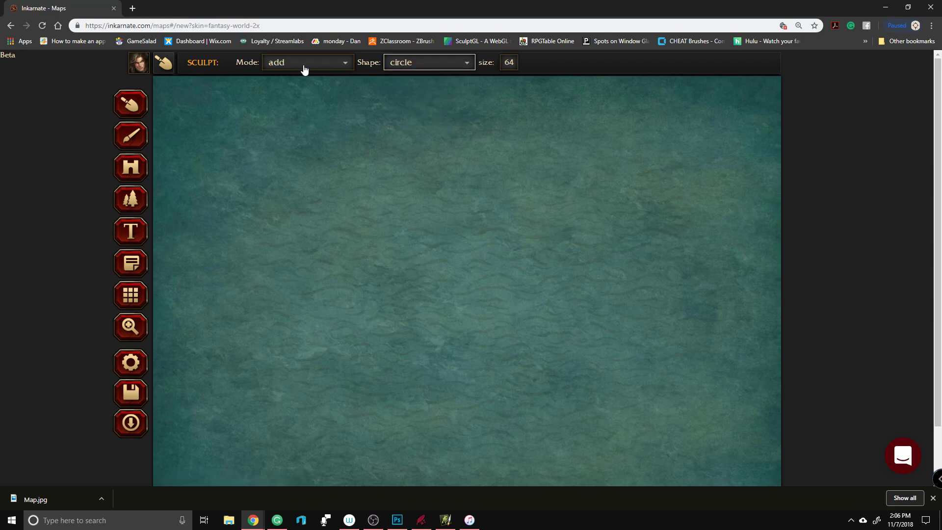
Step: Browse the textures available for the Brush tool
left_click(132, 137)
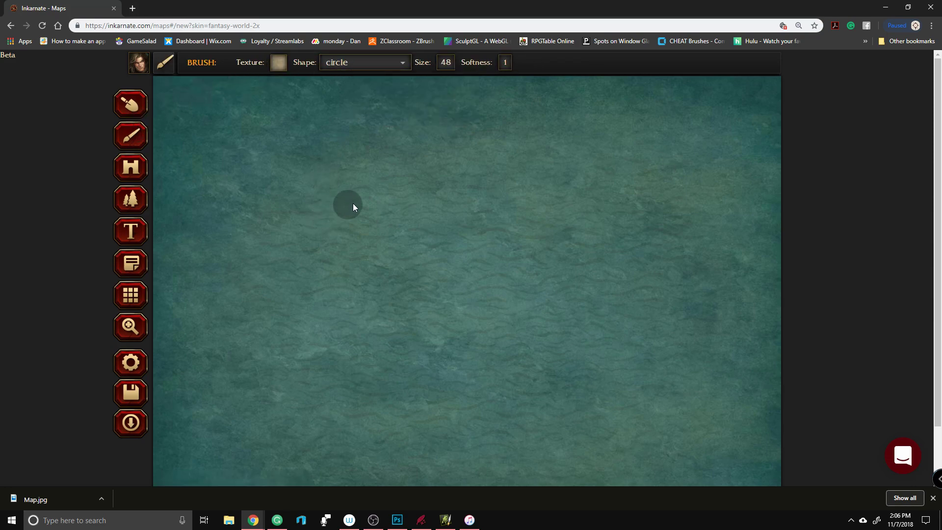
left_click(279, 63)
scroll(309, 216, "down", 10)
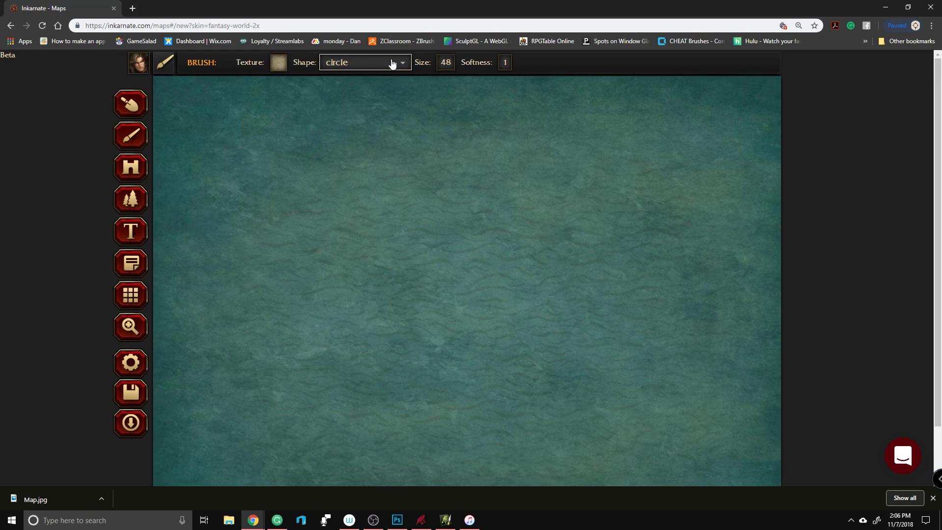
Step: Check which shapes the Brush tool offers, leaving circle selected
left_click(392, 63)
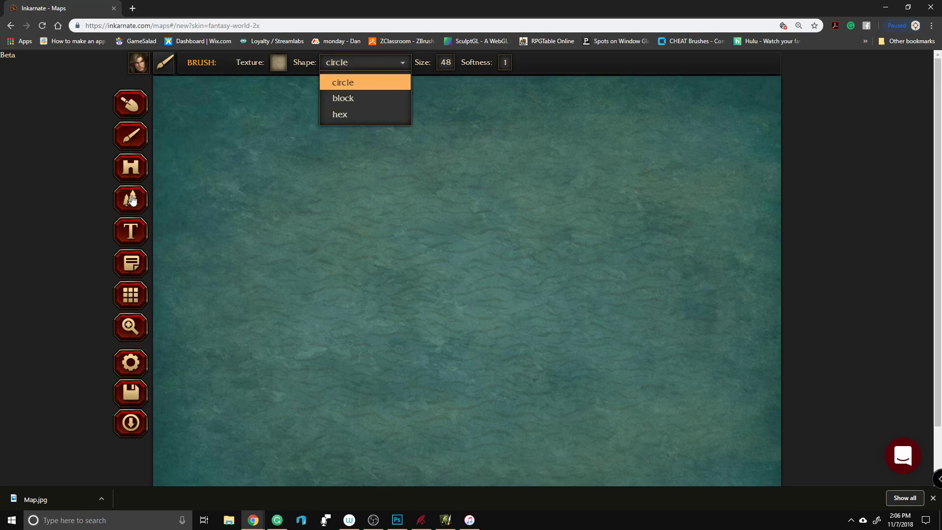
left_click(55, 189)
Step: Sculpt a trial patch of land near the map's centre in add mode with the circle shape at size 64
left_click(131, 107)
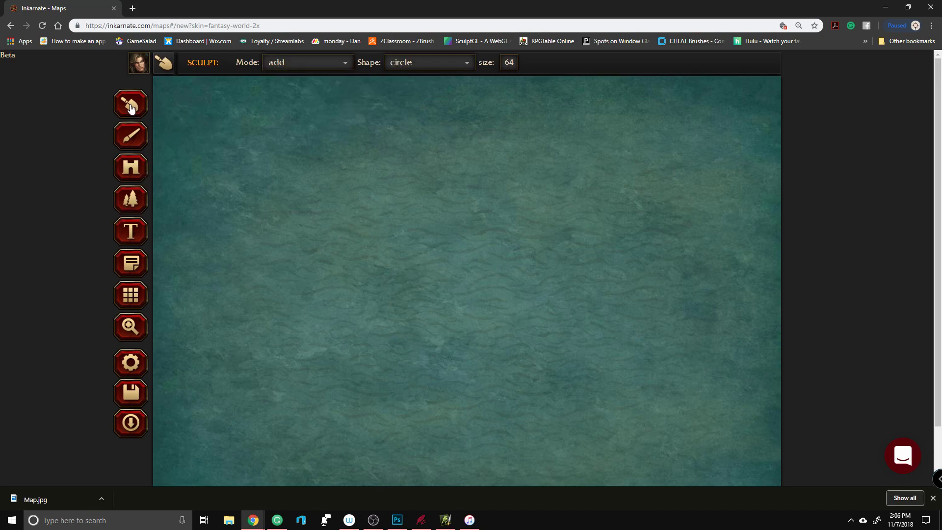
left_click(334, 62)
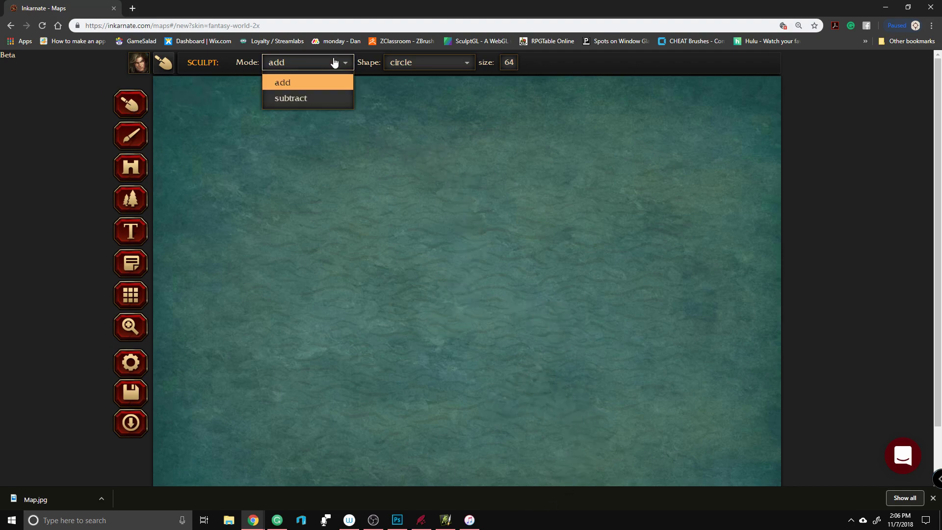
left_click(304, 83)
left_click(405, 263)
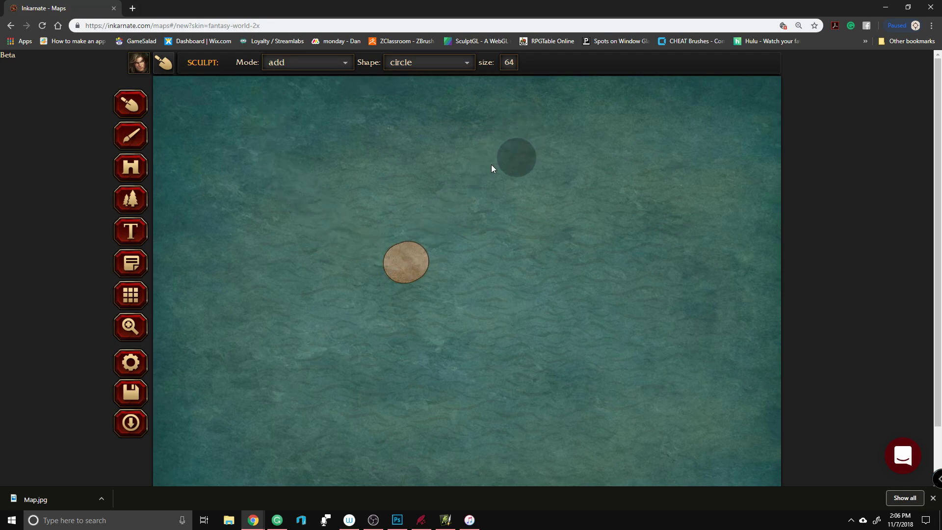
left_click_drag(446, 232, 486, 306)
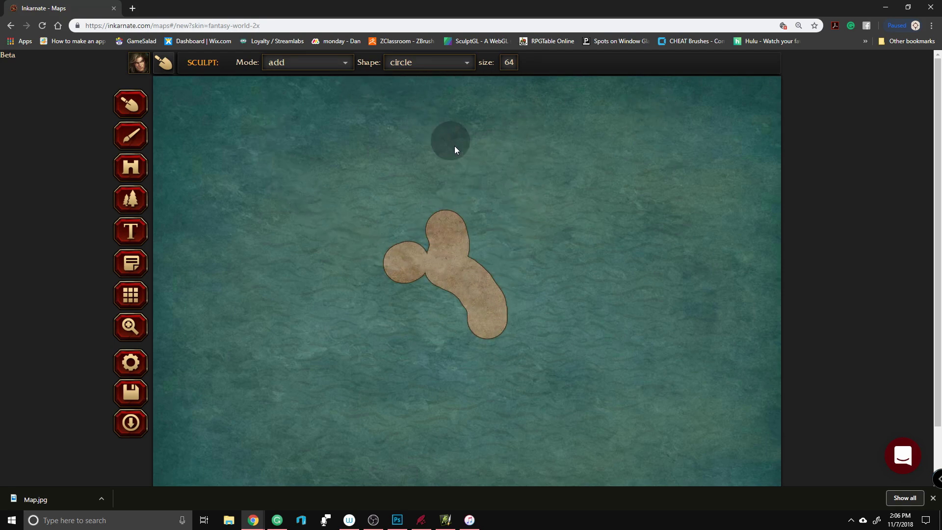
Step: Erase the trial patch of land with the Sculpt tool in subtract mode
left_click(342, 63)
left_click(345, 99)
mouse_move(448, 245)
left_mouse_down()
mouse_move(411, 306)
mouse_move(479, 350)
mouse_move(488, 281)
mouse_move(445, 230)
mouse_move(498, 344)
mouse_move(444, 241)
left_mouse_up()
Step: Outline the continent's west, south and east coasts and a northern inlet in add mode with the circle shape at size 17
left_click(288, 62)
left_click(291, 79)
left_click(517, 63)
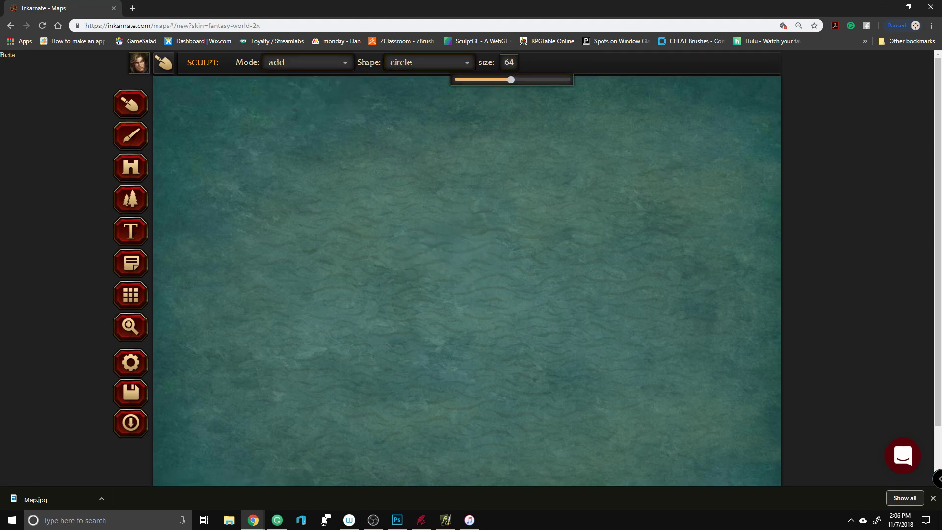
left_click_drag(512, 82, 467, 84)
scroll(435, 322, "down", 1)
scroll(437, 287, "down", 1)
scroll(437, 287, "up", 2)
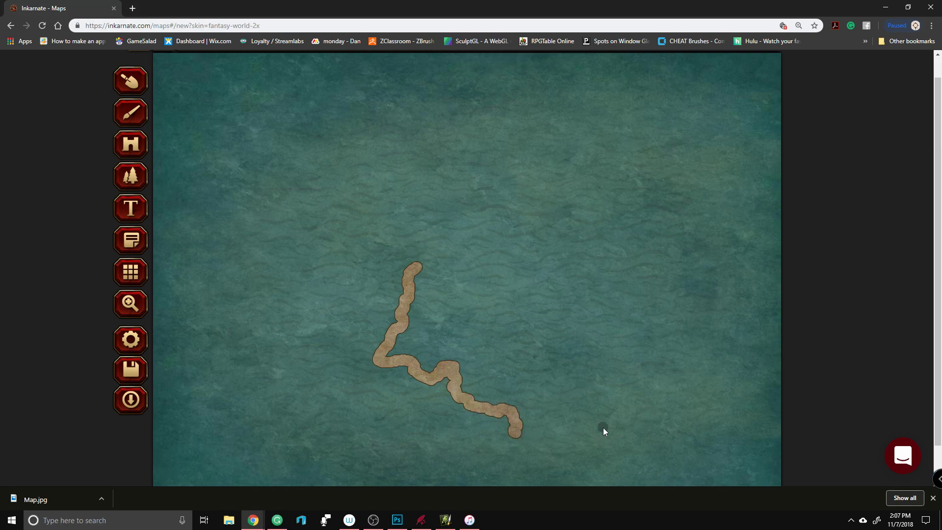
scroll(548, 411, "down", 1)
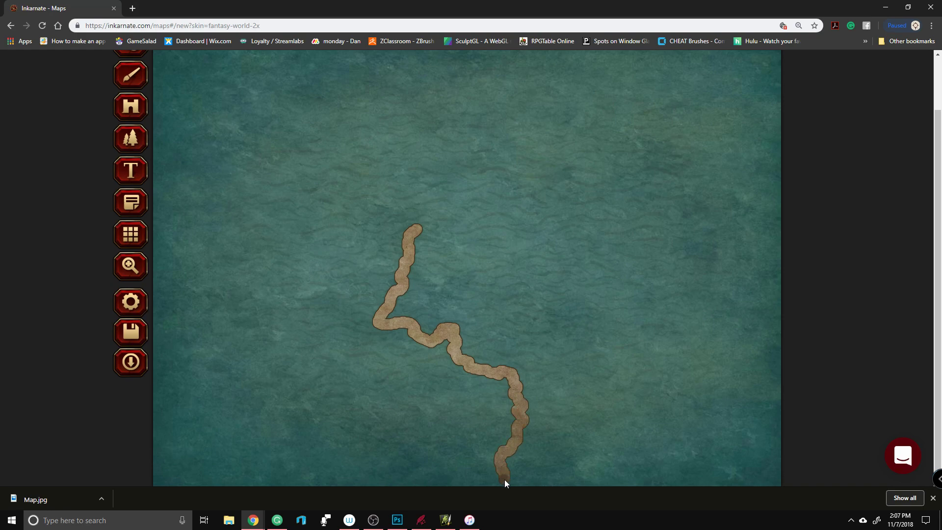
left_click_drag(718, 498, 705, 464)
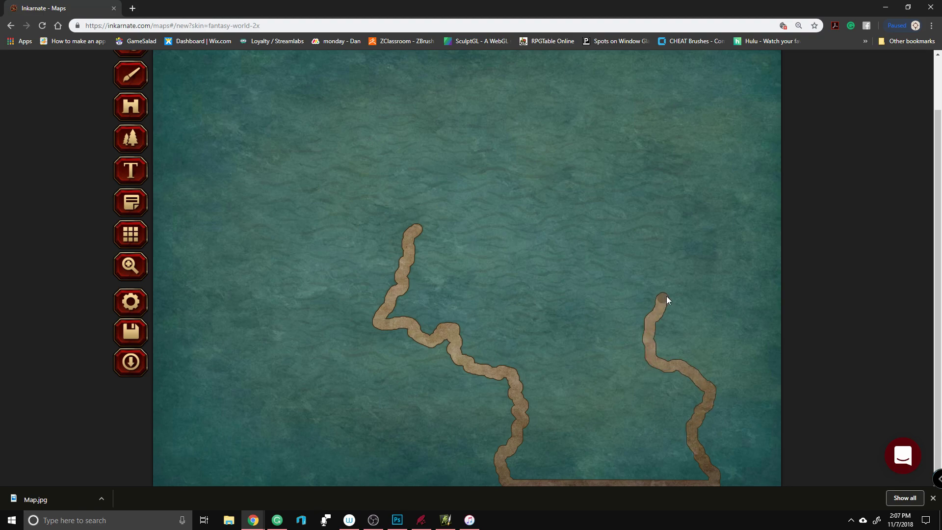
scroll(681, 237, "up", 2)
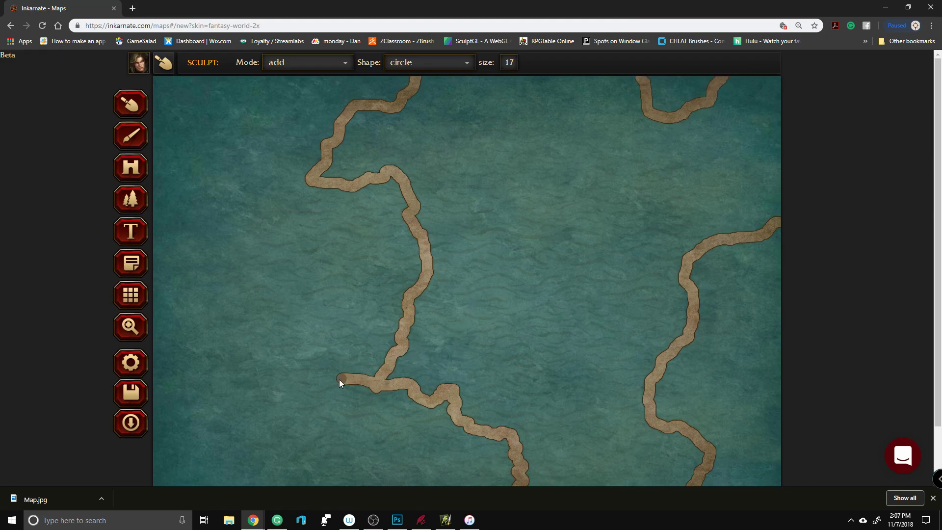
Step: Extend the outline with a bulge on the west coast, a branch to the eastern map edge and a large southwestern peninsula
left_click_drag(395, 320, 412, 311)
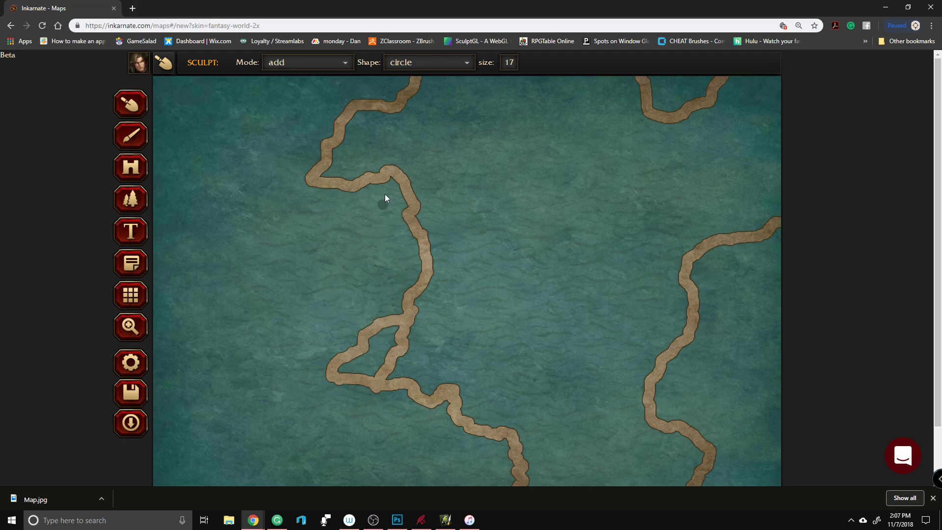
scroll(437, 387, "down", 2)
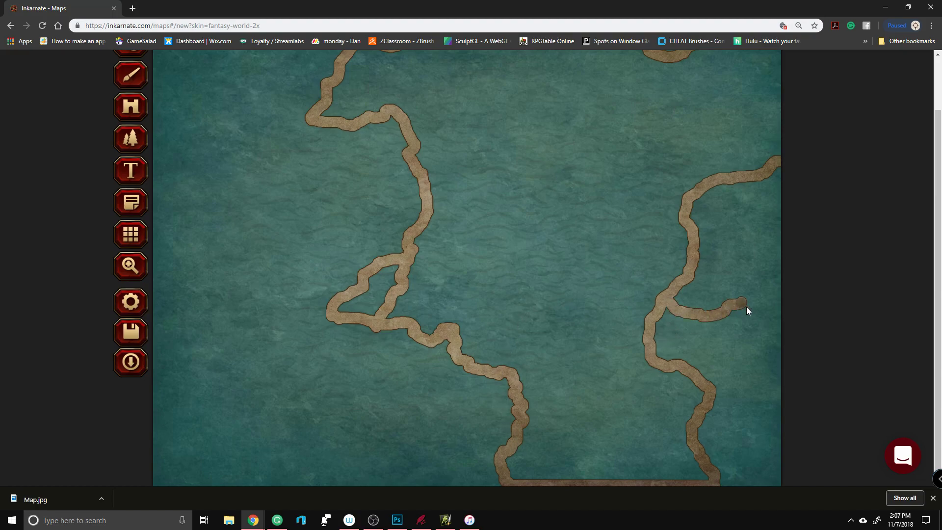
scroll(629, 300, "up", 2)
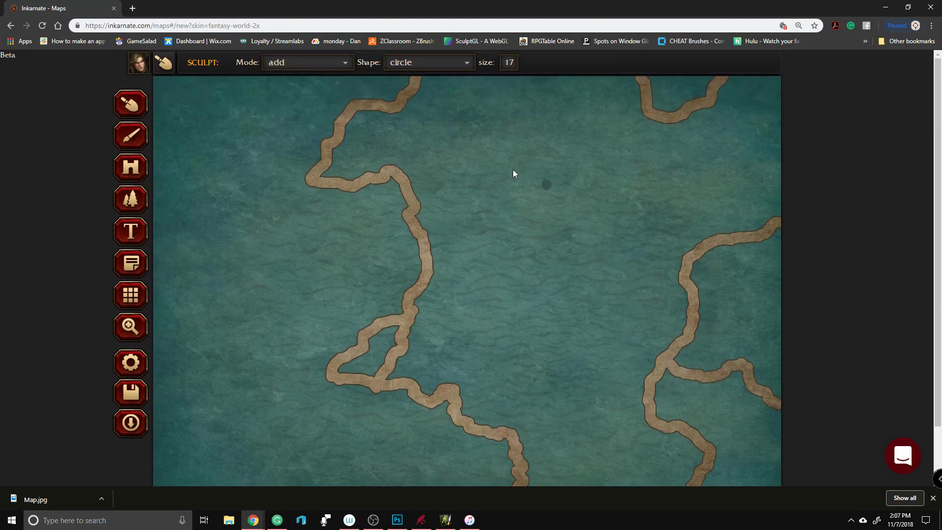
scroll(333, 182, "down", 2)
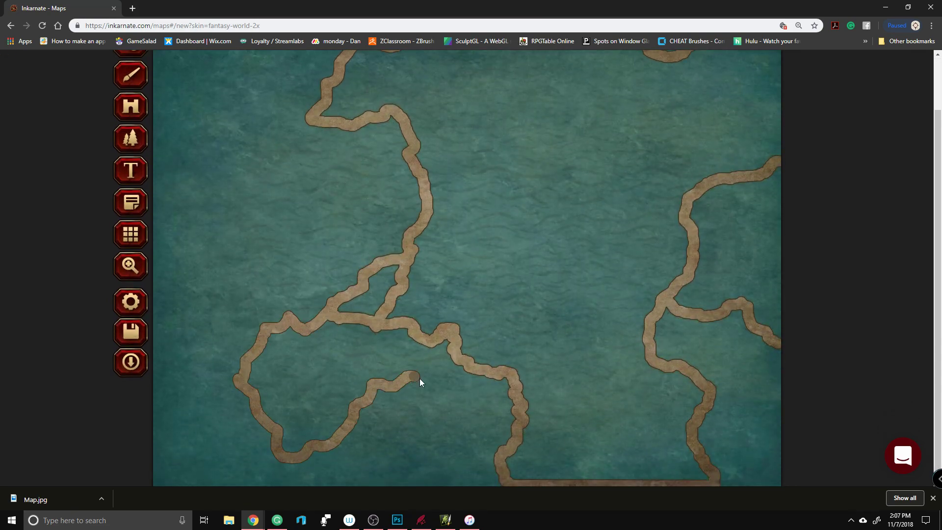
Step: Sculpt three small islands in the sea off the northwest coast
scroll(658, 331, "up", 2)
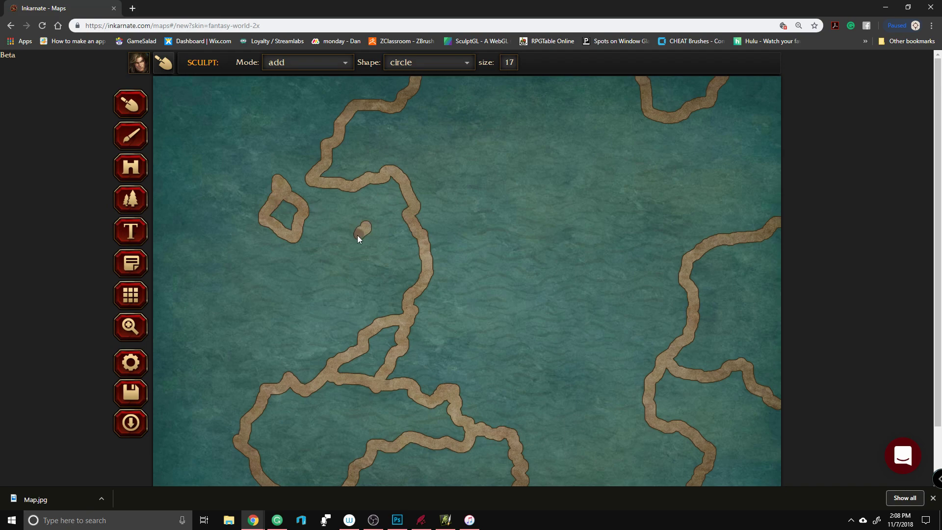
left_click_drag(295, 147, 294, 140)
Step: Set the Sculpt size to 9 and add irregular details to the largest island and the southwestern peninsula's coastline
left_click(508, 64)
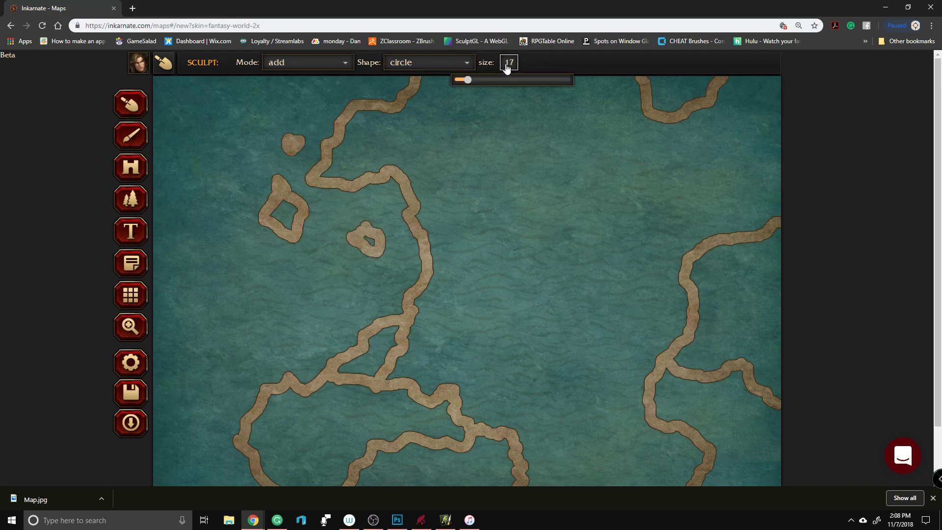
left_click_drag(472, 81, 460, 84)
left_click(305, 233)
scroll(361, 272, "down", 2)
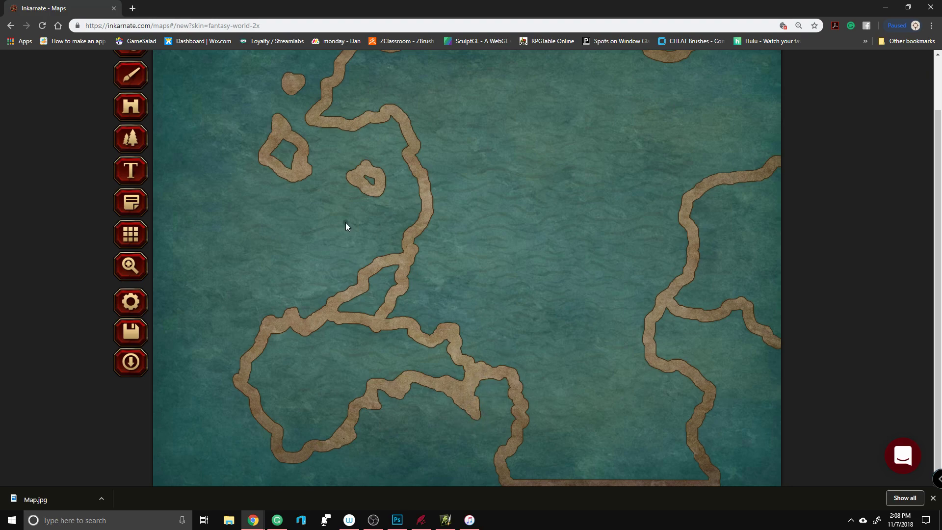
scroll(726, 225, "up", 1)
scroll(482, 131, "down", 1)
scroll(640, 202, "up", 1)
scroll(613, 192, "down", 1)
scroll(346, 202, "up", 1)
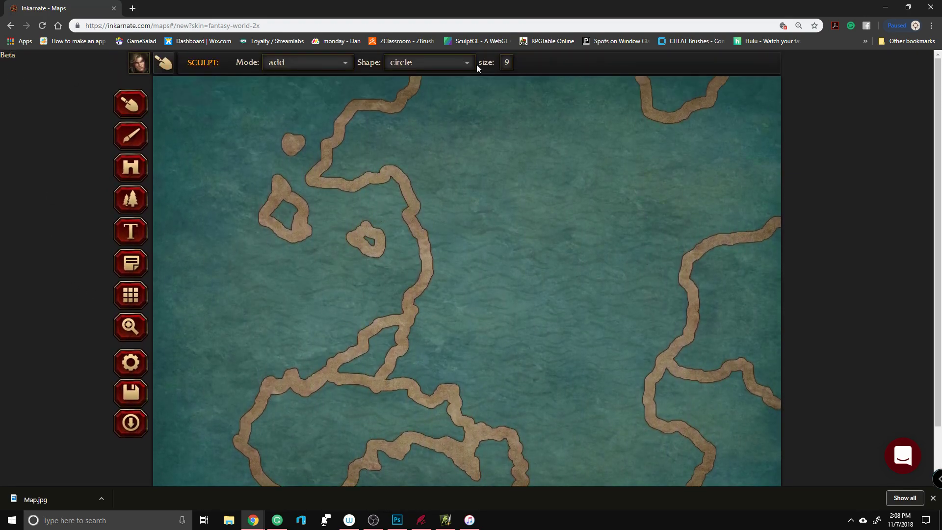
Step: Set the Sculpt size to 76 and fill the northern part of the continent with land, leaving the northern inlet as water
left_click(505, 64)
left_click_drag(462, 80, 494, 79)
left_click_drag(492, 79, 523, 81)
mouse_move(548, 177)
left_mouse_down()
mouse_move(542, 216)
mouse_move(661, 204)
mouse_move(681, 170)
left_mouse_up()
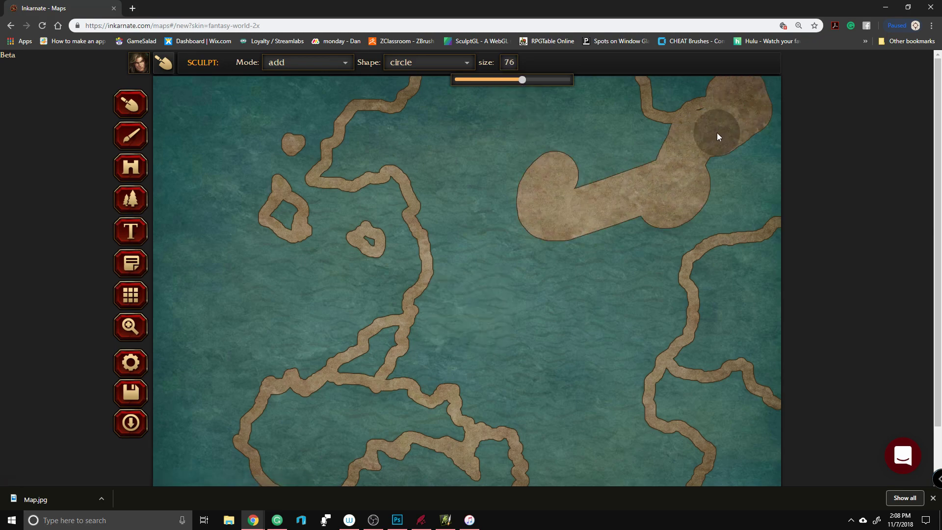
left_click_drag(709, 129, 690, 220)
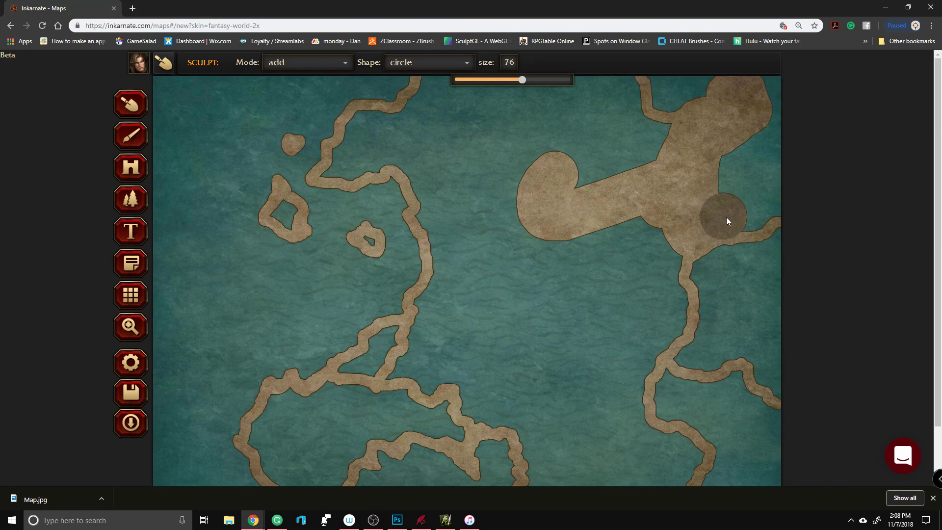
left_click_drag(763, 214, 736, 198)
mouse_move(772, 116)
left_mouse_down()
mouse_move(744, 183)
mouse_move(687, 177)
mouse_move(619, 120)
mouse_move(614, 81)
mouse_move(624, 108)
mouse_move(666, 150)
mouse_move(454, 128)
mouse_move(435, 106)
mouse_move(442, 87)
mouse_move(558, 84)
mouse_move(592, 90)
mouse_move(570, 112)
mouse_move(490, 110)
mouse_move(428, 136)
left_mouse_up()
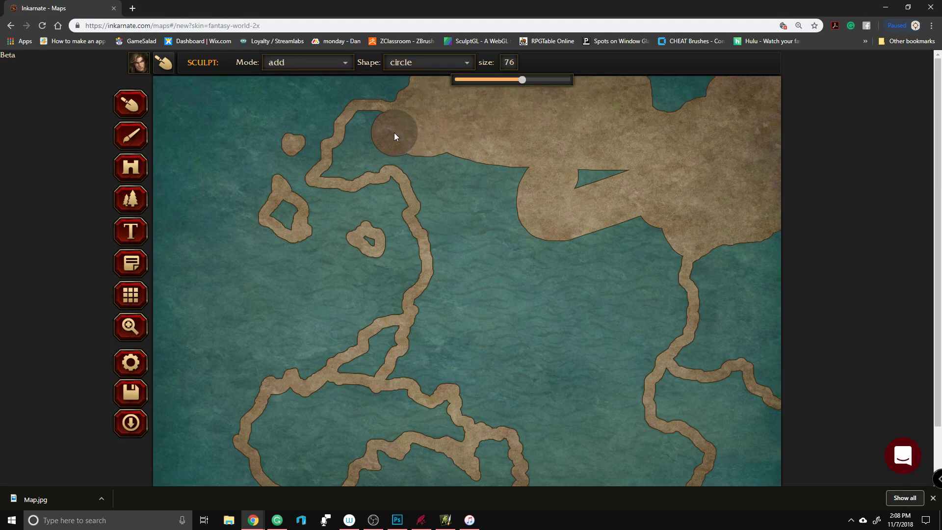
Step: Fill the continent's western side, southwestern peninsula and southern strip with land inside the coastline
mouse_move(401, 150)
left_mouse_down()
mouse_move(576, 176)
mouse_move(628, 172)
mouse_move(434, 178)
left_mouse_up()
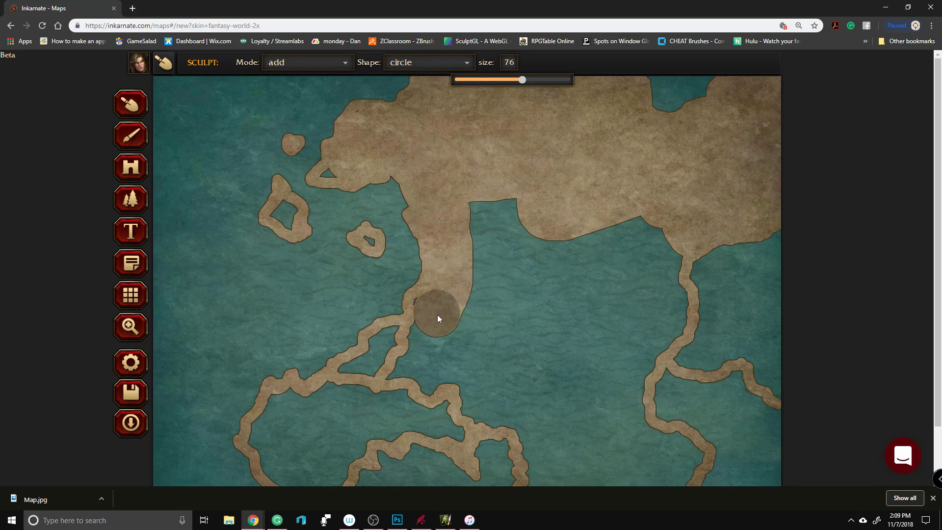
mouse_move(362, 376)
left_mouse_down()
mouse_move(432, 337)
mouse_move(436, 308)
mouse_move(375, 385)
left_mouse_up()
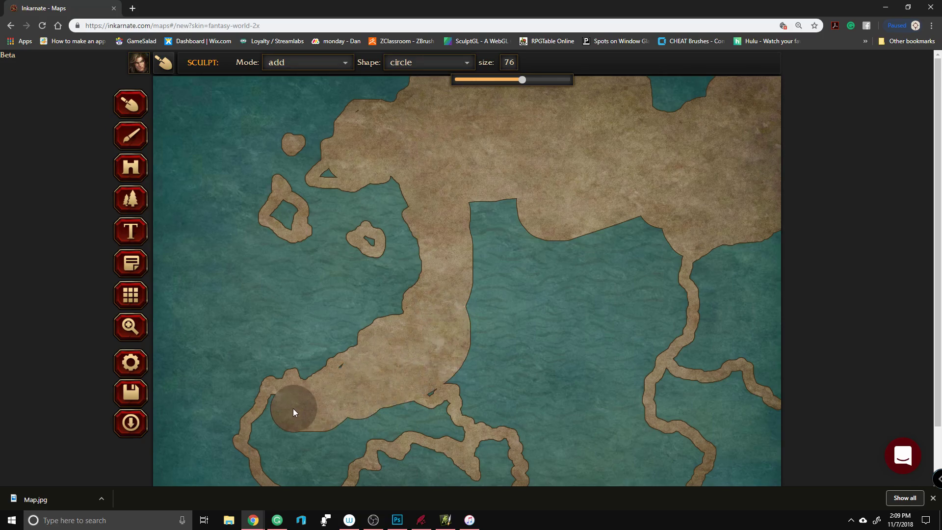
scroll(430, 316, "down", 1)
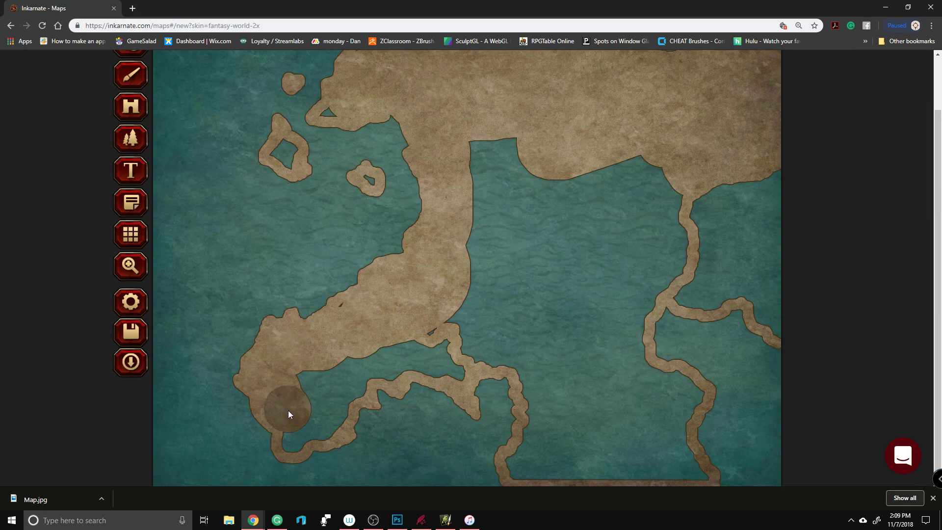
left_click_drag(333, 402, 323, 385)
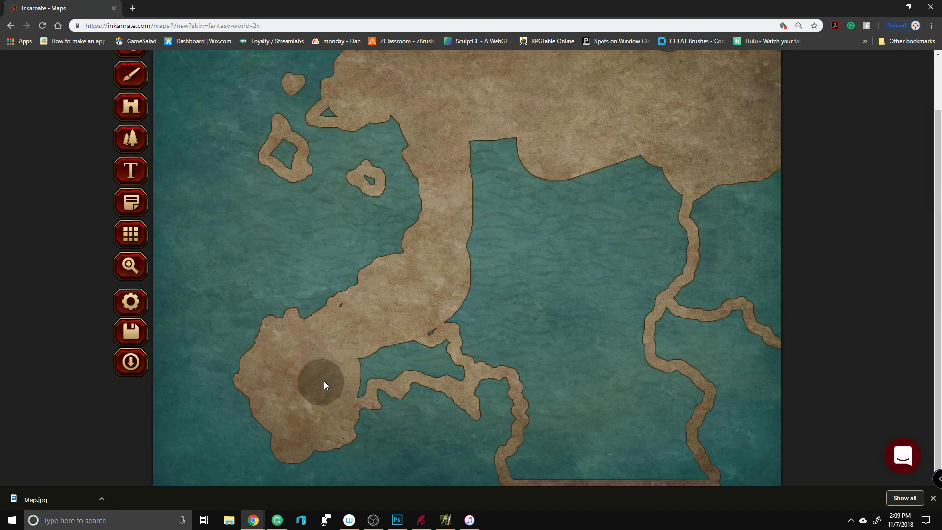
mouse_move(364, 360)
left_mouse_down()
mouse_move(405, 361)
mouse_move(427, 334)
left_mouse_up()
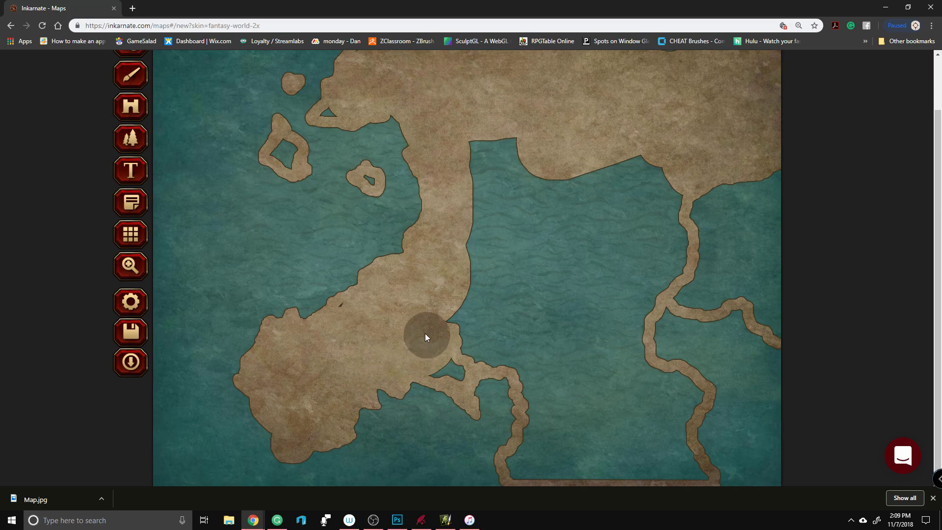
mouse_move(455, 365)
left_mouse_down()
mouse_move(453, 338)
mouse_move(489, 334)
left_mouse_up()
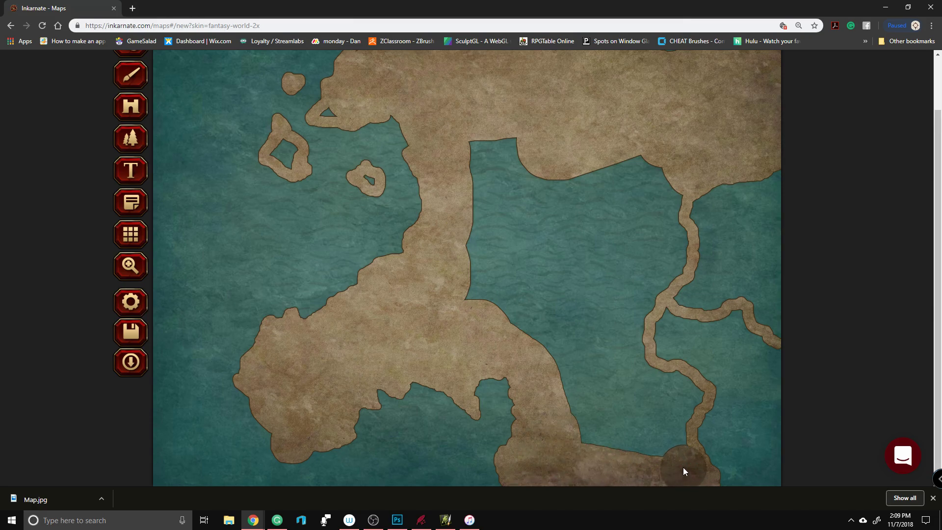
Step: Fill the remaining central and southeastern interior with land, keeping the bay on the eastern edge
mouse_move(642, 445)
left_mouse_down()
mouse_move(646, 402)
mouse_move(610, 444)
mouse_move(582, 431)
mouse_move(547, 334)
mouse_move(472, 290)
mouse_move(493, 133)
mouse_move(587, 186)
left_mouse_up()
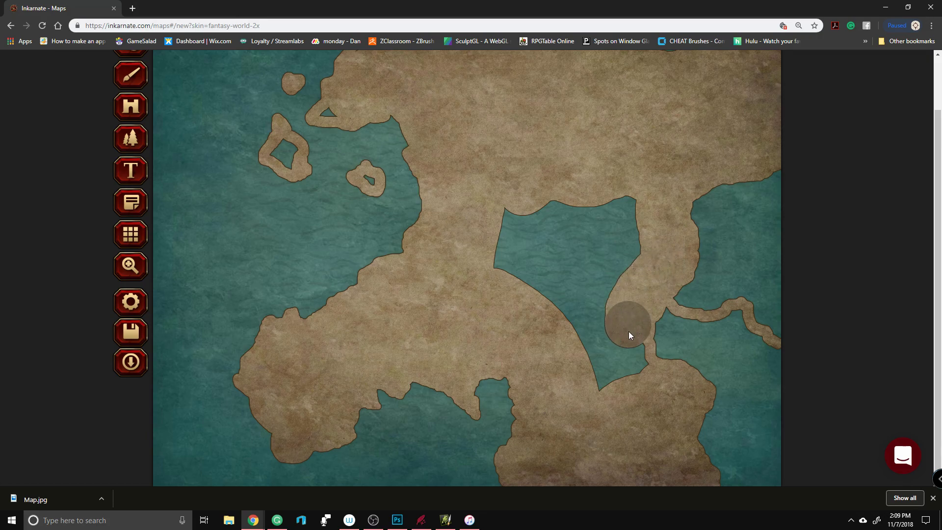
mouse_move(619, 381)
left_mouse_down()
mouse_move(513, 278)
mouse_move(508, 212)
mouse_move(582, 192)
mouse_move(633, 215)
mouse_move(597, 321)
mouse_move(568, 229)
mouse_move(513, 269)
mouse_move(600, 267)
left_mouse_up()
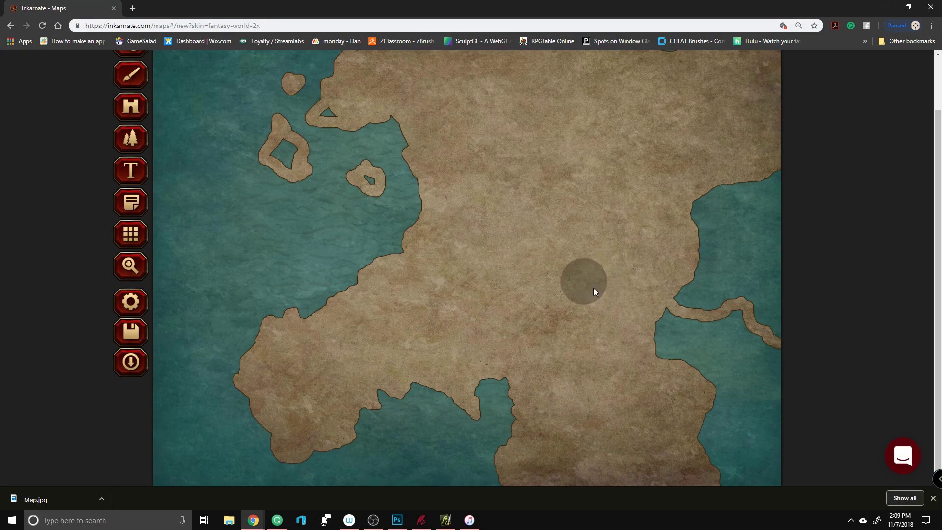
mouse_move(733, 338)
left_mouse_down()
mouse_move(763, 380)
mouse_move(755, 447)
mouse_move(790, 489)
mouse_move(853, 483)
mouse_move(761, 406)
mouse_move(666, 363)
left_mouse_up()
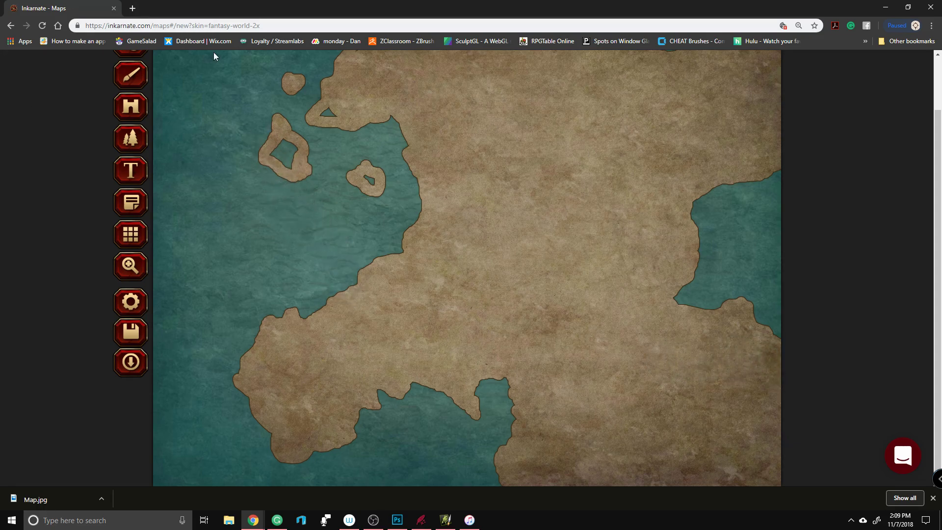
Step: Reduce the Sculpt size to 55 and fill the hole in the largest western island with land
scroll(461, 215, "up", 2)
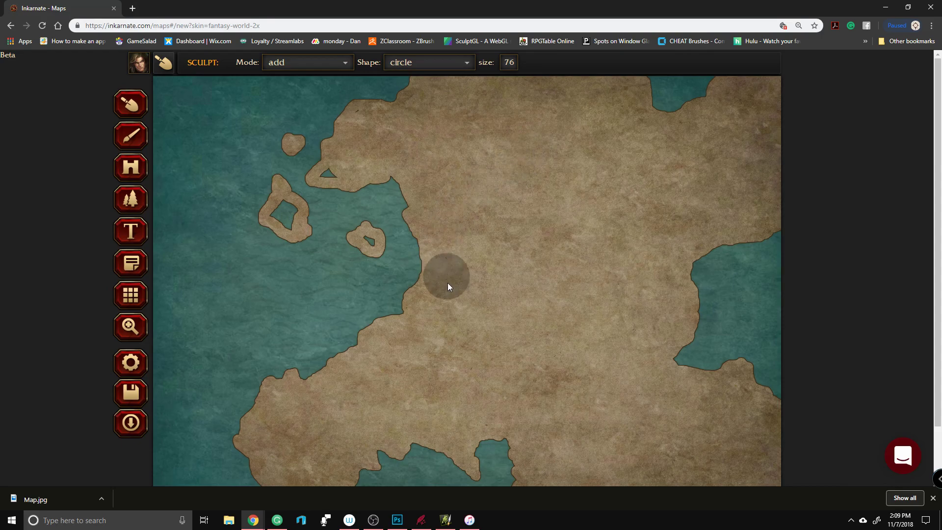
scroll(463, 297, "down", 1)
key("ctrl+minus")
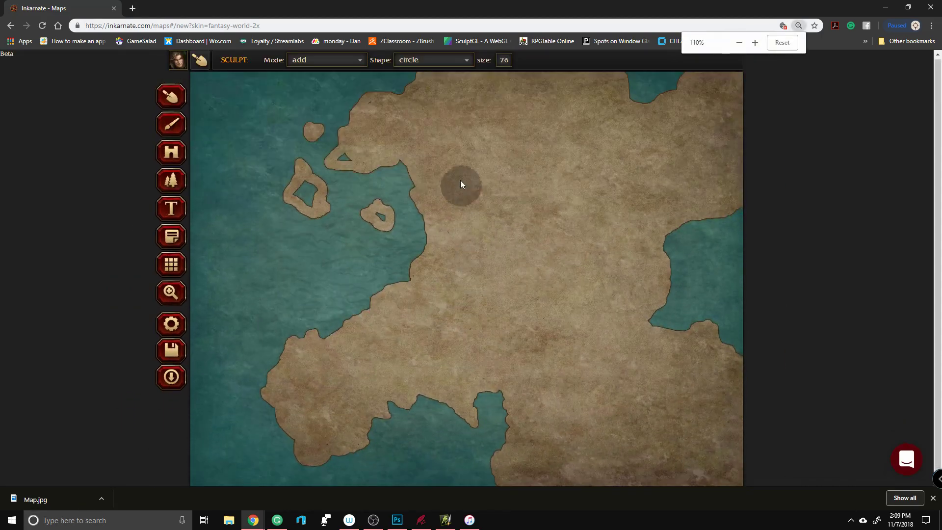
left_click(504, 61)
left_click_drag(513, 77, 497, 76)
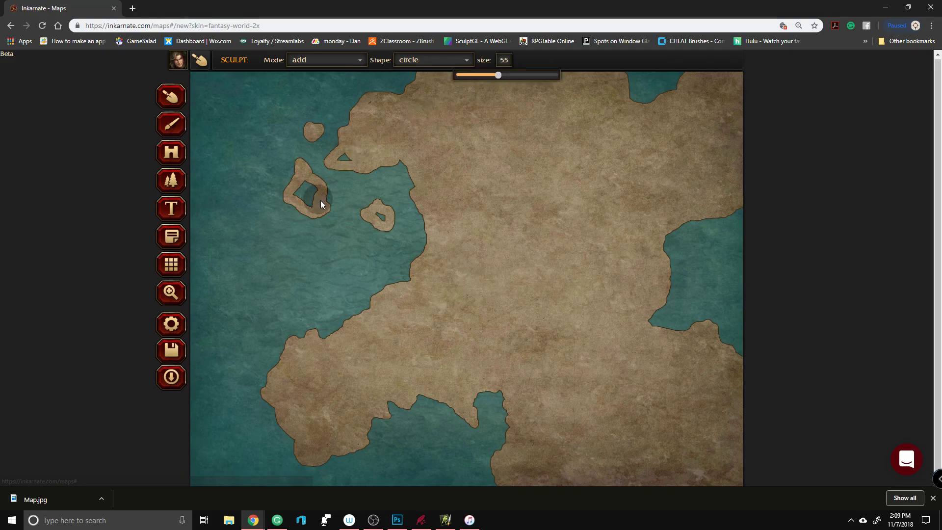
left_click(308, 197)
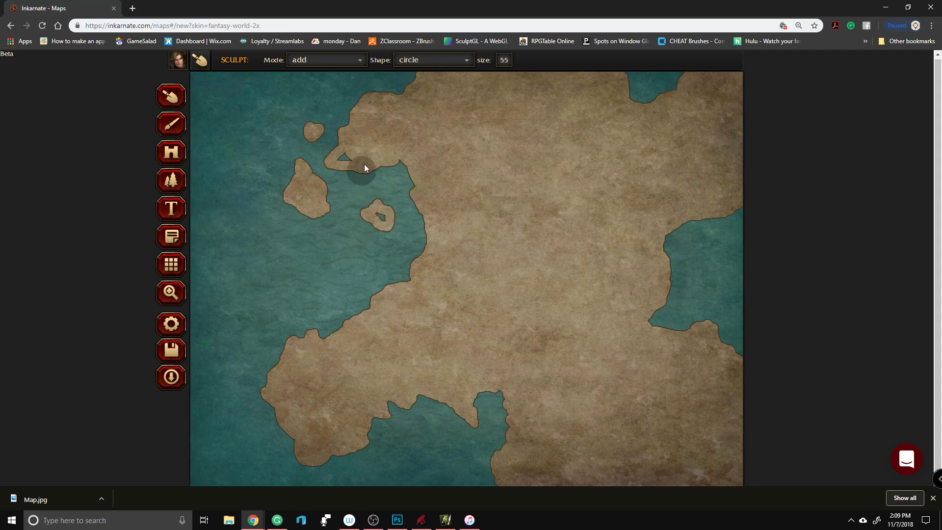
Step: Save the map and cancel the attempt to leave the editor page
left_click(179, 352)
left_click(11, 26)
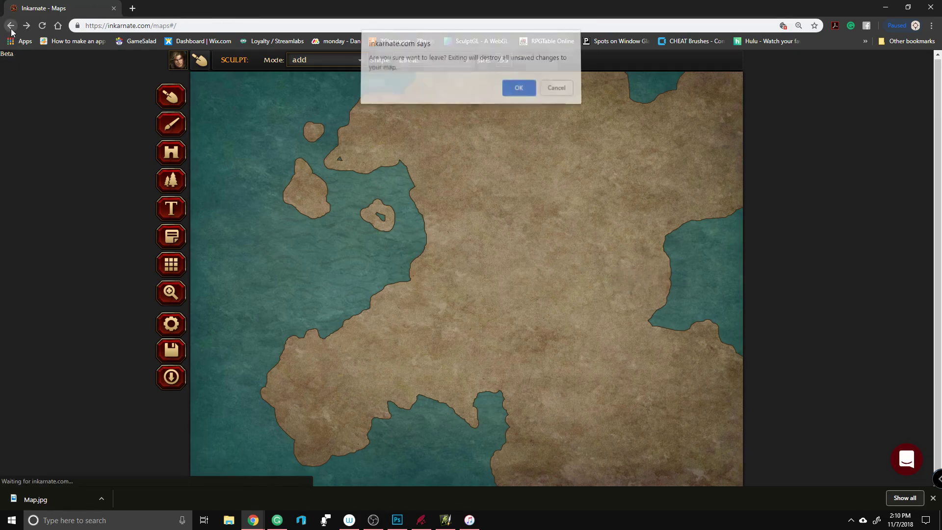
left_click(567, 93)
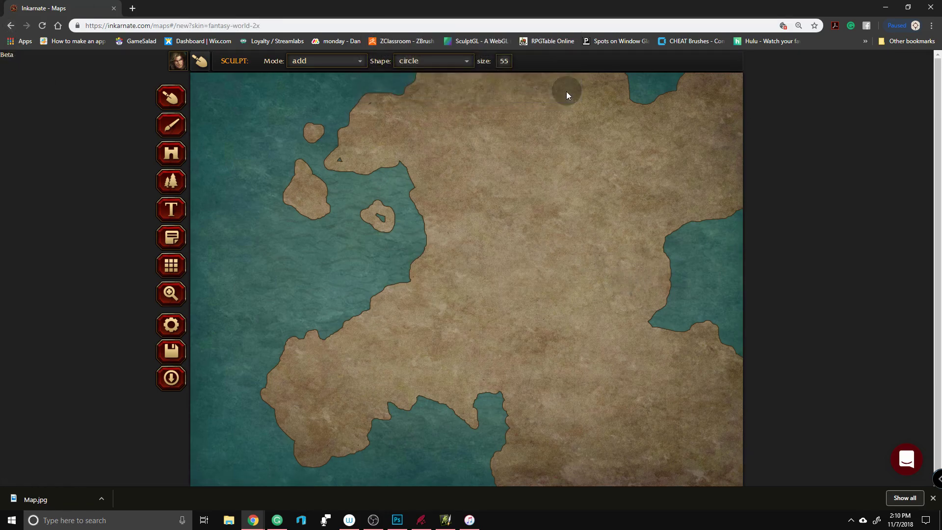
Step: Return to the Maps list, accept leaving the editor, and reopen the saved map for editing
left_click(177, 62)
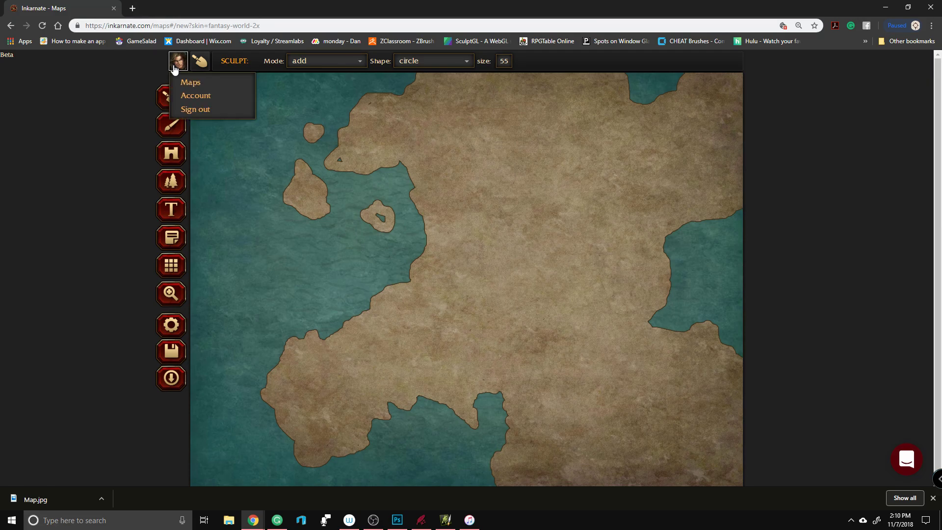
left_click(191, 81)
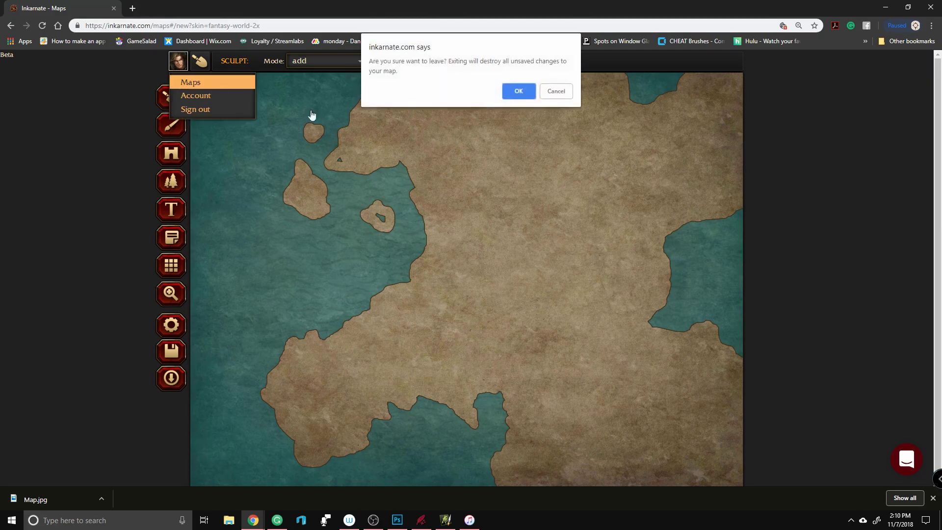
left_click(522, 91)
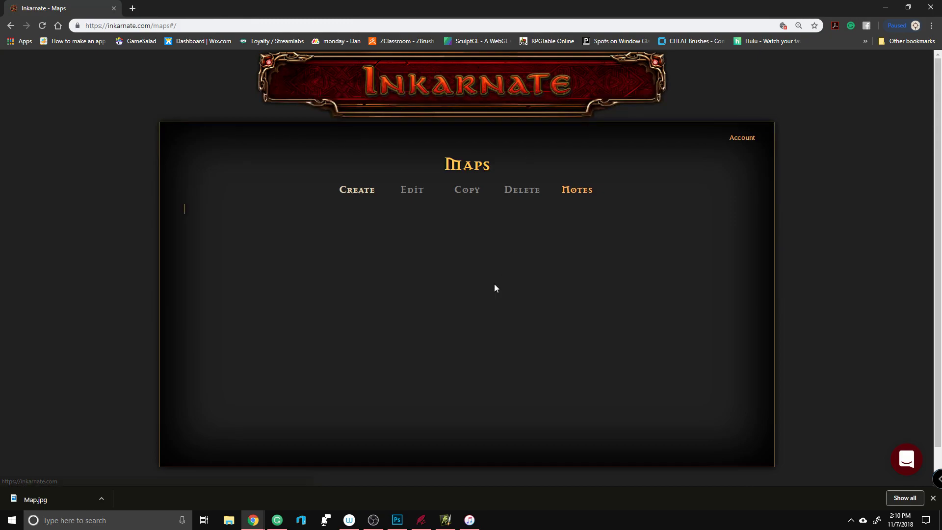
left_click(227, 238)
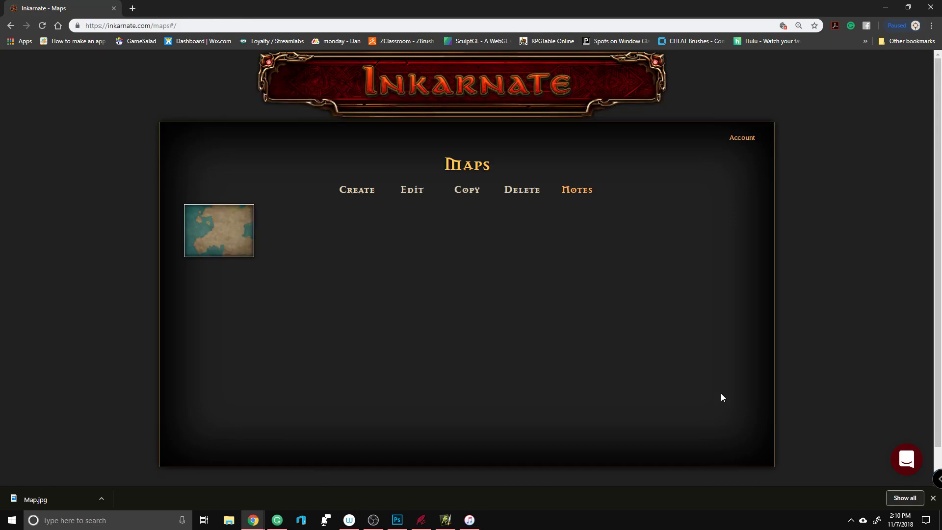
left_click(419, 194)
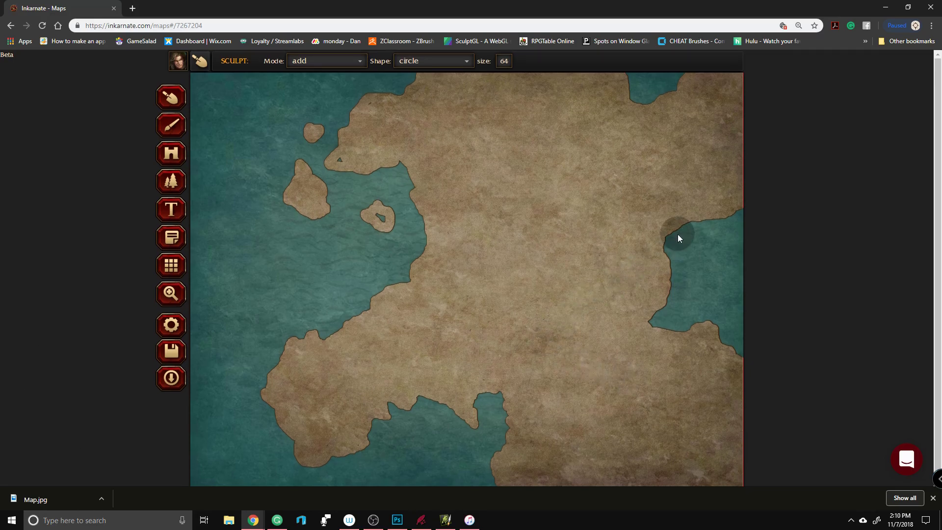
Step: Set the Sculpt size to 37 and fill the holes in the small island near the mainland and in the northwestern peninsula
left_click(504, 60)
left_click(504, 61)
left_click(503, 61)
left_click_drag(507, 78, 484, 81)
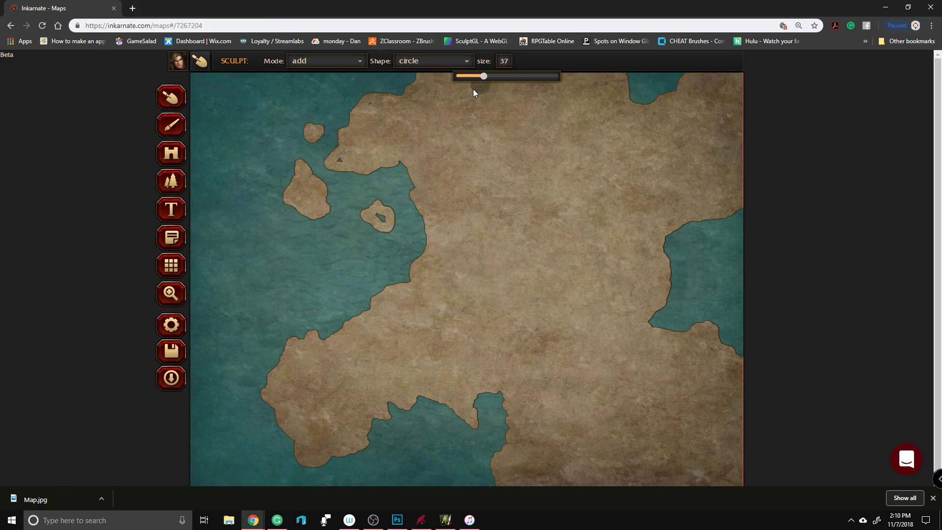
left_click_drag(387, 217, 383, 217)
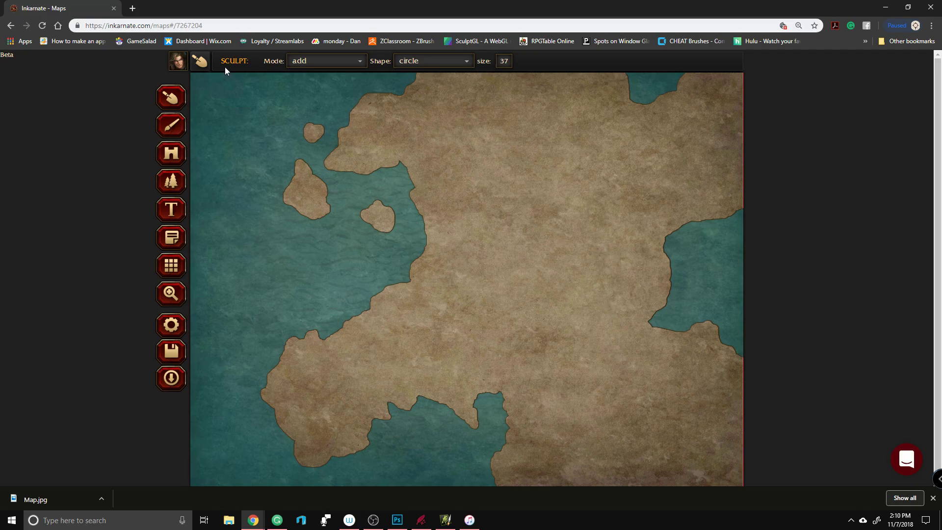
Step: Browse the Object library for the available bridges, buildings, ships, statues and towers, and close it without choosing an object
left_click(173, 127)
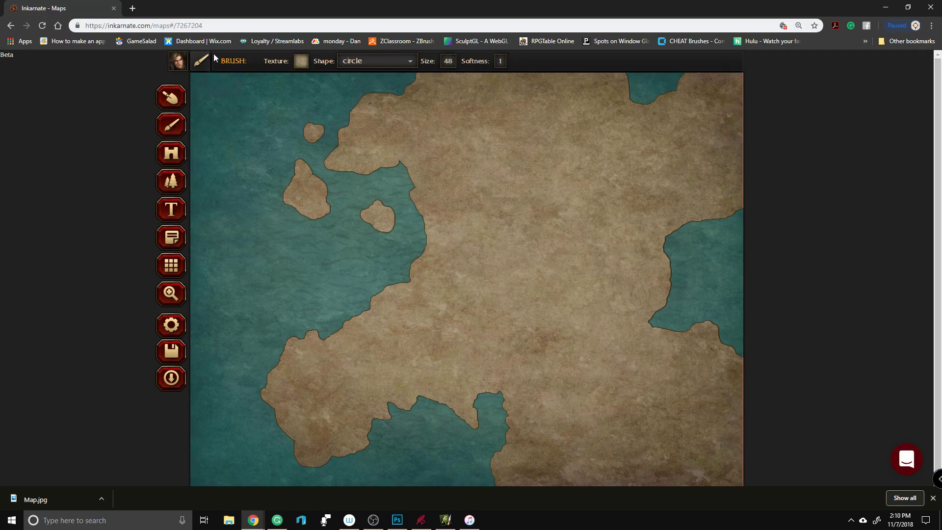
left_click(178, 155)
left_click(176, 186)
left_click(179, 156)
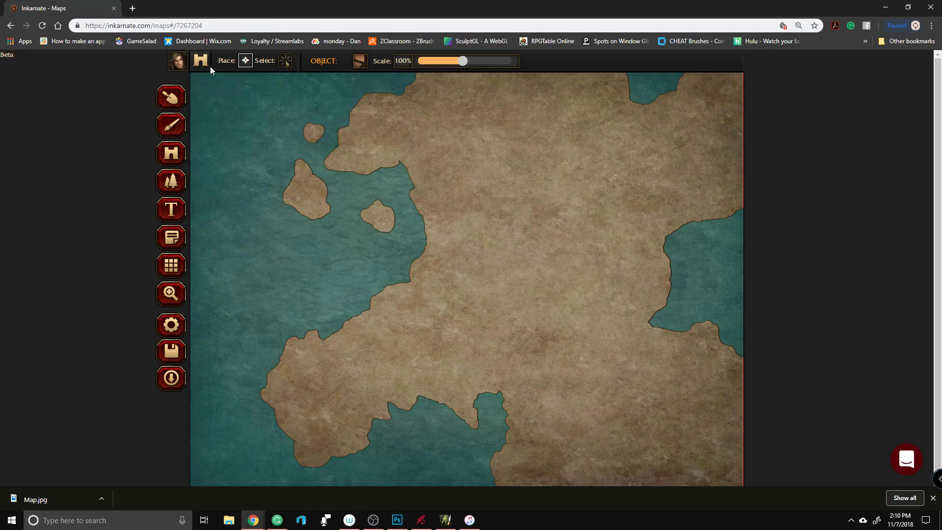
left_click(362, 65)
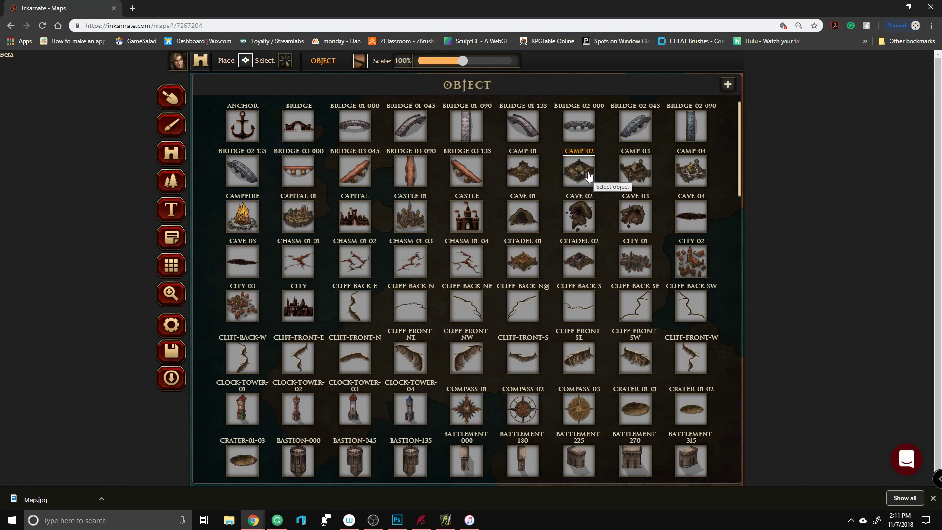
scroll(589, 176, "down", 15)
scroll(669, 193, "down", 8)
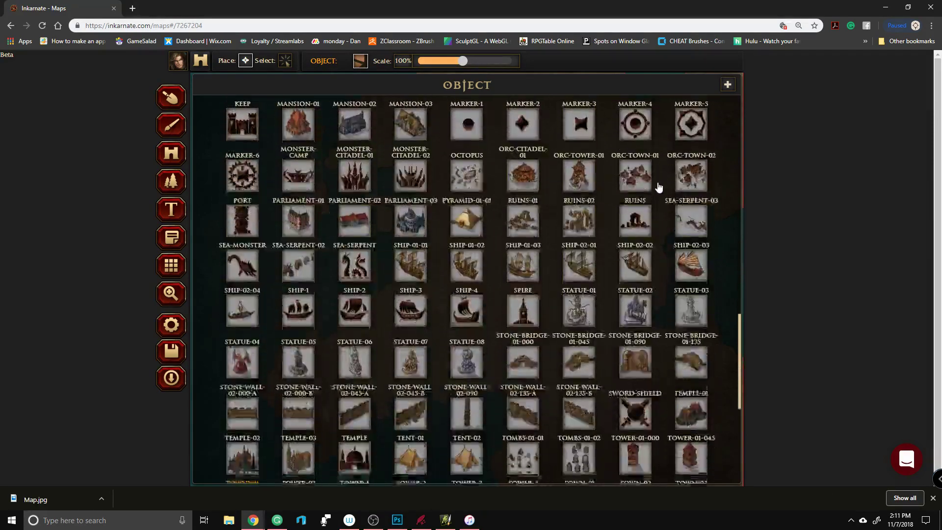
scroll(658, 187, "down", 4)
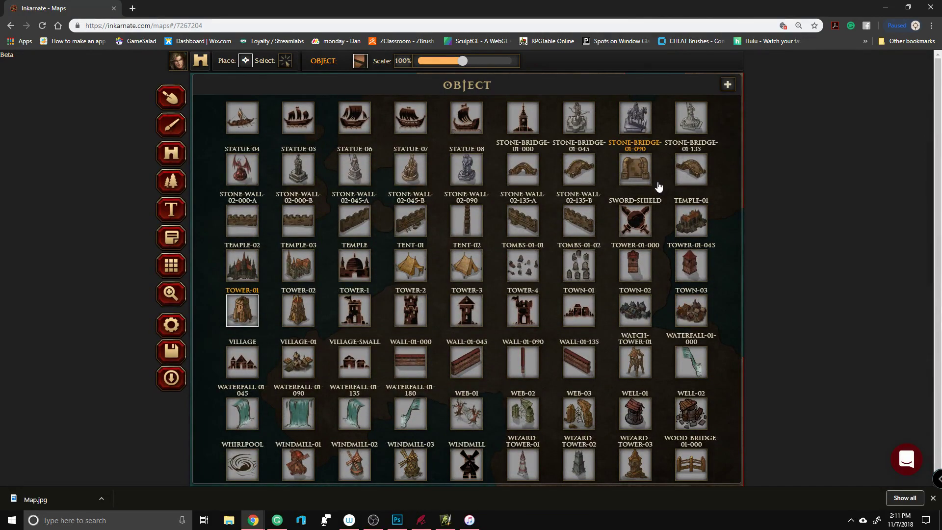
scroll(658, 187, "down", 2)
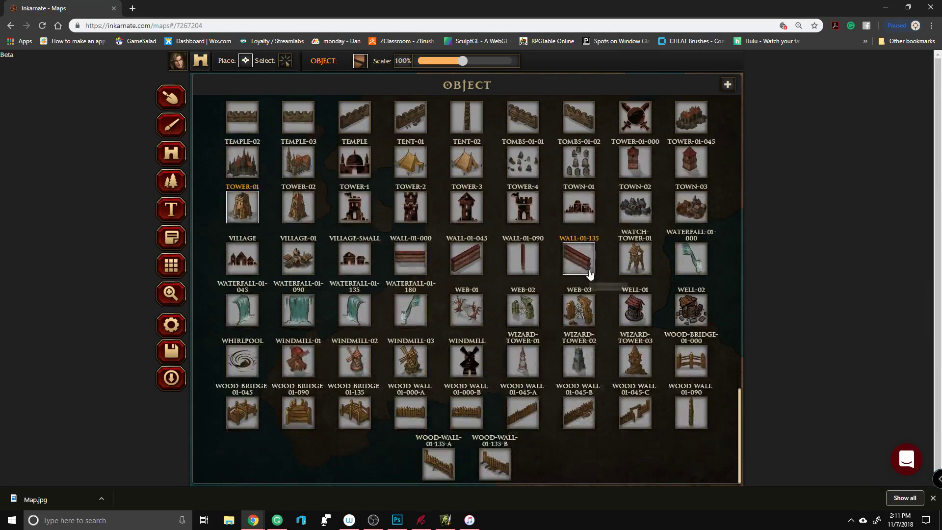
scroll(657, 319, "up", 5)
scroll(658, 304, "up", 5)
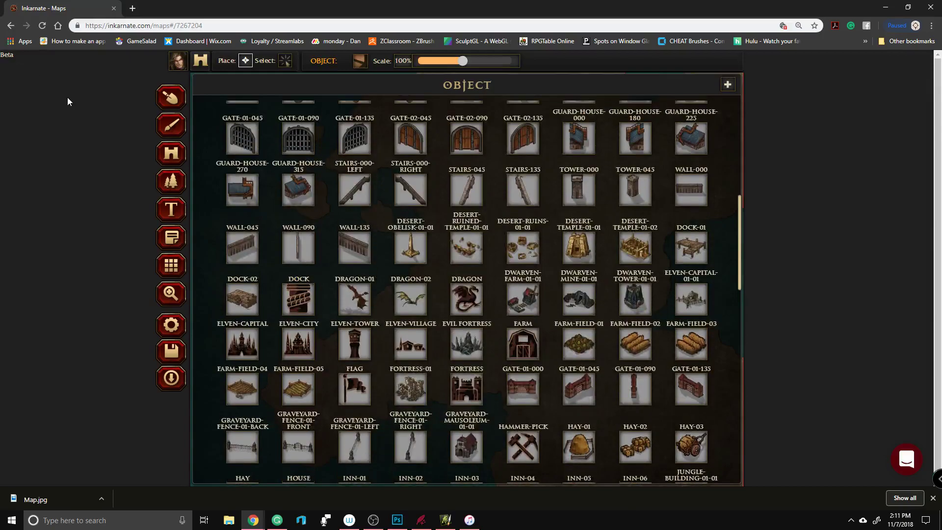
left_click(68, 98)
Step: Place a Floating Islands pattern at 100% scale on the mainland, just east of the western bay
left_click(172, 182)
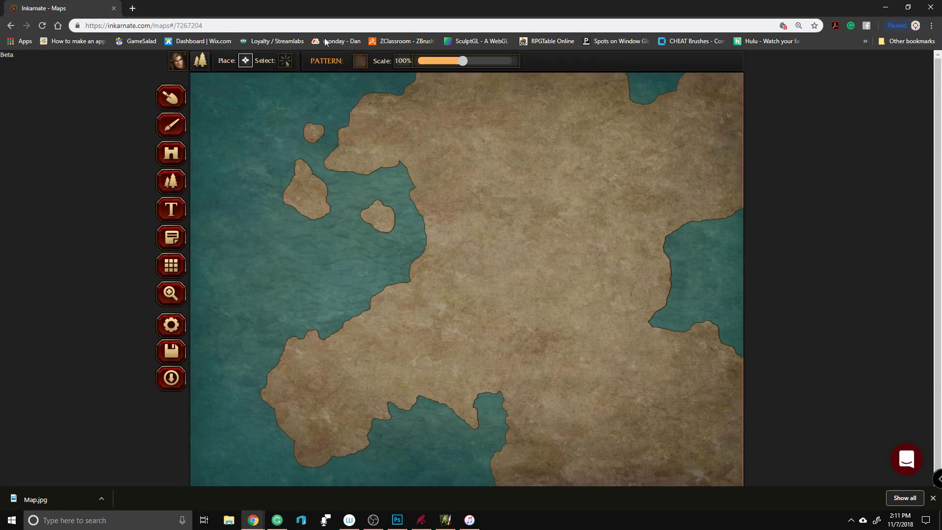
left_click(285, 61)
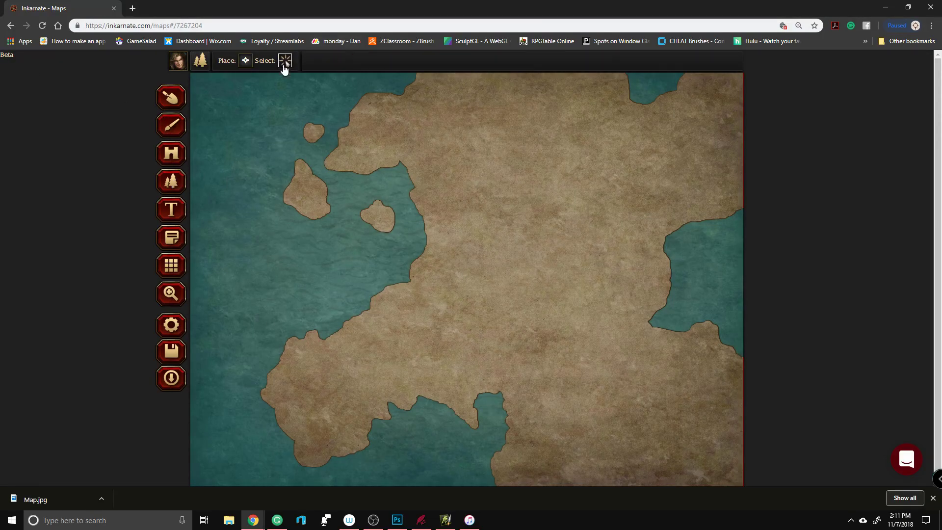
left_click(245, 60)
left_click(360, 62)
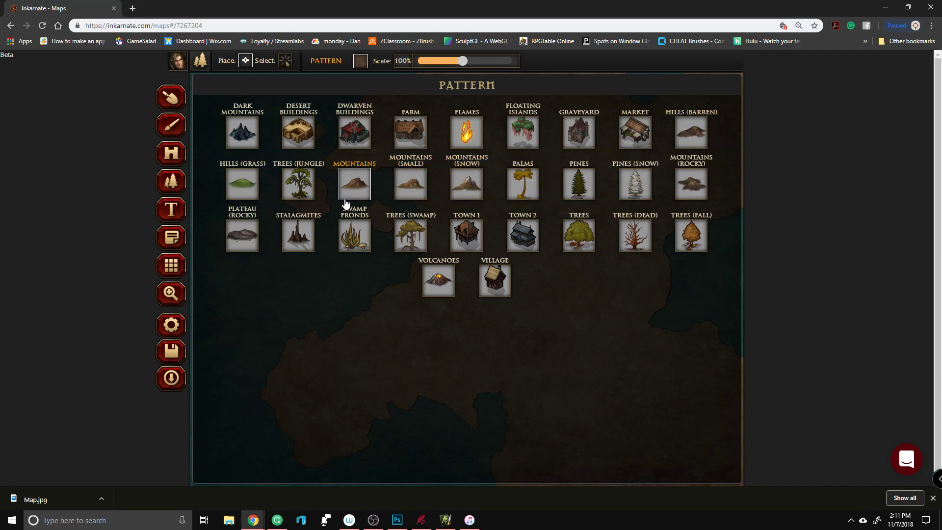
left_click(521, 142)
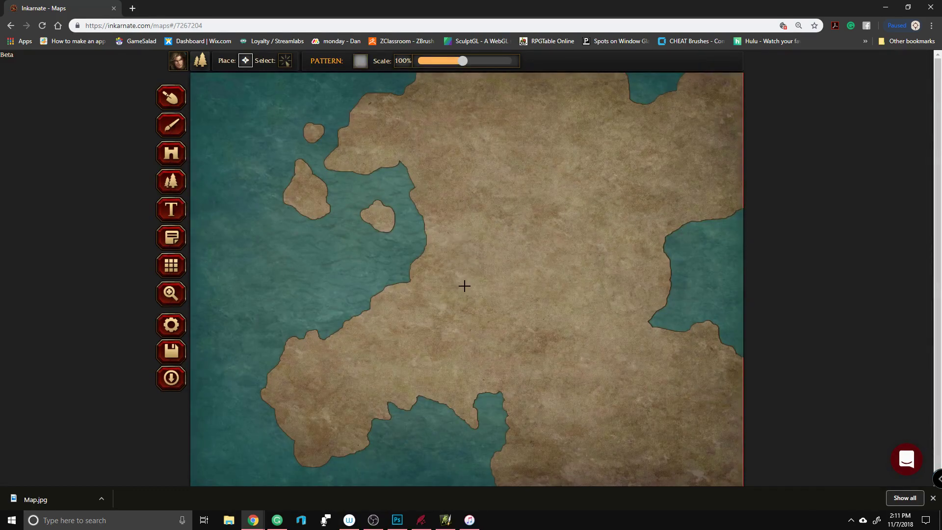
left_click(464, 285)
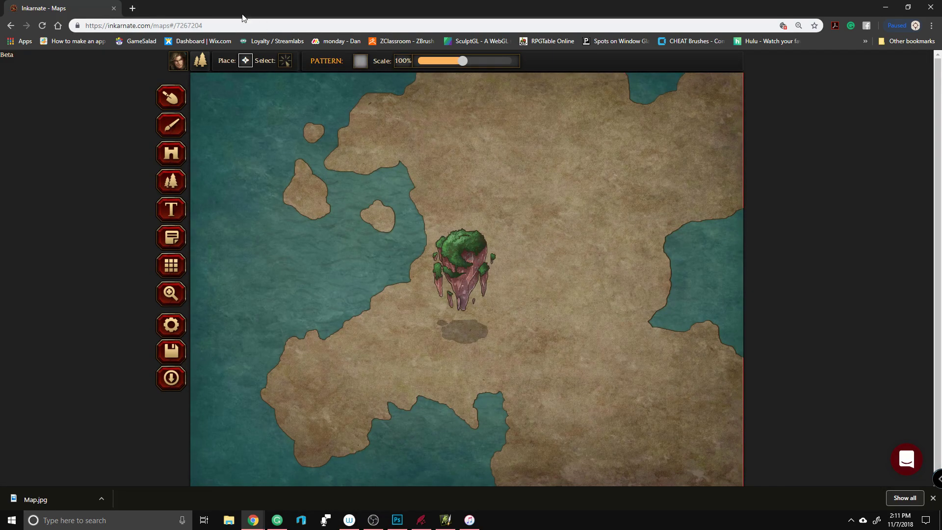
Step: Select the placed floating island and open its options menu
left_click(360, 61)
left_click(360, 63)
left_click(285, 60)
left_click(464, 278)
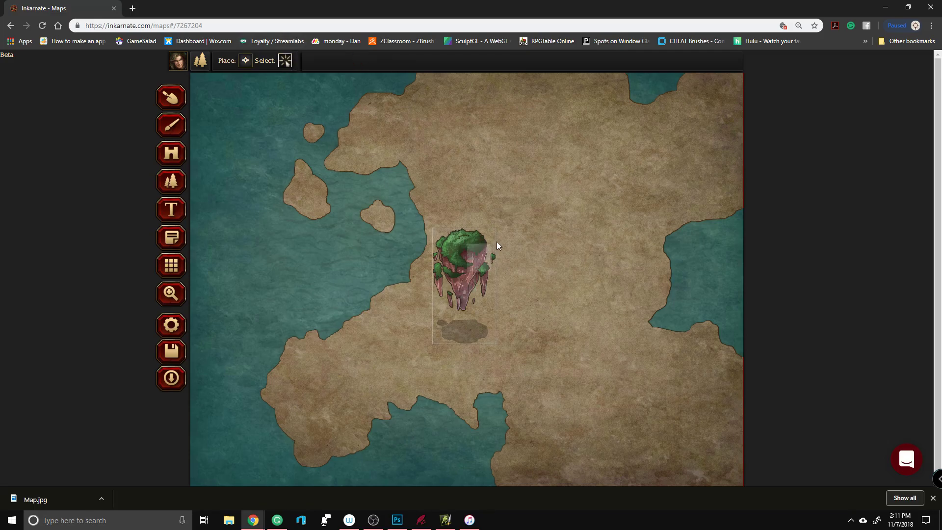
left_click(505, 213)
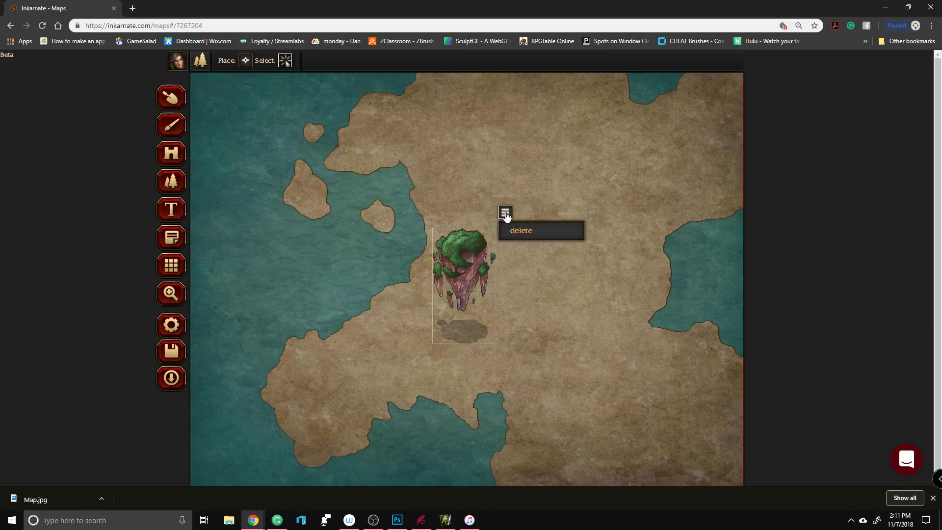
Step: Place more floating islands overlapping the first one and extending northeast of it
left_click(245, 60)
left_click(454, 259)
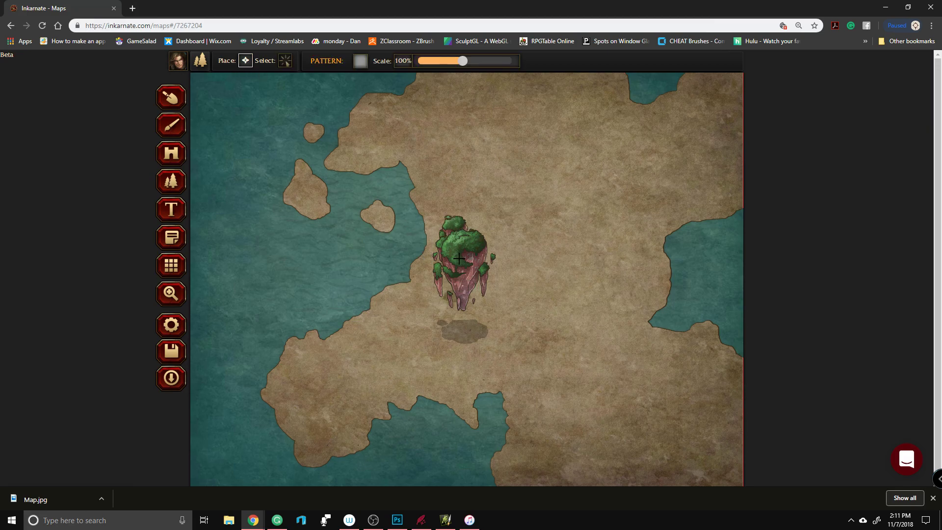
left_click(477, 240)
left_click(498, 242)
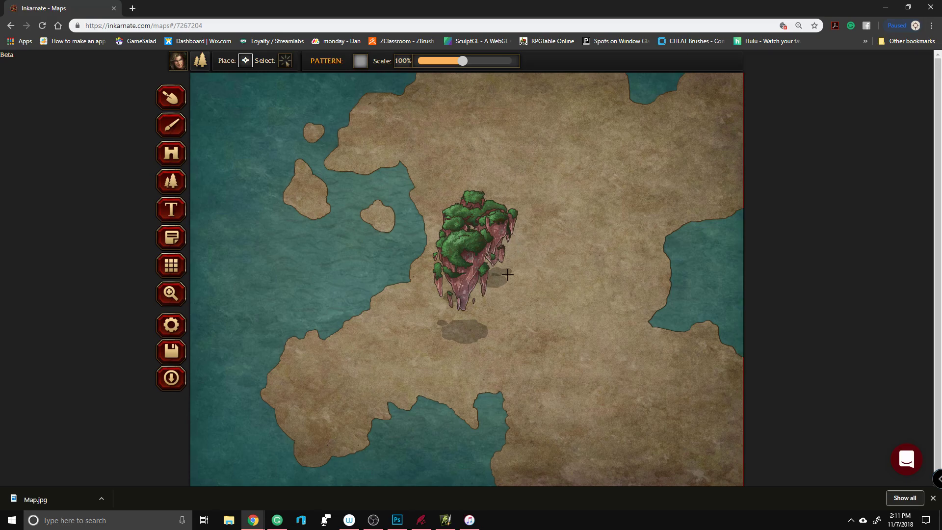
Step: Select and delete all the floating islands from the mainland
left_click(286, 62)
left_click(475, 245)
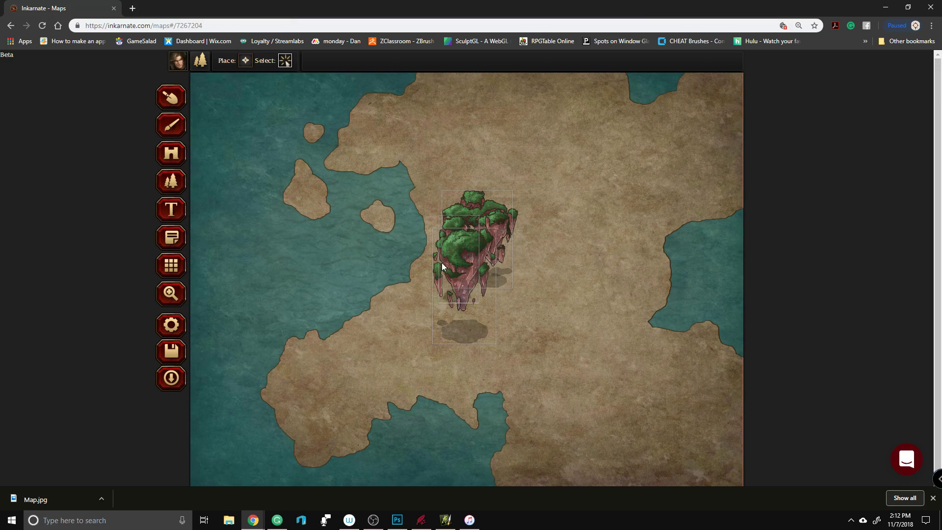
left_click(522, 174)
left_click(539, 197)
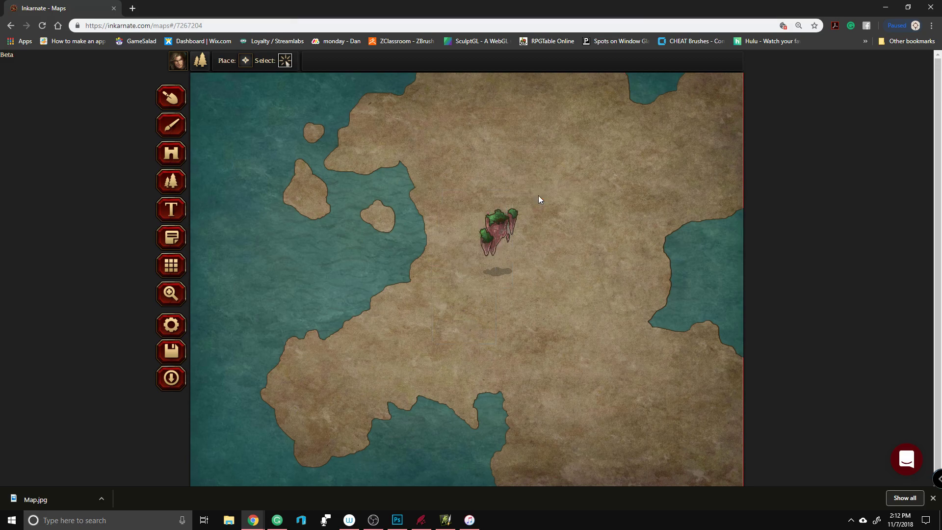
left_click(501, 228)
left_click(528, 191)
left_click(549, 213)
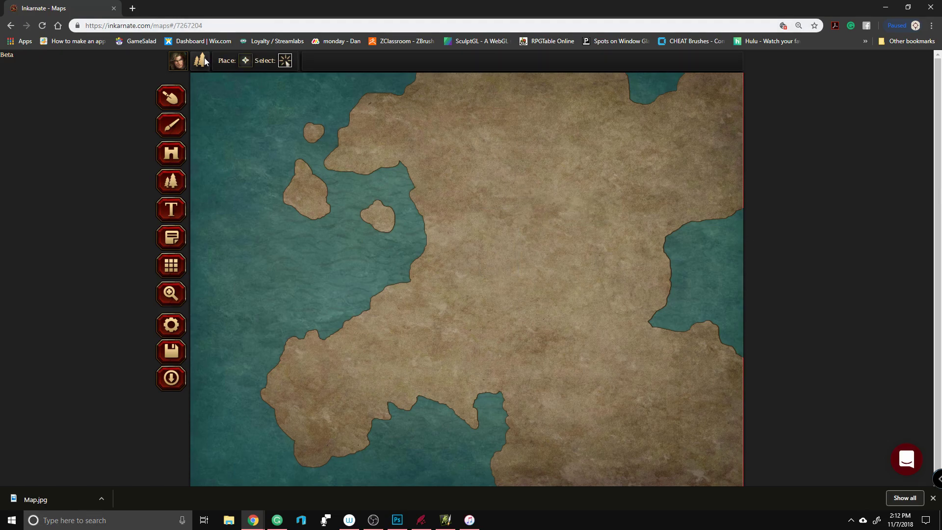
Step: Place Mountains (Rocky) at 34% scale in the southwest and at 31% scale farther northeast, near the western coast
left_click(245, 62)
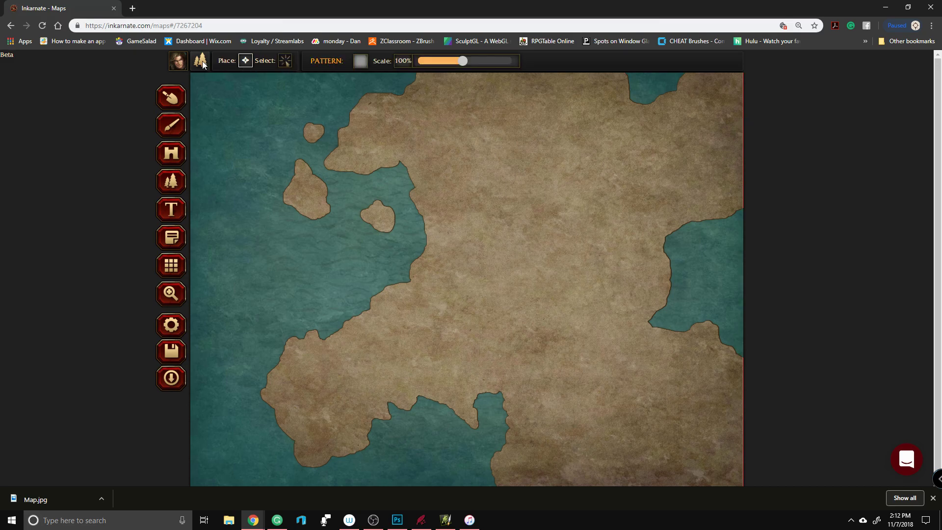
left_click(361, 61)
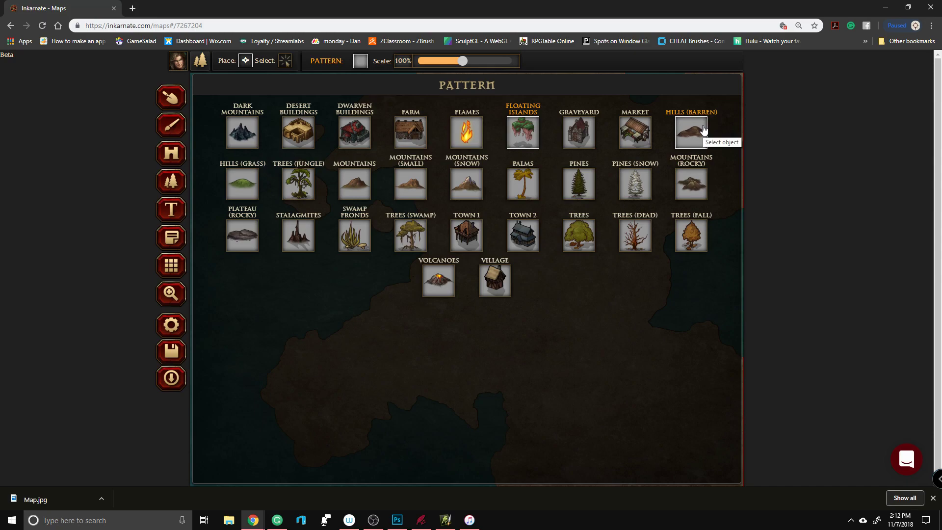
left_click(693, 180)
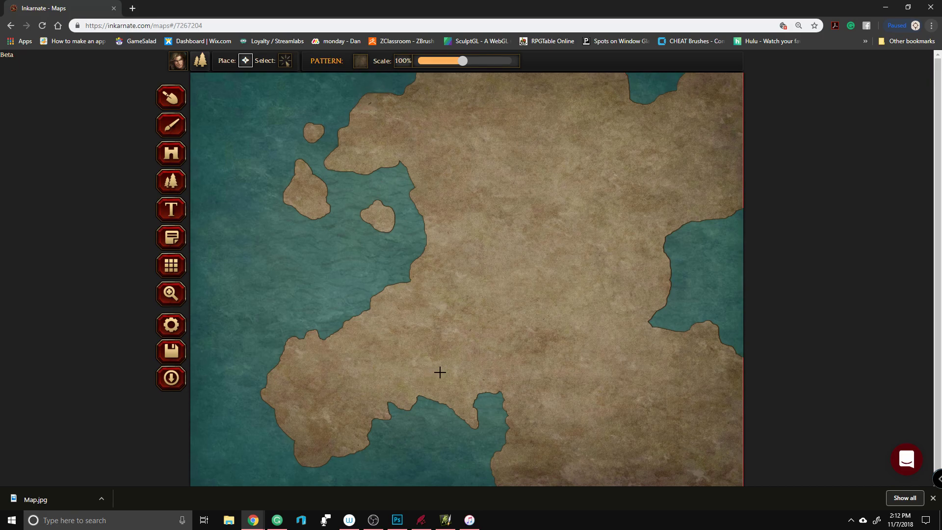
left_click_drag(462, 61, 425, 61)
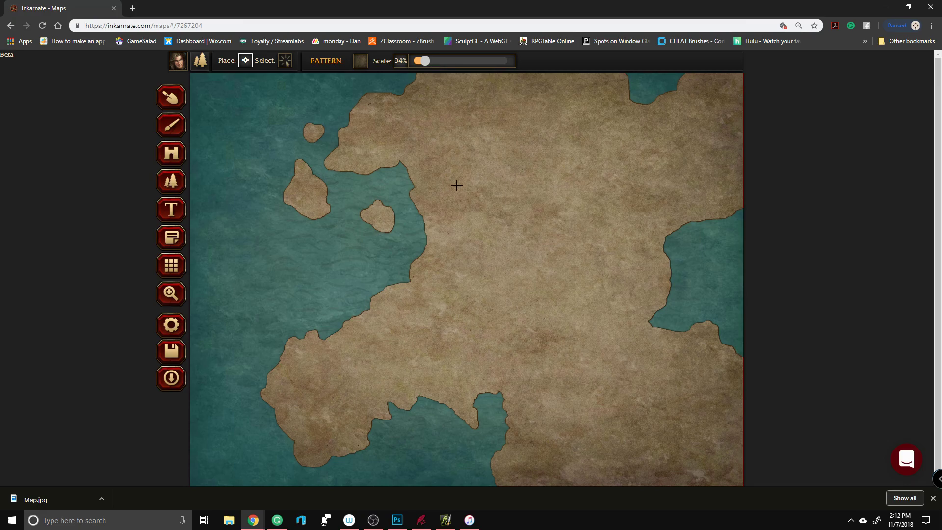
left_click(394, 385)
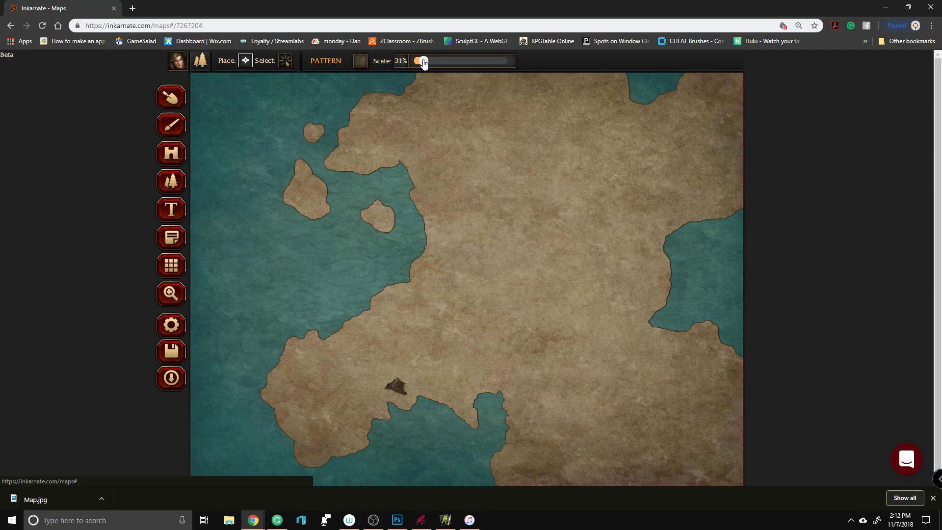
left_click(443, 298)
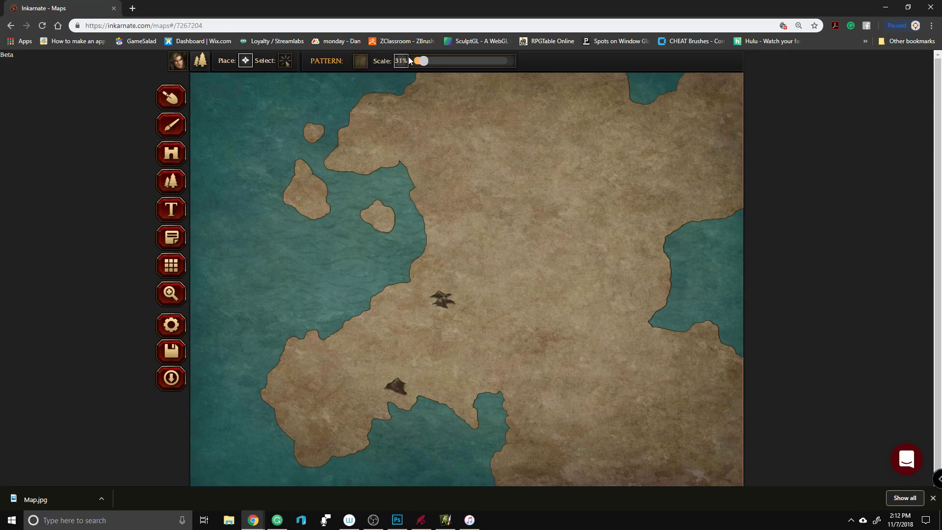
Step: Reduce the pattern scale further, place another rocky mountain north of the previous one, and switch to selecting placed patterns
left_click(425, 62)
left_click_drag(421, 63, 416, 61)
left_click(454, 250)
left_click(285, 62)
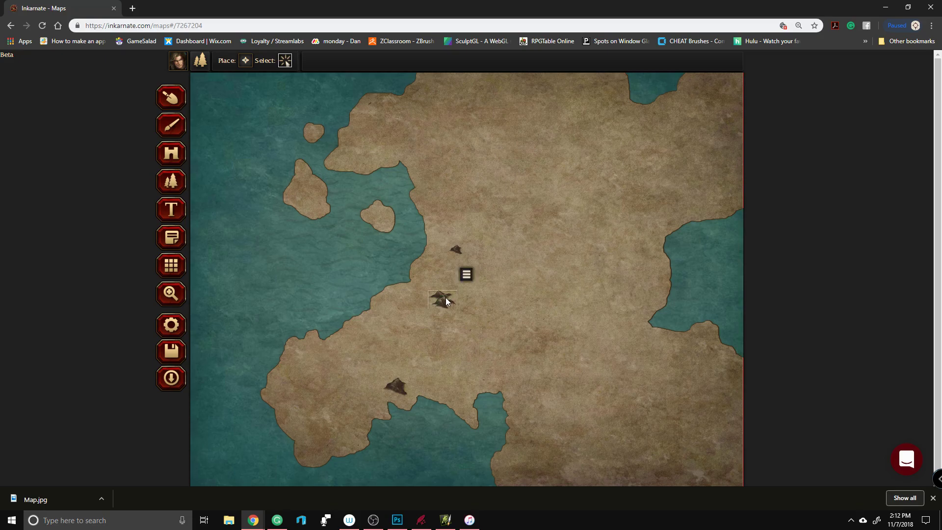
Step: Delete the three test mountains from the western side of the mainland
left_click(466, 274)
left_click(479, 293)
left_click(420, 362)
left_click(460, 382)
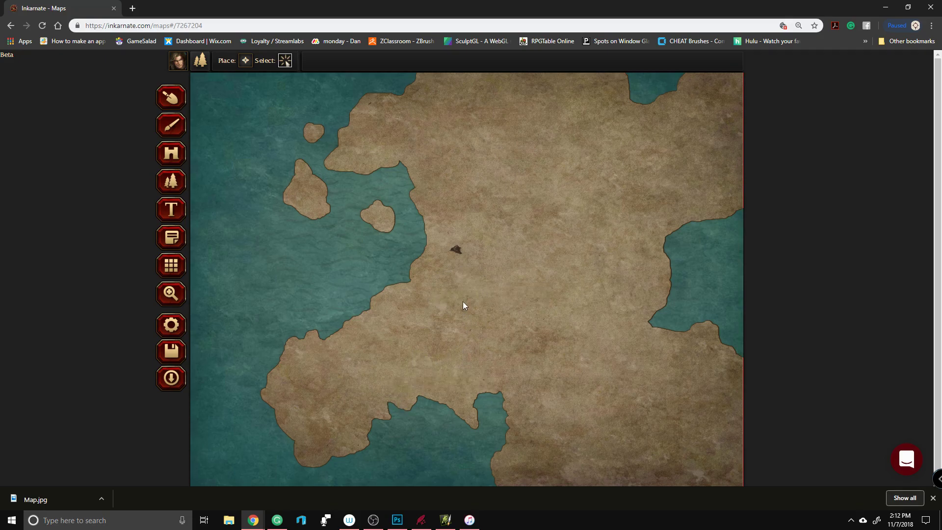
left_click(454, 252)
left_click(471, 229)
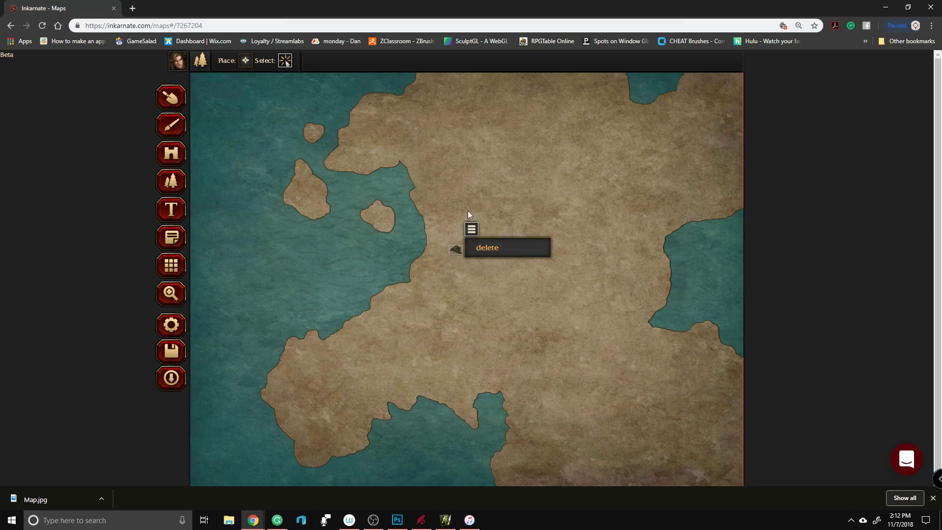
left_click(482, 243)
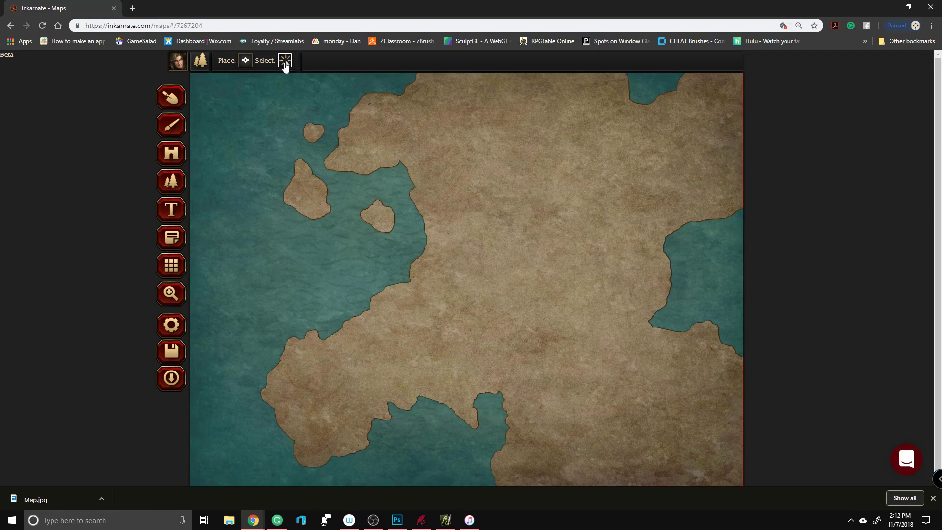
Step: Paint a branching Mountains (Rocky) range at 18% scale across the northeast of the mainland
left_click(246, 61)
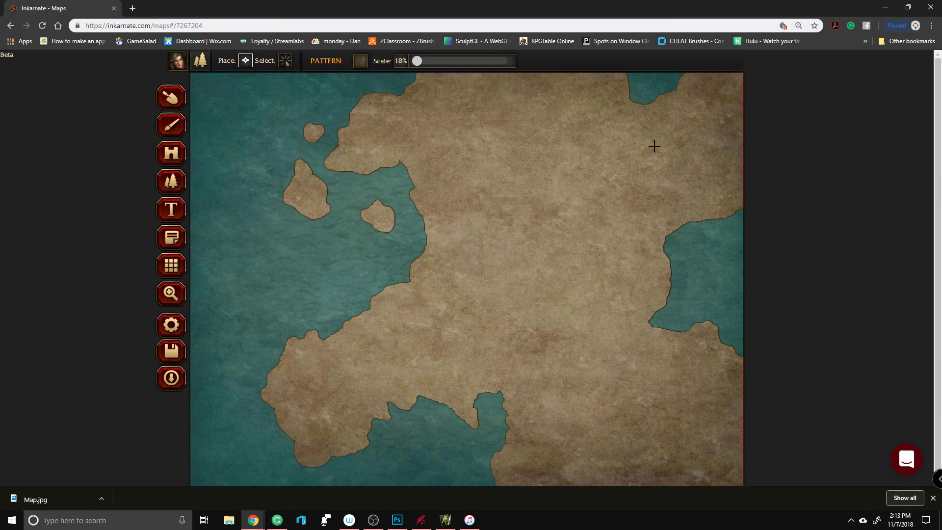
left_click_drag(688, 117, 678, 117)
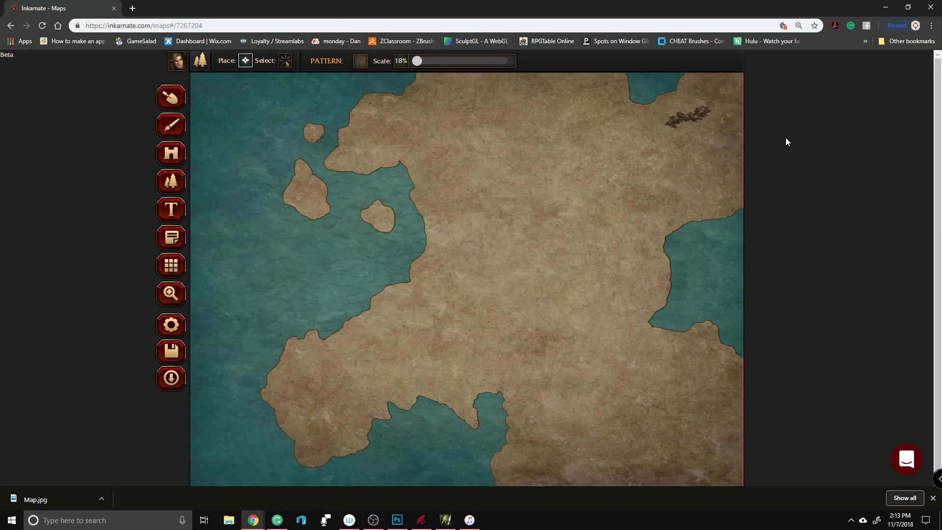
key("ctrl+plus")
key("ctrl+plus")
key("ctrl+plus")
key("ctrl+plus")
key("ctrl+plus")
key("ctrl+plus")
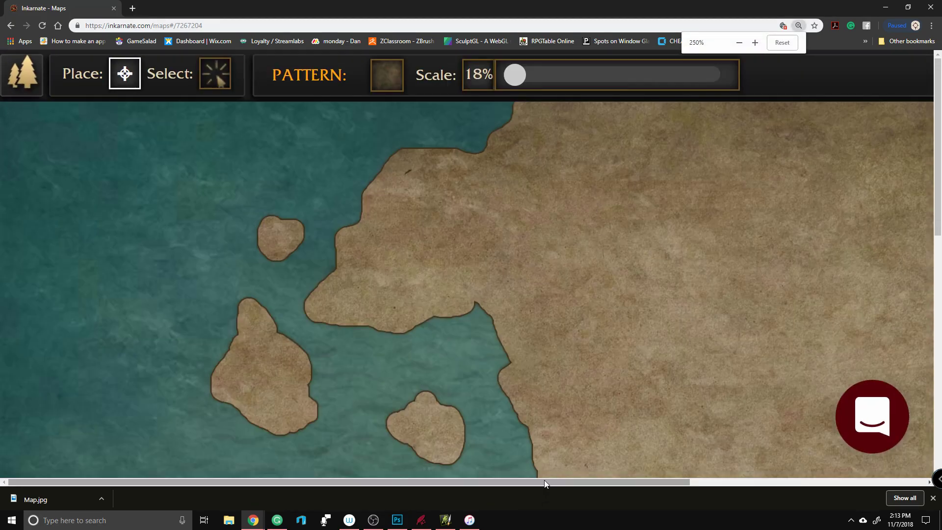
left_click_drag(553, 479, 794, 482)
mouse_move(761, 226)
left_mouse_down()
mouse_move(750, 241)
mouse_move(695, 251)
mouse_move(689, 265)
mouse_move(694, 318)
mouse_move(736, 347)
mouse_move(675, 323)
mouse_move(638, 337)
mouse_move(623, 352)
mouse_move(611, 395)
left_mouse_up()
left_click_drag(743, 251, 811, 290)
scroll(391, 291, "down", 1)
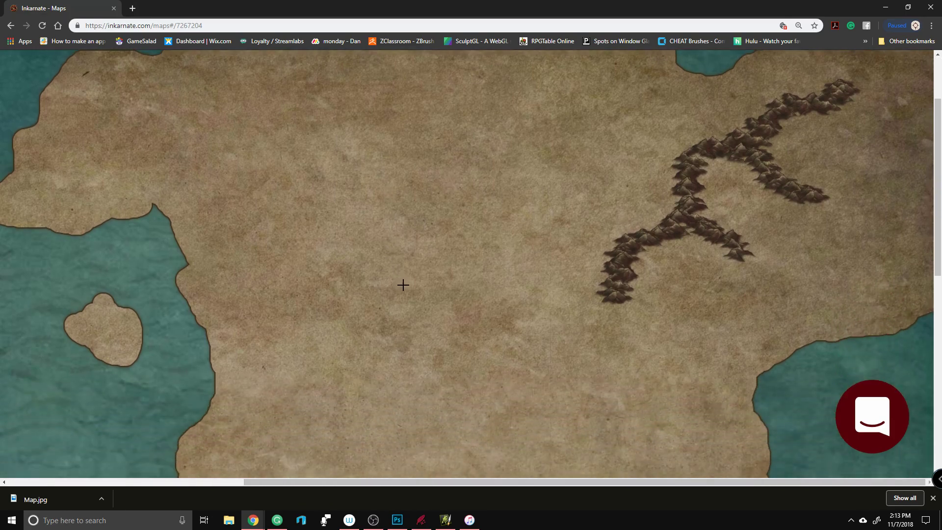
scroll(416, 277, "down", 2, "ctrl")
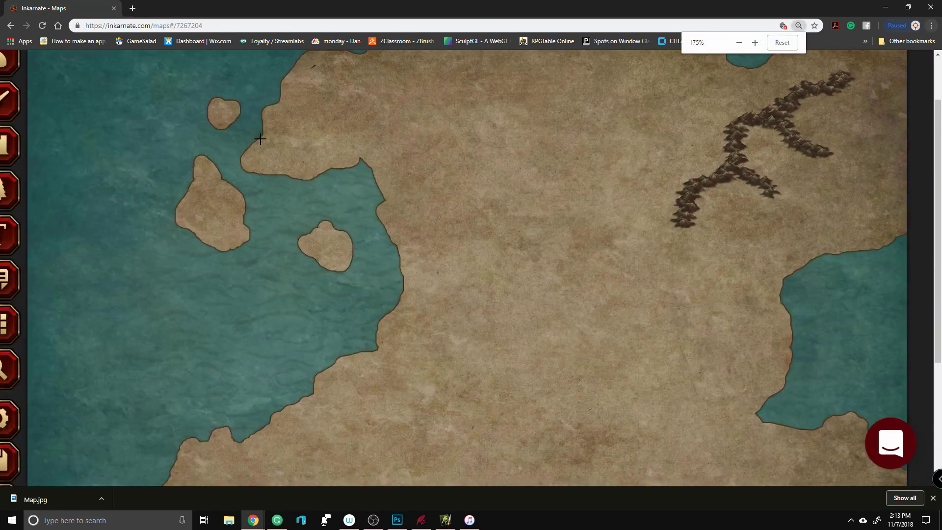
scroll(257, 141, "up", 1)
left_click(178, 66)
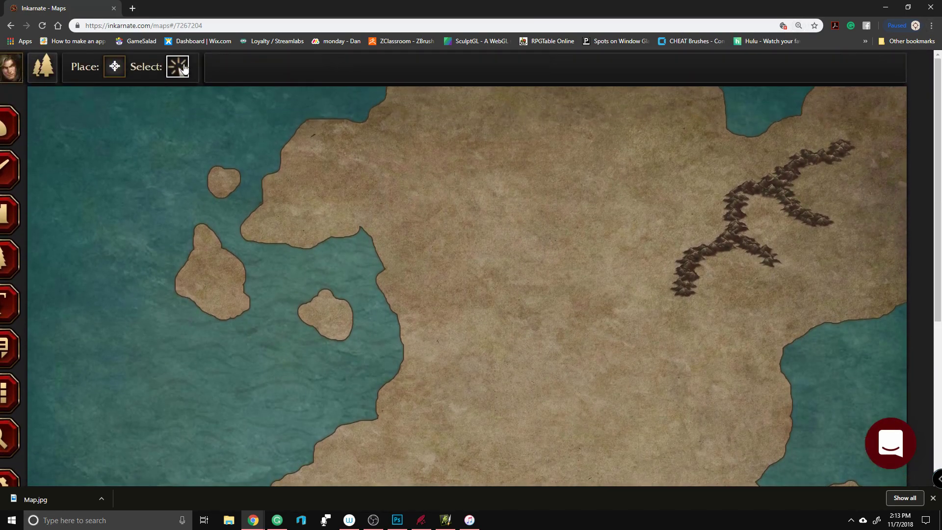
left_click(790, 193)
left_click(122, 70)
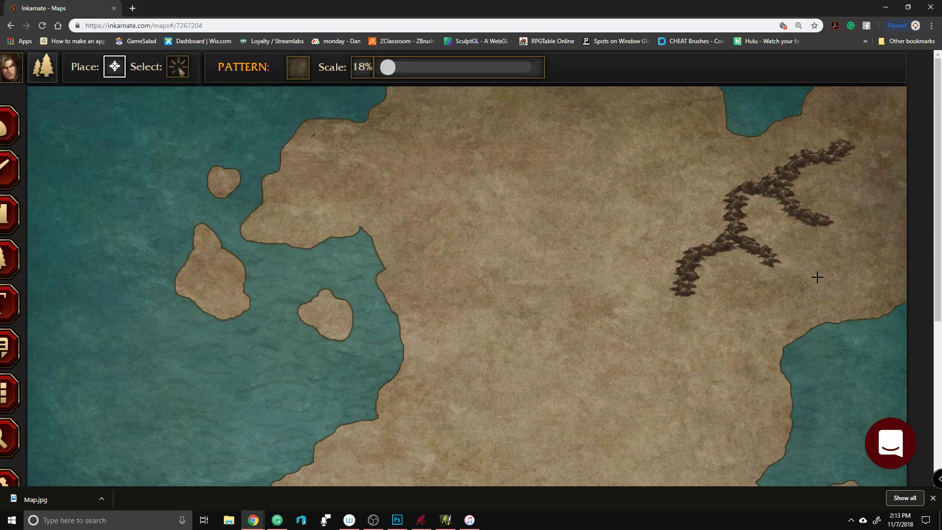
Step: Add a few more rocky mountains alongside the eastern branches of the northeastern range at 18% scale
key("ctrl+plus")
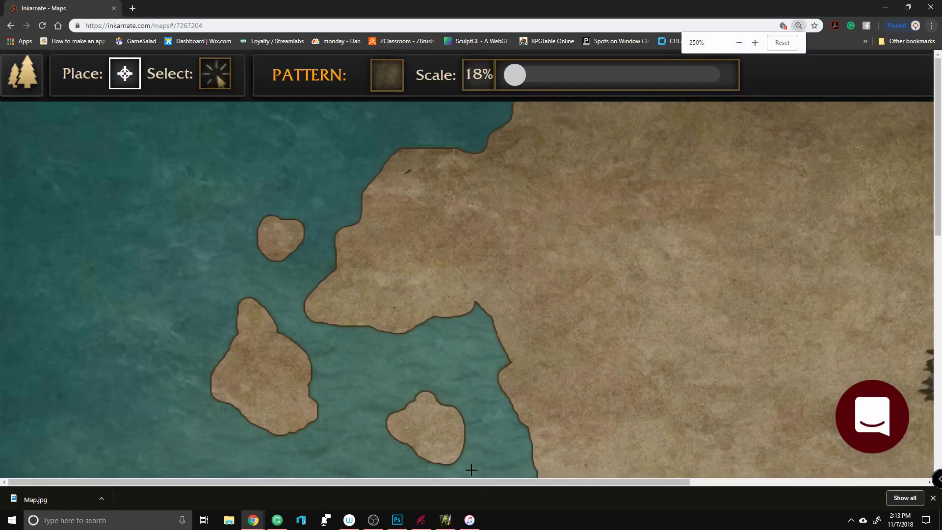
left_click_drag(387, 482, 638, 486)
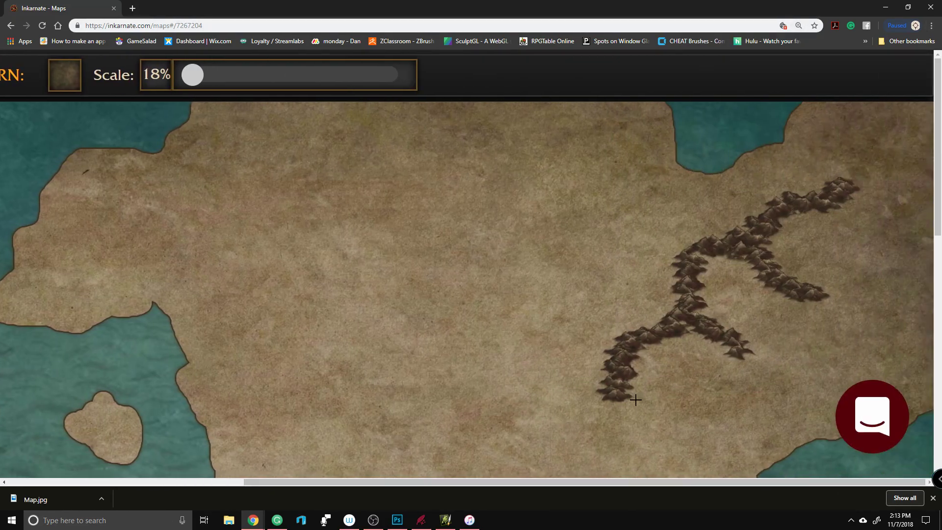
left_click(770, 286)
left_click(799, 214)
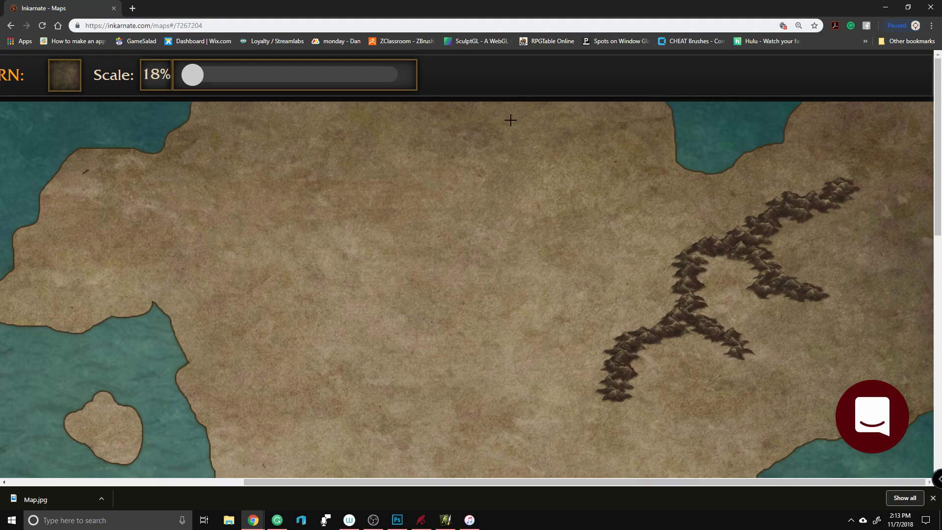
scroll(351, 158, "down", 1)
left_click(809, 174)
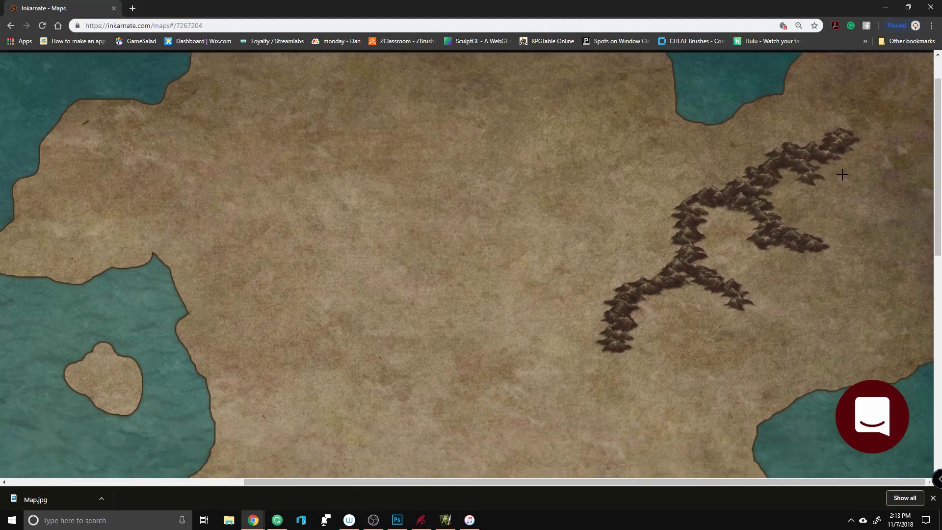
Step: Extend the northeastern range to the map's eastern edge and add a small mountain cluster on that edge just south of it
scroll(282, 212, "down", 2)
key("ctrl+minus")
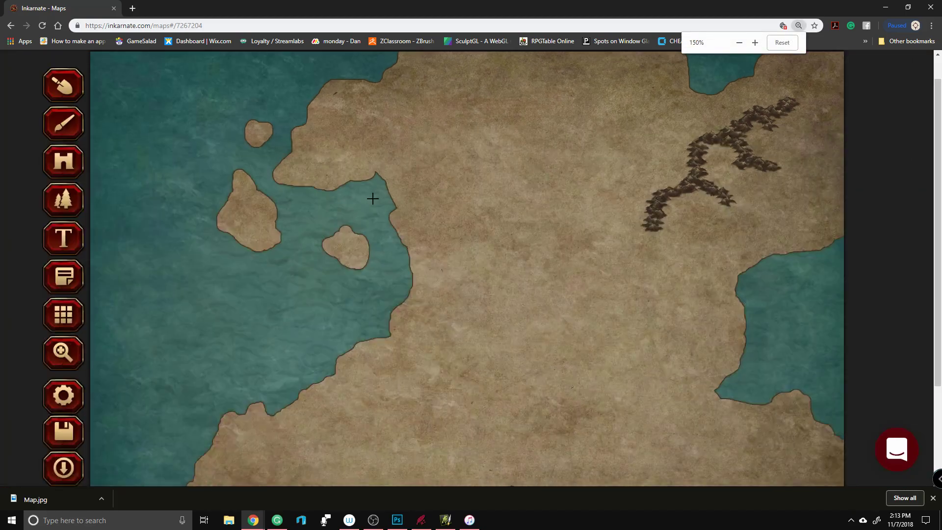
key("ctrl+minus")
left_click_drag(744, 93, 767, 83)
left_click_drag(759, 146, 773, 143)
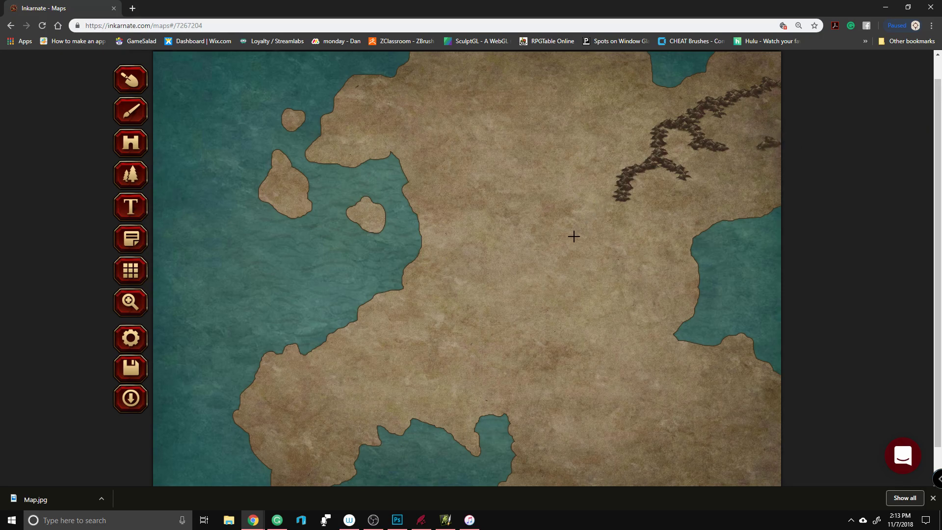
Step: Paint branching rocky ranges across the northwestern mainland and through the center, and add a southwestern spur to the northeastern range
mouse_move(348, 138)
left_mouse_down()
mouse_move(391, 118)
mouse_move(433, 136)
mouse_move(415, 112)
mouse_move(433, 101)
mouse_move(475, 105)
mouse_move(442, 94)
mouse_move(462, 80)
mouse_move(503, 84)
left_mouse_up()
left_click_drag(479, 104, 497, 124)
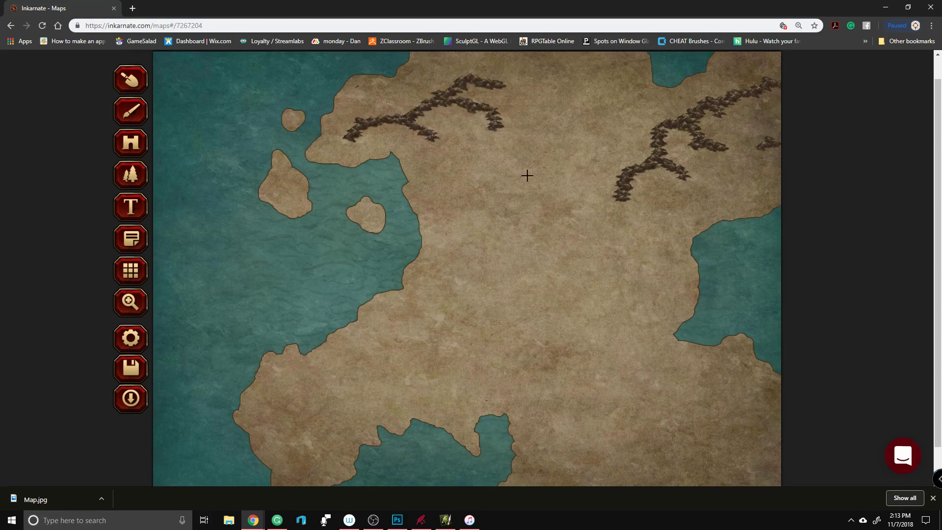
mouse_move(515, 294)
left_mouse_down()
mouse_move(532, 263)
mouse_move(591, 260)
mouse_move(571, 250)
mouse_move(590, 227)
mouse_move(644, 228)
mouse_move(593, 228)
mouse_move(593, 182)
mouse_move(590, 206)
mouse_move(562, 207)
left_mouse_up()
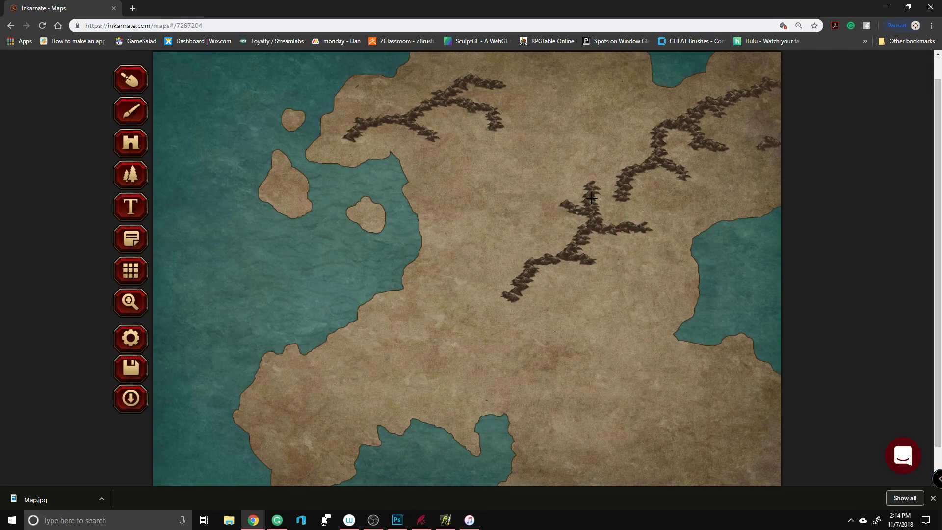
mouse_move(621, 169)
left_mouse_down()
mouse_move(634, 154)
mouse_move(658, 126)
left_mouse_up()
Step: Paint a long branching rocky range from the southwestern peninsula toward the center and a short ridge in the southeast
mouse_move(308, 424)
left_mouse_down()
mouse_move(329, 406)
mouse_move(356, 401)
mouse_move(340, 400)
mouse_move(409, 409)
mouse_move(372, 391)
mouse_move(437, 343)
mouse_move(460, 350)
mouse_move(447, 351)
mouse_move(463, 366)
mouse_move(442, 341)
mouse_move(480, 279)
left_mouse_up()
mouse_move(469, 316)
left_mouse_down()
mouse_move(500, 327)
mouse_move(512, 346)
mouse_move(542, 355)
mouse_move(552, 331)
left_mouse_up()
left_click_drag(657, 398, 685, 431)
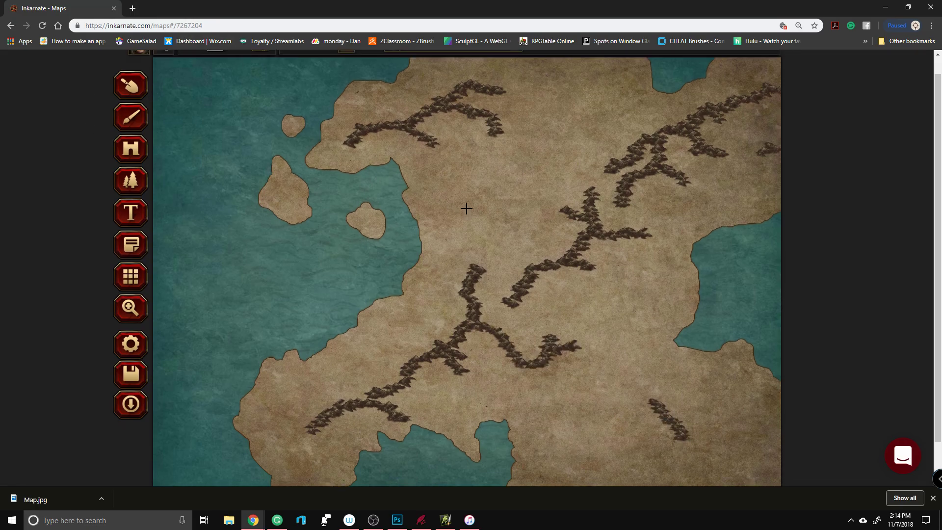
Step: Select and delete the whole southwestern mountain range section by section
mouse_move(219, 69)
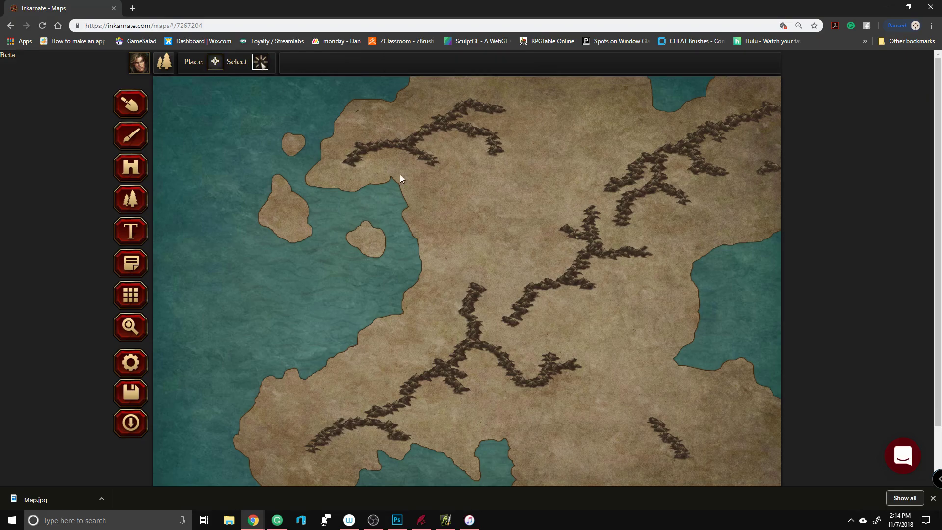
scroll(427, 238, "down", 1)
mouse_move(465, 284)
left_mouse_down()
mouse_move(492, 304)
mouse_move(507, 338)
mouse_move(267, 421)
left_mouse_up()
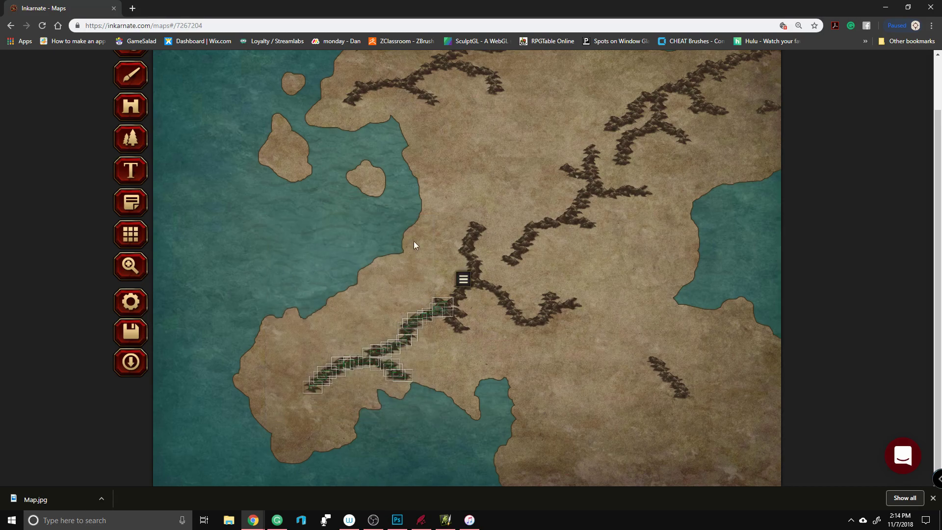
left_click(463, 278)
left_click(471, 298)
left_click_drag(576, 342, 431, 293)
left_click(596, 273)
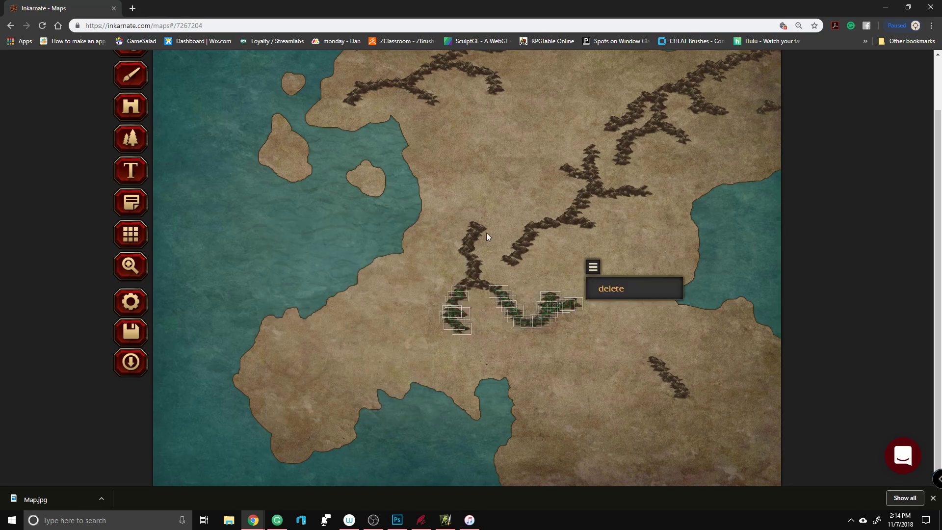
left_click(608, 289)
left_click_drag(433, 206, 502, 340)
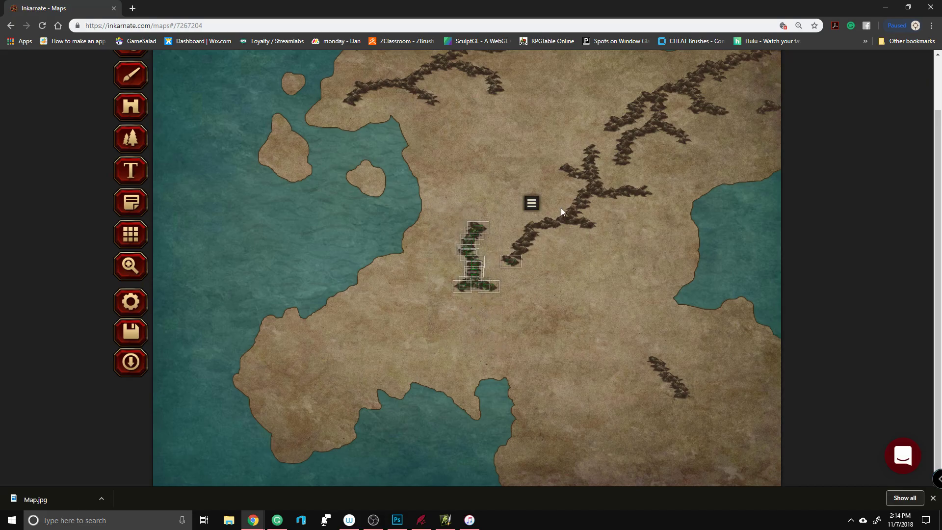
left_click(532, 203)
left_click(547, 228)
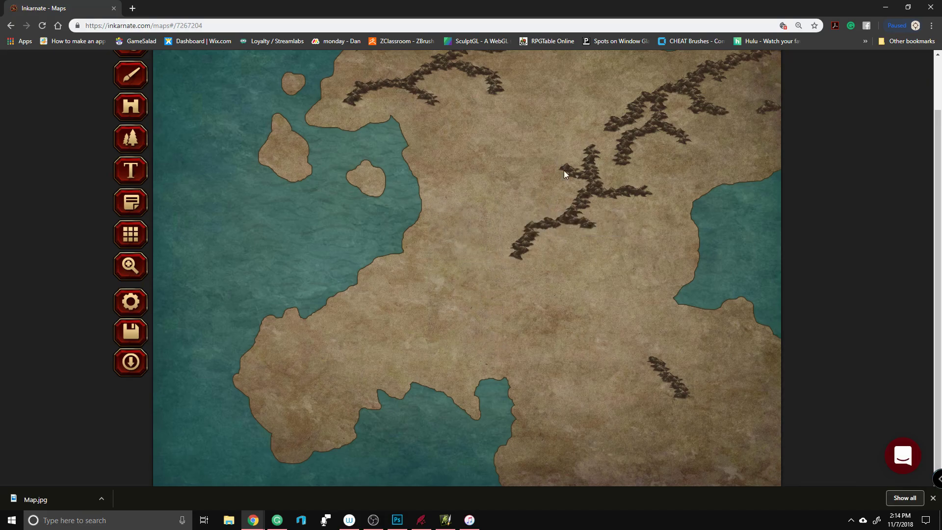
Step: Select and delete all of the central mountain range, including its leftover branches
scroll(557, 160, "up", 2)
left_click_drag(488, 219, 595, 332)
left_click(626, 192)
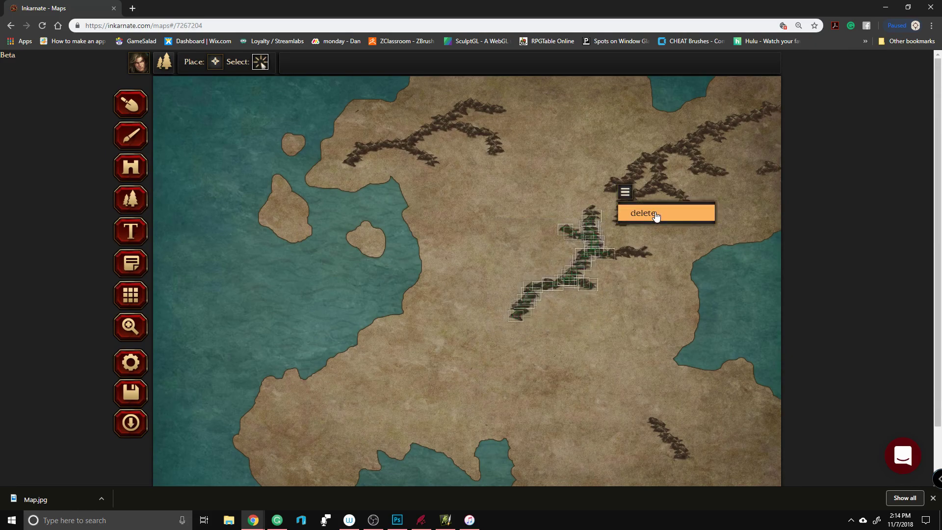
left_click(654, 214)
left_click_drag(607, 251, 603, 242)
left_click(663, 227)
key("Delete")
left_click_drag(560, 199, 604, 229)
left_click(634, 209)
scroll(578, 216, "down", 2)
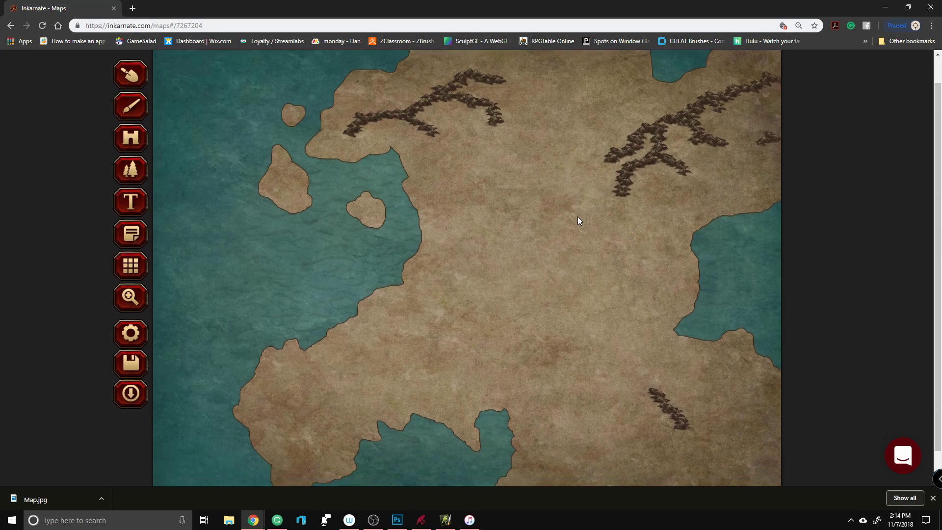
left_click(129, 79)
scroll(135, 81, "up", 2)
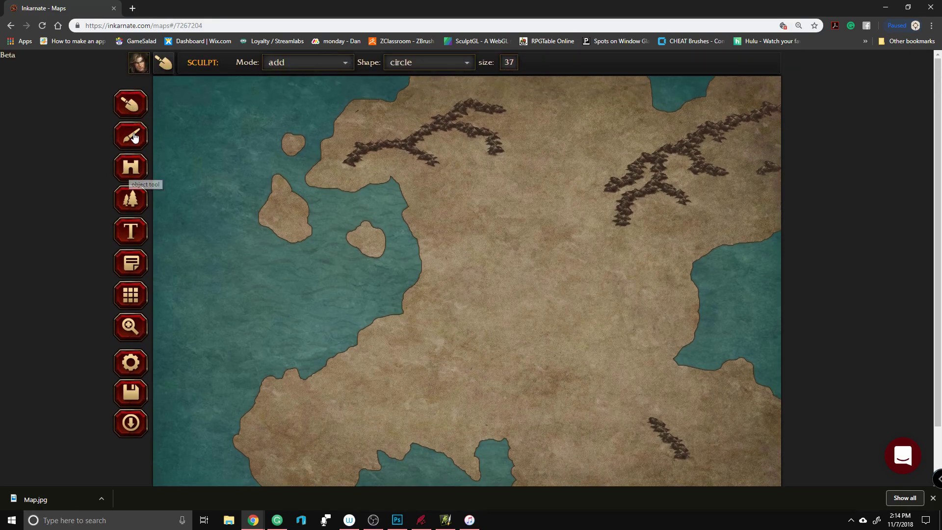
Step: Return to placing Mountains (Rocky) at 18% scale and paint a branching range in the far southeast
left_click(131, 200)
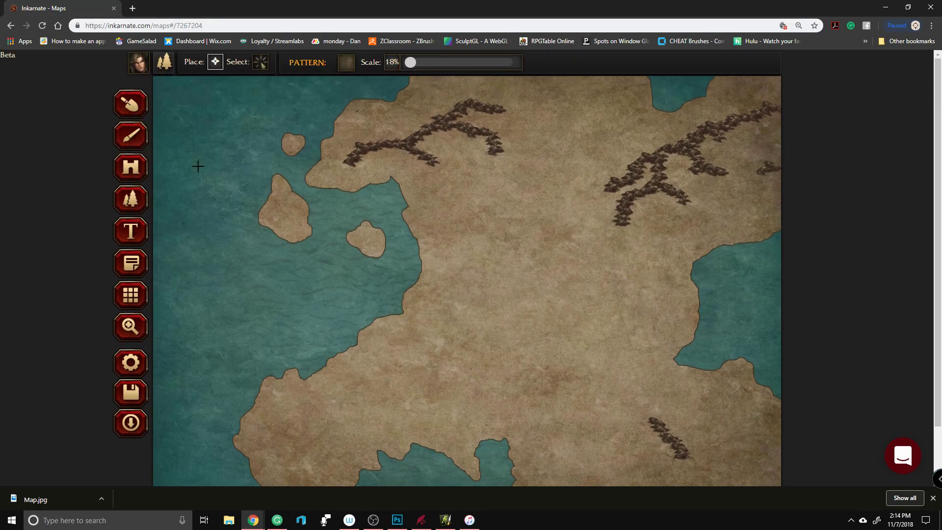
left_click(346, 66)
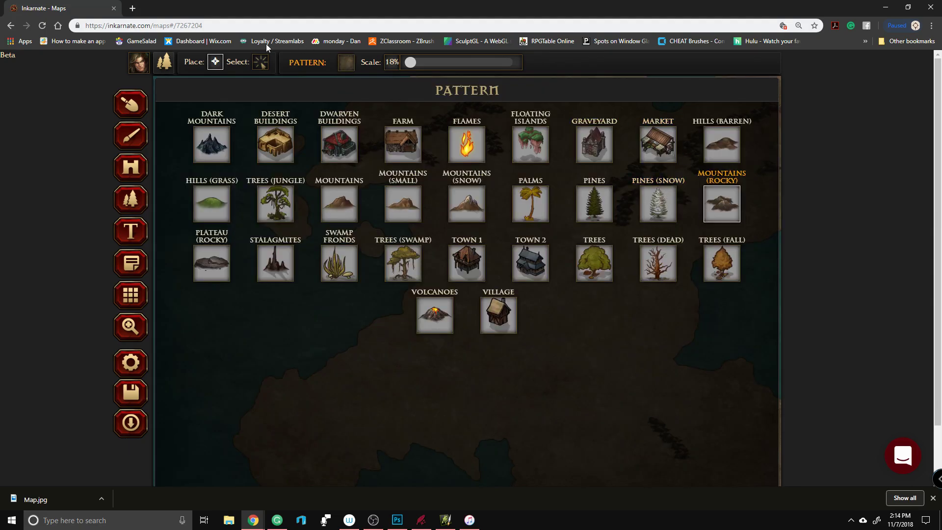
left_click(64, 77)
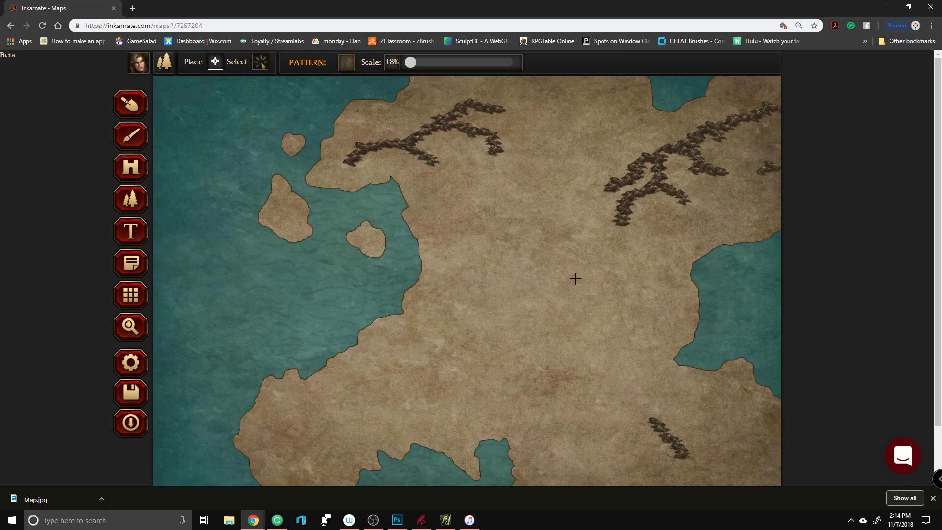
scroll(575, 278, "down", 1)
mouse_move(615, 459)
left_mouse_down()
mouse_move(682, 444)
mouse_move(676, 424)
mouse_move(721, 459)
mouse_move(727, 495)
mouse_move(702, 471)
mouse_move(721, 477)
left_mouse_up()
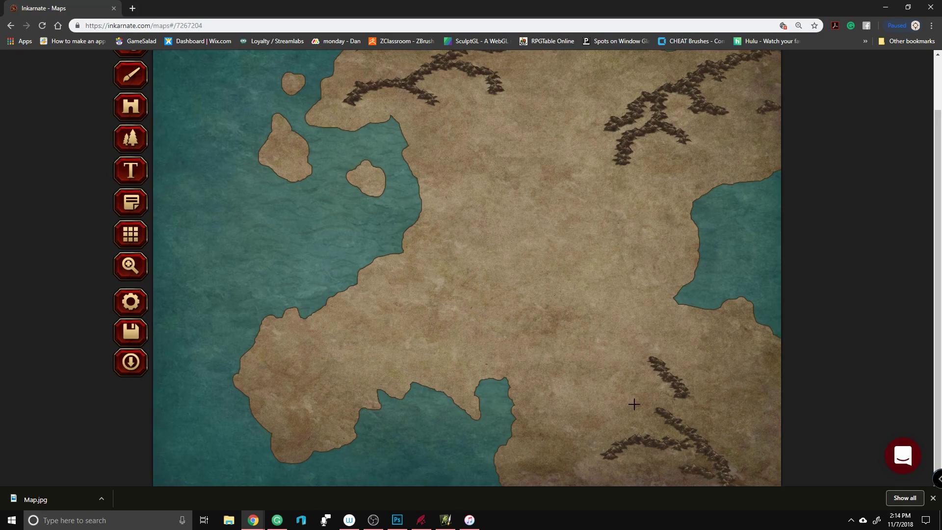
Step: Paint a branching rocky range up through the southwestern peninsula and a short ridge beside the southern bay
mouse_move(295, 423)
left_mouse_down()
mouse_move(318, 406)
mouse_move(320, 374)
mouse_move(346, 356)
mouse_move(353, 308)
mouse_move(357, 327)
mouse_move(420, 313)
mouse_move(395, 304)
mouse_move(413, 272)
mouse_move(431, 264)
mouse_move(453, 285)
mouse_move(495, 282)
left_mouse_up()
left_click_drag(440, 311, 472, 324)
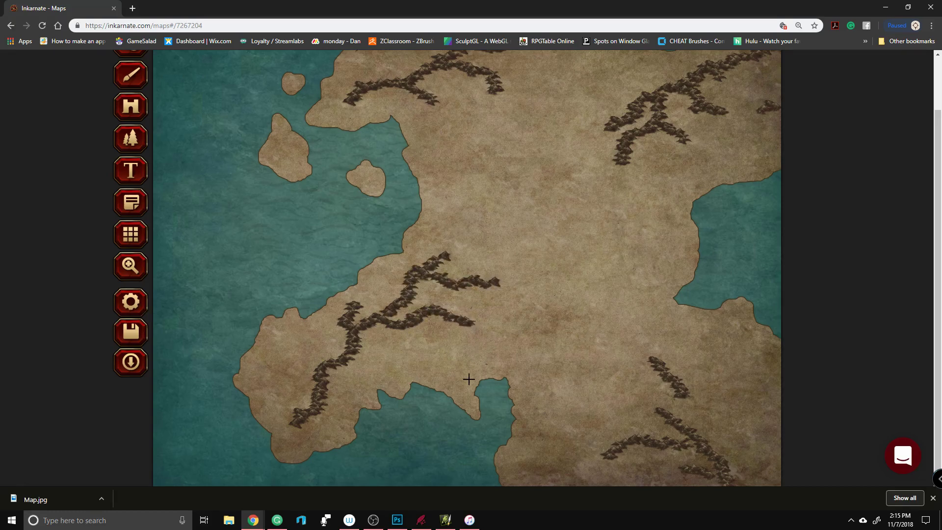
left_click_drag(463, 386, 426, 360)
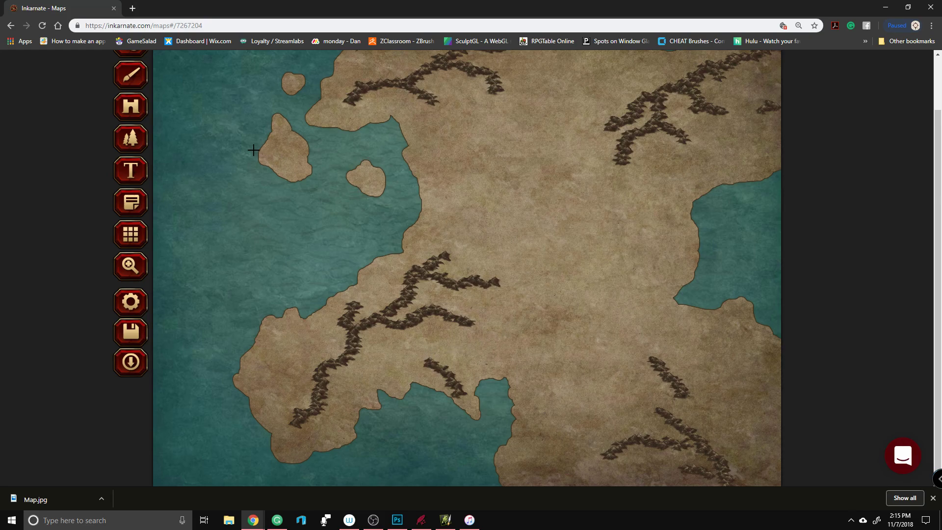
Step: Paint short rocky ridges on the two larger western islands and along the southern shore of the eastern bay
mouse_move(271, 150)
left_mouse_down()
mouse_move(289, 172)
mouse_move(387, 189)
left_mouse_up()
mouse_move(741, 313)
left_mouse_down()
mouse_move(706, 323)
mouse_move(678, 314)
left_mouse_up()
Step: Switch to texture brushing and choose the Land-08 texture for the brush
scroll(592, 266, "up", 2)
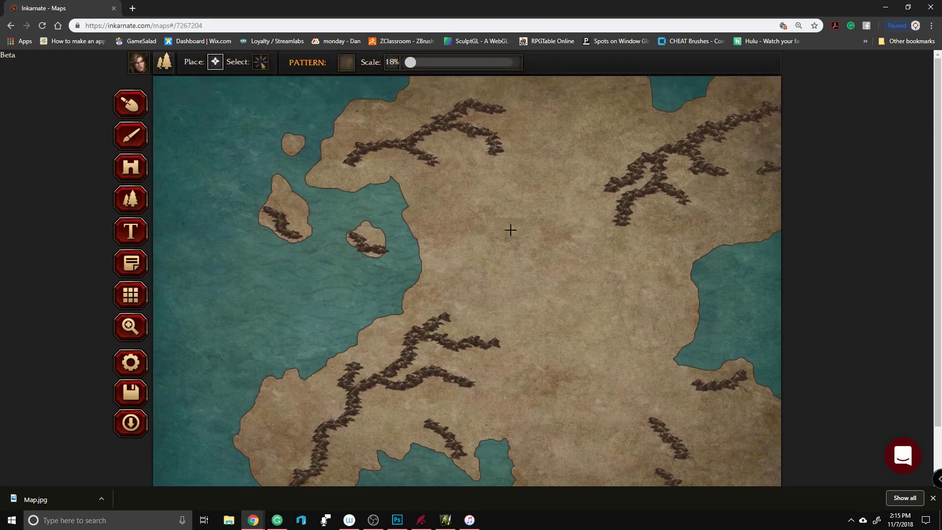
left_click(134, 140)
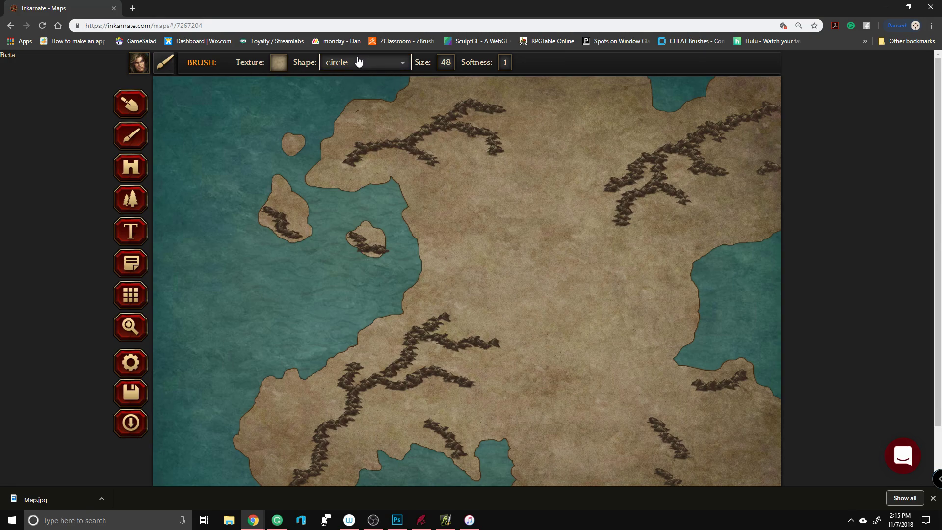
left_click(280, 65)
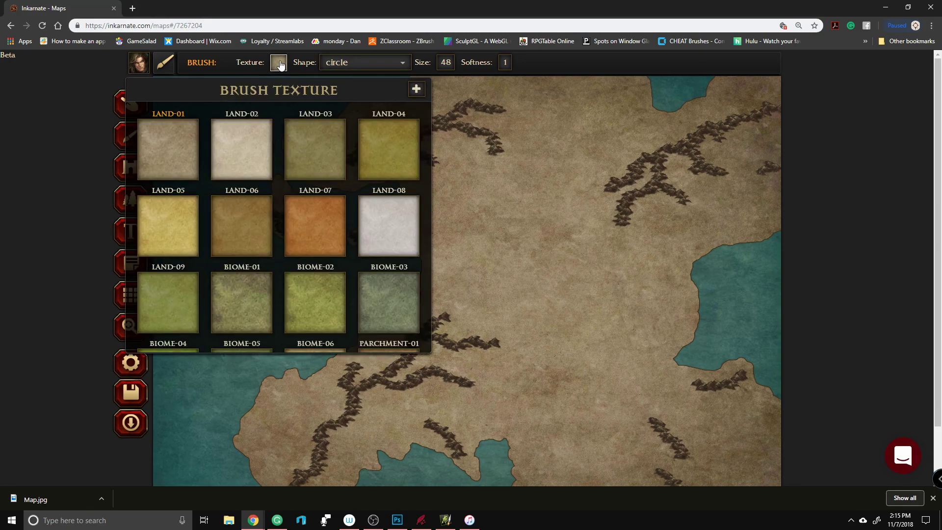
scroll(261, 164, "down", 6)
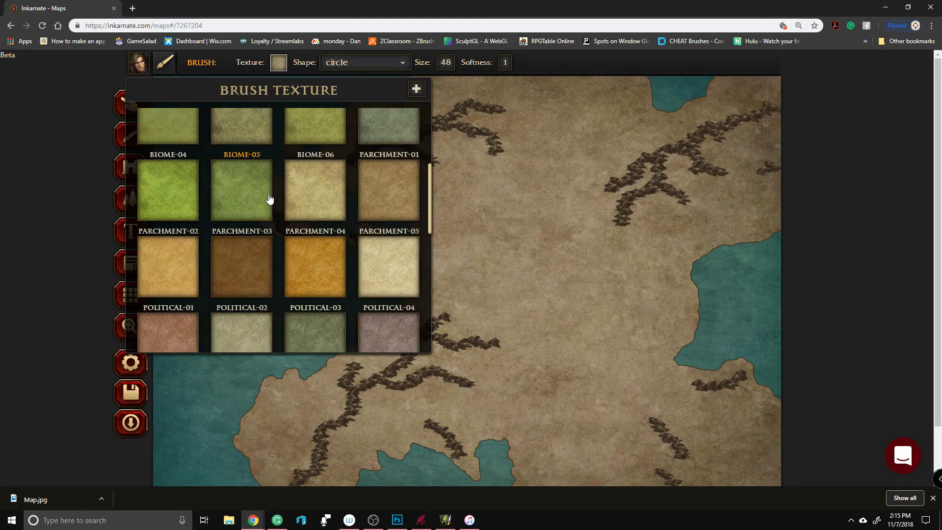
scroll(269, 198, "down", 2)
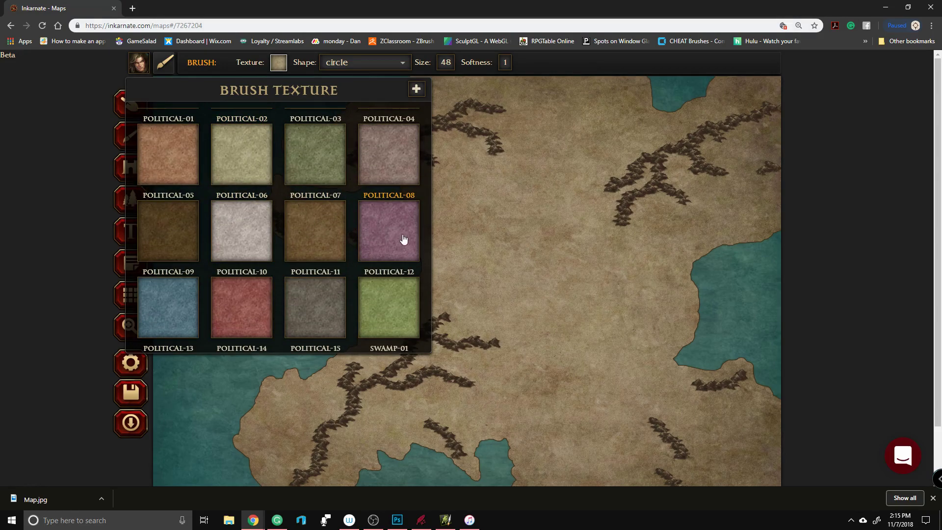
scroll(418, 234, "up", 6)
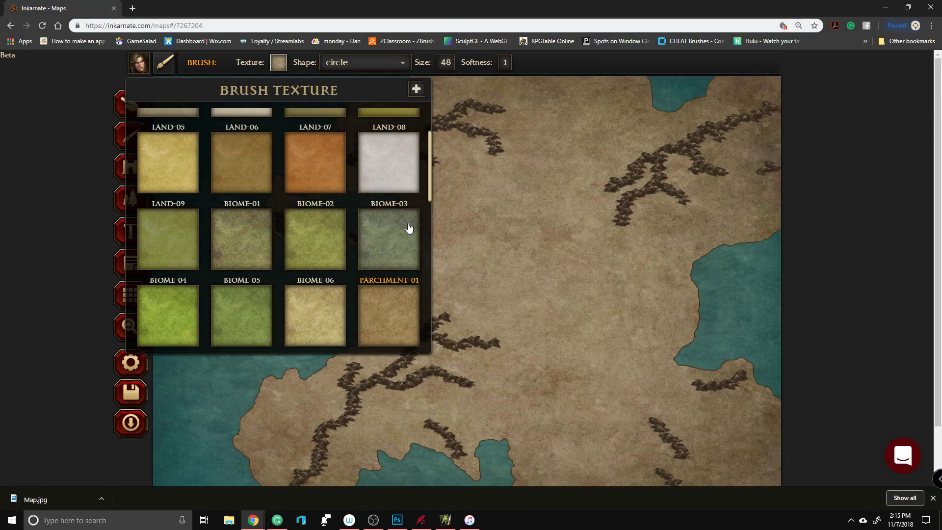
scroll(397, 196, "up", 1)
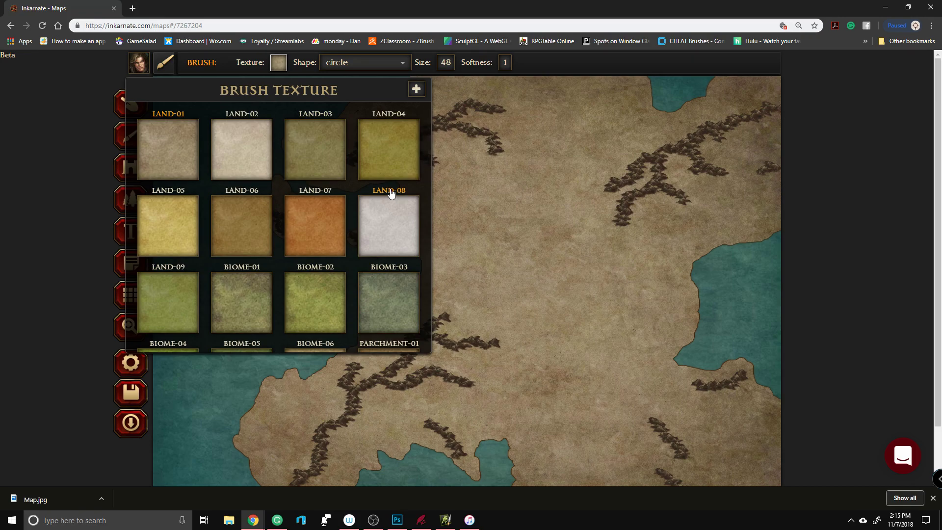
left_click(397, 227)
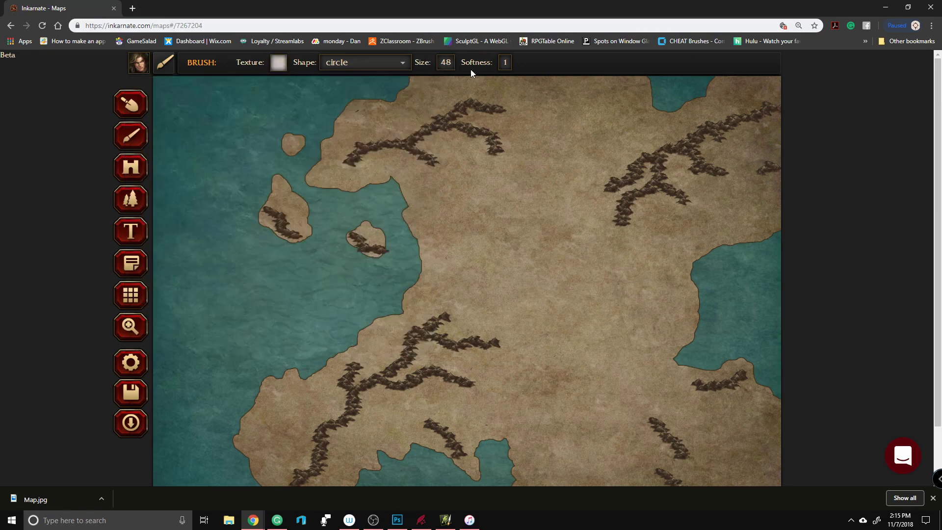
Step: Set the brush softness to 1 and paint Land-08 across the northern land and the small northwestern island
left_click(505, 62)
left_click_drag(568, 79, 519, 80)
left_click(513, 68)
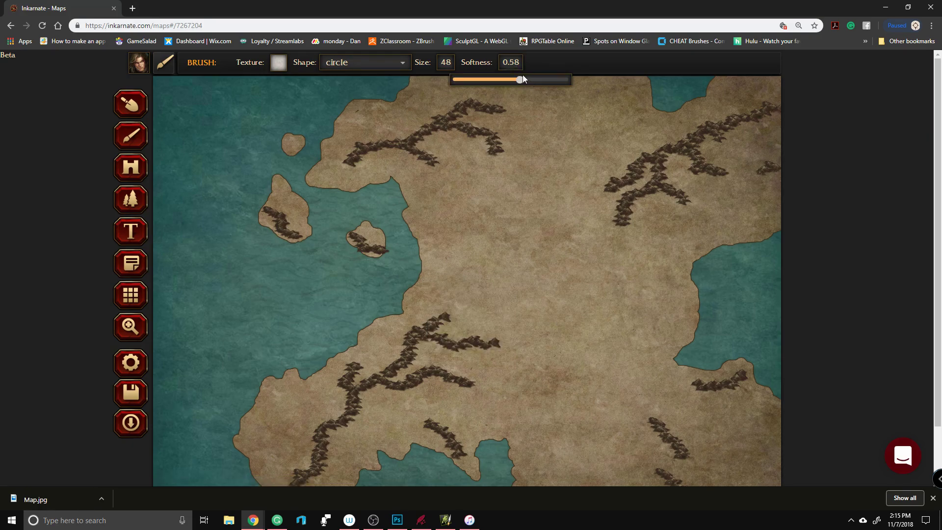
mouse_move(548, 83)
left_mouse_down()
mouse_move(537, 79)
mouse_move(572, 80)
left_mouse_up()
mouse_move(347, 126)
left_mouse_down()
mouse_move(371, 106)
mouse_move(409, 106)
mouse_move(435, 87)
mouse_move(419, 79)
mouse_move(354, 115)
mouse_move(462, 84)
mouse_move(510, 86)
mouse_move(561, 137)
mouse_move(559, 118)
mouse_move(541, 102)
mouse_move(554, 79)
mouse_move(577, 92)
mouse_move(568, 98)
mouse_move(642, 77)
mouse_move(600, 91)
mouse_move(667, 113)
mouse_move(741, 72)
mouse_move(764, 76)
mouse_move(727, 105)
mouse_move(580, 114)
mouse_move(563, 179)
mouse_move(610, 126)
mouse_move(609, 144)
mouse_move(618, 145)
mouse_move(675, 113)
mouse_move(552, 131)
mouse_move(506, 131)
mouse_move(485, 115)
mouse_move(479, 130)
mouse_move(403, 145)
mouse_move(341, 138)
mouse_move(323, 171)
mouse_move(283, 142)
mouse_move(301, 146)
mouse_move(370, 116)
left_mouse_up()
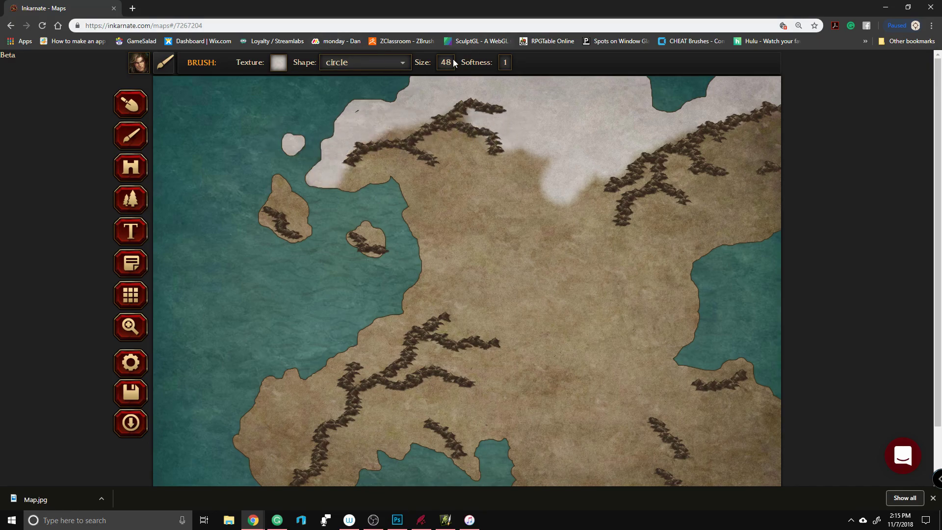
Step: Brush the Land-02 texture along the southern shore of the northwestern peninsula, below the mountain range
left_click(278, 62)
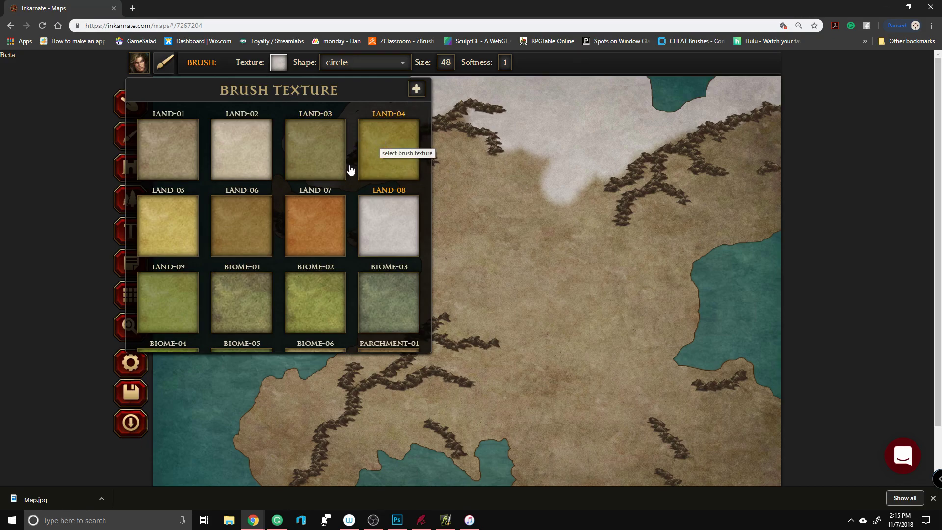
left_click(248, 157)
mouse_move(366, 182)
left_mouse_down()
mouse_move(400, 147)
mouse_move(365, 164)
mouse_move(351, 196)
mouse_move(407, 169)
left_mouse_up()
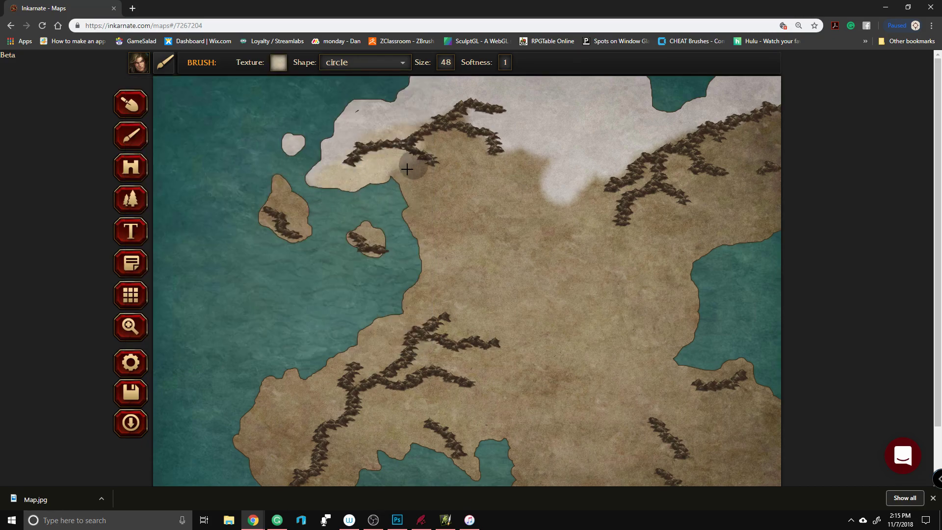
Step: Brush the Political-06 texture along the snow's southern border, from the northwestern peninsula to the northeastern range
left_click(279, 66)
scroll(347, 199, "down", 5)
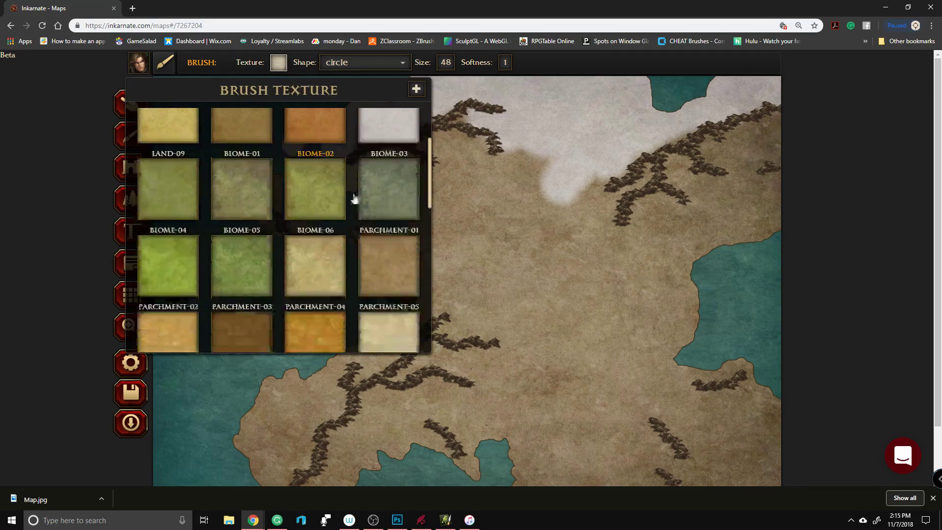
scroll(409, 229, "down", 5)
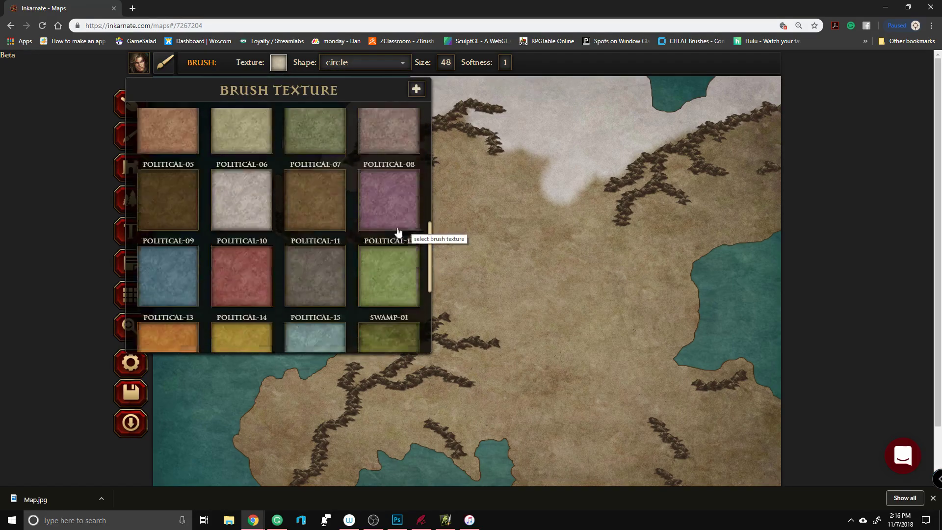
left_click(227, 187)
mouse_move(347, 151)
left_mouse_down()
mouse_move(382, 109)
mouse_move(356, 162)
mouse_move(478, 139)
mouse_move(607, 170)
mouse_move(726, 123)
mouse_move(804, 116)
left_mouse_up()
Step: Blend the snow's southern border back with the Land-01 texture, from the peninsula's southern shore to the northern centre
left_click(279, 62)
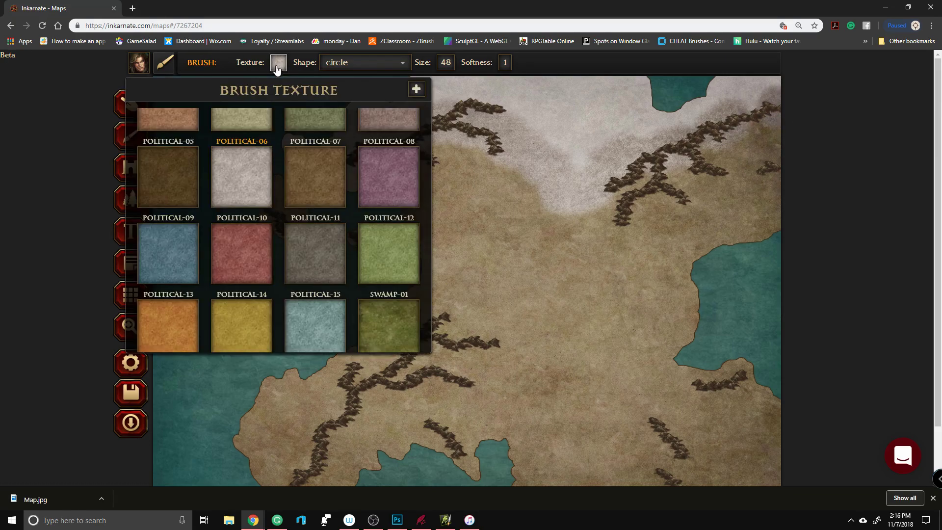
scroll(368, 197, "down", 3)
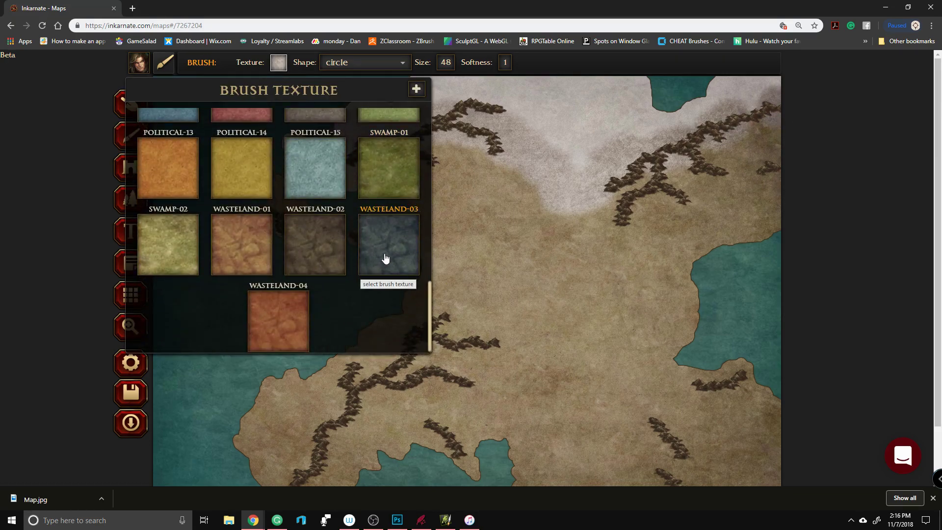
scroll(385, 250, "up", 6)
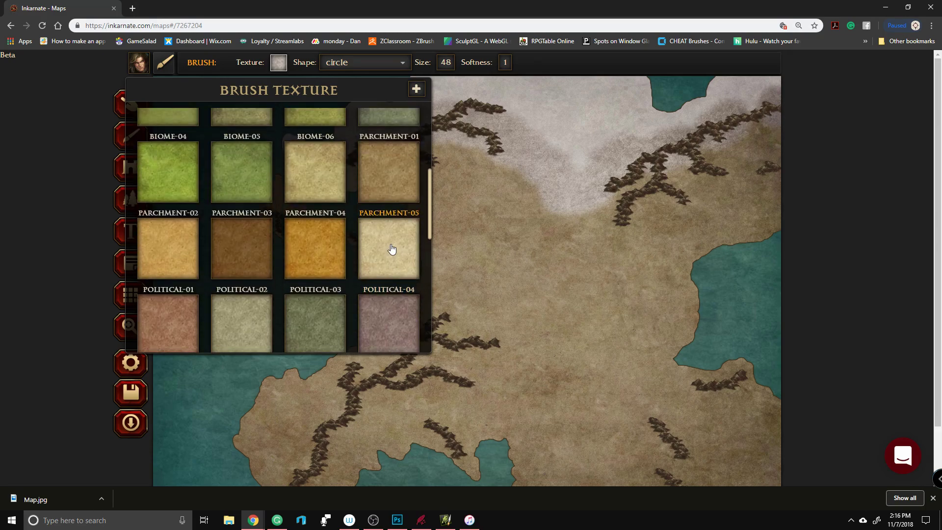
scroll(391, 249, "up", 5)
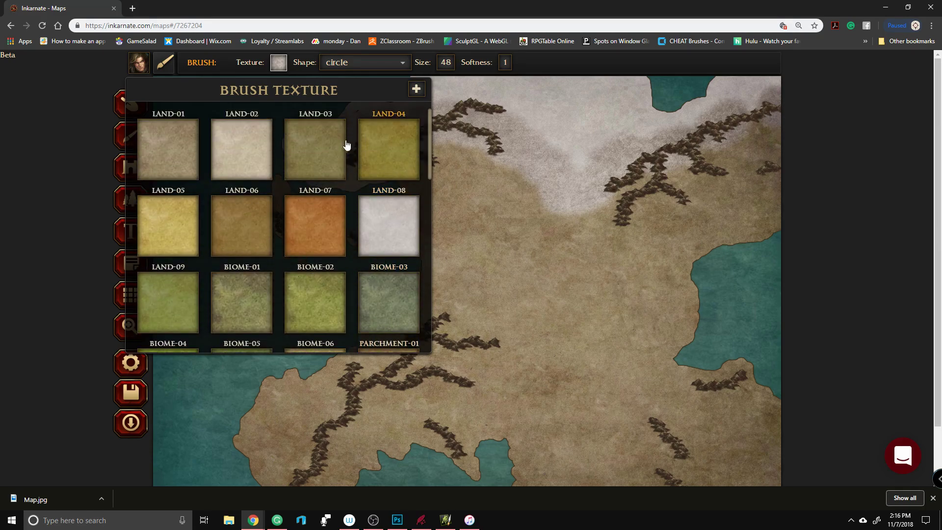
left_click(172, 142)
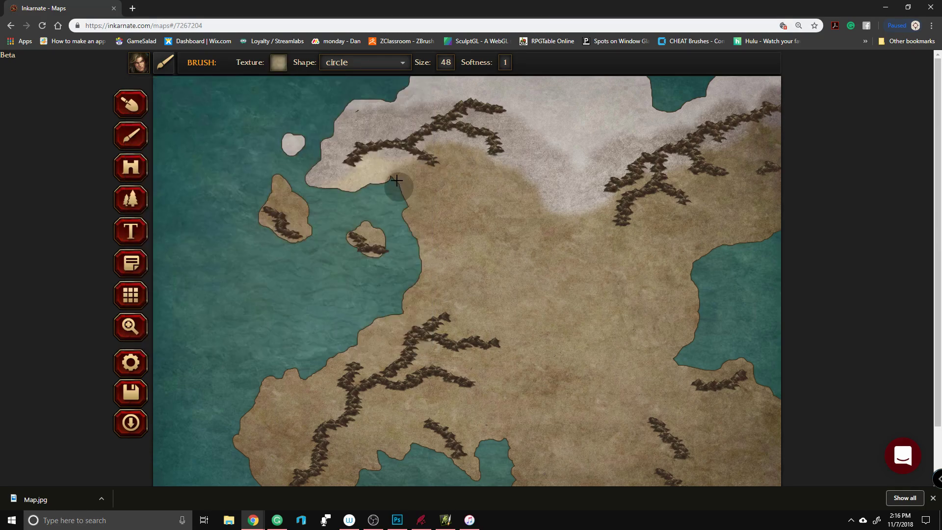
mouse_move(422, 208)
left_mouse_down()
mouse_move(526, 180)
mouse_move(556, 213)
left_mouse_up()
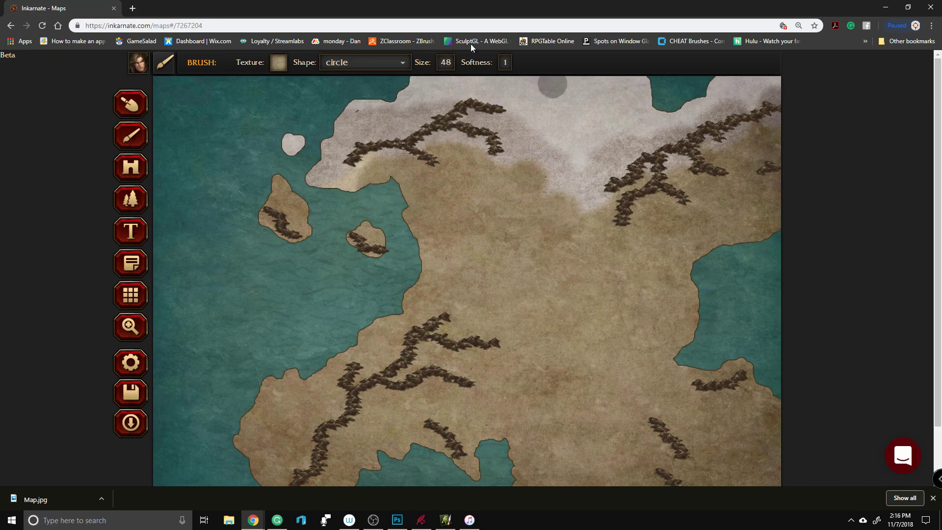
Step: Paint the Land-03 texture over the central land, the southwestern peninsula and the two larger western islands
left_click(278, 63)
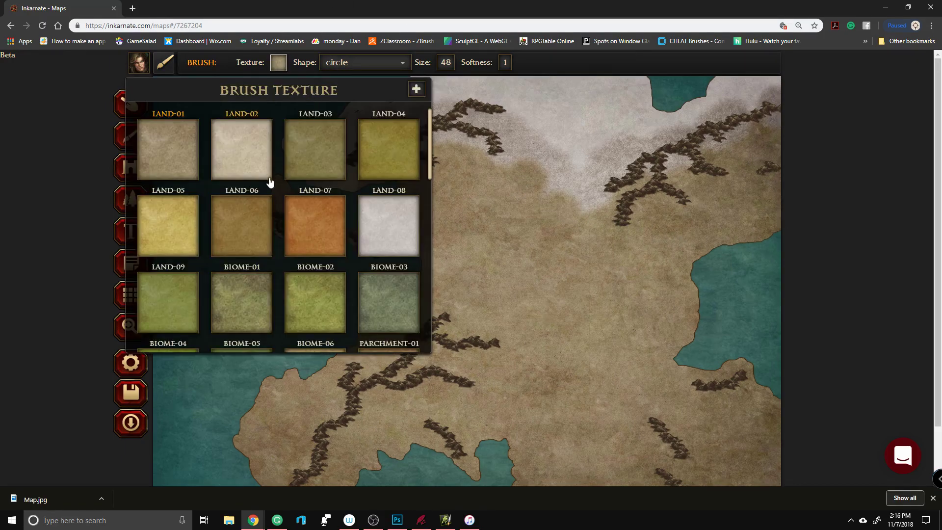
left_click(322, 154)
mouse_move(460, 231)
left_mouse_down()
mouse_move(422, 253)
mouse_move(557, 293)
mouse_move(571, 323)
mouse_move(697, 239)
mouse_move(765, 223)
mouse_move(662, 270)
mouse_move(549, 290)
mouse_move(489, 271)
mouse_move(458, 313)
mouse_move(413, 327)
mouse_move(384, 320)
mouse_move(334, 367)
mouse_move(426, 302)
mouse_move(469, 286)
mouse_move(407, 284)
mouse_move(374, 322)
mouse_move(396, 323)
mouse_move(379, 354)
mouse_move(225, 419)
mouse_move(239, 470)
mouse_move(274, 476)
mouse_move(301, 441)
mouse_move(320, 405)
mouse_move(296, 436)
mouse_move(268, 448)
mouse_move(260, 415)
mouse_move(325, 352)
mouse_move(442, 329)
mouse_move(399, 364)
mouse_move(475, 383)
mouse_move(500, 321)
mouse_move(532, 334)
mouse_move(635, 300)
mouse_move(690, 308)
mouse_move(664, 342)
mouse_move(499, 352)
mouse_move(367, 406)
mouse_move(334, 461)
mouse_move(433, 395)
mouse_move(471, 402)
mouse_move(463, 463)
mouse_move(515, 360)
mouse_move(442, 398)
mouse_move(331, 425)
mouse_move(668, 322)
mouse_move(517, 344)
left_mouse_up()
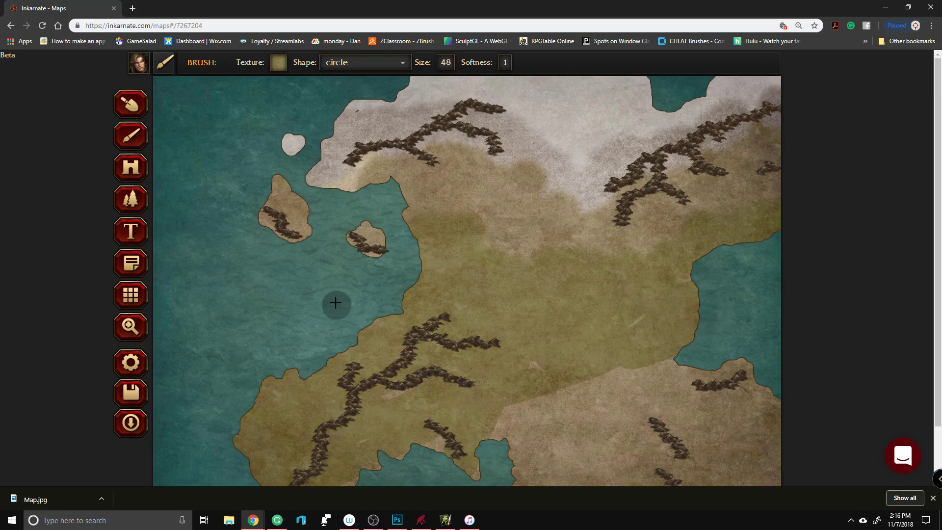
mouse_move(284, 205)
left_mouse_down()
mouse_move(310, 209)
mouse_move(278, 176)
mouse_move(315, 242)
left_mouse_up()
scroll(315, 243, "down", 2)
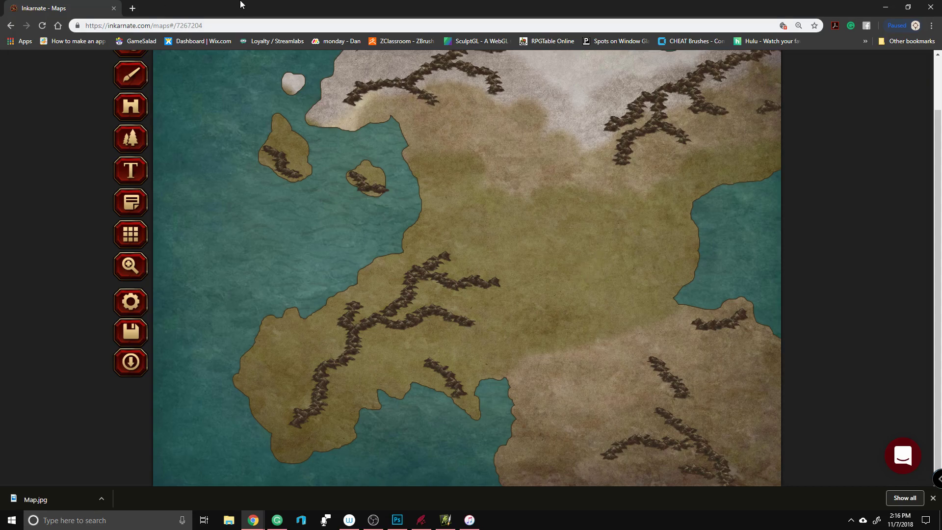
scroll(522, 149, "up", 2)
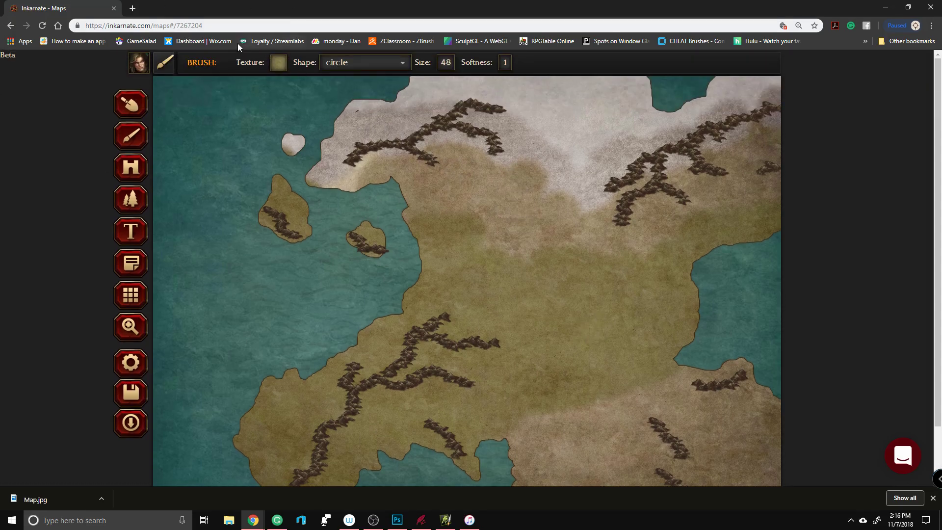
left_click(275, 66)
scroll(386, 249, "down", 5)
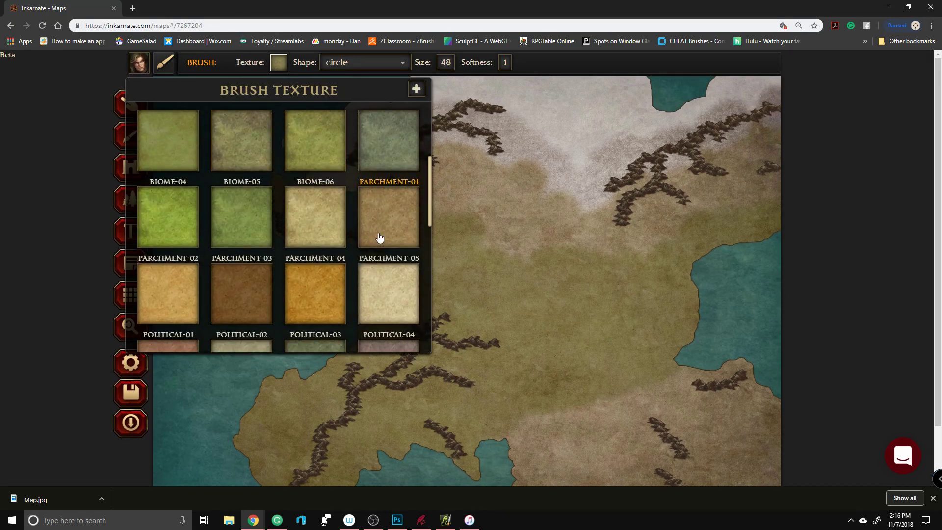
scroll(386, 249, "down", 3)
scroll(358, 248, "up", 6)
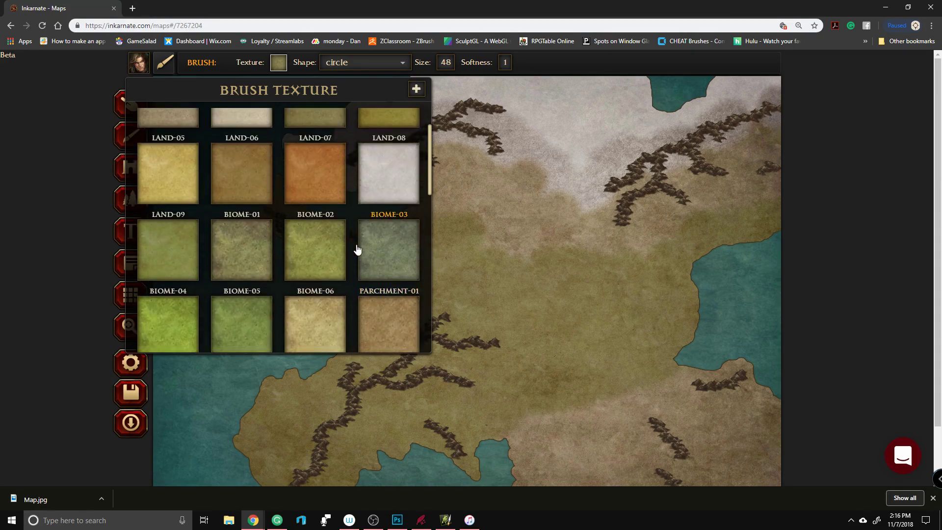
scroll(229, 192, "up", 2)
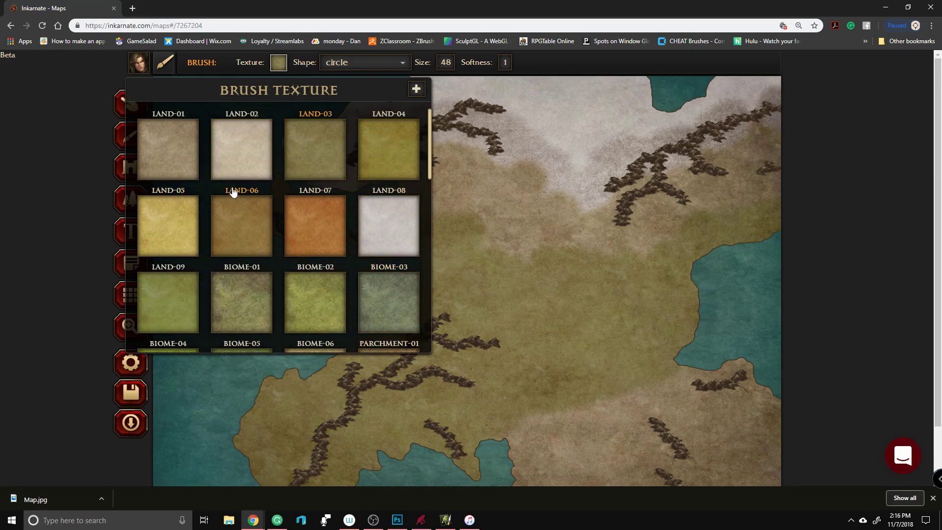
left_click(178, 156)
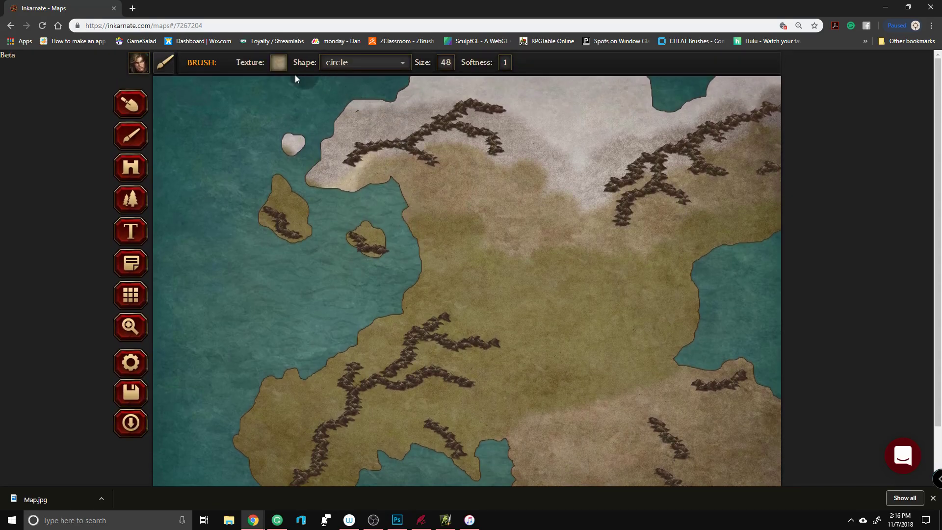
Step: Paint the southeastern land with the Land-02 texture, around its rocky ridges and up to the eastern bay
left_click(278, 62)
scroll(613, 218, "down", 2)
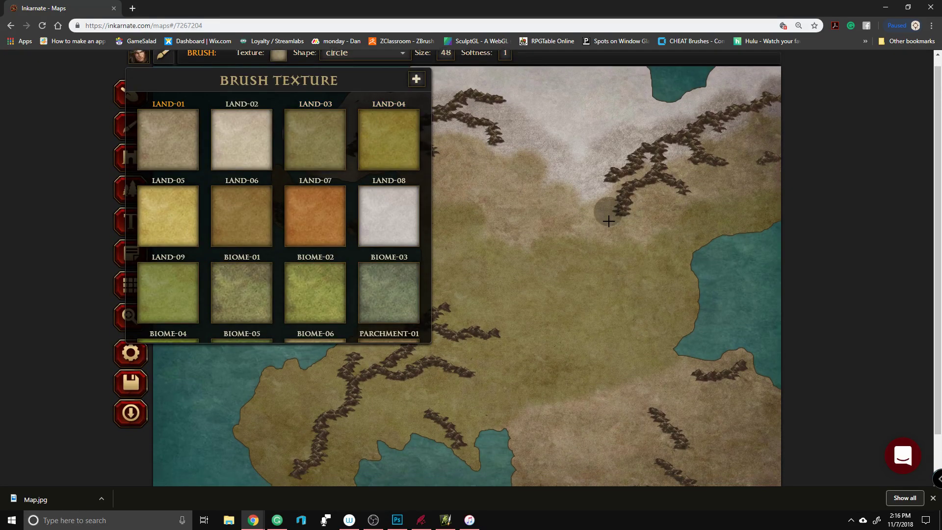
key("ctrl+minus")
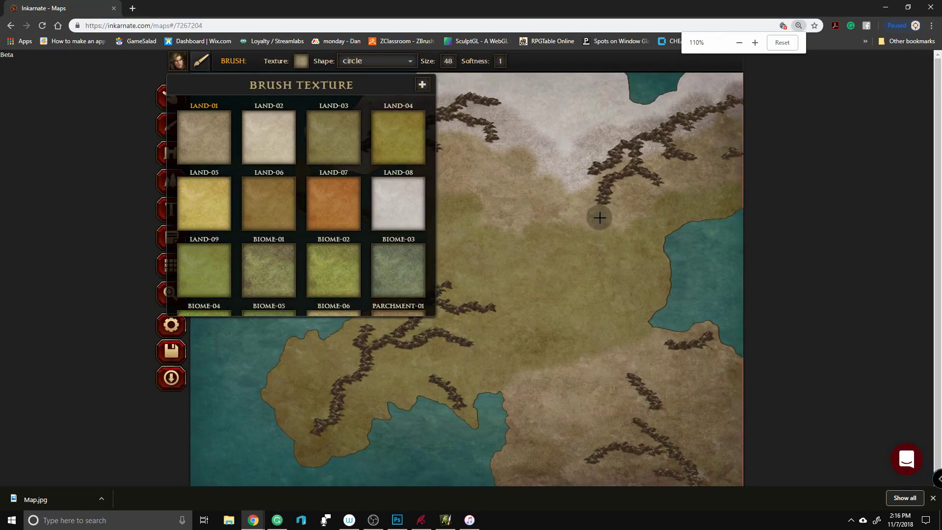
left_click(276, 139)
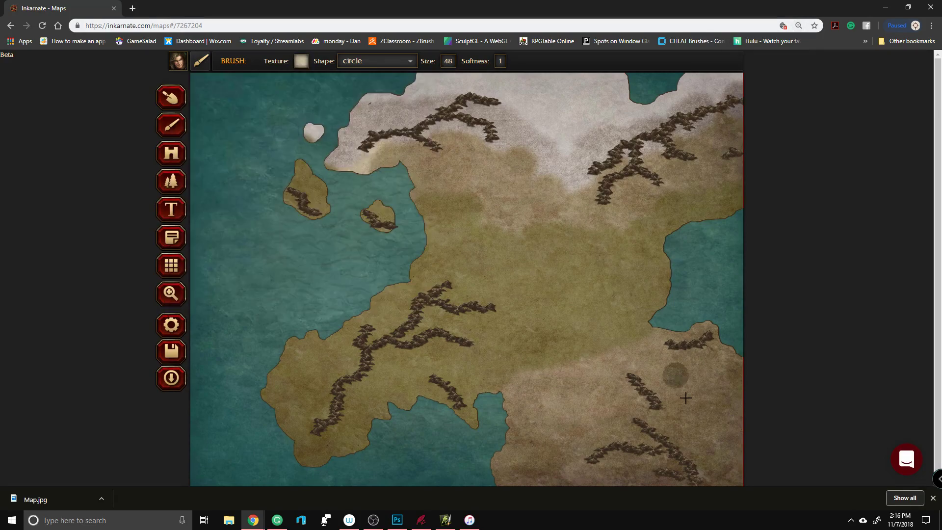
left_click_drag(687, 395, 665, 424)
mouse_move(691, 370)
left_mouse_down()
mouse_move(671, 432)
mouse_move(612, 467)
mouse_move(630, 526)
mouse_move(652, 491)
mouse_move(667, 507)
mouse_move(698, 443)
mouse_move(672, 413)
mouse_move(670, 390)
mouse_move(726, 393)
mouse_move(507, 452)
mouse_move(563, 471)
mouse_move(468, 461)
mouse_move(635, 481)
mouse_move(574, 421)
mouse_move(610, 428)
mouse_move(730, 406)
mouse_move(646, 430)
mouse_move(478, 443)
left_mouse_up()
mouse_move(633, 385)
left_mouse_down()
mouse_move(660, 391)
mouse_move(696, 353)
mouse_move(677, 340)
left_mouse_up()
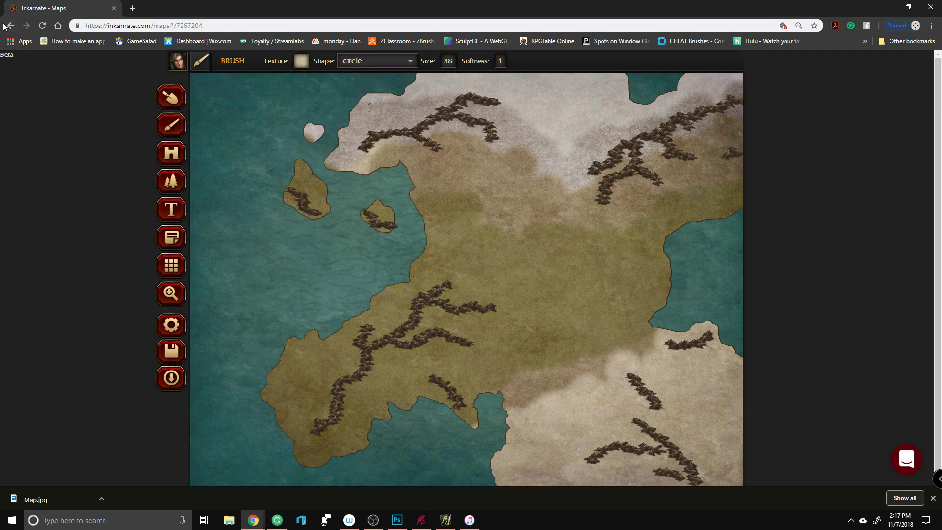
Step: Scatter Hills (Barren) patterns at 18% scale around the northeastern mountain range and its southwestern foothills
left_click(180, 180)
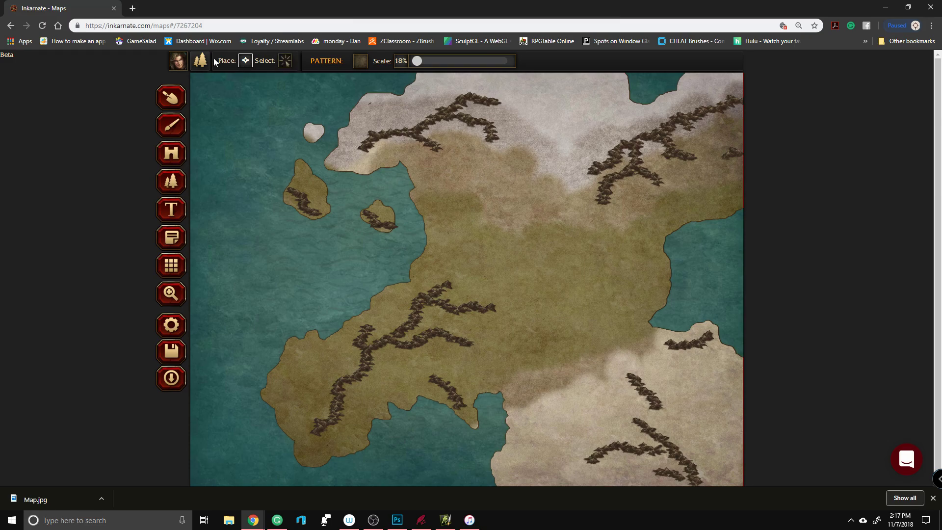
left_click(363, 68)
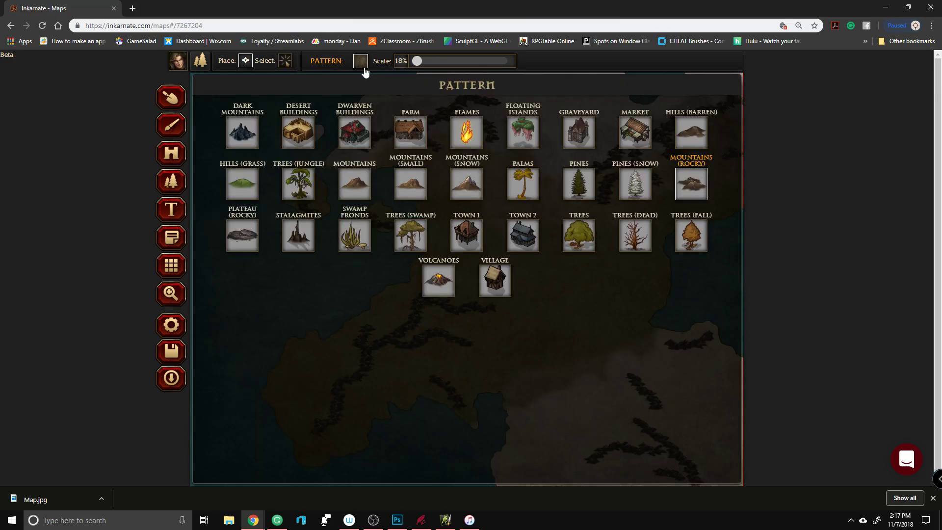
left_click(698, 146)
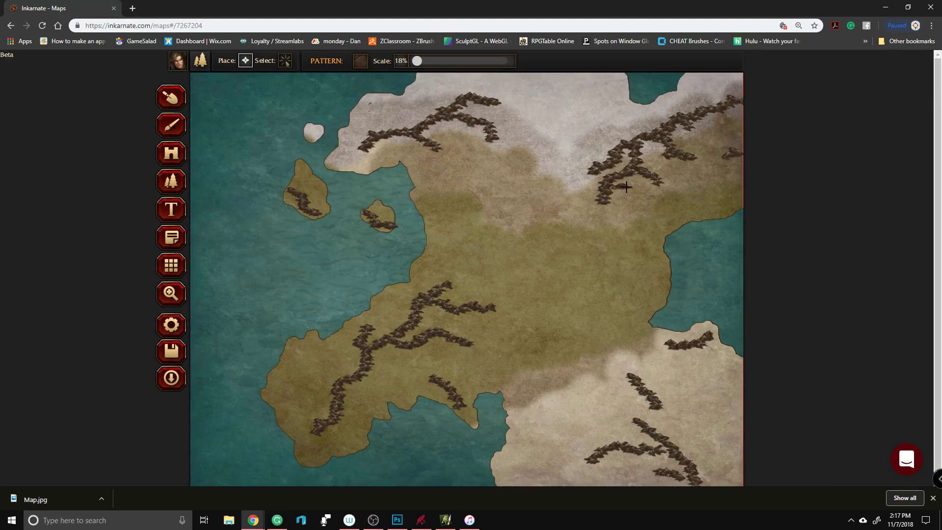
mouse_move(656, 177)
left_mouse_down()
mouse_move(701, 179)
mouse_move(713, 161)
mouse_move(677, 121)
mouse_move(732, 130)
mouse_move(721, 116)
left_mouse_up()
mouse_move(603, 181)
left_mouse_down()
mouse_move(605, 208)
mouse_move(536, 242)
mouse_move(655, 229)
mouse_move(623, 181)
mouse_move(595, 173)
mouse_move(528, 199)
mouse_move(587, 171)
left_mouse_up()
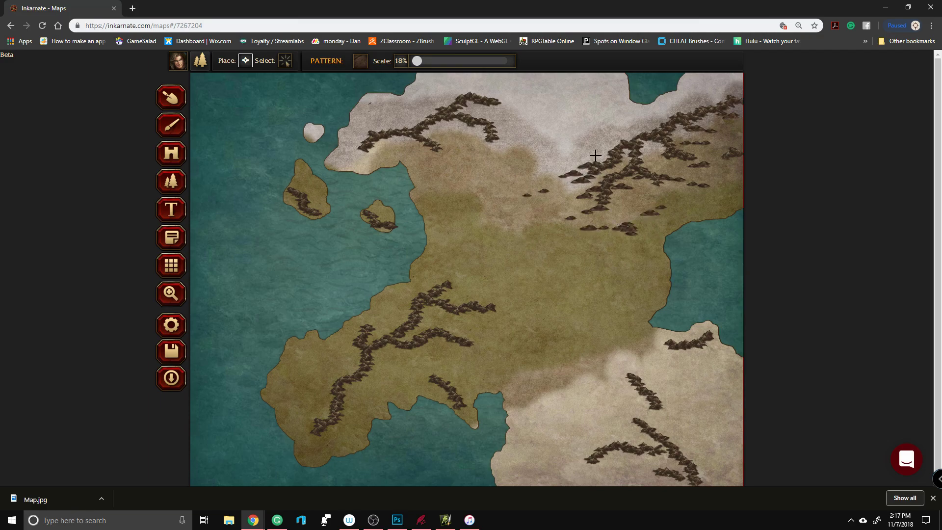
Step: Scatter barren hills over the southeastern land, the southwestern range and the smaller green western island, plus a diagonal line across the western sea
mouse_move(602, 368)
left_mouse_down()
mouse_move(543, 396)
mouse_move(548, 441)
mouse_move(518, 458)
mouse_move(561, 481)
mouse_move(582, 447)
mouse_move(676, 428)
mouse_move(725, 398)
left_mouse_up()
left_click_drag(393, 353, 381, 396)
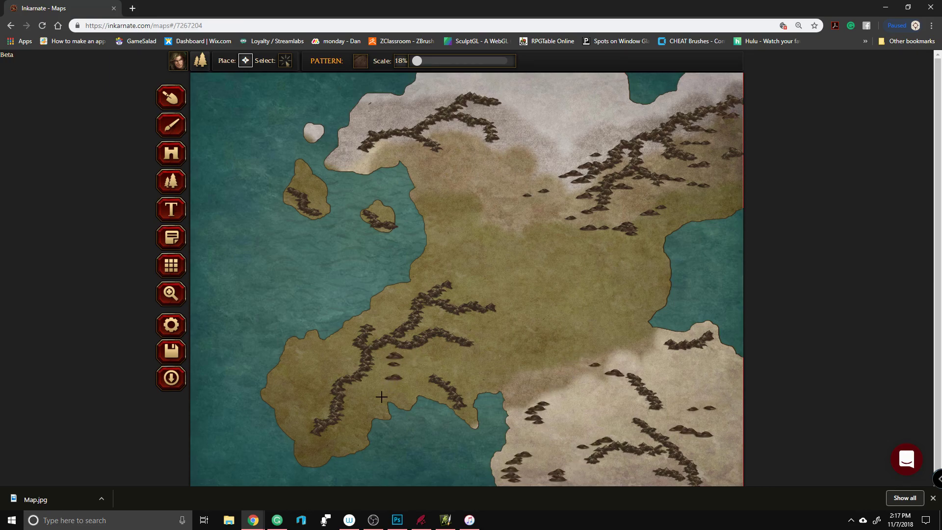
mouse_move(339, 371)
left_mouse_down()
mouse_move(324, 397)
mouse_move(313, 383)
mouse_move(404, 293)
mouse_move(419, 312)
mouse_move(568, 325)
left_mouse_up()
left_click_drag(489, 296, 457, 277)
mouse_move(383, 213)
left_mouse_down()
mouse_move(408, 238)
mouse_move(254, 317)
left_mouse_up()
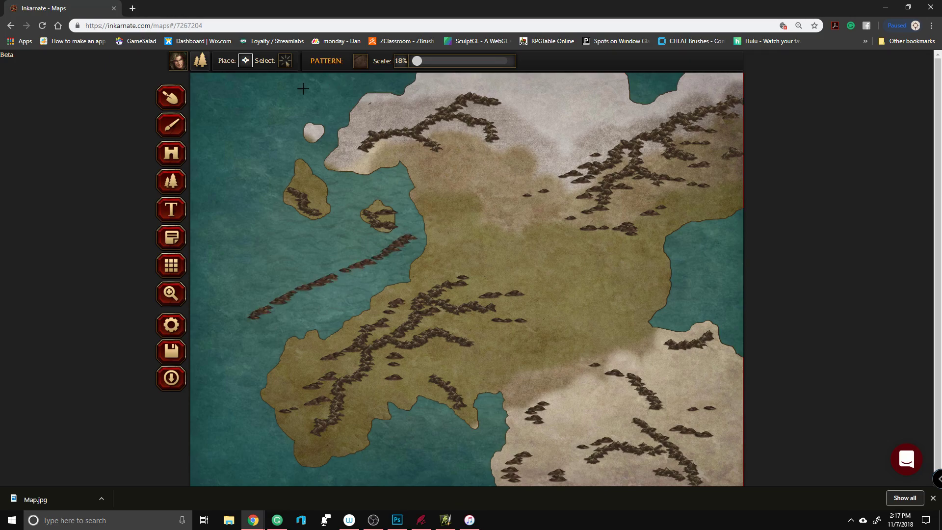
Step: Select and delete the barren hills at the northeastern end of the line crossing the western sea
left_click(281, 62)
left_click_drag(334, 244, 305, 283)
left_click(402, 230)
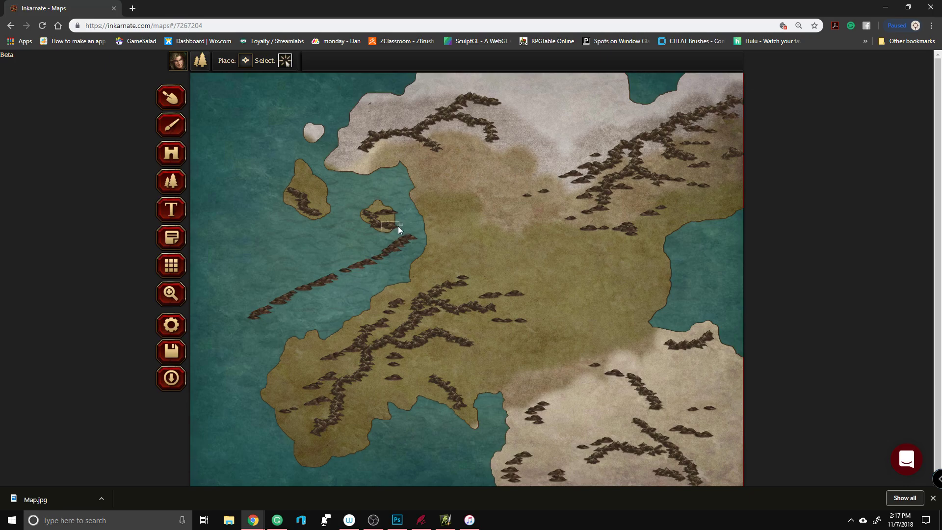
left_click(407, 203)
left_click(456, 227)
left_click_drag(394, 237, 393, 237)
left_click(428, 217)
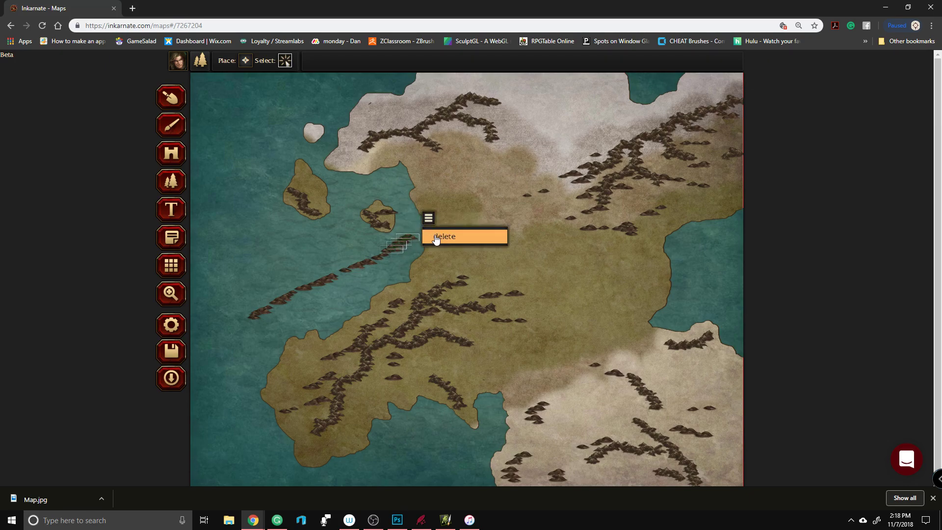
left_click(435, 238)
Step: Delete the remaining barren hills of the diagonal line in the western sea
left_click_drag(335, 258, 393, 254)
left_click(399, 234)
left_click(407, 255)
left_click(402, 234)
left_click(419, 253)
left_click_drag(228, 258, 344, 335)
left_click(336, 264)
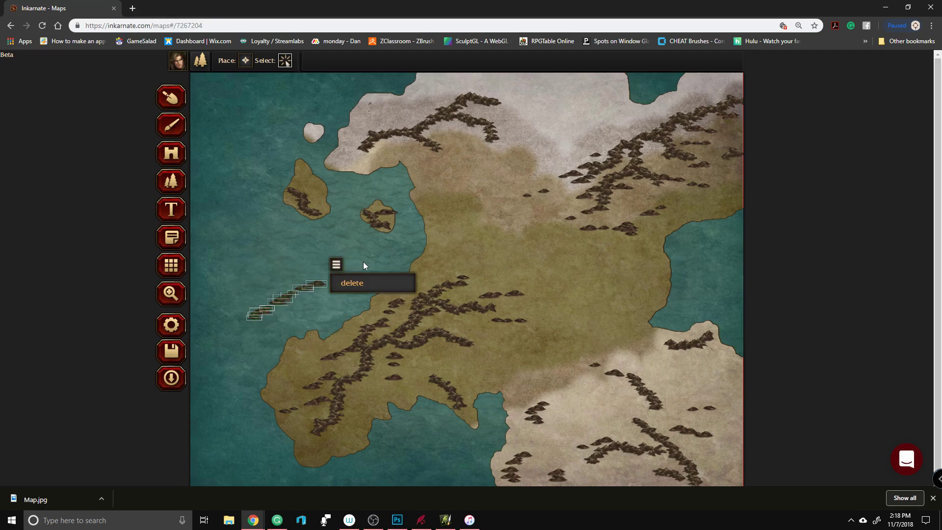
left_click(368, 281)
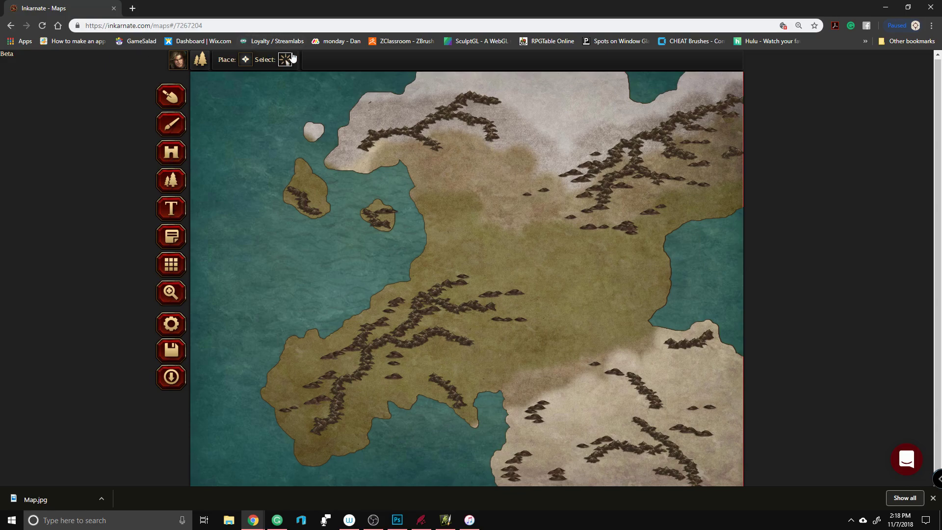
left_click(245, 60)
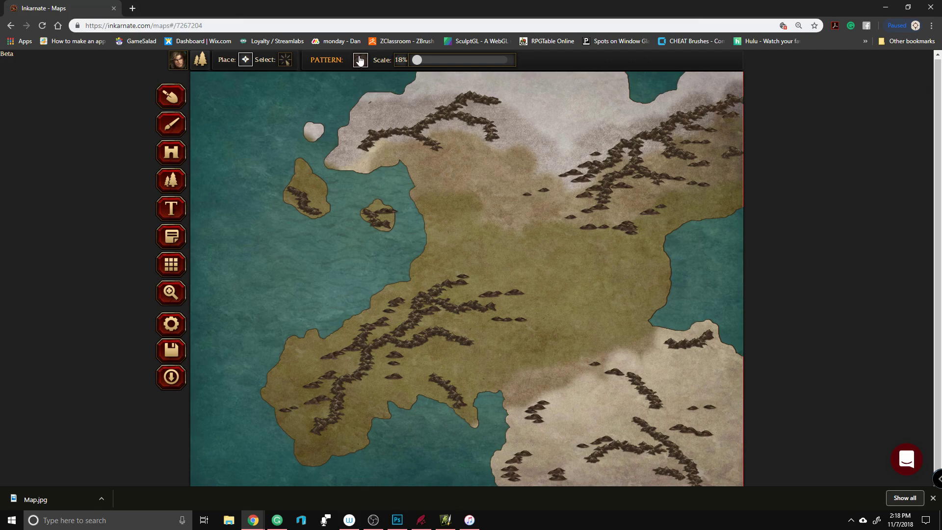
left_click(360, 59)
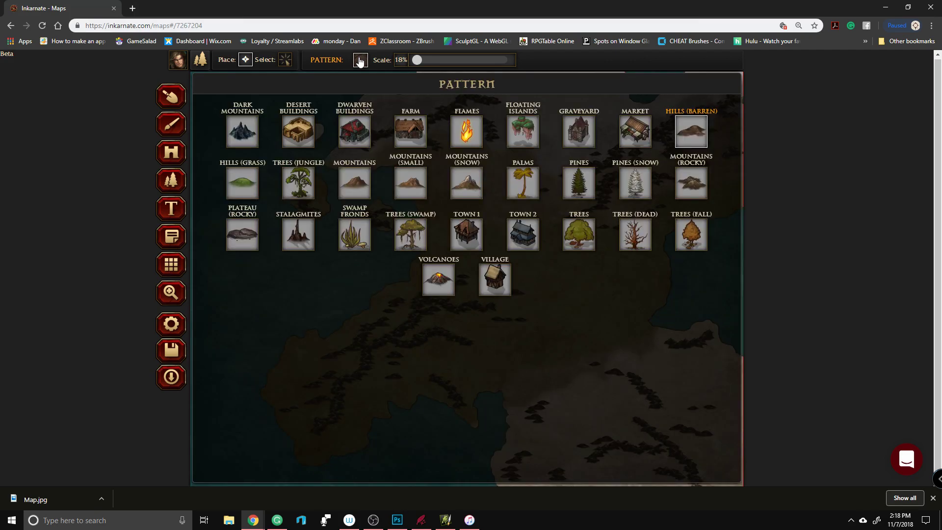
left_click(360, 60)
left_click(178, 128)
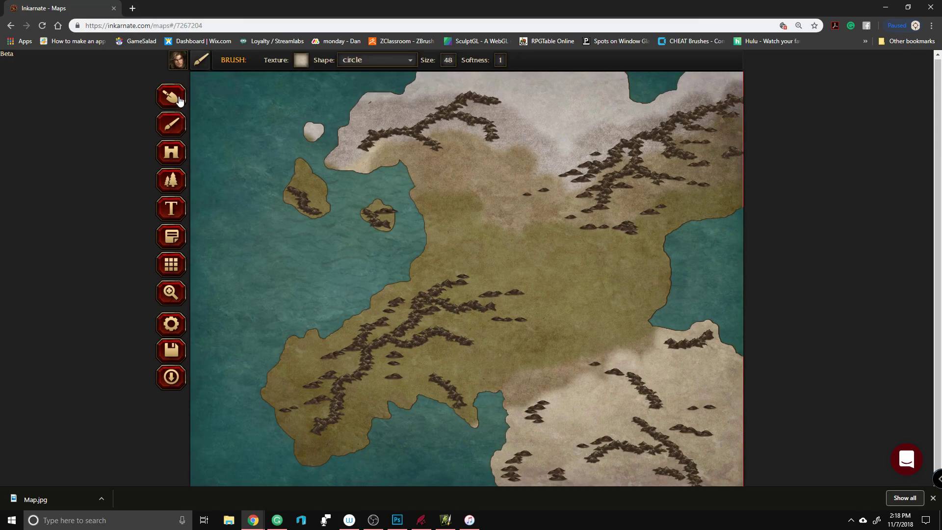
Step: Carve a short river mouth into the central west coast by sculpting in subtract mode with a size 6 circle
left_click(180, 101)
left_click(336, 66)
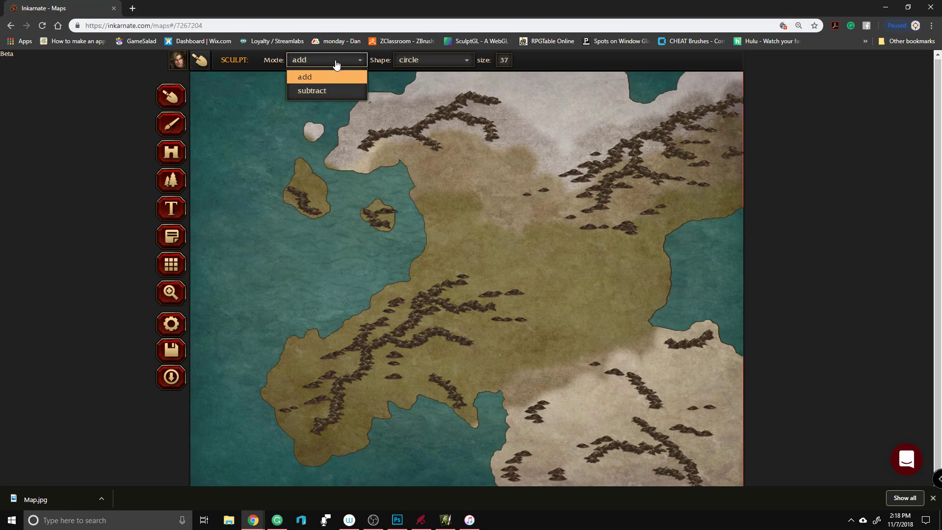
left_click(324, 90)
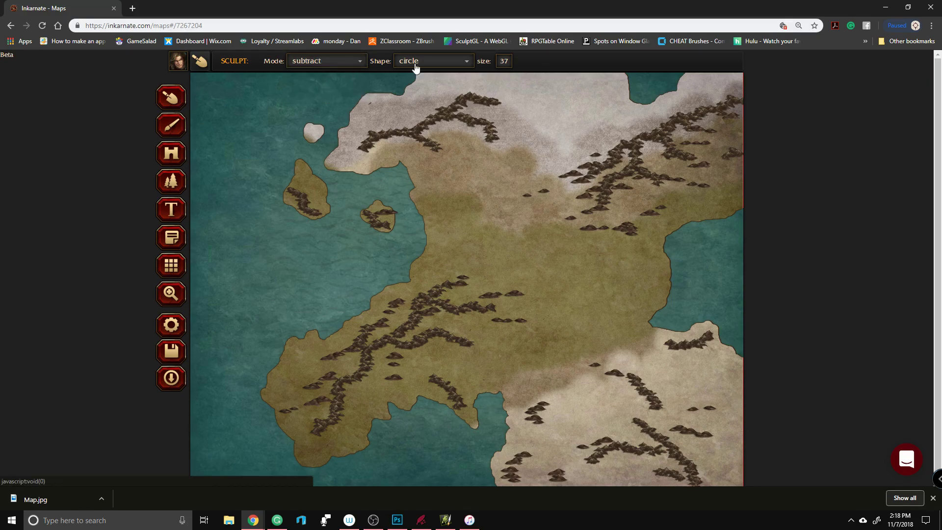
left_click(506, 62)
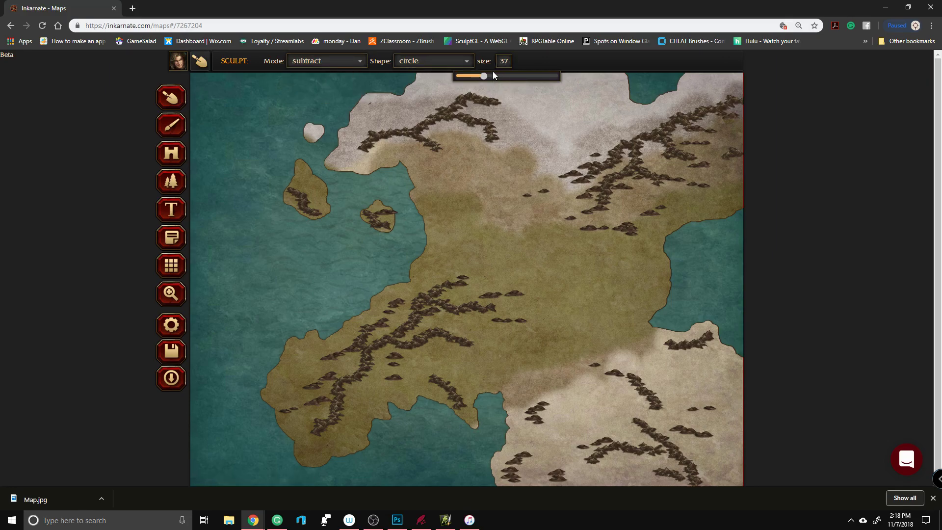
left_click_drag(484, 80, 457, 81)
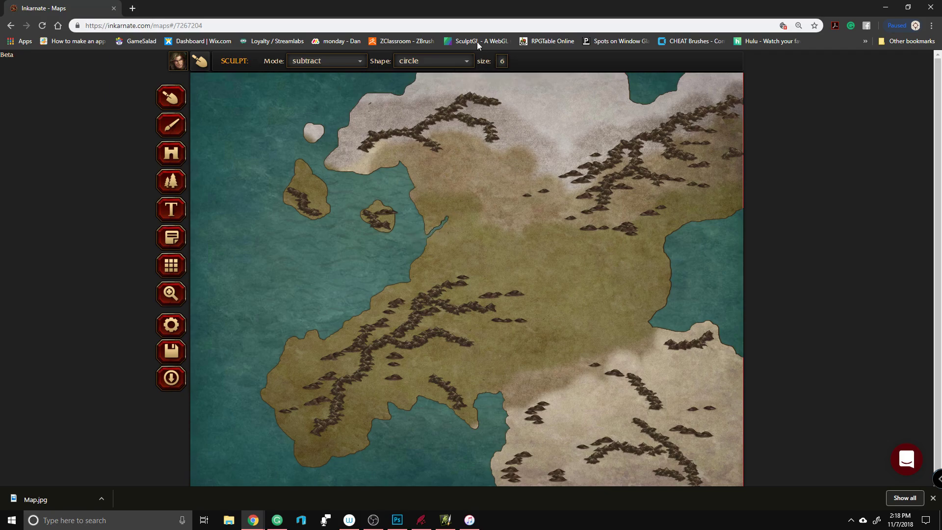
Step: Reduce the sculpt size to 3 and carve narrow rivers from the northern, northeastern and southwestern ranges and across the central land
mouse_move(509, 69)
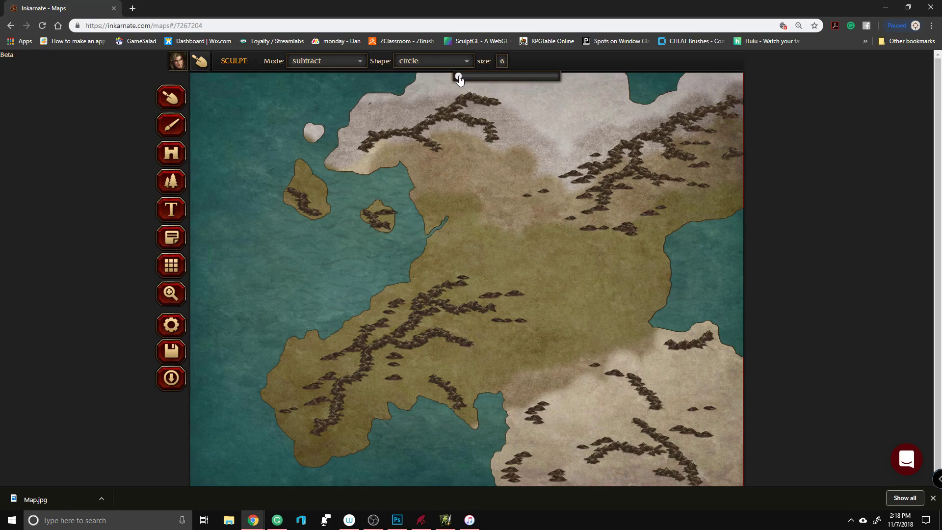
left_click_drag(459, 79, 458, 79)
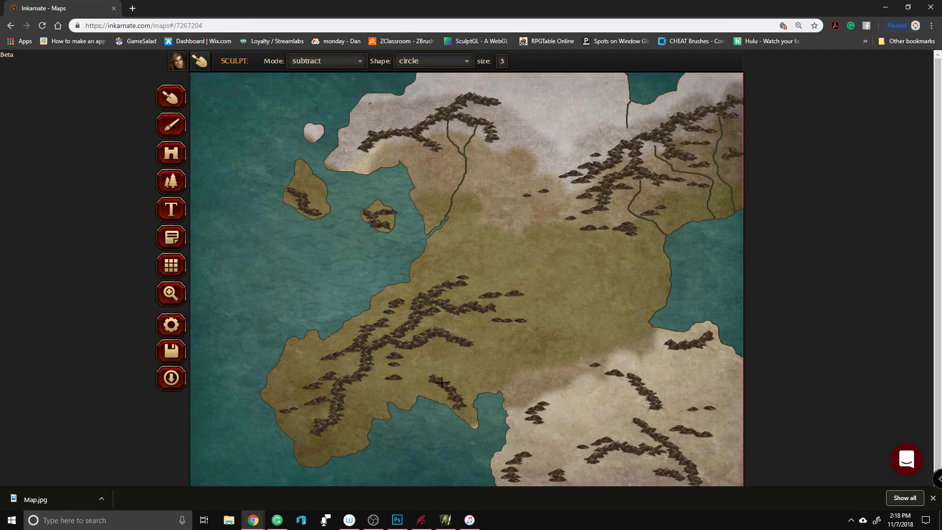
left_click_drag(416, 379, 412, 358)
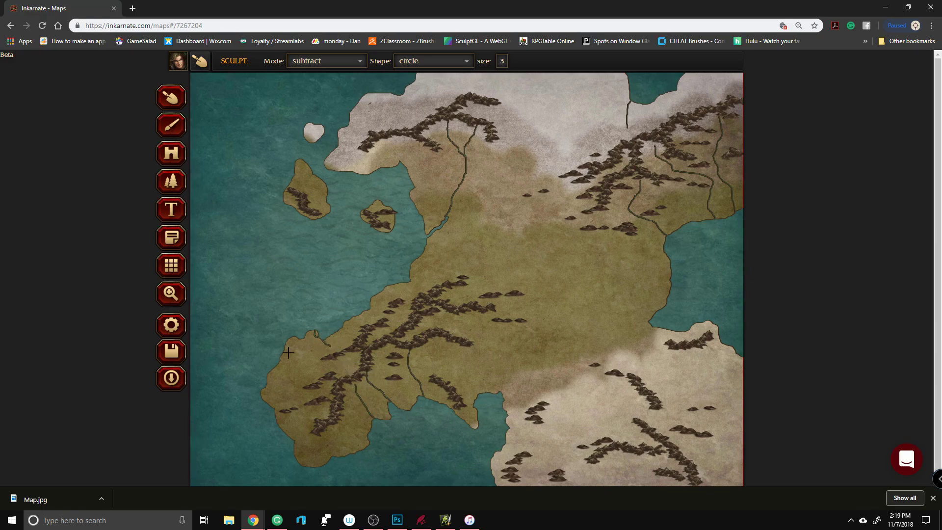
left_click_drag(298, 361, 338, 366)
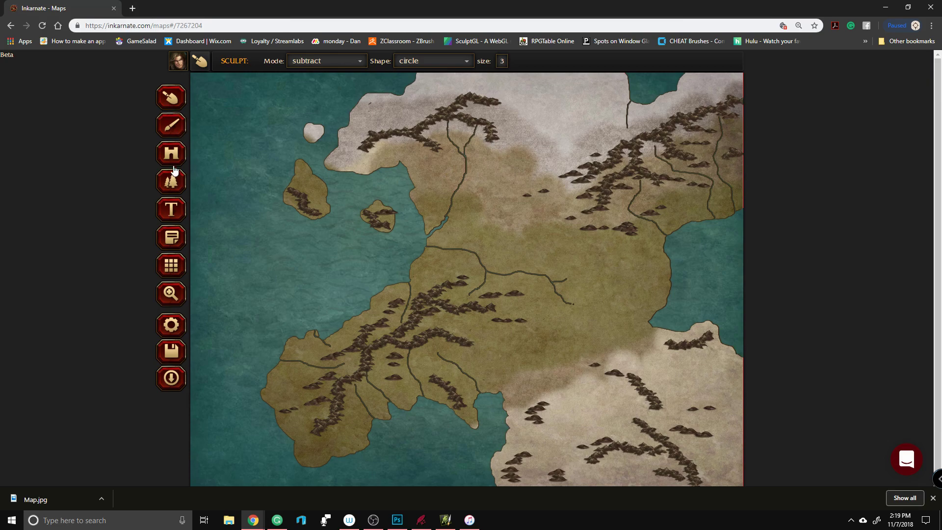
Step: Brush a bright yellow-green biome texture at size 48 over the land southeast of the southwestern mountain range
left_click(173, 125)
left_click(292, 59)
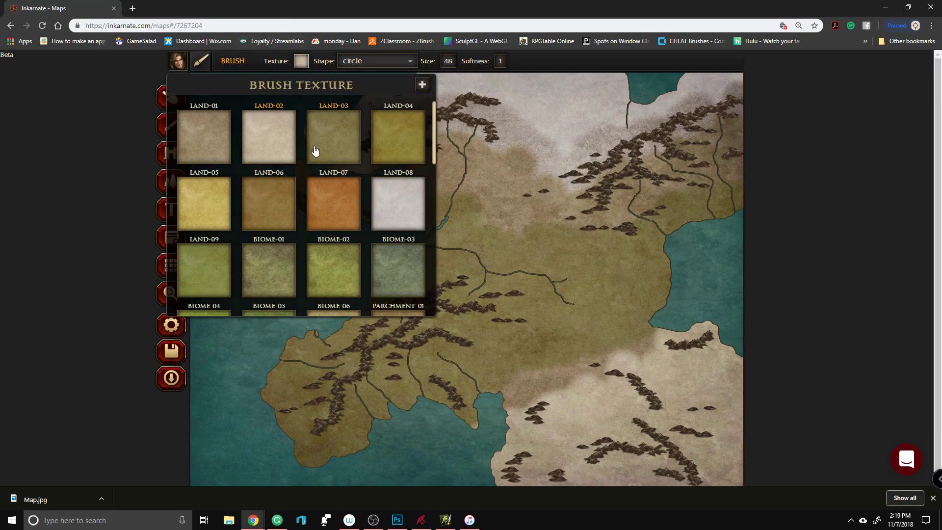
scroll(315, 162, "down", 2)
left_click(326, 233)
mouse_move(457, 312)
left_mouse_down()
mouse_move(466, 338)
mouse_move(500, 343)
left_mouse_up()
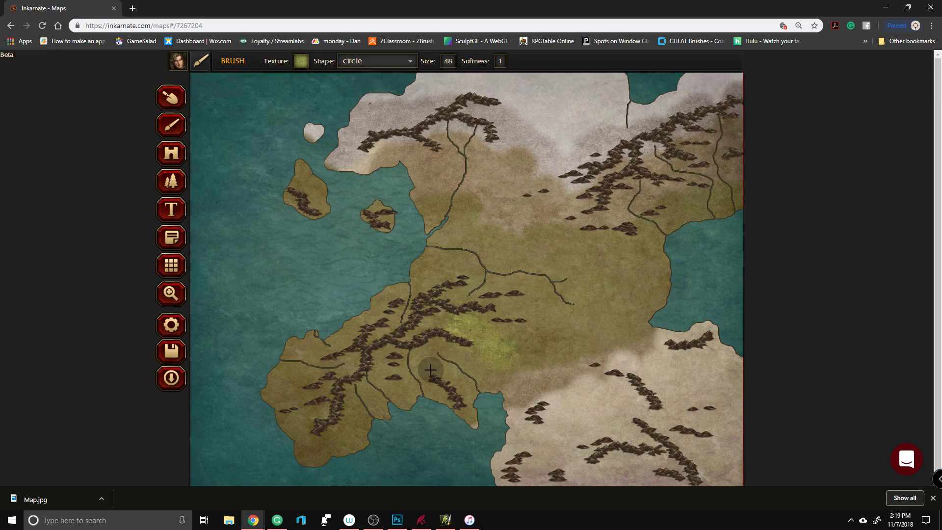
mouse_move(441, 357)
left_mouse_down()
mouse_move(461, 367)
mouse_move(415, 383)
left_mouse_up()
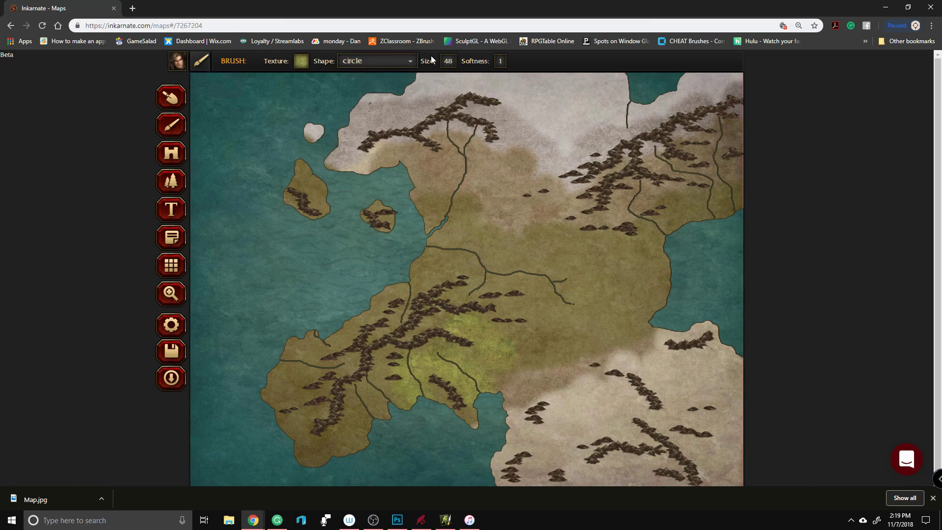
Step: Reduce the brush size to 21 and paint the green texture along the rivers, the eastern bay, the southwestern peninsula and the western islands
left_click(448, 62)
left_click_drag(442, 76, 416, 77)
mouse_move(463, 242)
left_mouse_down()
mouse_move(429, 250)
mouse_move(466, 255)
mouse_move(483, 285)
mouse_move(487, 269)
mouse_move(540, 274)
mouse_move(570, 302)
mouse_move(613, 267)
left_mouse_up()
mouse_move(640, 180)
left_mouse_down()
mouse_move(633, 206)
mouse_move(669, 235)
left_mouse_up()
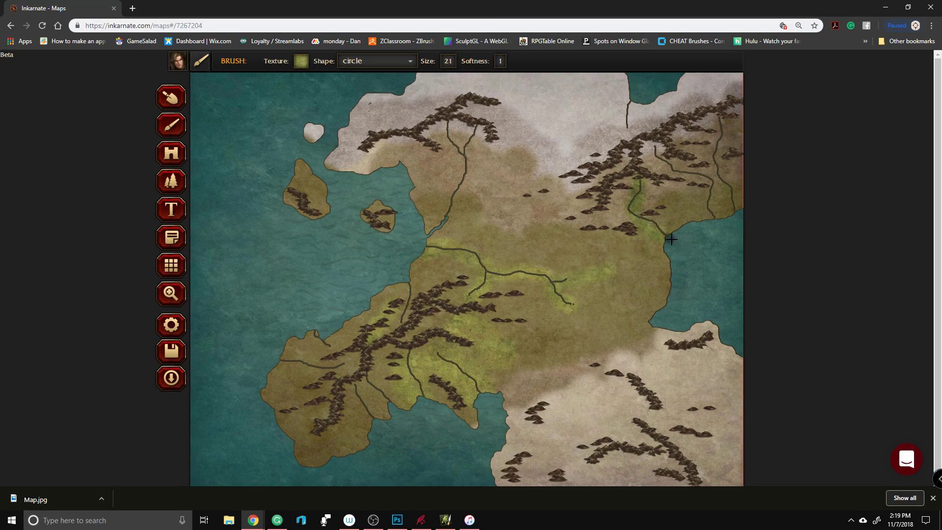
mouse_move(697, 177)
left_mouse_down()
mouse_move(715, 189)
mouse_move(704, 209)
mouse_move(708, 201)
mouse_move(735, 213)
mouse_move(684, 223)
mouse_move(657, 251)
mouse_move(670, 280)
mouse_move(646, 322)
mouse_move(684, 251)
mouse_move(654, 275)
left_mouse_up()
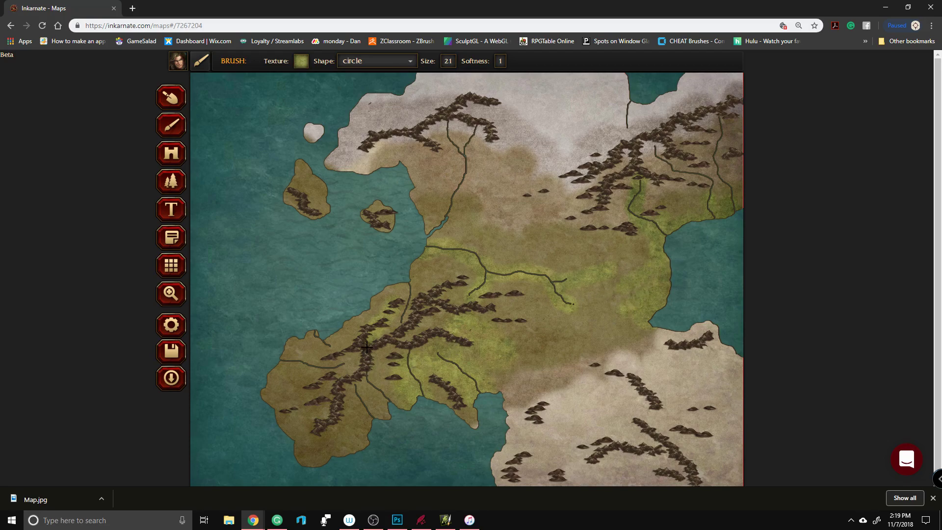
mouse_move(326, 337)
left_mouse_down()
mouse_move(288, 354)
mouse_move(287, 367)
mouse_move(338, 367)
mouse_move(290, 358)
mouse_move(303, 337)
mouse_move(277, 360)
mouse_move(284, 408)
mouse_move(272, 403)
mouse_move(299, 436)
mouse_move(301, 456)
mouse_move(333, 460)
mouse_move(369, 440)
mouse_move(366, 394)
mouse_move(393, 395)
mouse_move(377, 382)
mouse_move(392, 369)
mouse_move(363, 305)
mouse_move(318, 332)
mouse_move(355, 322)
mouse_move(406, 286)
mouse_move(373, 232)
mouse_move(334, 224)
mouse_move(338, 209)
mouse_move(307, 168)
mouse_move(285, 185)
mouse_move(325, 221)
mouse_move(376, 205)
mouse_move(395, 213)
mouse_move(389, 241)
mouse_move(448, 220)
mouse_move(472, 162)
mouse_move(413, 195)
mouse_move(420, 225)
left_mouse_up()
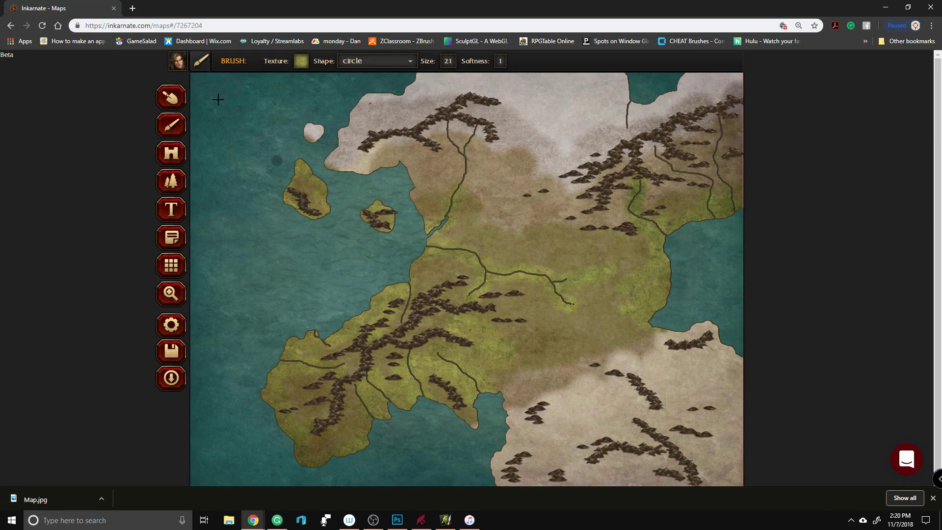
Step: Scatter the Trees pattern at 18% scale over the central plains, the eastern coast and the southwestern peninsula
left_click(171, 182)
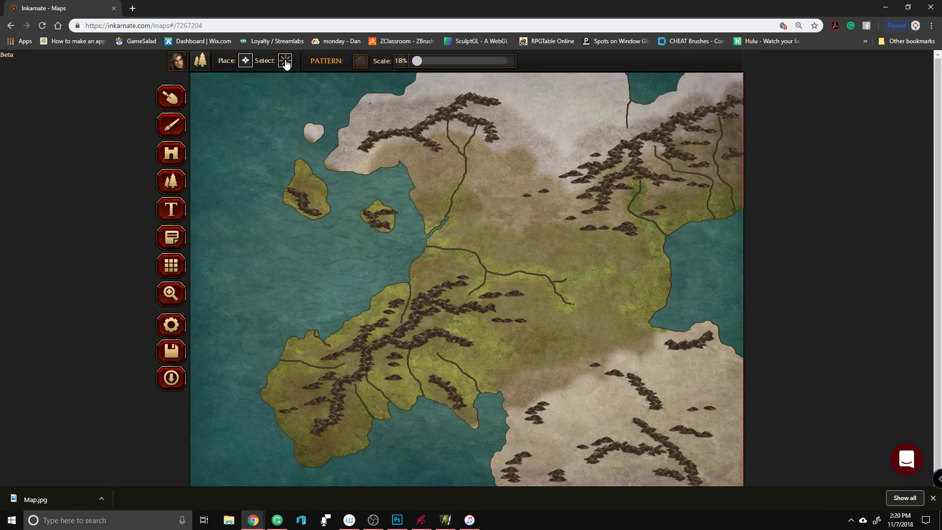
left_click(285, 61)
left_click(247, 62)
left_click(358, 64)
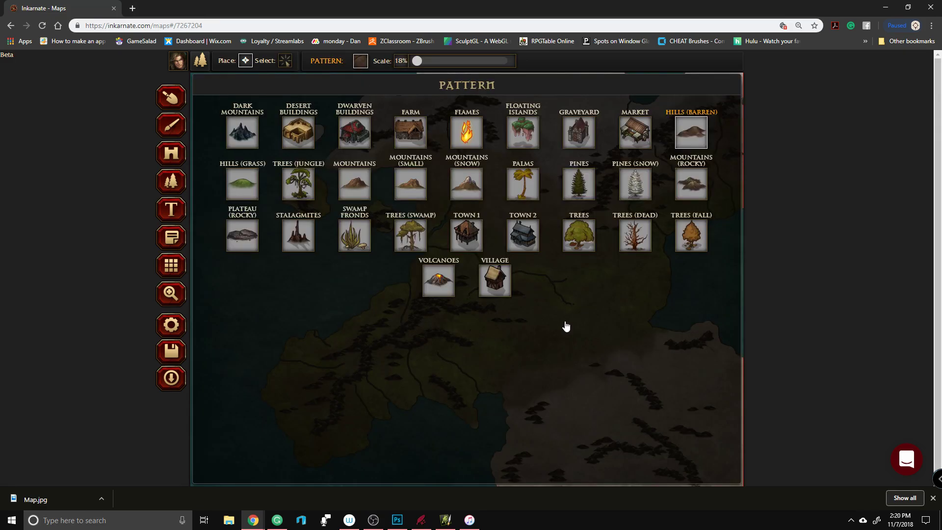
left_click(581, 236)
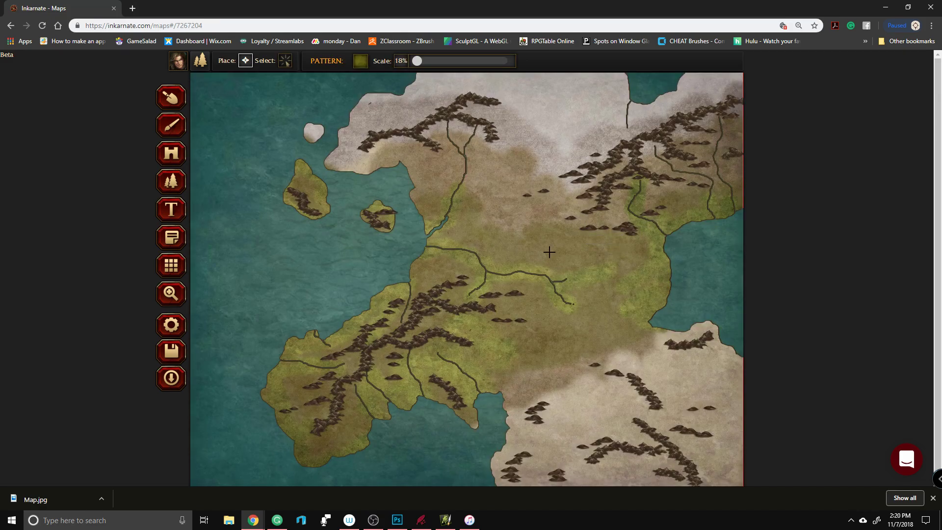
left_click(499, 260)
left_click_drag(578, 253, 528, 250)
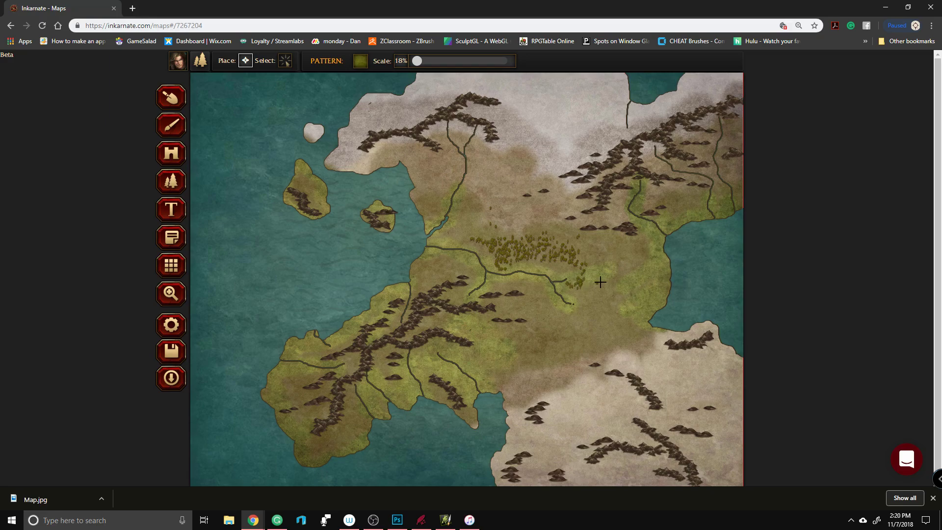
left_click_drag(582, 345, 613, 335)
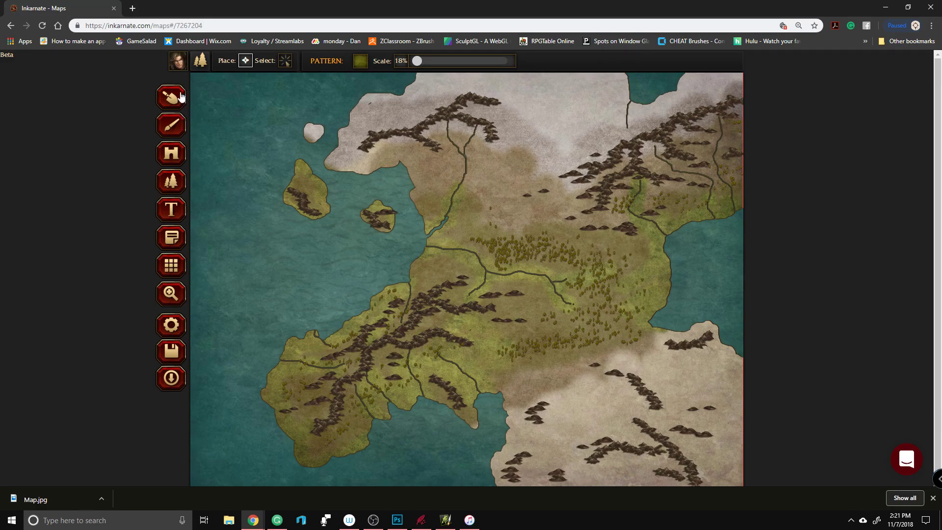
Step: Add a text label reading "Test Map For Avant novis" beside the western coast
left_click(171, 97)
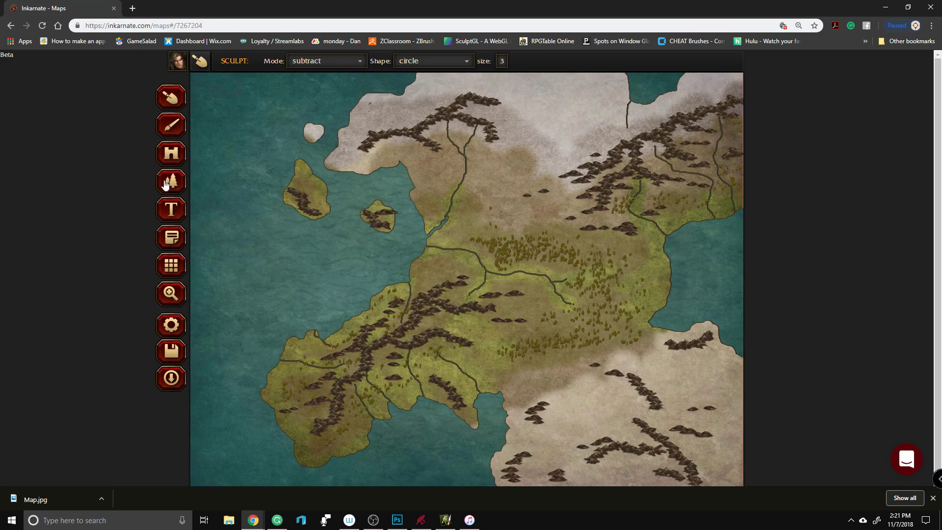
left_click(167, 186)
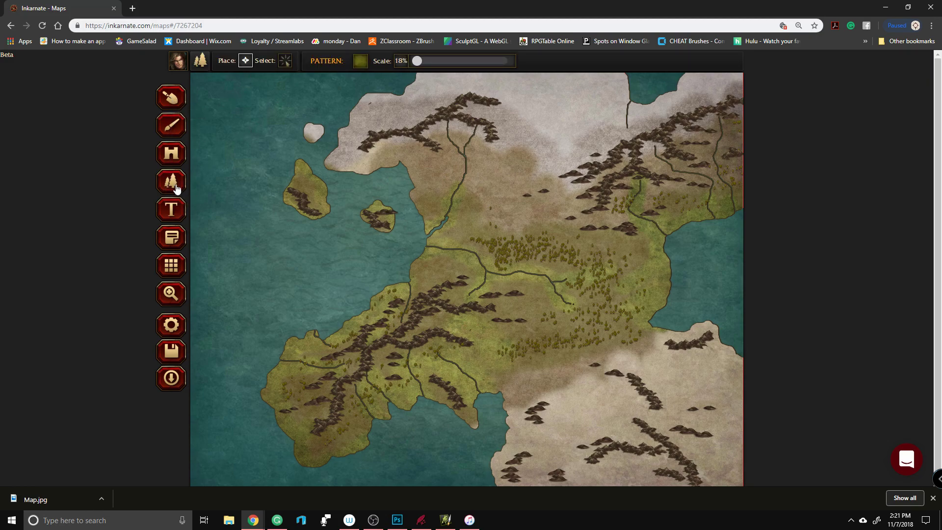
left_click(172, 209)
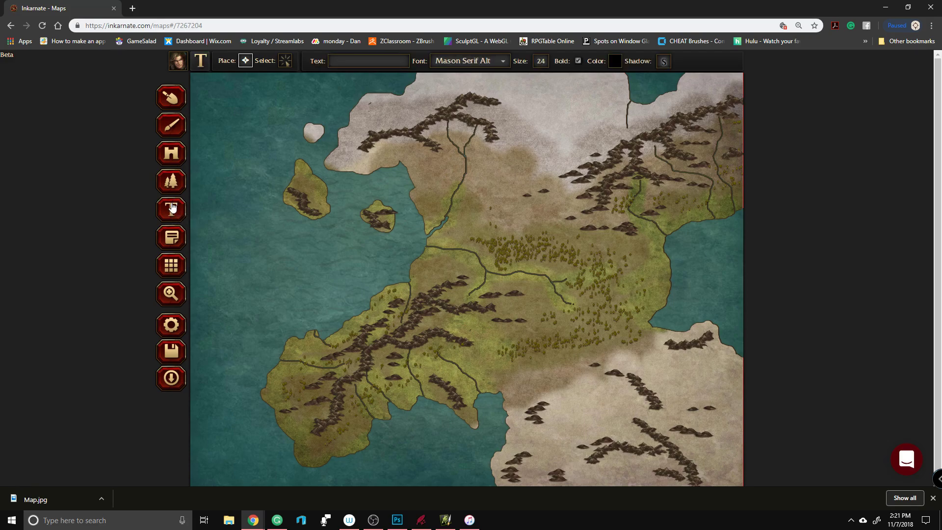
left_click(336, 250)
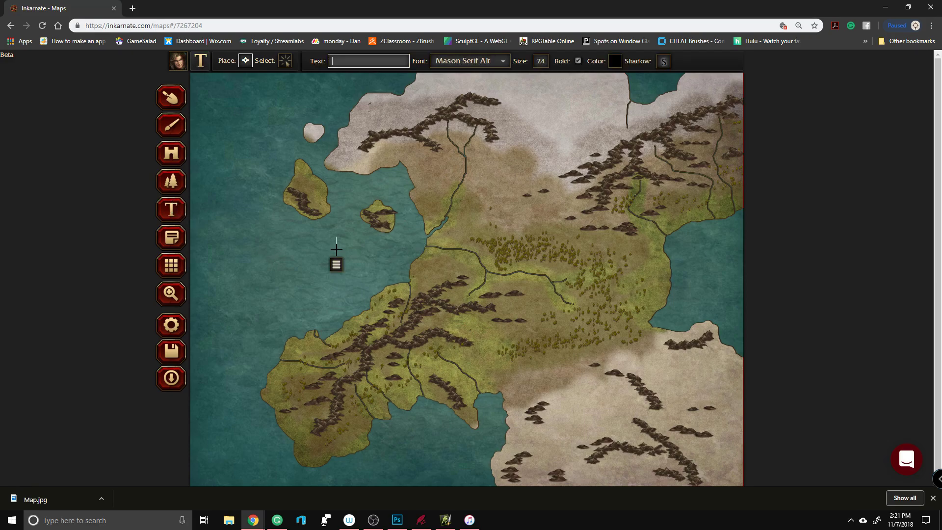
type("Happy")
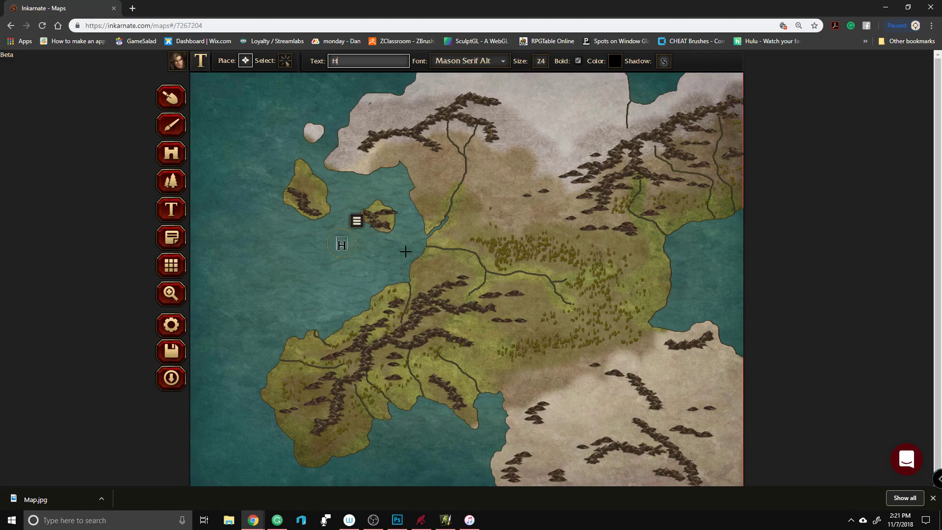
key("BackSpace")
key("BackSpace")
key("BackSpace")
key("BackSpace")
key("BackSpace")
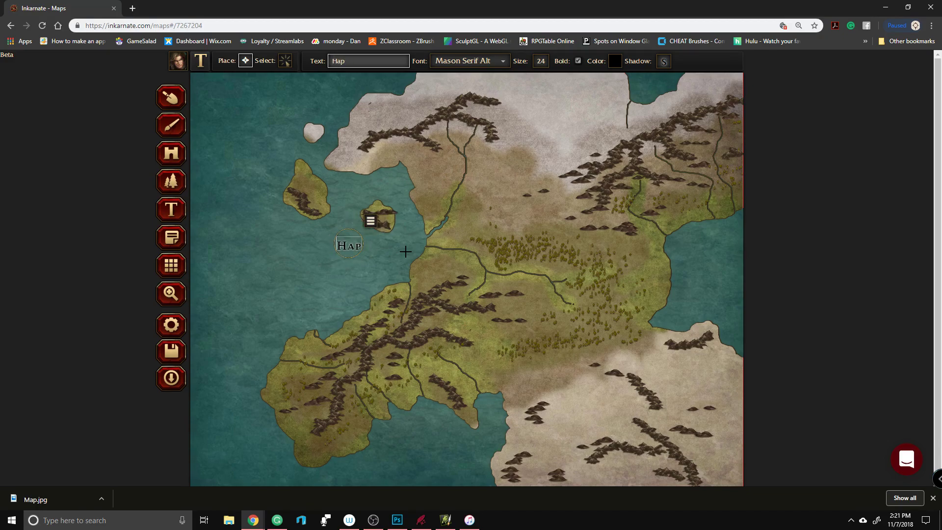
type("Test M")
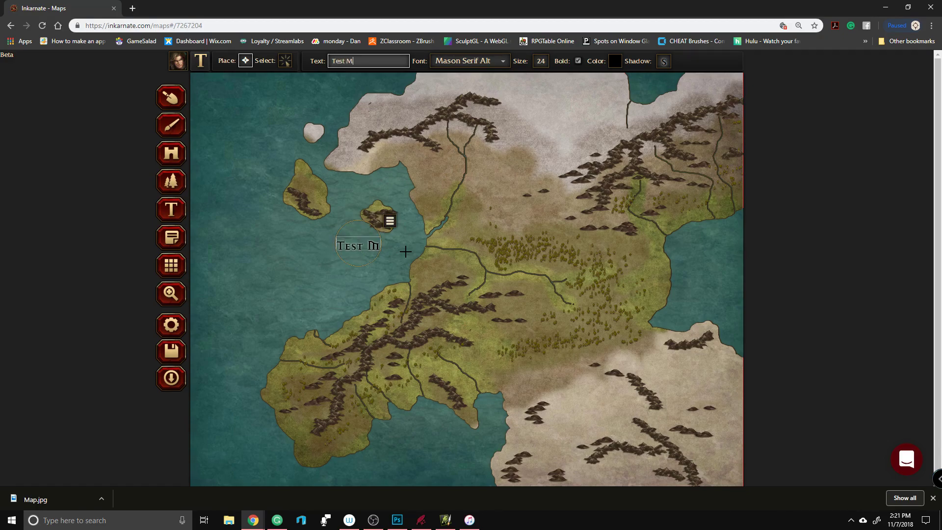
type("ap For Avant novis")
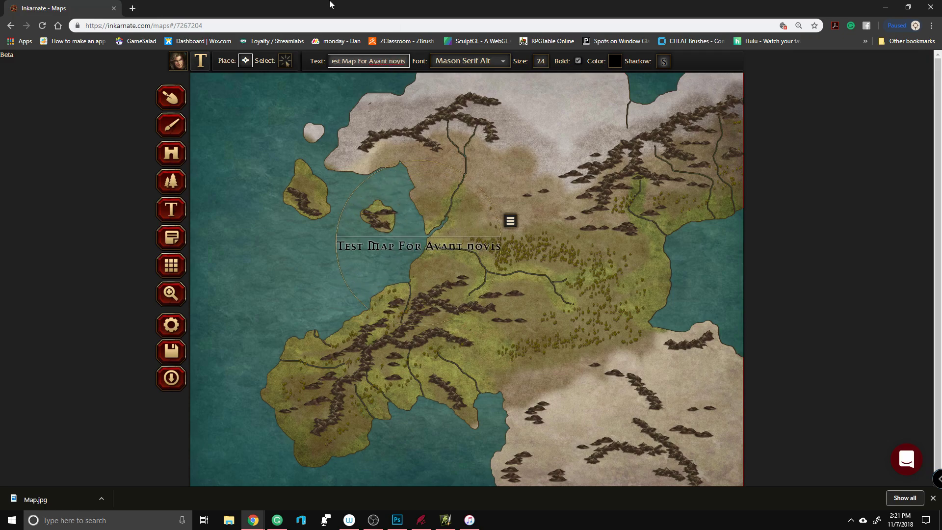
Step: Try the Friz Quadrata and Mael fonts on the map label, and return it to Mason Serif Alt
left_click(498, 63)
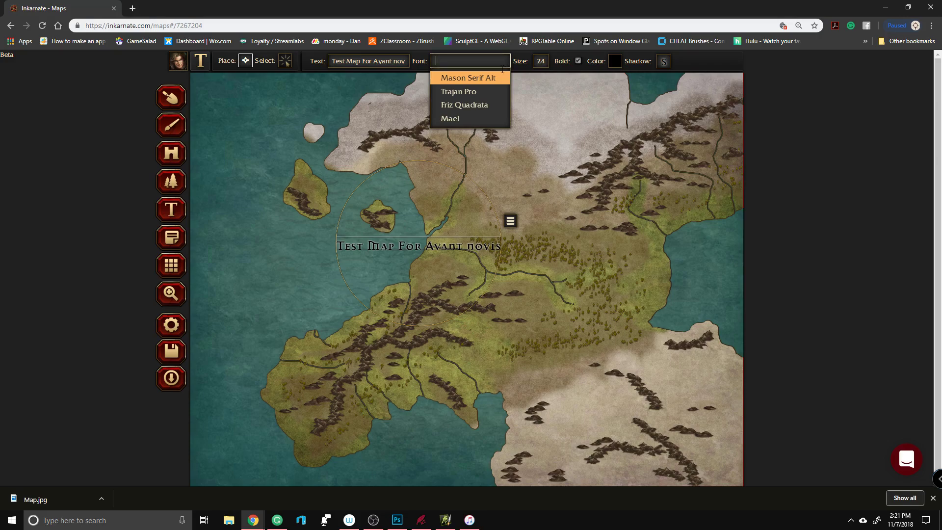
left_click(471, 107)
left_click(498, 60)
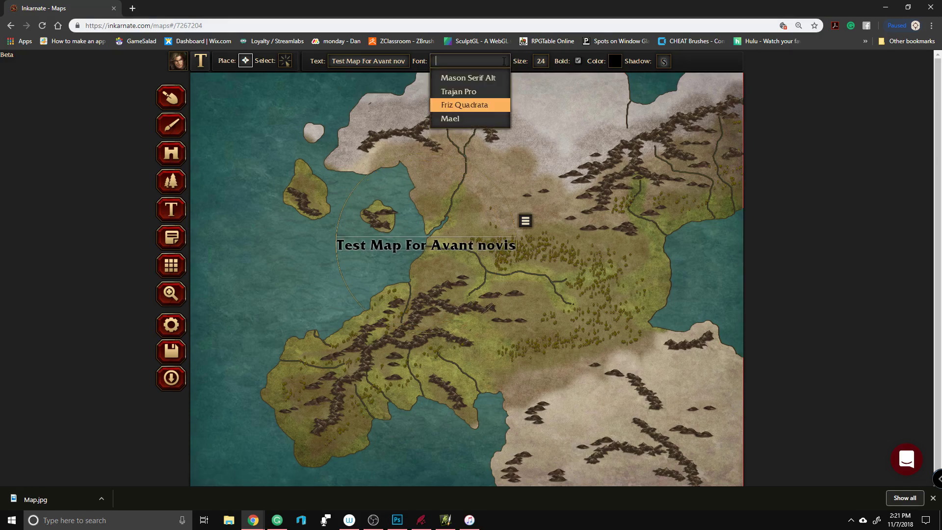
left_click(484, 117)
left_click(497, 60)
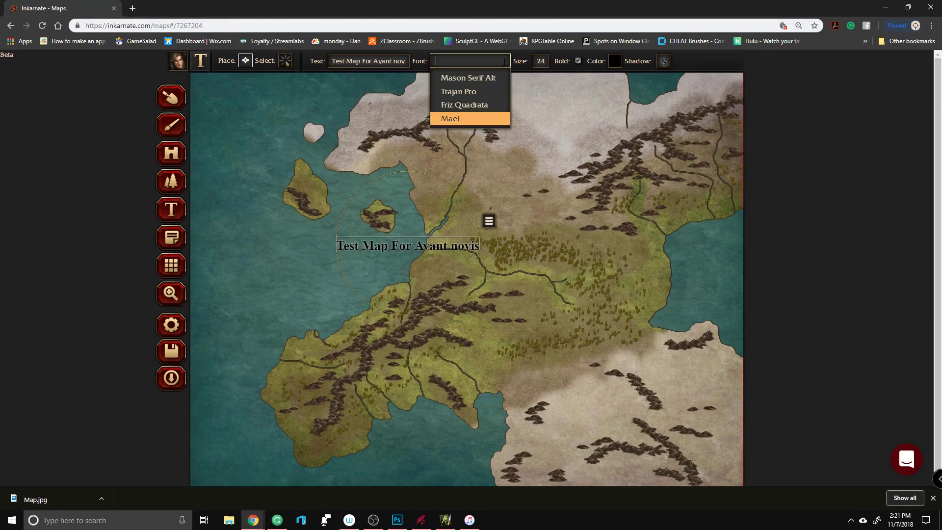
left_click(500, 74)
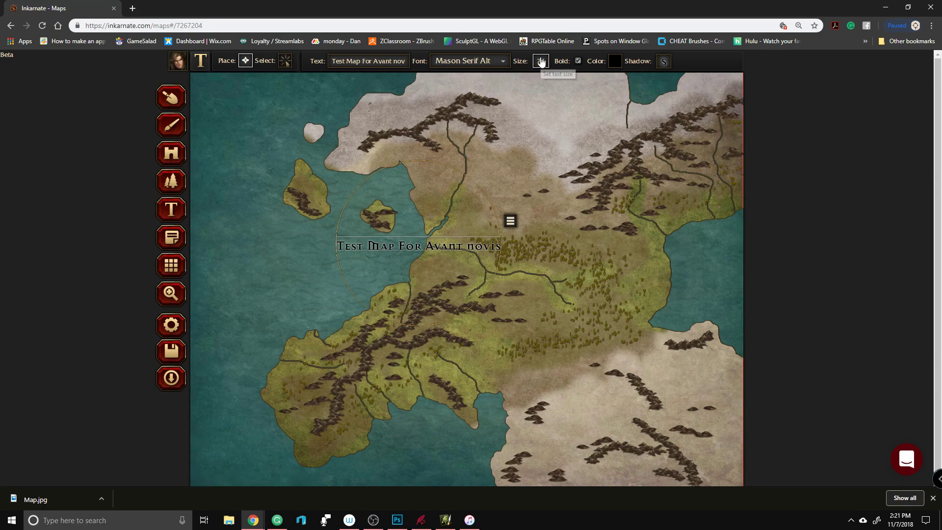
Step: Check the label's shadow settings and move the label into the open sea west of the mainland
left_click(663, 62)
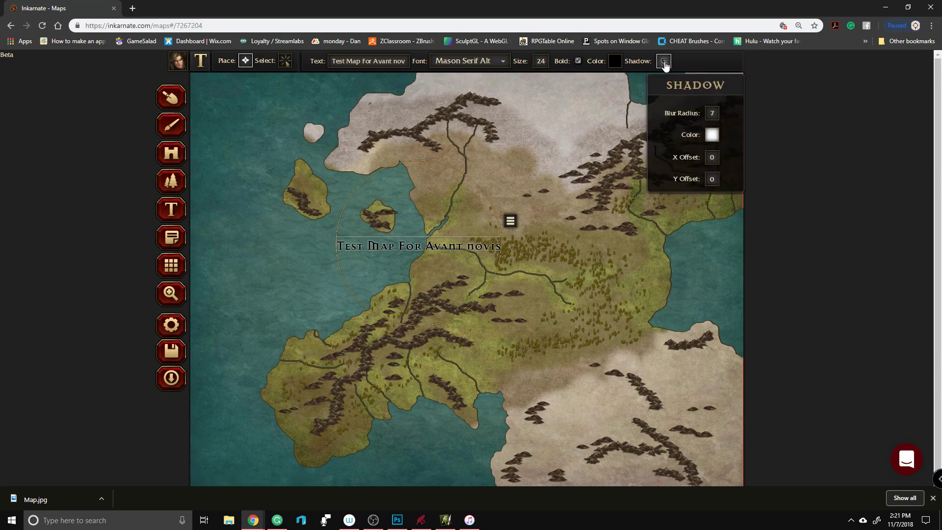
left_click(810, 210)
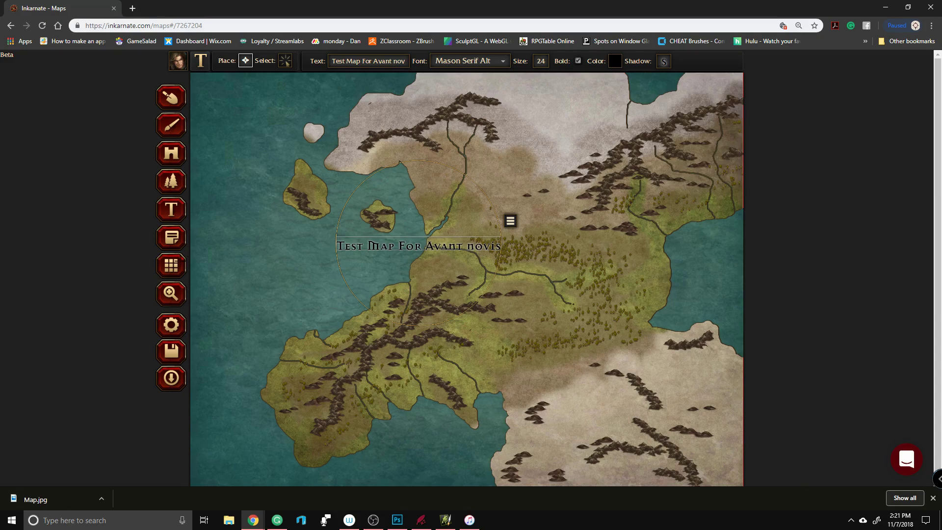
left_click_drag(453, 233, 349, 257)
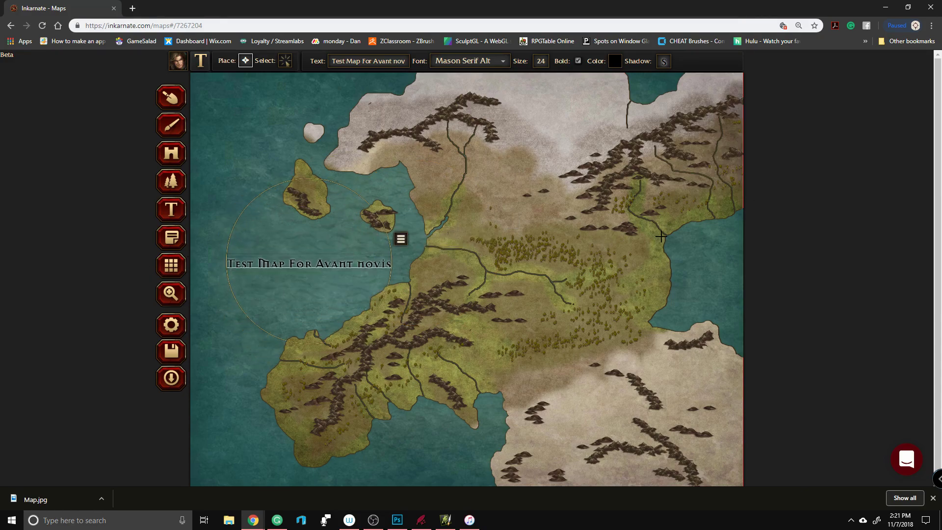
left_click(711, 230)
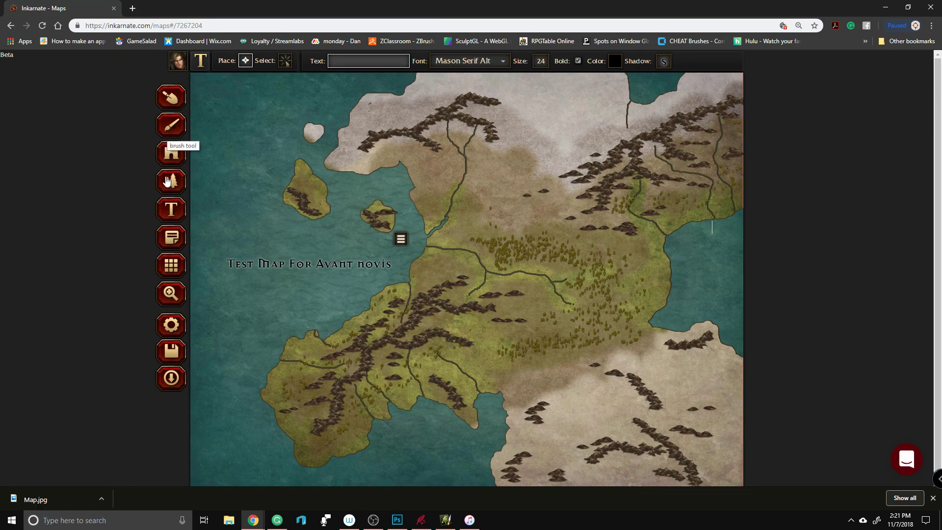
Step: Place Cliff-Front-N objects at 18% scale among the southern foothills of the northeastern mountain range
left_click(171, 153)
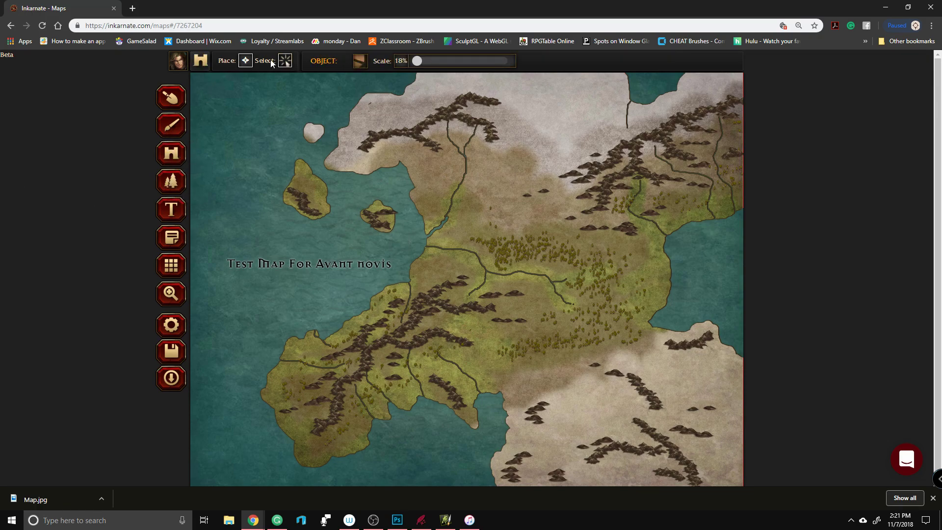
left_click(360, 61)
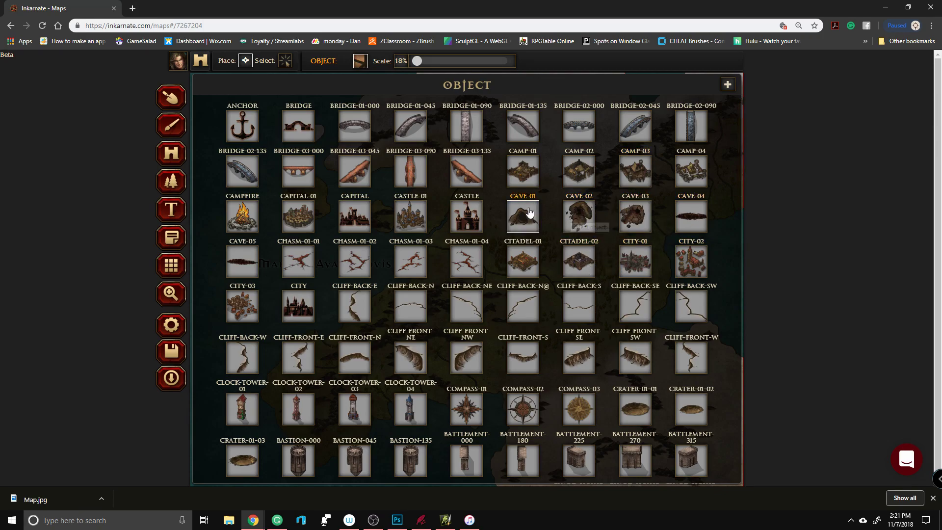
scroll(441, 314, "down", 2)
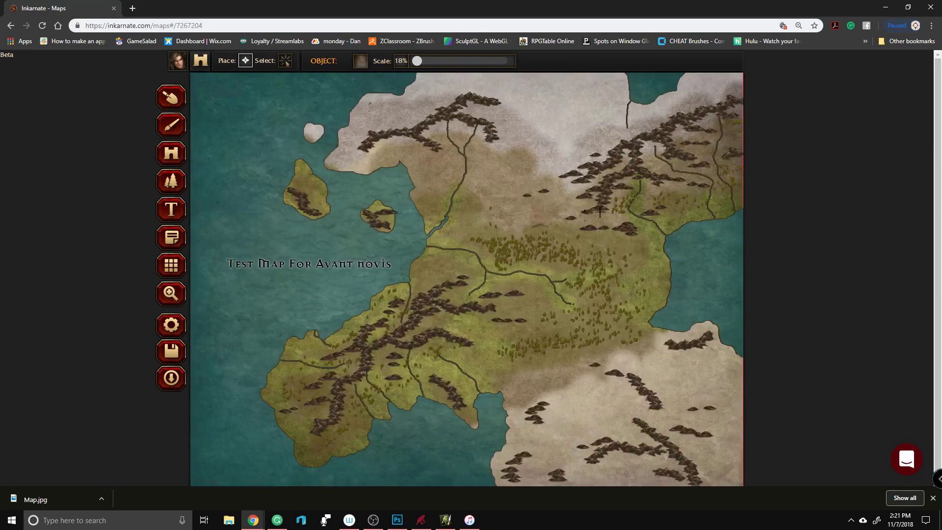
left_click(355, 263)
left_click(676, 188)
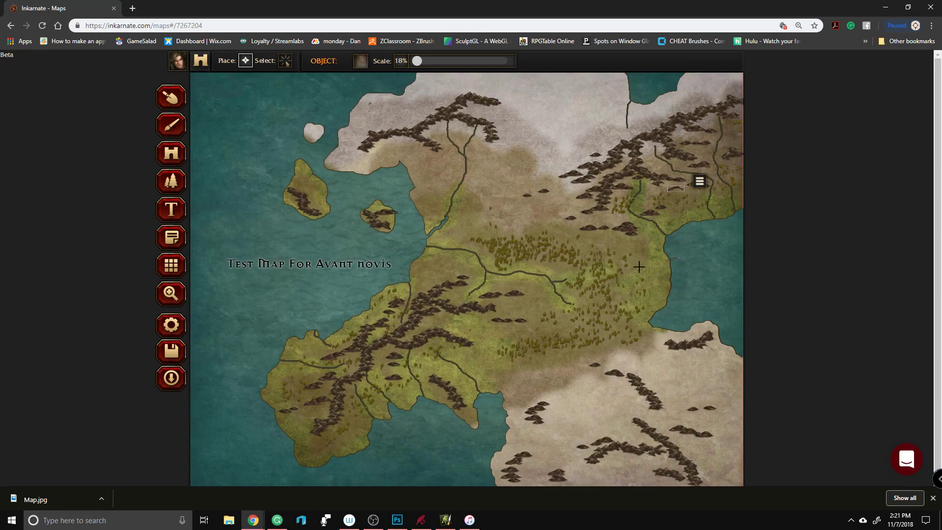
left_click(586, 216)
left_click(611, 233)
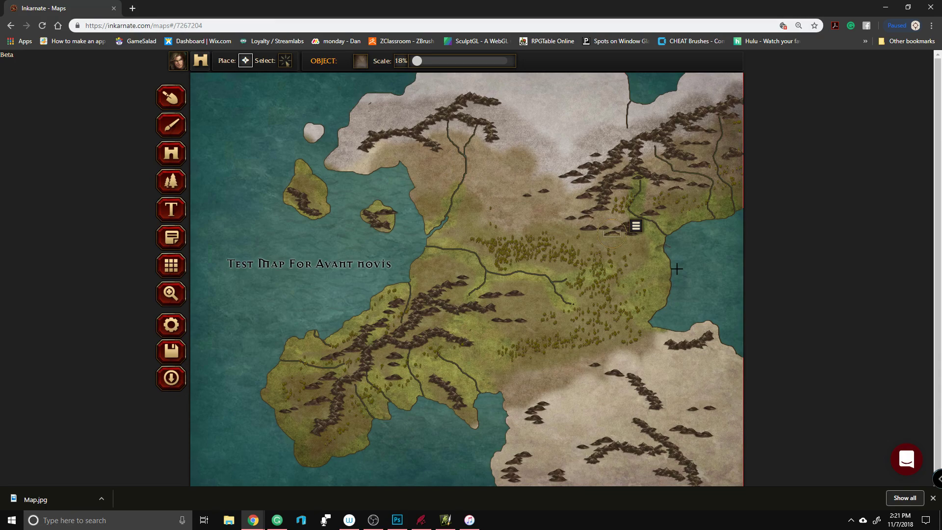
left_click(577, 205)
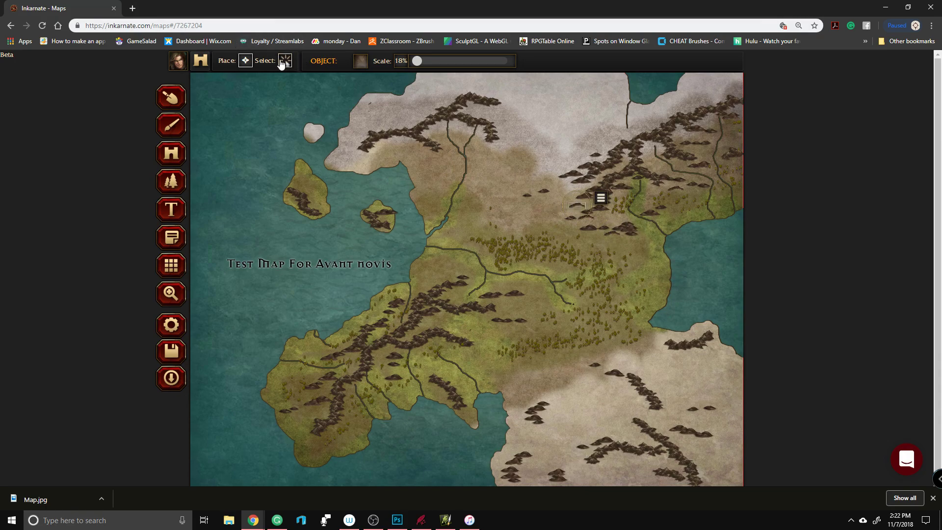
Step: Place a Compass-02 object at 46% scale in the sea at the map's northwest corner
left_click(361, 61)
scroll(595, 210, "down", 5)
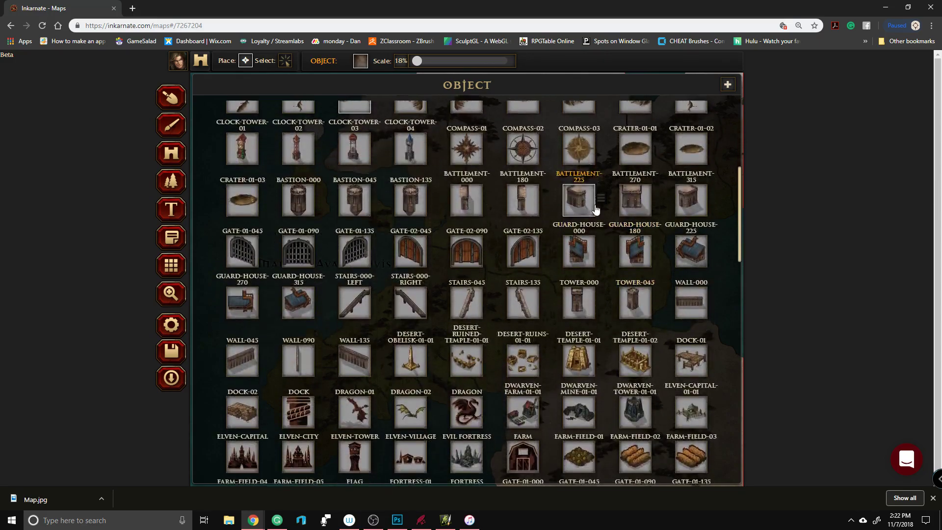
scroll(595, 210, "up", 1)
left_click(532, 173)
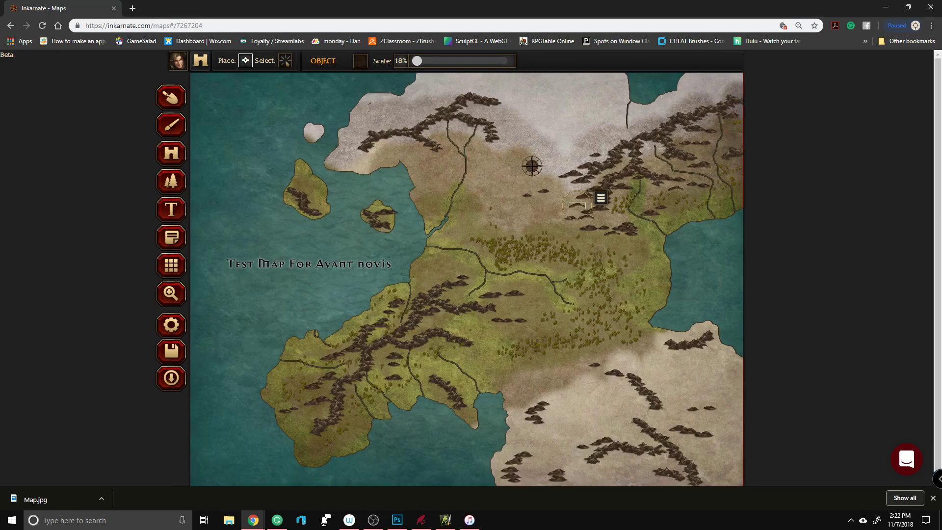
mouse_move(416, 61)
left_mouse_down()
mouse_move(436, 60)
mouse_move(419, 61)
left_mouse_up()
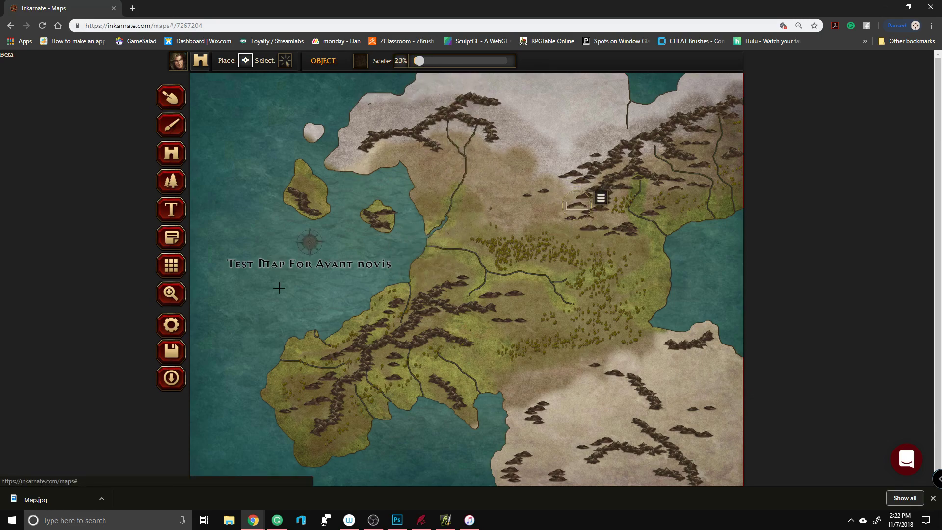
left_click(240, 348)
left_click_drag(424, 62, 431, 61)
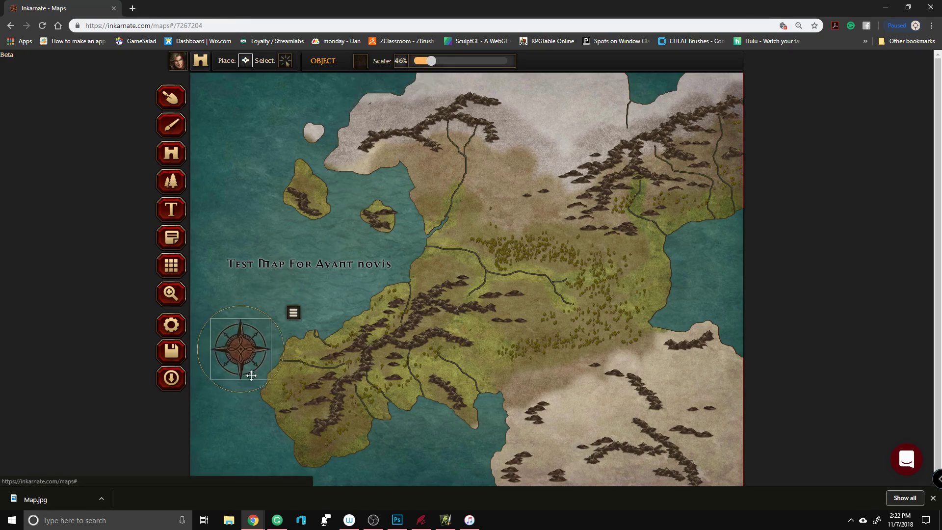
left_click_drag(233, 351, 236, 132)
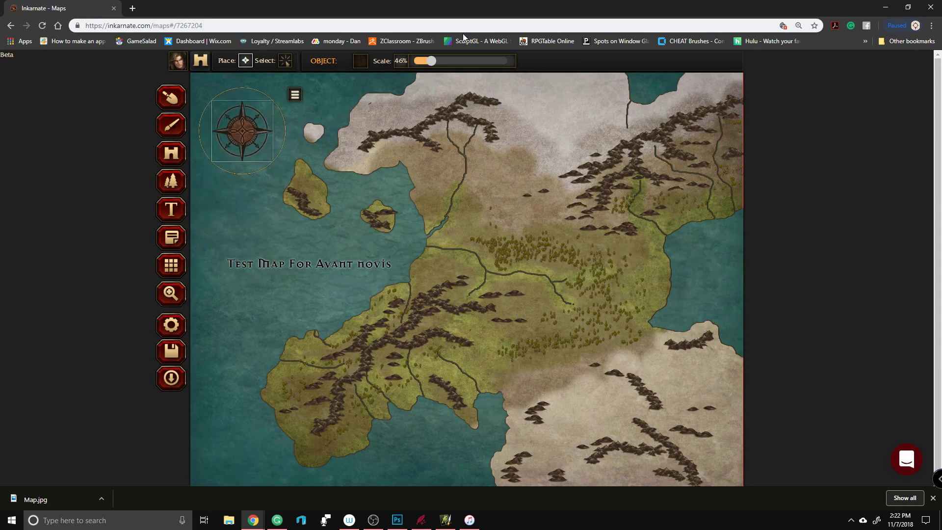
Step: Place an Inn-05 object at 30% scale at the river mouth on the southern bay
left_click(365, 62)
scroll(533, 204, "down", 5)
scroll(534, 204, "down", 3)
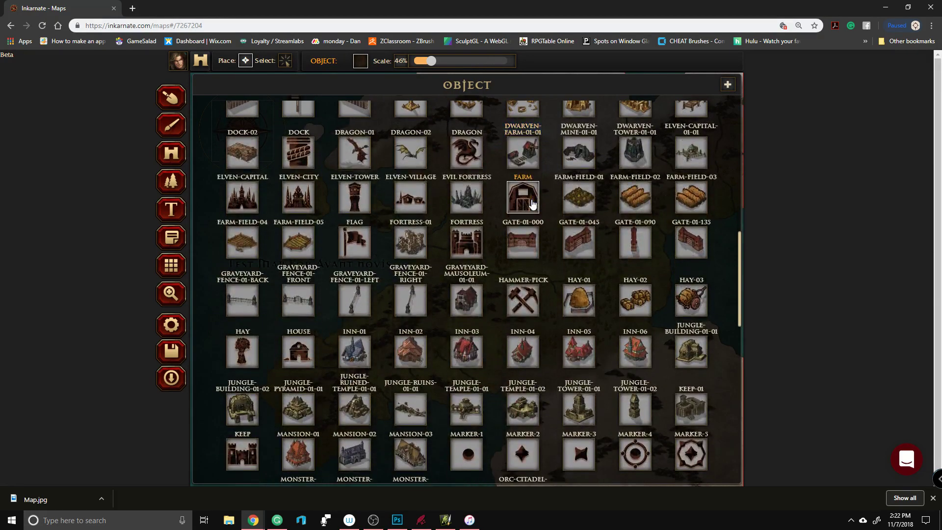
left_click(579, 366)
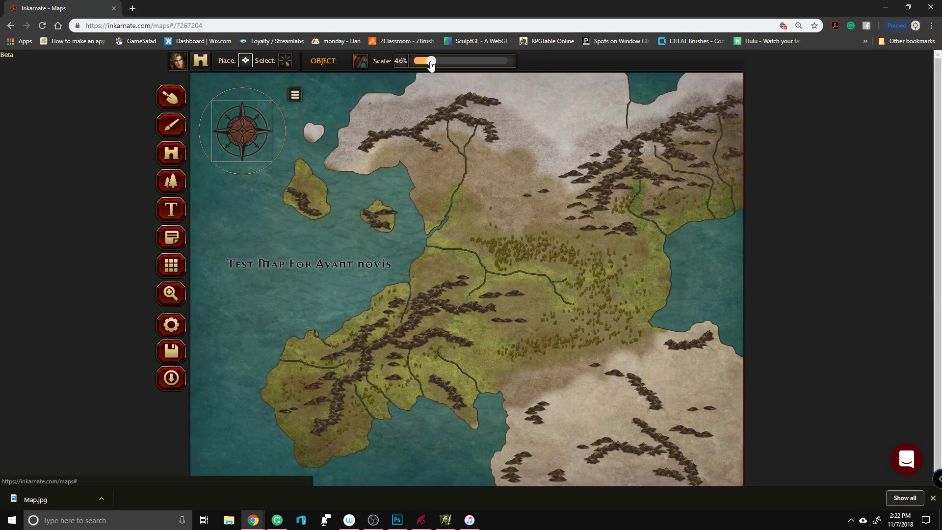
left_click_drag(432, 60, 420, 62)
left_click(469, 370)
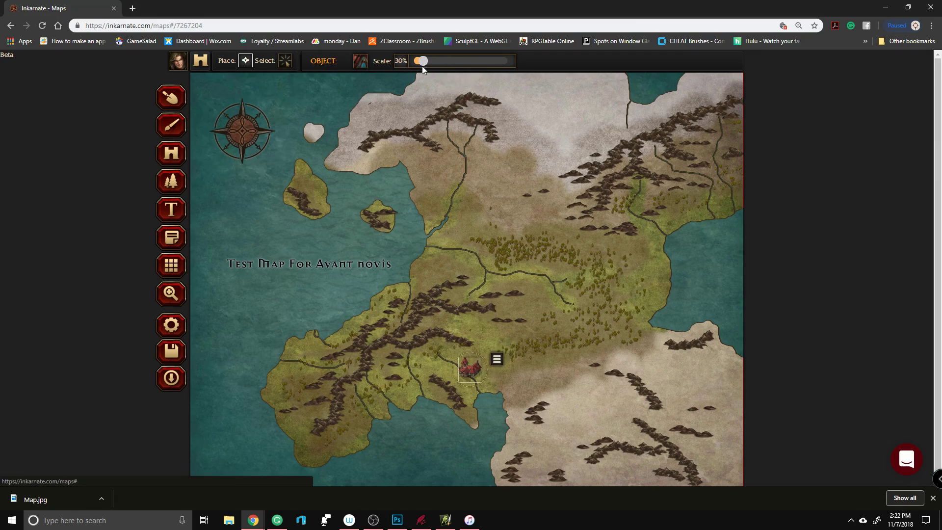
left_click_drag(470, 368, 489, 376)
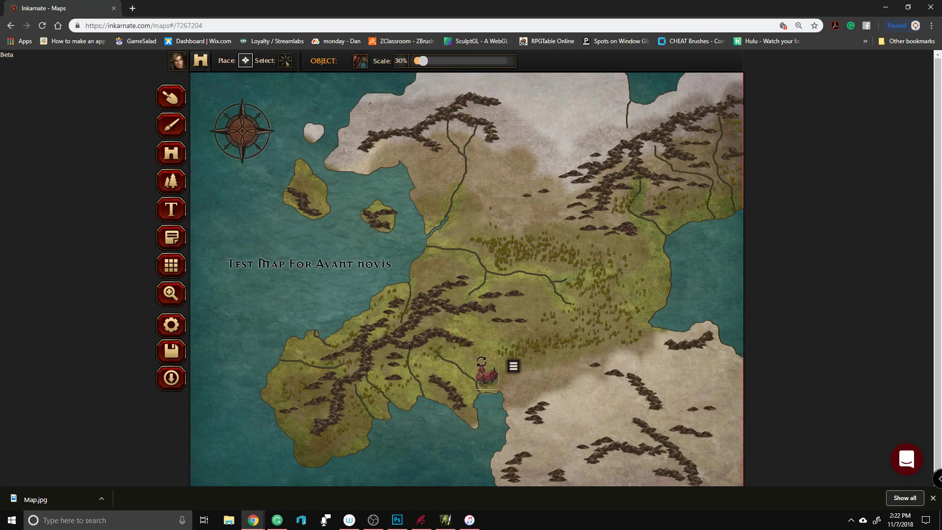
Step: Add three more Inn-05 settlements at the western river mouth, the eastern river mouth and the southwestern peninsula
left_click(431, 259)
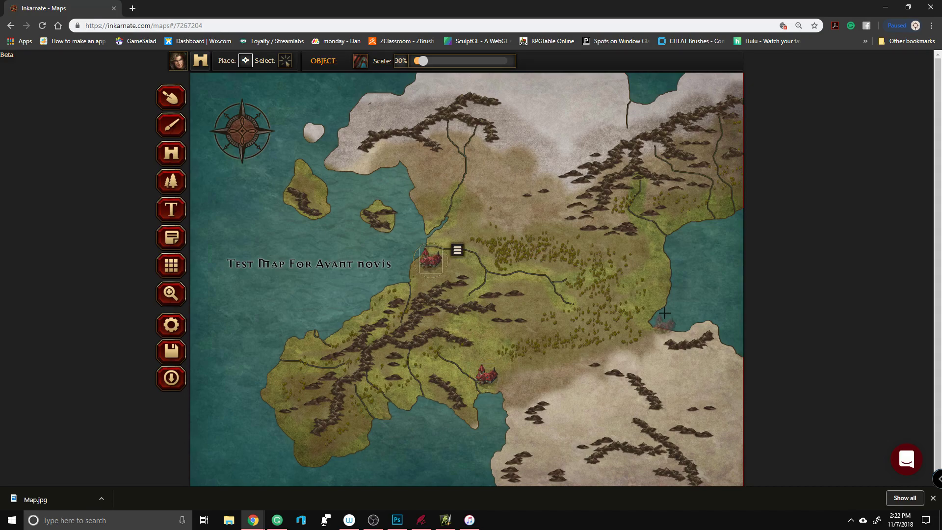
left_click(654, 238)
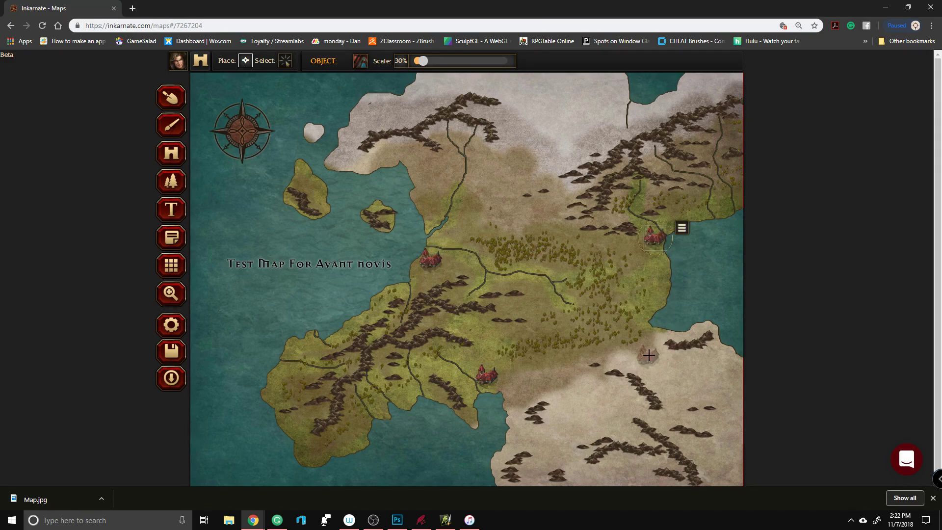
left_click(297, 423)
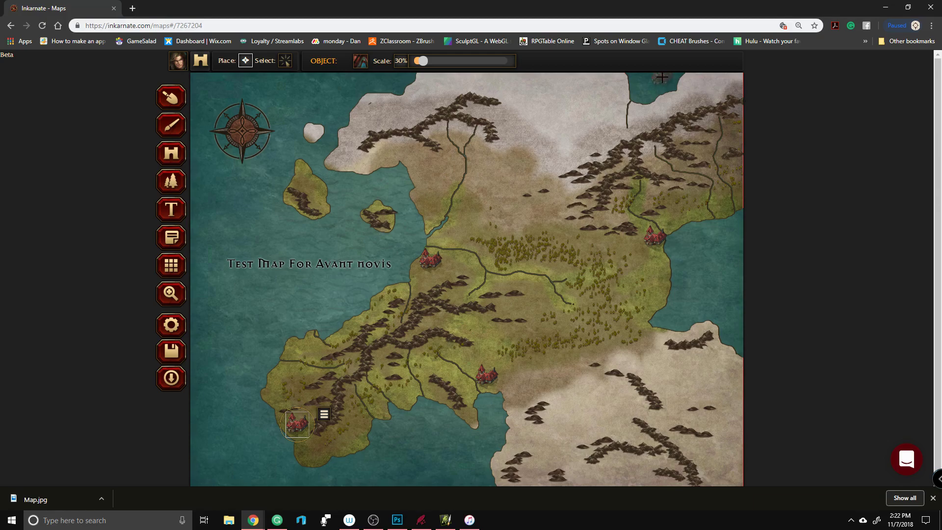
scroll(816, 145, "down", 1)
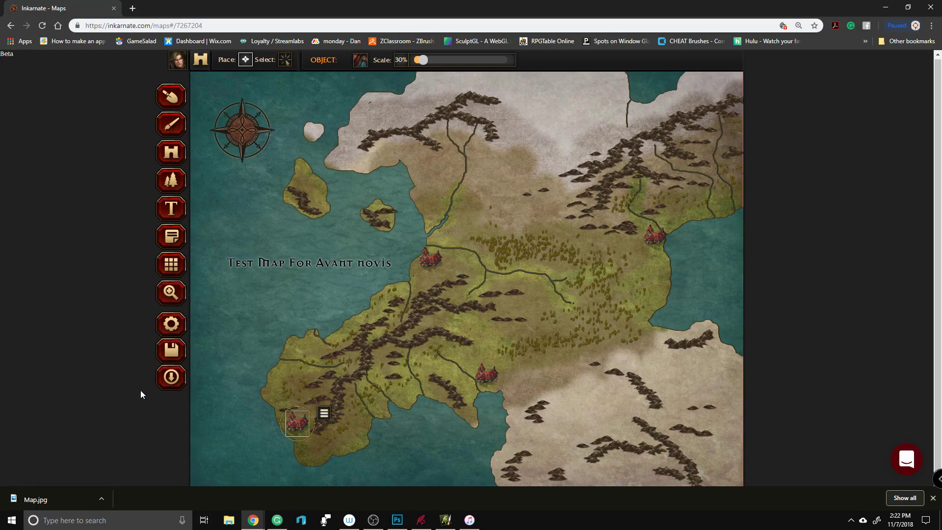
Step: Download the finished continent map as a JPG image
left_click(173, 385)
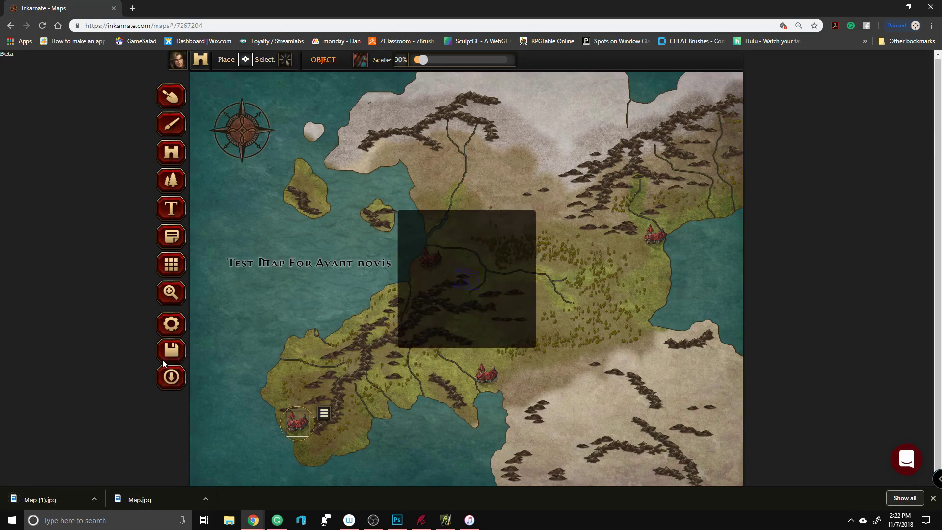
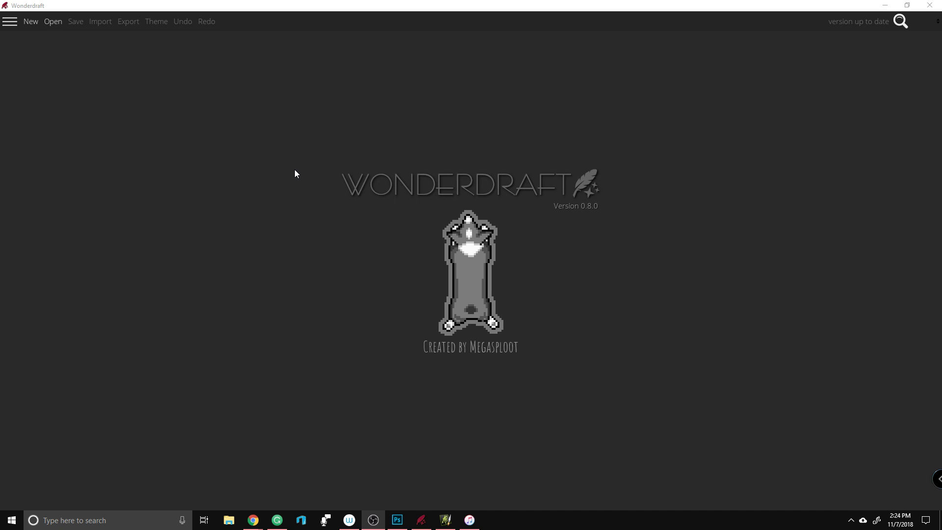
Step: Switch to Wonderdraft and start a new map
left_click(131, 20)
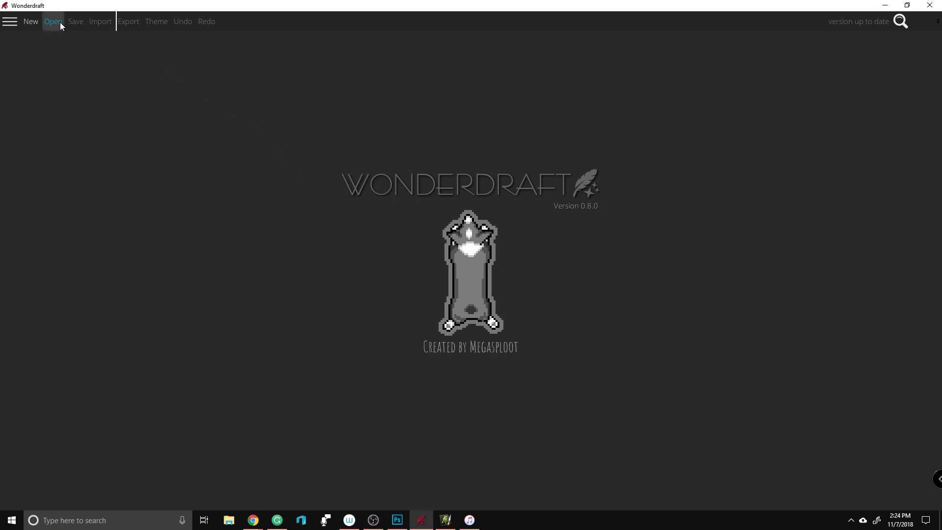
left_click(27, 22)
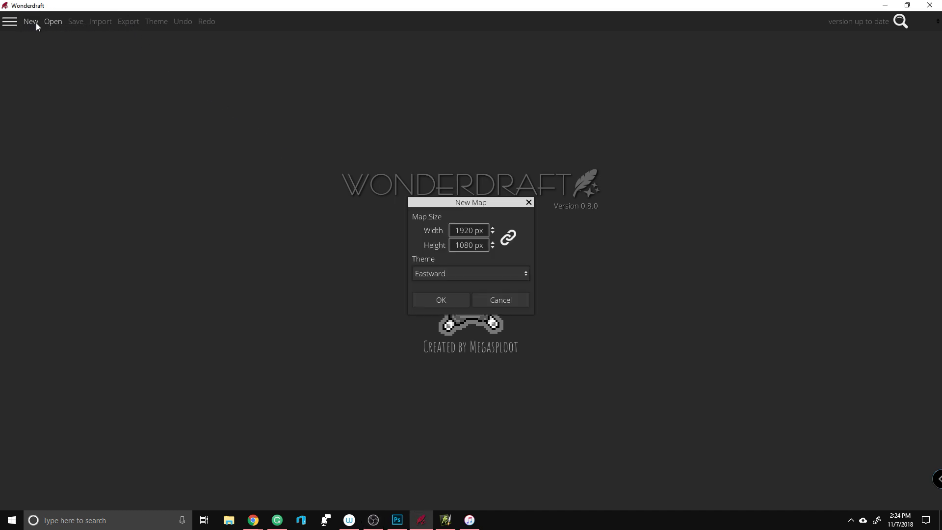
Step: Set the new map's width to 5000 px
left_click(492, 228)
type("1937")
left_click(493, 229)
left_click(493, 229)
left_click(492, 229)
left_click(493, 228)
left_click(492, 228)
left_click(493, 228)
left_click(492, 228)
left_click(493, 228)
left_click(476, 229)
key("ctrl+a")
type("5000")
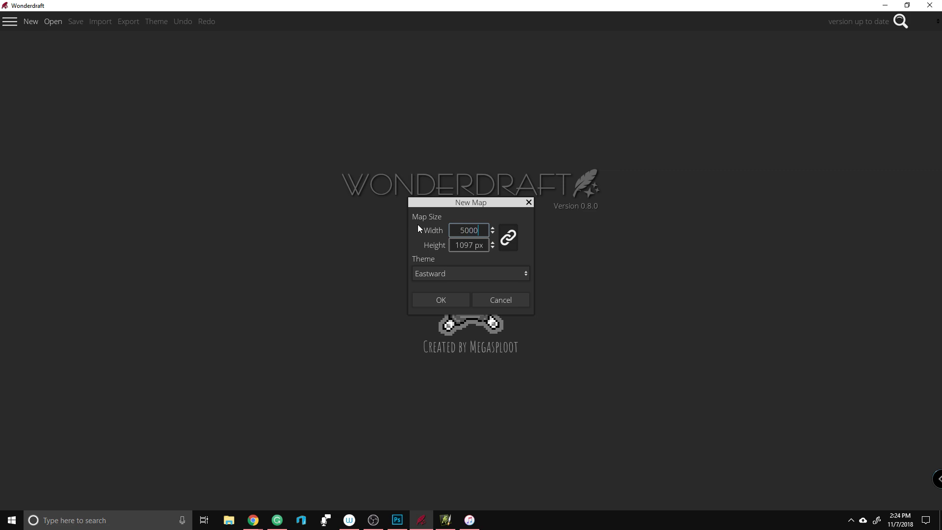
left_click(469, 241)
left_click_drag(479, 230, 448, 229)
Step: Set the new map's height to 1080 px with linked proportions, keep the Eastward theme and create the map
left_click(468, 245)
key("ctrl+a")
type("1080")
left_click(461, 268)
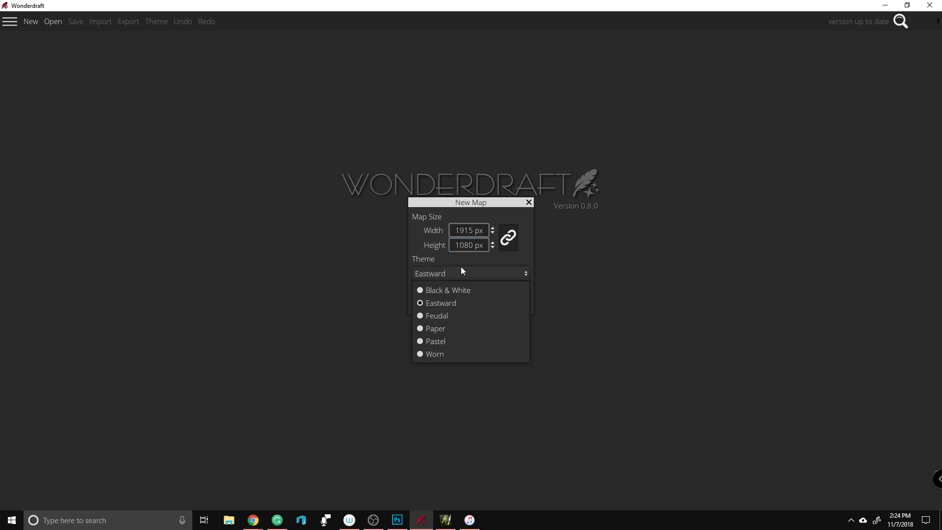
left_click(461, 268)
left_click(466, 269)
left_click(469, 265)
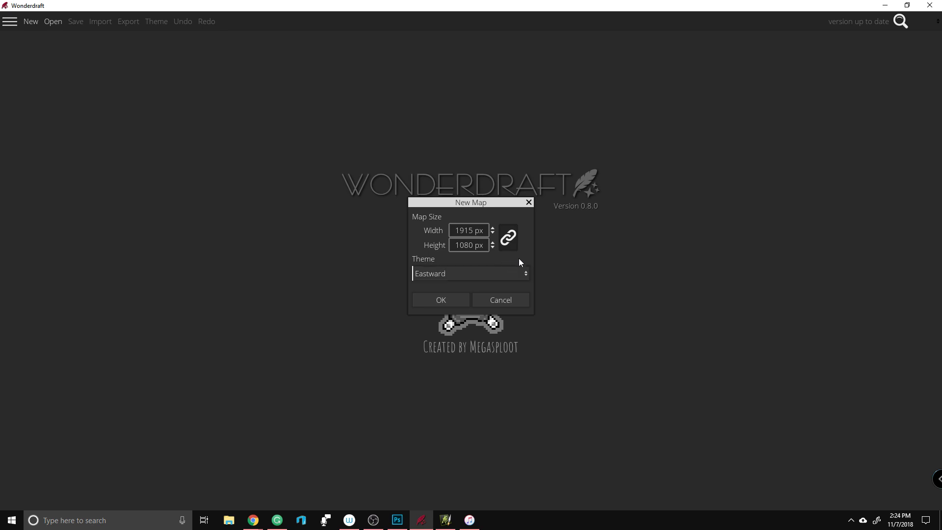
left_click(439, 304)
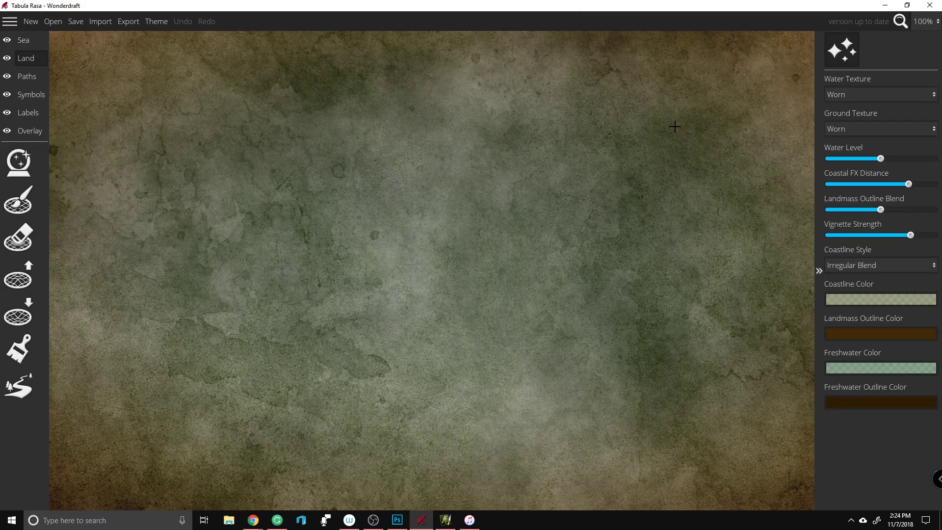
Step: Try the Black & White, Feudal, Paper and Worn water textures on the blank map in turn
left_click(876, 93)
left_click(866, 110)
left_click(866, 100)
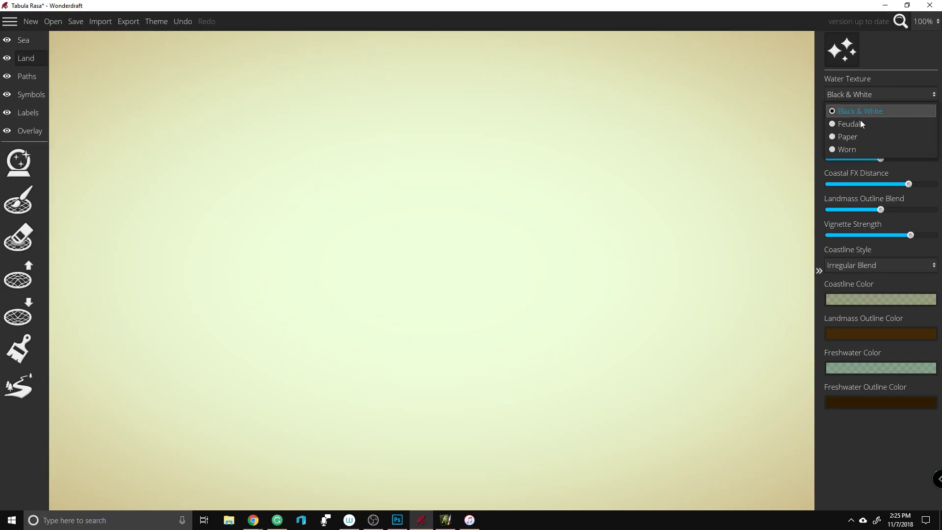
left_click(858, 123)
left_click(864, 95)
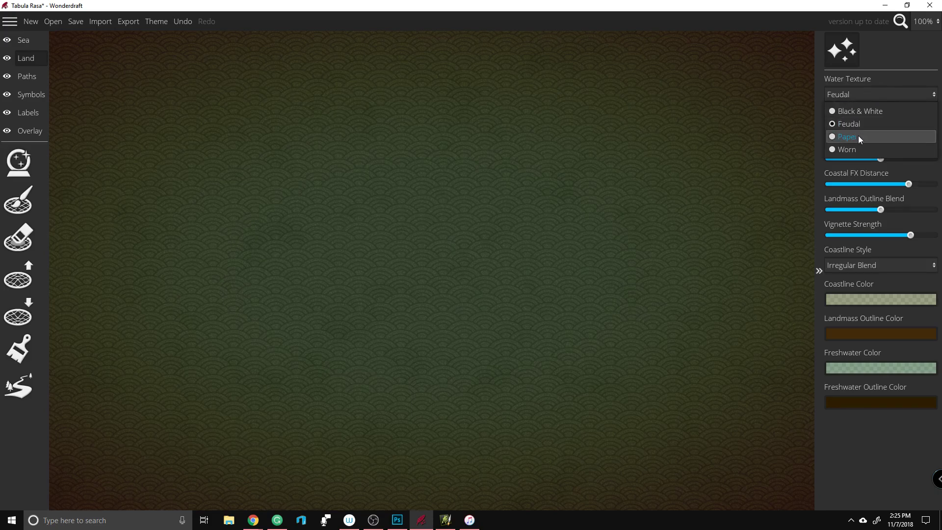
left_click(858, 136)
left_click(869, 95)
left_click(850, 148)
Step: Set the water texture to Feudal and review the available coastline styles, keeping Irregular Blend
left_click(864, 95)
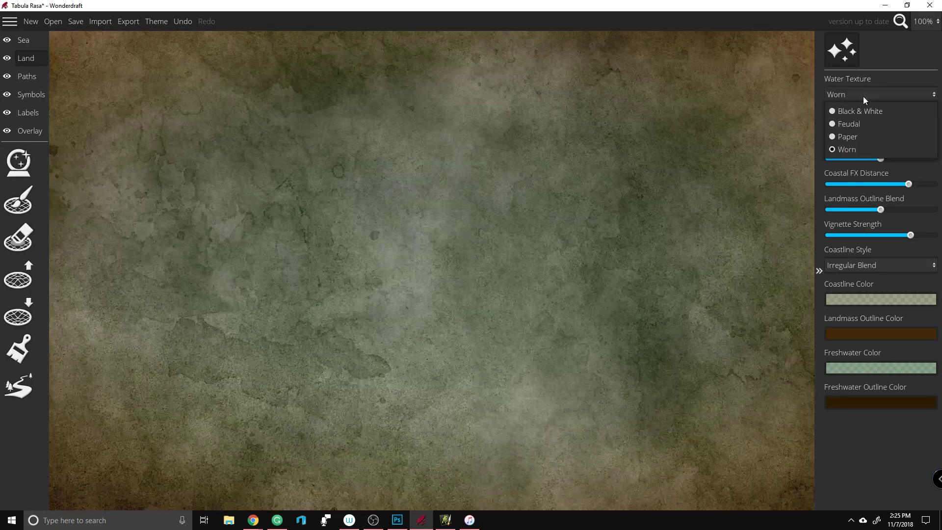
left_click(858, 122)
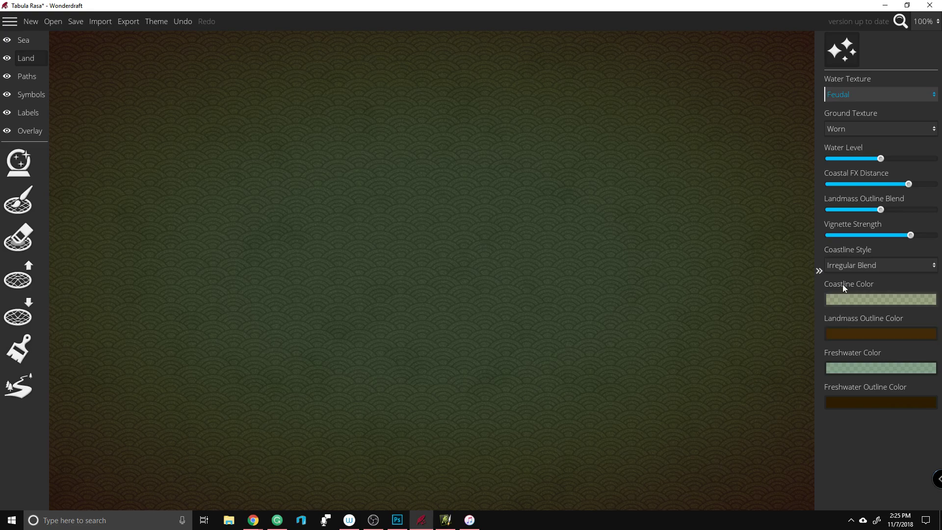
left_click(850, 265)
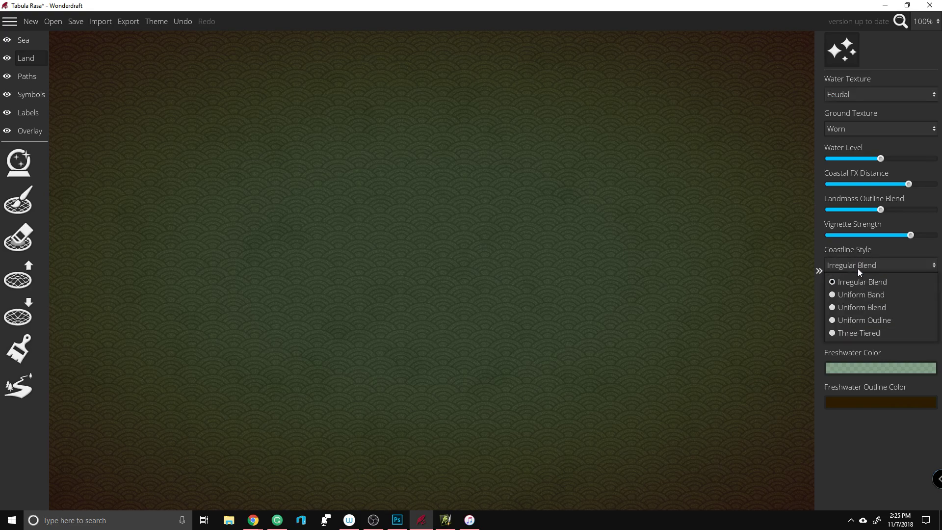
left_click(893, 255)
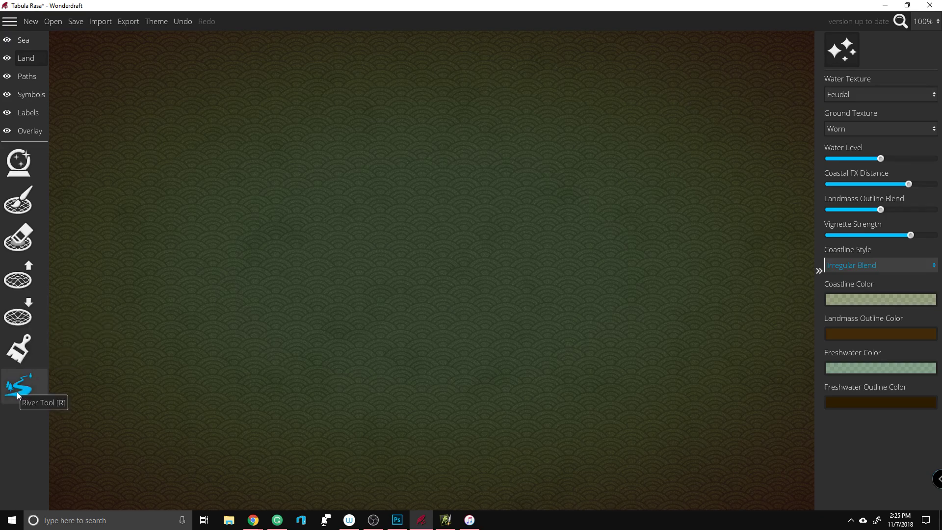
Step: Generate a landmass with the Uniform pattern and view it briefly with the settings collapsed
left_click(30, 174)
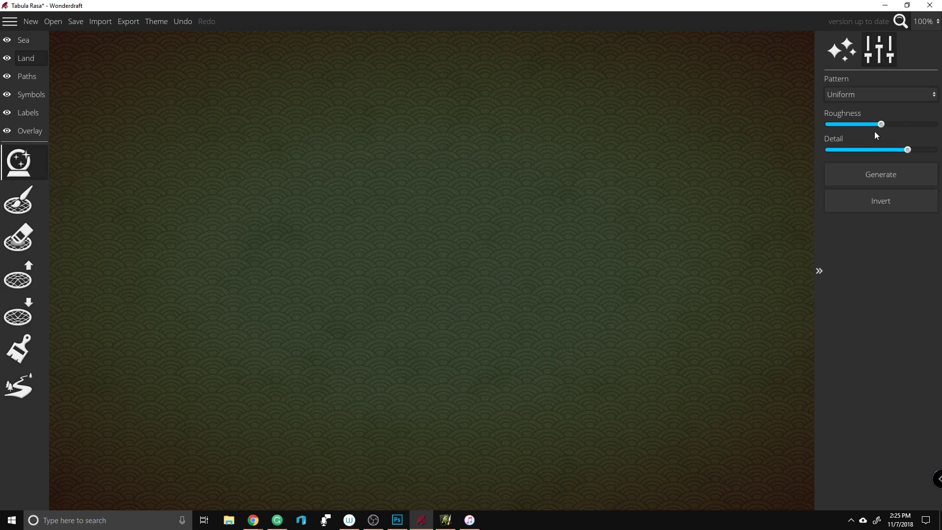
left_click(870, 93)
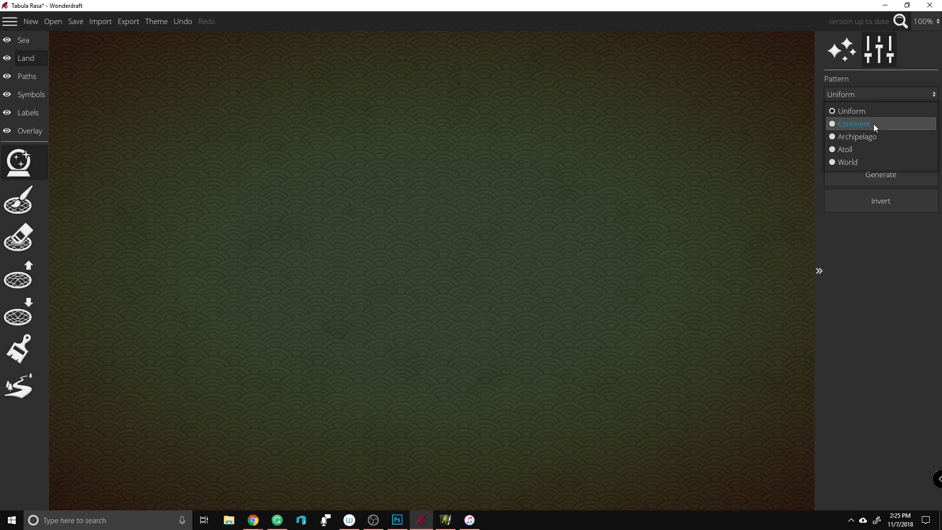
left_click(837, 274)
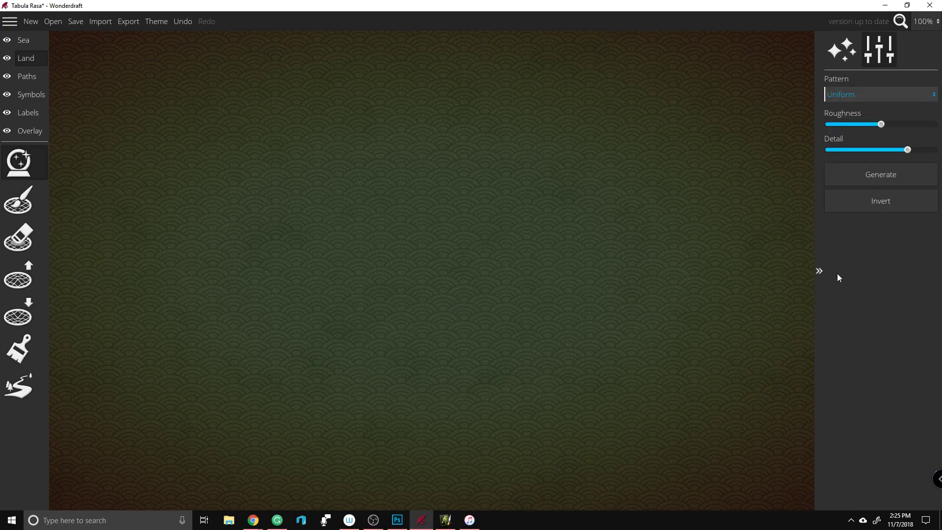
left_click(870, 175)
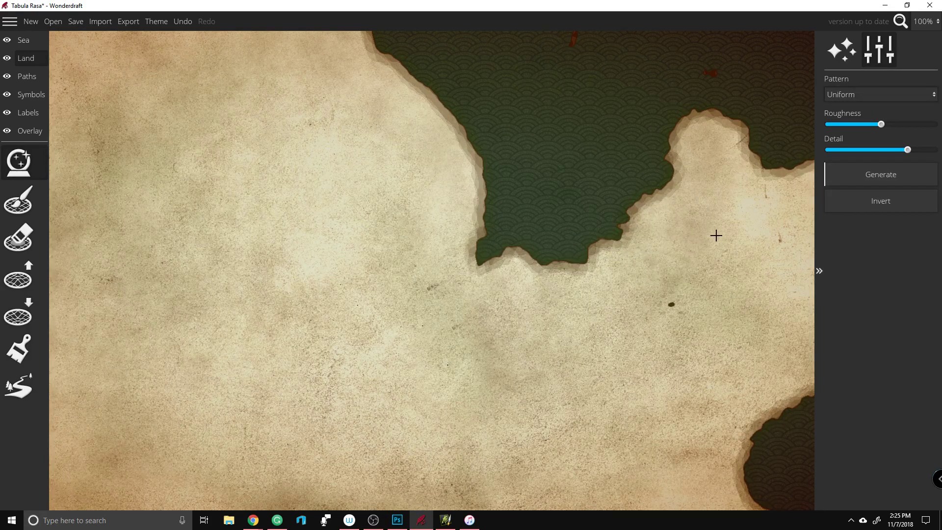
left_click(820, 271)
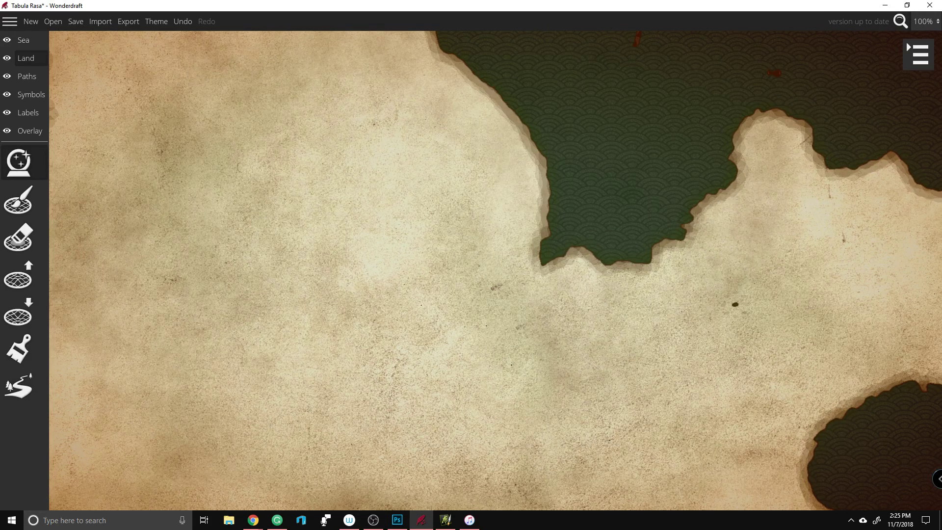
left_click(920, 55)
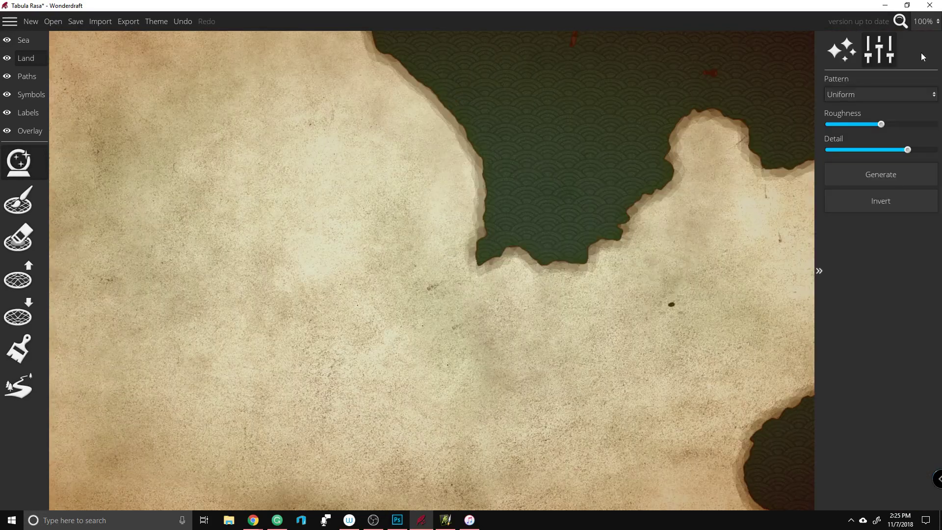
Step: Generate a landmass with the Continent pattern and replace it with one using the Archipelago pattern
left_click(872, 94)
left_click(869, 127)
left_click(885, 181)
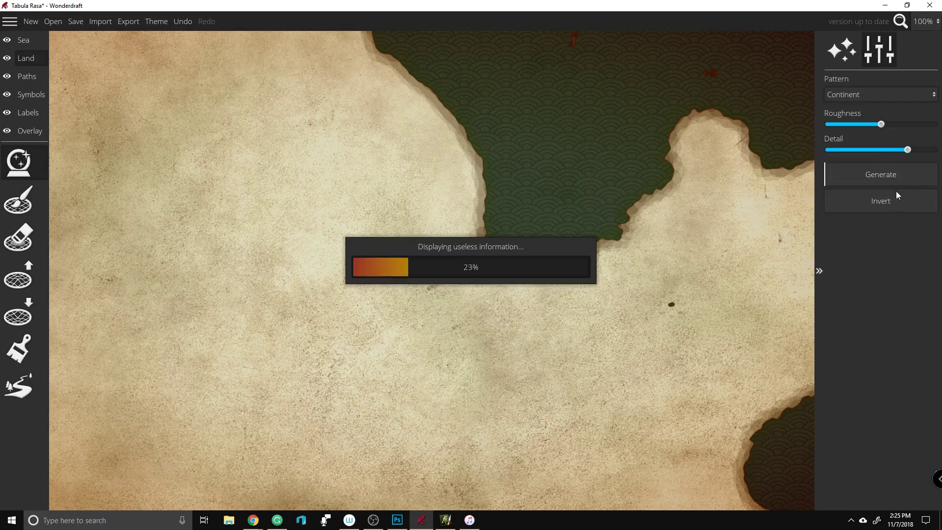
left_click(898, 95)
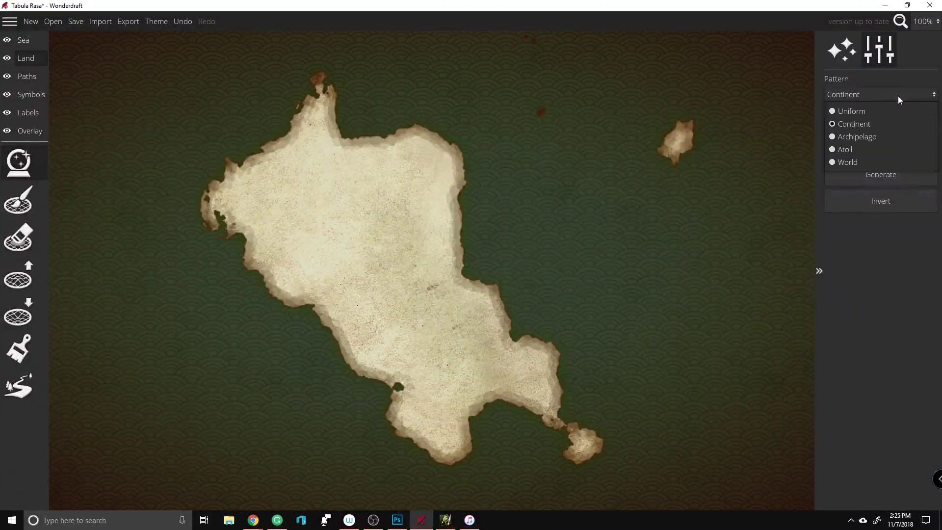
left_click(878, 137)
left_click(881, 175)
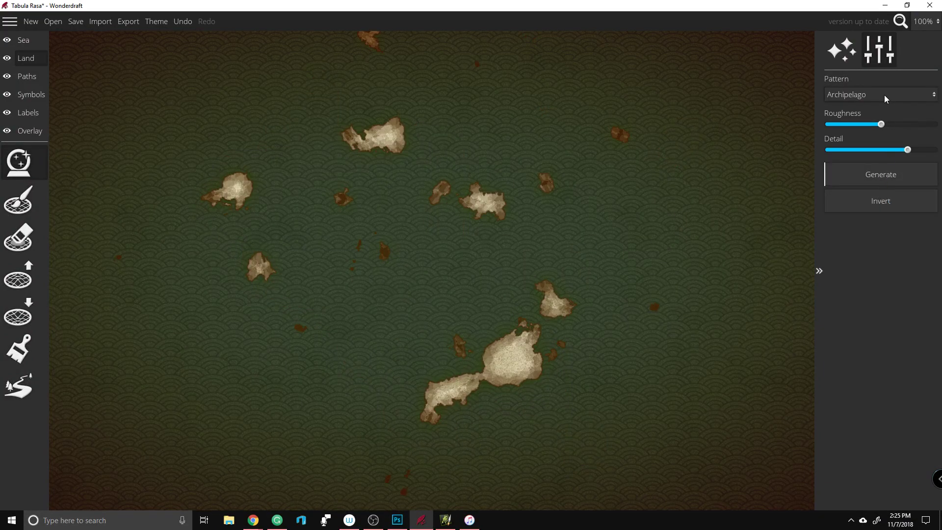
Step: Generate a landmass with the Atoll pattern and replace it with one using the World pattern
left_click(884, 95)
left_click(855, 150)
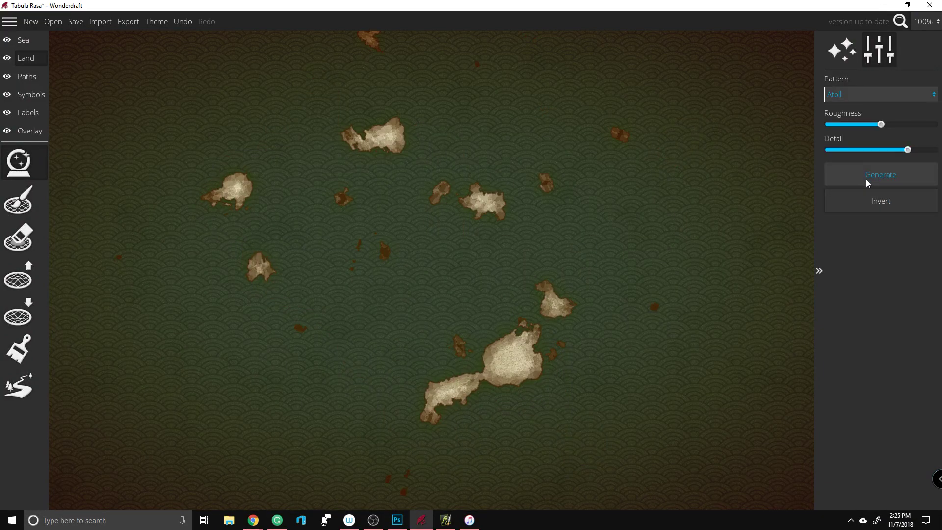
left_click(866, 178)
left_click(876, 94)
left_click(850, 164)
left_click(863, 175)
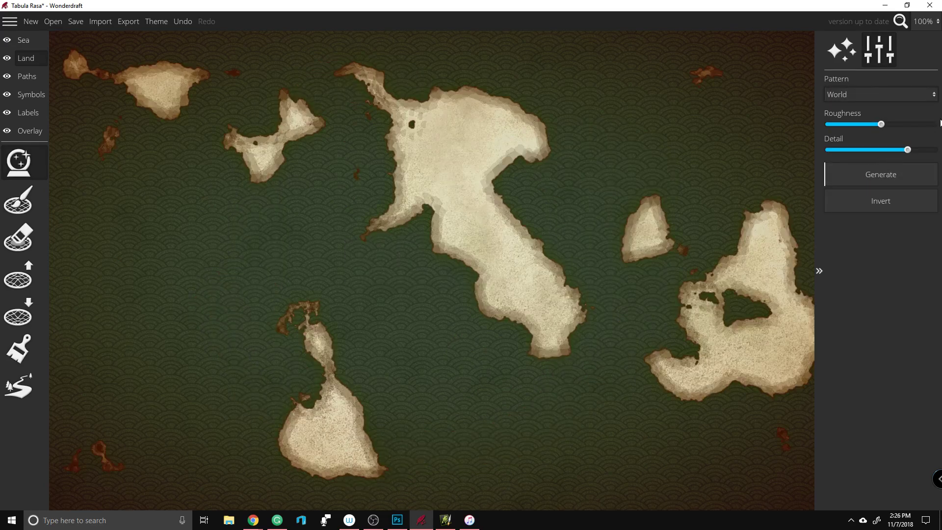
left_click(901, 95)
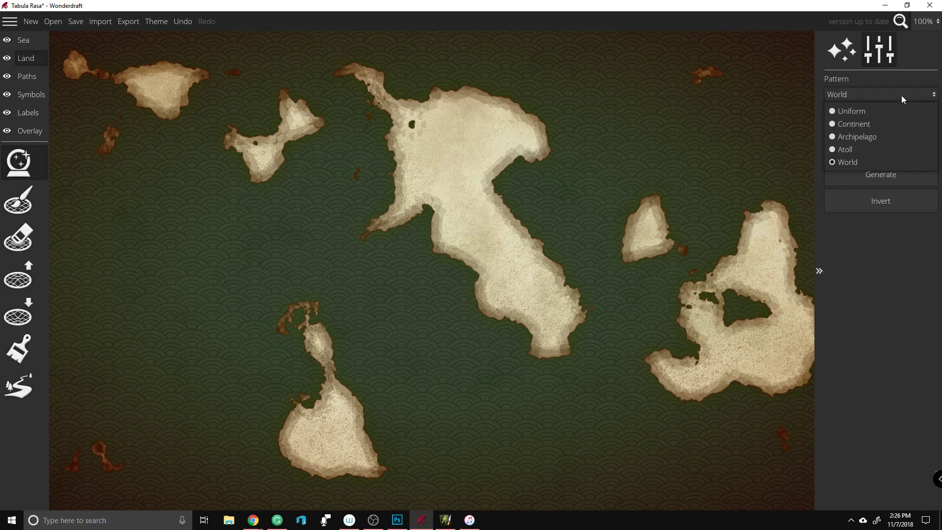
left_click(901, 95)
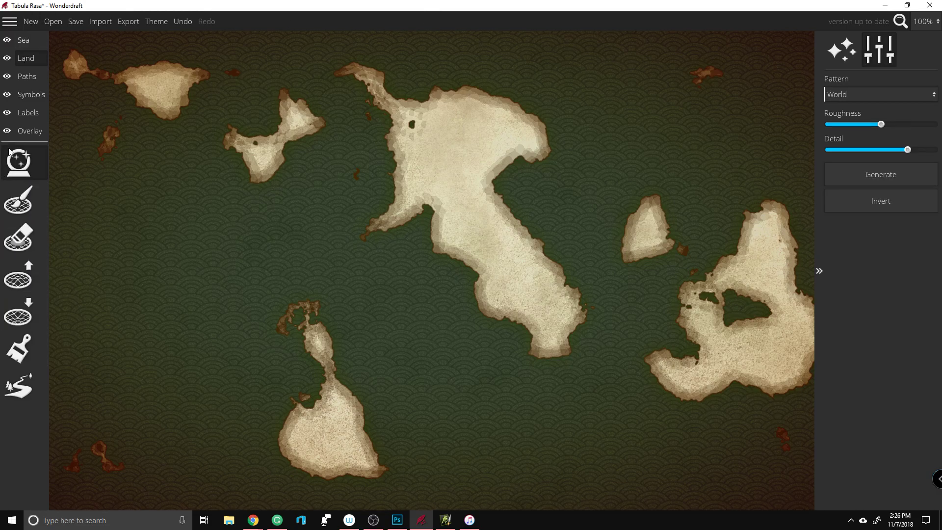
left_click(13, 277)
left_click(18, 317)
left_click(21, 350)
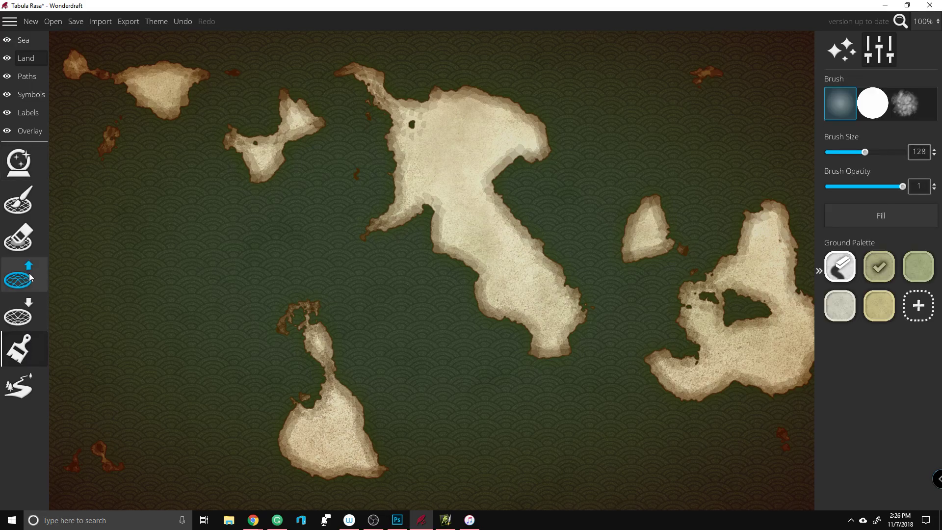
left_click(18, 200)
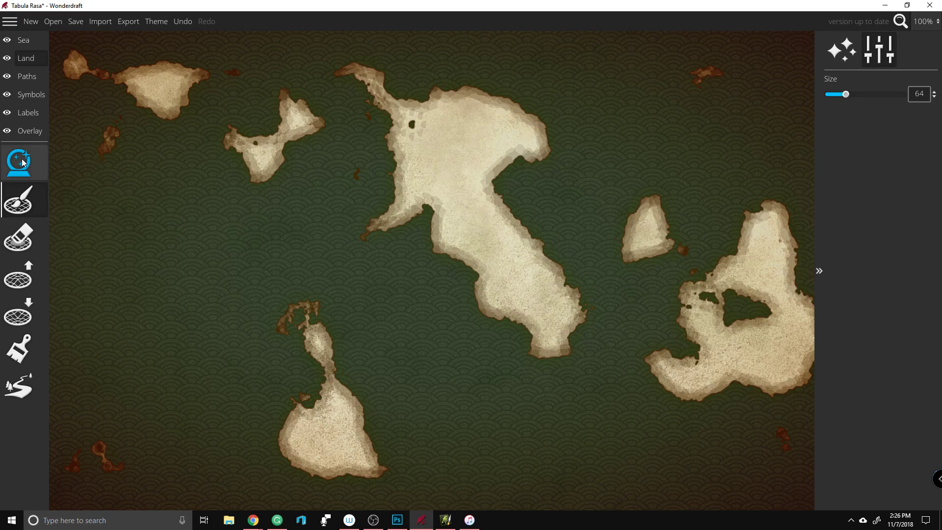
Step: Set the landmass pattern to Uniform, invert the existing land and sea, and regenerate the landmass twice
left_click(22, 162)
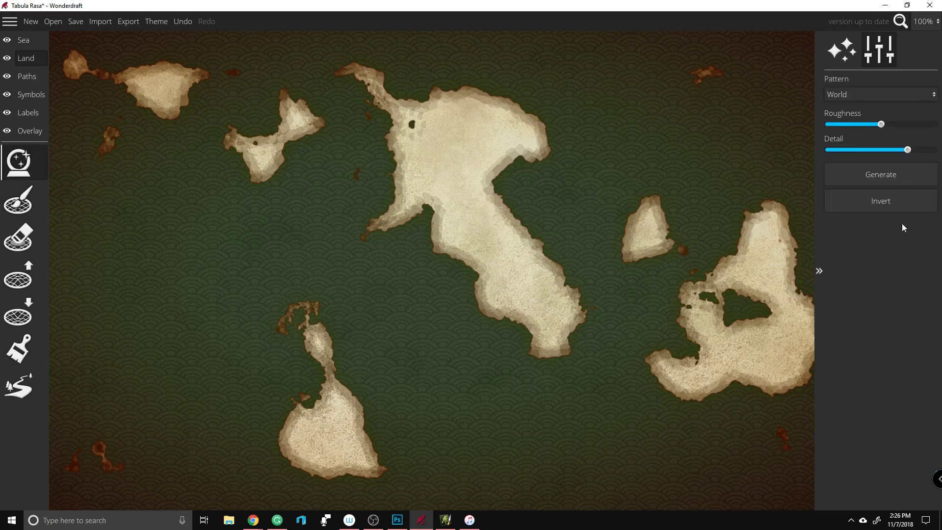
left_click(852, 93)
left_click(843, 117)
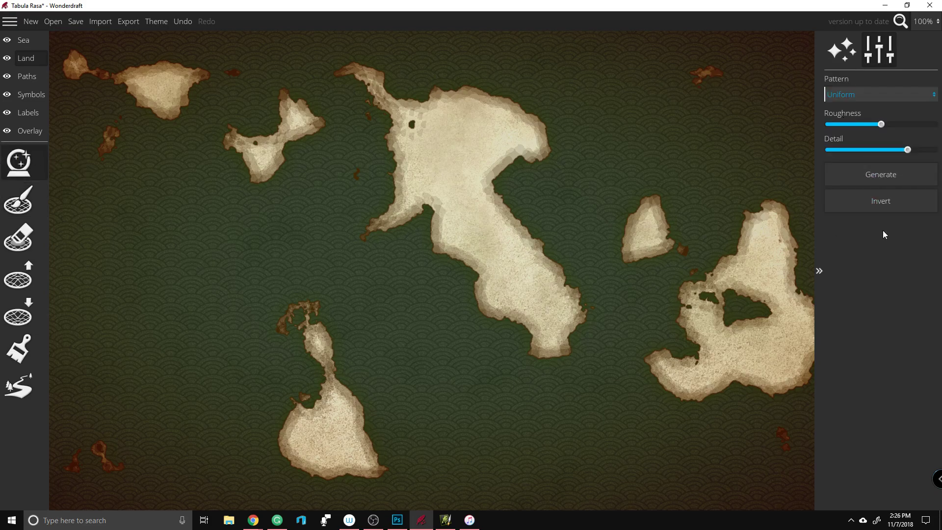
left_click(893, 195)
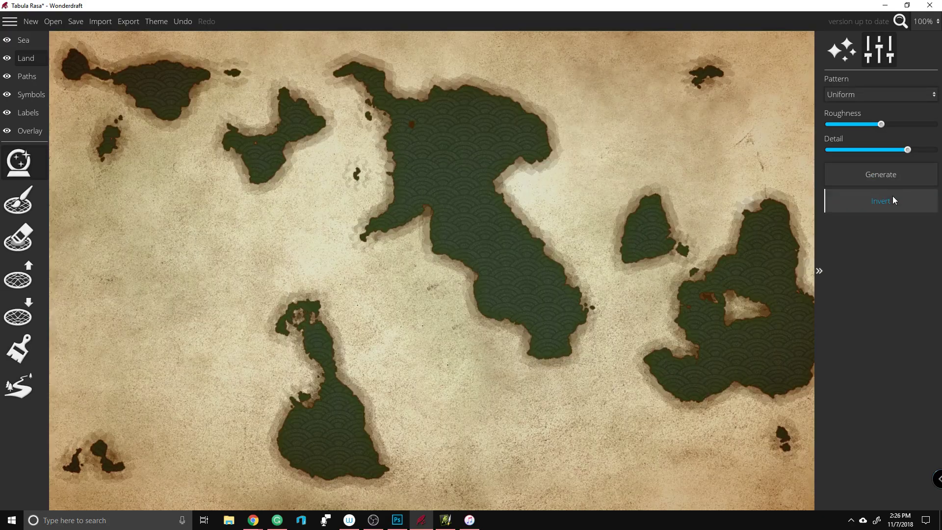
left_click(892, 174)
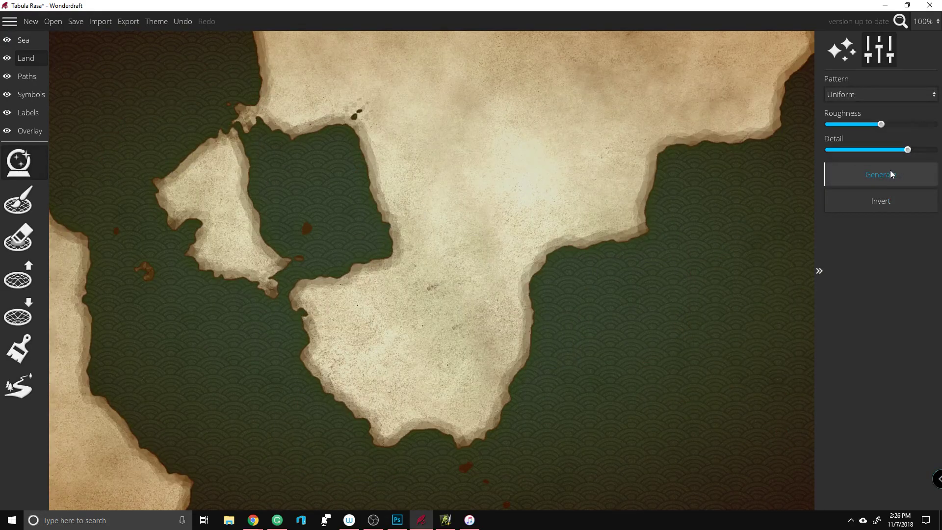
left_click(890, 174)
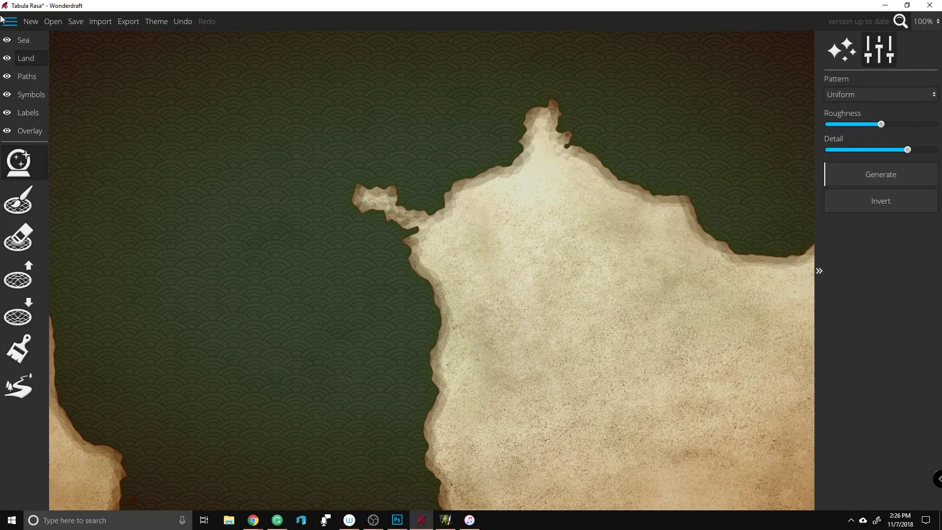
Step: Lower the sea's water level, coastal FX distance and vignette strength, and slightly raise the landmass outline blend
left_click(29, 21)
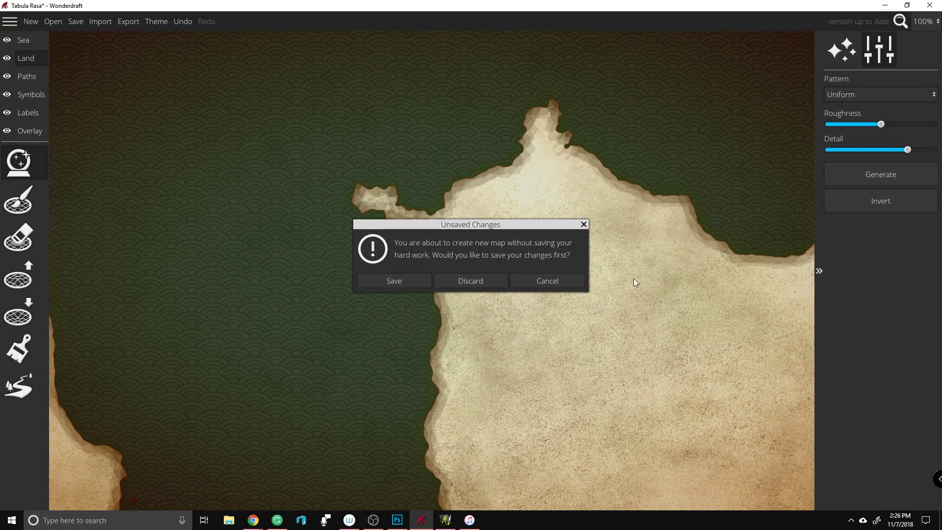
left_click(546, 278)
left_click(28, 45)
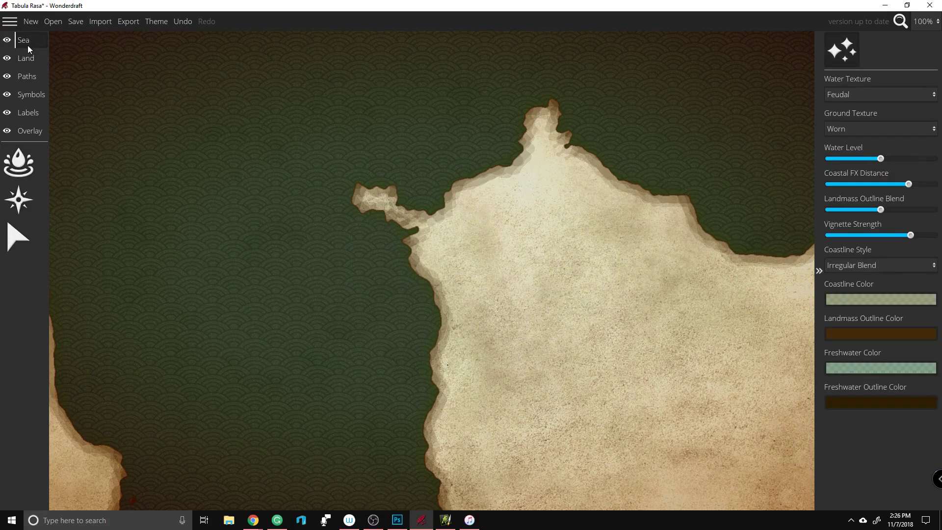
mouse_move(881, 157)
left_mouse_down()
mouse_move(911, 166)
mouse_move(861, 169)
mouse_move(891, 171)
mouse_move(856, 173)
mouse_move(888, 174)
mouse_move(874, 175)
mouse_move(894, 184)
mouse_move(856, 186)
mouse_move(930, 184)
mouse_move(900, 187)
left_mouse_up()
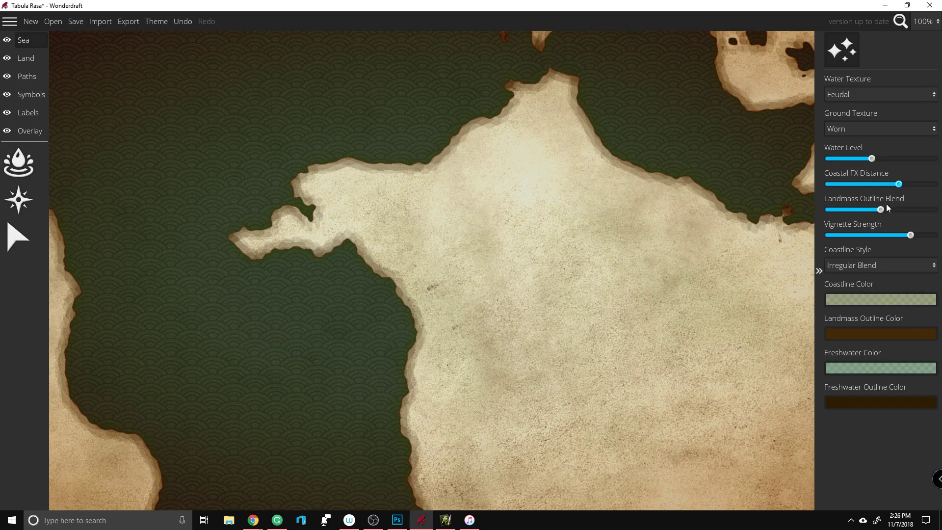
left_click_drag(883, 210, 867, 235)
Step: Change the freshwater color to a translucent dark purple, hex 8b1c0c49
left_click(836, 369)
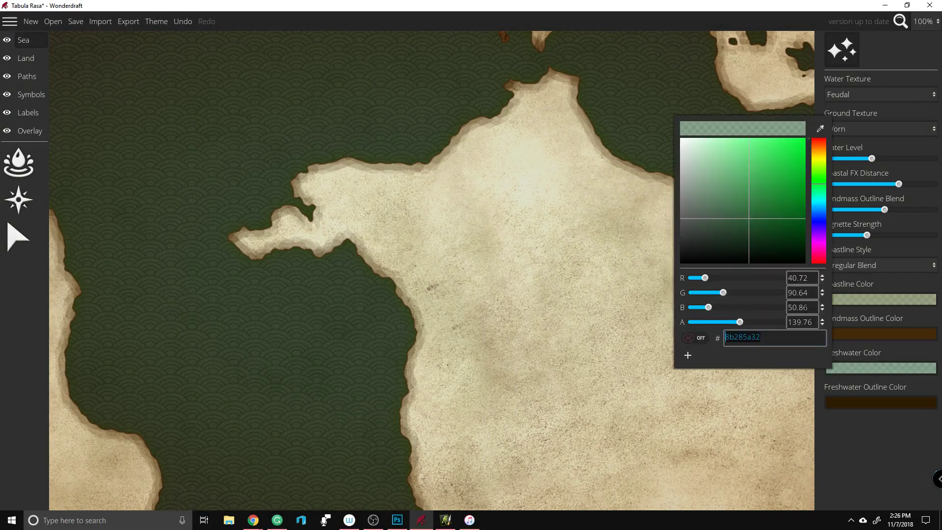
left_click_drag(818, 216, 783, 227)
left_click(872, 362)
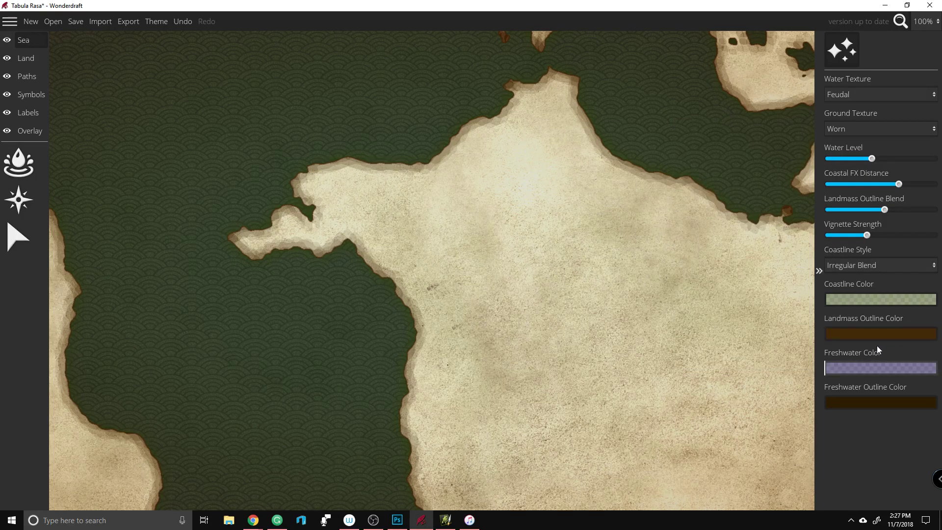
left_click(874, 365)
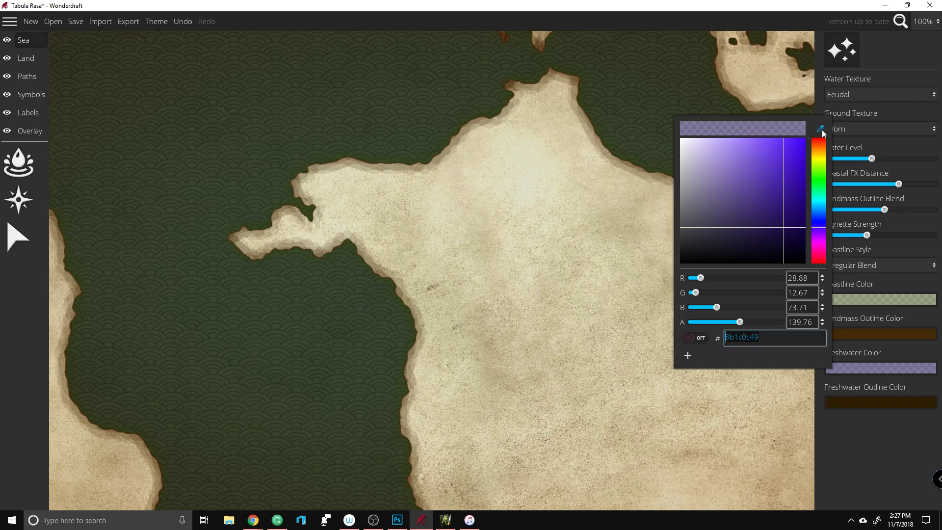
Step: Try the Paper water texture on the sea and replace it with Black & White
left_click(883, 99)
left_click(874, 134)
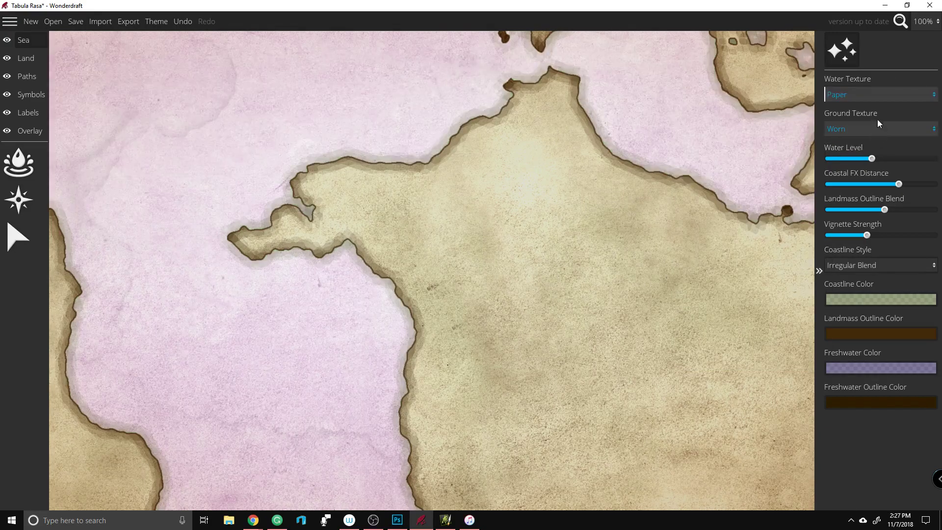
left_click(878, 95)
left_click(859, 117)
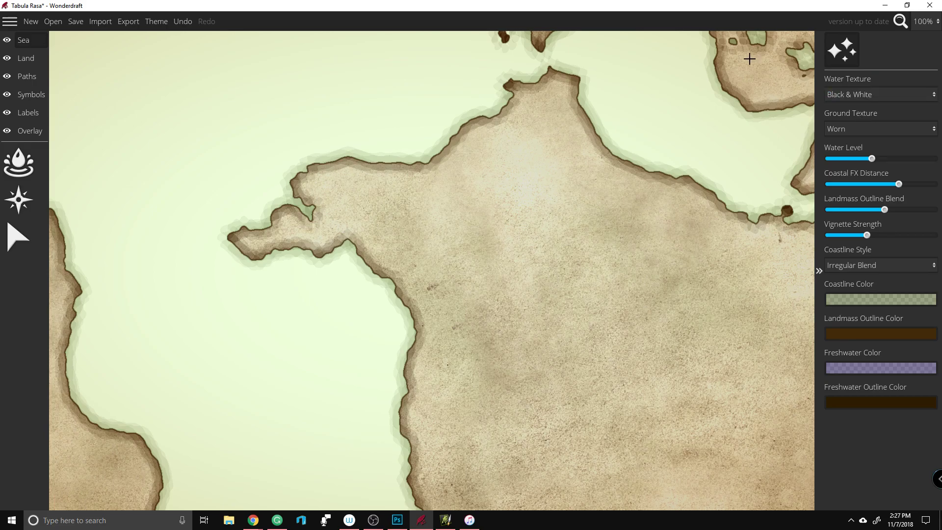
Step: Set the water texture of the open map to Feudal
left_click(857, 97)
left_click(861, 129)
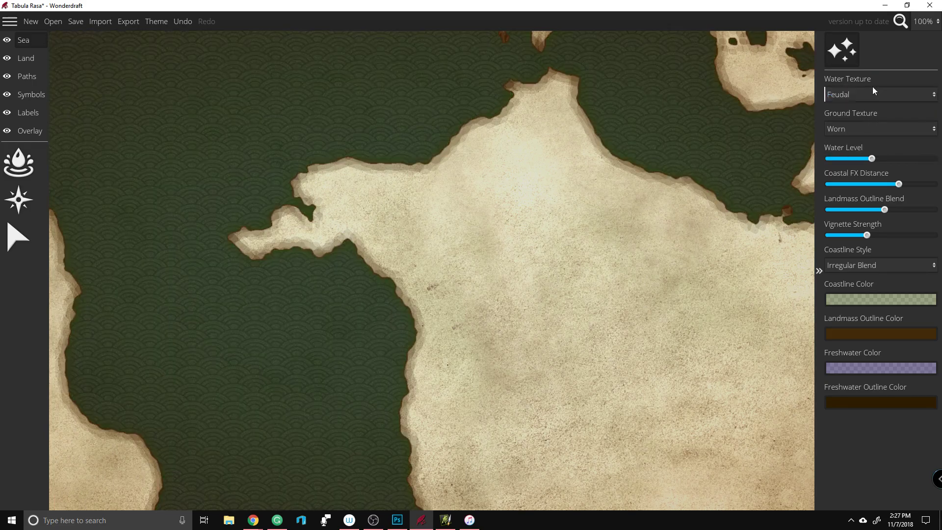
Step: Discard the current map and create a new 1915 x 1080 px map with the Eastward theme
left_click(31, 22)
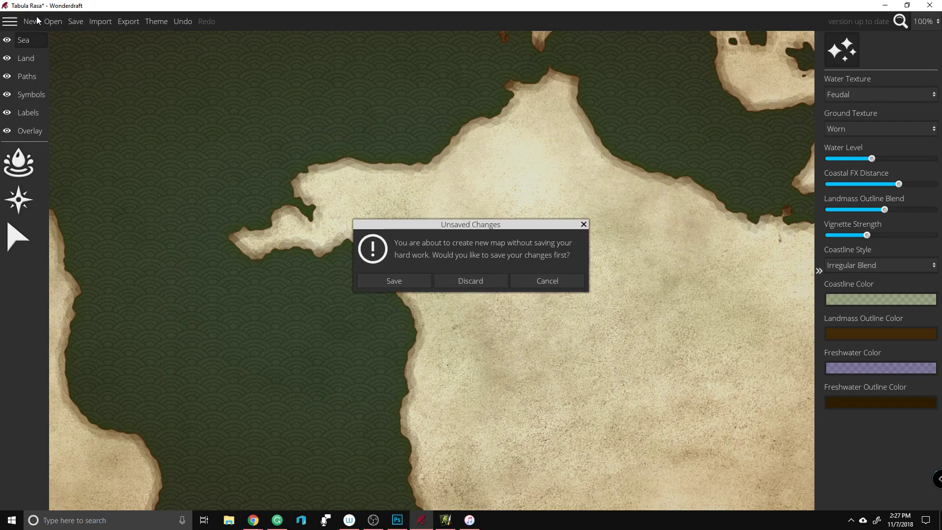
left_click(478, 284)
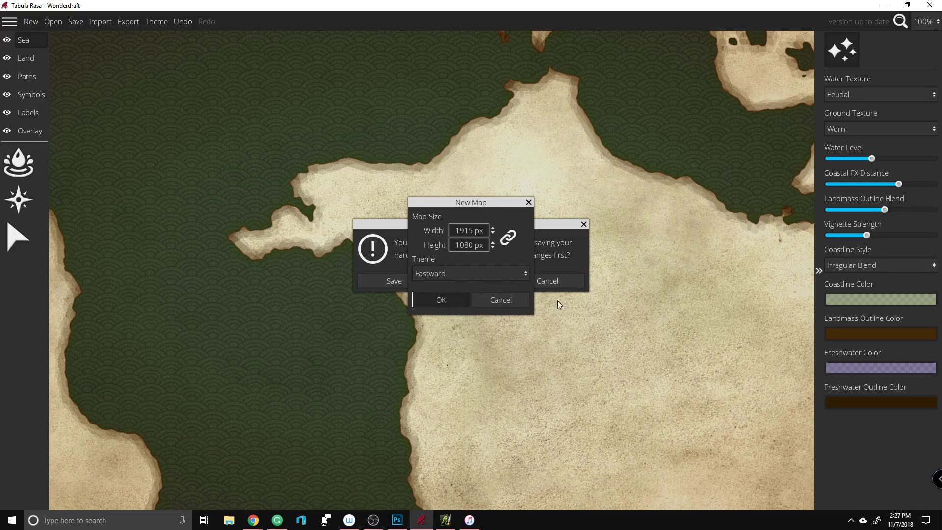
left_click(441, 300)
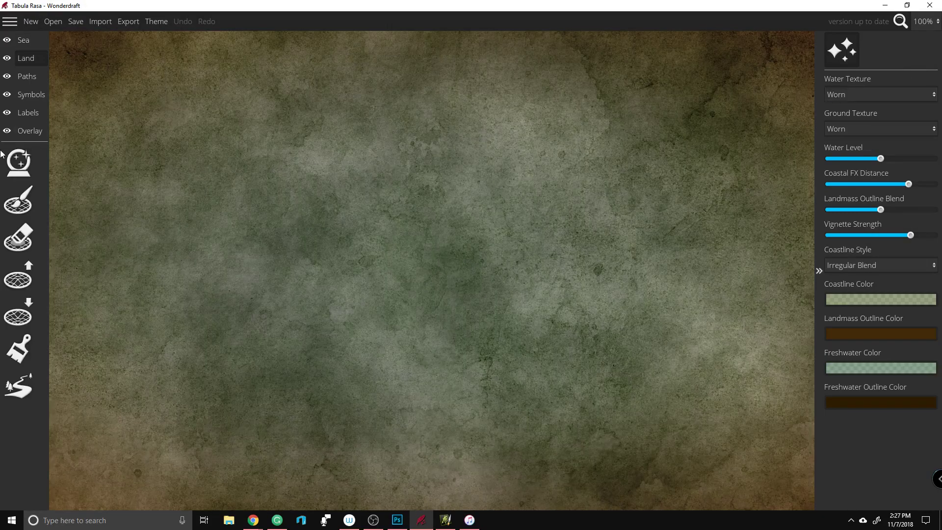
Step: Try the Paper water texture on the blank map and settle on Feudal
left_click(856, 93)
left_click(851, 136)
left_click(862, 97)
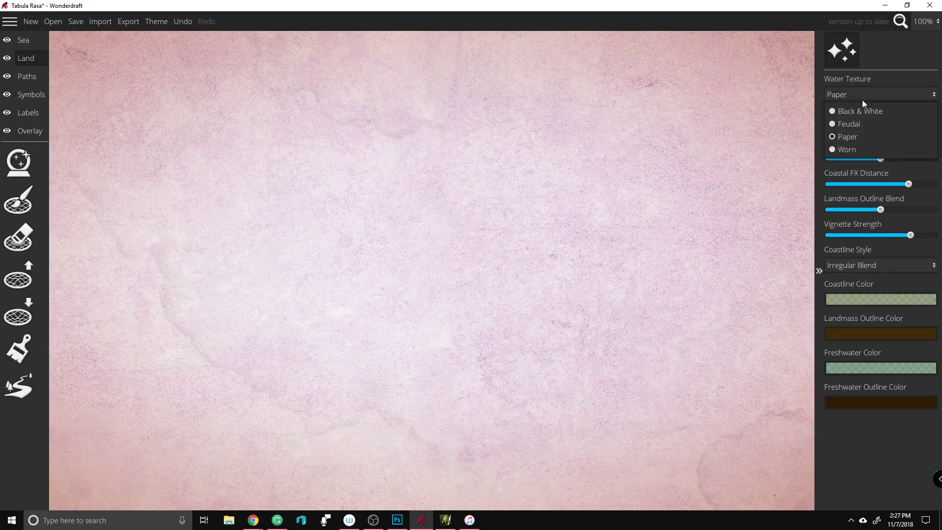
left_click(862, 124)
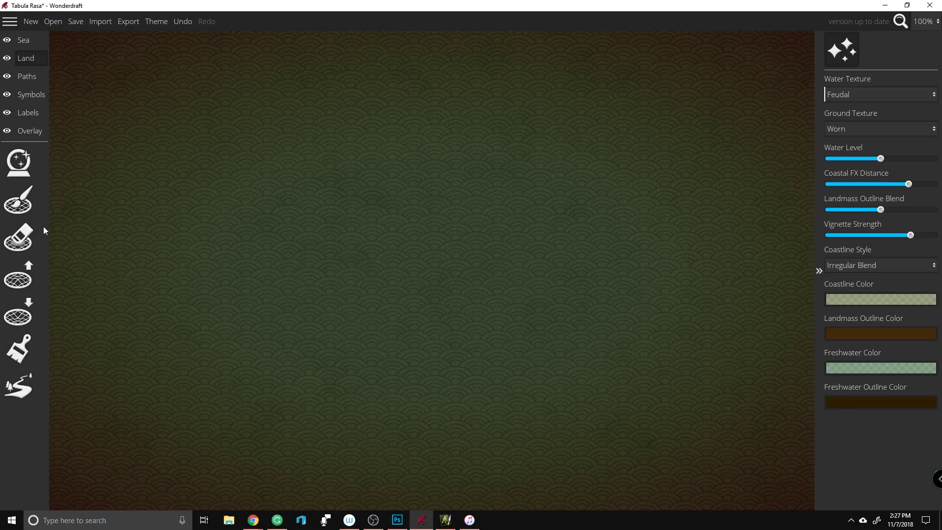
Step: Place a round dab of land near the middle of the map with the Landmass Brush at size 64
left_click(26, 208)
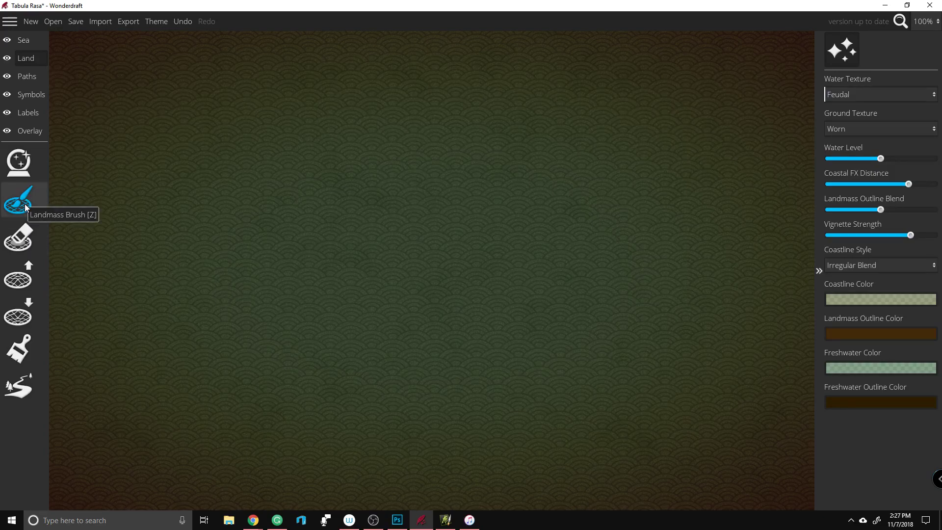
left_click(26, 208)
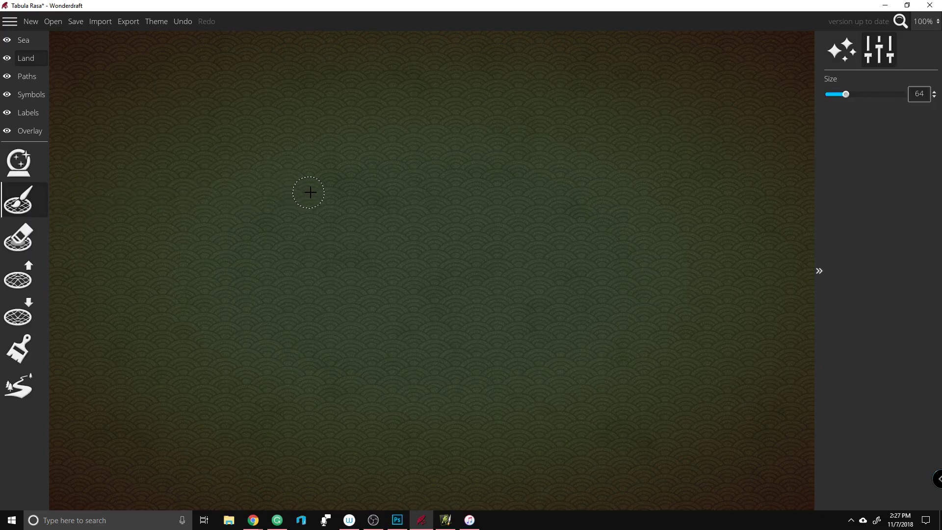
left_click(880, 55)
left_click(878, 51)
left_click(440, 251)
Step: With brush size 41, paint a winding coastline from the dab to the map's southern edge and fill a patch of land there
left_click_drag(845, 95, 839, 94)
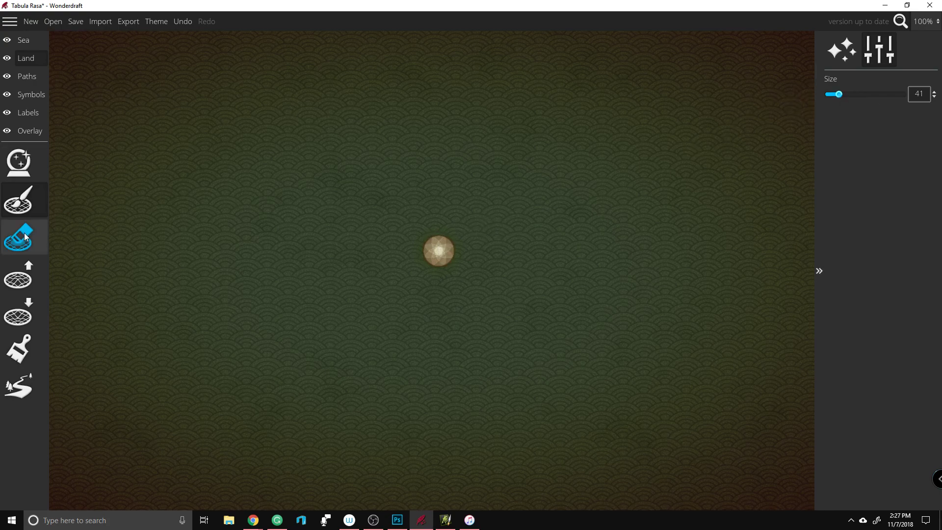
mouse_move(437, 249)
left_mouse_down()
mouse_move(344, 302)
mouse_move(366, 290)
mouse_move(418, 292)
mouse_move(434, 296)
mouse_move(442, 315)
mouse_move(472, 324)
mouse_move(471, 338)
mouse_move(442, 357)
mouse_move(437, 396)
mouse_move(507, 471)
mouse_move(512, 506)
left_mouse_up()
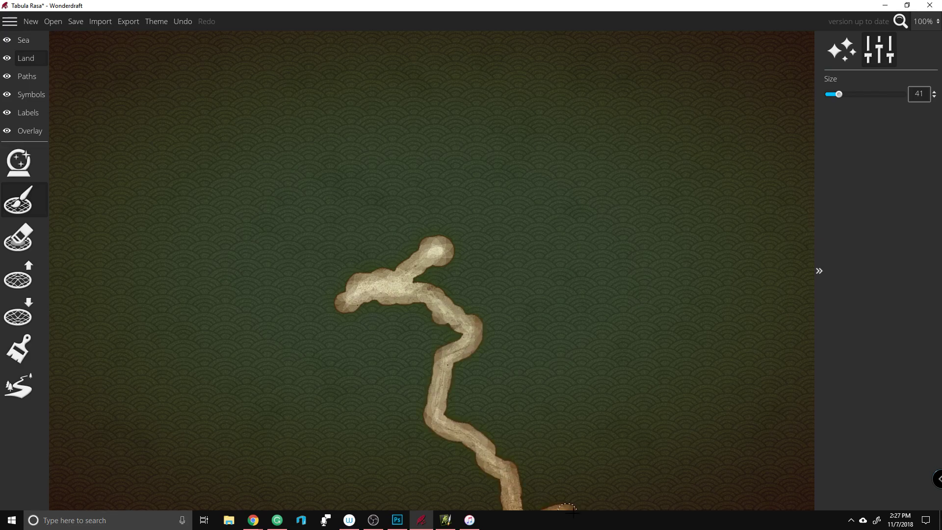
left_click_drag(569, 510, 670, 505)
mouse_move(609, 505)
left_mouse_down()
mouse_move(574, 464)
mouse_move(538, 448)
mouse_move(537, 473)
mouse_move(559, 486)
mouse_move(572, 475)
left_mouse_up()
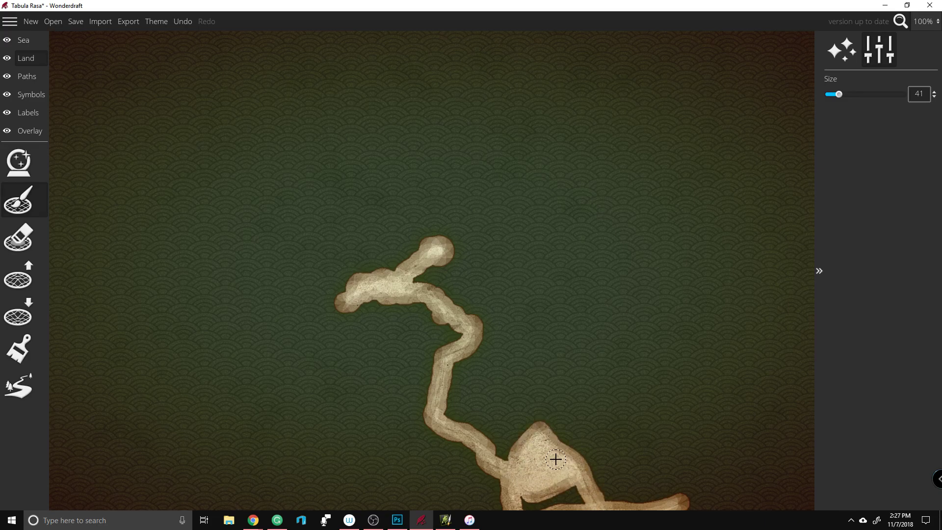
mouse_move(558, 490)
left_mouse_down()
mouse_move(523, 496)
mouse_move(551, 500)
mouse_move(574, 489)
left_mouse_up()
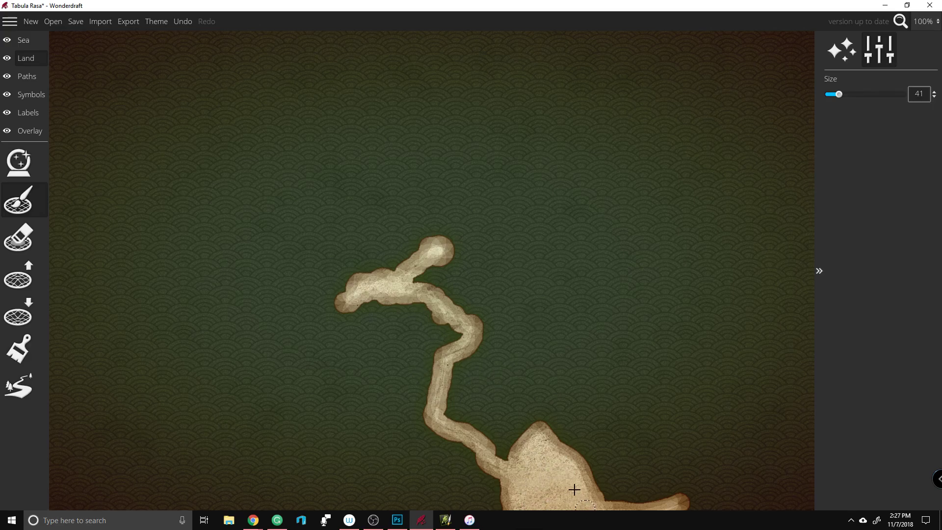
Step: Extend the coastline north to the map's upper edge and paint a filled landmass at the western edge
mouse_move(436, 228)
left_mouse_down()
mouse_move(438, 203)
mouse_move(403, 159)
mouse_move(403, 133)
mouse_move(506, 65)
mouse_move(524, 12)
left_mouse_up()
mouse_move(457, 123)
left_mouse_down()
mouse_move(425, 122)
mouse_move(421, 169)
mouse_move(449, 211)
left_mouse_up()
left_click_drag(191, 293, 50, 272)
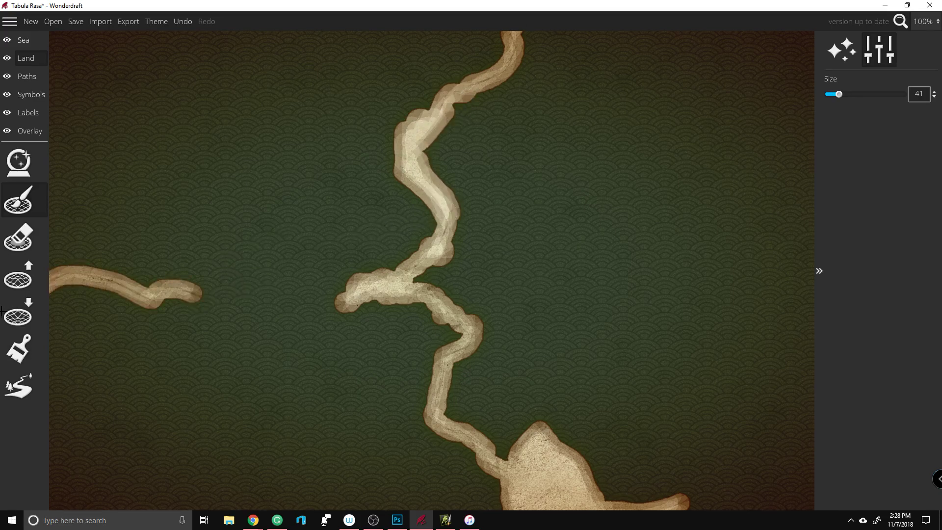
mouse_move(50, 379)
left_mouse_down()
mouse_move(95, 382)
mouse_move(197, 324)
mouse_move(179, 309)
mouse_move(175, 385)
mouse_move(170, 336)
mouse_move(141, 309)
mouse_move(116, 388)
mouse_move(98, 289)
mouse_move(103, 374)
mouse_move(86, 351)
mouse_move(72, 385)
left_mouse_up()
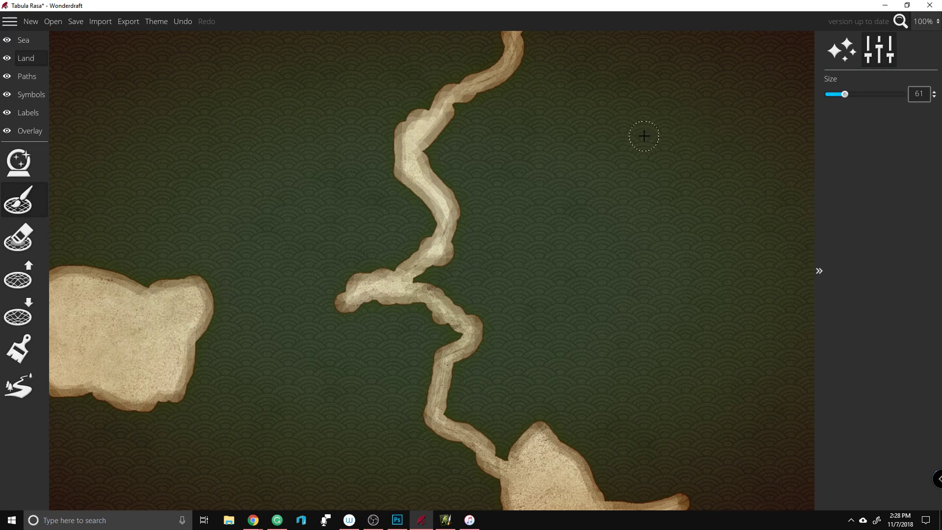
Step: Paint the continent's eastern coastline with brush size 61 and fill its interior with brush size 172
mouse_move(632, 221)
left_mouse_down()
mouse_move(634, 278)
mouse_move(817, 407)
left_mouse_up()
mouse_move(647, 183)
left_mouse_down()
mouse_move(848, 28)
mouse_move(529, 20)
mouse_move(474, 110)
mouse_move(473, 187)
mouse_move(444, 238)
mouse_move(520, 169)
left_mouse_up()
left_click_drag(849, 89, 882, 92)
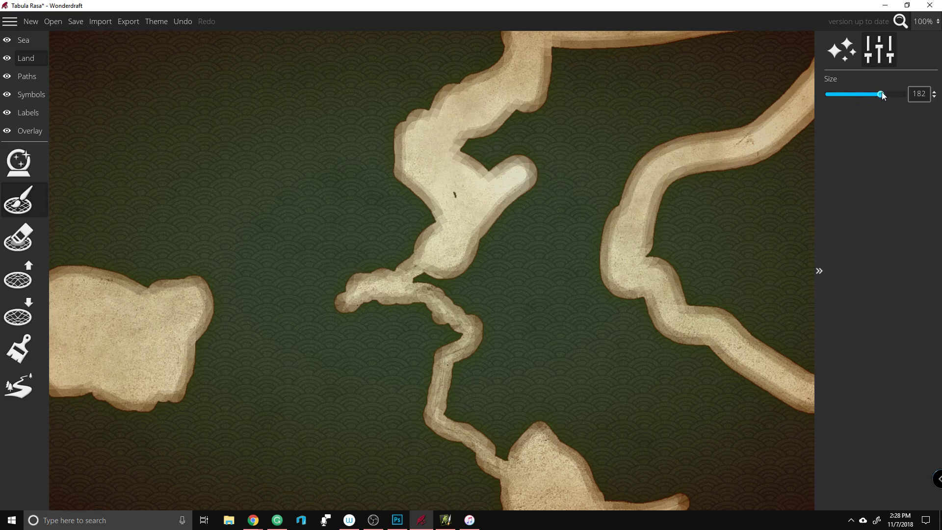
mouse_move(584, 112)
left_mouse_down()
mouse_move(602, 43)
mouse_move(570, 59)
mouse_move(670, 74)
mouse_move(688, 95)
mouse_move(673, 108)
mouse_move(819, 20)
left_mouse_up()
mouse_move(601, 157)
left_mouse_down()
mouse_move(491, 155)
mouse_move(504, 187)
mouse_move(485, 272)
mouse_move(451, 275)
mouse_move(494, 342)
mouse_move(485, 394)
mouse_move(529, 448)
mouse_move(615, 484)
mouse_move(785, 517)
mouse_move(860, 505)
mouse_move(800, 433)
mouse_move(841, 433)
mouse_move(747, 421)
mouse_move(643, 308)
mouse_move(611, 221)
mouse_move(565, 265)
mouse_move(558, 370)
mouse_move(669, 450)
mouse_move(668, 408)
mouse_move(595, 355)
left_mouse_up()
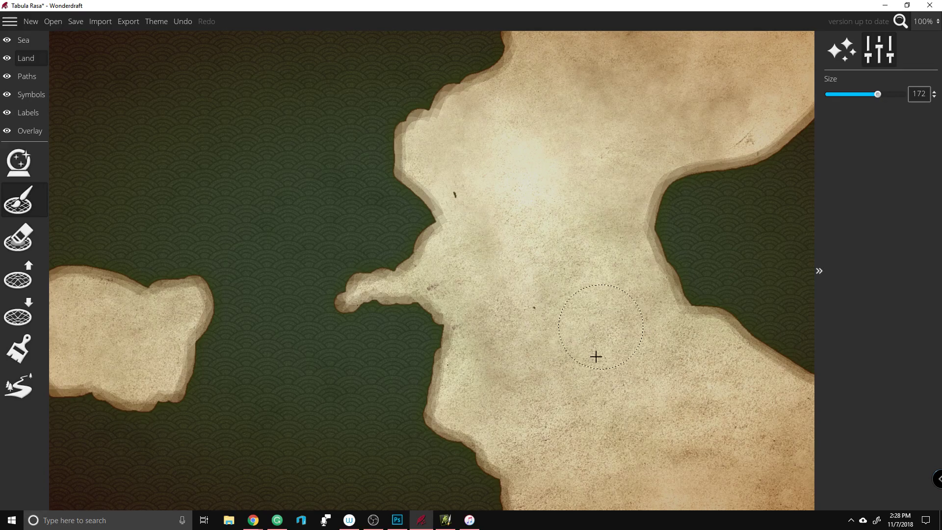
Step: Enlarge the western landmass along the map edge and widen the continent's northern coast with the size 172 brush
mouse_move(99, 307)
left_mouse_down()
mouse_move(85, 278)
mouse_move(54, 269)
left_mouse_up()
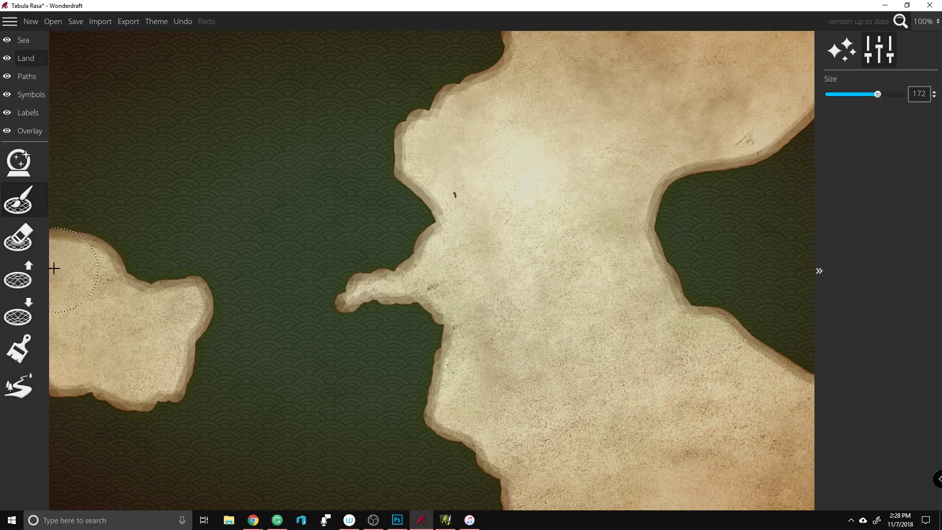
left_click_drag(15, 373, 97, 362)
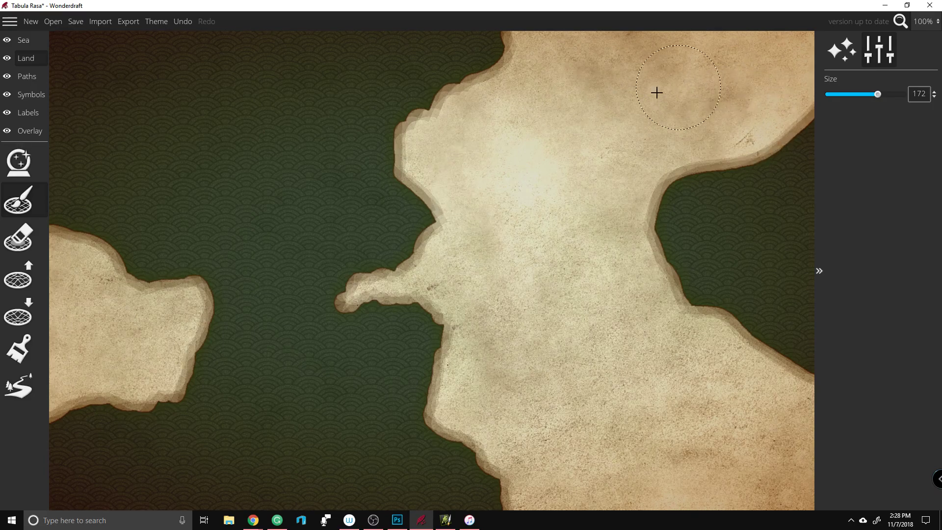
left_click_drag(670, 90, 527, 38)
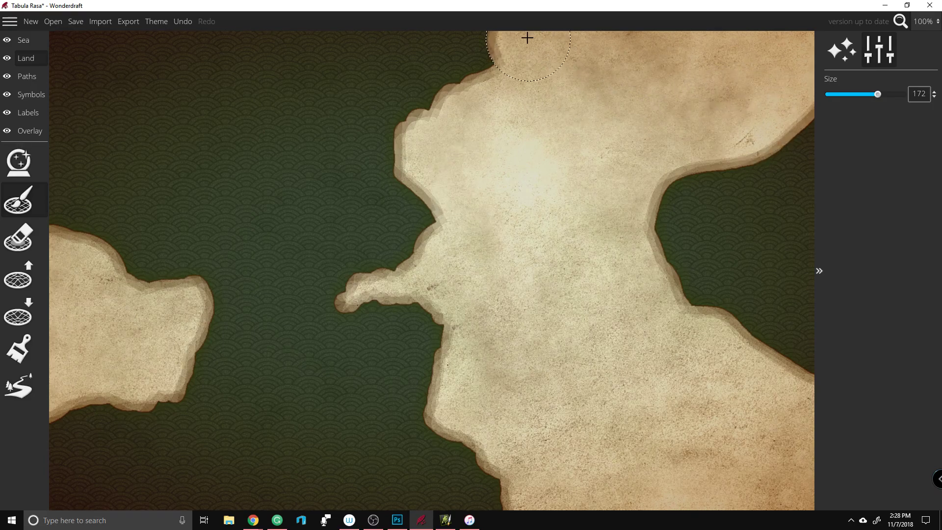
Step: Hide the settings and extend the western landmass, a broad northwestern peninsula and the continent's southeastern coast with the Landmass Brush
left_click(819, 271)
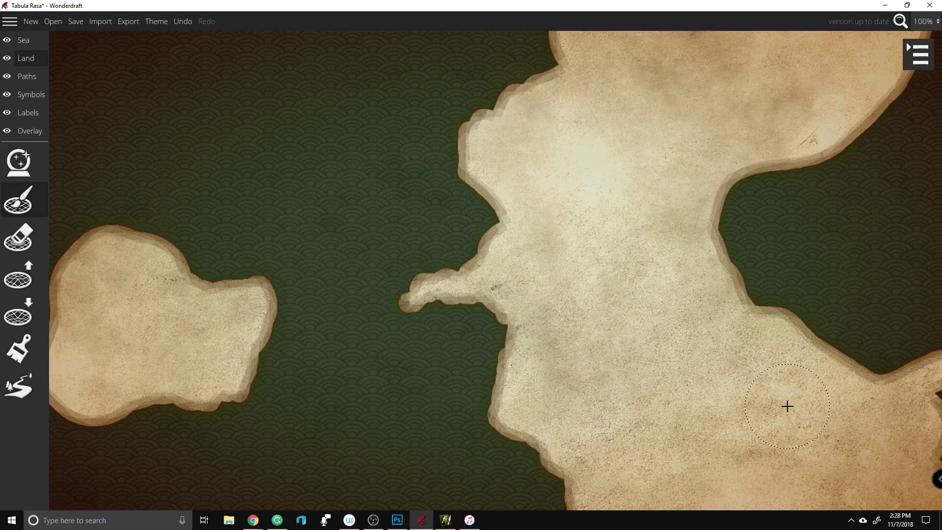
mouse_move(122, 298)
left_mouse_down()
mouse_move(57, 319)
mouse_move(63, 389)
mouse_move(135, 362)
mouse_move(152, 388)
left_mouse_up()
mouse_move(448, 126)
left_mouse_down()
mouse_move(477, 136)
mouse_move(391, 120)
mouse_move(396, 149)
mouse_move(563, 256)
mouse_move(475, 185)
mouse_move(420, 147)
left_mouse_up()
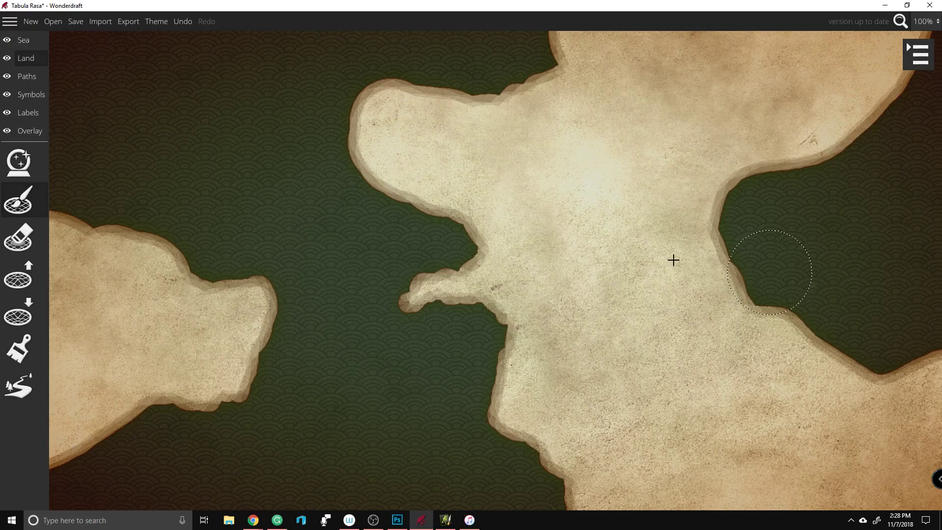
mouse_move(711, 355)
left_mouse_down()
mouse_move(803, 363)
mouse_move(810, 376)
mouse_move(832, 349)
mouse_move(838, 389)
mouse_move(902, 392)
mouse_move(911, 427)
left_mouse_up()
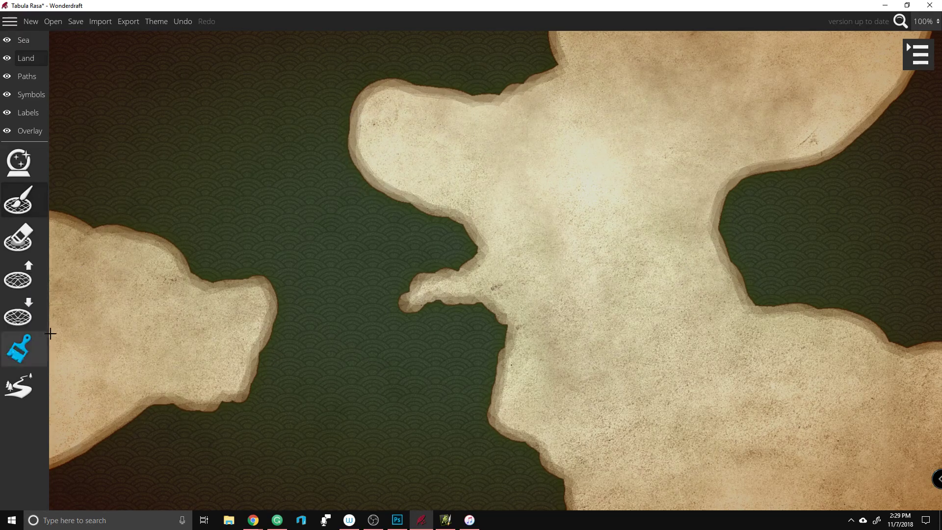
Step: Show the settings again and paint a narrow tip on the northwestern peninsula with brush size 53
left_click(913, 59)
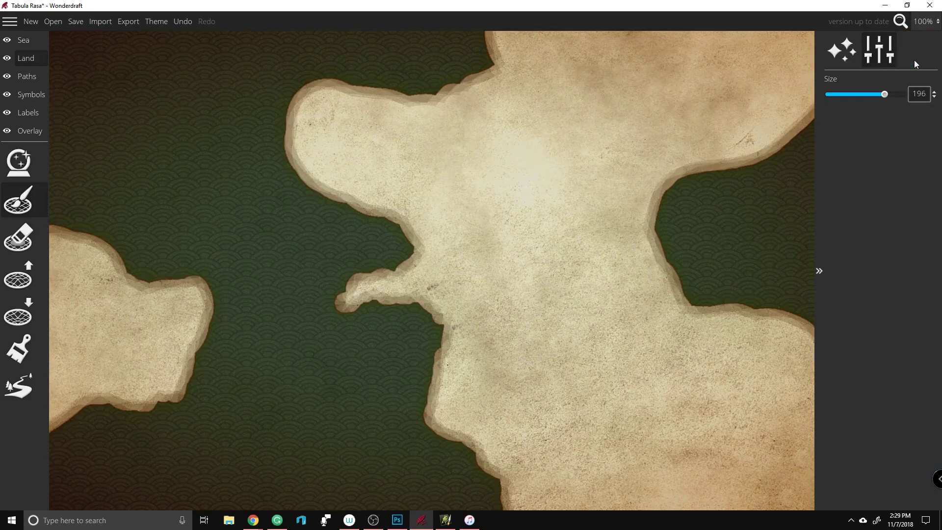
left_click_drag(883, 91, 855, 92)
mouse_move(298, 158)
left_mouse_down()
mouse_move(294, 116)
mouse_move(276, 83)
left_mouse_up()
left_click(318, 81)
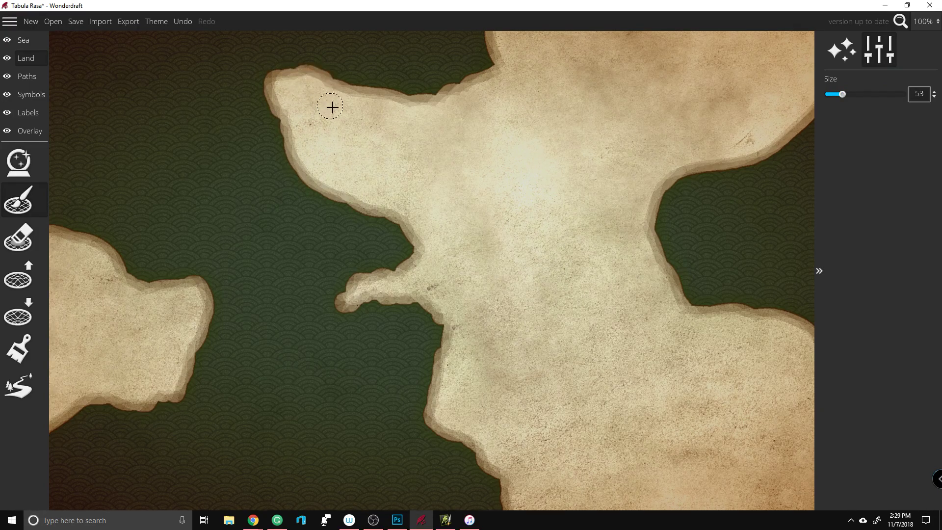
Step: Erase land along the southwestern side of the northwestern peninsula with a size 64 eraser
left_click(30, 245)
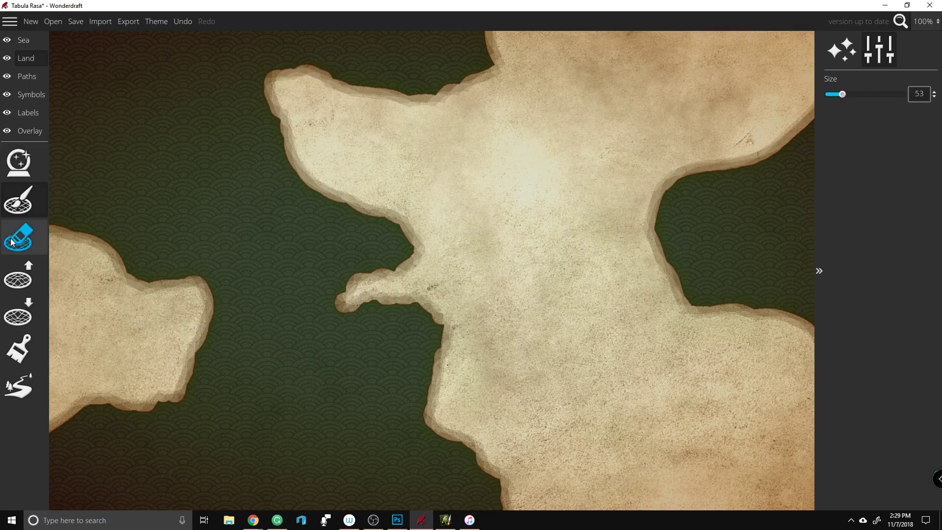
mouse_move(302, 193)
left_mouse_down()
mouse_move(323, 183)
mouse_move(338, 217)
left_mouse_up()
mouse_move(300, 188)
left_mouse_down()
mouse_move(274, 167)
mouse_move(263, 121)
left_mouse_up()
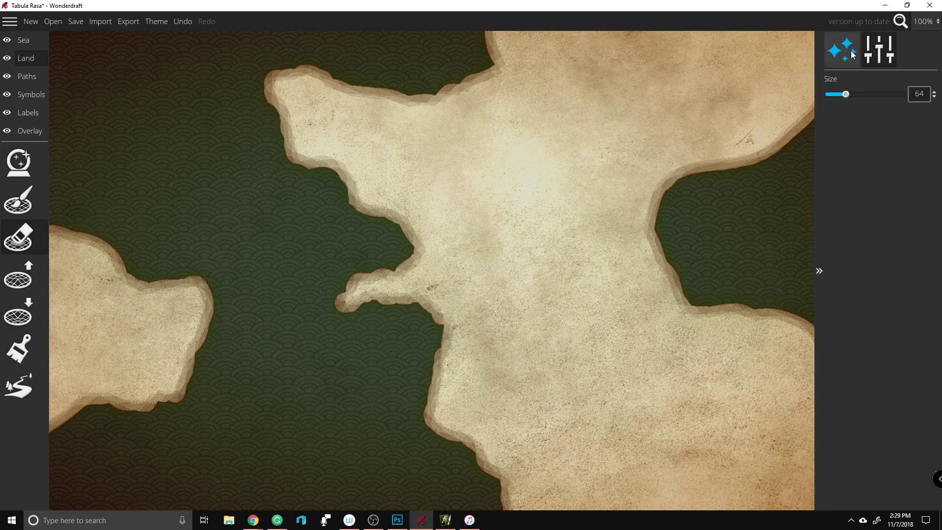
left_click(870, 51)
left_click(874, 55)
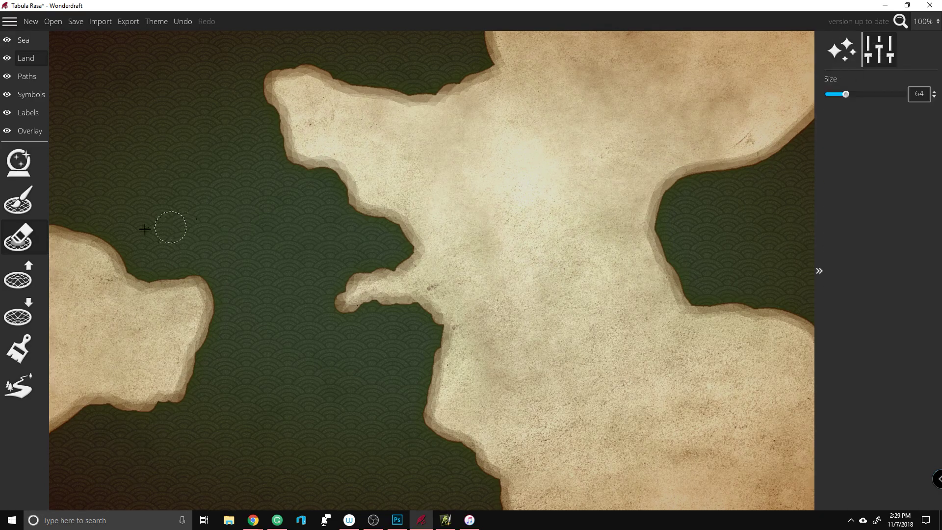
Step: Compare the Feudal and Paper ground textures and apply Feudal to the land
left_click(842, 50)
left_click(870, 128)
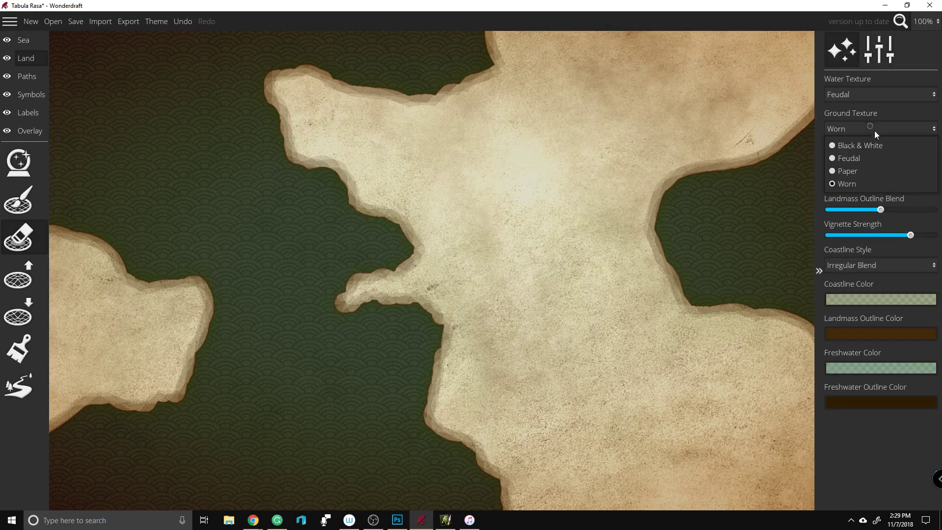
left_click(865, 160)
left_click(869, 128)
left_click(869, 171)
left_click(872, 131)
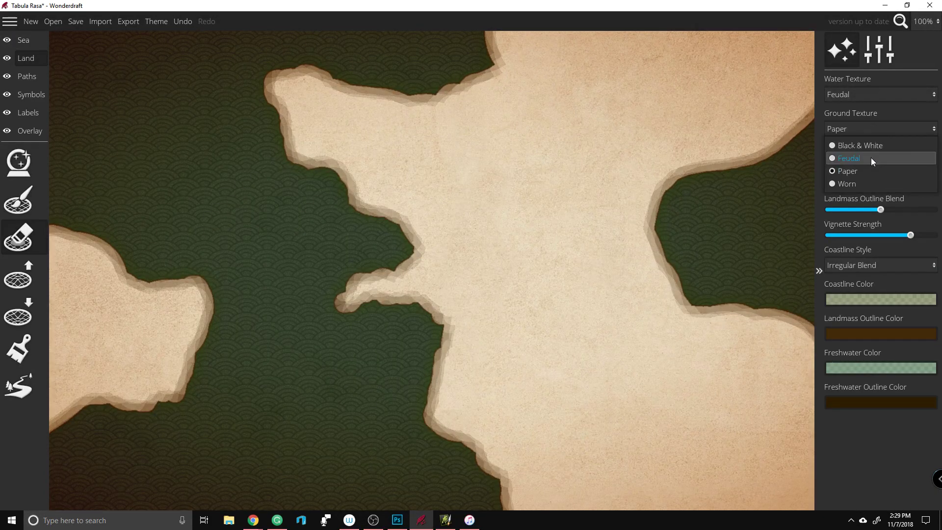
left_click(870, 158)
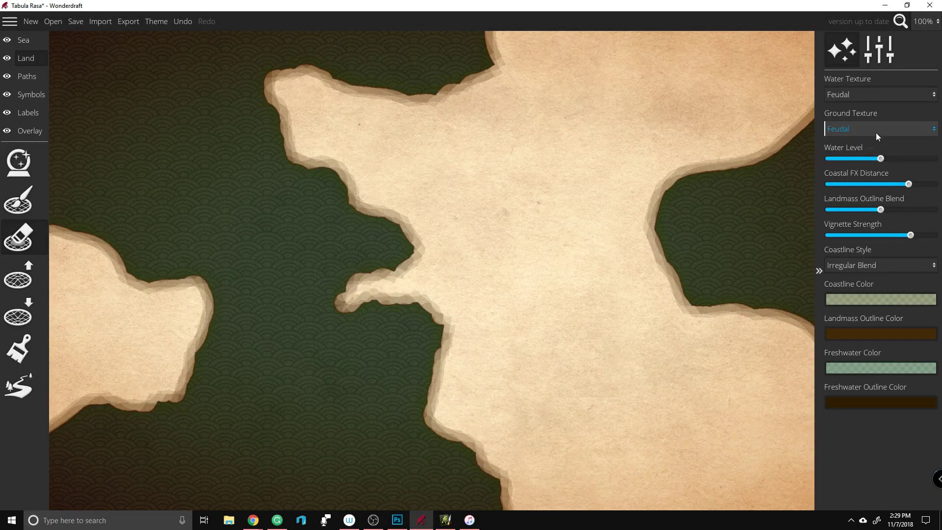
Step: Raise jagged land along the small western peninsula and southwestern coast with brush size 64 and roughness 1.69
left_click(34, 290)
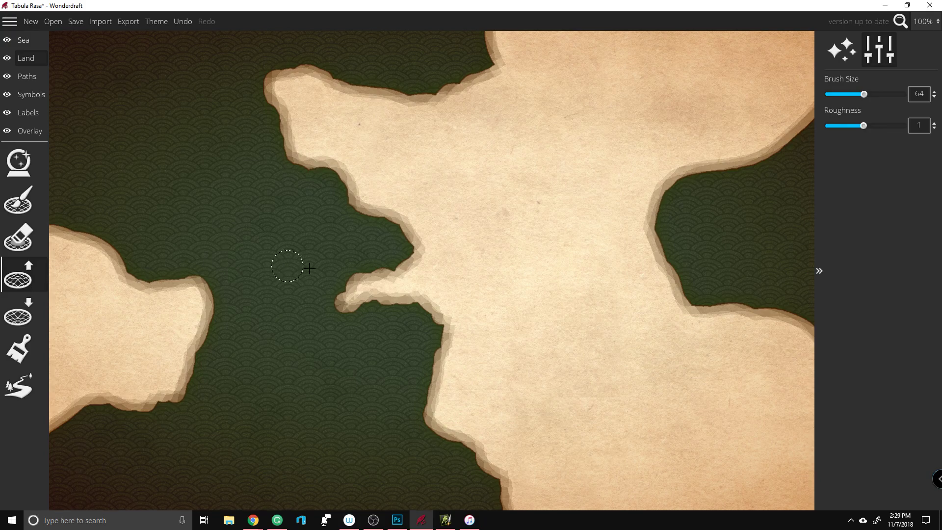
mouse_move(338, 264)
left_mouse_down()
mouse_move(359, 259)
mouse_move(430, 288)
mouse_move(413, 280)
mouse_move(388, 310)
mouse_move(418, 307)
mouse_move(449, 324)
mouse_move(418, 371)
left_mouse_up()
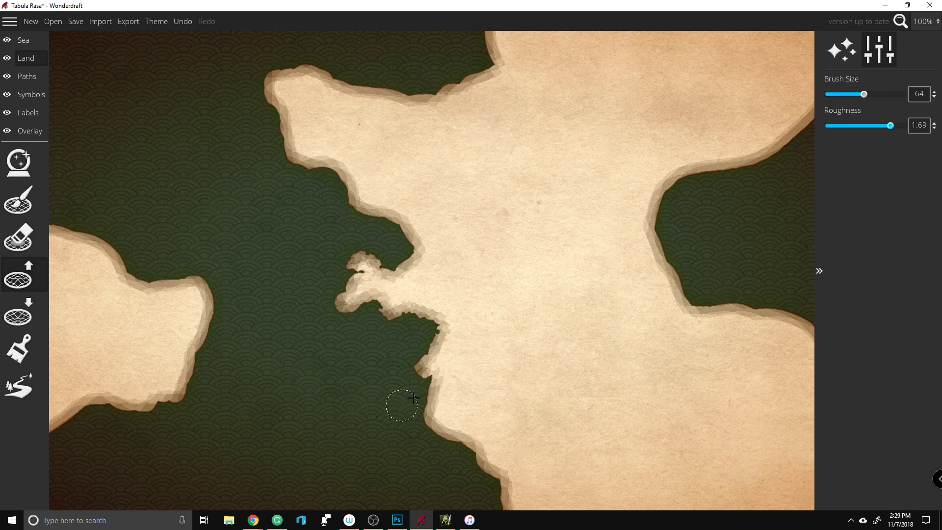
mouse_move(433, 375)
left_mouse_down()
mouse_move(386, 431)
mouse_move(443, 421)
mouse_move(420, 429)
mouse_move(426, 407)
mouse_move(505, 503)
mouse_move(487, 464)
mouse_move(469, 493)
mouse_move(599, 484)
mouse_move(687, 337)
mouse_move(471, 446)
mouse_move(496, 482)
mouse_move(484, 496)
mouse_move(571, 444)
left_mouse_up()
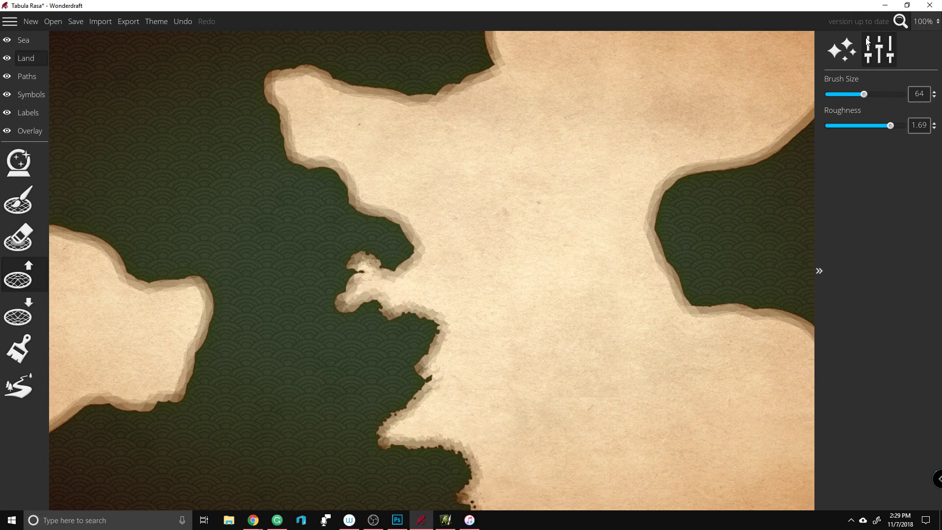
Step: Raise rough land around the eastern bay, adding a narrow spit, with brush size 83 and roughness 1.27
left_click(890, 122)
left_click_drag(865, 94, 876, 94)
mouse_move(716, 170)
left_mouse_down()
mouse_move(652, 217)
mouse_move(684, 177)
mouse_move(746, 202)
mouse_move(748, 156)
mouse_move(728, 167)
mouse_move(759, 171)
mouse_move(793, 127)
mouse_move(662, 216)
mouse_move(702, 311)
mouse_move(849, 311)
mouse_move(785, 334)
mouse_move(754, 283)
mouse_move(736, 299)
mouse_move(750, 297)
mouse_move(702, 300)
mouse_move(771, 327)
left_mouse_up()
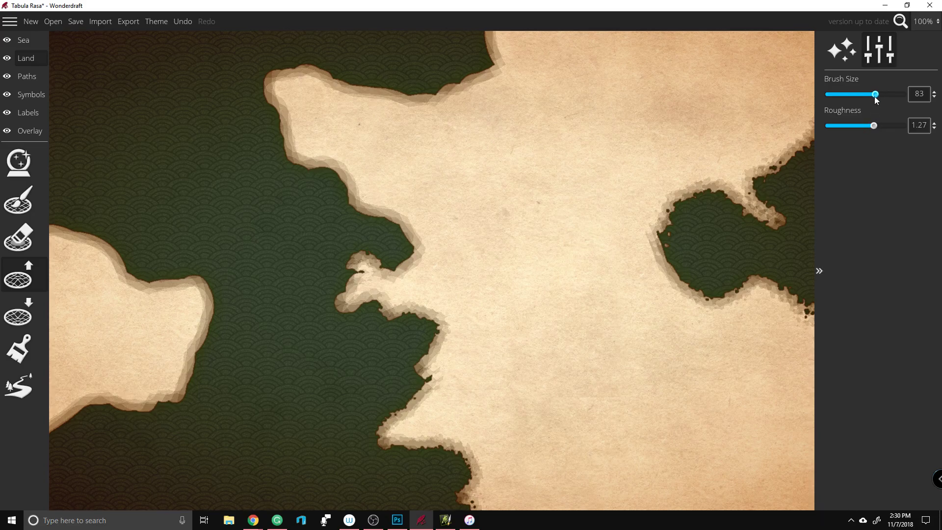
Step: Raise rough coastline around the northwestern peninsula and northern coast with brush size 115
left_click_drag(876, 97, 895, 95)
mouse_move(492, 78)
left_mouse_down()
mouse_move(378, 81)
mouse_move(316, 66)
mouse_move(228, 134)
mouse_move(295, 159)
mouse_move(255, 132)
mouse_move(359, 168)
mouse_move(657, 84)
left_mouse_up()
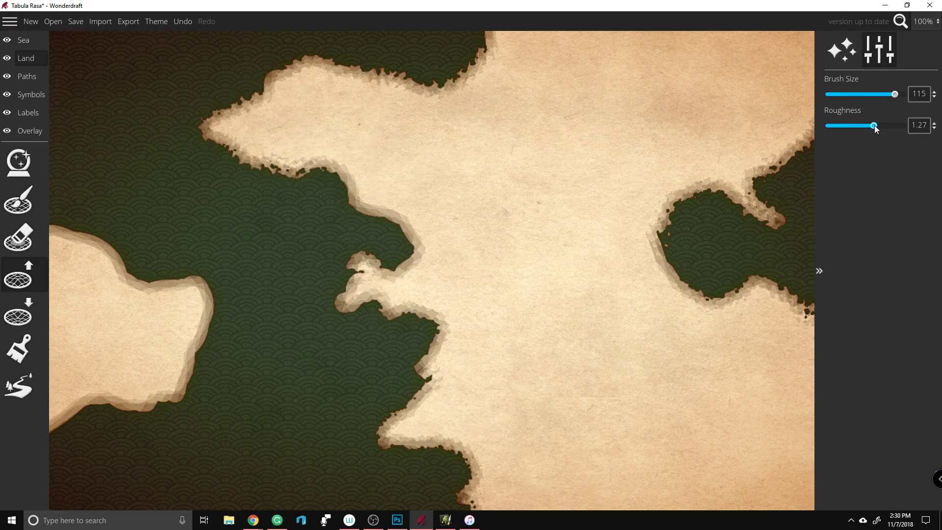
Step: Raise rough coastline along the northwestern peninsula and western landmass, and add small islands in the strait, with brush size 115 and roughness 0.81
mouse_move(358, 249)
left_mouse_down()
mouse_move(335, 186)
mouse_move(274, 160)
mouse_move(306, 177)
mouse_move(217, 239)
mouse_move(191, 273)
mouse_move(263, 186)
mouse_move(293, 176)
mouse_move(237, 193)
left_mouse_up()
mouse_move(108, 236)
left_mouse_down()
mouse_move(83, 221)
mouse_move(147, 280)
mouse_move(65, 247)
mouse_move(211, 311)
mouse_move(174, 414)
mouse_move(69, 405)
left_mouse_up()
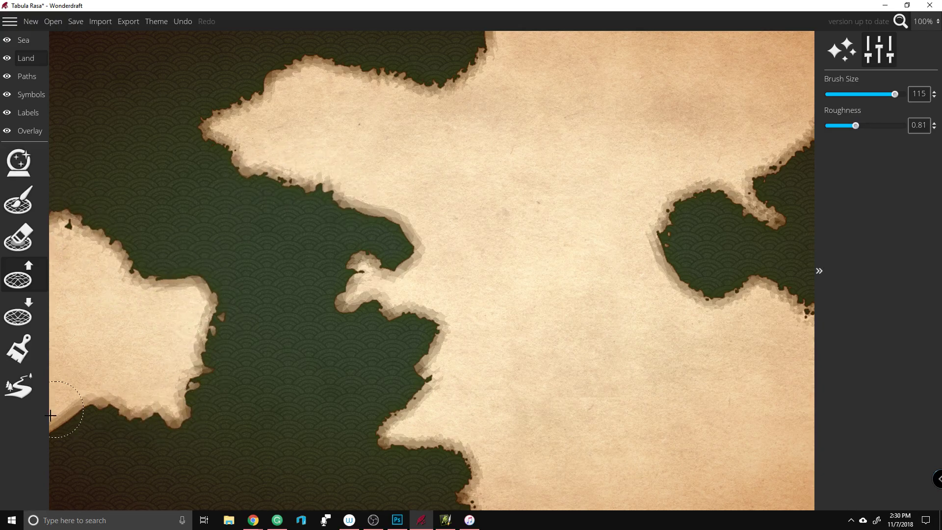
mouse_move(356, 364)
left_mouse_down()
mouse_move(333, 385)
mouse_move(318, 412)
mouse_move(218, 478)
left_mouse_up()
left_click_drag(250, 247, 300, 273)
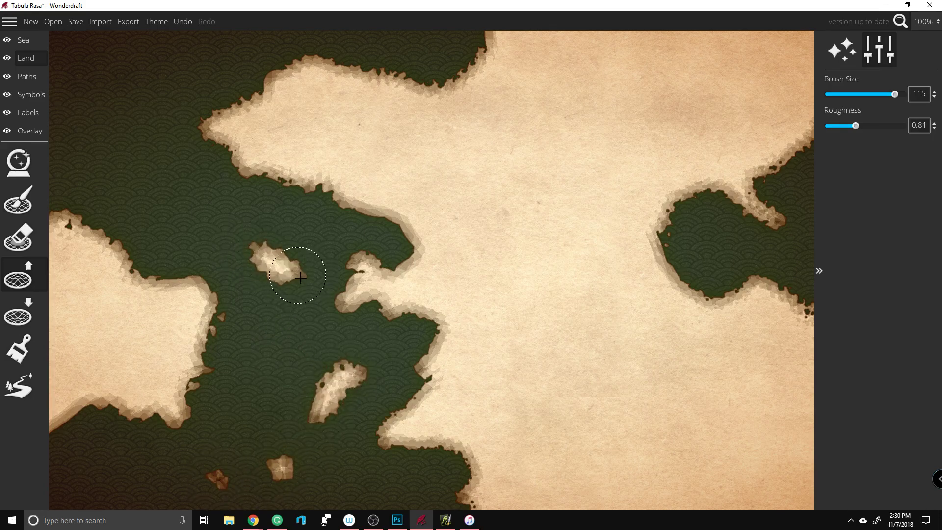
left_click_drag(218, 238, 167, 206)
scroll(395, 88, "up", 3)
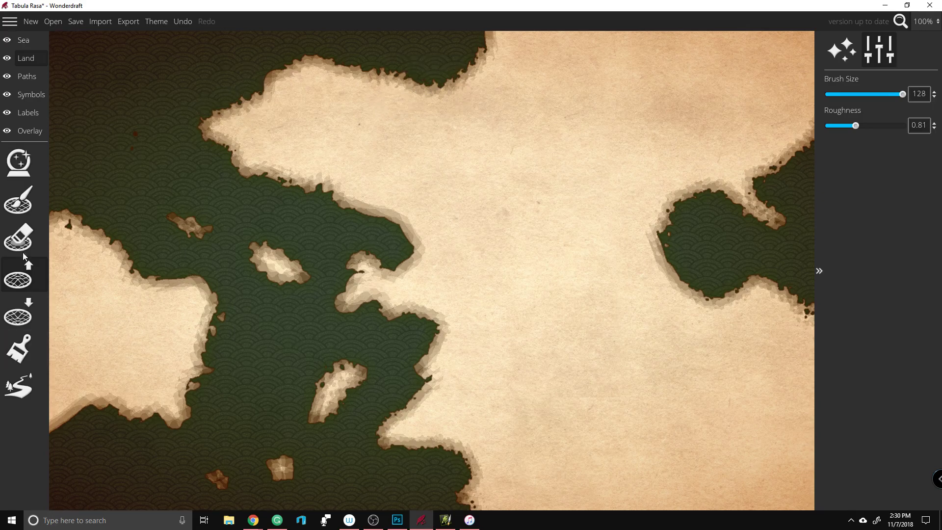
Step: Lower land to widen the eastern bay westward and carve two round lakes south of it with brush size 128
left_click(18, 314)
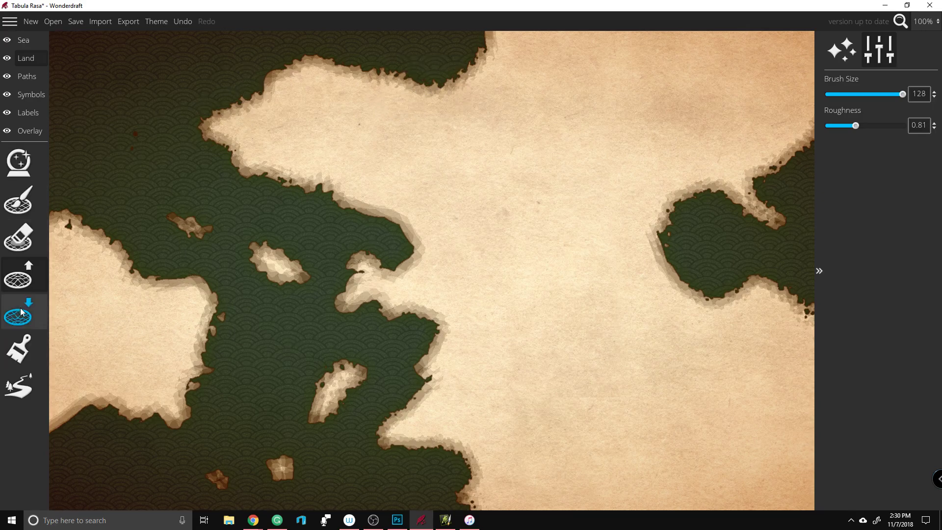
mouse_move(676, 249)
left_mouse_down()
mouse_move(647, 234)
mouse_move(676, 242)
left_mouse_up()
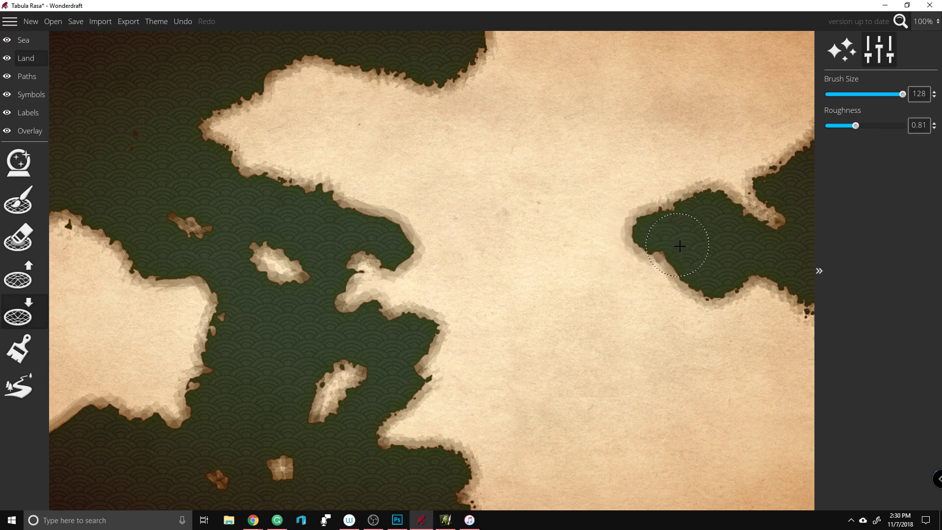
left_click(655, 371)
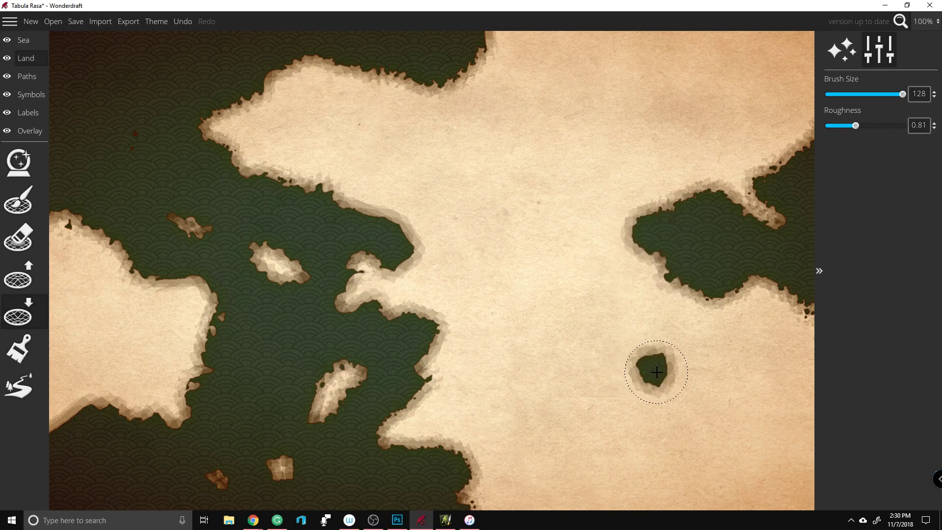
left_click_drag(679, 458, 694, 444)
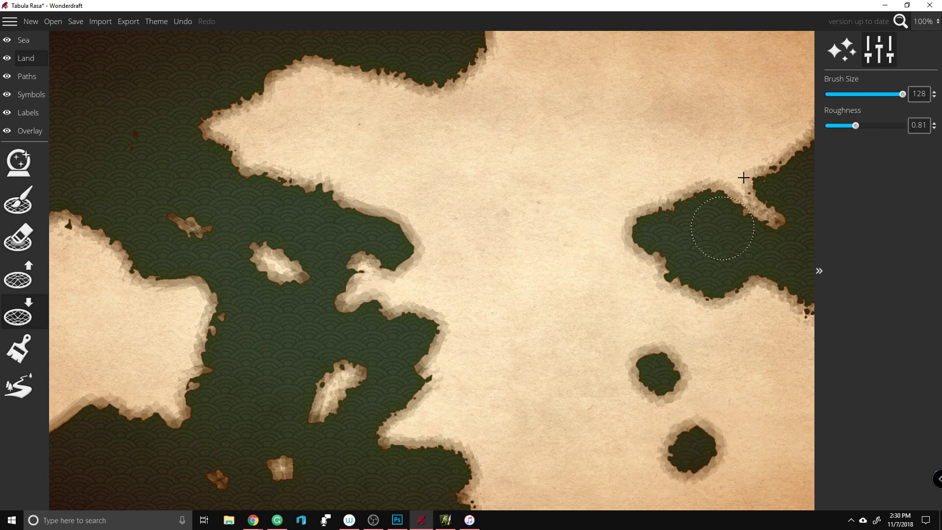
Step: Lower land to join the two lakes with brush size 91, then cut a channel to the bay and narrow northwestern inlets with size 10
left_click_drag(902, 94, 880, 94)
mouse_move(653, 380)
left_mouse_down()
mouse_move(685, 396)
mouse_move(696, 437)
left_mouse_up()
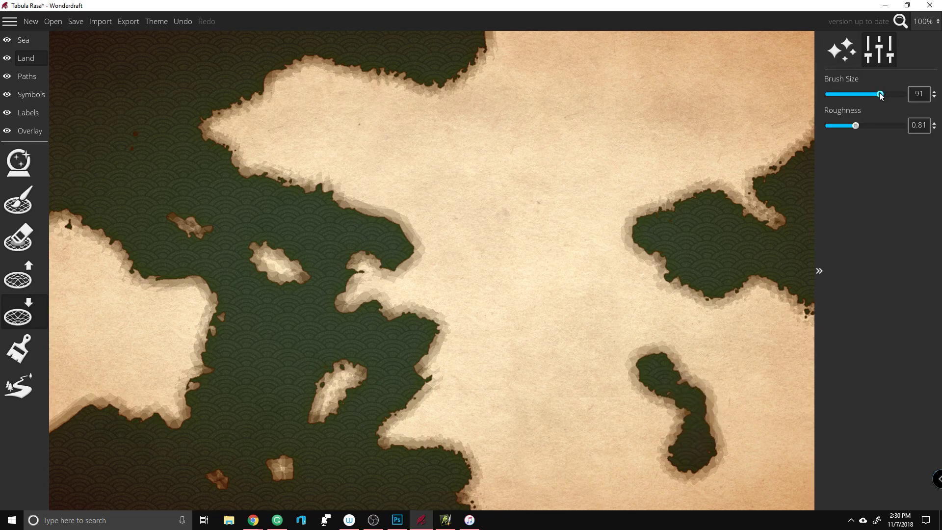
mouse_move(692, 400)
left_mouse_down()
mouse_move(723, 358)
mouse_move(711, 361)
mouse_move(717, 352)
mouse_move(716, 409)
mouse_move(744, 349)
left_mouse_up()
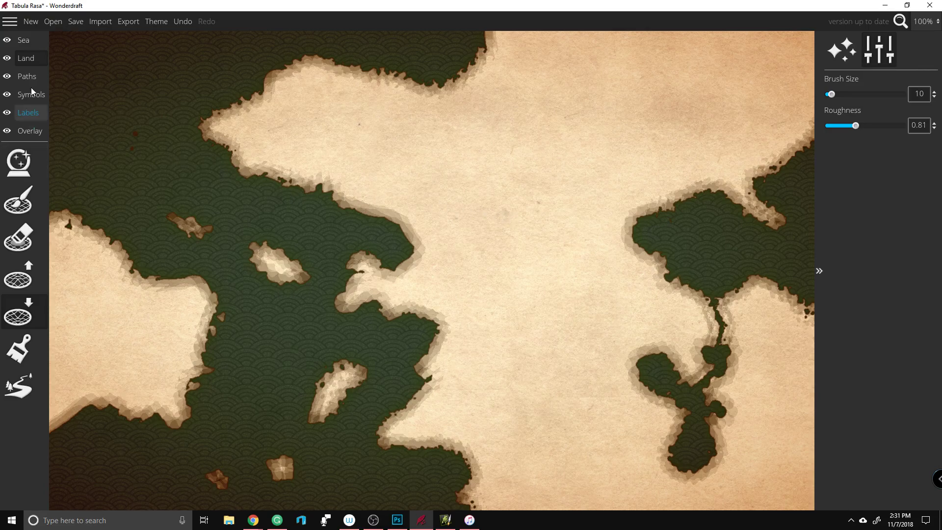
left_click_drag(316, 189, 343, 170)
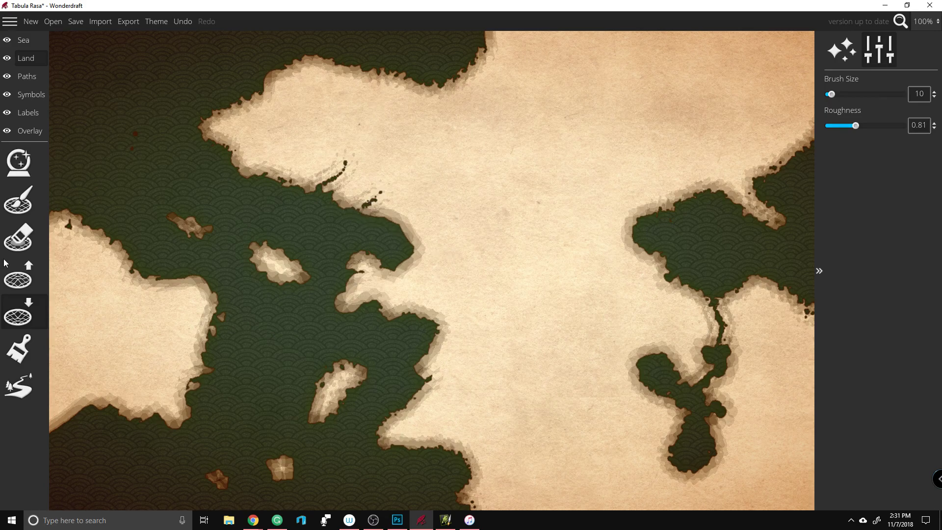
Step: Reduce coastal FX distance, landmass outline blend and vignette strength, and set the coastline style to Uniform Outline after comparing Uniform Band and Uniform Blend
left_click(28, 41)
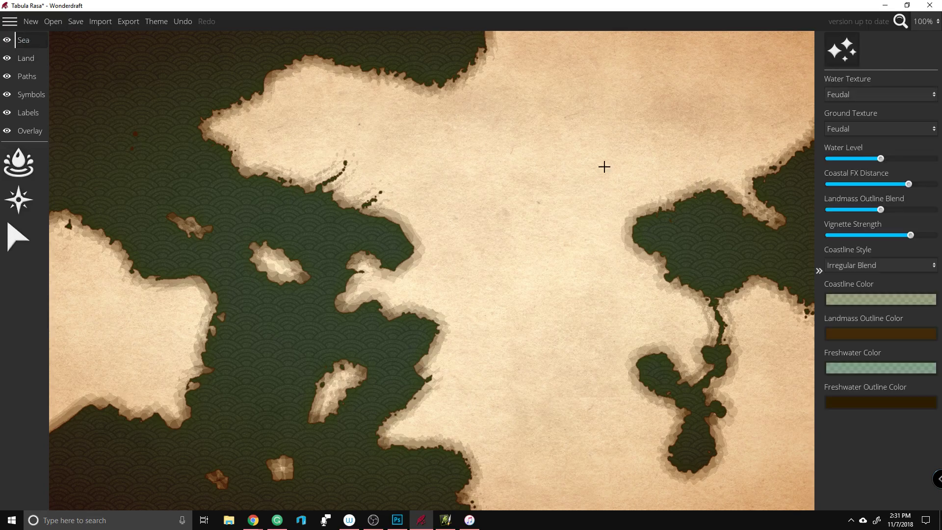
mouse_move(881, 164)
left_mouse_down()
mouse_move(872, 166)
mouse_move(904, 165)
mouse_move(868, 166)
mouse_move(905, 162)
mouse_move(818, 162)
mouse_move(896, 163)
mouse_move(859, 187)
mouse_move(828, 188)
mouse_move(909, 189)
mouse_move(871, 197)
mouse_move(868, 211)
mouse_move(837, 210)
mouse_move(938, 210)
mouse_move(895, 209)
mouse_move(859, 234)
mouse_move(885, 235)
mouse_move(783, 230)
mouse_move(901, 235)
mouse_move(834, 235)
mouse_move(859, 226)
left_mouse_up()
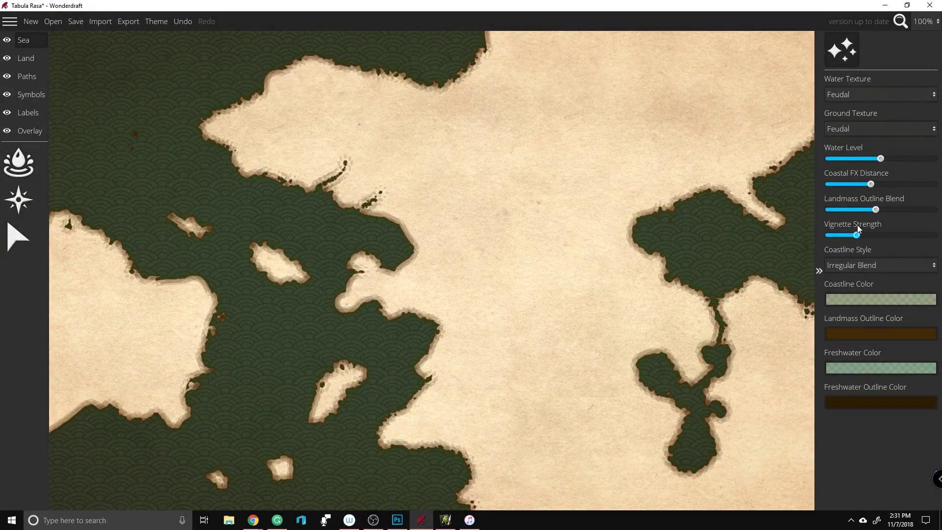
left_click(840, 263)
left_click(843, 293)
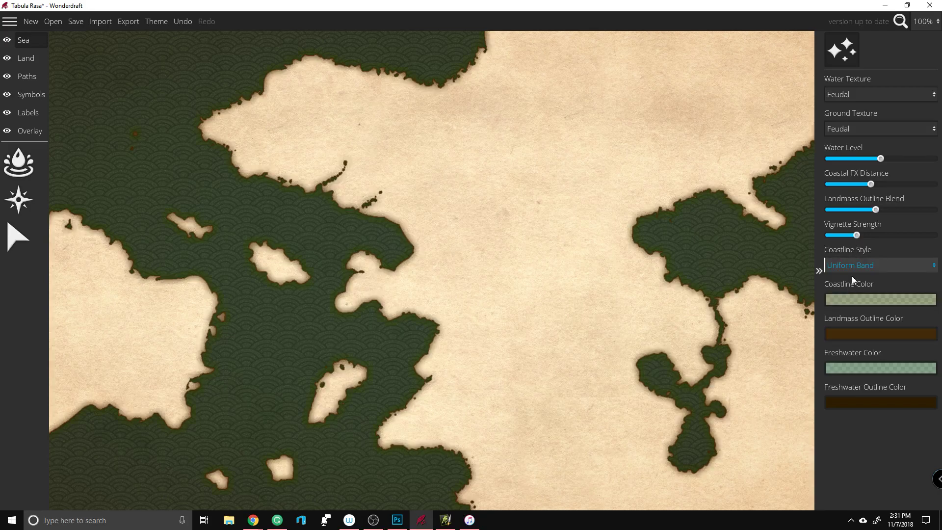
left_click(855, 264)
left_click(849, 307)
left_click(855, 266)
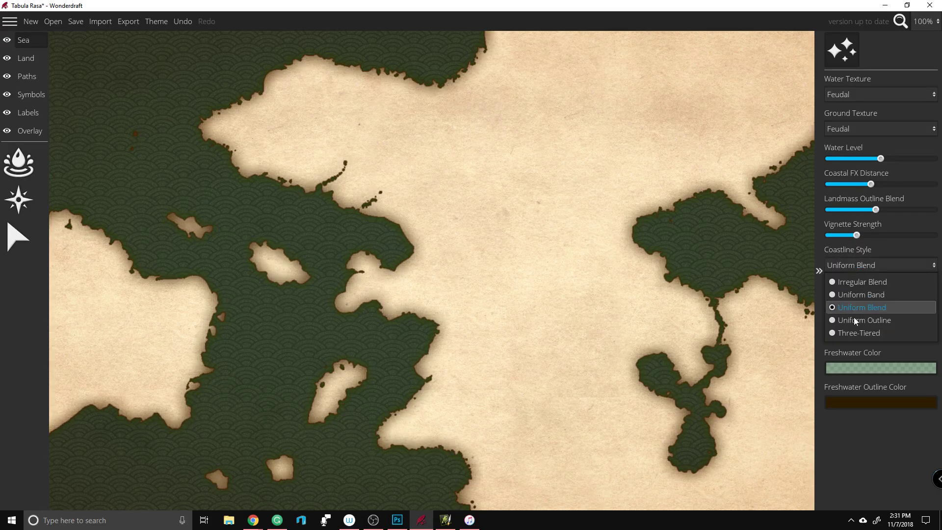
left_click(855, 321)
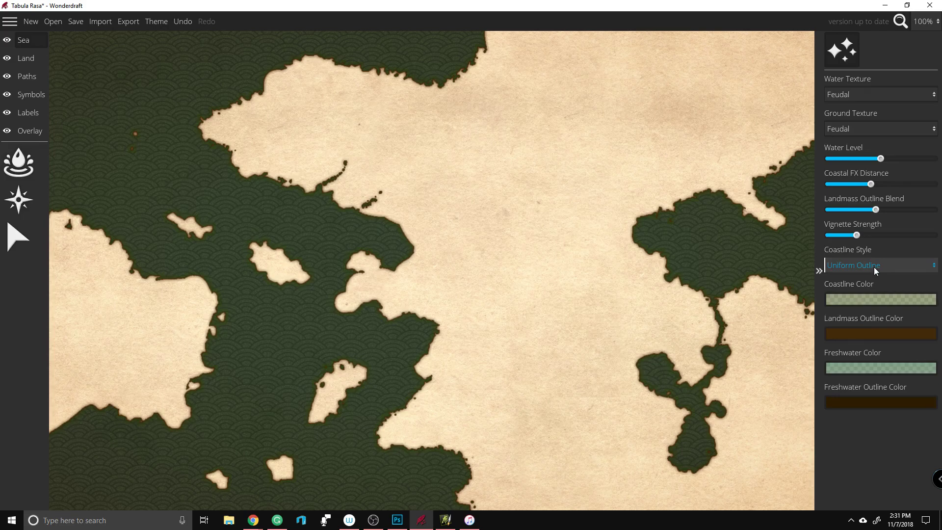
Step: Recolor the water a brighter teal and place a white 16-direction compass ray pattern in the sea west of the northwestern peninsula
left_click(19, 166)
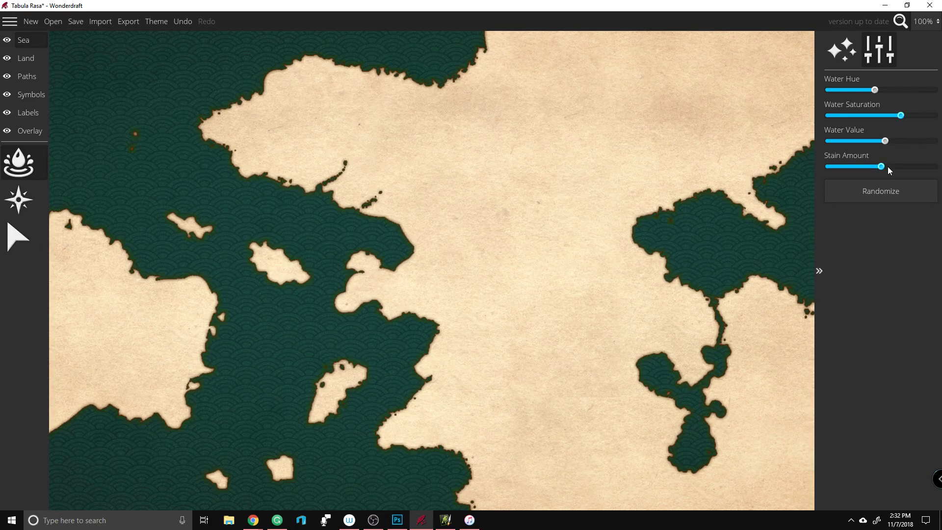
left_click_drag(885, 141, 905, 150)
left_click(19, 200)
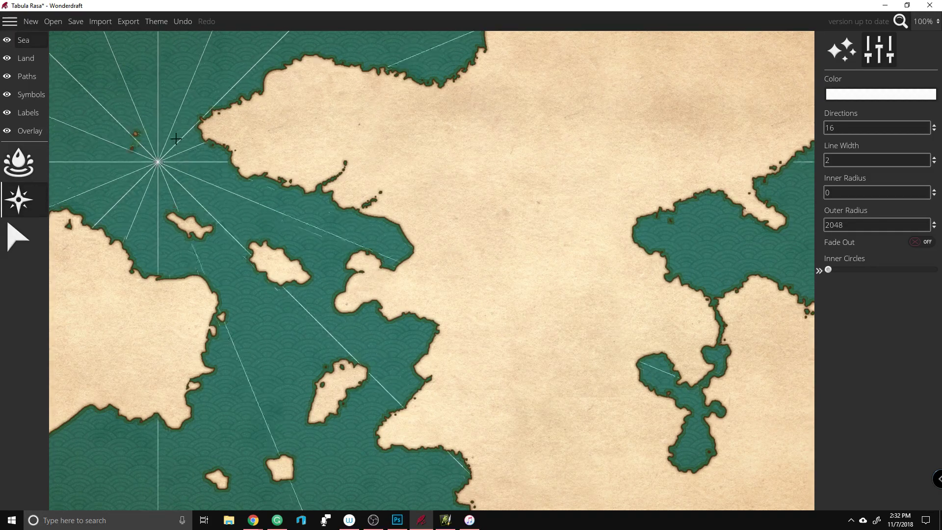
left_click(170, 188)
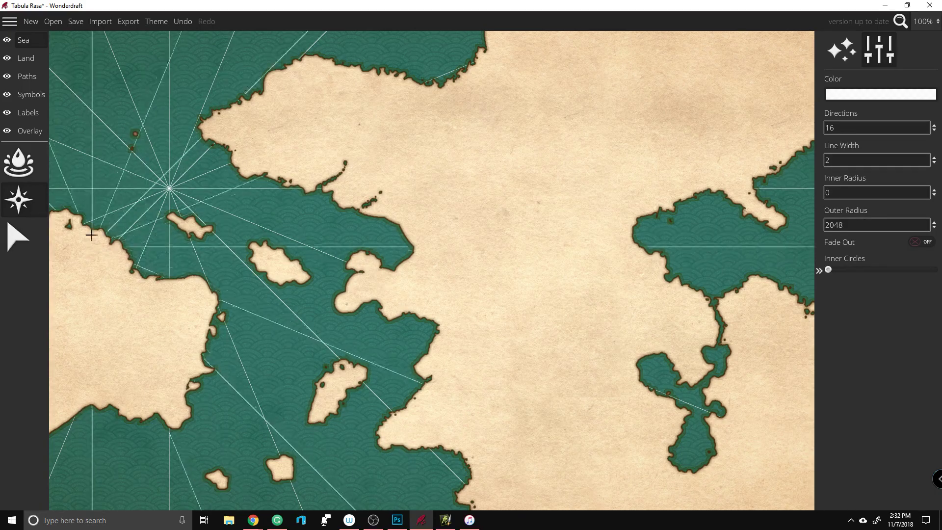
Step: Move the compass ray pattern's center onto the western tip of the northwestern peninsula and deselect it
left_click(33, 237)
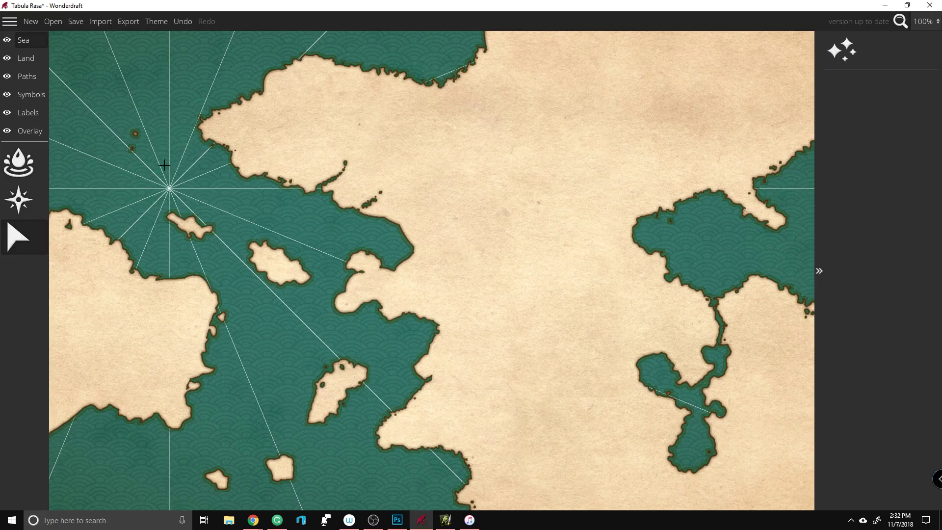
left_click(169, 188)
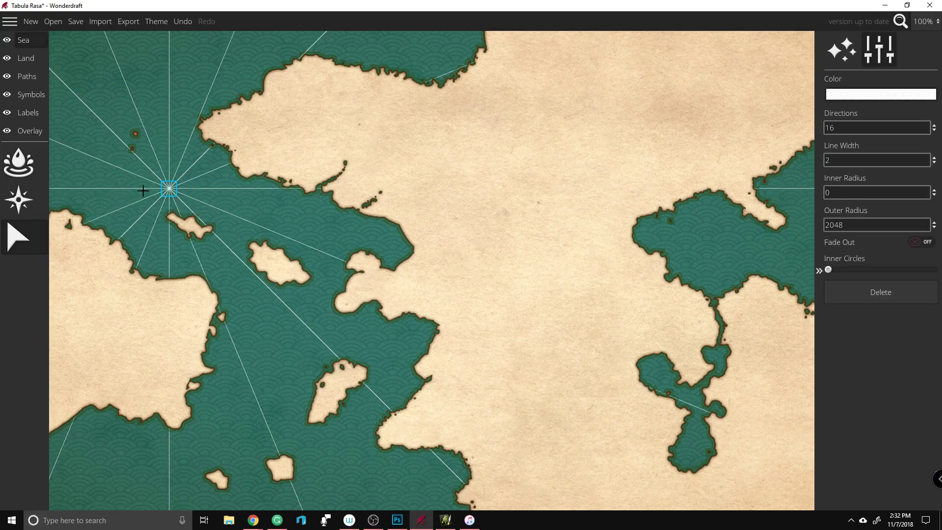
left_click_drag(169, 188, 207, 136)
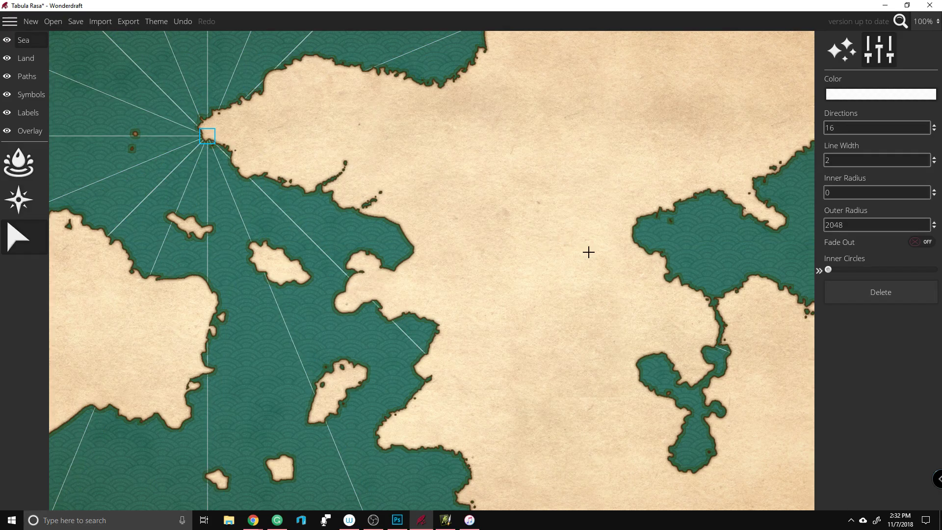
left_click(588, 251)
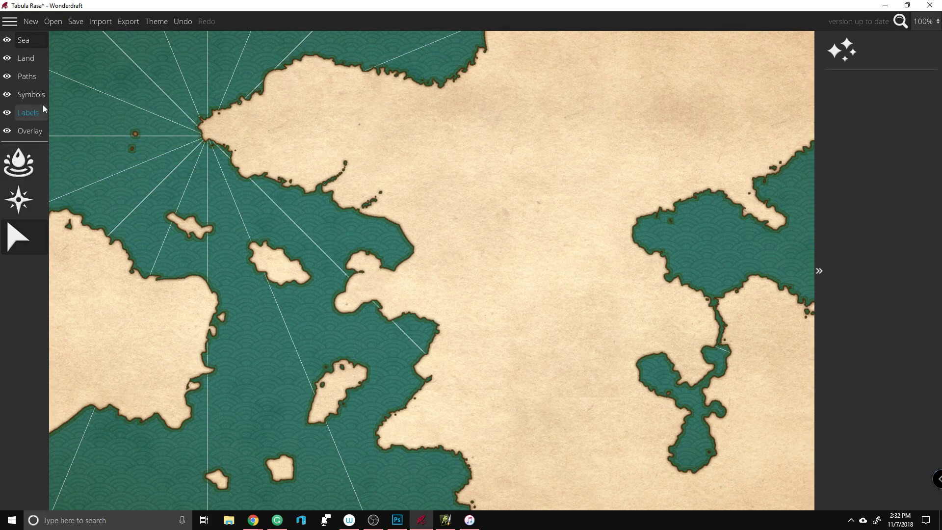
Step: Review the path drawing options for color, width, roughness and line style
left_click(27, 77)
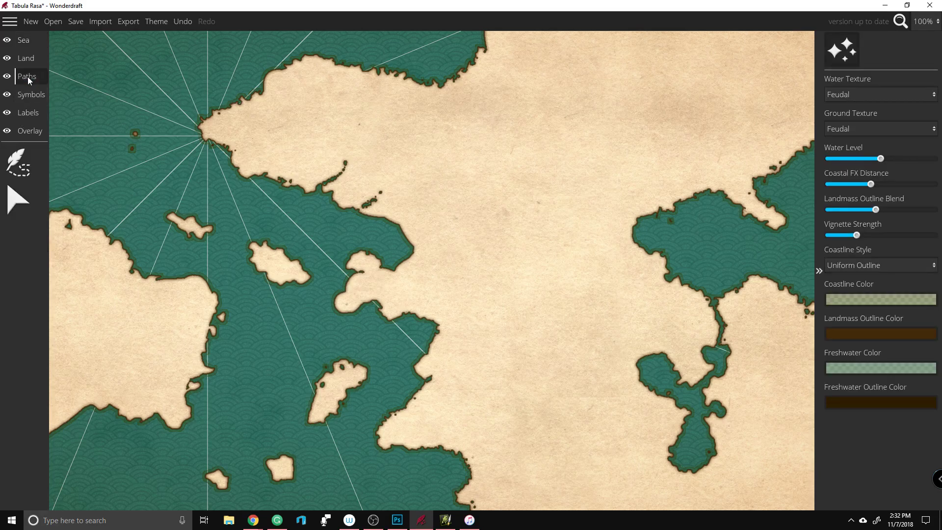
left_click(29, 167)
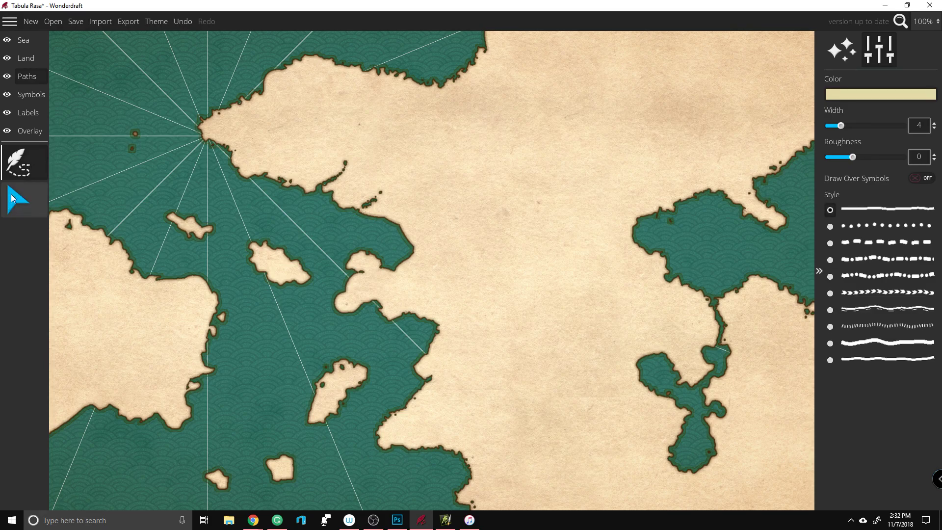
left_click(881, 95)
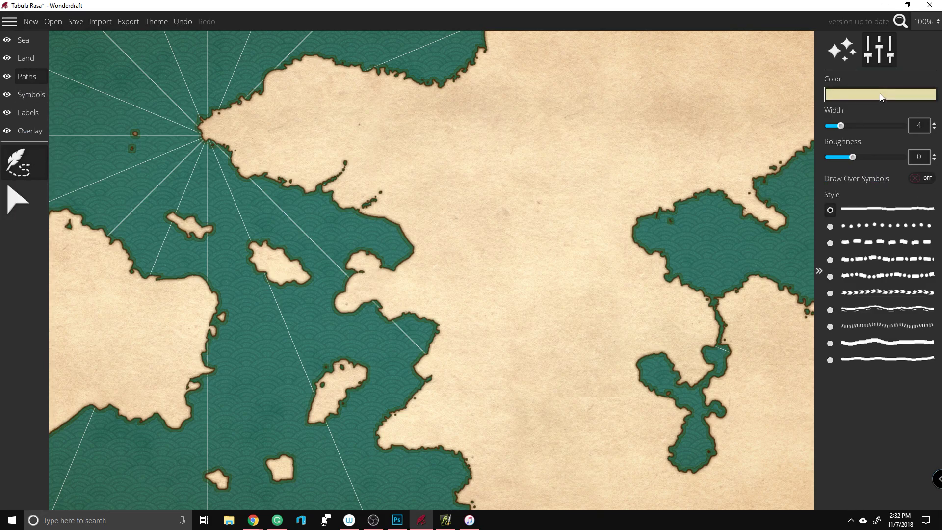
left_click(869, 51)
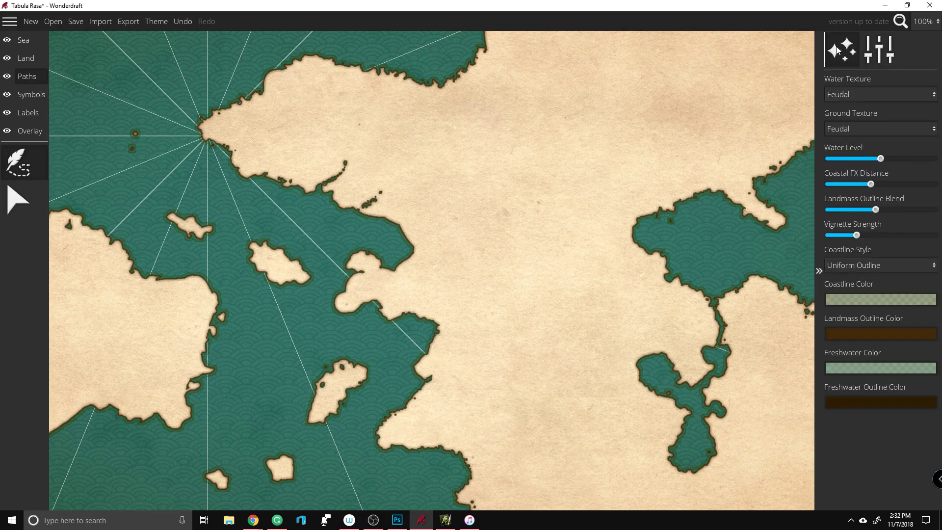
left_click(872, 50)
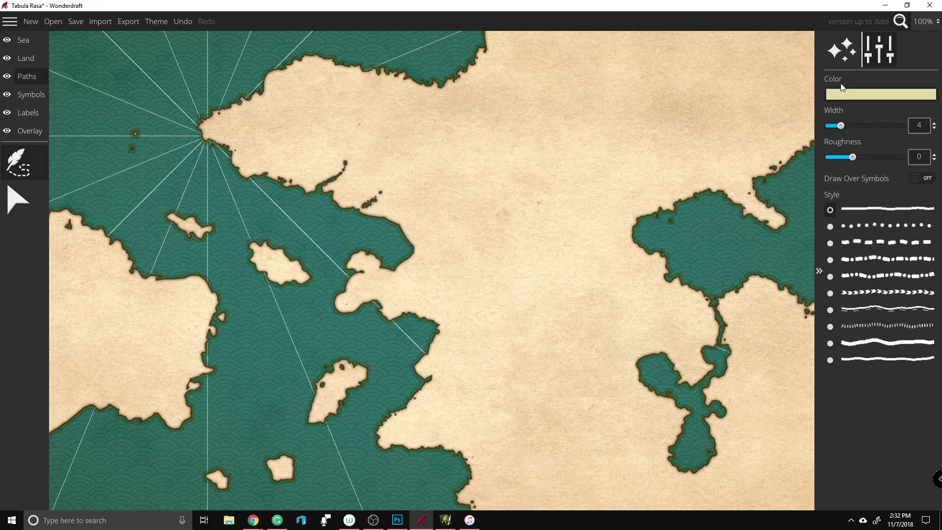
Step: Browse the full symbols palette for cliffs, creatures, ships, castles, compasses, banners and shields
left_click(30, 95)
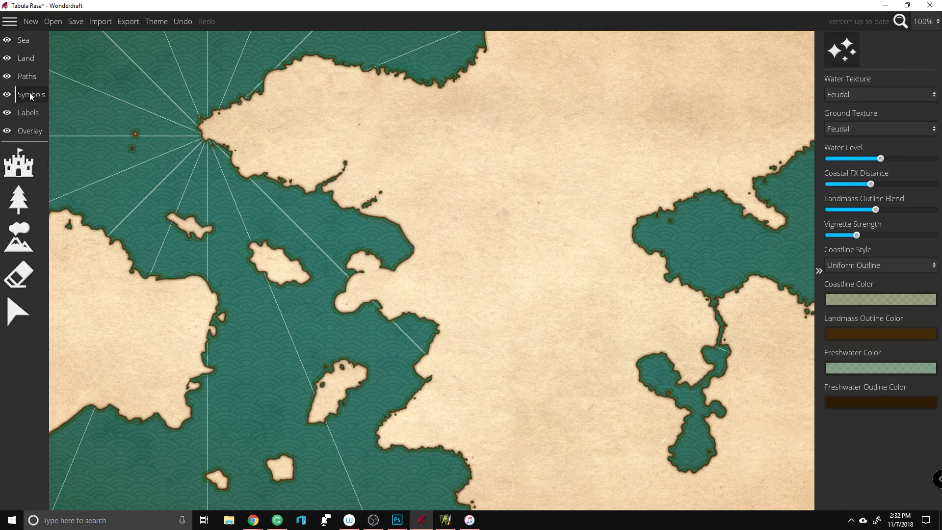
left_click(19, 164)
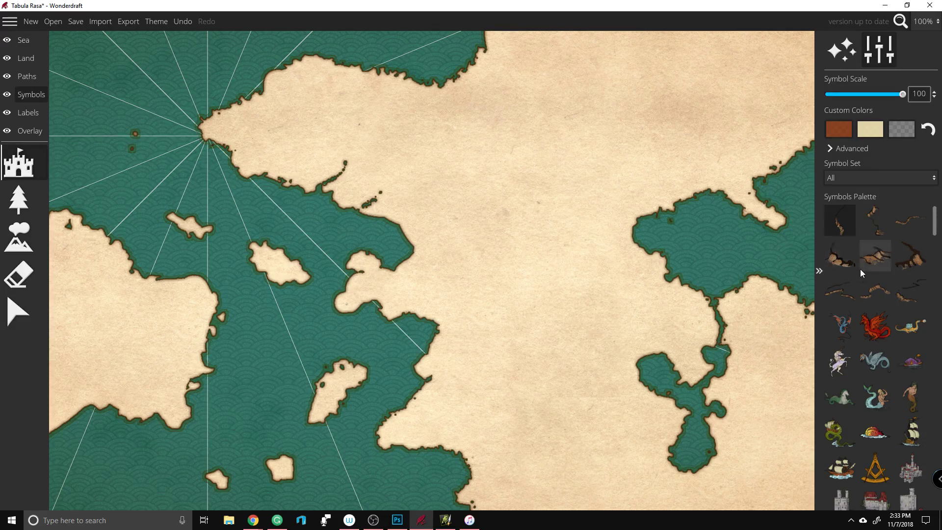
scroll(860, 269, "down", 10)
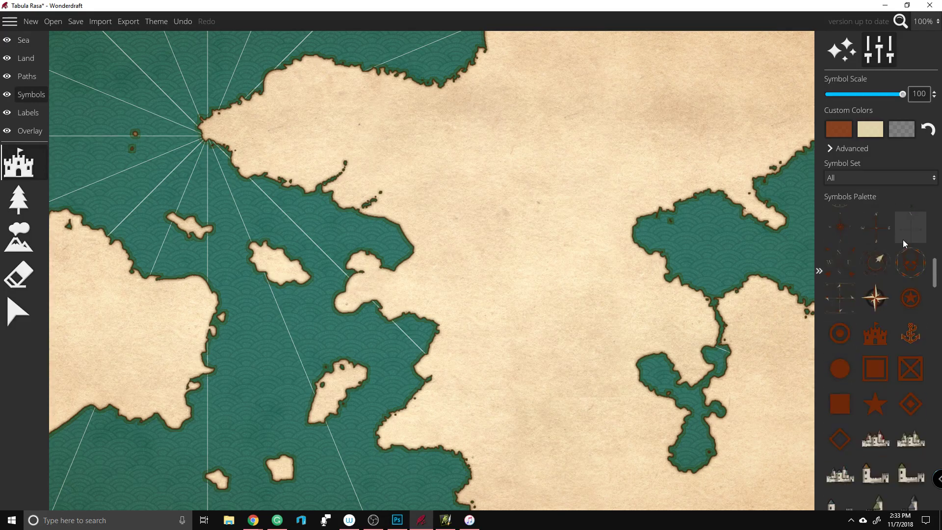
scroll(905, 239, "down", 10)
scroll(910, 232, "down", 10)
scroll(878, 284, "down", 10)
scroll(886, 314, "down", 10)
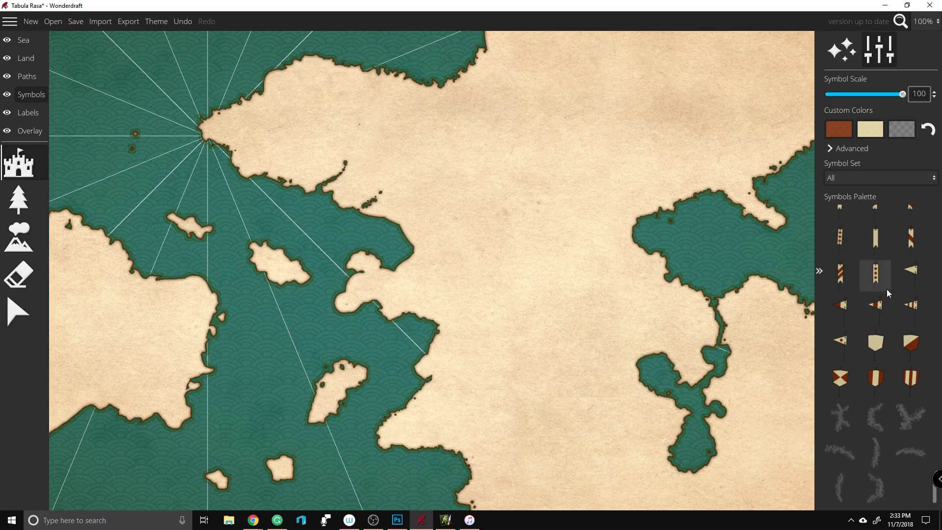
scroll(887, 284, "up", 10)
scroll(917, 223, "up", 10)
scroll(917, 214, "up", 10)
Step: Examine the tree and mountain symbol palettes, the symbol eraser's filters and the symbol selection tool
left_click(18, 199)
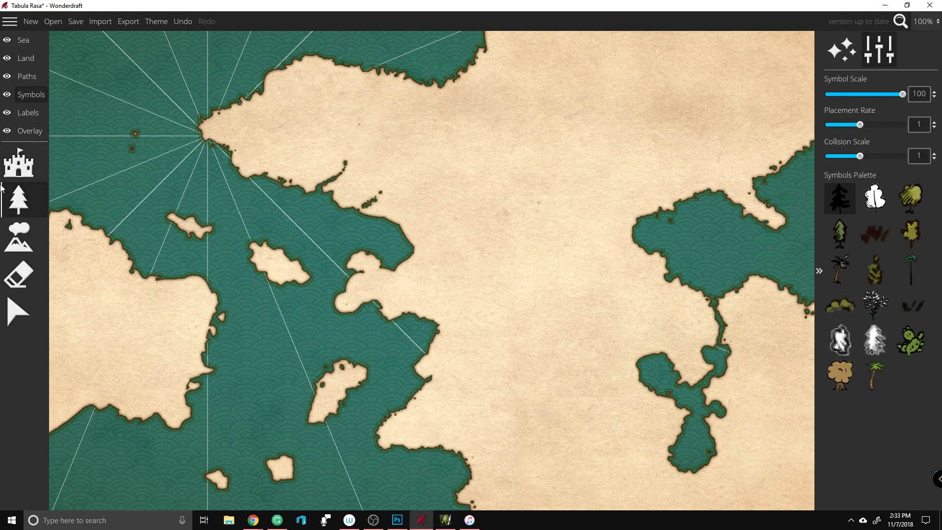
left_click(21, 245)
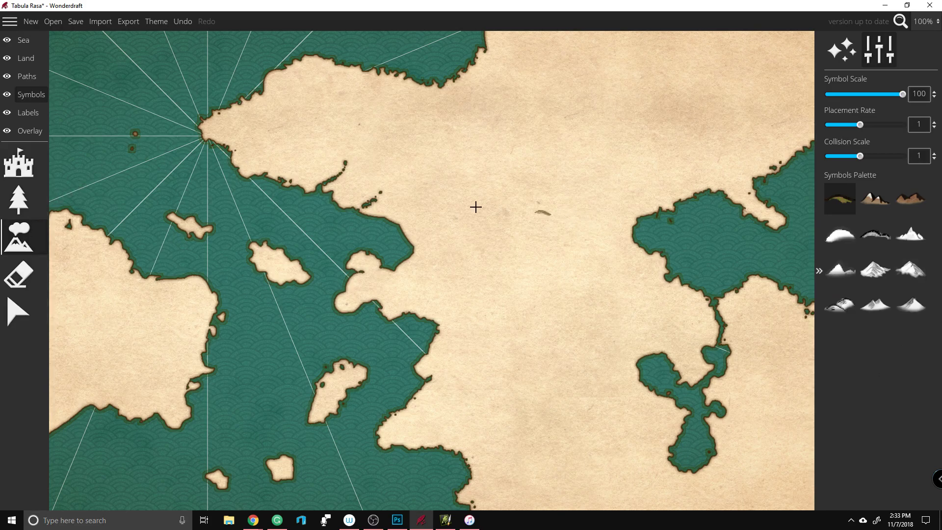
left_click(10, 277)
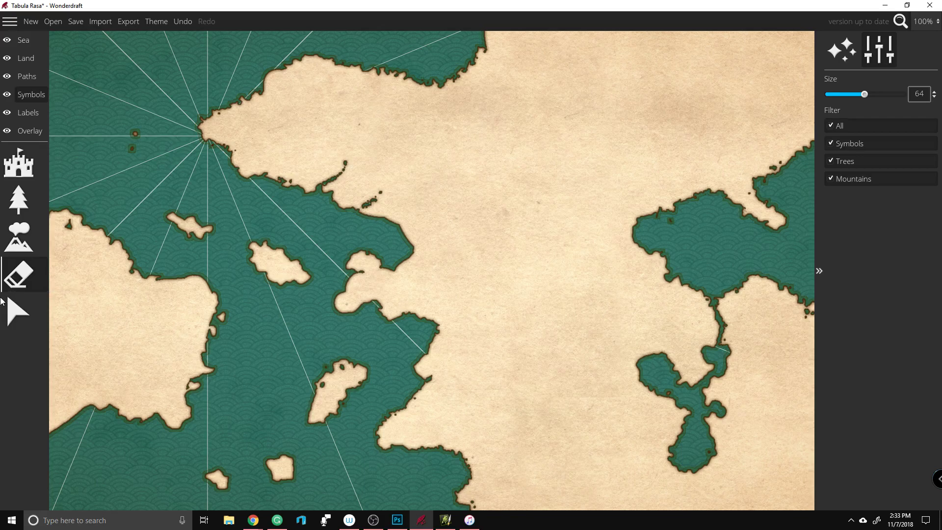
left_click(12, 310)
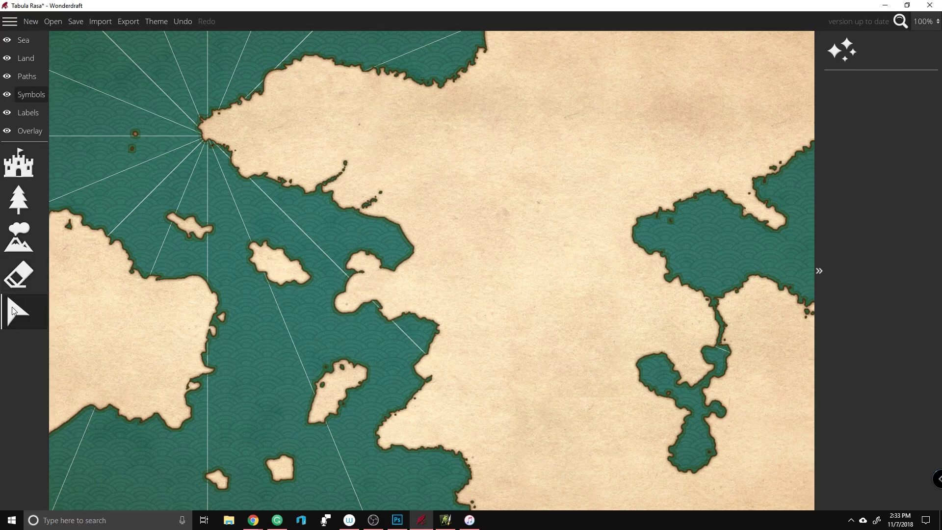
Step: Review the label tool, the overlay's trace image settings, and the land and sea tool sets
left_click(20, 166)
left_click(35, 115)
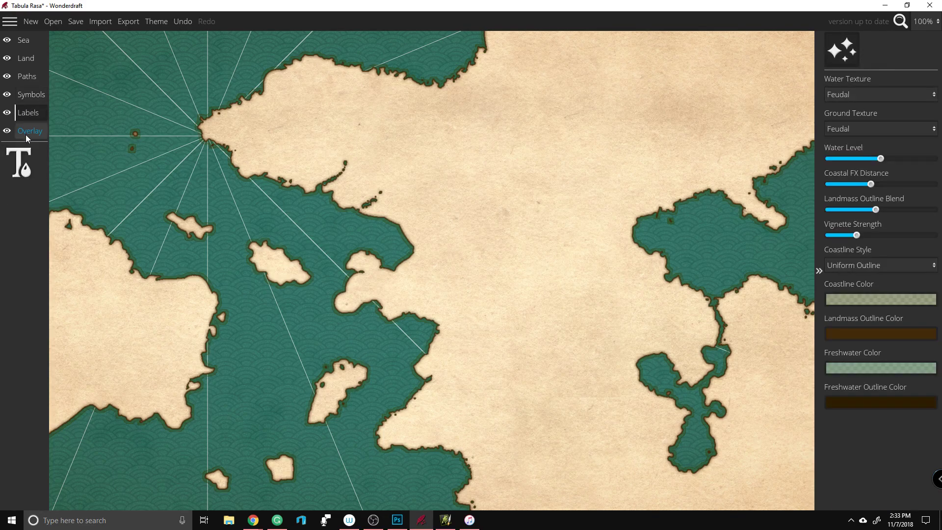
left_click(25, 134)
left_click(19, 166)
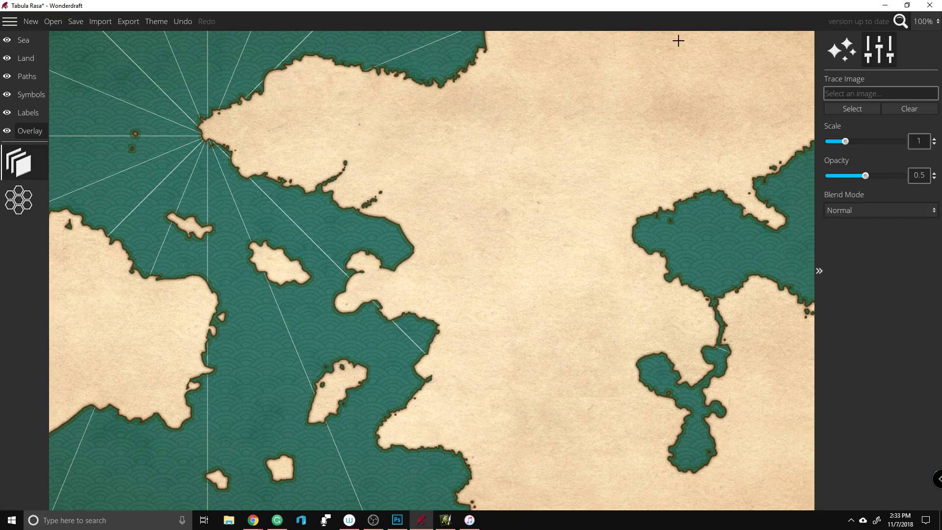
left_click(880, 47)
left_click(880, 45)
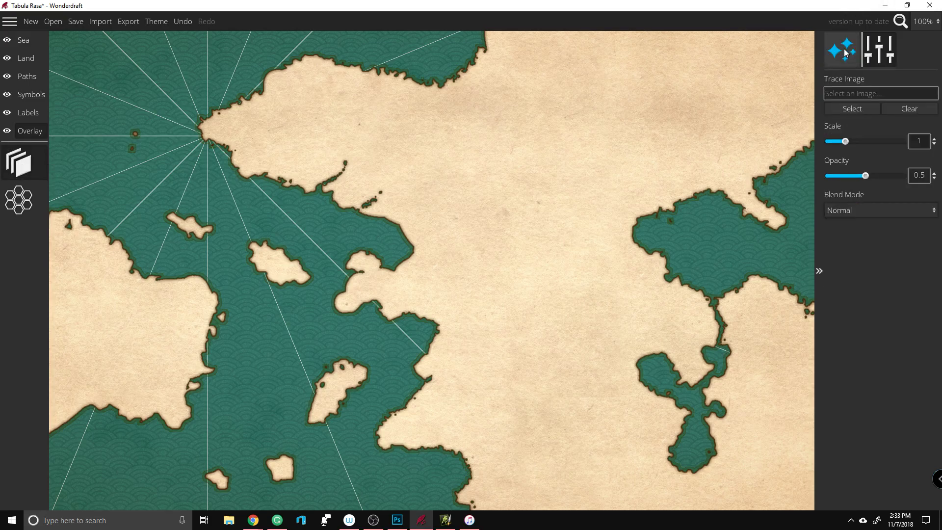
left_click(39, 79)
left_click(31, 57)
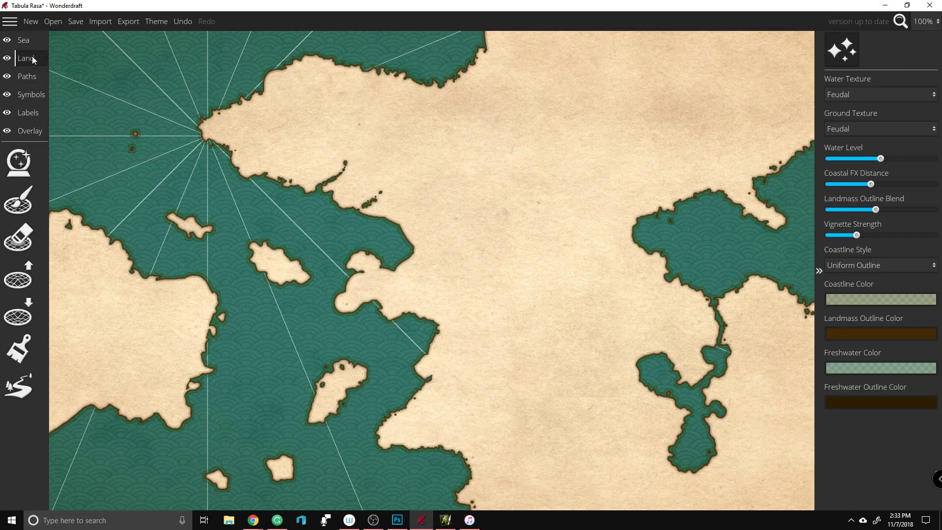
left_click(18, 43)
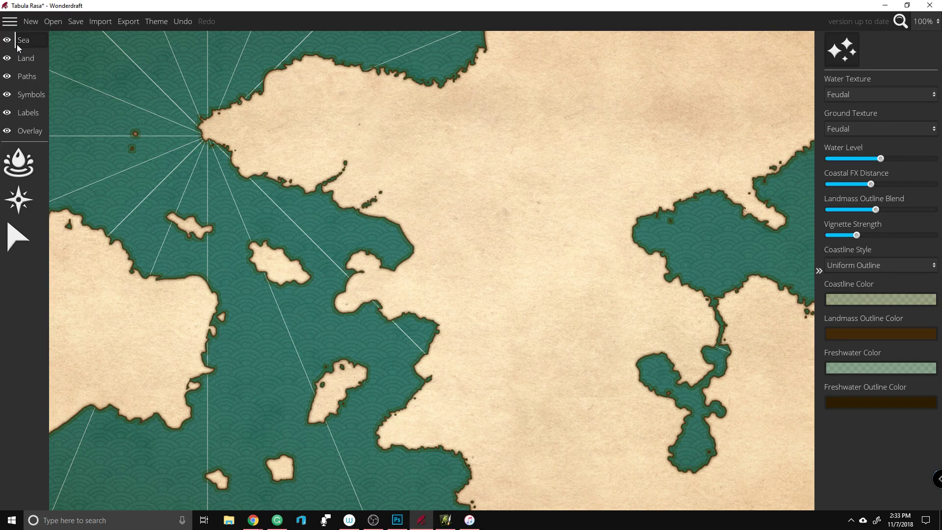
left_click(24, 62)
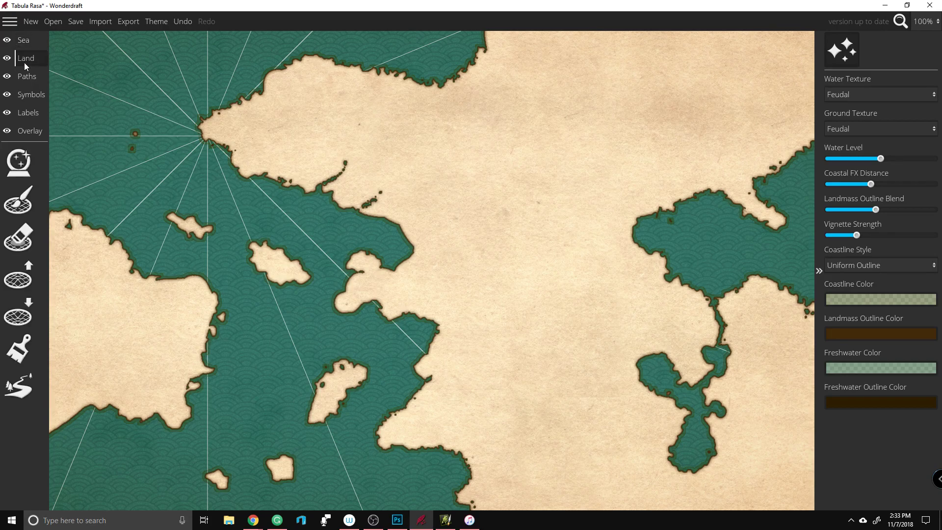
Step: Try drawing rivers with the River tool from the central mainland toward the western coast, and undo them
left_click(13, 391)
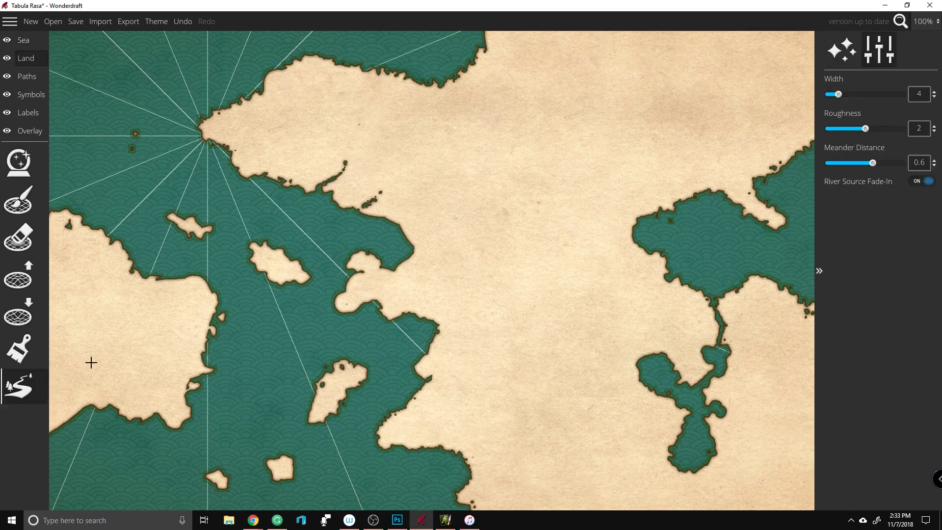
mouse_move(409, 224)
left_mouse_down()
mouse_move(619, 129)
mouse_move(866, 52)
mouse_move(641, 144)
left_mouse_up()
key("ctrl+z")
left_click_drag(484, 160, 356, 237)
left_click_drag(538, 268, 518, 286)
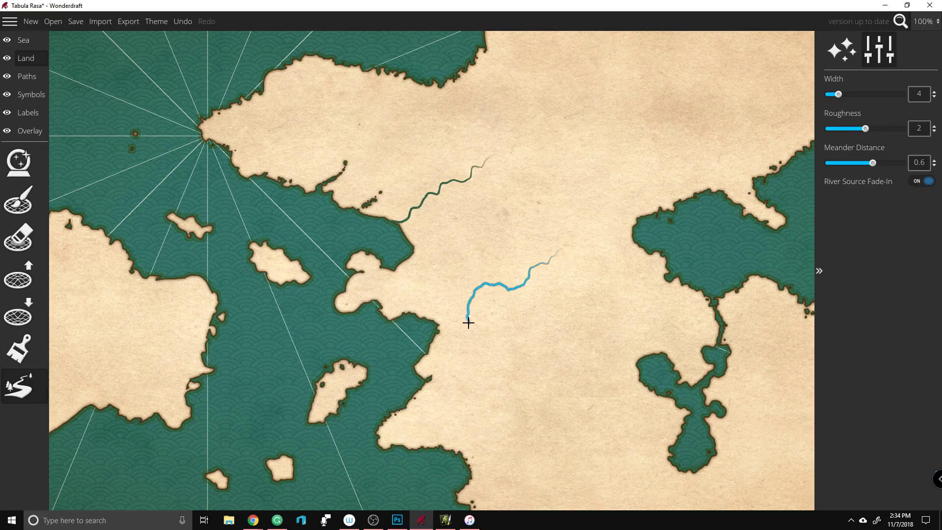
left_click_drag(422, 363, 422, 363)
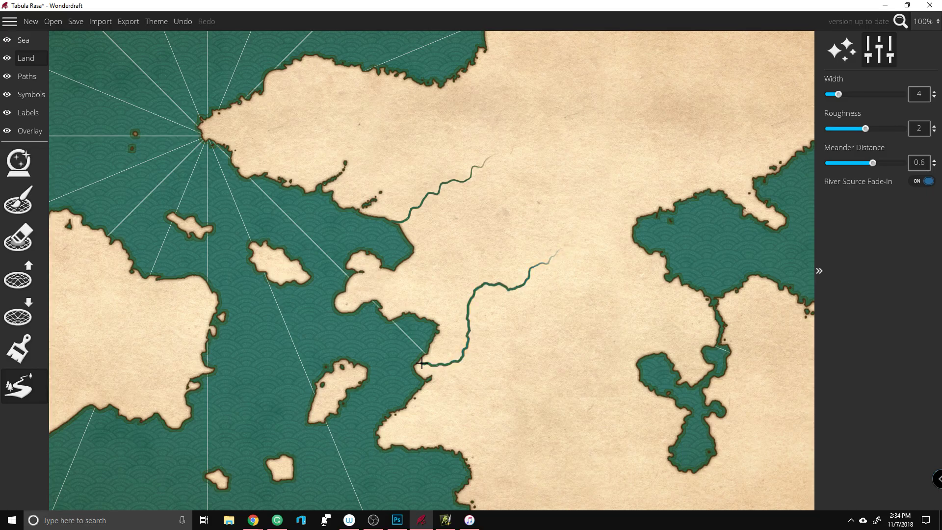
key("ctrl+z")
key("ctrl+z")
Step: Draw a river from the central mainland to the west coast, and a branching river into the bay farther south
left_click_drag(514, 314, 491, 331)
left_click_drag(408, 334, 408, 334)
left_click_drag(511, 370, 489, 411)
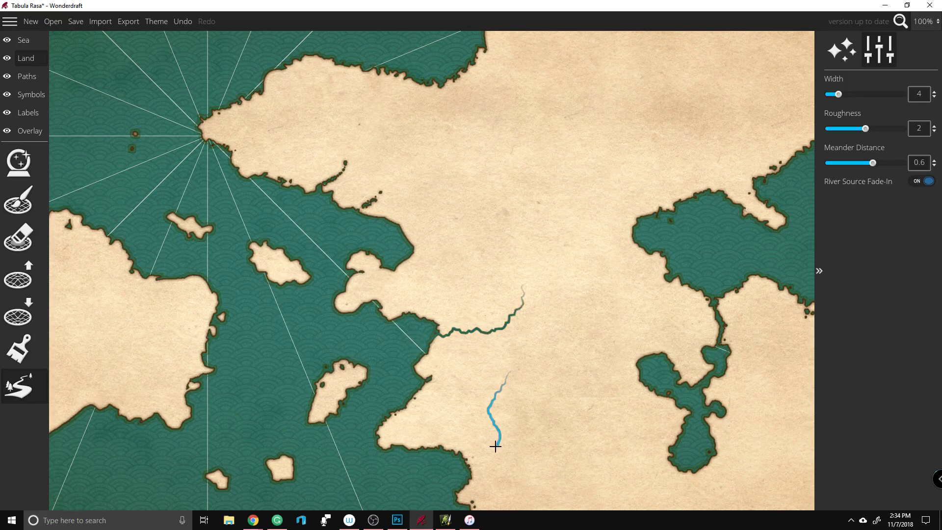
left_click_drag(454, 471, 452, 472)
left_click_drag(434, 460, 438, 468)
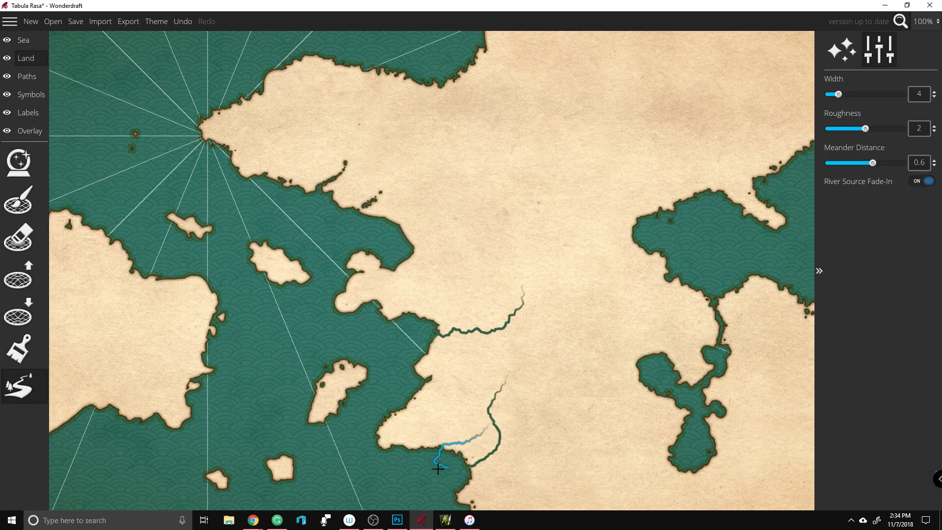
key("ctrl+z")
left_click_drag(481, 443, 430, 464)
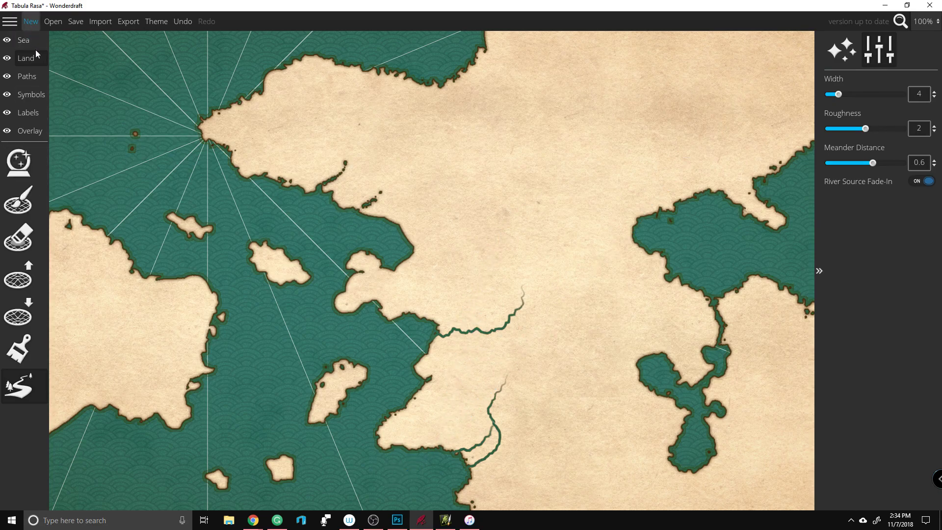
Step: Try painting mountain ranges on the mainland with a white outlined mountain and the brown Brushed & Colored Mountains [Small], undoing each
left_click(42, 93)
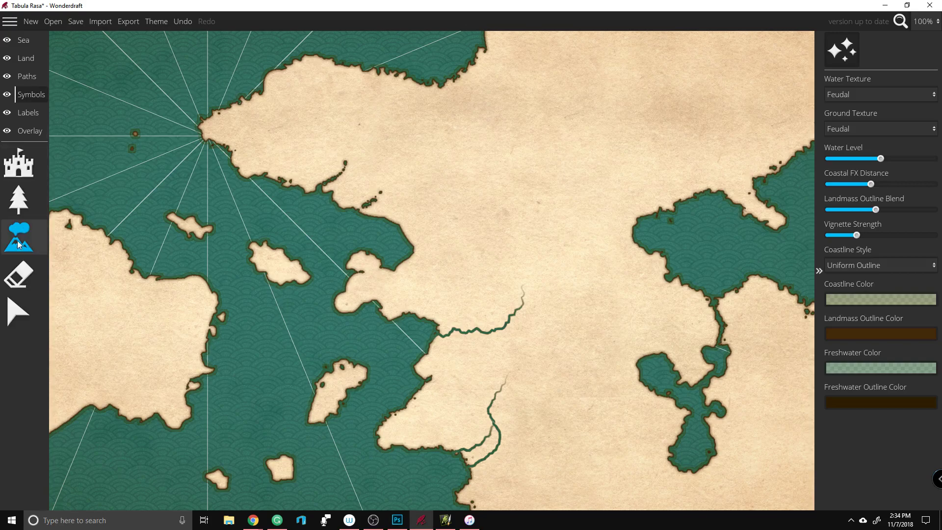
left_click(41, 228)
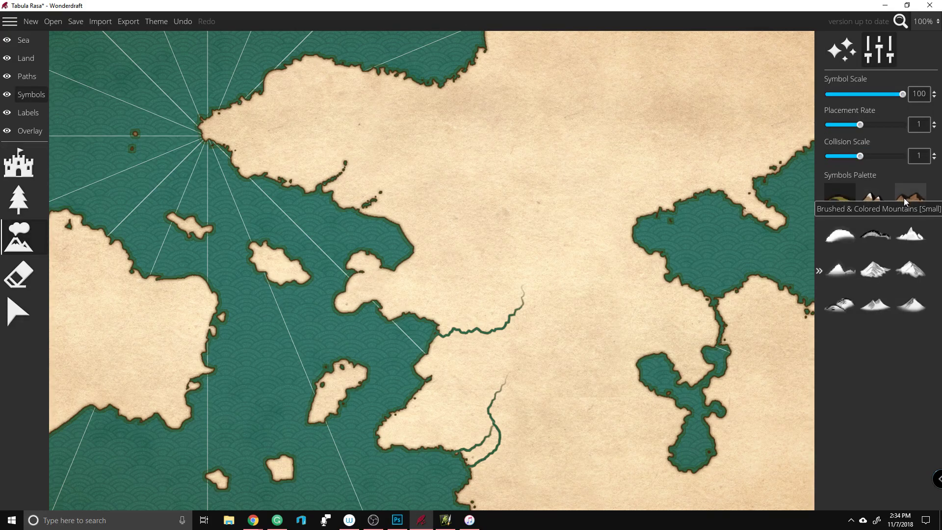
left_click(911, 271)
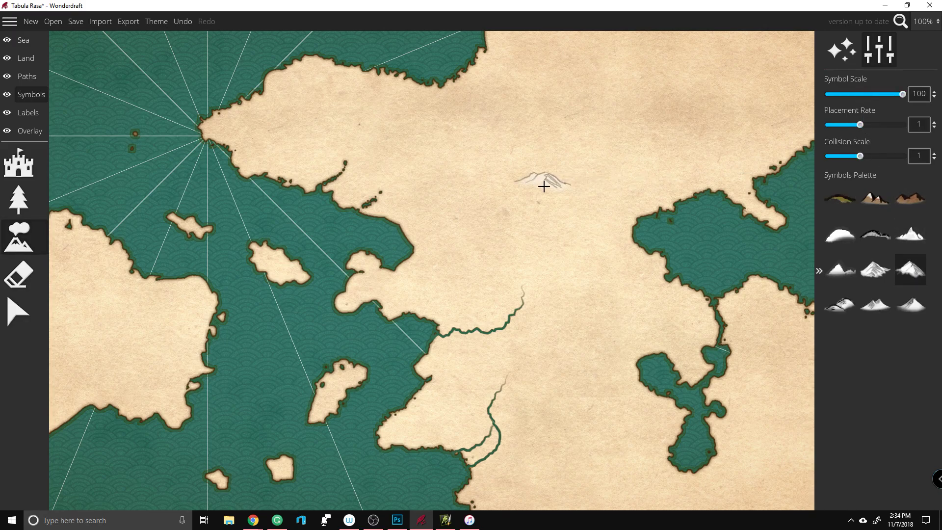
mouse_move(453, 157)
left_mouse_down()
mouse_move(572, 269)
mouse_move(580, 361)
left_mouse_up()
key("ctrl+z")
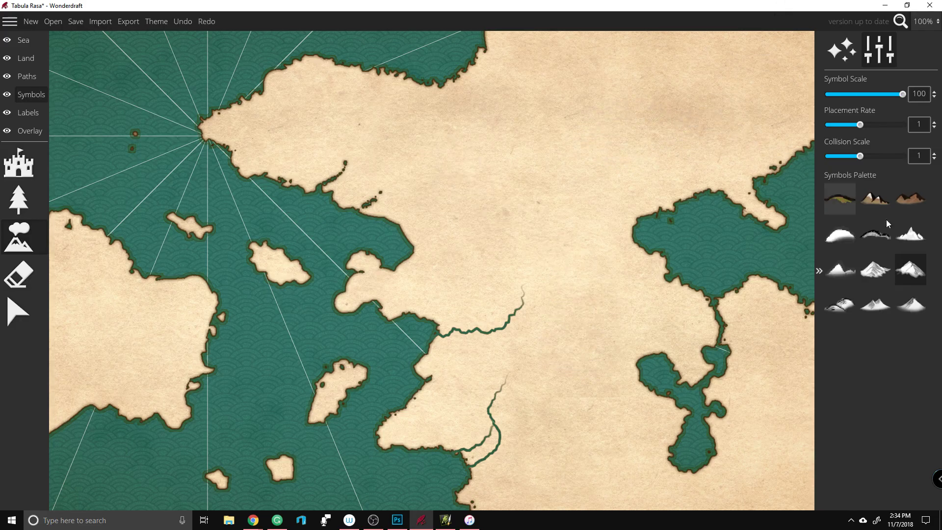
left_click(917, 202)
mouse_move(534, 118)
left_mouse_down()
mouse_move(546, 208)
mouse_move(569, 248)
left_mouse_up()
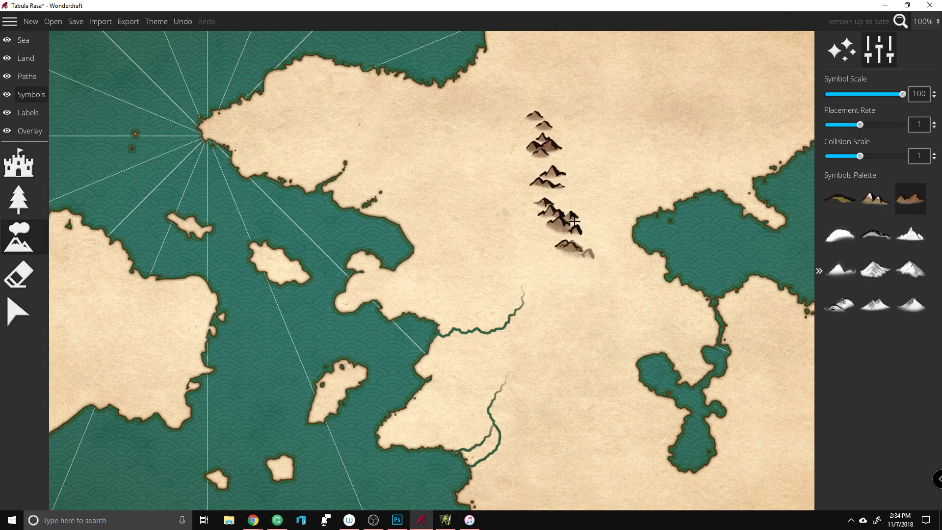
key("ctrl+z")
Step: Select the snow-capped colored mountains, set the symbol scale to 35, and test a stroke with collision scale 2
left_click(875, 199)
mouse_move(331, 98)
left_mouse_down()
mouse_move(501, 193)
mouse_move(533, 181)
left_mouse_up()
key("ctrl+z")
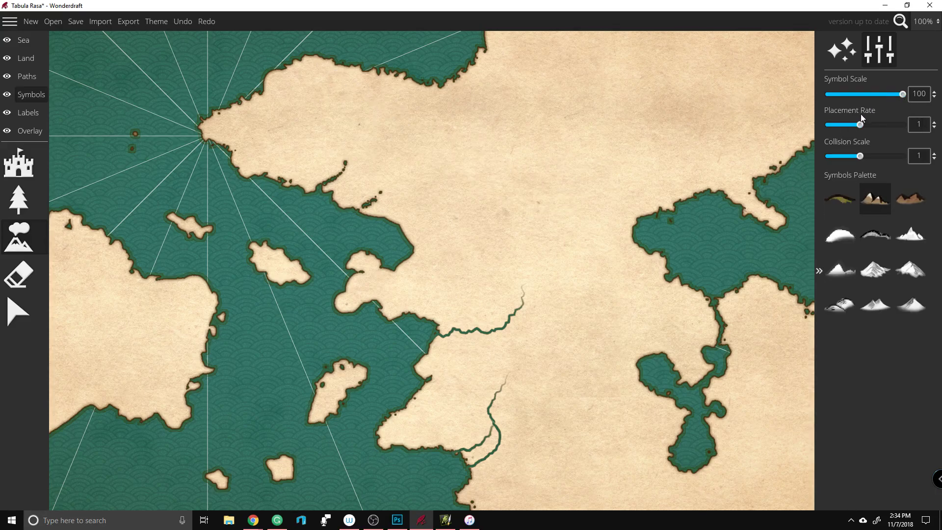
left_click_drag(903, 95, 865, 94)
left_click_drag(859, 156, 902, 156)
mouse_move(539, 136)
left_mouse_down()
mouse_move(572, 160)
mouse_move(589, 191)
left_mouse_up()
key("ctrl+z")
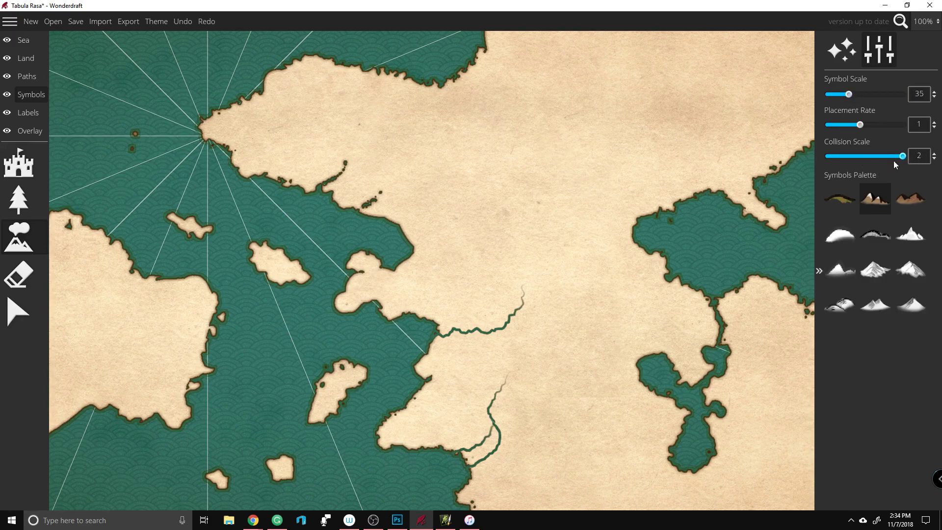
Step: Set the mountains' collision scale to 0.3 and try a short test stroke on the mainland, undoing it
left_click_drag(899, 156, 829, 156)
left_click_drag(593, 149, 589, 194)
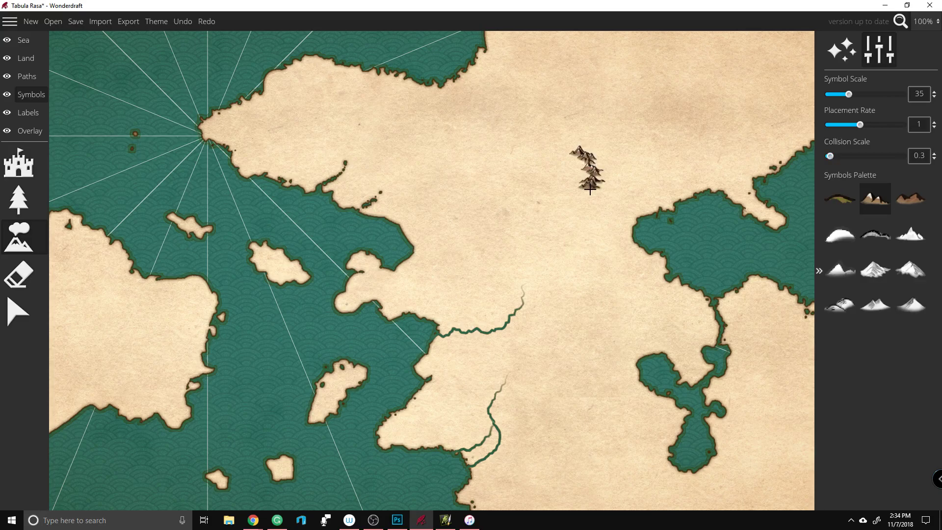
key("ctrl+z")
left_click(564, 135)
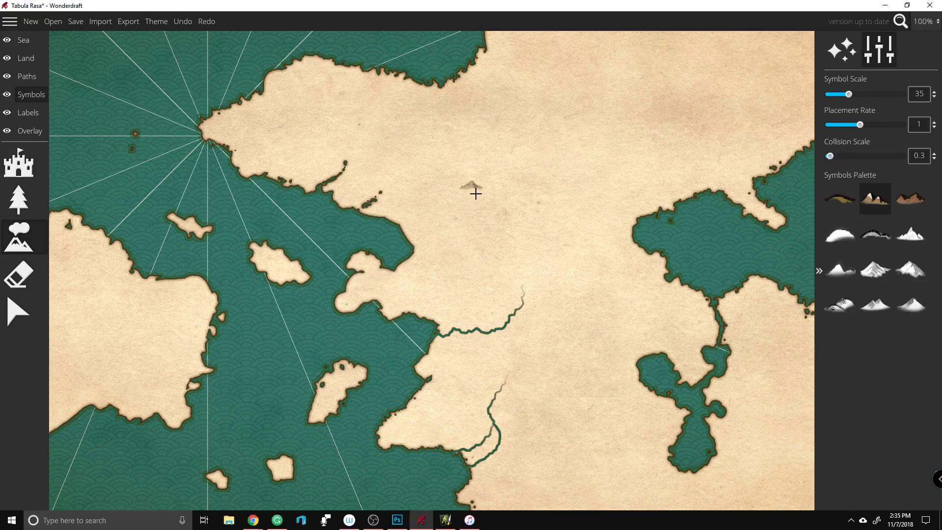
Step: Paint snow-capped mountain ranges on the central mainland, the northeast and the northwestern peninsula, plus a lone peak southeast of the peninsula's range
mouse_move(410, 287)
left_mouse_down()
mouse_move(486, 237)
mouse_move(457, 230)
mouse_move(446, 213)
mouse_move(449, 200)
mouse_move(466, 208)
mouse_move(485, 196)
mouse_move(498, 171)
left_mouse_up()
mouse_move(591, 130)
left_mouse_down()
mouse_move(632, 120)
mouse_move(656, 136)
mouse_move(667, 112)
mouse_move(724, 140)
mouse_move(745, 72)
mouse_move(780, 55)
left_mouse_up()
mouse_move(680, 96)
left_mouse_down()
mouse_move(703, 68)
mouse_move(667, 111)
mouse_move(673, 103)
mouse_move(636, 115)
mouse_move(602, 149)
left_mouse_up()
mouse_move(264, 127)
left_mouse_down()
mouse_move(298, 97)
mouse_move(327, 95)
mouse_move(297, 117)
mouse_move(339, 137)
mouse_move(390, 136)
left_mouse_up()
left_click(373, 171)
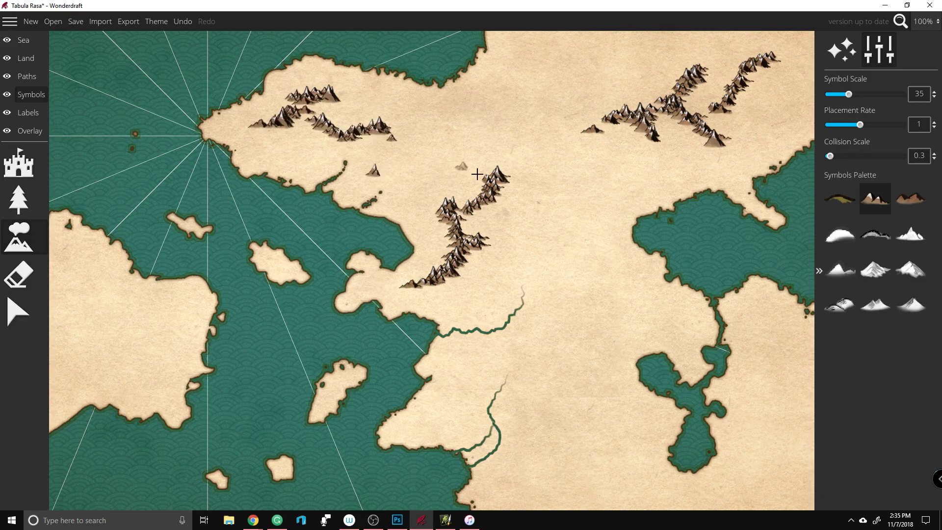
Step: Paint branching mountain ranges across the southern mainland, the southeastern land and the western landmass
mouse_move(576, 350)
left_mouse_down()
mouse_move(561, 399)
mouse_move(598, 433)
mouse_move(573, 405)
mouse_move(552, 446)
mouse_move(508, 482)
mouse_move(551, 447)
mouse_move(549, 466)
left_mouse_up()
mouse_move(770, 405)
left_mouse_down()
mouse_move(787, 371)
mouse_move(822, 354)
mouse_move(780, 380)
mouse_move(779, 429)
mouse_move(758, 456)
left_mouse_up()
mouse_move(573, 286)
left_mouse_down()
mouse_move(635, 321)
mouse_move(655, 320)
mouse_move(620, 321)
mouse_move(604, 348)
left_mouse_up()
mouse_move(408, 421)
left_mouse_down()
mouse_move(447, 414)
mouse_move(468, 379)
mouse_move(540, 346)
mouse_move(523, 362)
mouse_move(529, 399)
mouse_move(511, 276)
mouse_move(559, 319)
mouse_move(544, 277)
mouse_move(576, 289)
left_mouse_up()
mouse_move(149, 335)
left_mouse_down()
mouse_move(36, 297)
mouse_move(83, 342)
mouse_move(39, 373)
mouse_move(96, 349)
left_mouse_up()
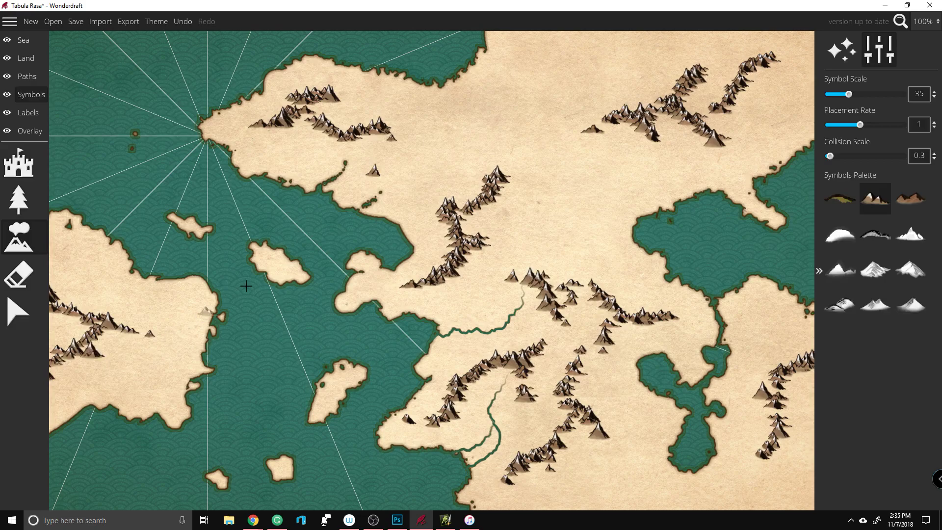
Step: Add small mountain ranges to the two larger islands in the western sea, undoing stray strokes
left_click_drag(268, 257, 297, 267)
left_click(300, 332)
left_click_drag(284, 348, 274, 424)
left_click(427, 298)
key("ctrl+z")
key("ctrl+z")
key("ctrl+z")
mouse_move(334, 378)
left_mouse_down()
mouse_move(319, 414)
mouse_move(338, 377)
left_mouse_up()
left_click(397, 324)
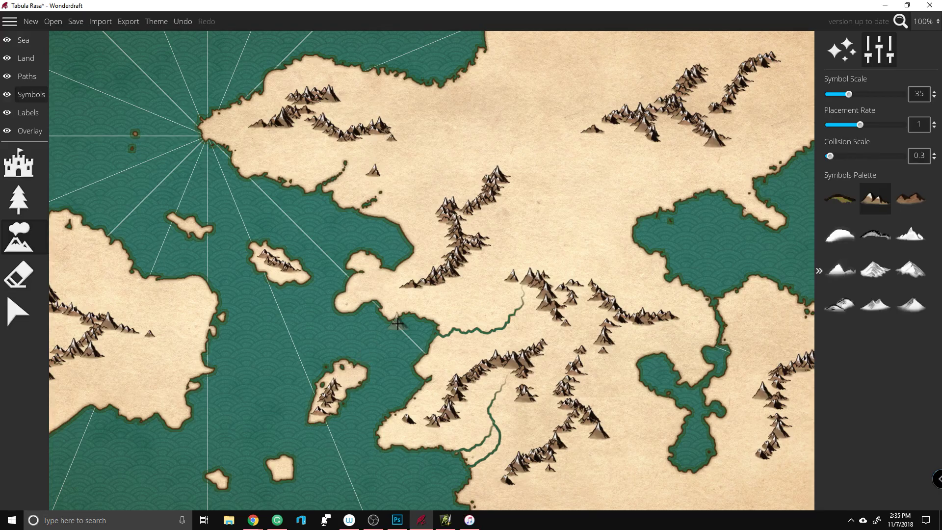
Step: Select the olive-green hatched tree and test a small cluster north of the central mountains, undoing it after checking its size
left_click(19, 199)
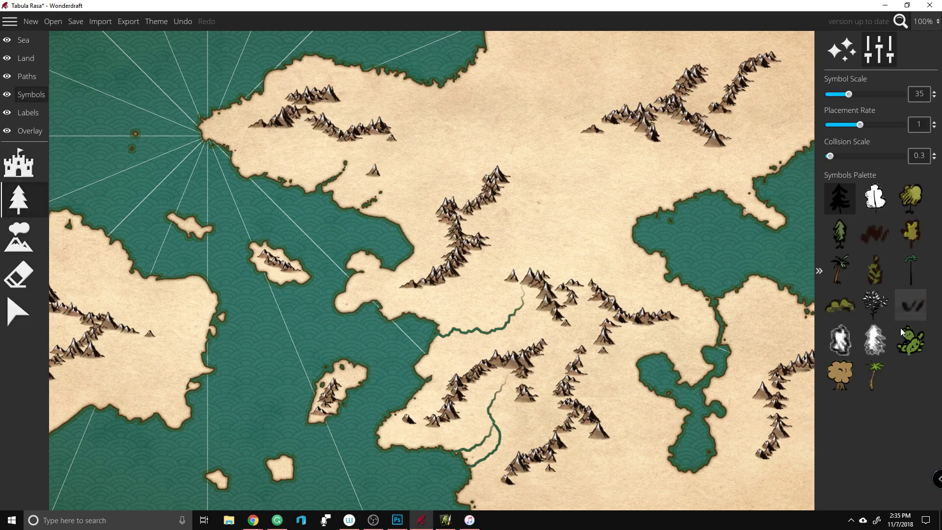
left_click(916, 197)
left_click_drag(542, 255, 551, 241)
scroll(599, 230, "up", 4)
scroll(606, 241, "up", 5)
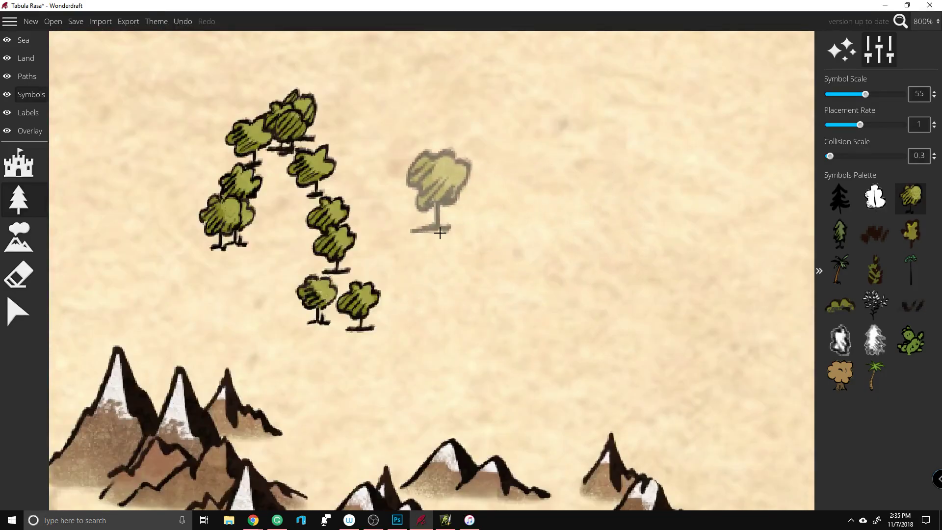
scroll(441, 233, "down", 6)
scroll(442, 228, "up", 4)
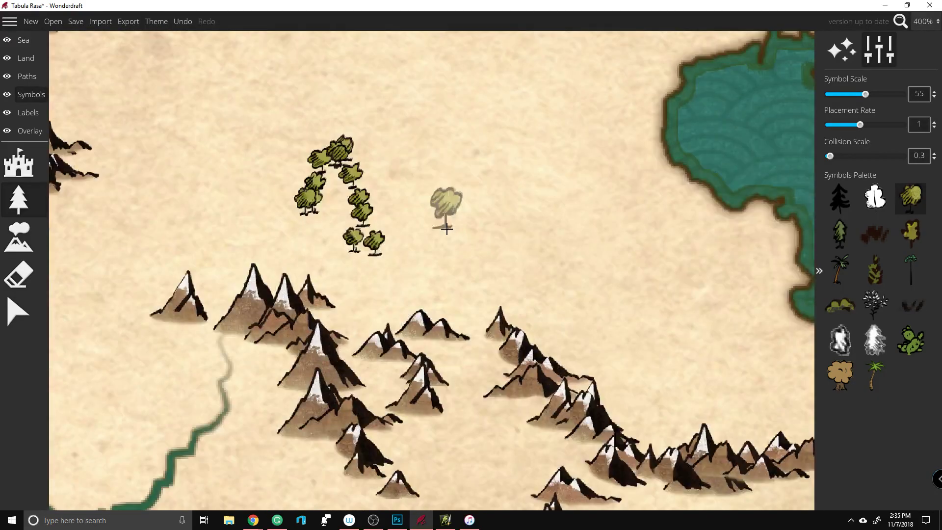
scroll(446, 228, "down", 5)
key("ctrl+z")
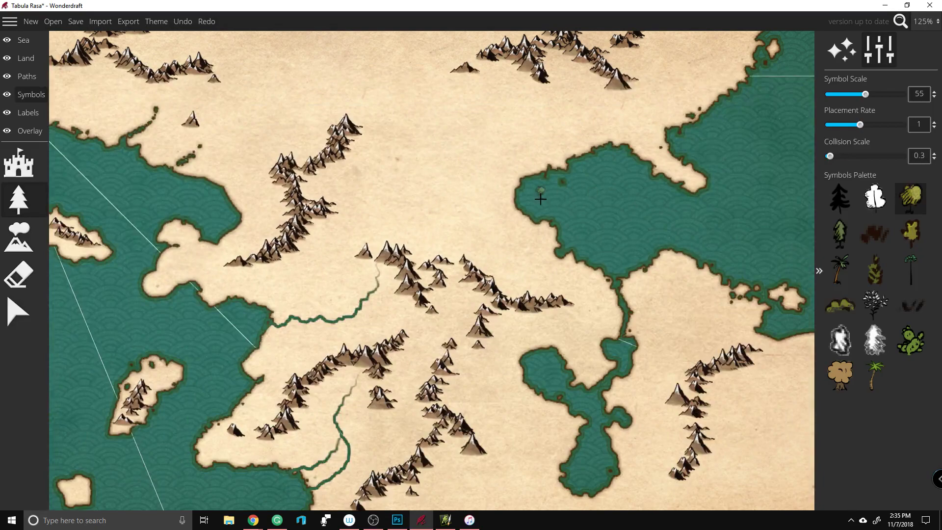
Step: Set the tree placement rate to 2 and try a stroke of trees at symbol scale 60, undoing it
scroll(540, 199, "down", 1)
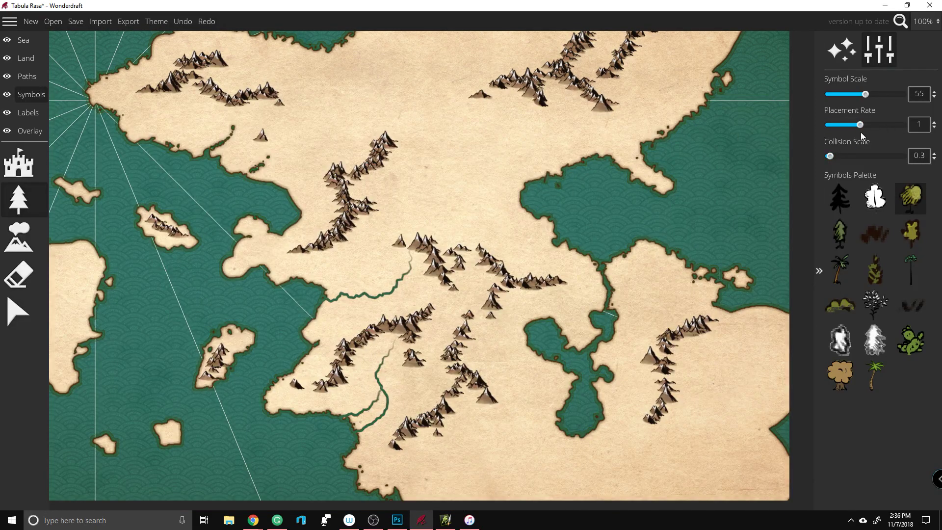
scroll(863, 128, "up", 1)
left_click_drag(474, 178, 515, 240)
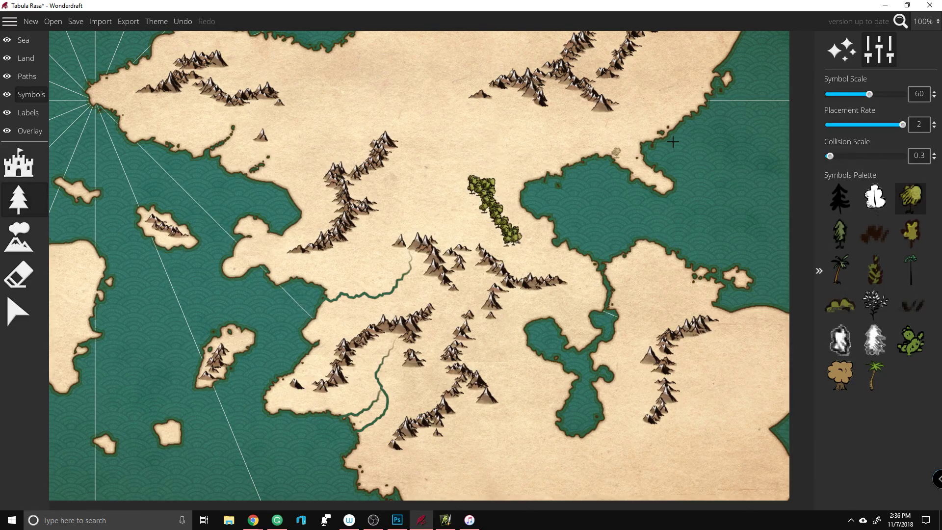
key("ctrl+z")
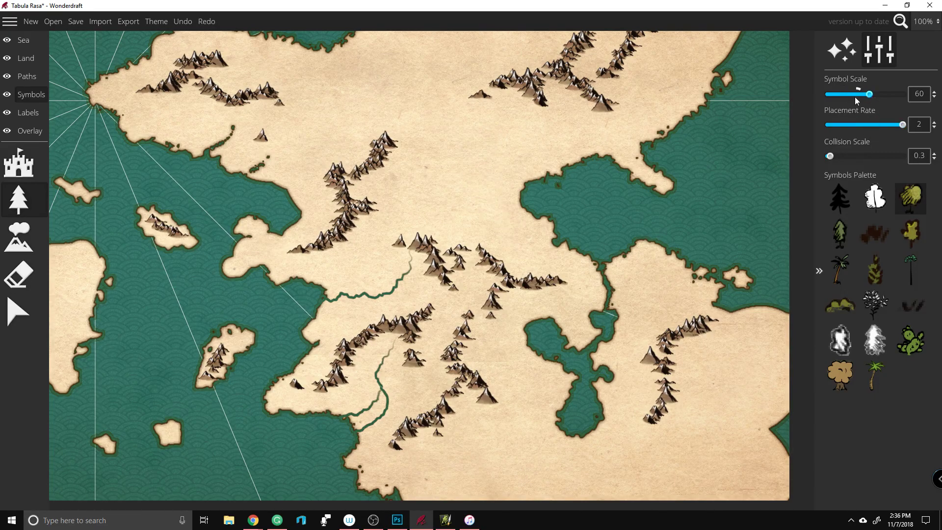
Step: Set the tree symbol scale to 30 and paint a dense forest between the central mountains and the eastern bay
left_click(855, 98)
left_click_drag(857, 97, 844, 96)
left_click(444, 200)
mouse_move(448, 187)
left_mouse_down()
mouse_move(466, 222)
mouse_move(499, 234)
mouse_move(469, 169)
mouse_move(463, 191)
mouse_move(476, 196)
mouse_move(459, 194)
mouse_move(489, 206)
mouse_move(511, 243)
mouse_move(543, 259)
mouse_move(520, 252)
mouse_move(492, 222)
mouse_move(469, 232)
mouse_move(490, 192)
mouse_move(484, 211)
mouse_move(464, 201)
mouse_move(476, 199)
mouse_move(498, 166)
mouse_move(492, 202)
mouse_move(501, 185)
mouse_move(496, 209)
mouse_move(501, 221)
mouse_move(515, 220)
mouse_move(528, 247)
mouse_move(500, 233)
mouse_move(527, 271)
left_mouse_up()
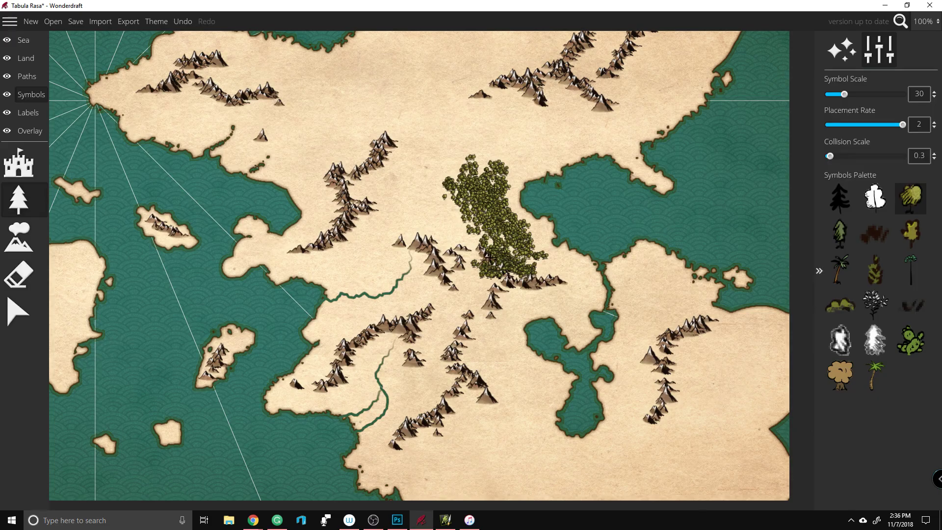
Step: Examine the new forest's tree density and overlap with the mountains, both up close and across the map
scroll(573, 228, "up", 2)
scroll(510, 267, "up", 6)
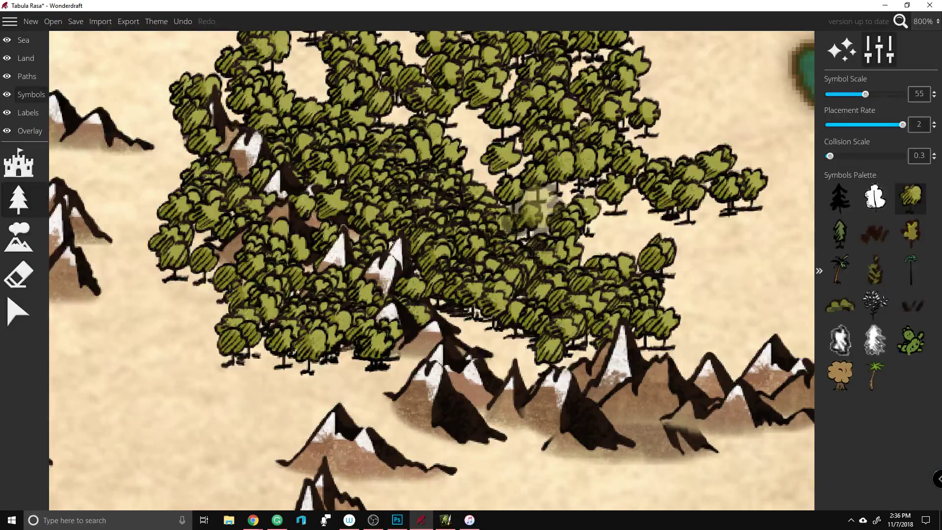
scroll(537, 206, "down", 7)
scroll(507, 137, "up", 2)
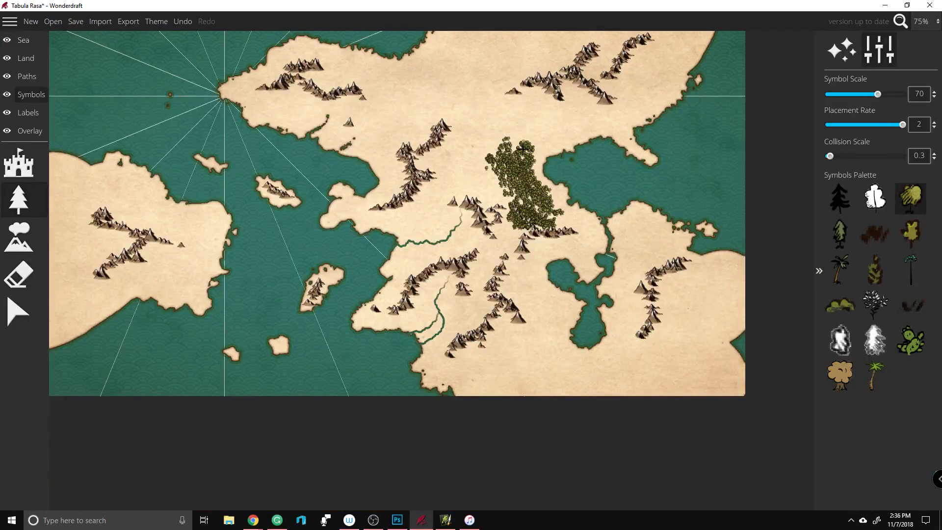
scroll(506, 137, "up", 2)
left_click(372, 193)
scroll(372, 191, "down", 1)
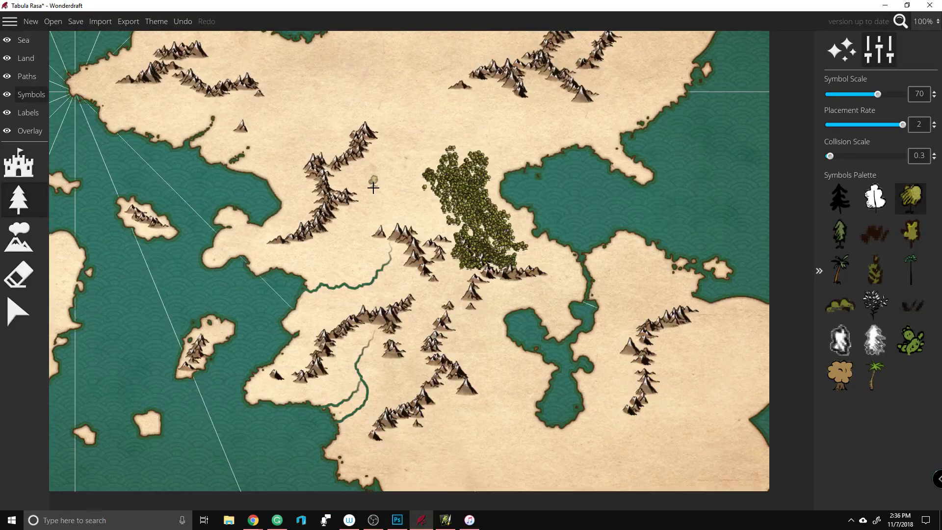
Step: Paint olive-green forests at symbol scale 30 beside the west-central mountains and along the eastern side of the southern range
scroll(375, 183, "down", 6)
mouse_move(307, 247)
left_mouse_down()
mouse_move(323, 261)
mouse_move(336, 235)
mouse_move(354, 233)
mouse_move(349, 211)
mouse_move(374, 199)
left_mouse_up()
mouse_move(470, 345)
left_mouse_down()
mouse_move(486, 356)
mouse_move(466, 356)
mouse_move(487, 421)
mouse_move(447, 397)
mouse_move(429, 423)
mouse_move(443, 452)
mouse_move(465, 437)
mouse_move(467, 417)
mouse_move(522, 425)
mouse_move(512, 427)
mouse_move(484, 359)
left_mouse_up()
scroll(542, 133, "down", 5)
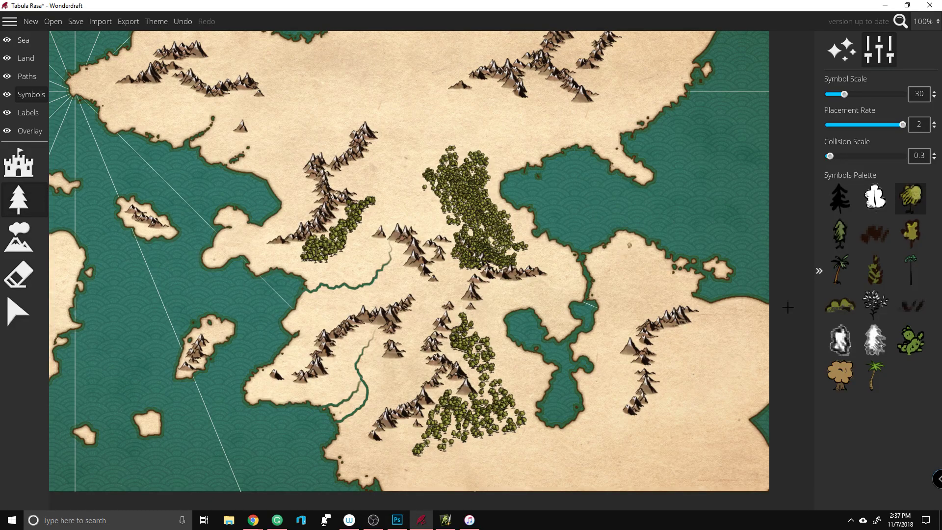
Step: Select the tall dark-green tree and paint scattered tree clusters across the north, between the northwestern and northeastern mountains
scroll(722, 170, "up", 10)
left_click(868, 206)
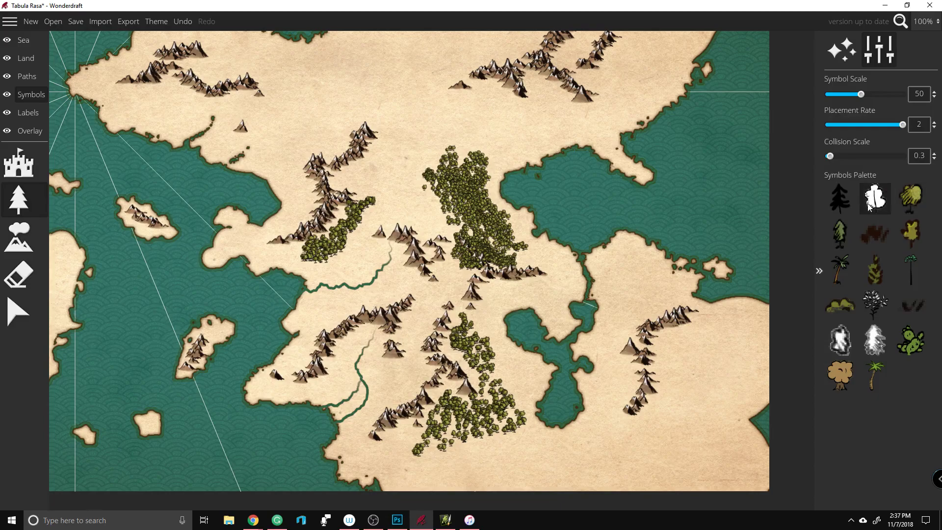
key("ctrl+z")
scroll(662, 216, "up", 3)
left_click(840, 234)
mouse_move(275, 48)
left_mouse_down()
mouse_move(297, 72)
mouse_move(335, 47)
mouse_move(403, 44)
mouse_move(448, 51)
mouse_move(451, 61)
mouse_move(501, 43)
mouse_move(596, 96)
left_mouse_up()
scroll(638, 190, "up", 2)
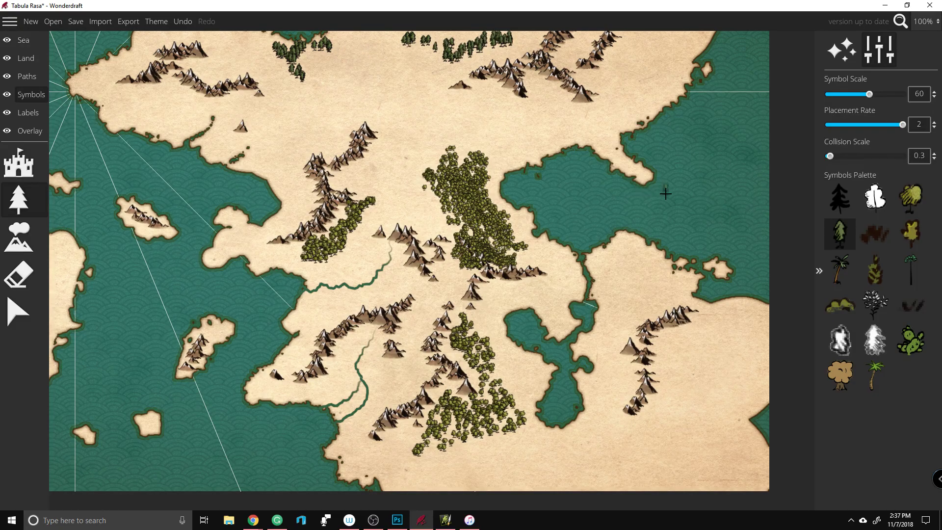
Step: Cover the northern land with a dense dark-green forest at symbol scale 65, extending it west to the northwestern mountains
scroll(665, 194, "down", 3)
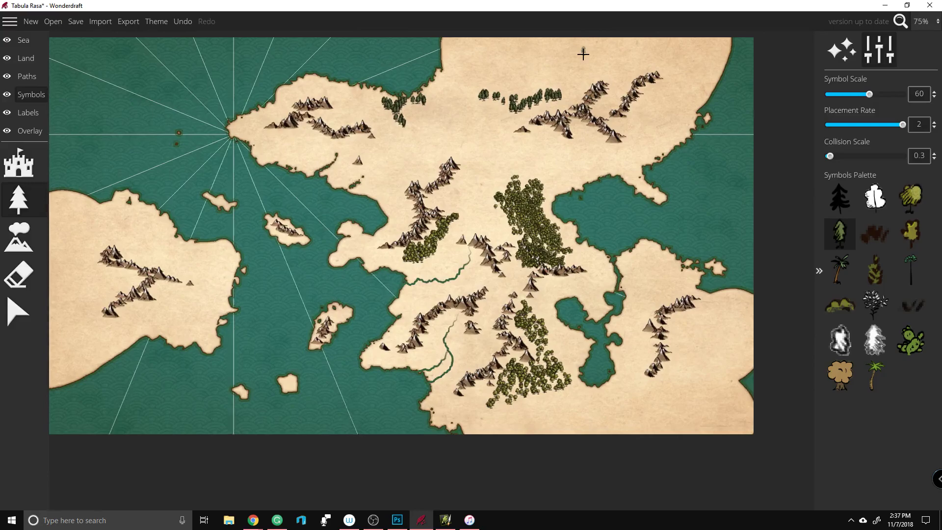
scroll(583, 54, "up", 3)
scroll(577, 51, "down", 3)
scroll(572, 49, "up", 2)
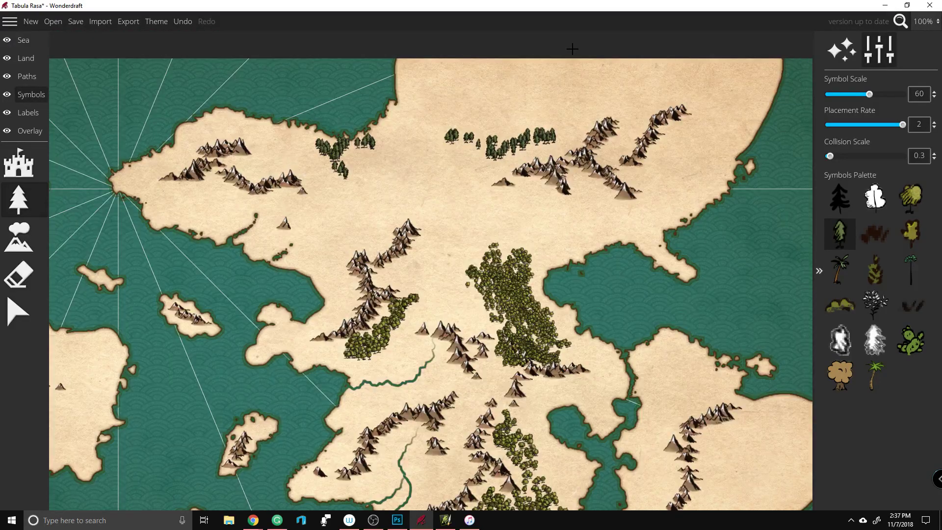
mouse_move(542, 69)
left_mouse_down()
mouse_move(568, 53)
mouse_move(562, 36)
mouse_move(509, 113)
mouse_move(562, 57)
mouse_move(529, 147)
mouse_move(577, 66)
mouse_move(589, 69)
mouse_move(554, 117)
mouse_move(636, 55)
mouse_move(552, 82)
mouse_move(623, 59)
mouse_move(608, 95)
mouse_move(620, 103)
mouse_move(647, 90)
mouse_move(648, 104)
mouse_move(675, 69)
mouse_move(697, 58)
mouse_move(672, 95)
mouse_move(747, 72)
mouse_move(753, 89)
mouse_move(660, 157)
mouse_move(682, 154)
mouse_move(734, 118)
mouse_move(711, 96)
mouse_move(673, 106)
mouse_move(676, 62)
mouse_move(642, 75)
mouse_move(619, 100)
mouse_move(595, 98)
mouse_move(577, 63)
mouse_move(441, 106)
mouse_move(457, 75)
mouse_move(504, 55)
mouse_move(513, 62)
mouse_move(484, 105)
mouse_move(474, 134)
mouse_move(482, 139)
mouse_move(456, 125)
mouse_move(434, 131)
mouse_move(358, 199)
mouse_move(387, 167)
mouse_move(459, 142)
mouse_move(411, 205)
mouse_move(495, 149)
mouse_move(411, 65)
left_mouse_up()
mouse_move(262, 168)
left_mouse_down()
mouse_move(310, 149)
mouse_move(311, 181)
left_mouse_up()
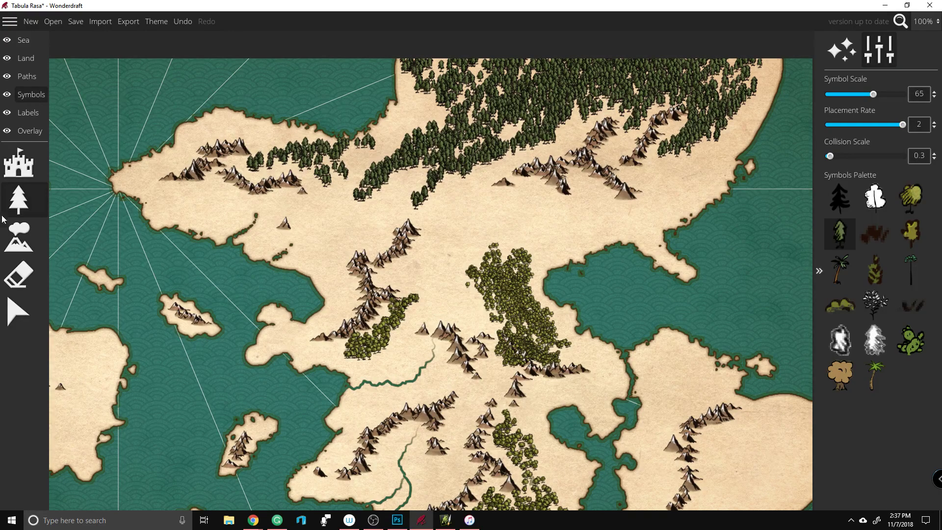
Step: Examine the overlay's trace image options and the map's general texture and coastline settings
left_click(27, 120)
left_click(20, 91)
left_click(21, 82)
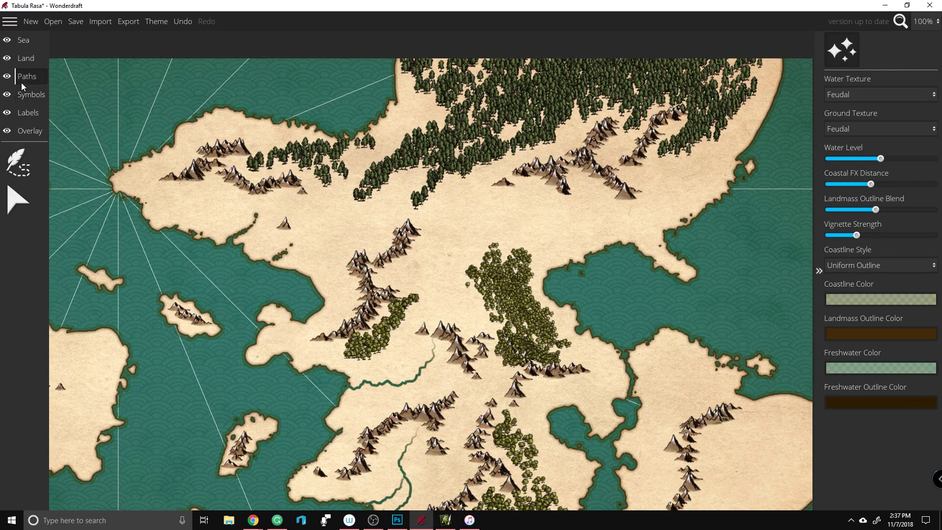
left_click(28, 132)
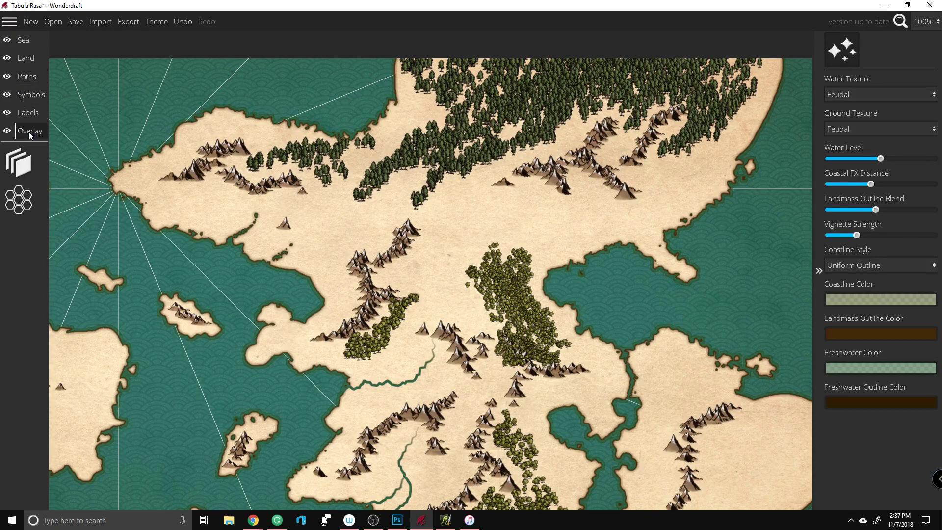
left_click(20, 169)
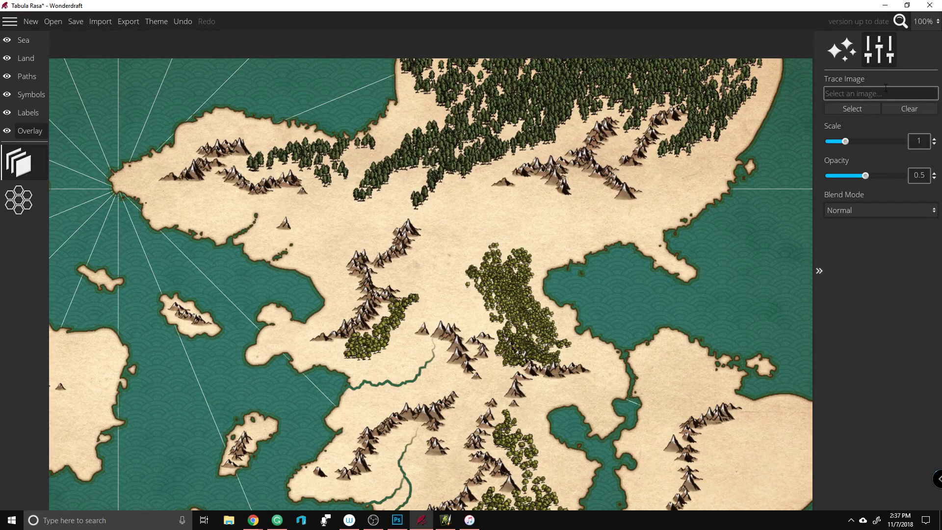
left_click(842, 47)
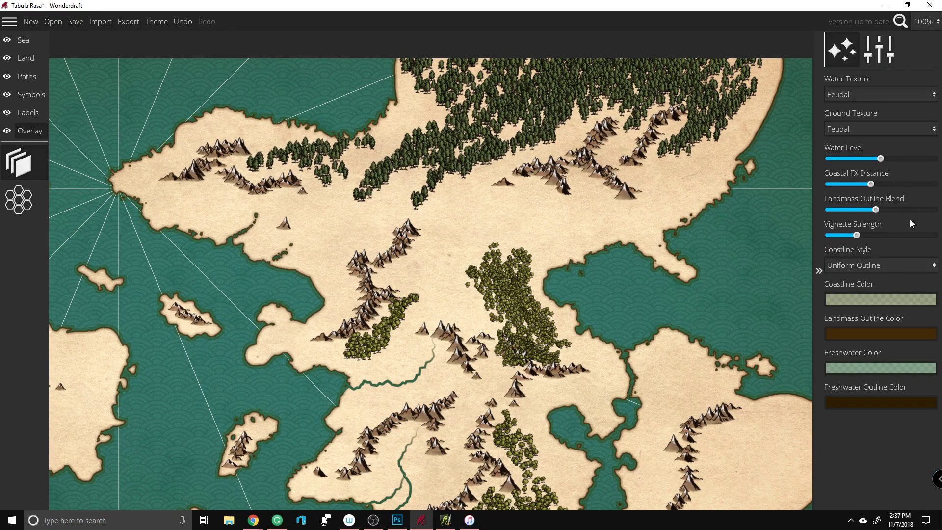
left_click(879, 49)
Step: Place a red-roofed village symbol at scale 55 on the small western peninsula below the west-central mountains
left_click(14, 95)
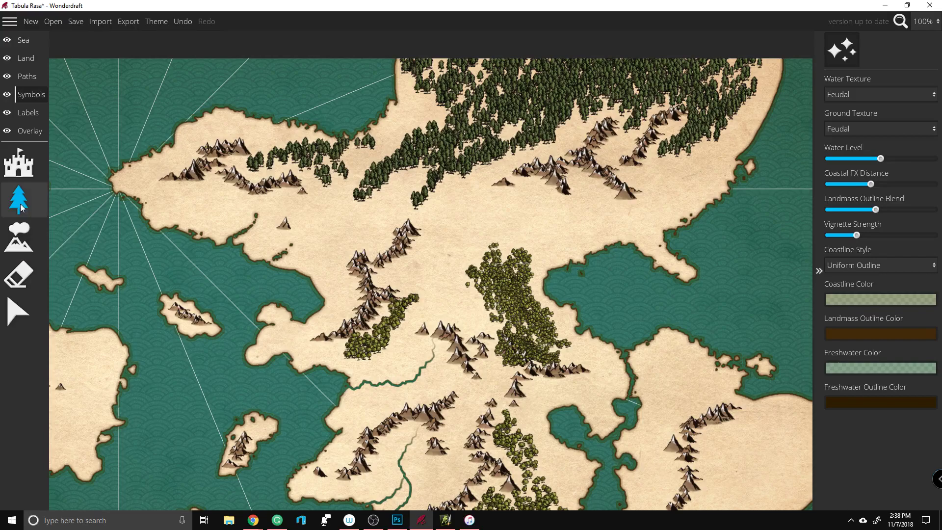
left_click(19, 238)
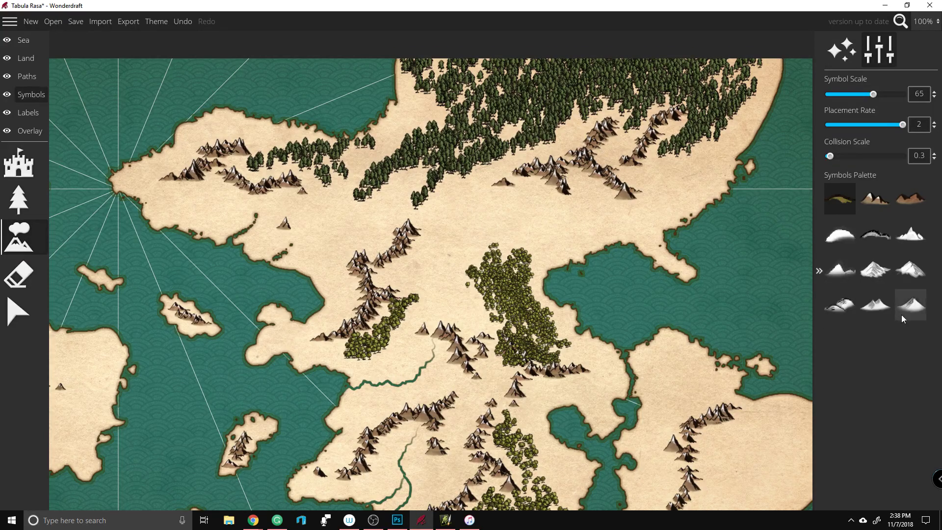
left_click(19, 200)
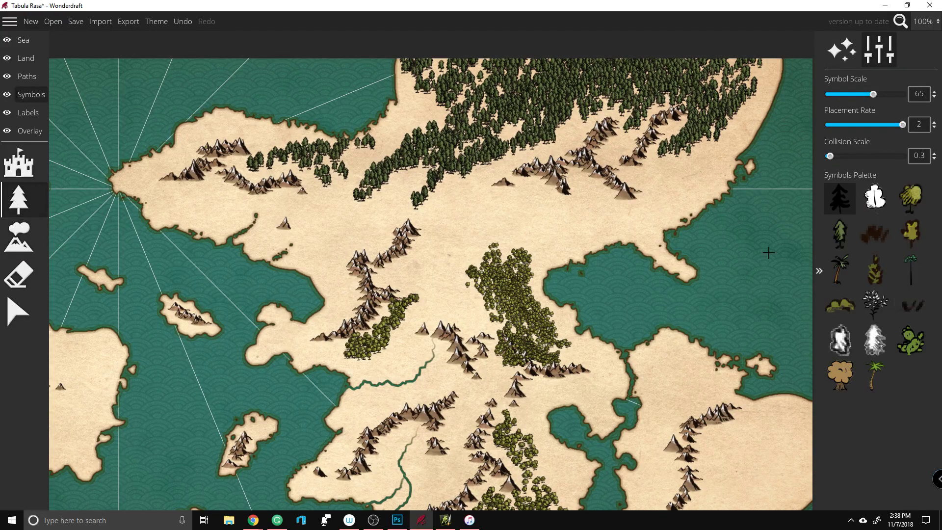
left_click(13, 169)
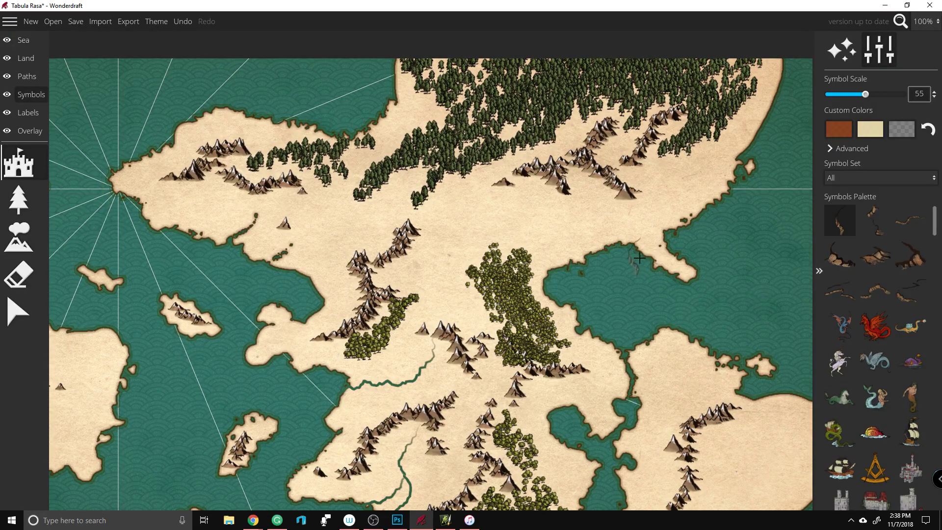
scroll(893, 322, "down", 5)
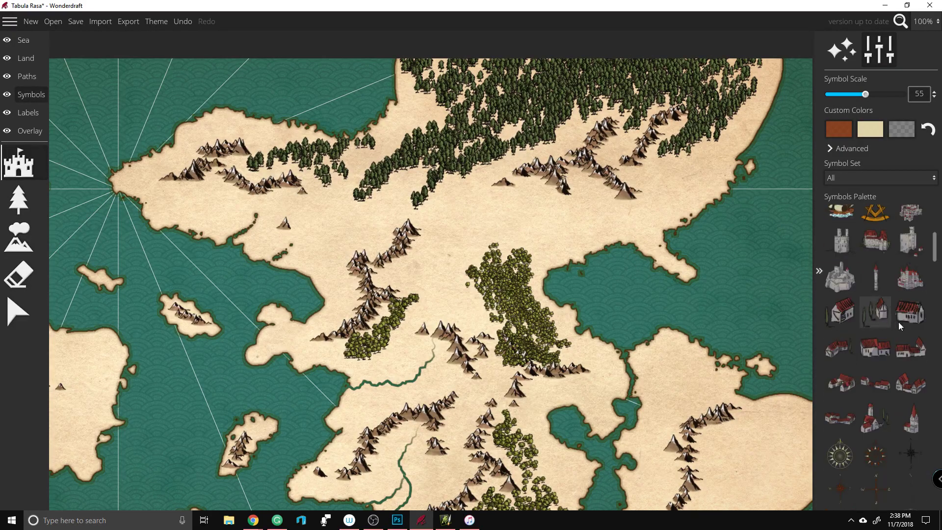
left_click(908, 375)
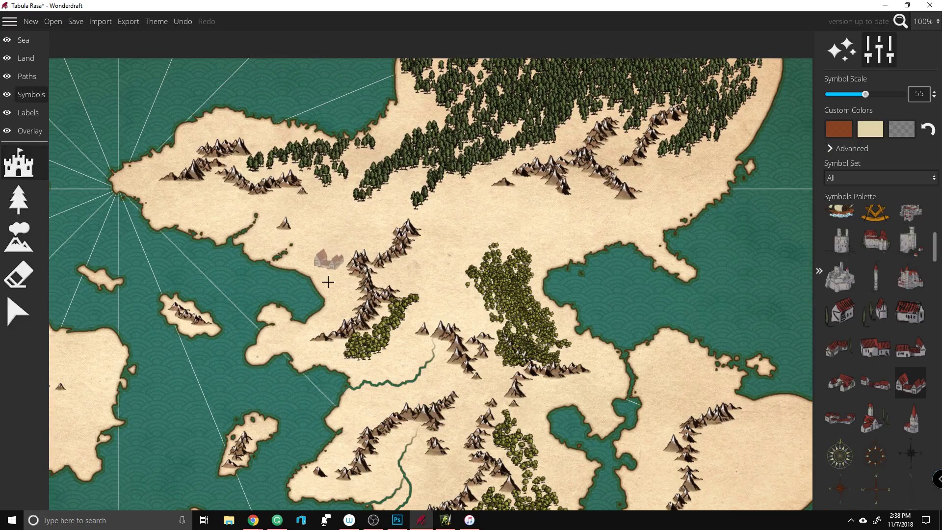
left_click(286, 336)
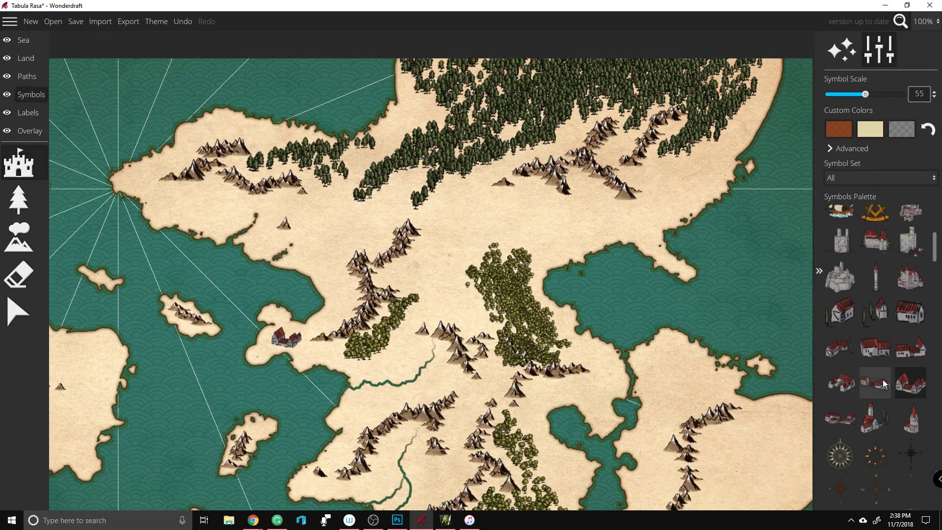
Step: Place two red-roofed house groups side by side on the northwestern shore of the eastern bay
left_click(850, 383)
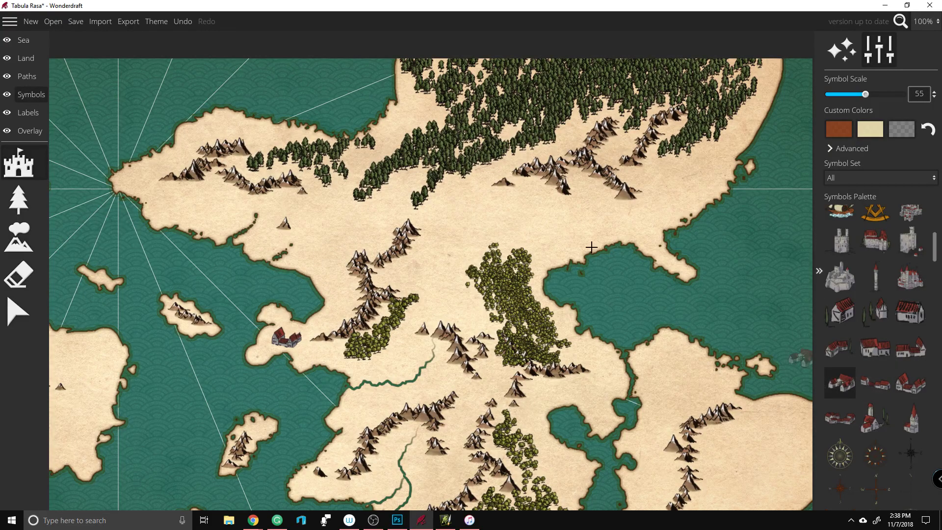
left_click(875, 347)
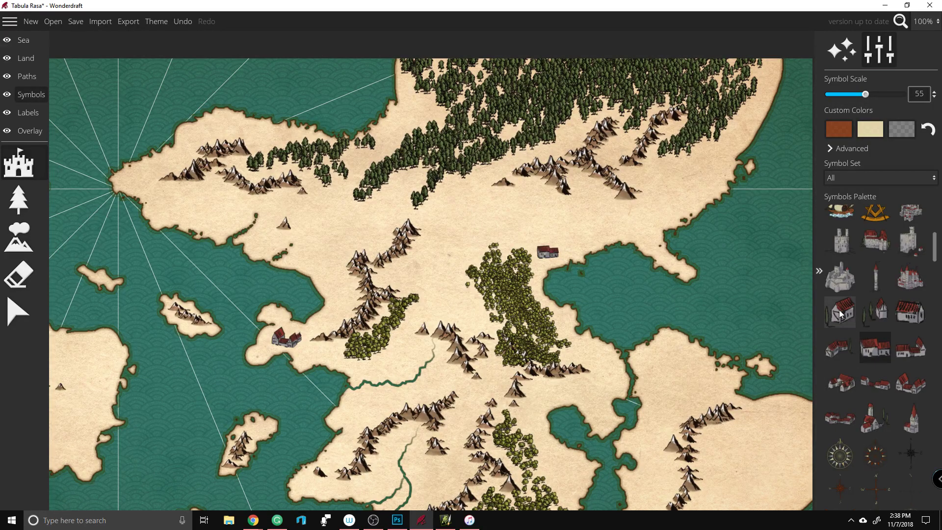
left_click(844, 348)
left_click(568, 252)
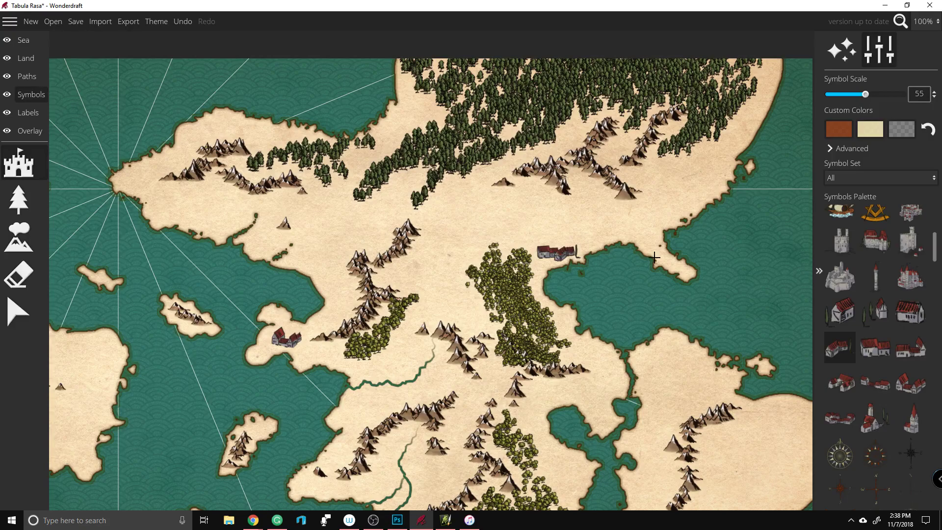
Step: Try the house symbol at a reduced scale in the sea south of the western village, undoing it
scroll(642, 250, "down", 5)
left_click(308, 395)
key("ctrl+z")
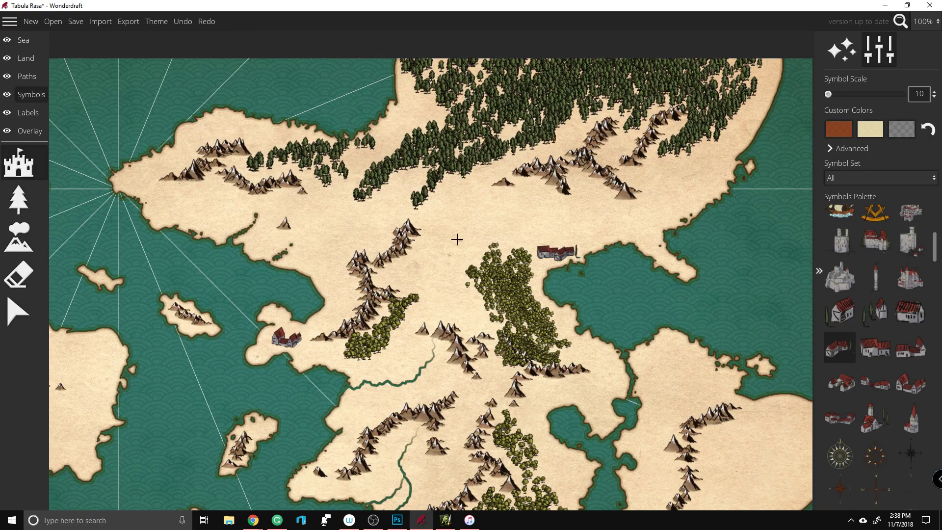
Step: Test the house symbol at scales 50 and 55 in the eastern bay, undoing the placements
scroll(632, 246, "up", 3)
scroll(608, 299, "up", 1)
left_click(622, 307)
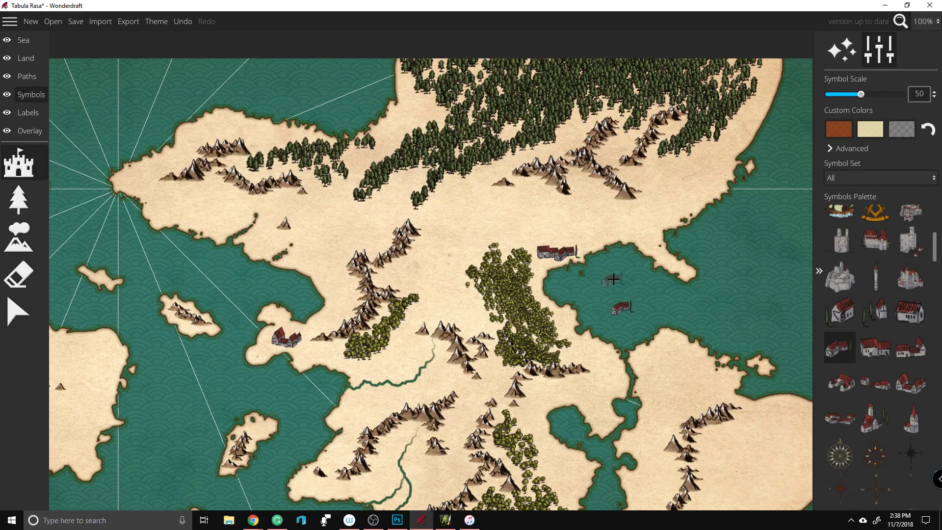
left_click(602, 277)
key("ctrl+z")
key("ctrl+z")
scroll(579, 297, "up", 1)
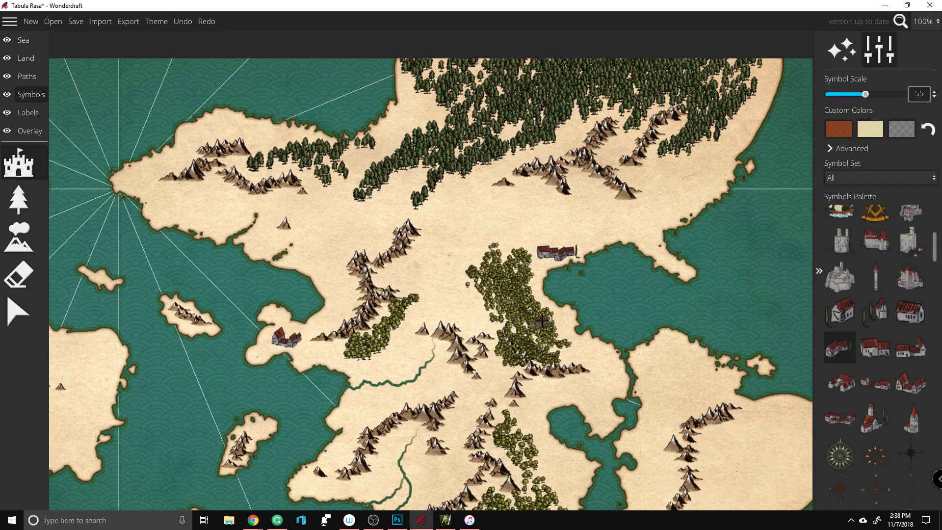
left_click(621, 300)
key("ctrl+z")
Step: Examine the placed forests, mountains and villages up close and across the whole map
scroll(628, 289, "down", 6)
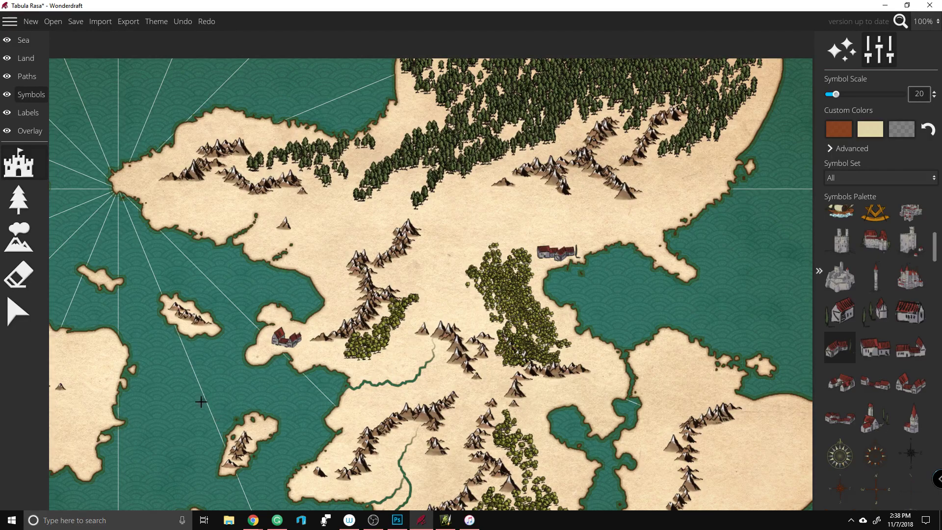
scroll(633, 339, "down", 2)
scroll(552, 238, "down", 4)
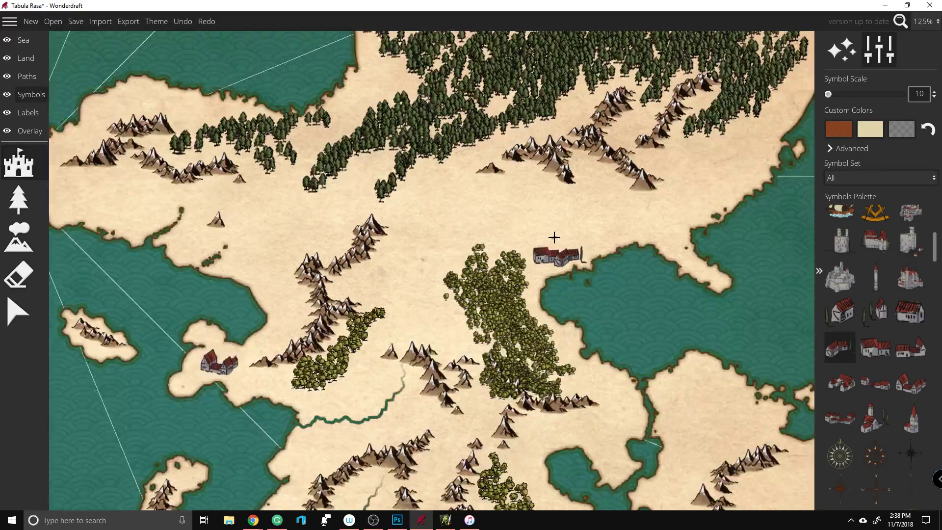
scroll(566, 231, "up", 1)
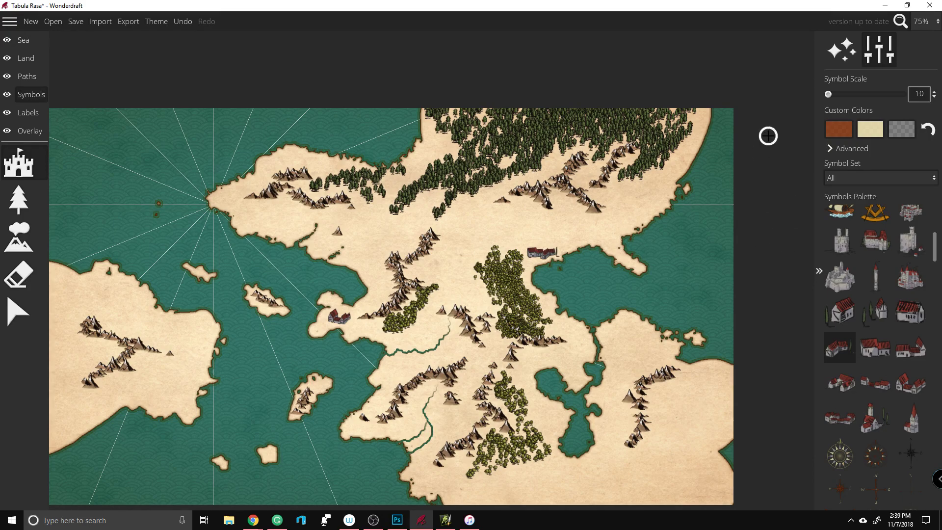
scroll(677, 231, "down", 4)
scroll(435, 466, "up", 5)
scroll(384, 217, "down", 5)
scroll(502, 310, "up", 4)
scroll(503, 310, "down", 5)
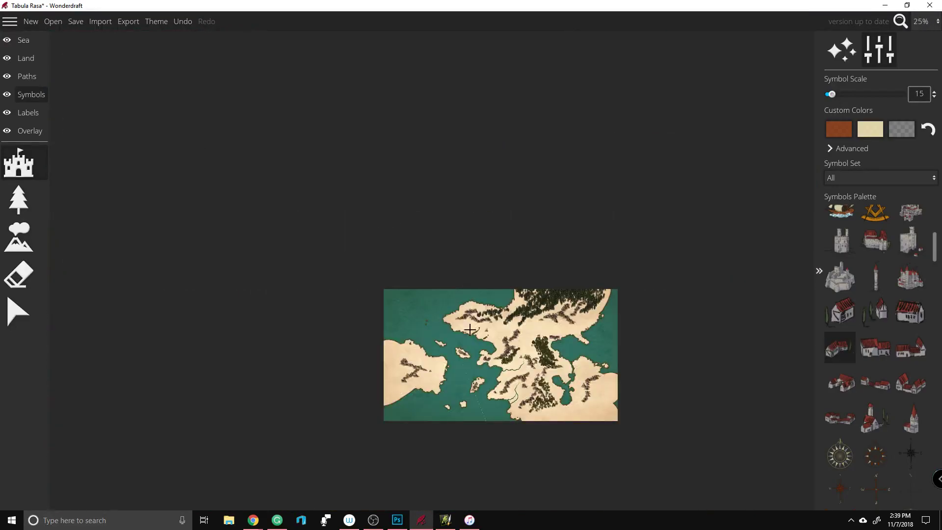
scroll(542, 379, "up", 4)
scroll(477, 294, "down", 2)
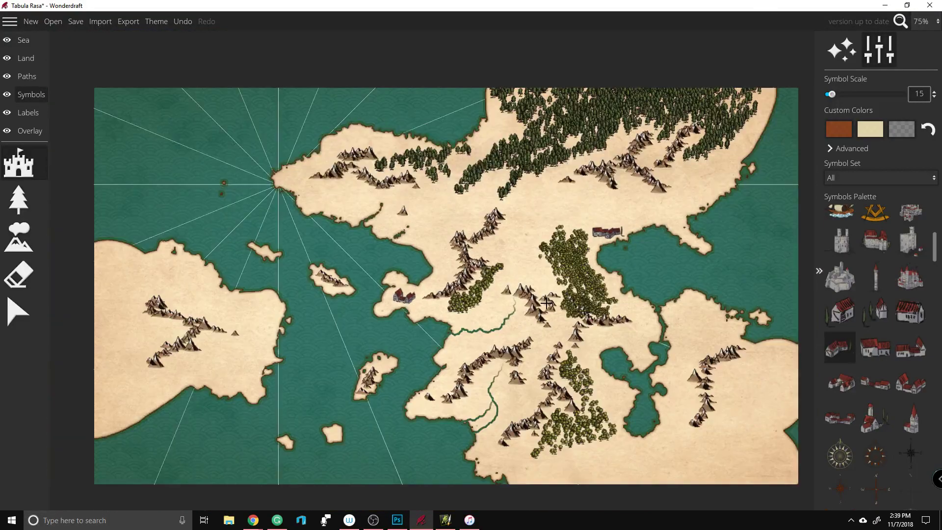
Step: Place a four-pointed compass rose at symbol scale 65 in the northwestern sea
left_click(24, 243)
left_click(18, 198)
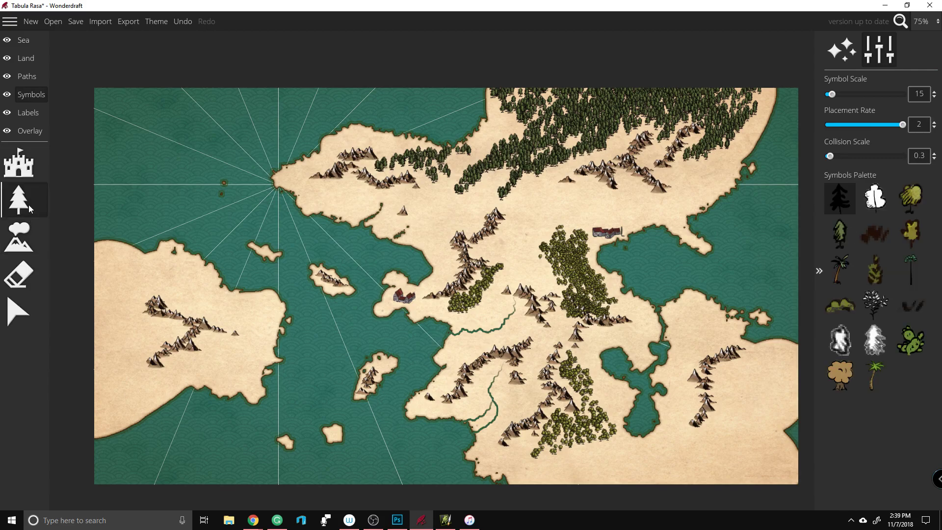
left_click(19, 163)
scroll(878, 377, "down", 10)
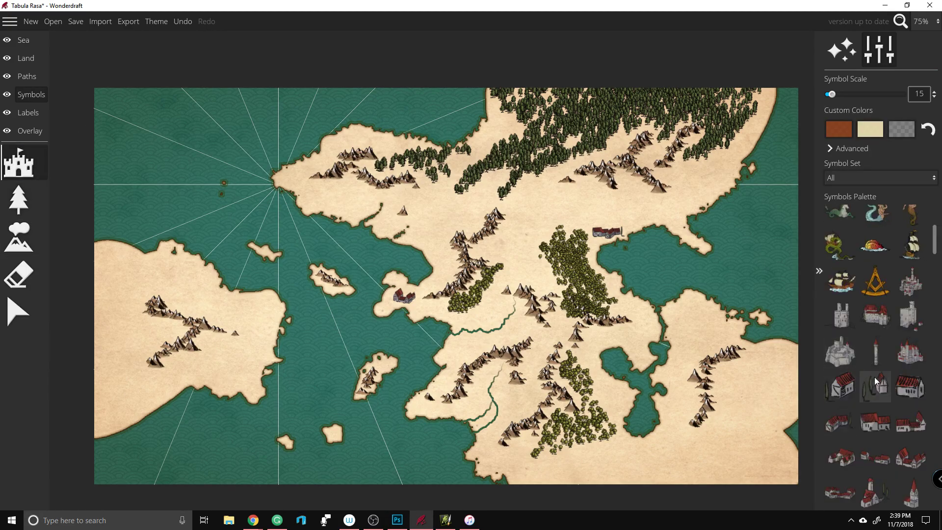
left_click(875, 407)
left_click(160, 152)
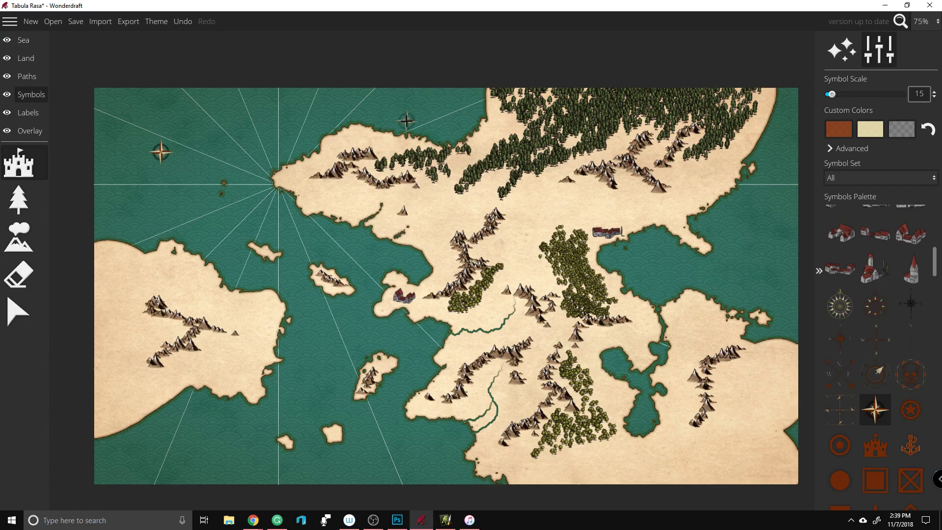
key("ctrl+z")
left_click(872, 94)
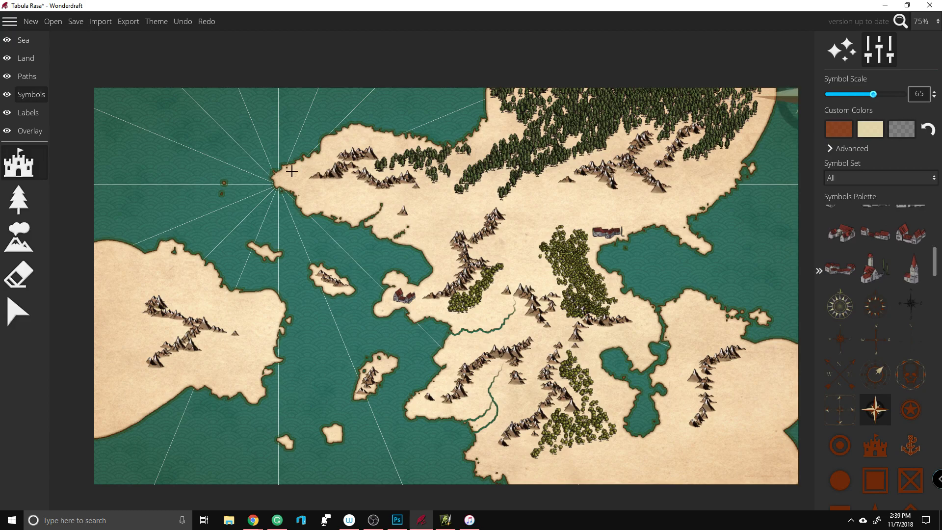
left_click(161, 156)
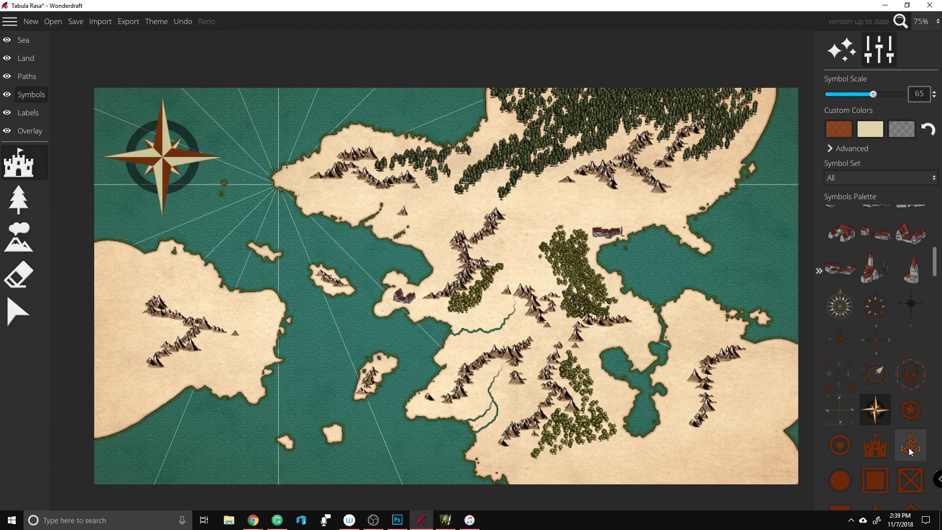
Step: Place a red-roofed church symbol at scale 35 on the southern mainland, below the round-leaved forest
scroll(891, 320, "down", 3)
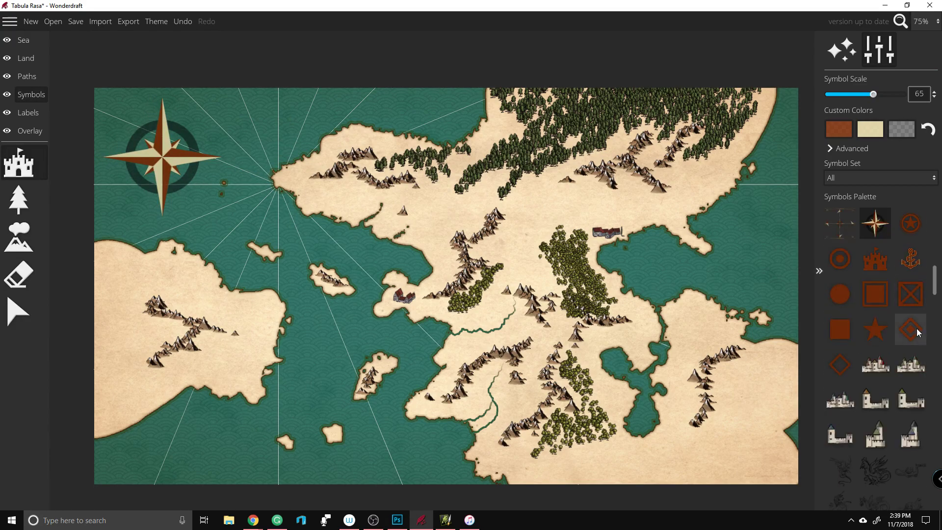
scroll(910, 324, "up", 3)
left_click(871, 273)
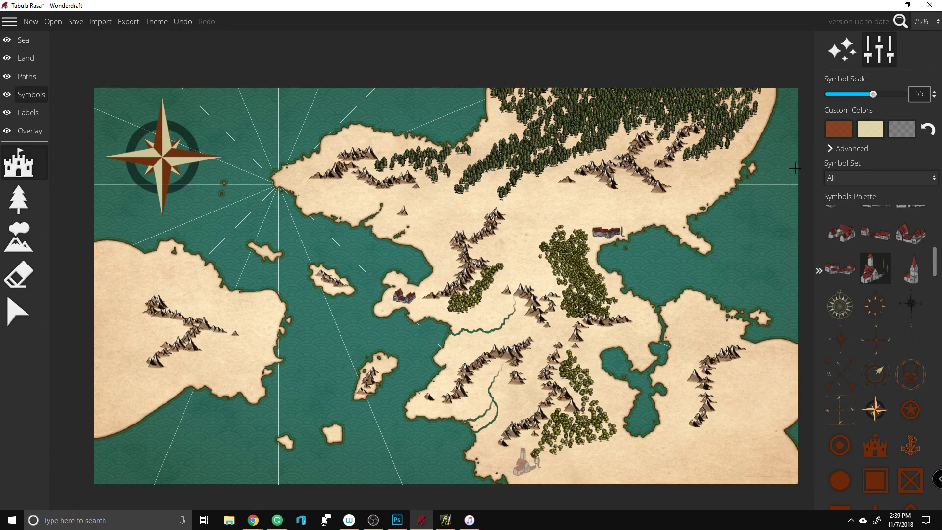
left_click_drag(874, 96, 859, 100)
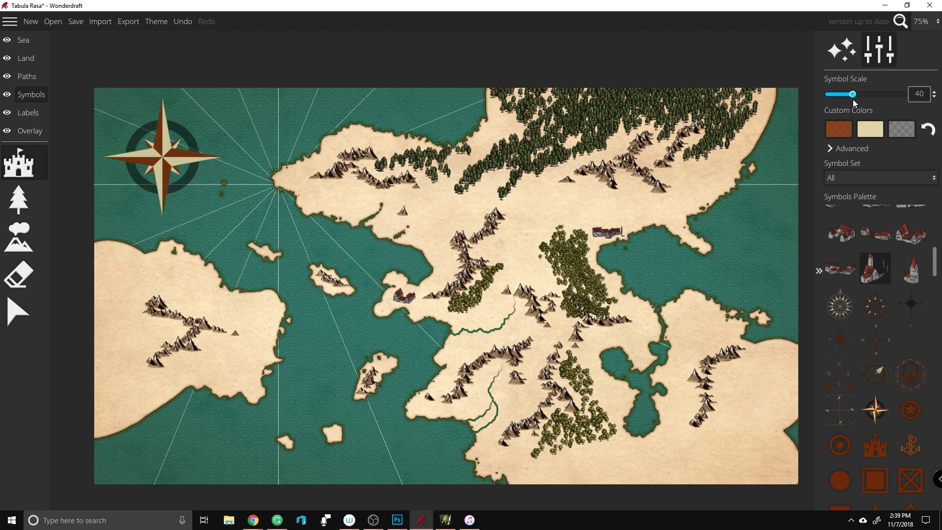
left_click(876, 130)
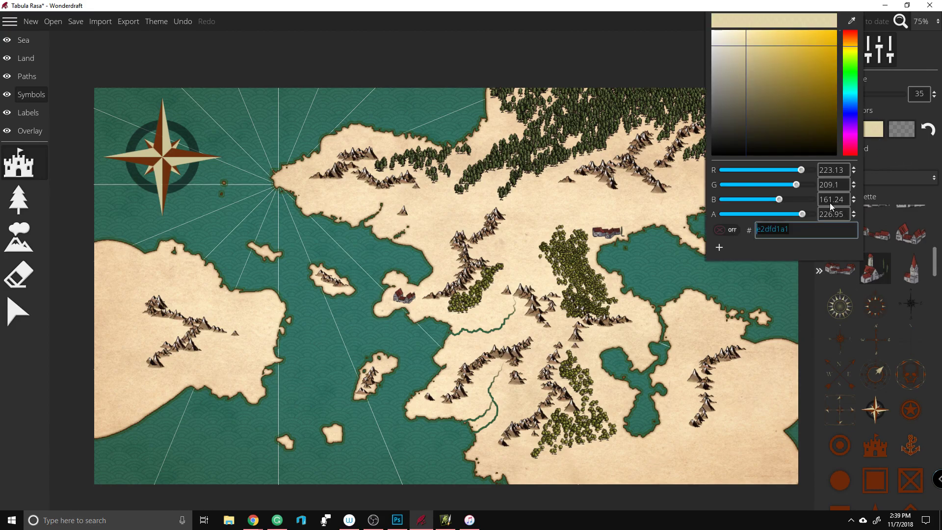
left_click(805, 117)
left_click(566, 469)
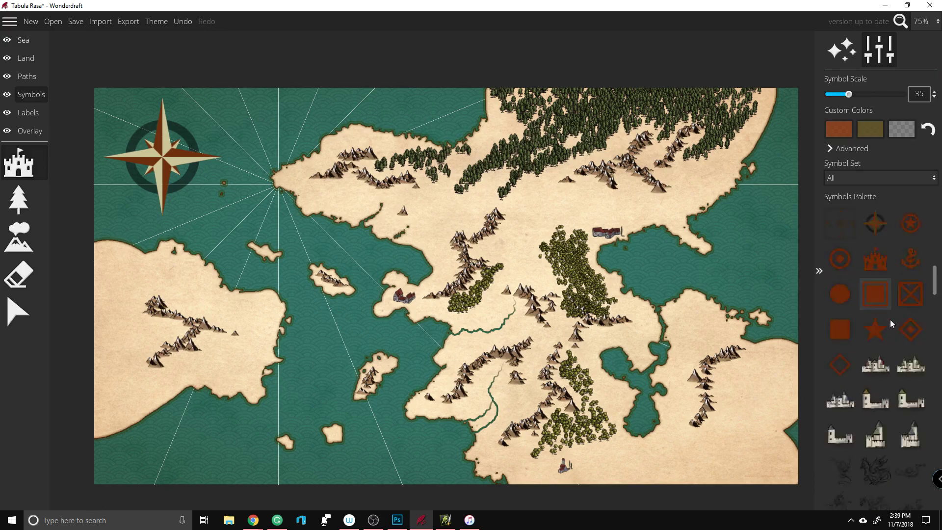
Step: Change the second custom symbol color to purple
scroll(907, 326, "up", 1)
scroll(913, 314, "up", 5)
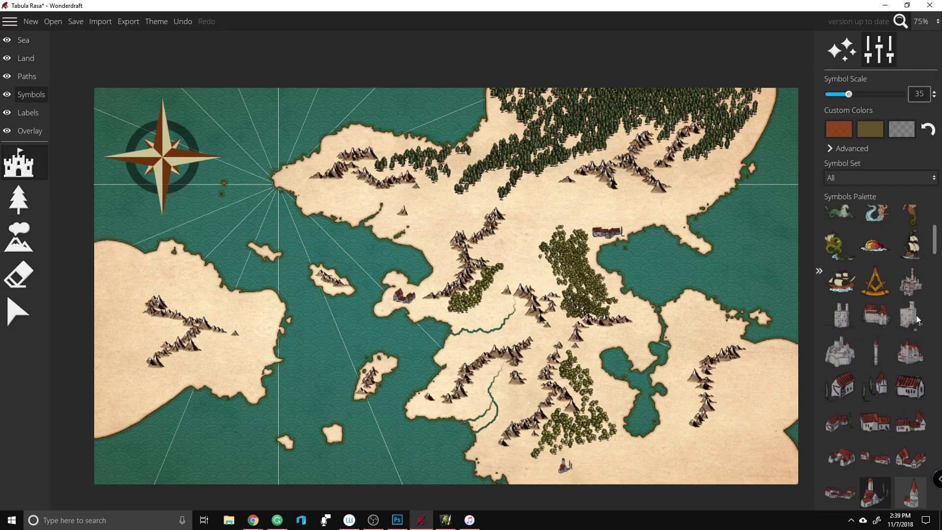
left_click(867, 128)
left_click_drag(833, 115, 743, 86)
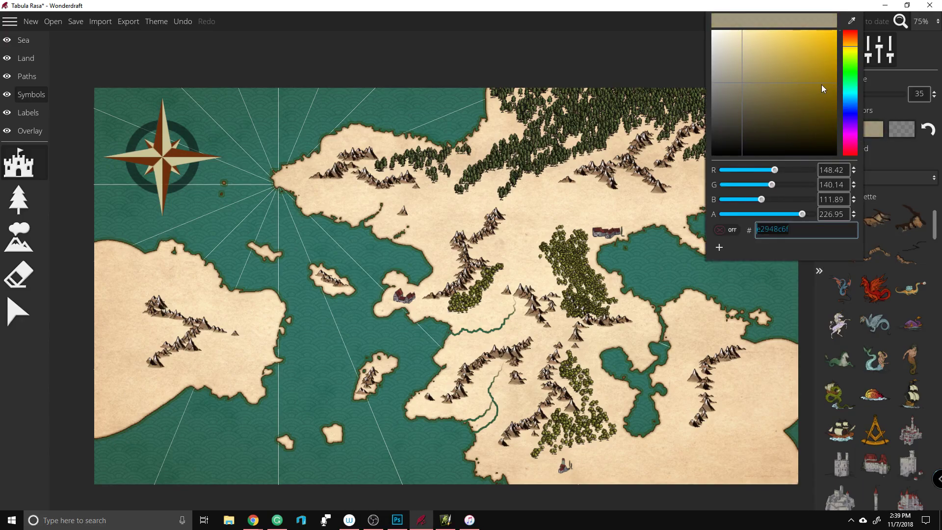
left_click(861, 116)
left_click(873, 129)
left_click(835, 106)
left_click_drag(850, 110, 853, 129)
Step: Examine the list of symbol sets, the symbols palette and the advanced symbol placement options
left_click(928, 176)
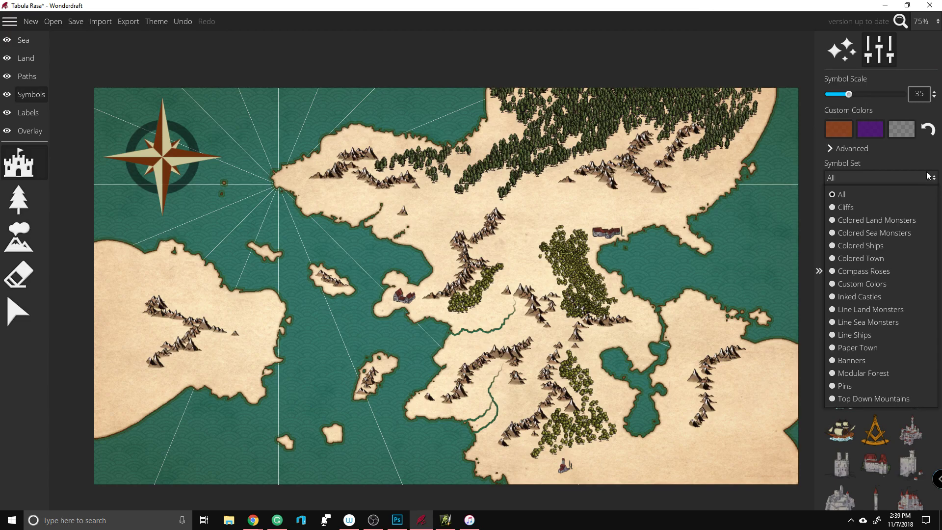
left_click(867, 128)
left_click(892, 179)
left_click(878, 194)
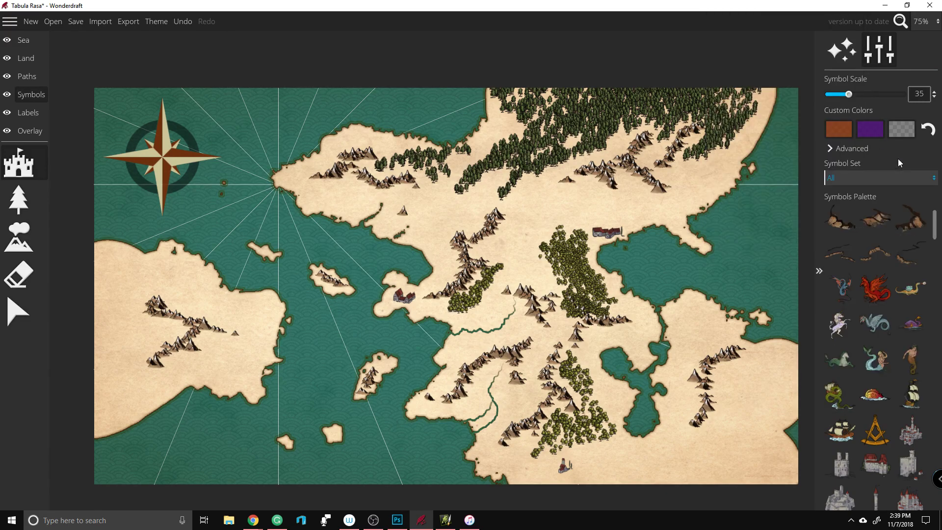
left_click(905, 130)
left_click(901, 156)
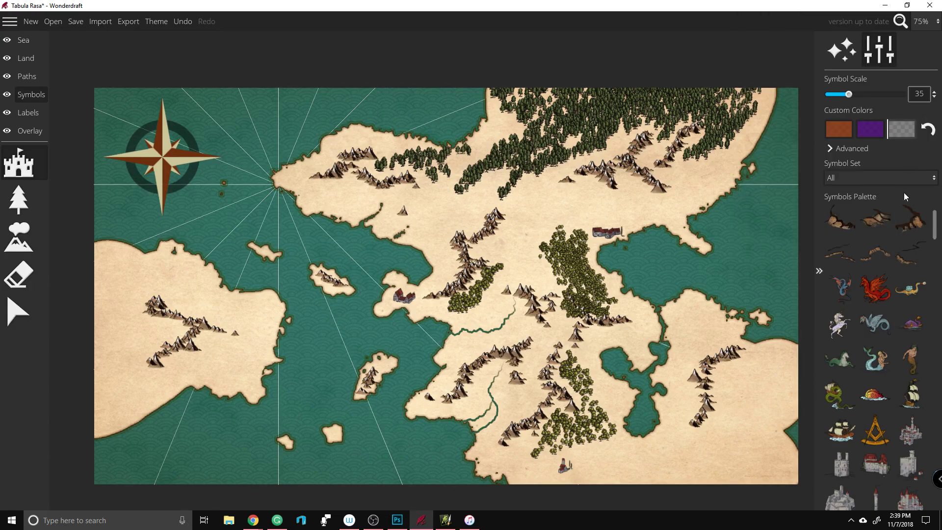
scroll(887, 287, "down", 3)
scroll(884, 293, "up", 5)
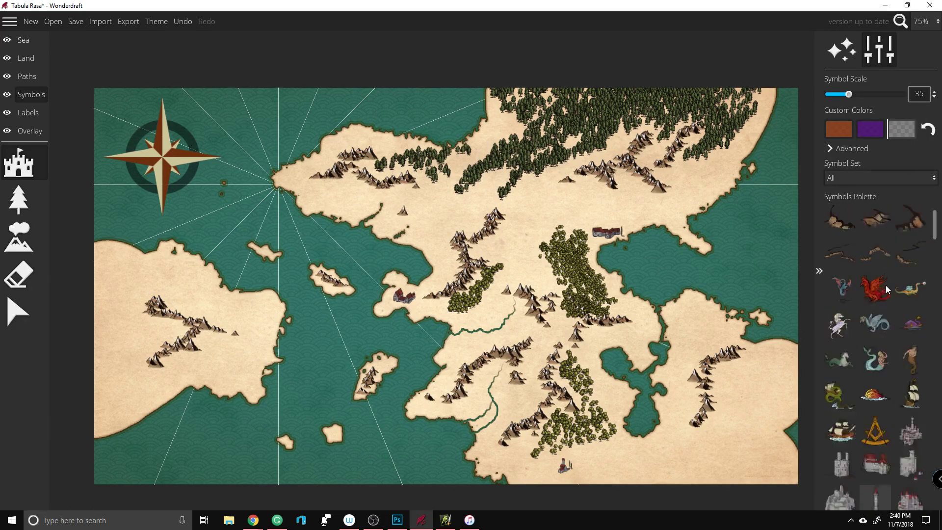
left_click(831, 149)
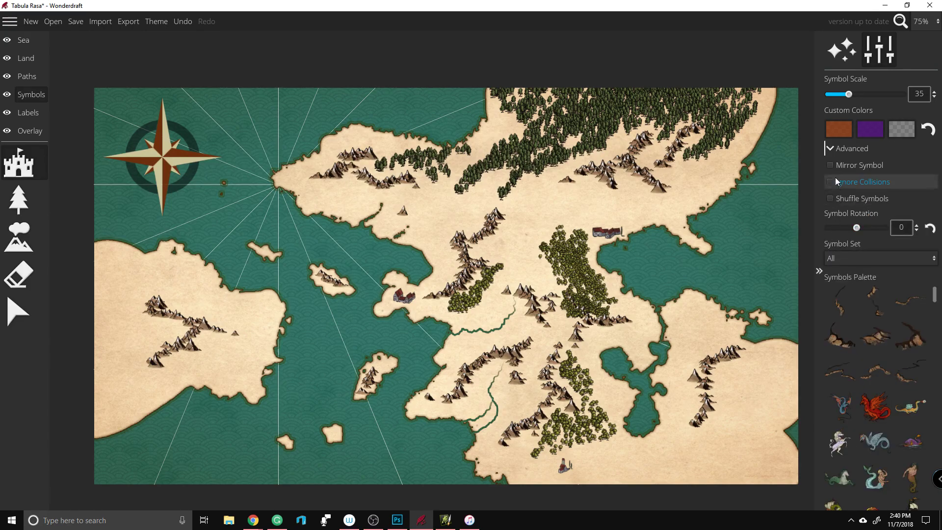
left_click(829, 149)
Step: Place one colored sailing ship in the southwestern sea and a different one in the northern sea, both at scale 35
scroll(883, 321, "down", 3)
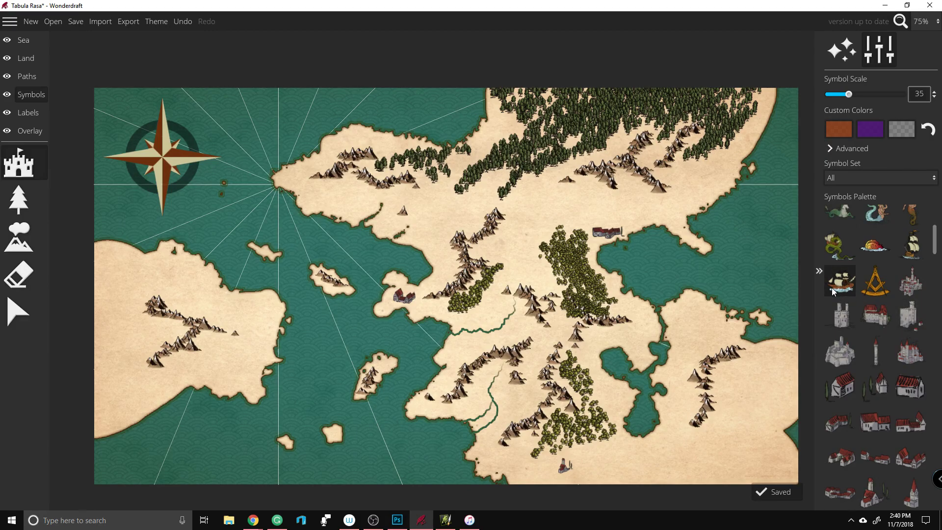
left_click(316, 392)
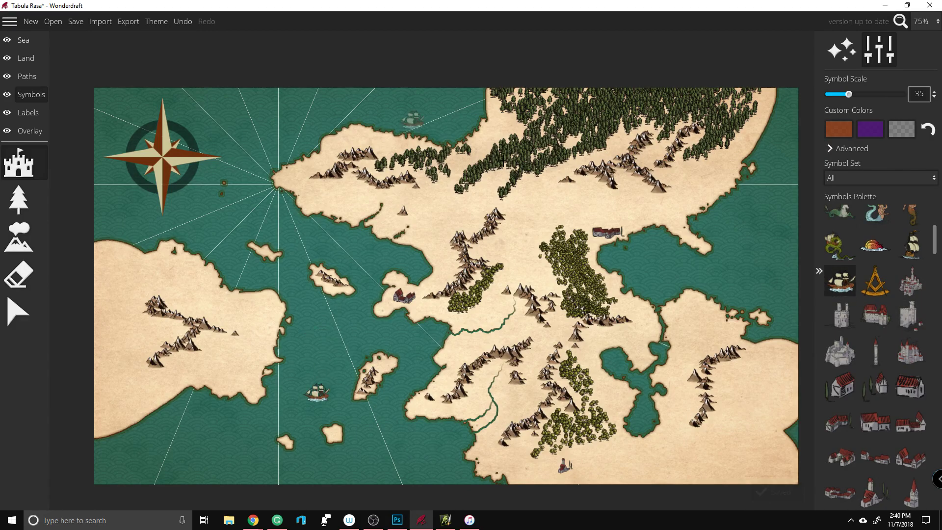
left_click(911, 243)
left_click(400, 106)
scroll(869, 332, "down", 5)
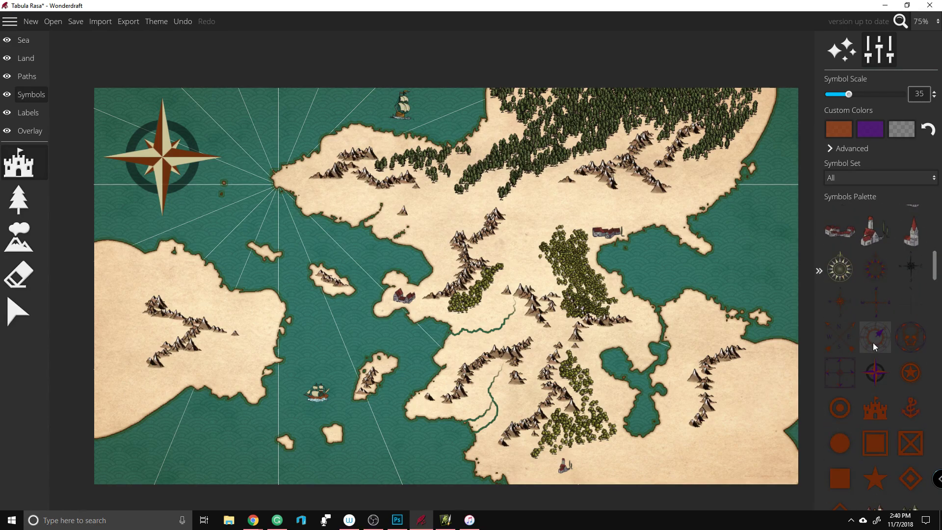
scroll(901, 284, "up", 5)
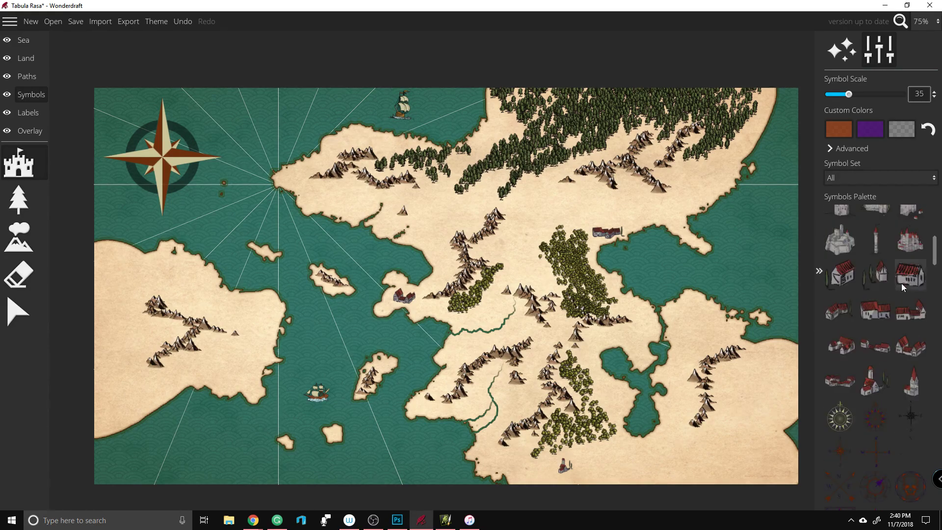
left_click(839, 181)
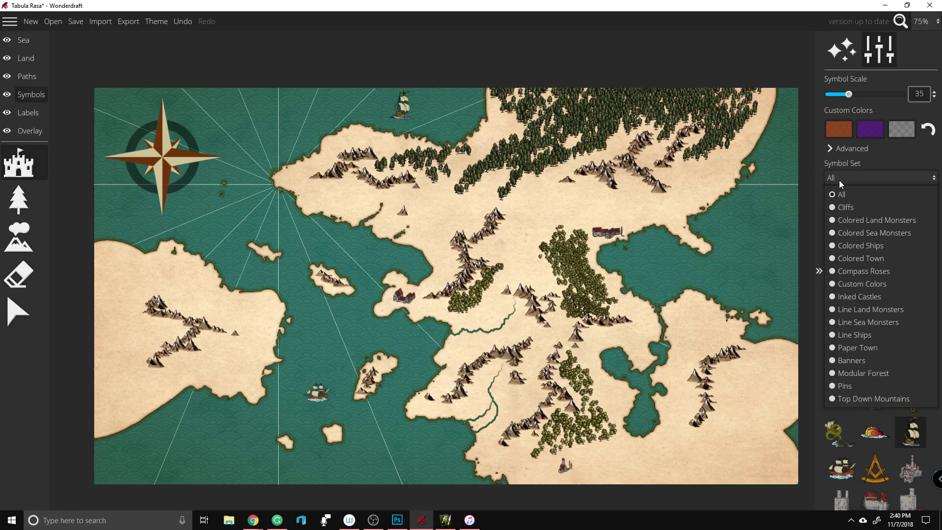
left_click(839, 181)
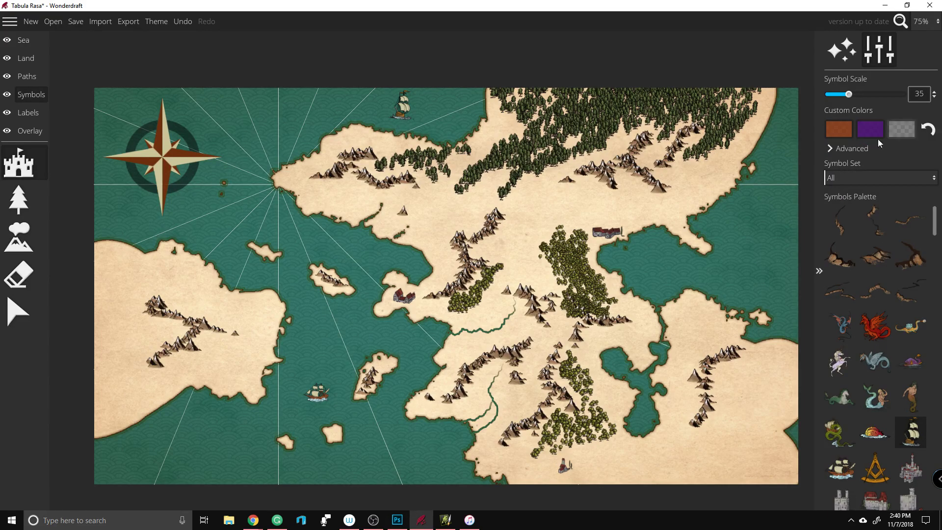
left_click(18, 199)
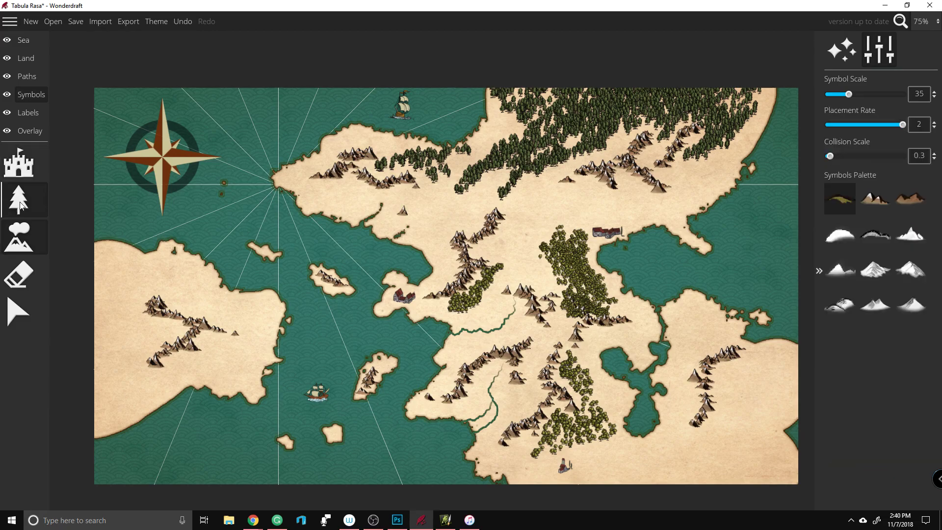
Step: Draw a solid path of width 4 across the northern mainland from the western coast to the eastern bay
left_click(25, 76)
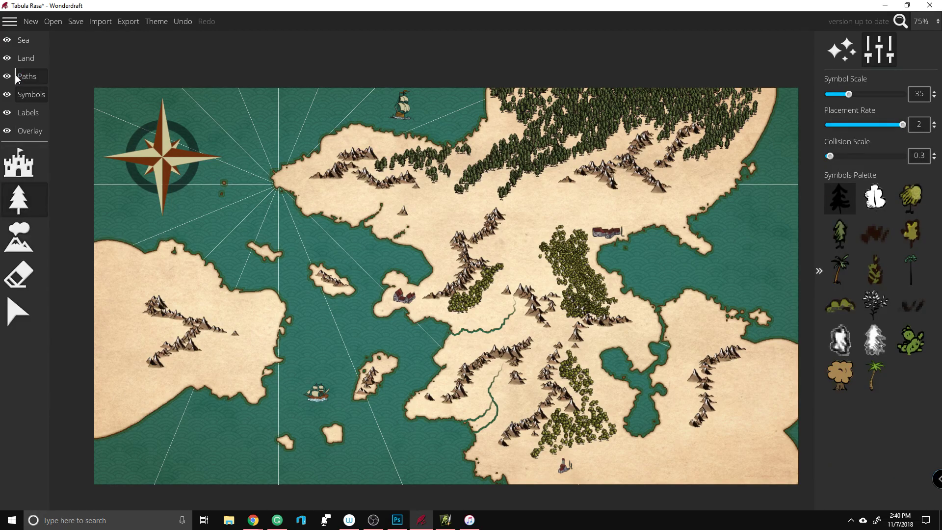
left_click(25, 167)
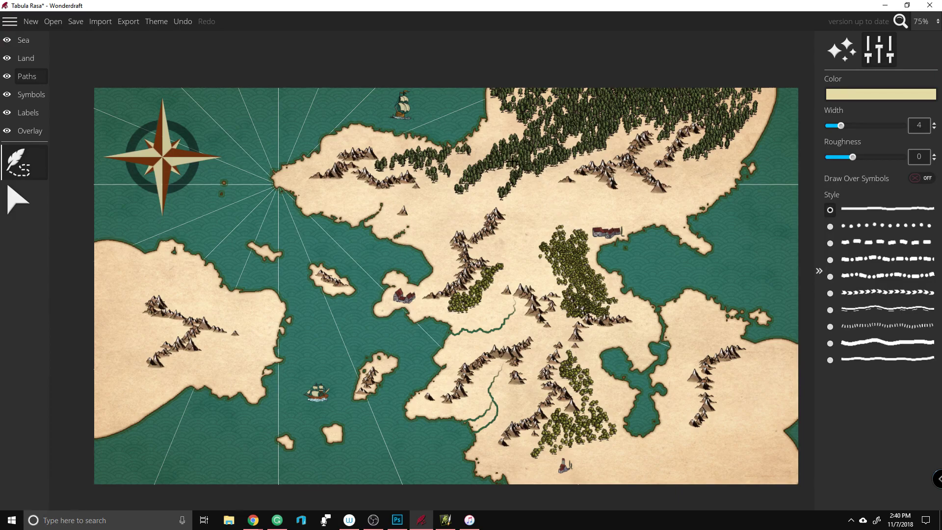
mouse_move(410, 253)
left_mouse_down()
mouse_move(449, 213)
mouse_move(506, 198)
mouse_move(486, 200)
mouse_move(476, 210)
mouse_move(514, 200)
mouse_move(470, 207)
mouse_move(633, 212)
left_mouse_up()
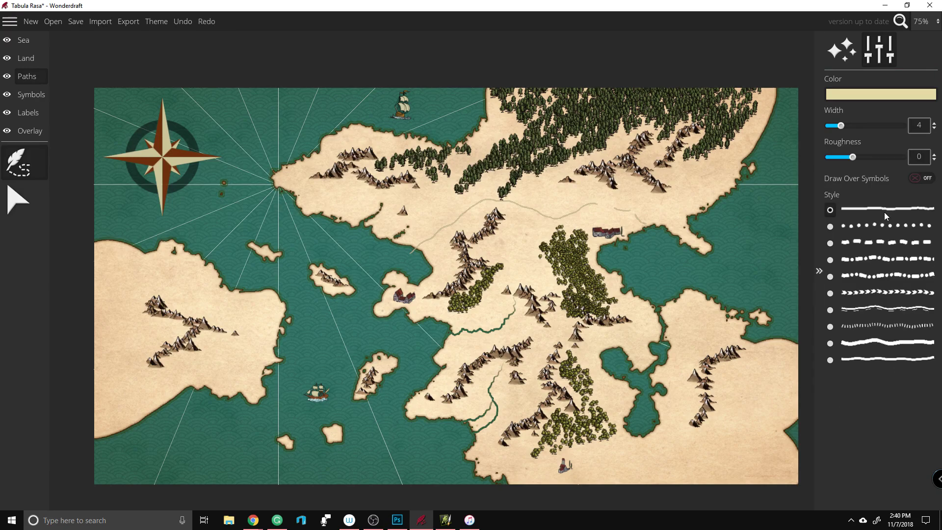
key("ctrl+z")
key("ctrl+z")
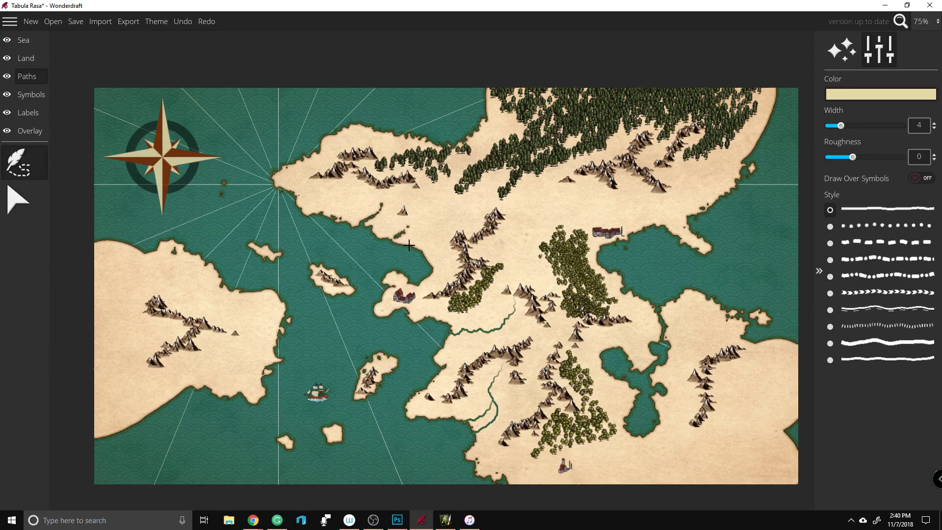
mouse_move(410, 244)
left_mouse_down()
mouse_move(486, 206)
mouse_move(676, 217)
mouse_move(654, 224)
mouse_move(647, 206)
mouse_move(657, 225)
left_mouse_up()
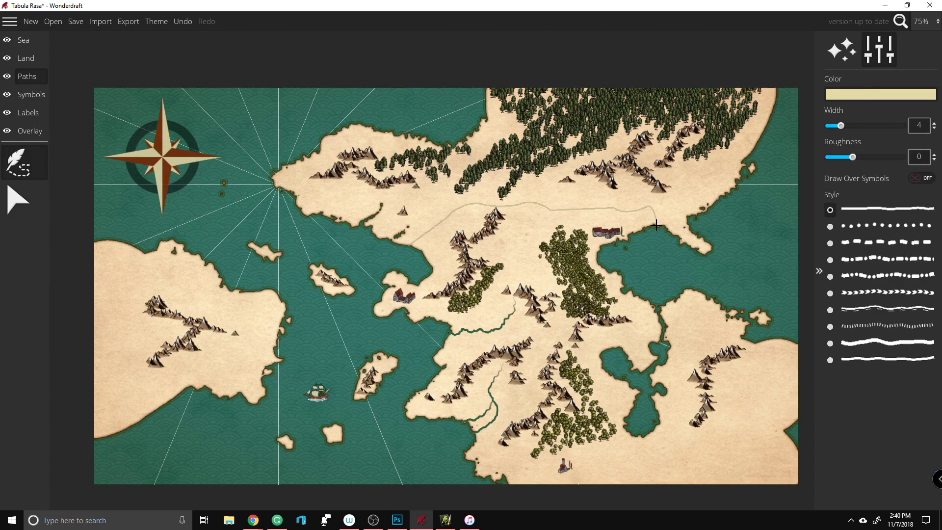
Step: Draw a mixed dash-and-dot path across the eastern side of the western landmass and set the path width to 9
left_click(830, 277)
left_click(232, 293)
left_click(220, 314)
left_click(252, 326)
left_click_drag(841, 125, 866, 126)
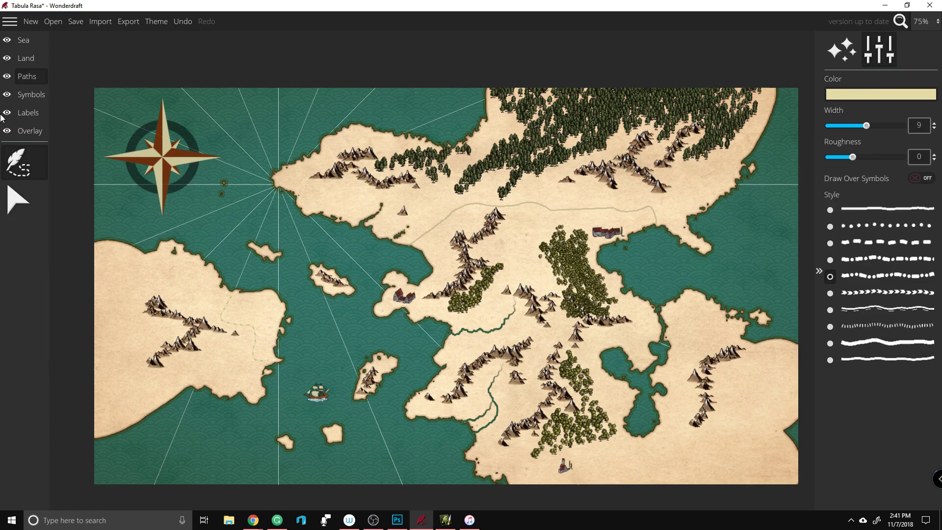
left_click(30, 130)
left_click(27, 114)
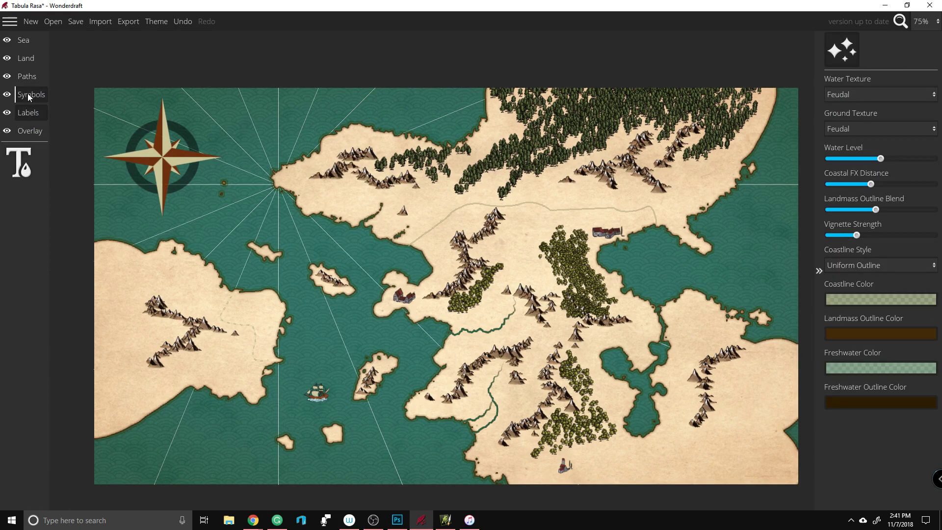
left_click(27, 93)
left_click(27, 77)
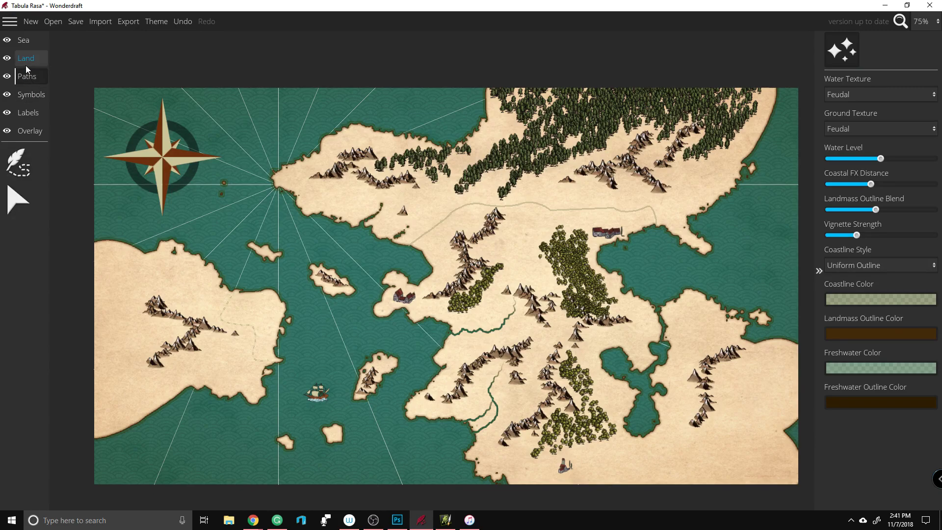
Step: Review the available map themes and their filters with Eastward selected, closing the theme settings without applying one
left_click(25, 59)
left_click(157, 23)
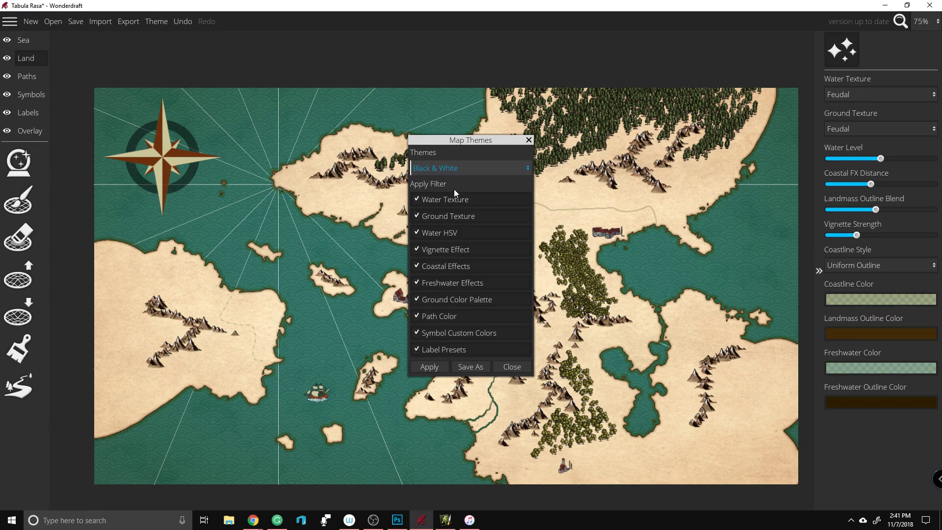
left_click(460, 169)
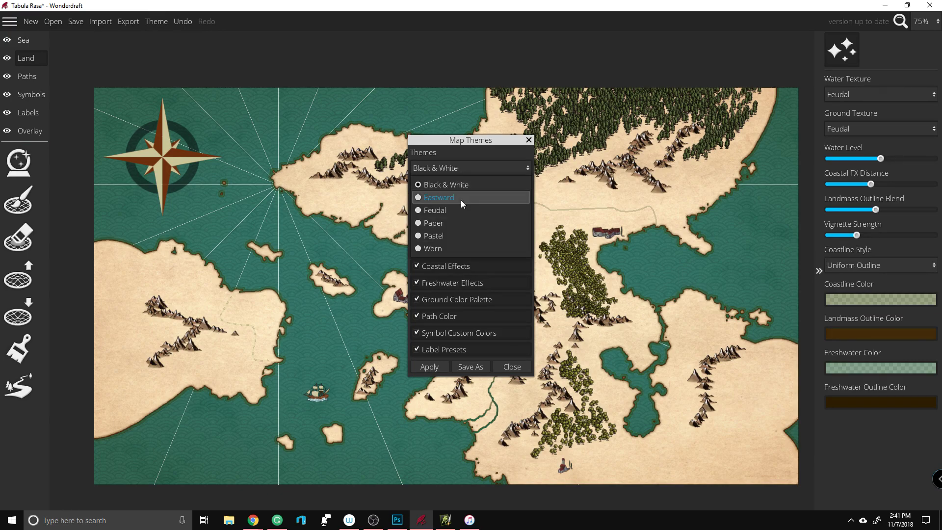
left_click(461, 198)
left_click(466, 202)
left_click(466, 172)
left_click(466, 173)
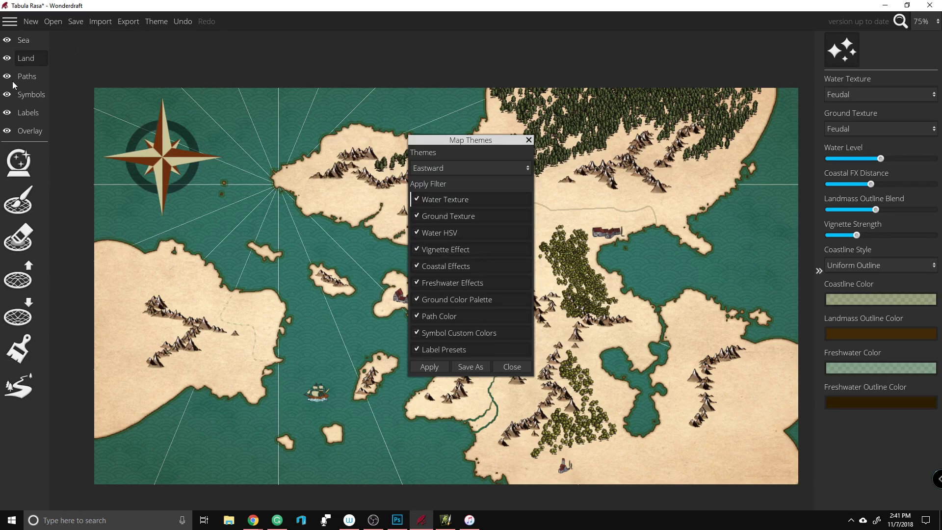
left_click(528, 140)
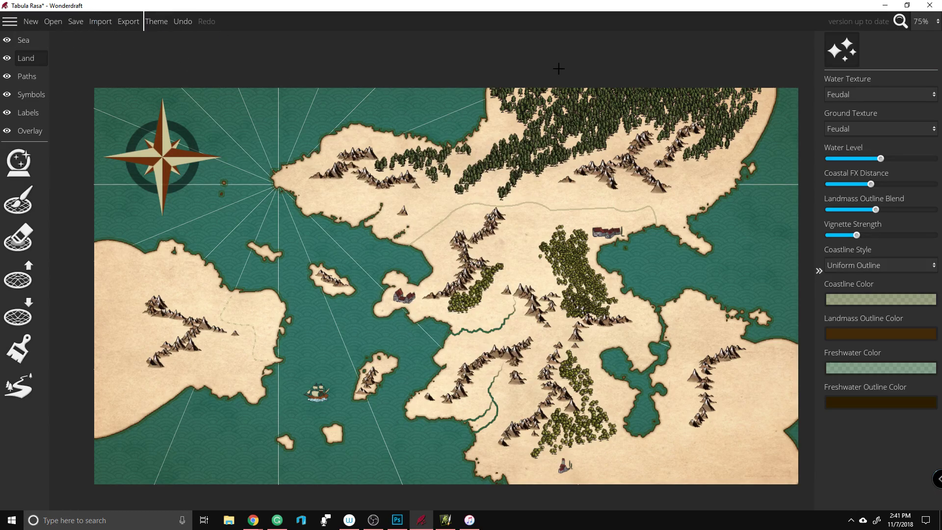
Step: Try the Paper water texture on the map and set the water texture to Worn
left_click(856, 88)
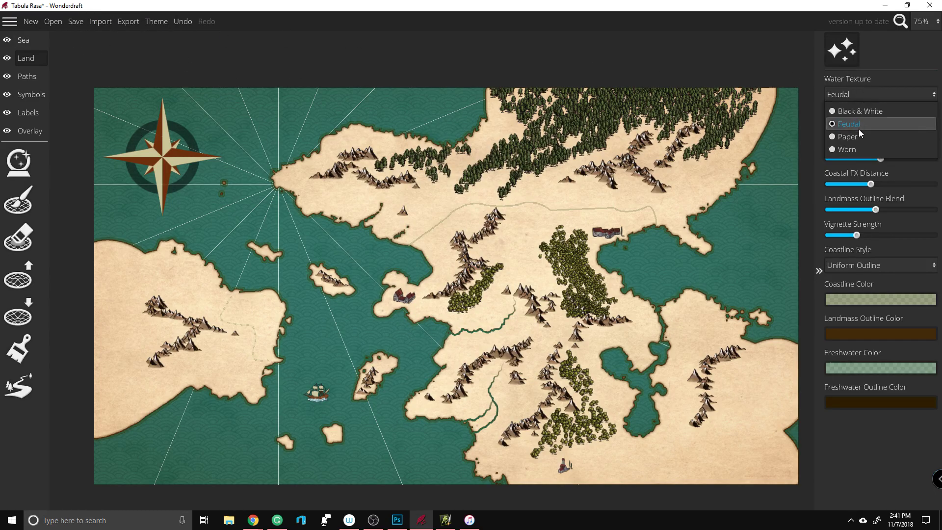
left_click(859, 130)
left_click(866, 93)
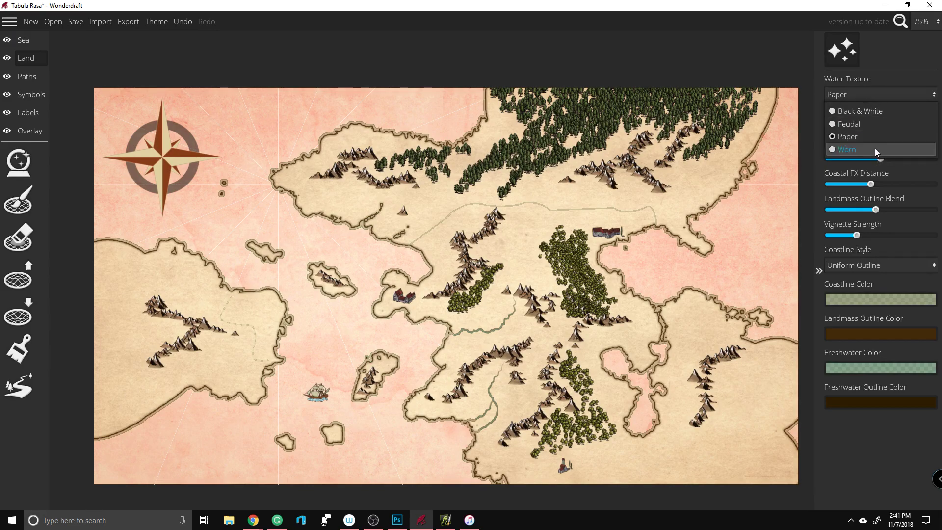
left_click(875, 148)
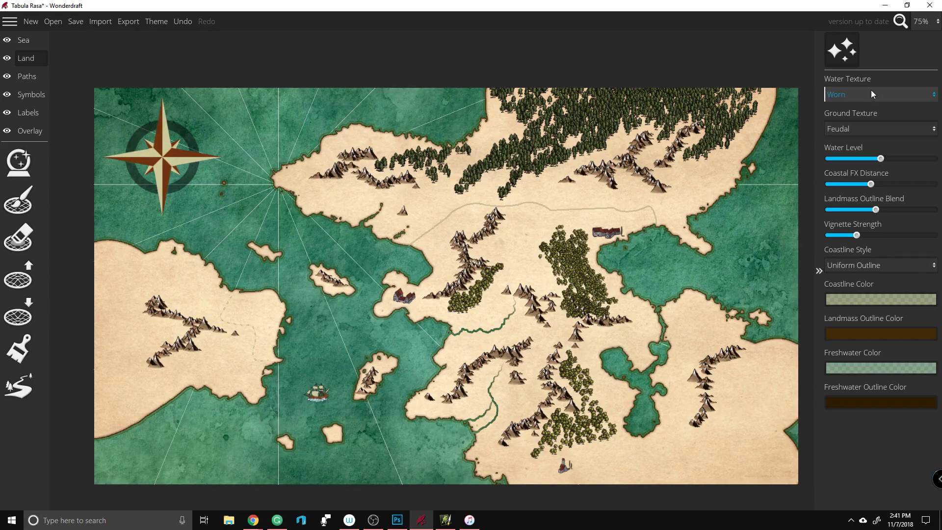
Step: Try the Paper and Black & White ground textures on the map and set the ground texture to Worn
left_click(867, 128)
left_click(868, 170)
left_click(874, 126)
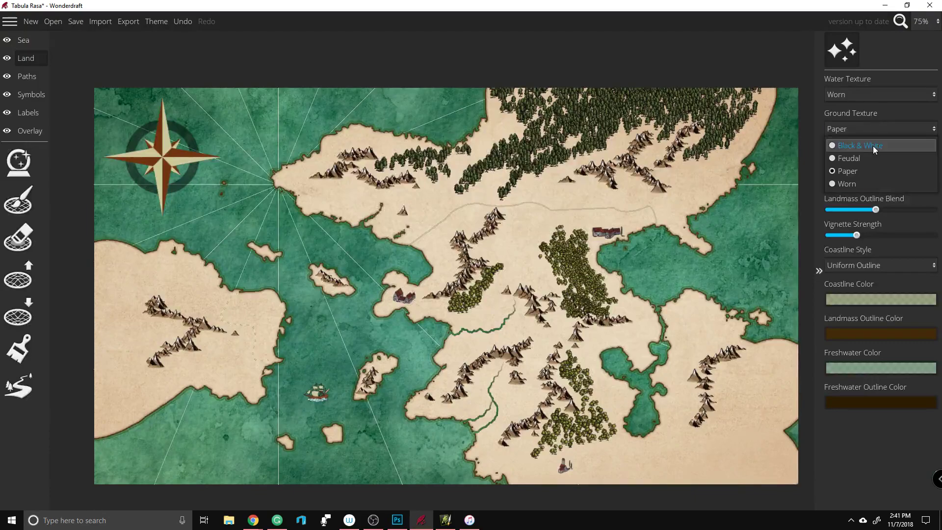
left_click(872, 146)
left_click(874, 129)
left_click(867, 183)
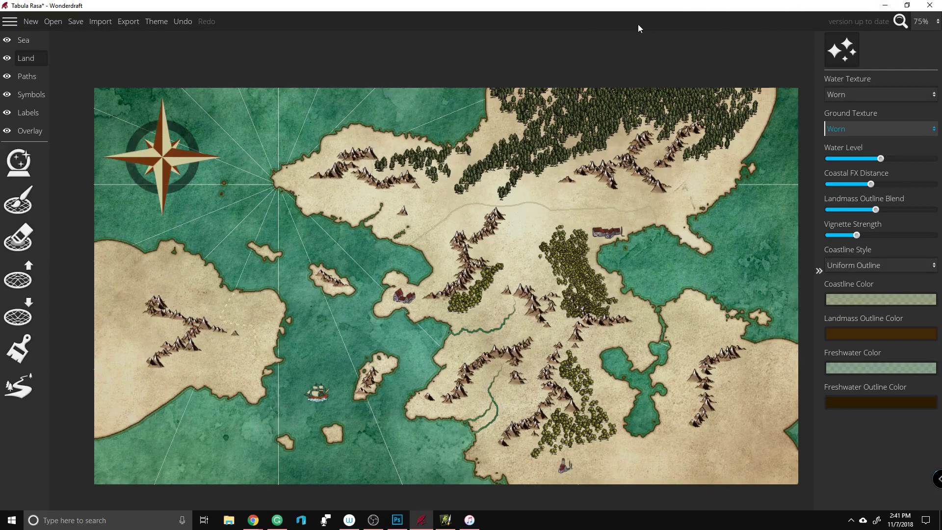
Step: Try exporting the map as a Heightmap image, leaving the file dialog without saving
left_click(13, 25)
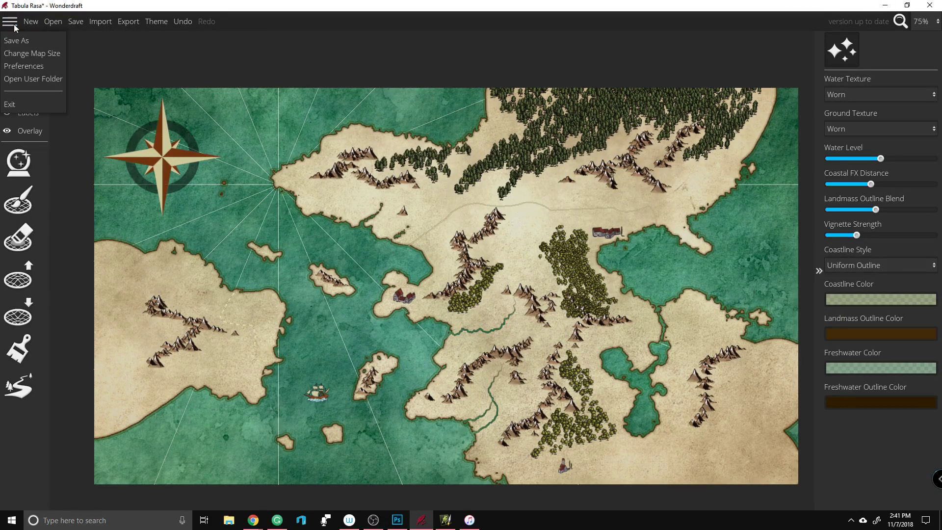
left_click(128, 21)
left_click(523, 251)
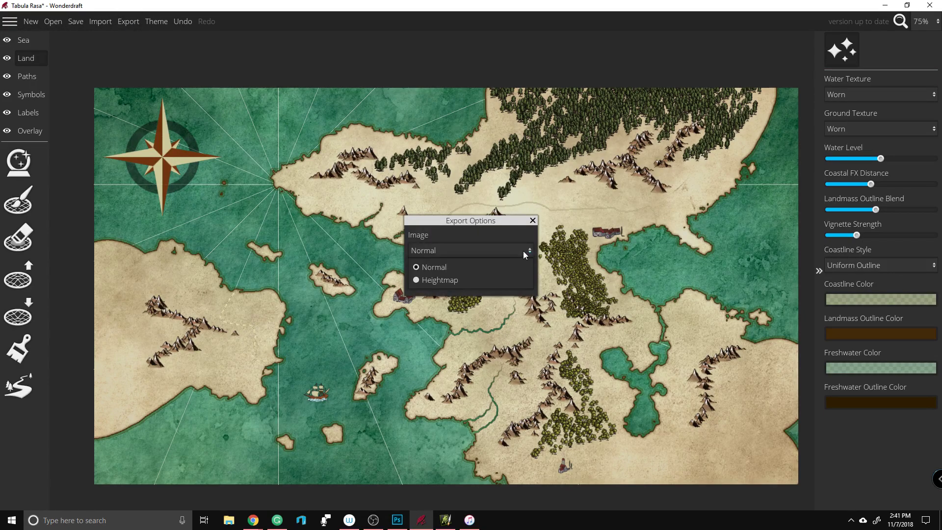
left_click(437, 280)
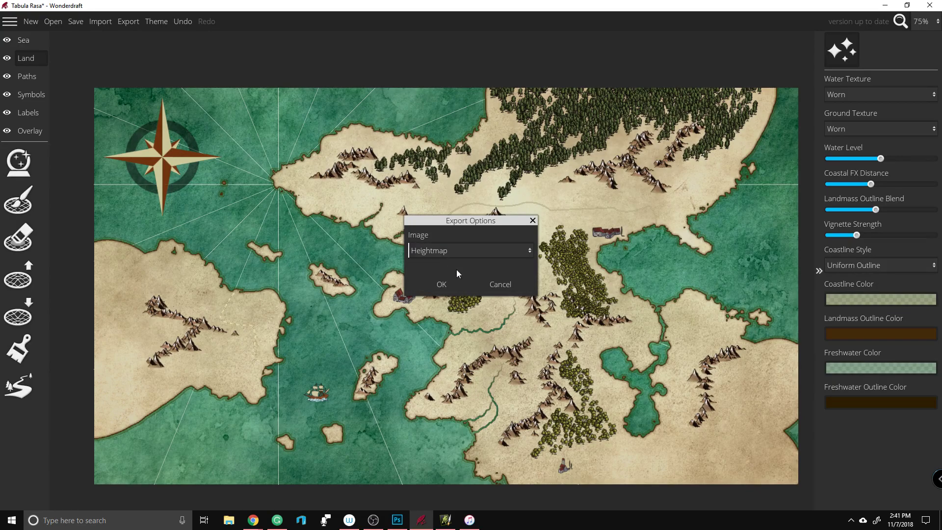
left_click(440, 285)
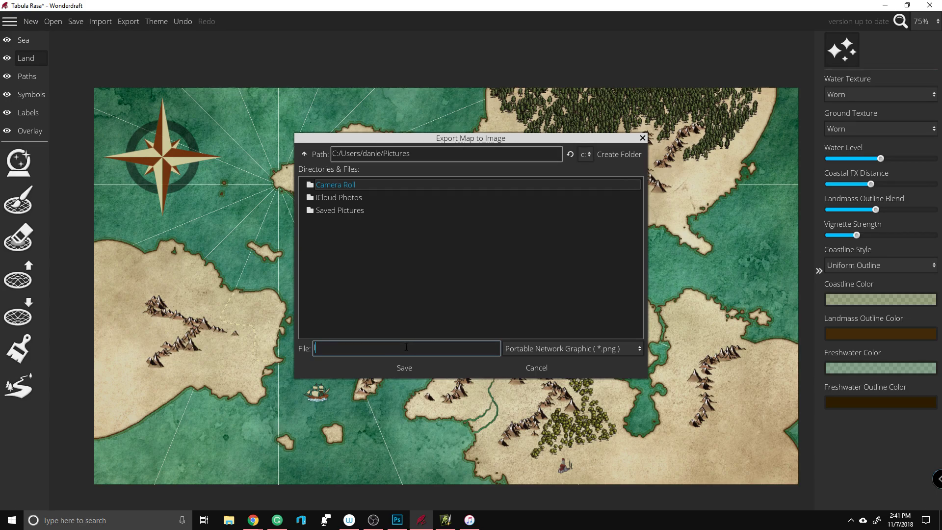
key("Escape")
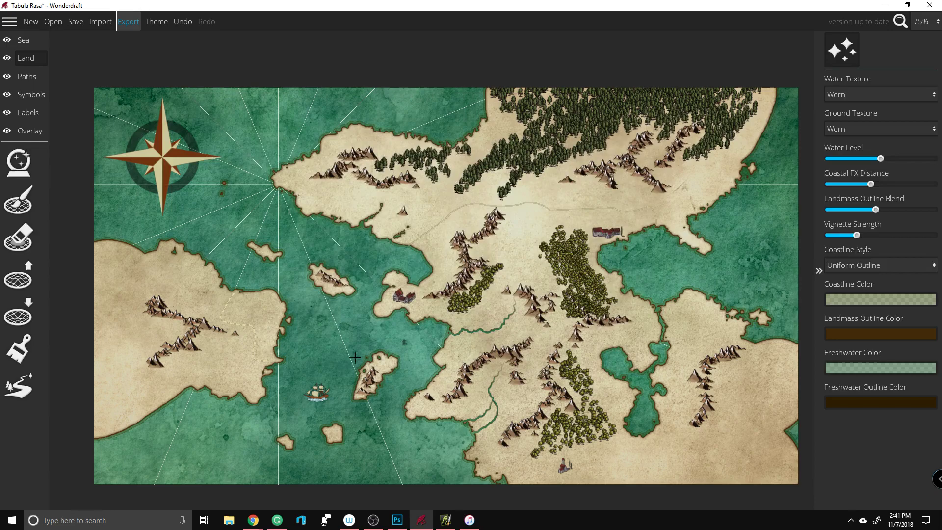
key("super")
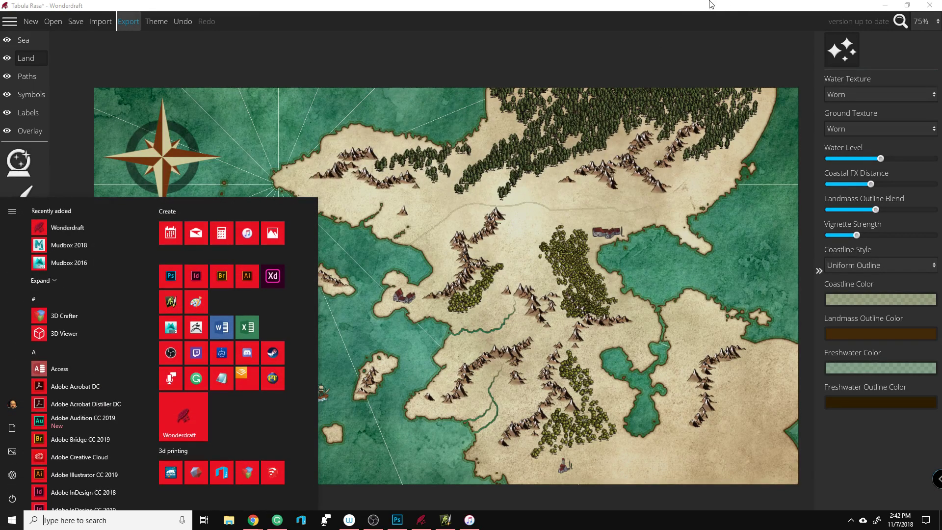
key("Escape")
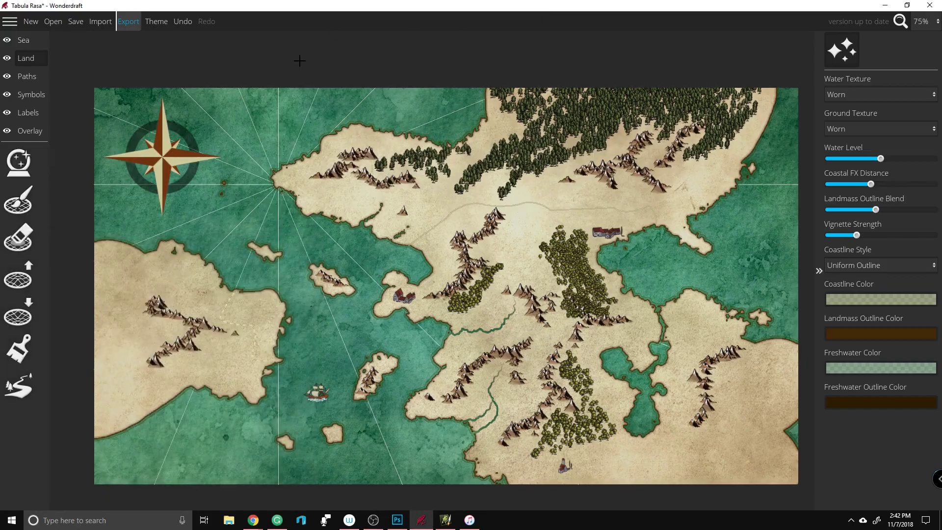
Step: Try the Eastward map theme with all filters enabled, and apply the Pastel theme in its place
left_click(155, 21)
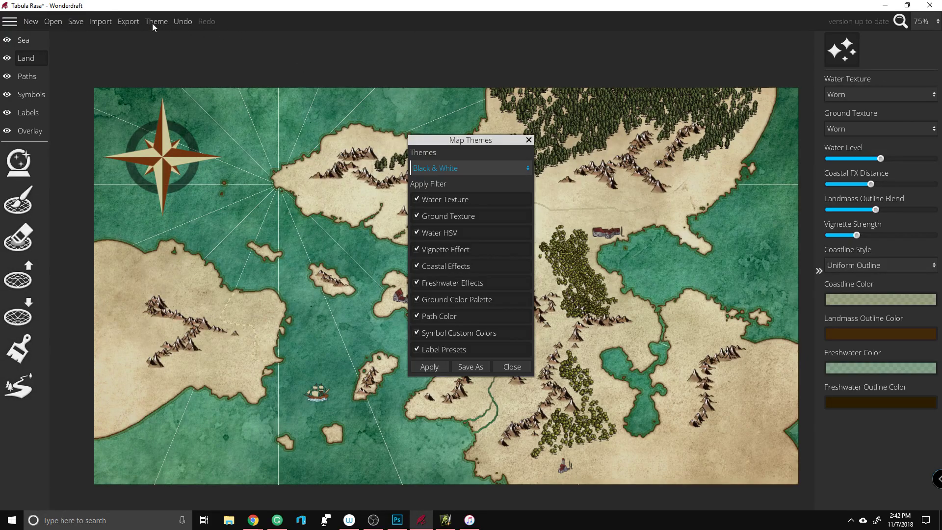
left_click(519, 169)
left_click(481, 201)
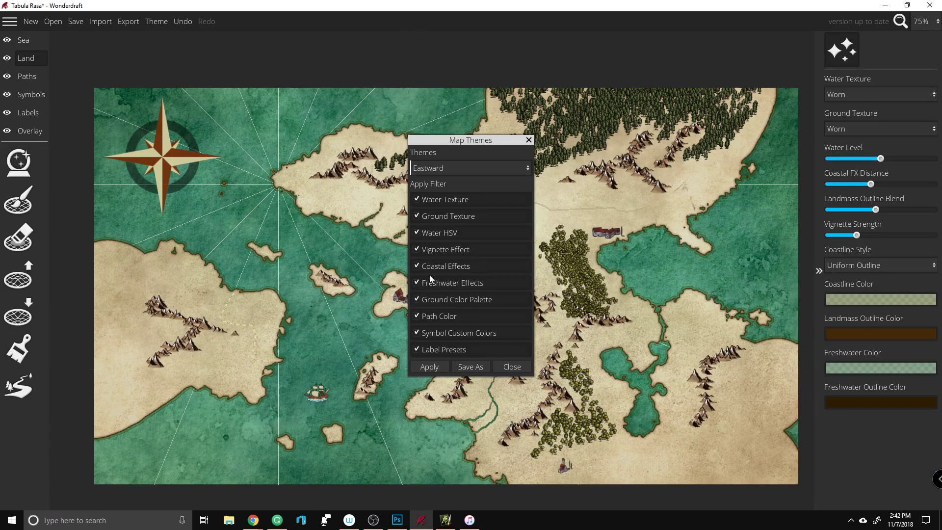
left_click(424, 370)
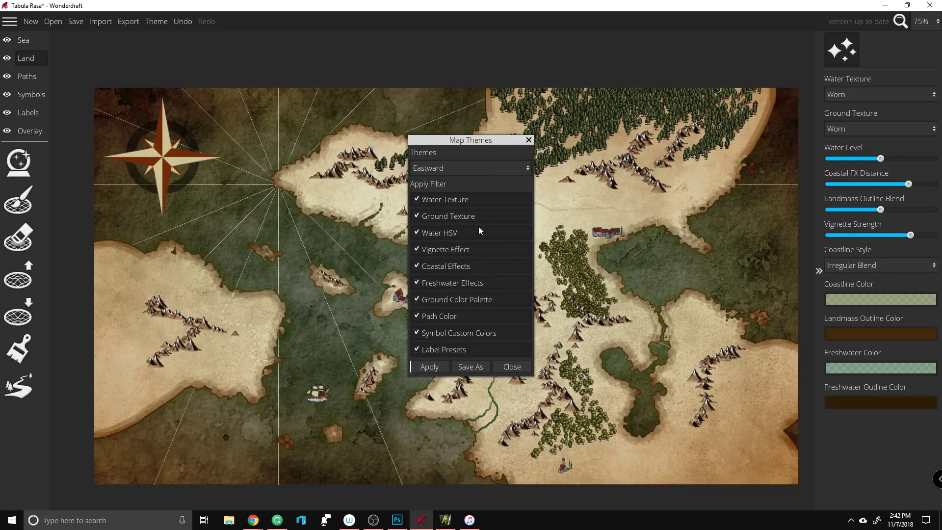
left_click(499, 168)
left_click(494, 234)
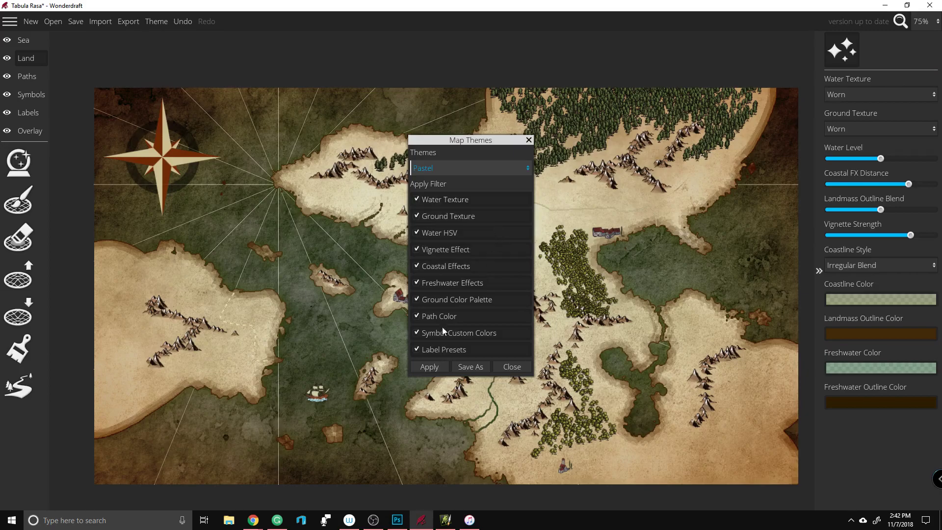
left_click(422, 369)
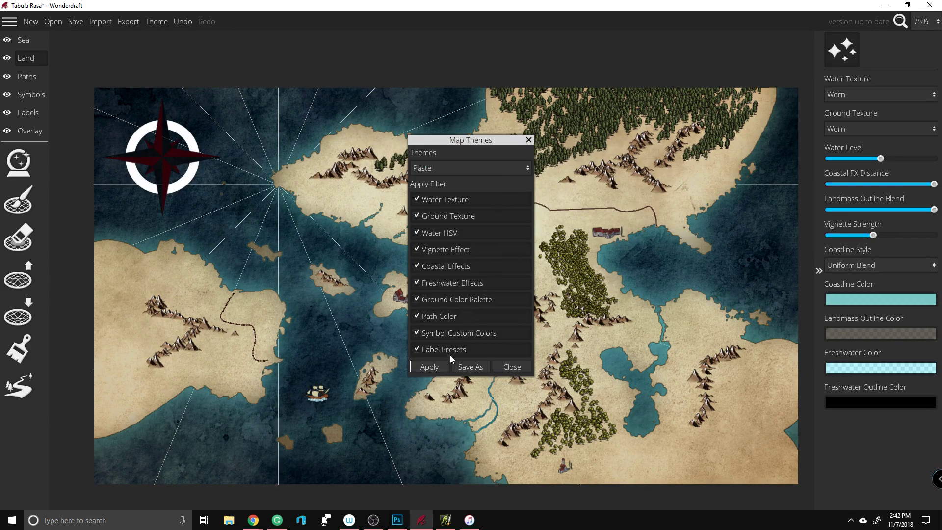
left_click(528, 141)
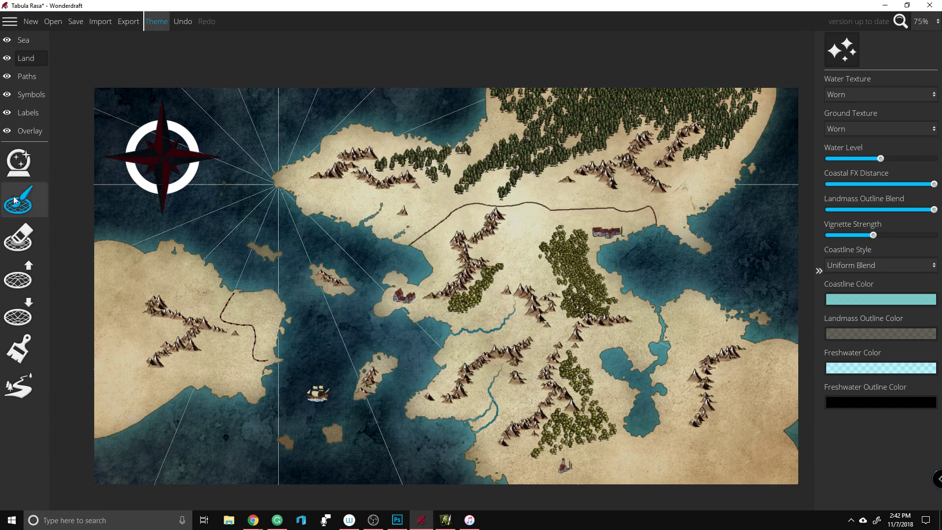
Step: Lower the Coastal FX Distance to roughly two thirds and the Vignette Strength to roughly one fifth, with the Symbols layer active
left_click(25, 112)
left_click(29, 97)
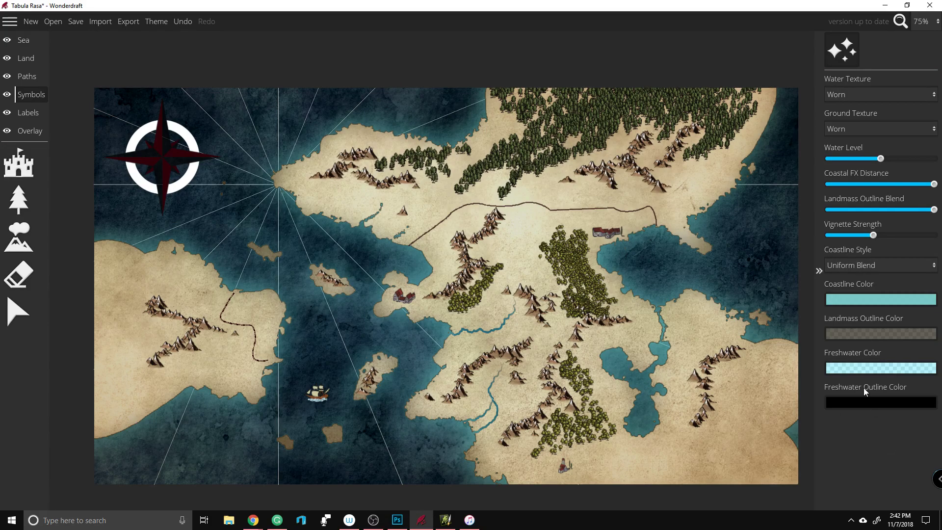
mouse_move(879, 161)
left_mouse_down()
mouse_move(865, 161)
mouse_move(893, 161)
mouse_move(881, 163)
left_mouse_up()
left_click_drag(933, 184, 900, 184)
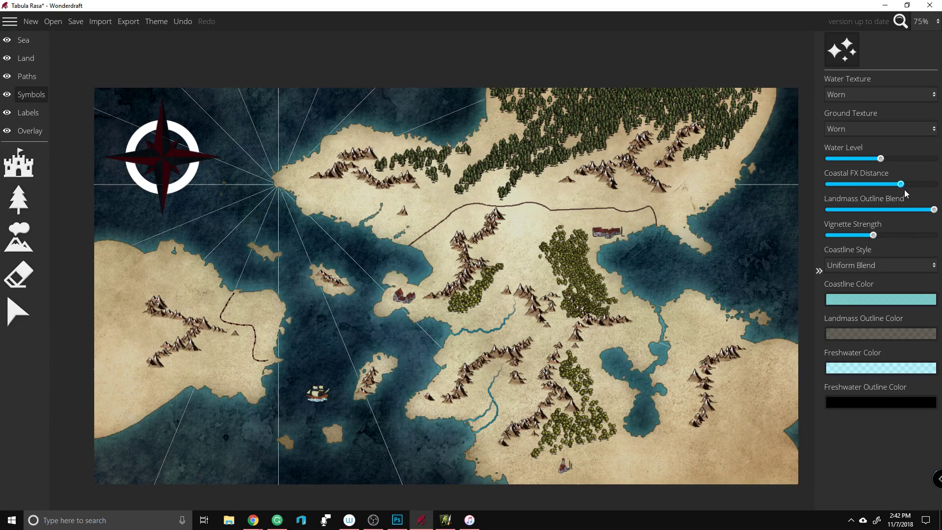
left_click_drag(873, 236, 845, 235)
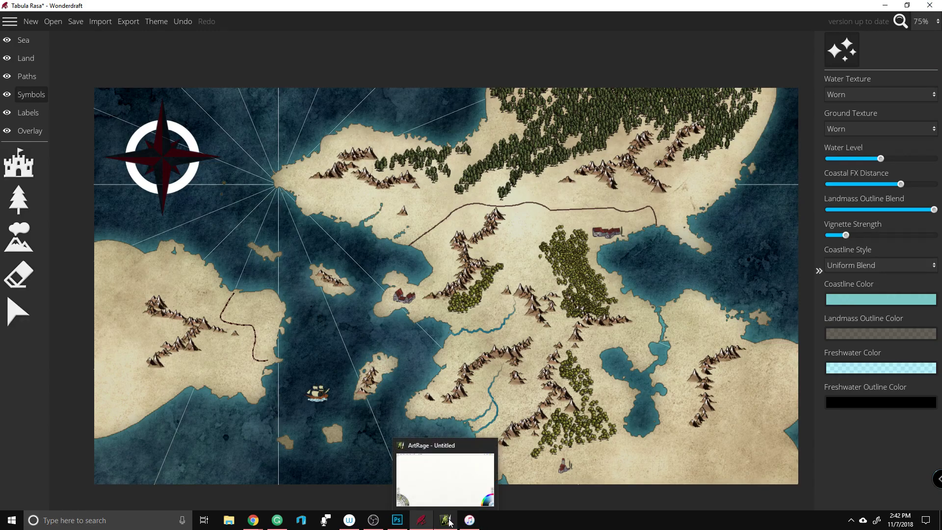
Step: Switch to ArtRage and create a new print-size painting 11 in wide by 8.5 in high at 450 pixels per inch
mouse_move(448, 525)
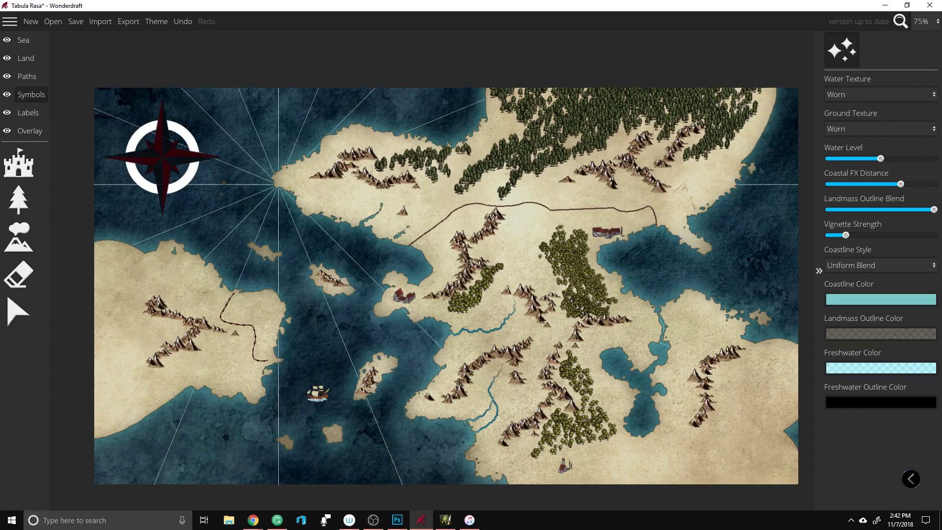
left_click(445, 519)
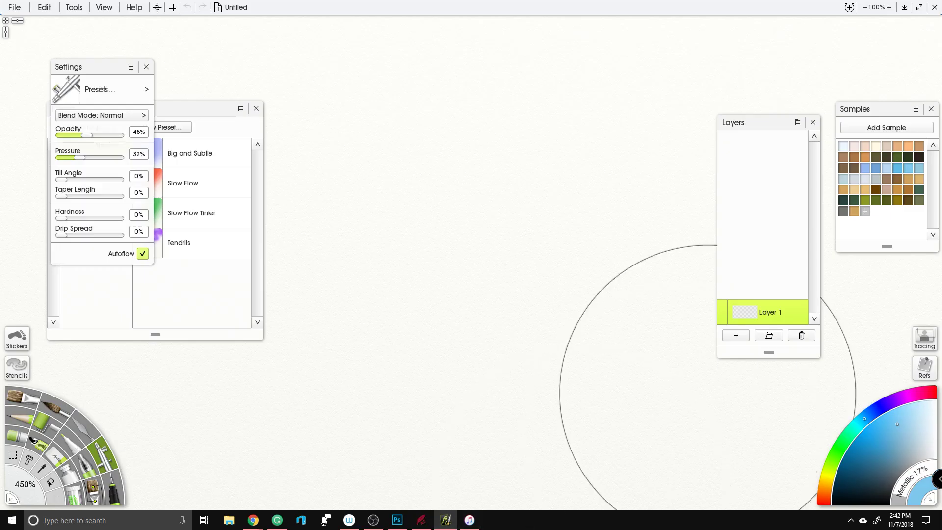
left_click(14, 8)
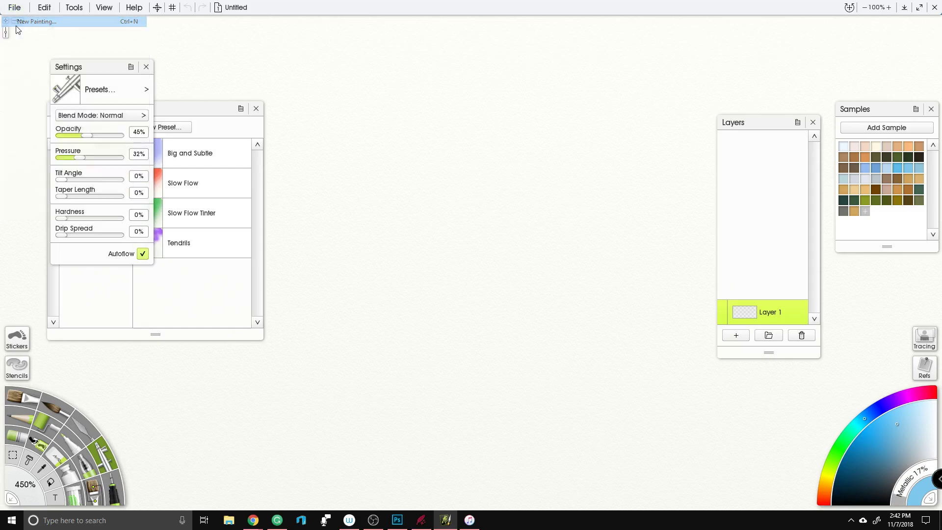
left_click(20, 22)
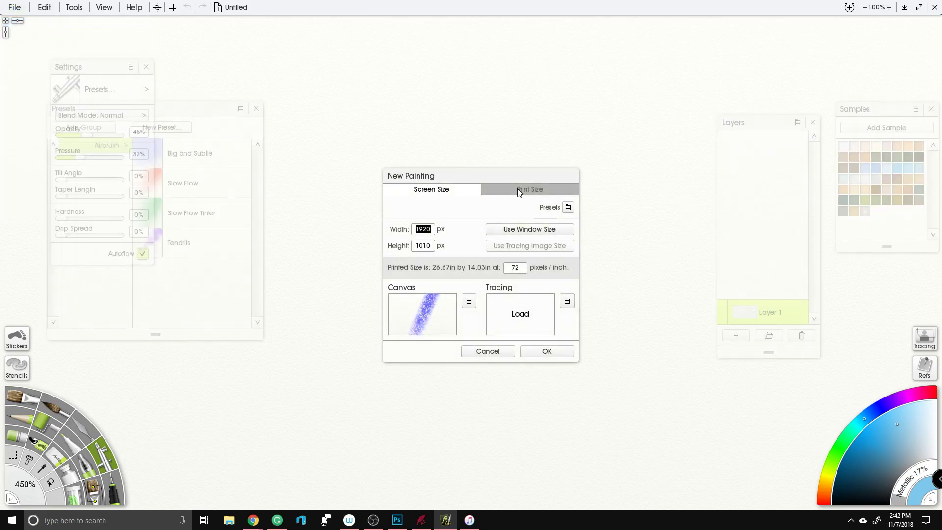
left_click(565, 189)
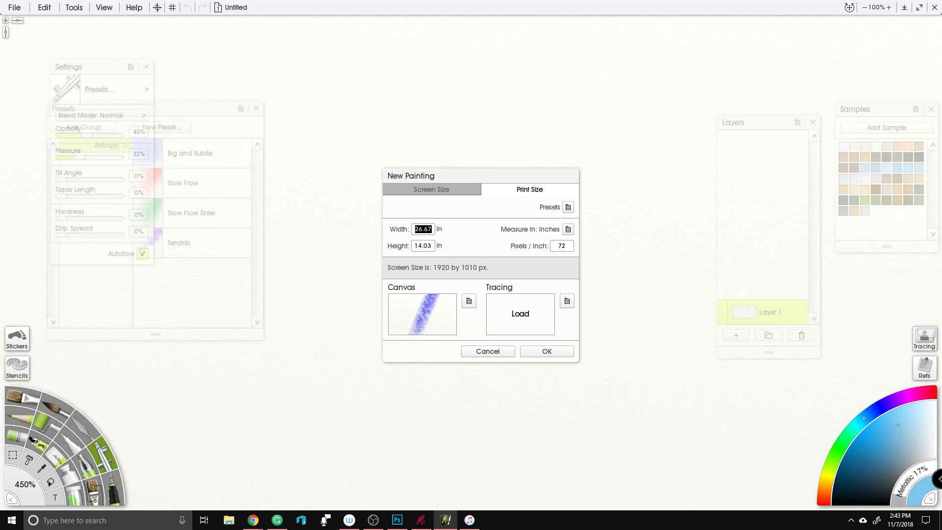
type("11")
key("Tab")
type("8.5")
key("Tab")
type("450")
left_click(538, 351)
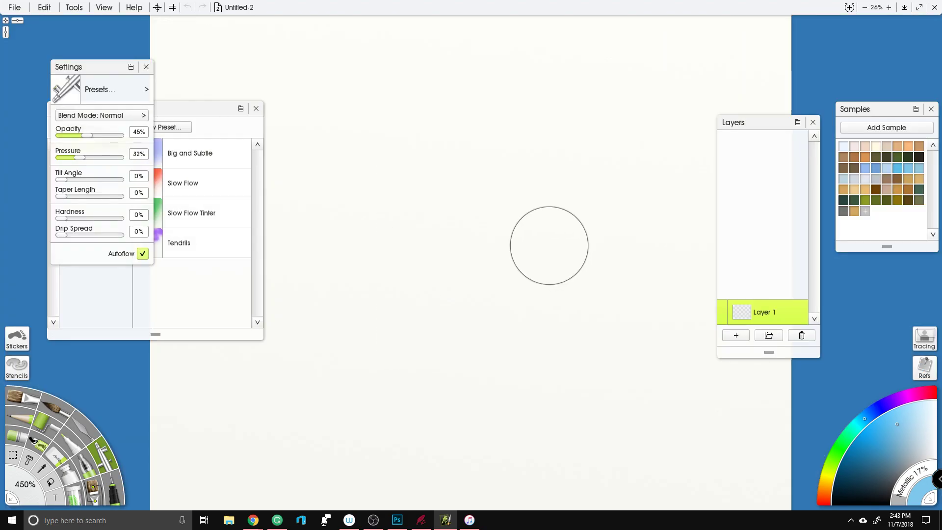
Step: Add a second layer above Layer 1 and flood-fill Layer 1 with light blue at 0% metallic
scroll(549, 246, "down", 2)
left_click(735, 335)
left_click(790, 316)
left_click(899, 167)
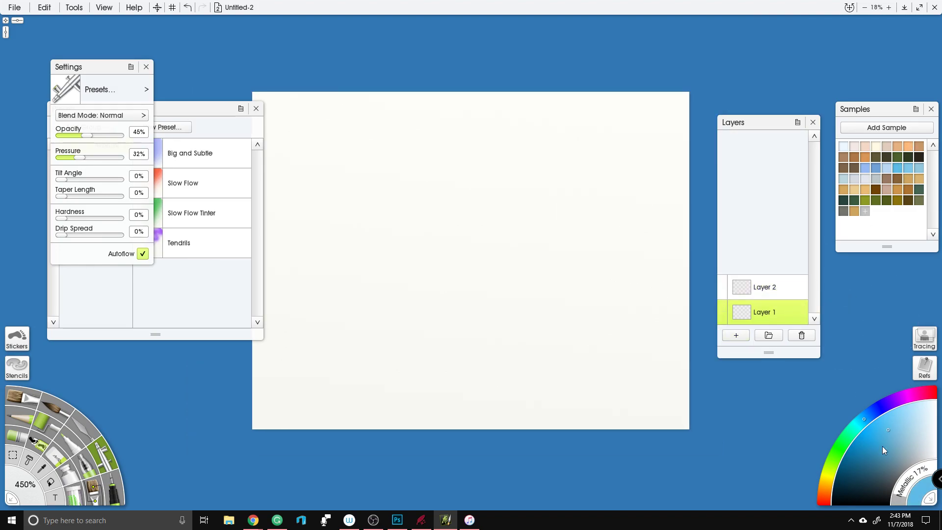
left_click(906, 483)
left_click(905, 170)
left_click(50, 482)
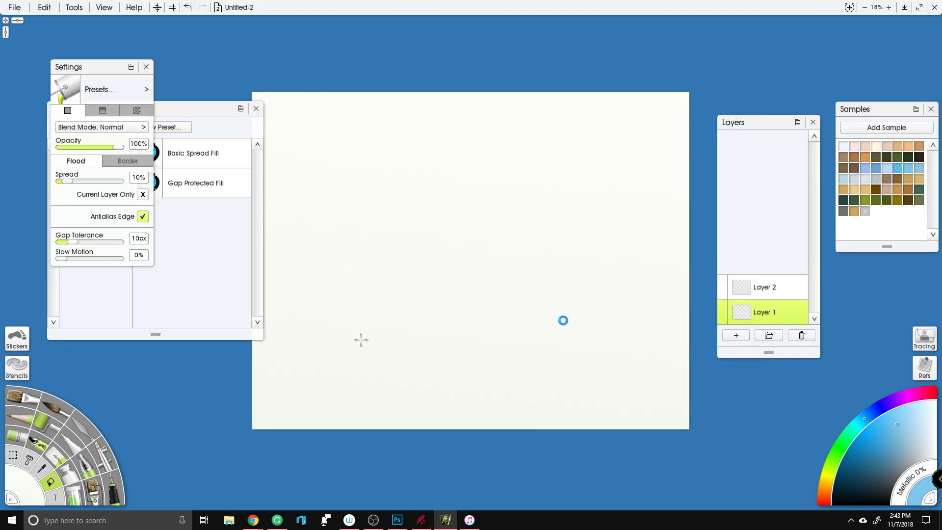
left_click(361, 339)
Step: Activate Layer 2 and choose the Ink Pen with a near-black colour
left_click(768, 292)
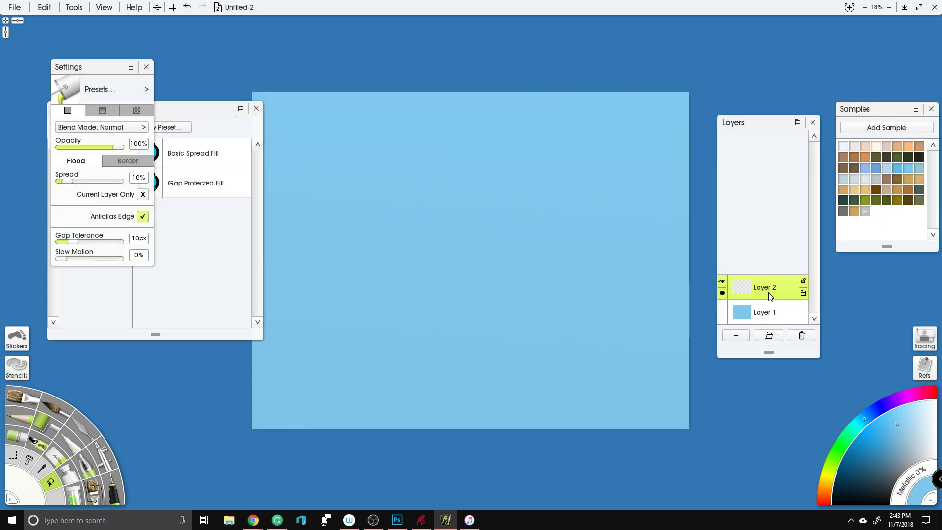
left_click(81, 496)
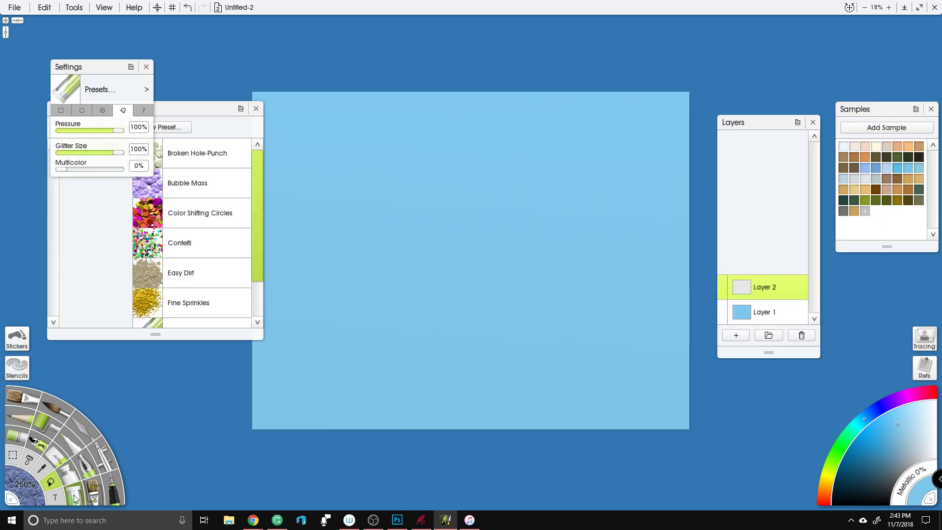
left_click(59, 496)
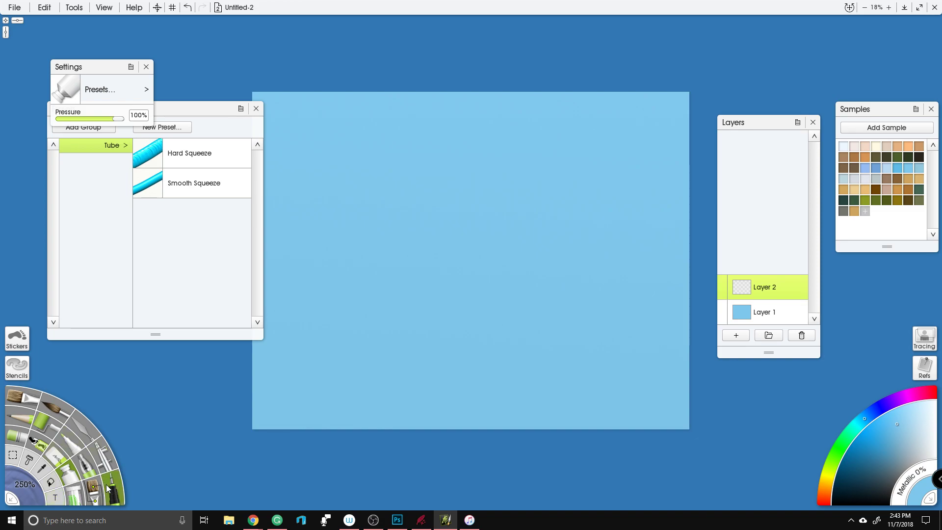
left_click(47, 482)
left_click_drag(27, 488, 28, 481)
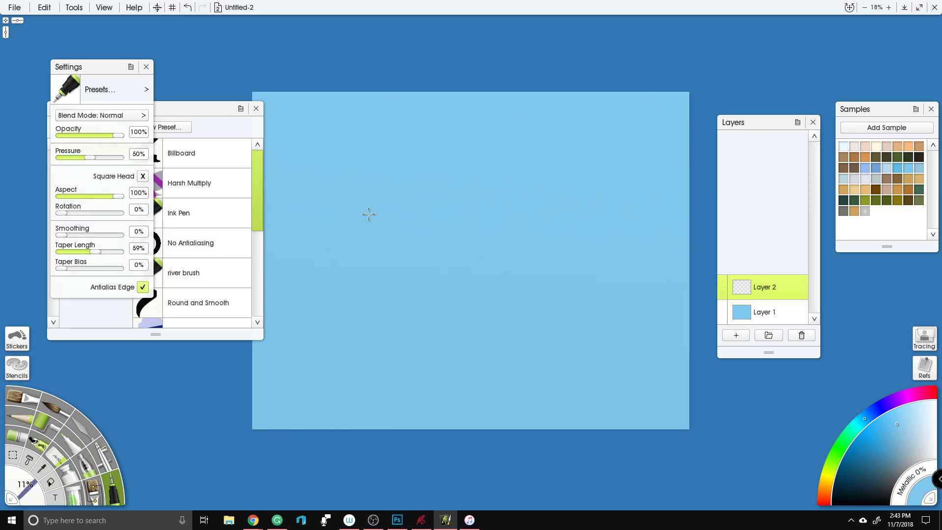
left_click_drag(872, 489, 899, 499)
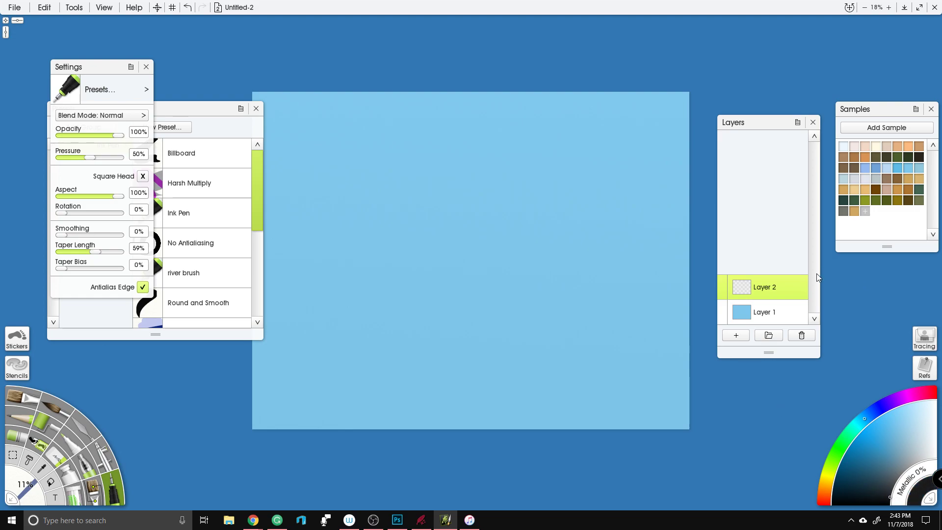
Step: Set the Airbrush tool size to 5%
key("a")
left_click(30, 484)
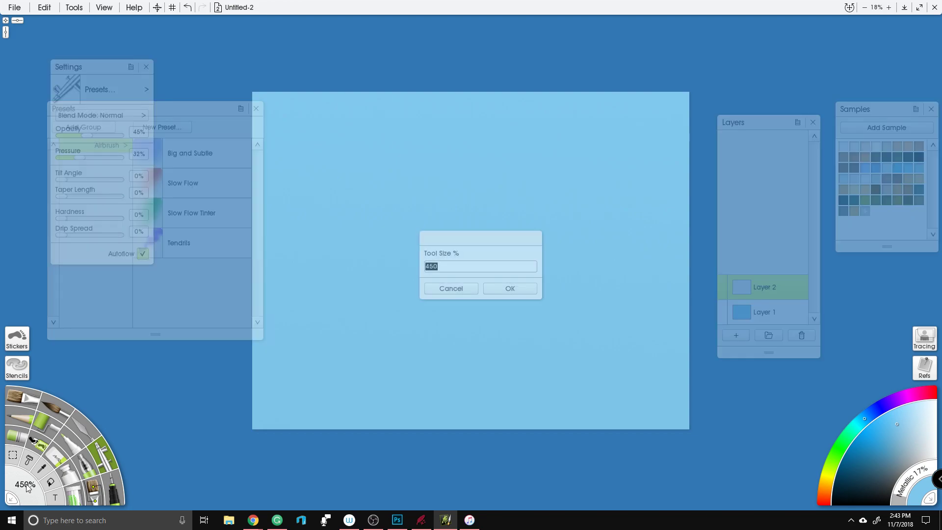
type("5")
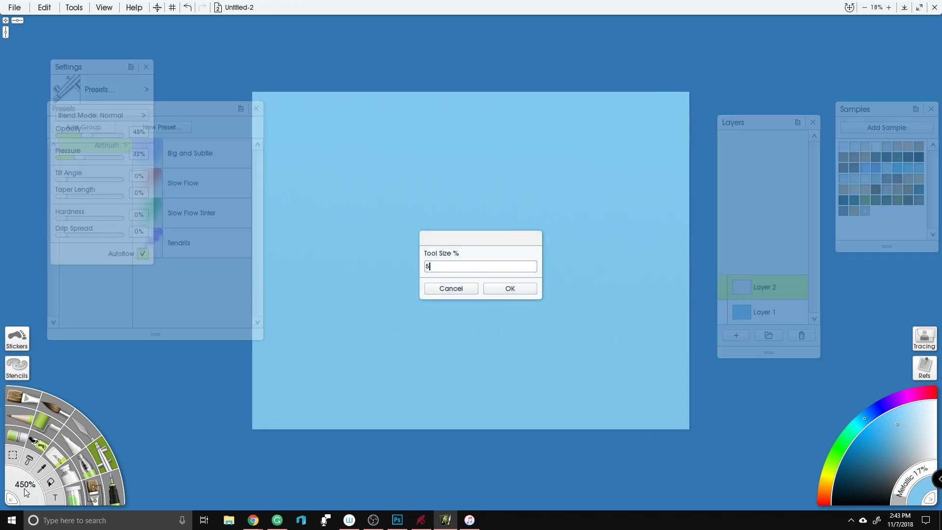
key("Return")
Step: Choose the Ink Pen with the No Antialiasing preset and raise its pressure to 100%
key("i")
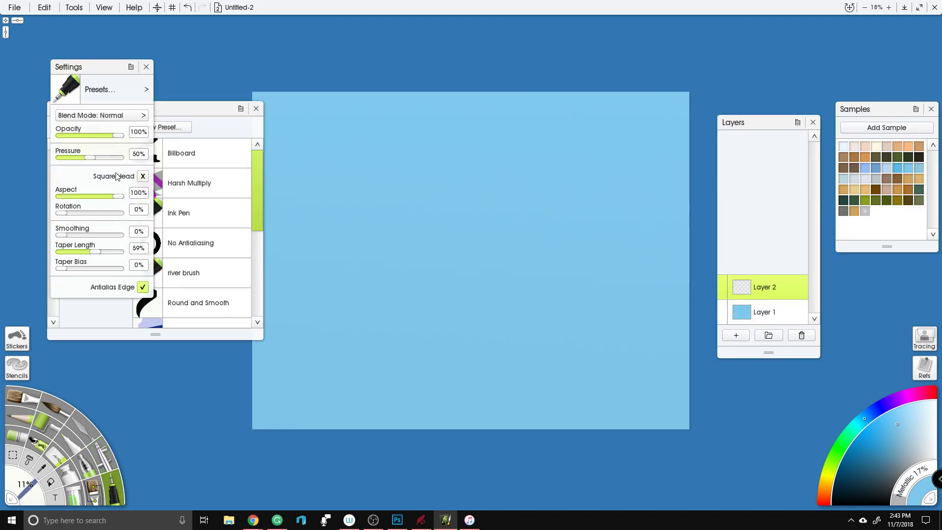
left_click(210, 270)
left_click_drag(254, 183, 258, 245)
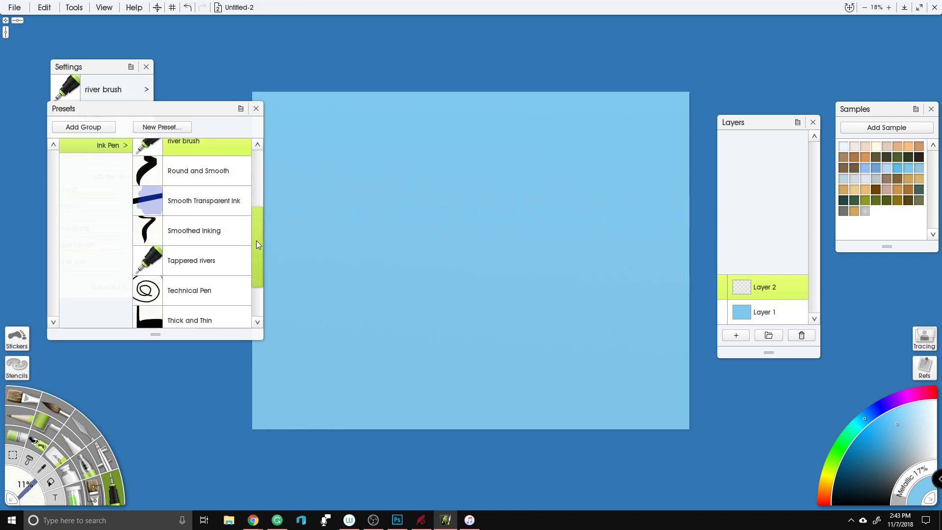
scroll(202, 181, "up", 3)
left_click(185, 188)
mouse_move(98, 86)
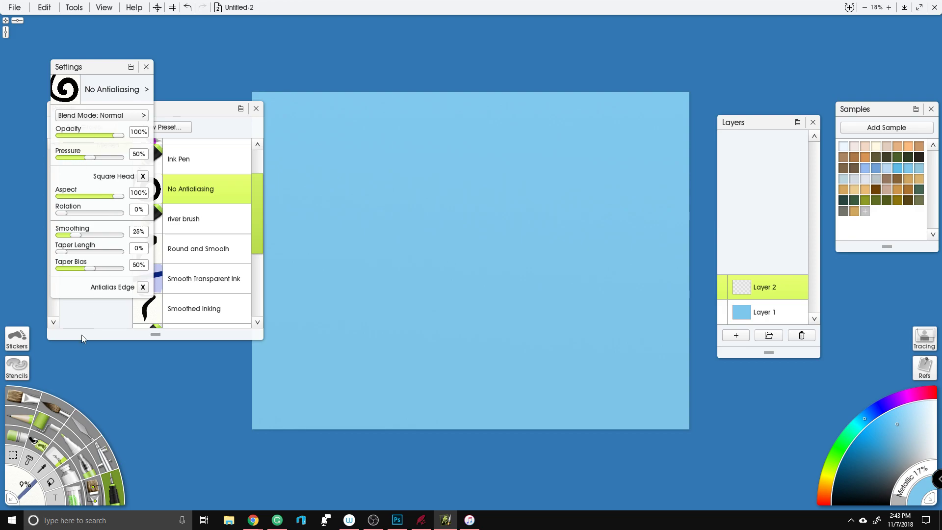
left_click_drag(90, 159, 156, 163)
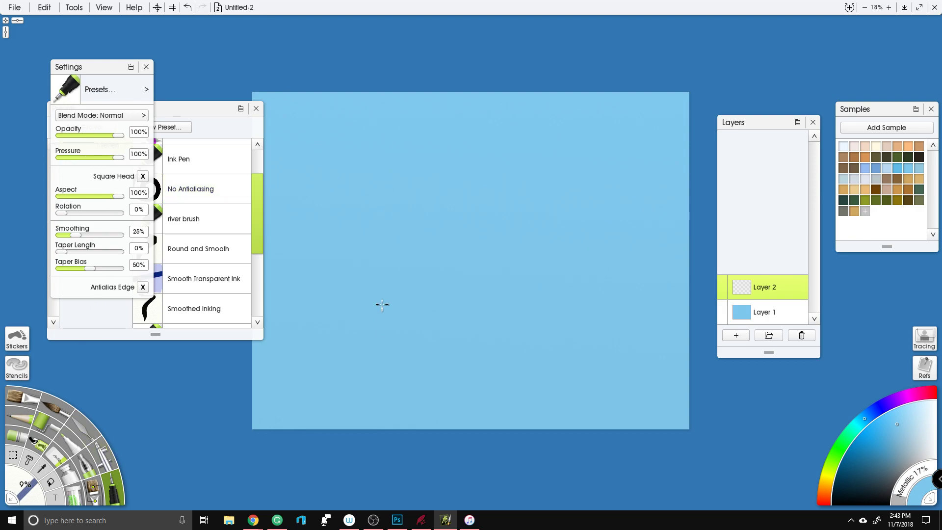
Step: Choose black and draw the eastern landmass's jagged coastline on Layer 2, from the canvas's lower edge to its upper edge
left_click_drag(378, 310, 372, 320)
left_click_drag(858, 475, 763, 527)
mouse_move(408, 267)
left_mouse_down()
mouse_move(372, 307)
mouse_move(406, 321)
mouse_move(435, 317)
mouse_move(422, 345)
mouse_move(452, 359)
mouse_move(460, 394)
mouse_move(485, 392)
mouse_move(505, 410)
mouse_move(500, 446)
left_mouse_up()
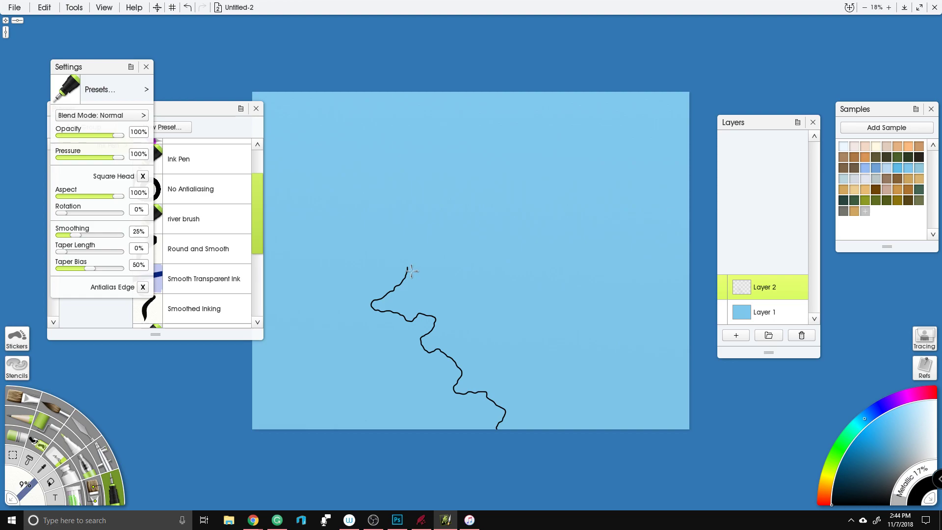
mouse_move(408, 267)
left_mouse_down()
mouse_move(415, 246)
mouse_move(471, 255)
mouse_move(466, 247)
mouse_move(490, 240)
mouse_move(516, 246)
left_mouse_up()
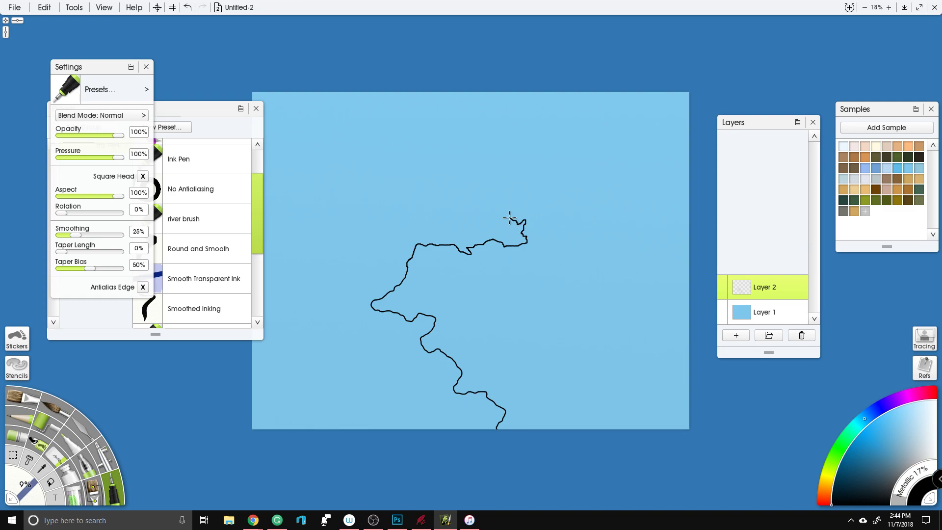
mouse_move(494, 201)
left_mouse_down()
mouse_move(500, 167)
mouse_move(536, 171)
mouse_move(559, 160)
mouse_move(582, 173)
mouse_move(581, 163)
mouse_move(610, 147)
mouse_move(594, 124)
mouse_move(597, 109)
mouse_move(588, 112)
mouse_move(563, 78)
left_mouse_up()
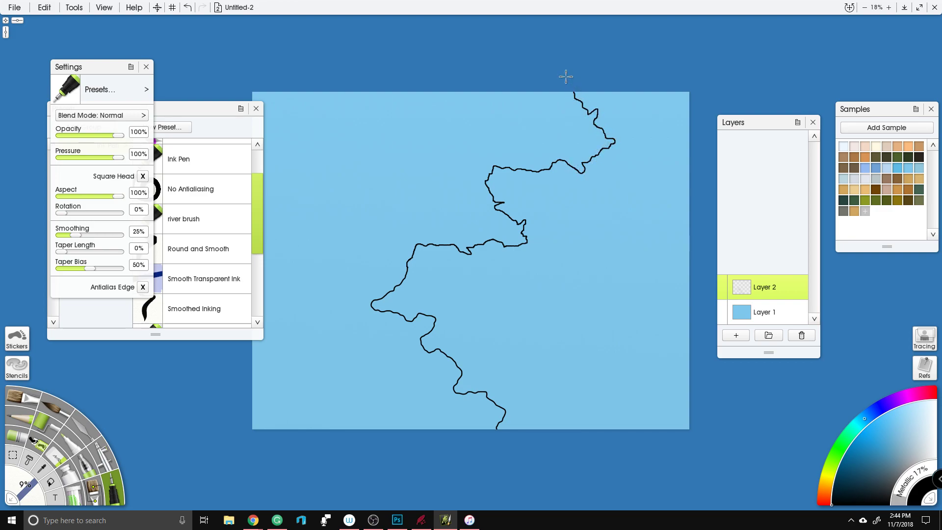
Step: Draw two more black coastlines that cut off the northwest and southwest corners of the canvas
left_click_drag(207, 122, 157, 113)
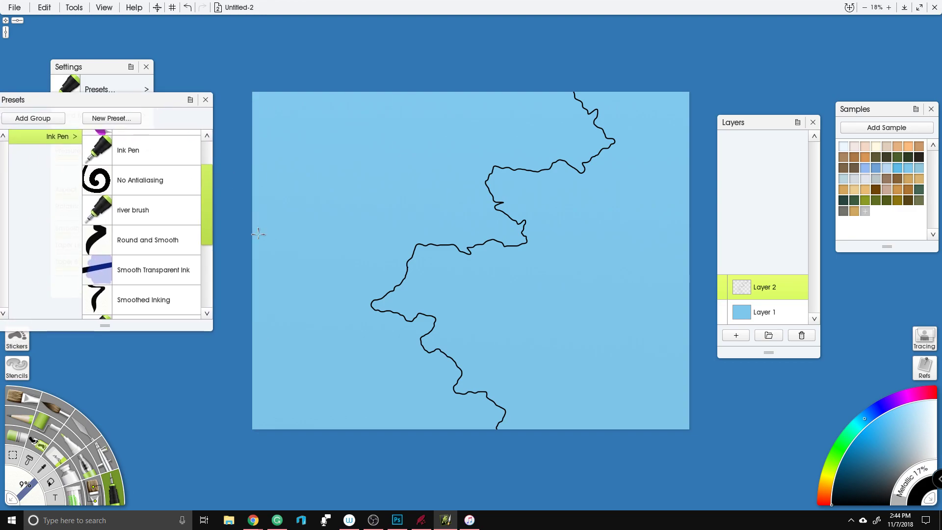
mouse_move(255, 236)
left_mouse_down()
mouse_move(302, 234)
mouse_move(316, 206)
mouse_move(313, 181)
mouse_move(356, 149)
mouse_move(355, 136)
mouse_move(393, 129)
mouse_move(429, 89)
left_mouse_up()
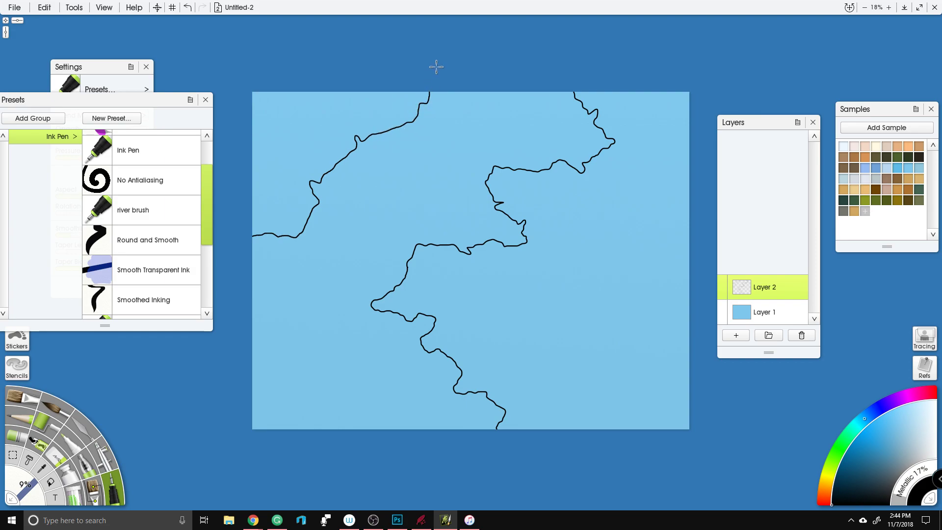
mouse_move(255, 354)
left_mouse_down()
mouse_move(280, 352)
mouse_move(275, 364)
mouse_move(301, 367)
mouse_move(305, 387)
mouse_move(313, 381)
mouse_move(356, 412)
mouse_move(347, 462)
left_mouse_up()
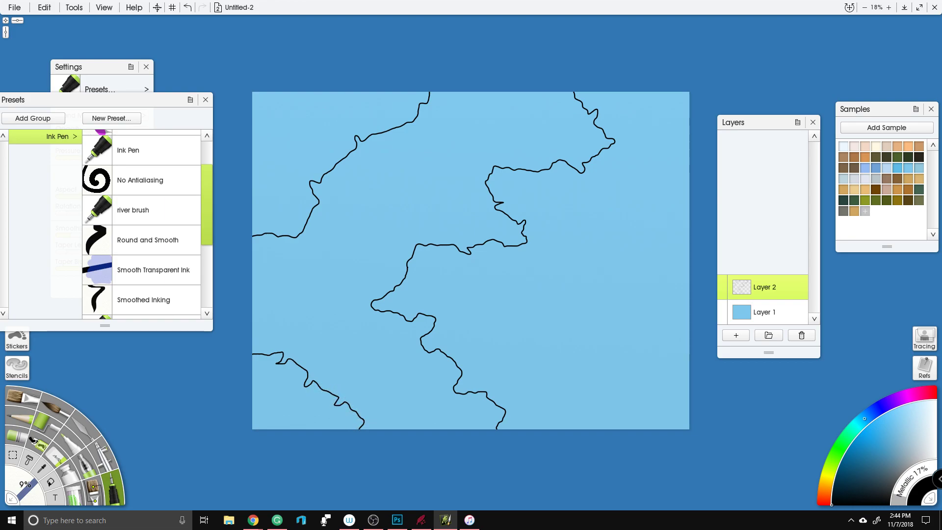
mouse_move(691, 226)
left_mouse_down()
mouse_move(673, 270)
mouse_move(693, 265)
left_mouse_up()
mouse_move(650, 447)
left_mouse_down()
mouse_move(656, 416)
mouse_move(712, 417)
left_mouse_up()
key("ctrl+z")
key("ctrl+z")
Step: Flood-fill the northwest, eastern and southwest land areas with black, using a gap tolerance of 18px
left_click(50, 483)
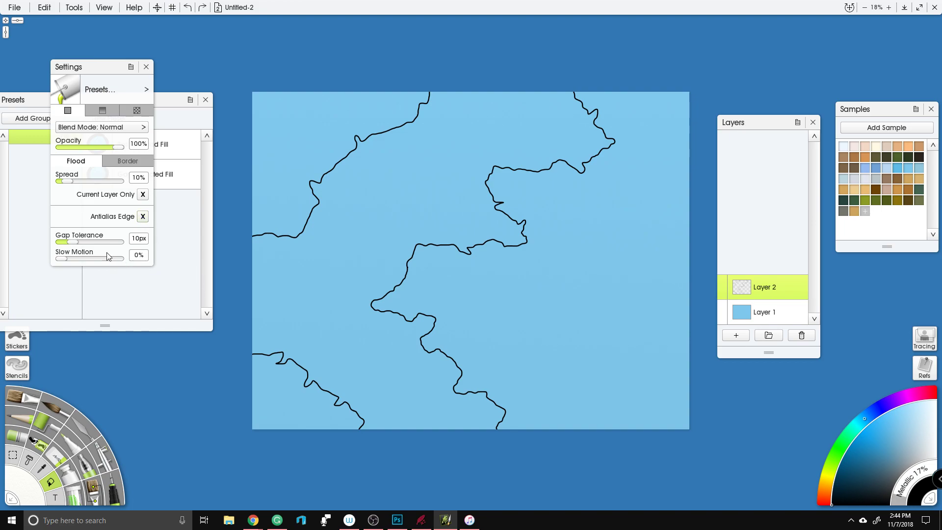
left_click_drag(76, 240, 82, 241)
left_click(287, 113)
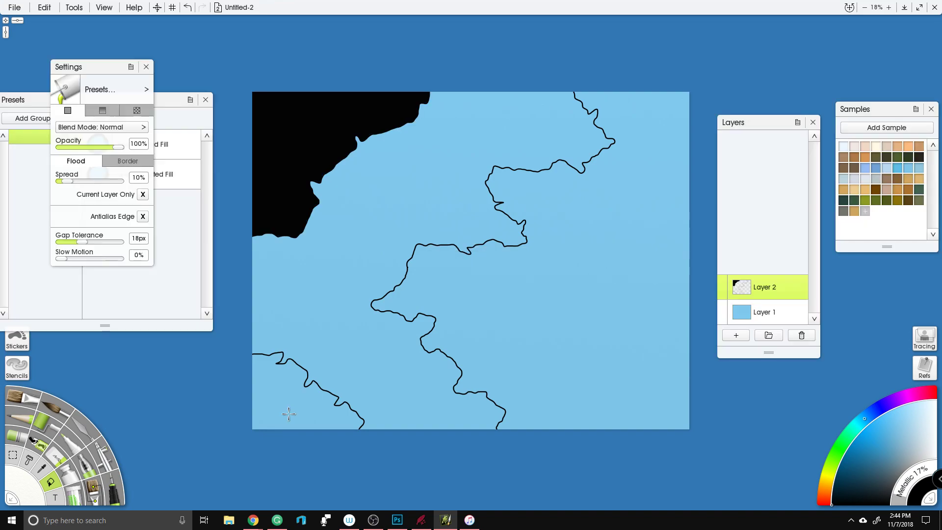
left_click(475, 331)
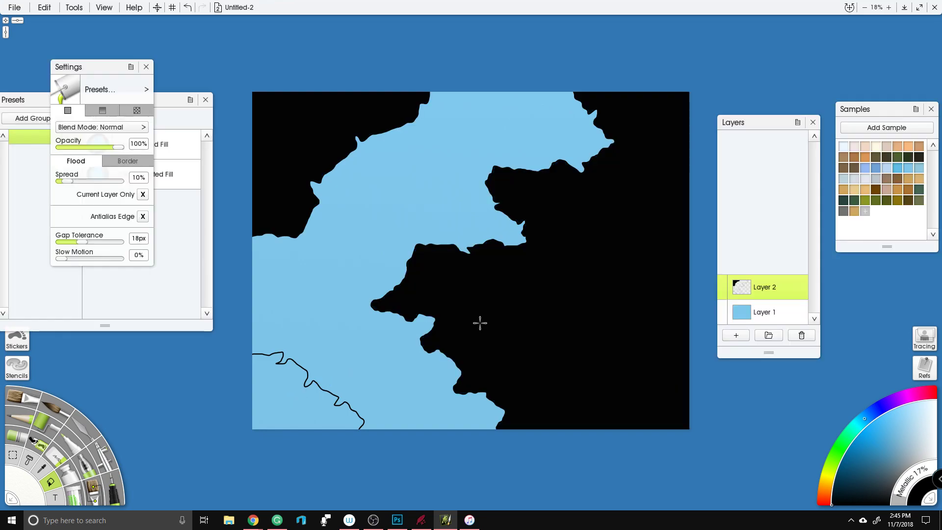
left_click(291, 395)
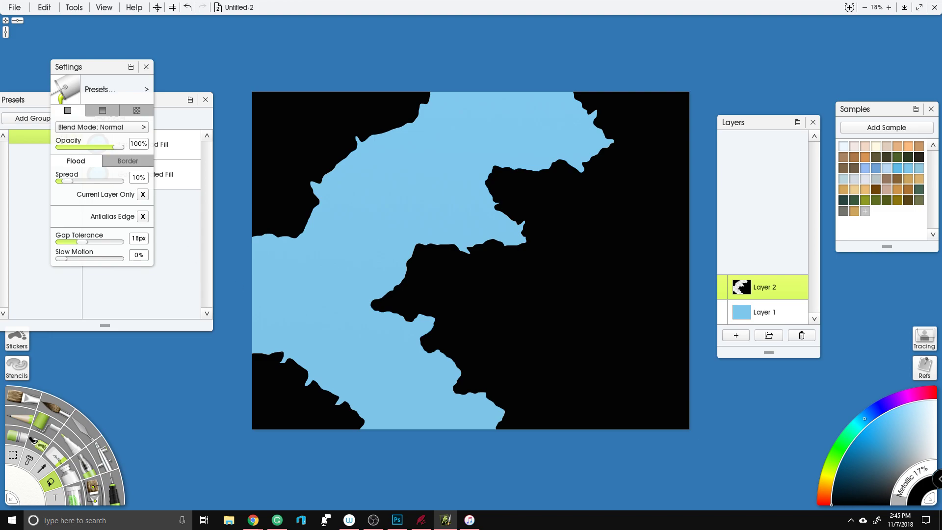
Step: Choose the Paint Tube, lock Layer 2's transparency and pick a muted olive green
left_click(72, 483)
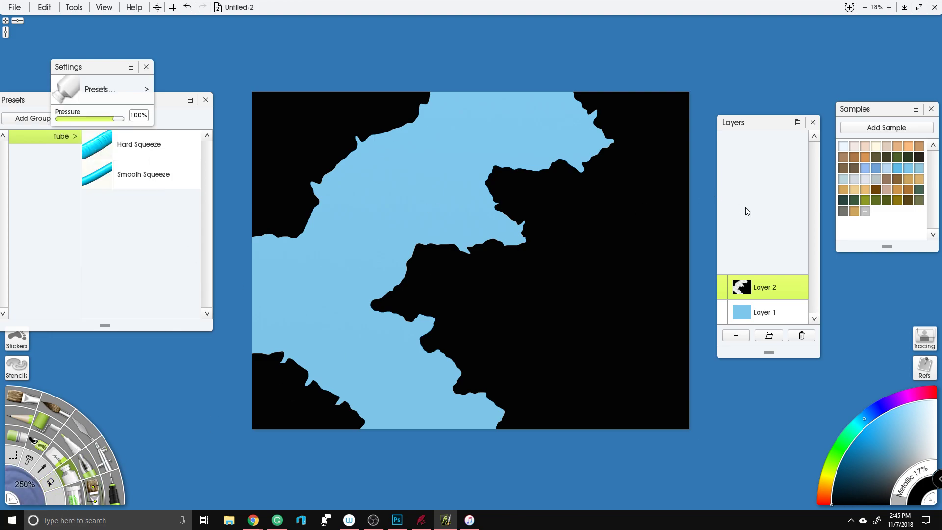
left_click(802, 281)
left_click(820, 293)
left_click(884, 201)
left_click(865, 456)
left_click(885, 449)
left_click(890, 460)
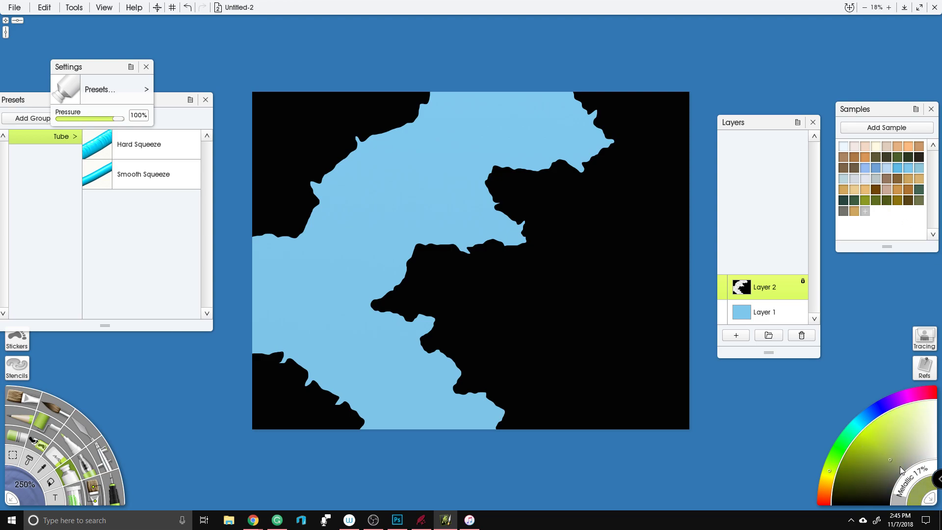
Step: Test olive and bright yellow-green paint on the eastern landmass, and set the Paint Tube size to 500%
mouse_move(448, 272)
left_mouse_down()
mouse_move(447, 315)
mouse_move(490, 319)
left_mouse_up()
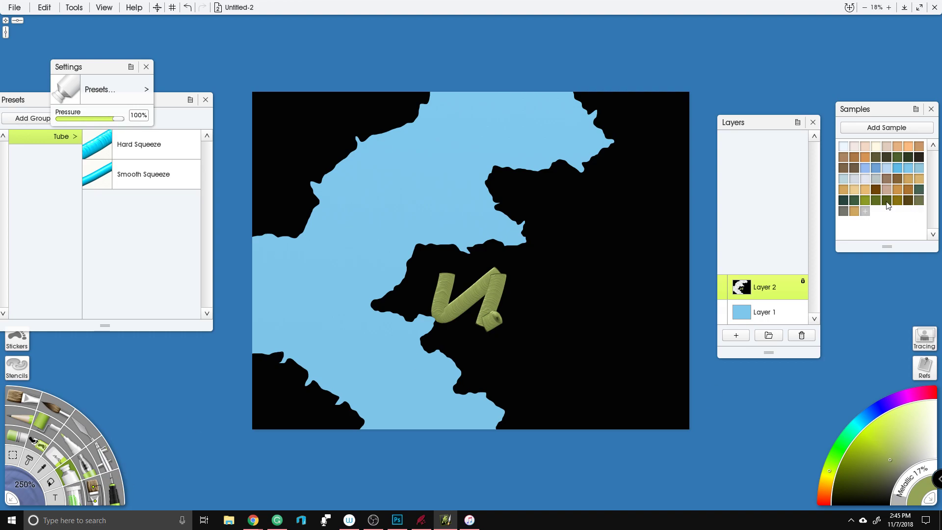
right_click(899, 465)
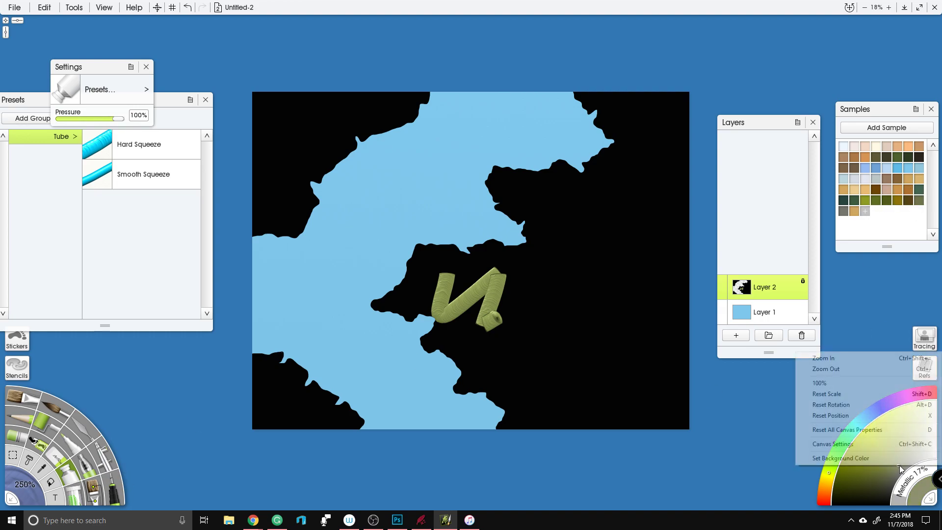
left_click(35, 497)
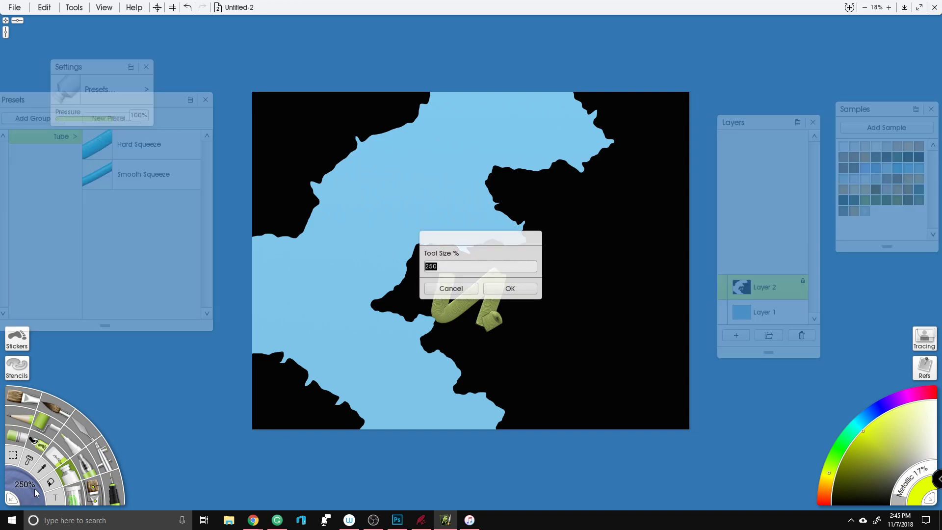
type("500")
key("Return")
mouse_move(387, 294)
left_mouse_down()
mouse_move(399, 280)
mouse_move(430, 274)
left_mouse_up()
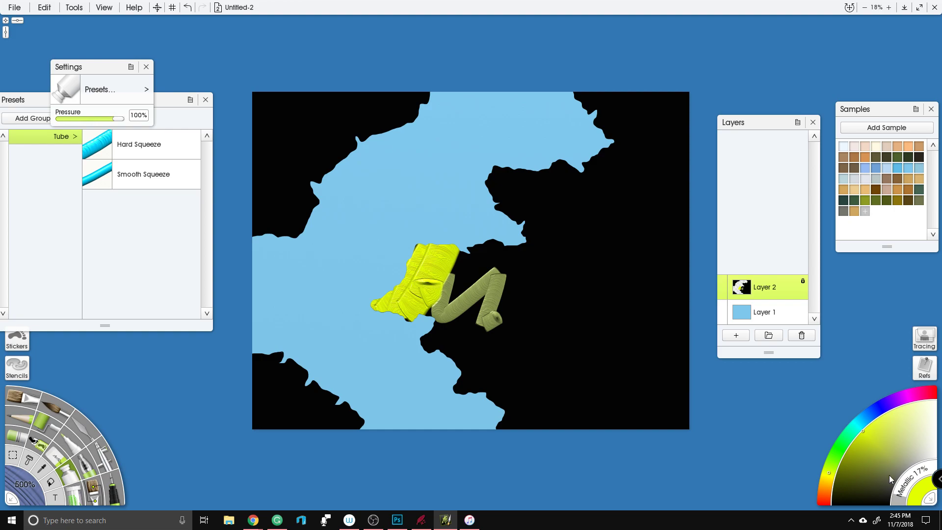
Step: Pick a dark olive sample and squeeze paint over the test strokes and along the eastern landmass's coast
left_click_drag(887, 475, 887, 454)
mouse_move(454, 252)
left_mouse_down()
mouse_move(424, 345)
mouse_move(395, 328)
mouse_move(410, 283)
left_mouse_up()
left_click(919, 200)
mouse_move(486, 285)
left_mouse_down()
mouse_move(432, 344)
mouse_move(388, 299)
left_mouse_up()
mouse_move(490, 353)
left_mouse_down()
mouse_move(507, 211)
mouse_move(505, 431)
mouse_move(505, 388)
mouse_move(601, 309)
mouse_move(518, 300)
mouse_move(552, 231)
mouse_move(613, 211)
mouse_move(472, 169)
mouse_move(616, 147)
mouse_move(602, 112)
mouse_move(624, 76)
mouse_move(623, 113)
mouse_move(686, 93)
mouse_move(677, 128)
mouse_move(589, 171)
mouse_move(505, 198)
mouse_move(555, 219)
left_mouse_up()
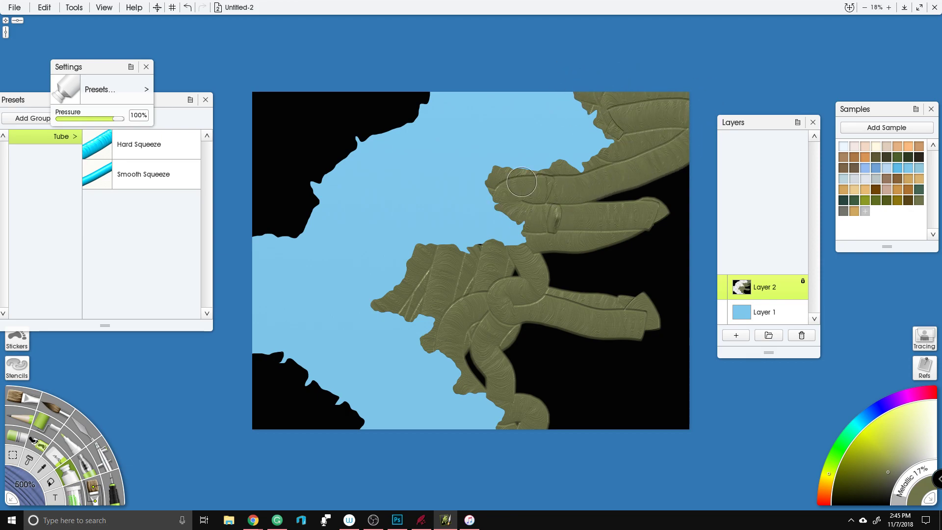
Step: Switch to Chrome to view the Inkarnate map, and return to ArtRage
mouse_move(254, 522)
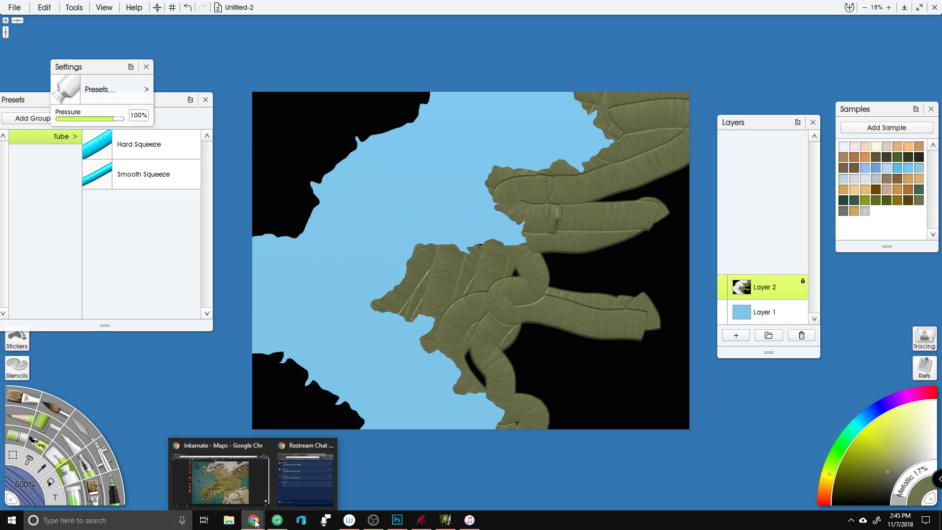
left_click(258, 479)
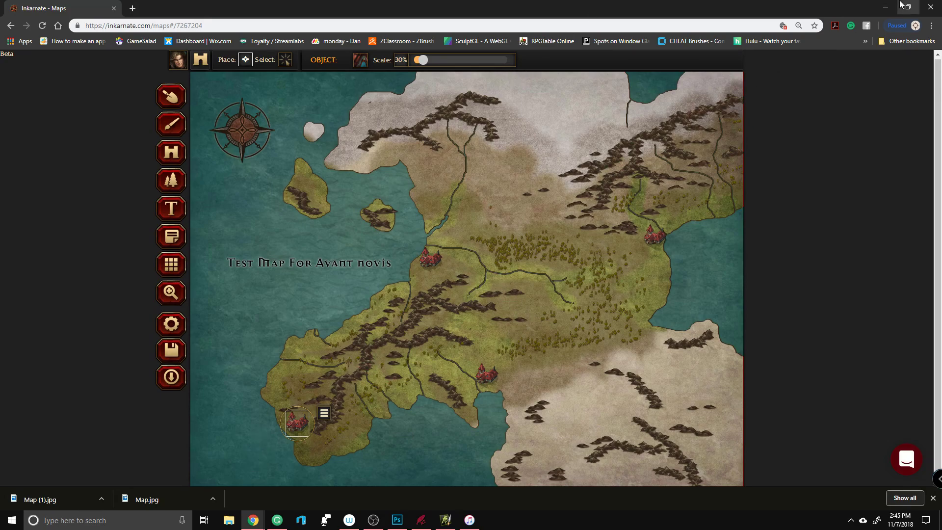
left_click(885, 7)
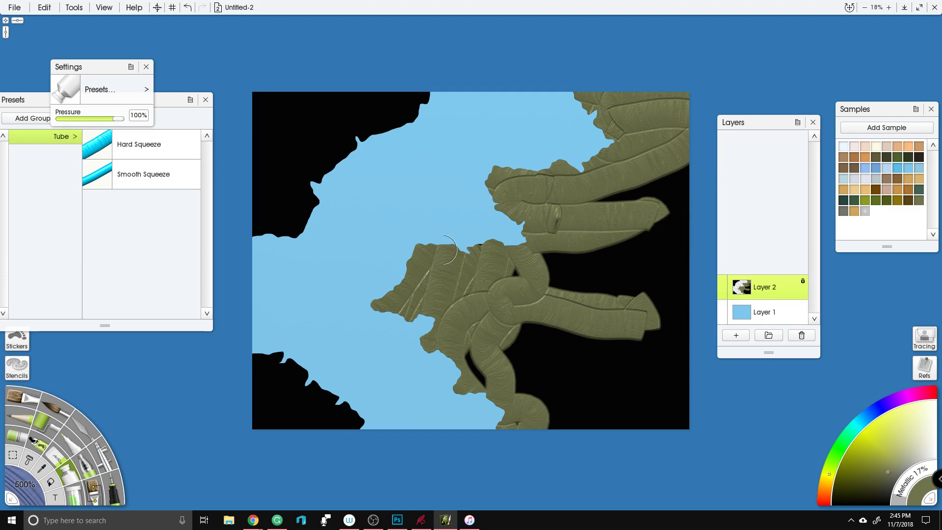
Step: Cover the remaining black areas of the eastern, northwest and southwest landmasses with dark olive tube paint
mouse_move(473, 317)
left_mouse_down()
mouse_move(496, 379)
mouse_move(565, 409)
mouse_move(556, 443)
mouse_move(551, 410)
mouse_move(510, 413)
mouse_move(523, 433)
mouse_move(542, 400)
left_mouse_up()
mouse_move(532, 324)
left_mouse_down()
mouse_move(661, 339)
mouse_move(650, 295)
mouse_move(569, 278)
mouse_move(561, 257)
mouse_move(621, 247)
mouse_move(665, 215)
mouse_move(620, 202)
mouse_move(634, 183)
mouse_move(690, 165)
mouse_move(689, 205)
mouse_move(639, 261)
mouse_move(576, 268)
mouse_move(649, 281)
mouse_move(676, 340)
mouse_move(626, 349)
mouse_move(533, 334)
mouse_move(546, 364)
mouse_move(591, 401)
mouse_move(593, 454)
mouse_move(635, 442)
mouse_move(590, 366)
mouse_move(688, 359)
mouse_move(691, 296)
mouse_move(658, 275)
mouse_move(692, 245)
mouse_move(550, 283)
mouse_move(528, 269)
mouse_move(456, 353)
mouse_move(551, 370)
mouse_move(637, 404)
mouse_move(671, 439)
mouse_move(612, 386)
mouse_move(688, 374)
mouse_move(702, 384)
mouse_move(667, 389)
mouse_move(691, 429)
left_mouse_up()
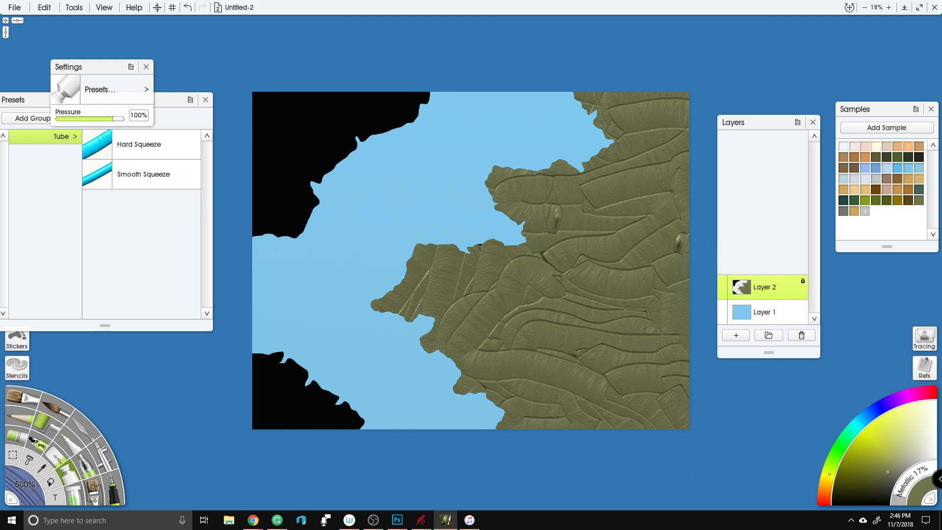
mouse_move(247, 218)
left_mouse_down()
mouse_move(309, 231)
mouse_move(305, 201)
mouse_move(316, 183)
mouse_move(366, 134)
mouse_move(412, 113)
mouse_move(422, 86)
left_mouse_up()
mouse_move(248, 366)
left_mouse_down()
mouse_move(293, 355)
mouse_move(339, 371)
mouse_move(398, 434)
mouse_move(302, 392)
mouse_move(249, 396)
mouse_move(324, 417)
mouse_move(305, 437)
left_mouse_up()
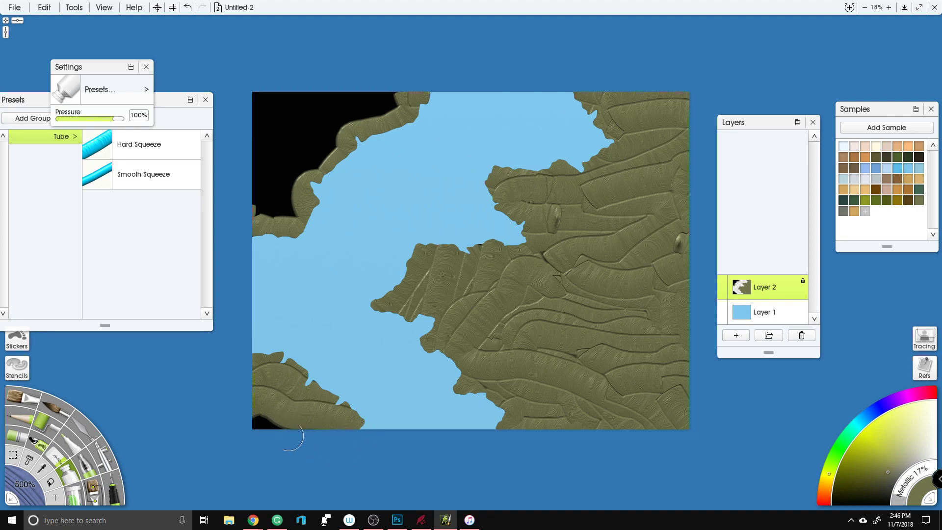
mouse_move(267, 199)
left_mouse_down()
mouse_move(389, 89)
mouse_move(254, 90)
mouse_move(277, 181)
mouse_move(293, 118)
mouse_move(277, 191)
mouse_move(257, 219)
mouse_move(267, 215)
left_mouse_up()
left_click_drag(672, 231, 647, 375)
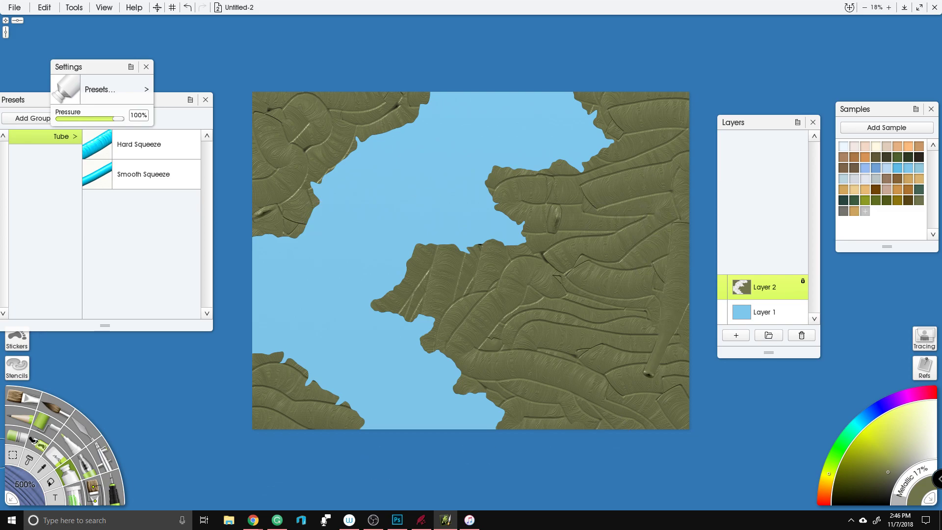
Step: Choose the Palette Knife, switch to Wonderdraft to view its map, and return to ArtRage
left_click(83, 425)
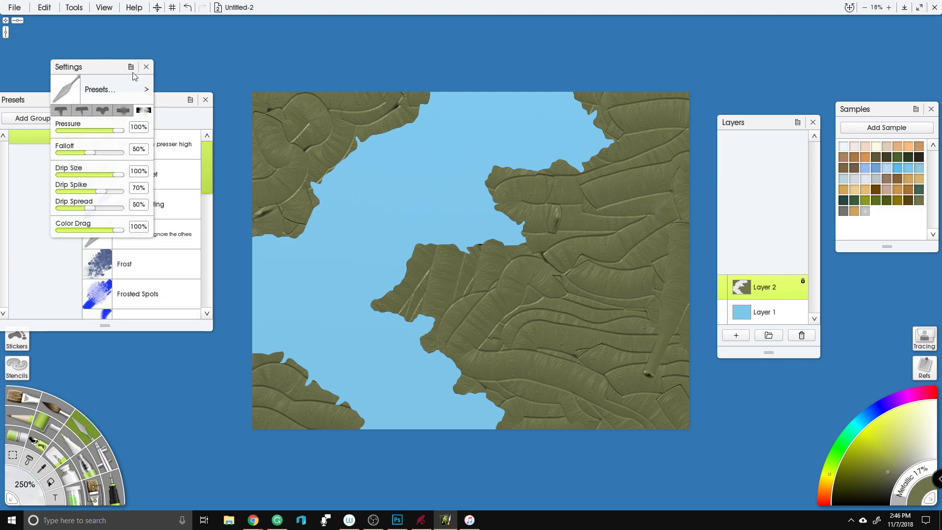
left_click(415, 521)
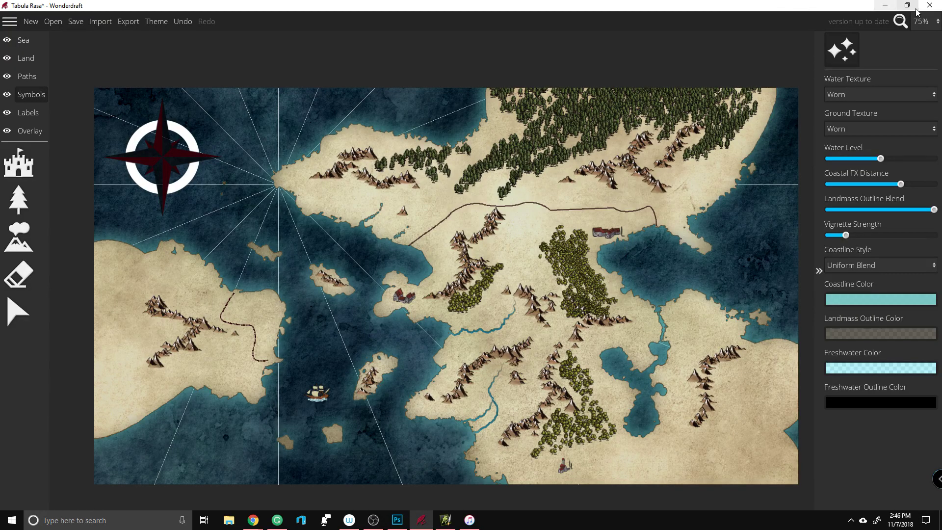
left_click(885, 5)
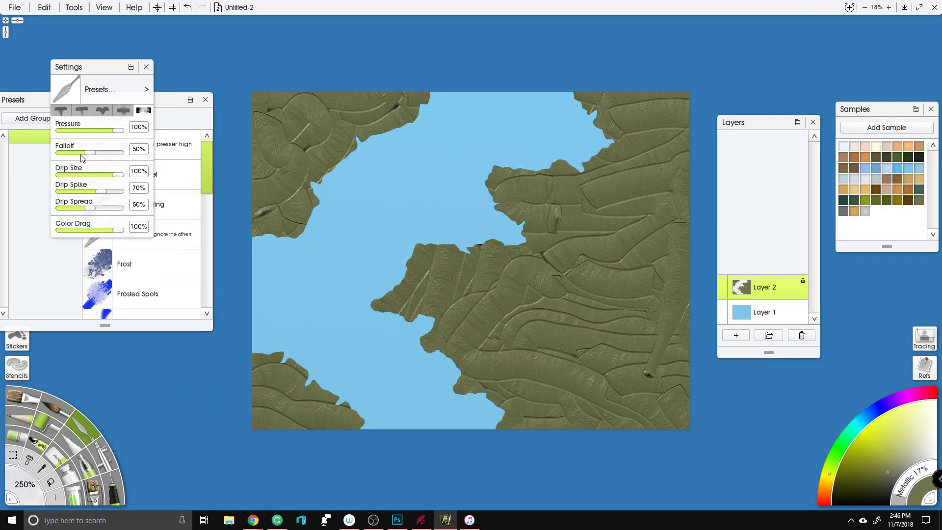
Step: Apply the Harsh Chaos preset to the Palette Knife and set the tool size to 500%
left_click_drag(204, 168, 201, 221)
left_click(173, 223)
left_click(31, 486)
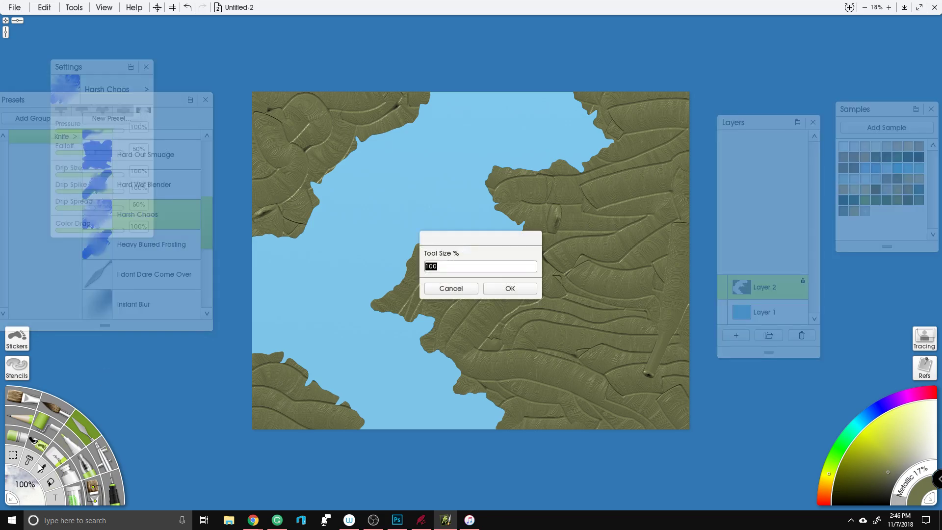
type("500")
key("Return")
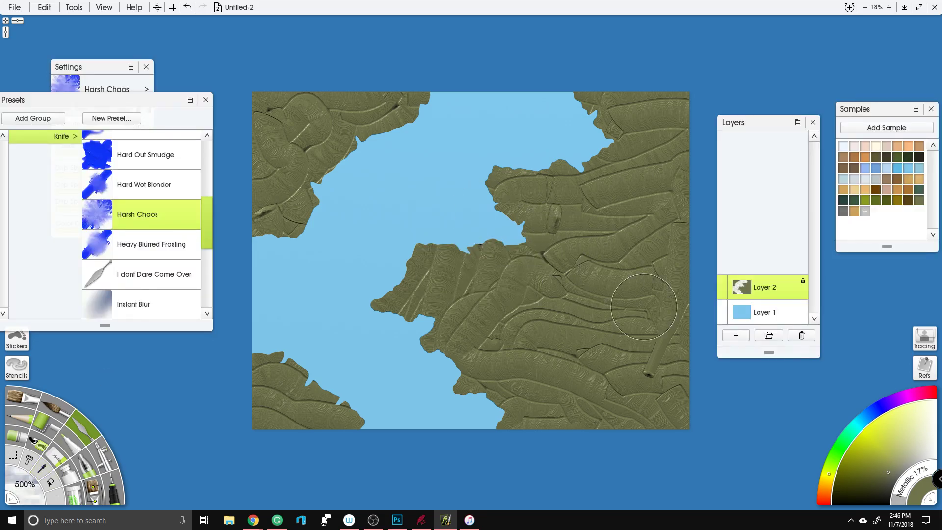
Step: Smear the tube paint across the whole eastern landmass, out to its coastline, to smooth the ridges
mouse_move(490, 256)
left_mouse_down()
mouse_move(476, 277)
mouse_move(678, 245)
mouse_move(500, 267)
mouse_move(414, 290)
mouse_move(471, 305)
mouse_move(471, 333)
mouse_move(478, 298)
mouse_move(505, 341)
mouse_move(471, 362)
mouse_move(518, 396)
mouse_move(513, 415)
mouse_move(555, 426)
mouse_move(659, 415)
left_mouse_up()
left_click_drag(655, 361, 640, 400)
mouse_move(524, 408)
left_mouse_down()
mouse_move(582, 405)
mouse_move(580, 358)
mouse_move(529, 352)
mouse_move(527, 374)
mouse_move(531, 332)
mouse_move(548, 325)
mouse_move(662, 340)
mouse_move(677, 362)
mouse_move(580, 354)
mouse_move(544, 379)
mouse_move(593, 388)
mouse_move(636, 314)
mouse_move(594, 302)
mouse_move(546, 311)
mouse_move(606, 323)
left_mouse_up()
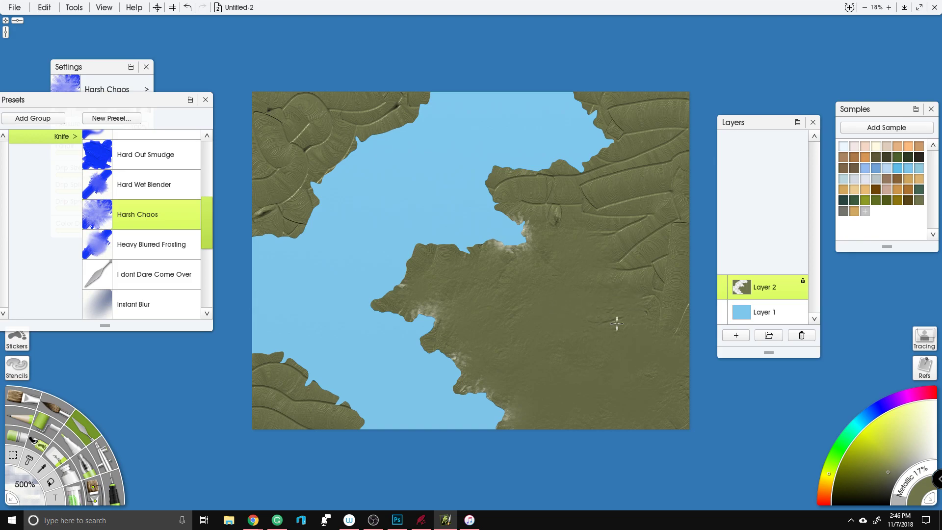
mouse_move(673, 288)
left_mouse_down()
mouse_move(595, 274)
mouse_move(637, 268)
mouse_move(701, 320)
left_mouse_up()
mouse_move(620, 205)
left_mouse_down()
mouse_move(537, 206)
mouse_move(486, 161)
mouse_move(548, 175)
mouse_move(589, 161)
mouse_move(586, 171)
mouse_move(635, 146)
mouse_move(582, 103)
mouse_move(596, 87)
mouse_move(685, 96)
mouse_move(676, 126)
mouse_move(647, 134)
mouse_move(677, 145)
mouse_move(642, 177)
left_mouse_up()
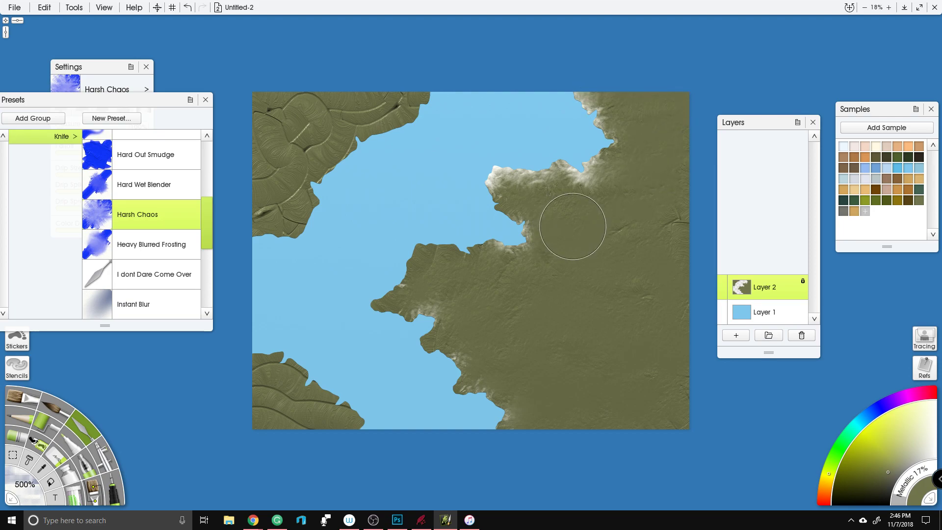
Step: Switch to the Inkarnate browser window to view its map, and return to ArtRage
mouse_move(253, 524)
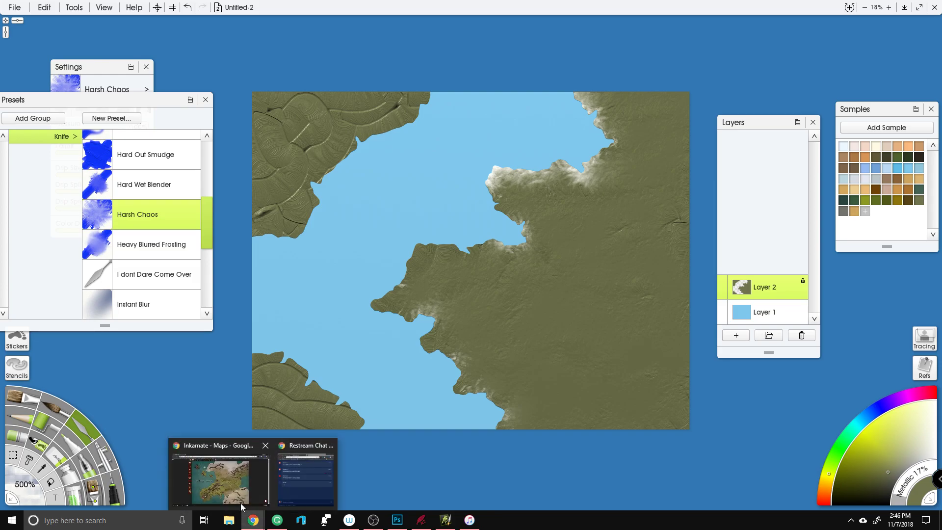
left_click(240, 498)
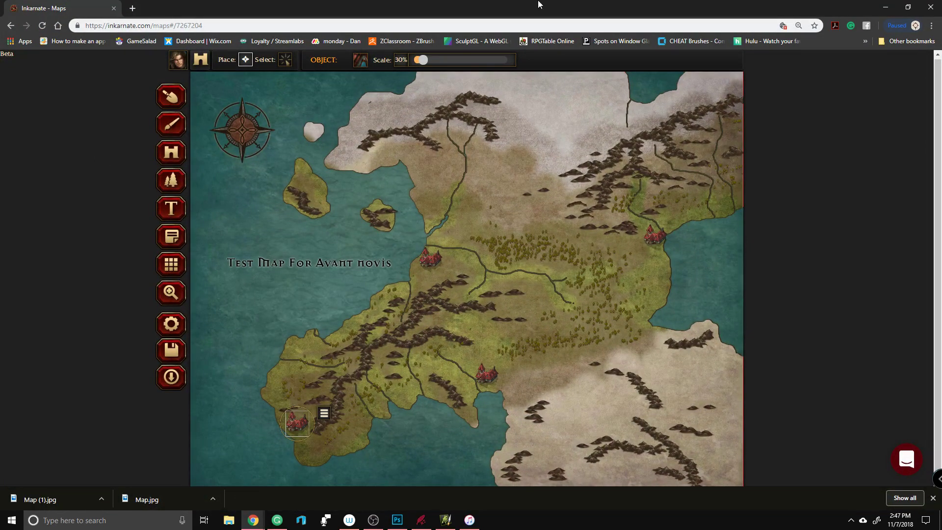
left_click(886, 7)
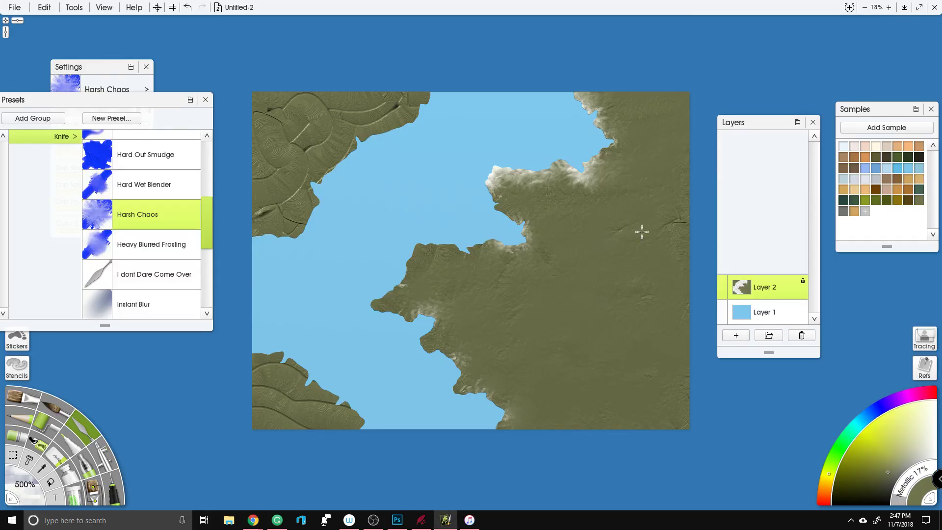
Step: Smear the tube paint smooth across the northwest and southwest landmasses and along the western peninsula's north coast
mouse_move(263, 106)
left_mouse_down()
mouse_move(258, 135)
mouse_move(301, 133)
mouse_move(265, 219)
mouse_move(257, 212)
mouse_move(284, 218)
mouse_move(294, 179)
mouse_move(339, 128)
mouse_move(288, 102)
mouse_move(347, 104)
mouse_move(392, 120)
mouse_move(399, 98)
left_mouse_up()
mouse_move(284, 424)
left_mouse_down()
mouse_move(249, 375)
mouse_move(275, 365)
mouse_move(300, 379)
mouse_move(263, 415)
mouse_move(332, 426)
mouse_move(318, 399)
mouse_move(355, 419)
left_mouse_up()
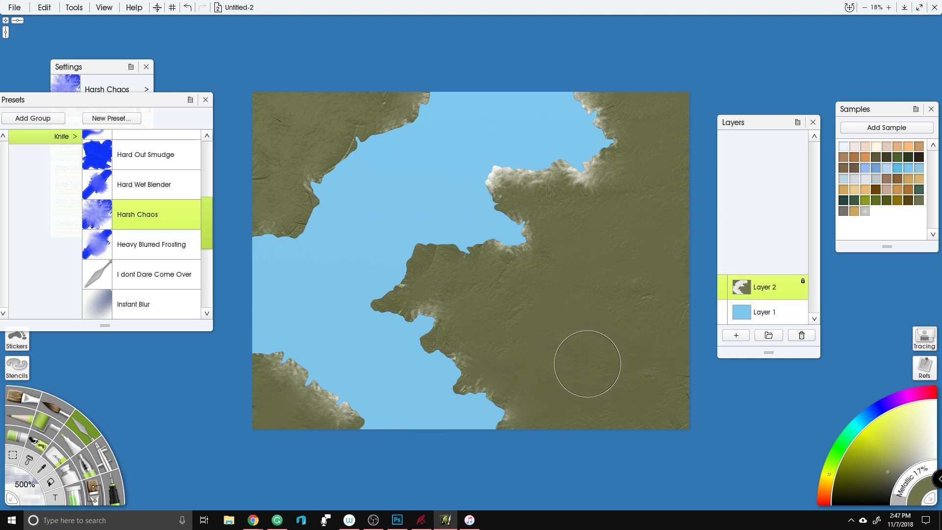
mouse_move(461, 282)
left_mouse_down()
mouse_move(417, 264)
mouse_move(466, 253)
left_mouse_up()
mouse_move(323, 157)
left_mouse_down()
mouse_move(300, 205)
mouse_move(359, 112)
mouse_move(420, 101)
left_mouse_up()
left_click_drag(294, 128, 258, 186)
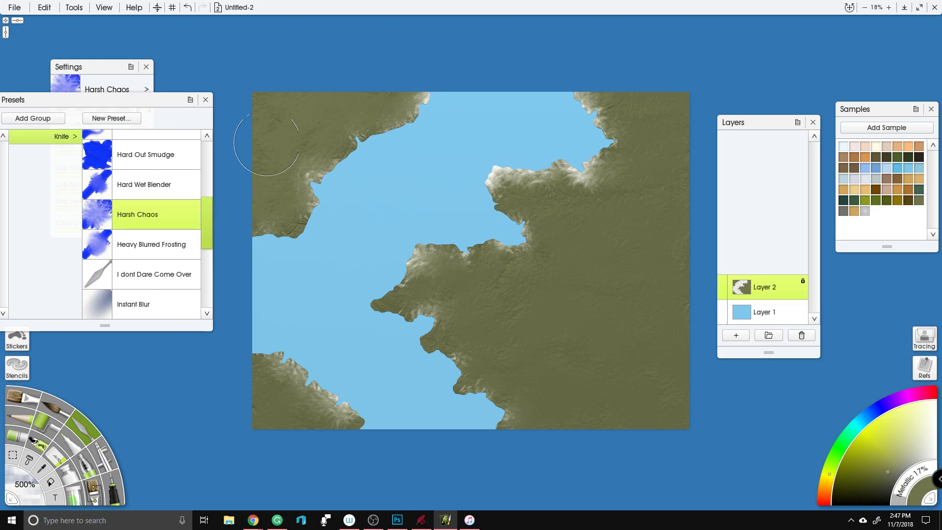
Step: Choose the Paint Tube, set its size to 200%, and pick a brown colour from the samples
left_click(78, 499)
left_click(72, 486)
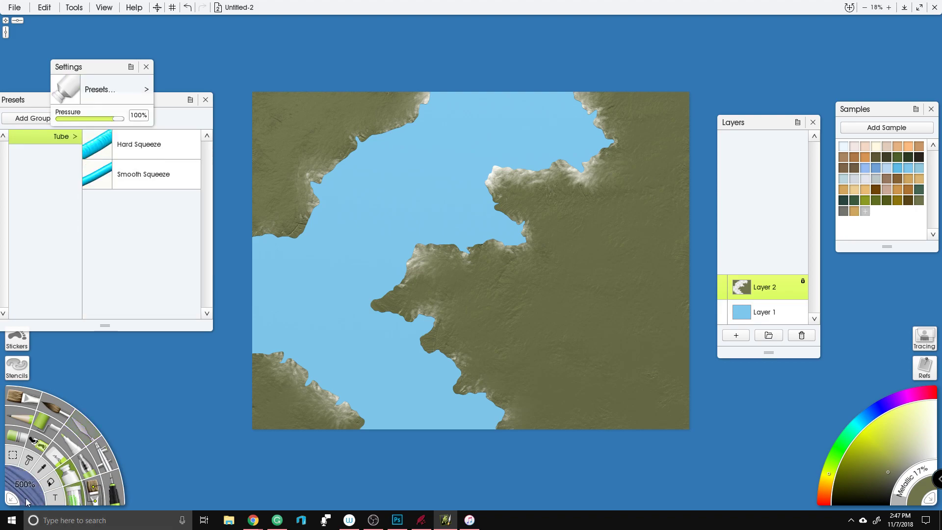
left_click(27, 489)
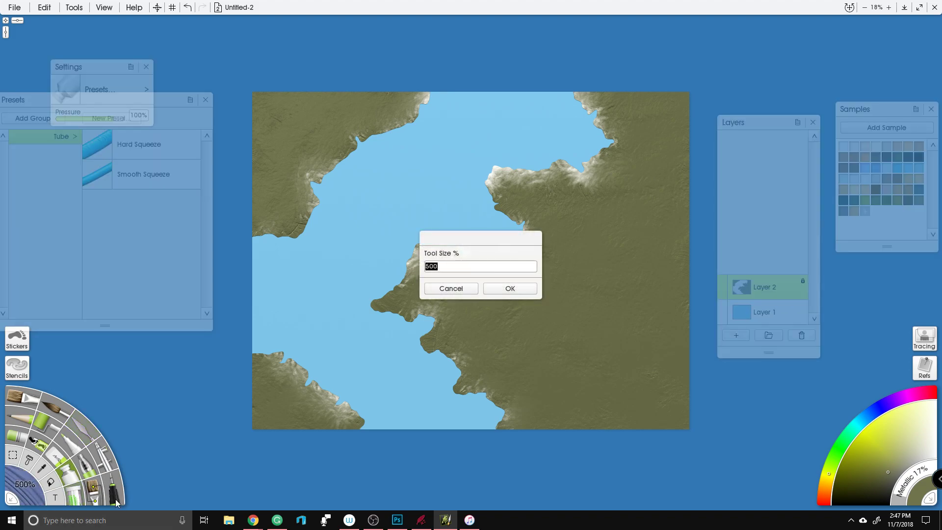
type("200")
key("Return")
left_click(906, 469)
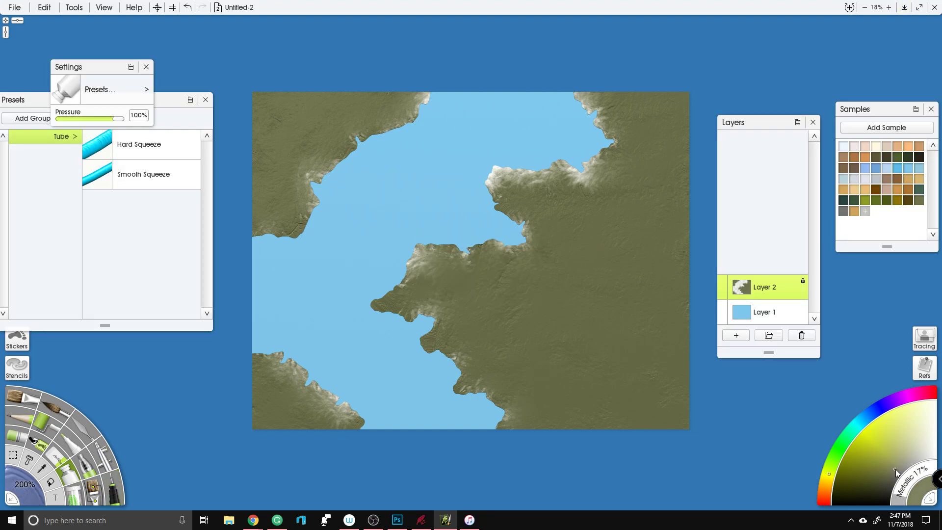
left_click(901, 178)
left_click(919, 146)
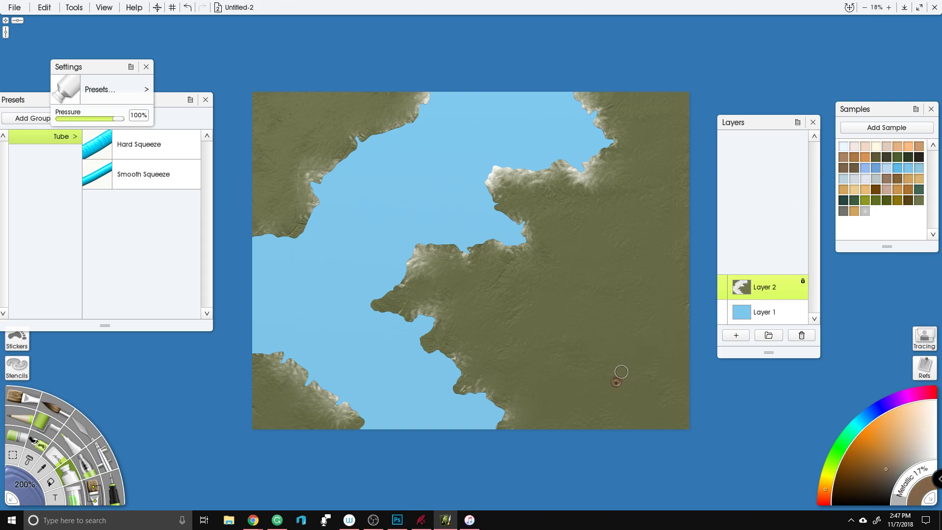
Step: Lay brown tube-paint mountain ranges along the eastern side of the large eastern landmass, including a branching chain and a northeastern ridge
mouse_move(621, 372)
left_mouse_down()
mouse_move(646, 346)
mouse_move(642, 314)
mouse_move(645, 336)
mouse_move(642, 319)
mouse_move(612, 299)
mouse_move(642, 309)
mouse_move(669, 288)
mouse_move(640, 264)
mouse_move(661, 250)
left_mouse_up()
left_click(642, 313)
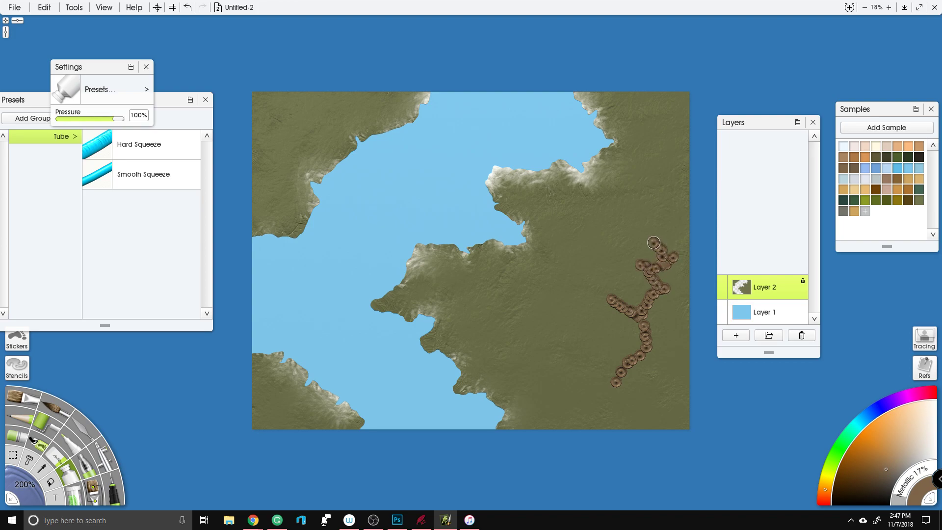
mouse_move(649, 176)
left_mouse_down()
mouse_move(696, 141)
mouse_move(660, 182)
mouse_move(627, 193)
left_mouse_up()
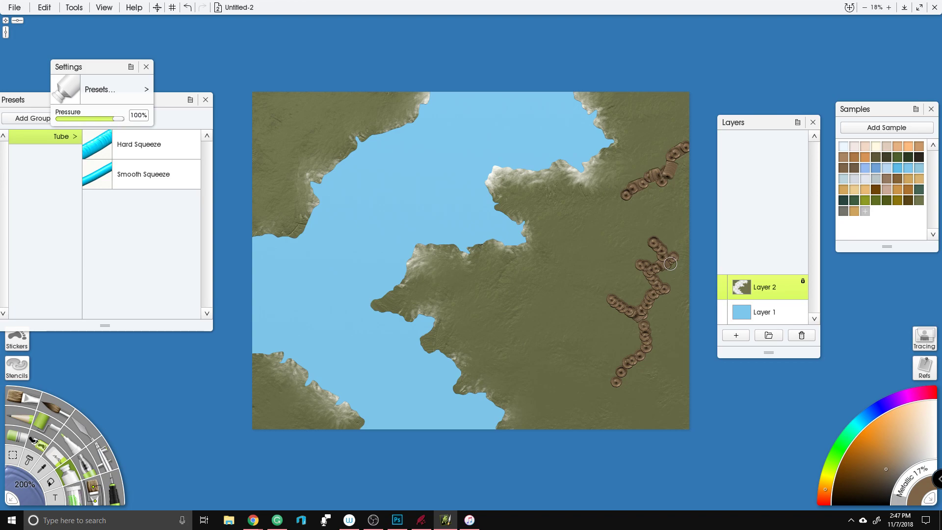
left_click_drag(670, 264, 684, 253)
Step: Add brown tube-paint ranges running inland from the eastern landmass's western peninsulas and southwestern coast
mouse_move(405, 302)
left_mouse_down()
mouse_move(430, 289)
mouse_move(488, 290)
mouse_move(408, 294)
left_mouse_up()
mouse_move(446, 333)
left_mouse_down()
mouse_move(495, 291)
mouse_move(473, 284)
mouse_move(510, 303)
mouse_move(558, 283)
mouse_move(513, 299)
mouse_move(489, 292)
left_mouse_up()
mouse_move(472, 379)
left_mouse_down()
mouse_move(506, 362)
mouse_move(480, 372)
mouse_move(516, 357)
left_mouse_up()
left_click_drag(536, 414, 565, 394)
Step: Add brown tube-paint mountain ranges to the northwest and southwest landmasses
mouse_move(299, 212)
left_mouse_down()
mouse_move(293, 223)
mouse_move(259, 198)
mouse_move(254, 169)
left_mouse_up()
mouse_move(309, 95)
left_mouse_down()
mouse_move(316, 126)
mouse_move(329, 103)
mouse_move(388, 84)
left_mouse_up()
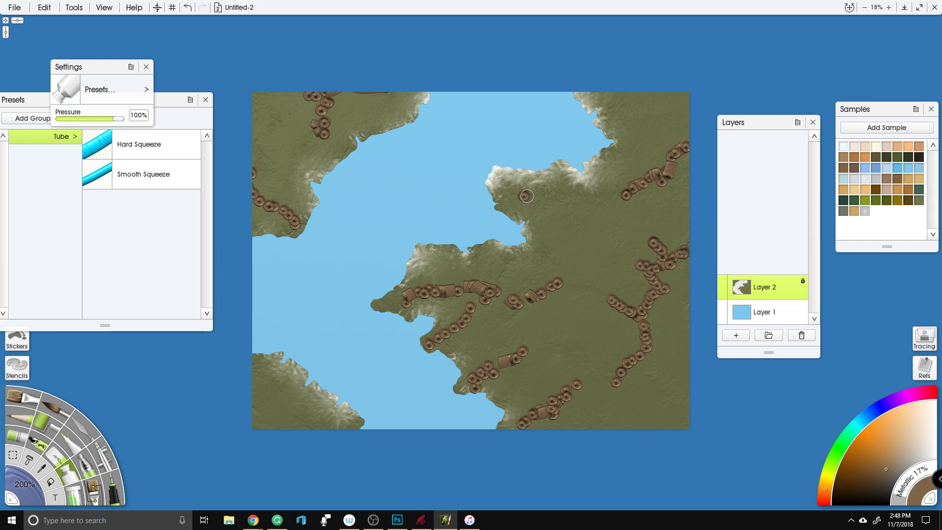
left_click(253, 376)
mouse_move(262, 384)
left_mouse_down()
mouse_move(272, 406)
mouse_move(286, 406)
left_mouse_up()
Step: Add brown tube-paint ranges inland from the northern headland, in the northeast and southeast corners, and at the map's northwest corner
mouse_move(424, 523)
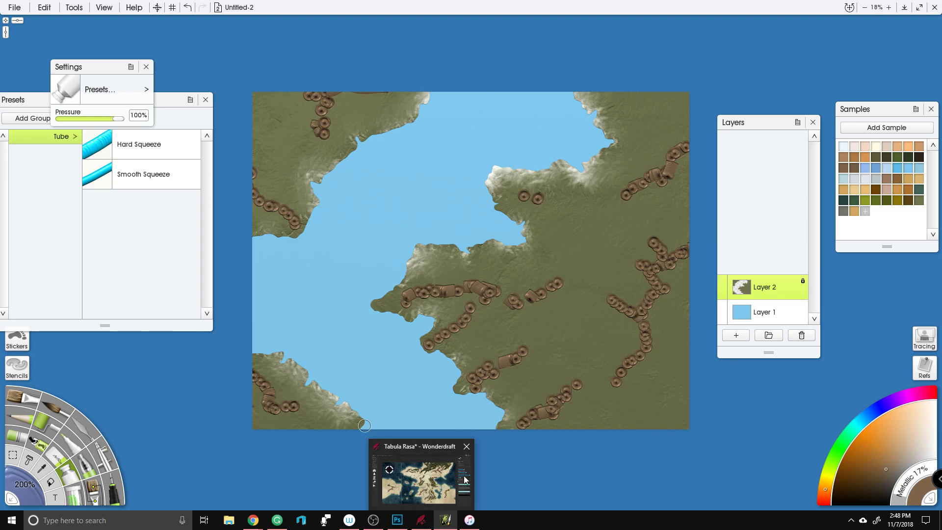
mouse_move(564, 208)
left_mouse_down()
mouse_move(597, 245)
mouse_move(582, 212)
left_mouse_up()
left_click(580, 221)
left_click(619, 173)
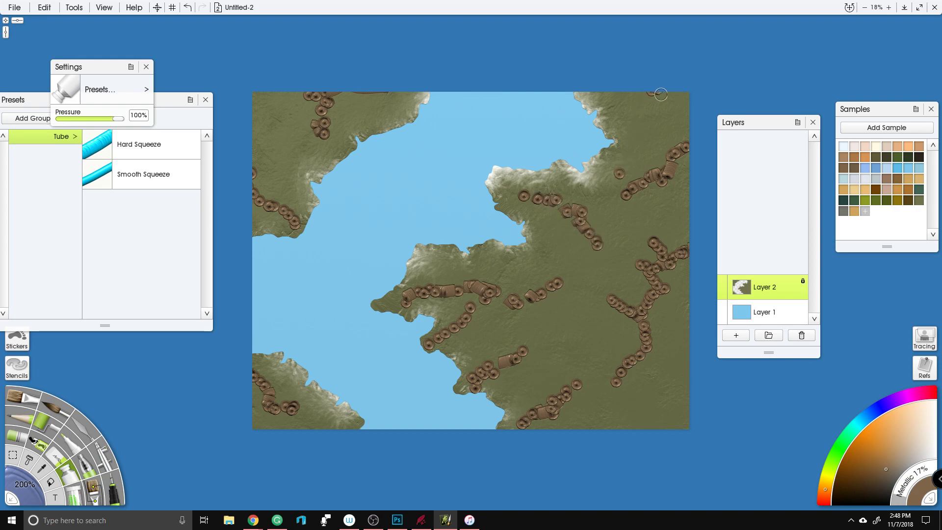
left_click_drag(632, 120, 673, 105)
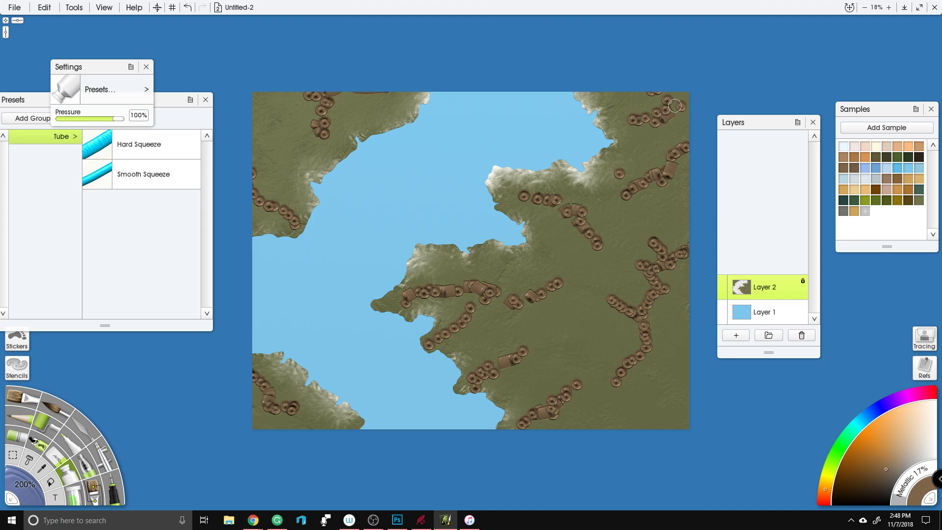
mouse_move(668, 407)
left_mouse_down()
mouse_move(675, 421)
mouse_move(663, 408)
mouse_move(641, 411)
left_mouse_up()
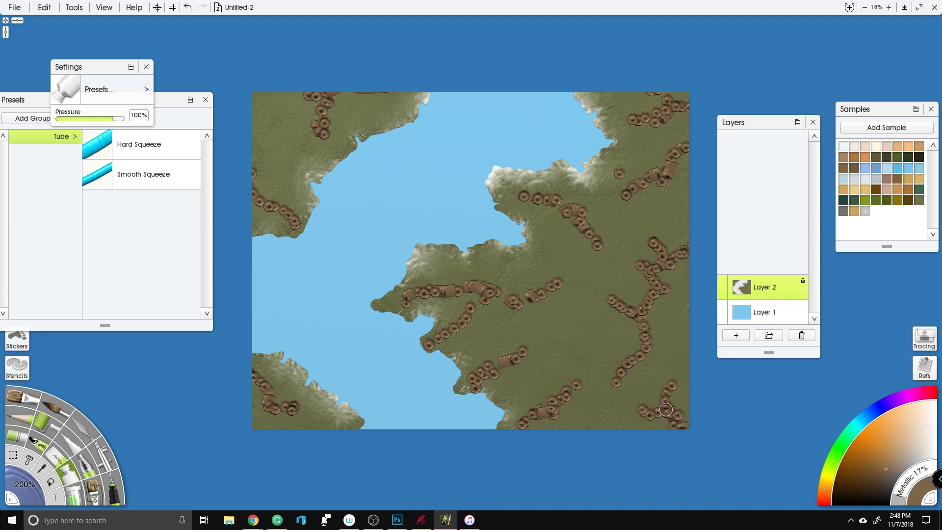
left_click(260, 91)
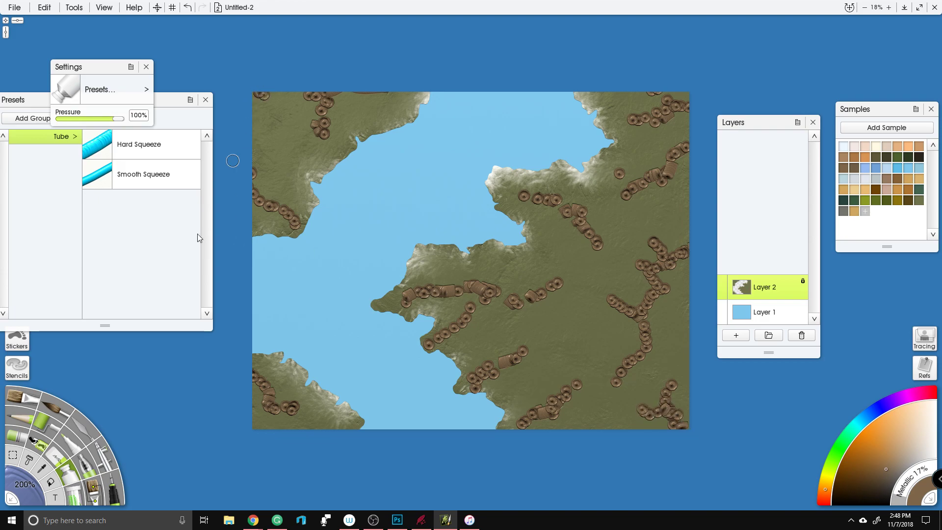
Step: Choose the Glitter Tube with square particles, set Glitter Size to 67%, and reduce the tool size
left_click(77, 490)
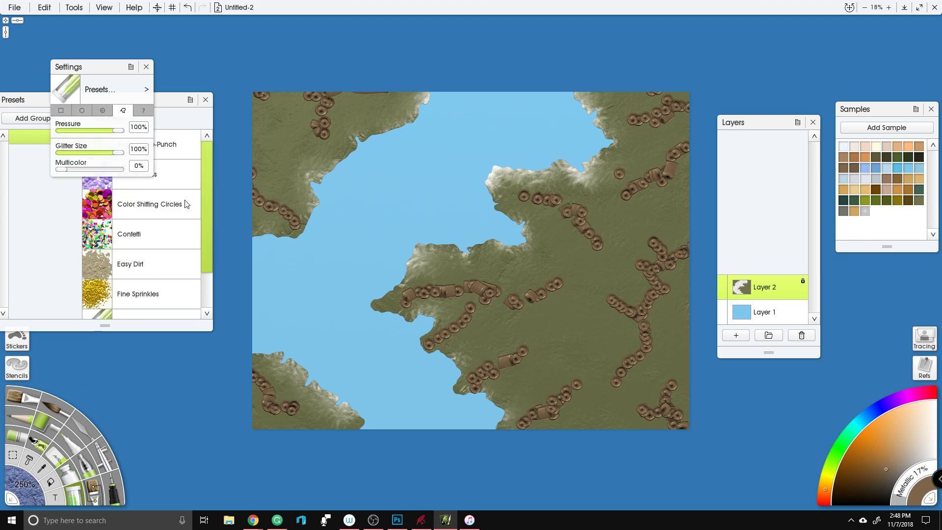
scroll(137, 157, "down", 2)
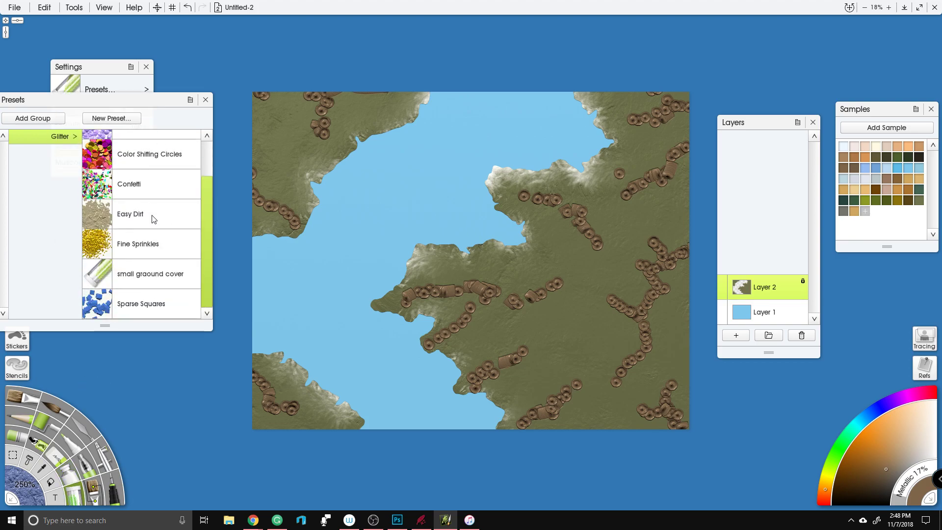
left_click(162, 311)
left_click(104, 64)
left_click_drag(66, 131, 123, 131)
left_click_drag(34, 483, 45, 463)
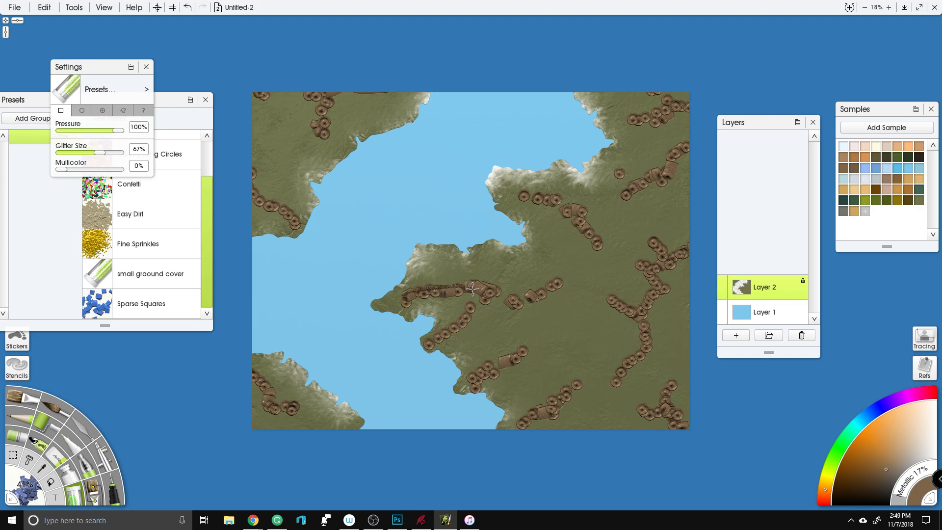
left_click_drag(24, 487, 43, 500)
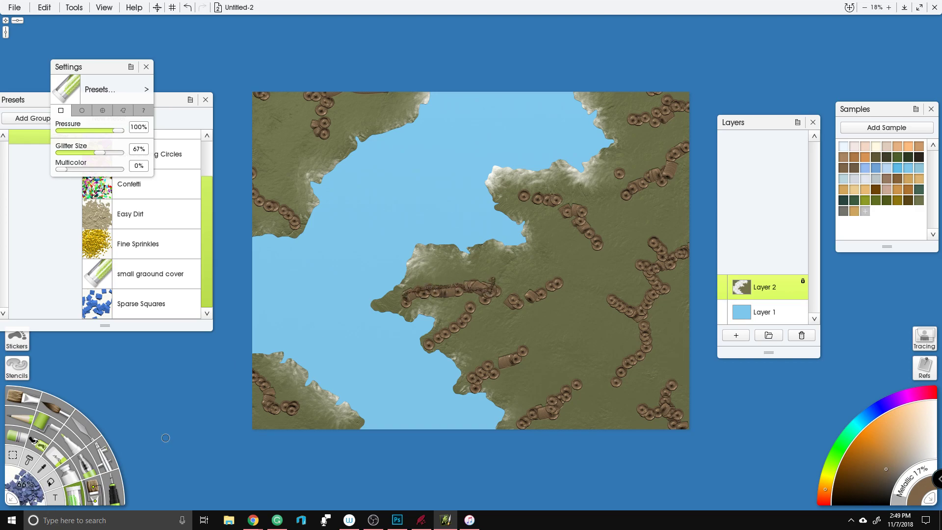
Step: Cover the western peninsula and northern headland ranges with brown glitter, adding branching spurs that extend inland
left_click_drag(399, 294, 496, 288)
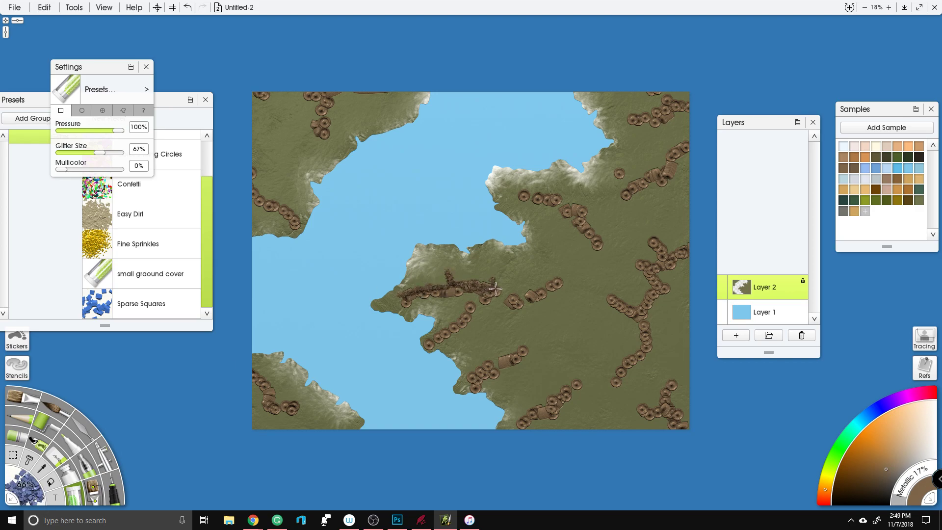
left_click_drag(561, 283, 430, 345)
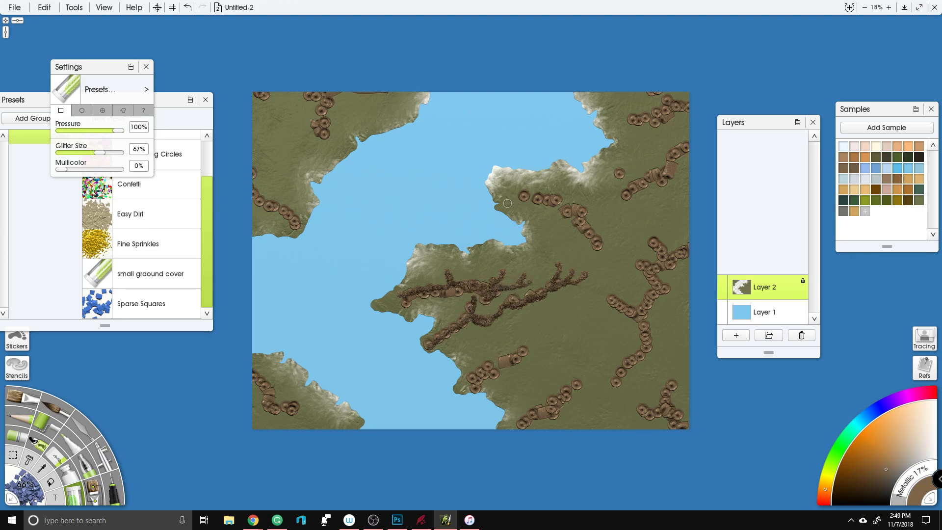
left_click_drag(502, 192, 565, 208)
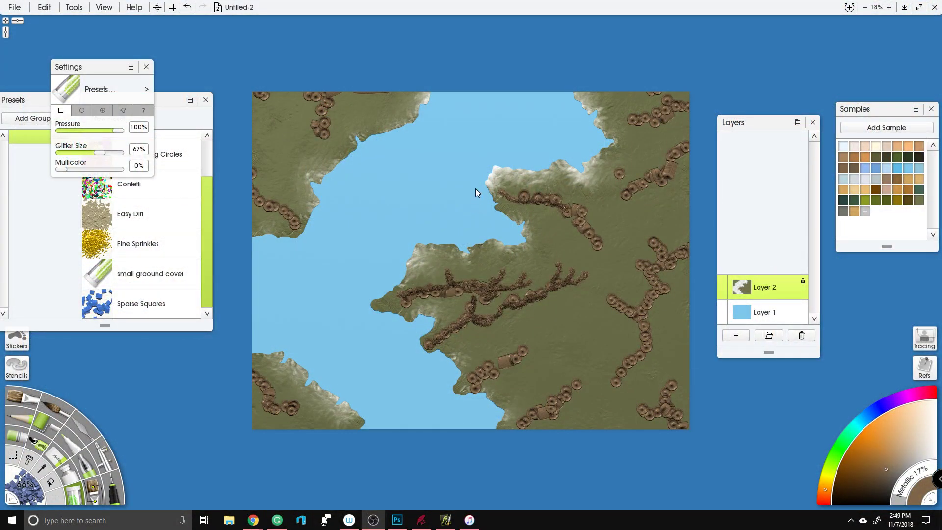
left_click(523, 197)
mouse_move(550, 199)
left_mouse_down()
mouse_move(556, 177)
mouse_move(553, 193)
mouse_move(578, 218)
mouse_move(558, 235)
mouse_move(578, 220)
mouse_move(599, 242)
left_mouse_up()
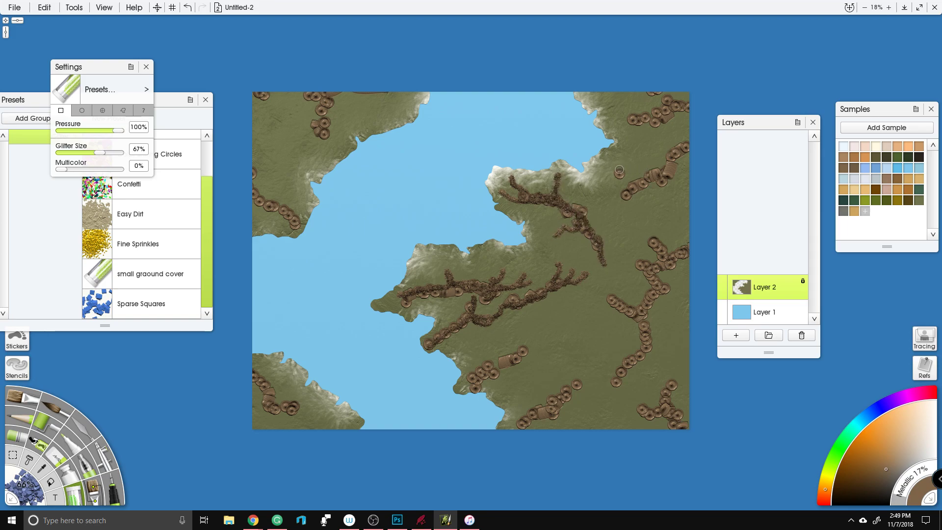
Step: Cover the northeastern and eastern mountain ranges with brown glitter, adding branches and linking the eastern chain to the central ranges
mouse_move(619, 169)
left_mouse_down()
mouse_move(651, 179)
mouse_move(686, 149)
mouse_move(661, 174)
mouse_move(680, 184)
mouse_move(630, 195)
left_mouse_up()
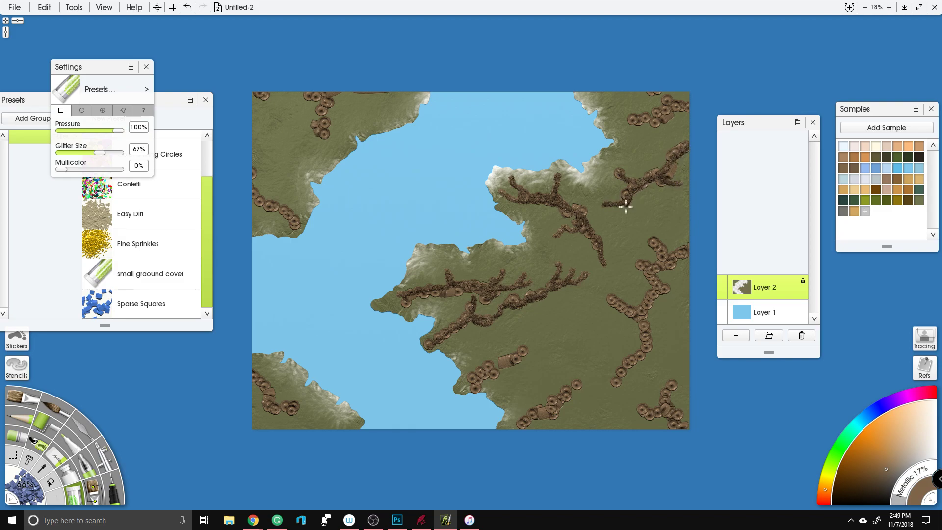
mouse_move(654, 243)
left_mouse_down()
mouse_move(691, 247)
mouse_move(659, 265)
mouse_move(632, 263)
mouse_move(653, 272)
mouse_move(661, 291)
mouse_move(629, 311)
mouse_move(597, 298)
mouse_move(614, 290)
mouse_move(618, 299)
mouse_move(580, 276)
mouse_move(601, 275)
mouse_move(602, 260)
mouse_move(613, 288)
mouse_move(599, 273)
mouse_move(633, 275)
left_mouse_up()
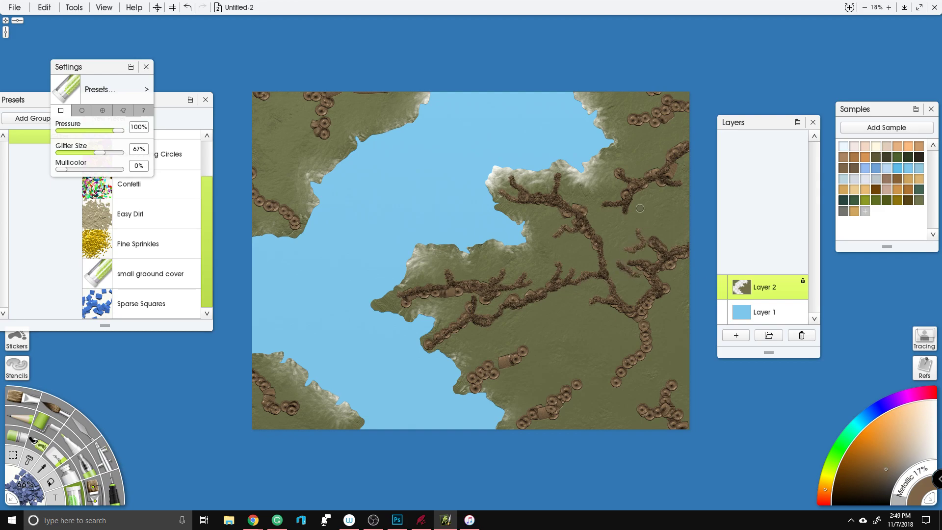
mouse_move(621, 115)
left_mouse_down()
mouse_move(659, 114)
mouse_move(679, 97)
left_mouse_up()
left_click_drag(651, 127, 647, 121)
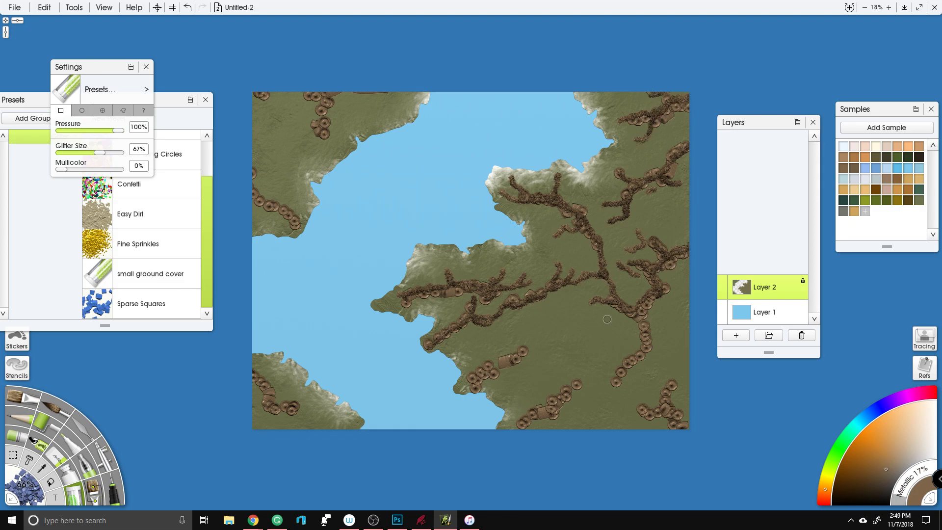
mouse_move(628, 312)
left_mouse_down()
mouse_move(645, 327)
mouse_move(617, 393)
left_mouse_up()
left_click_drag(661, 351, 646, 325)
mouse_move(654, 291)
left_mouse_down()
mouse_move(684, 288)
mouse_move(669, 267)
left_mouse_up()
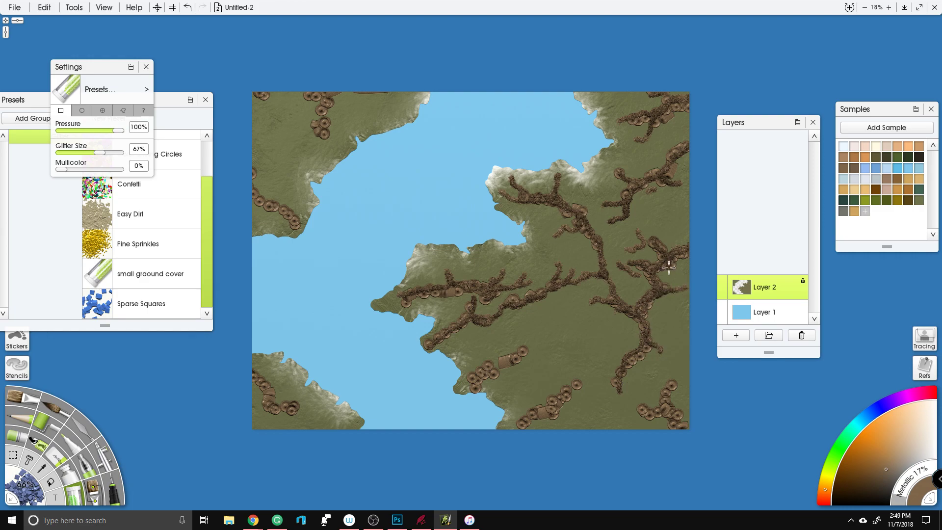
Step: Apply brown glitter over the southeast corner range and the two ranges near the southern coast
mouse_move(641, 411)
left_mouse_down()
mouse_move(667, 414)
mouse_move(676, 389)
mouse_move(673, 417)
left_mouse_up()
left_click_drag(515, 430, 581, 384)
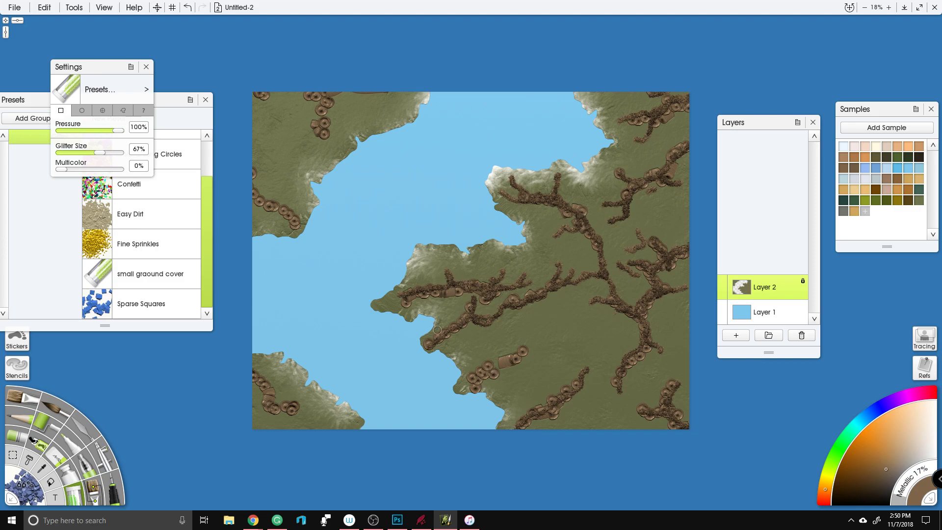
left_click_drag(473, 392, 526, 338)
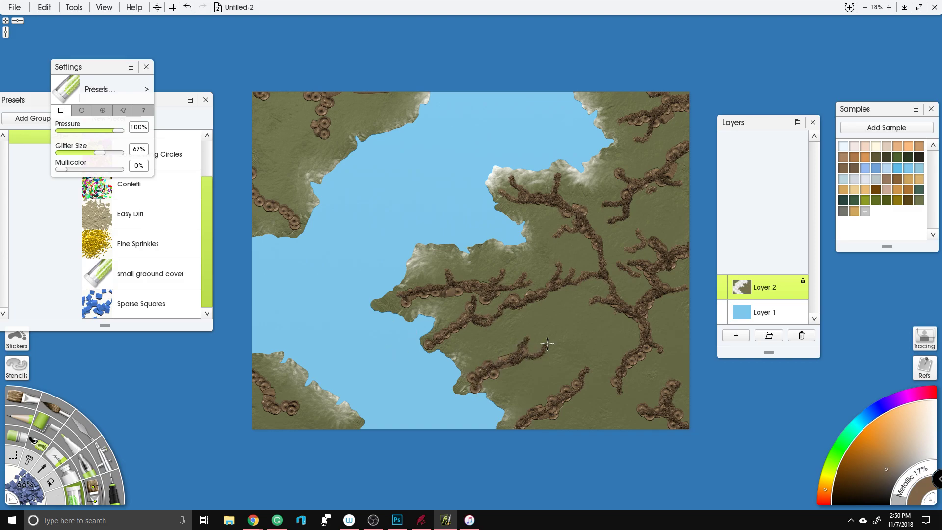
Step: Cover the southwest and northwest landmass ranges with brown glitter, and scatter small glitter patches around the eastern ranges
left_click_drag(266, 397, 290, 405)
mouse_move(292, 212)
left_mouse_down()
mouse_move(259, 196)
mouse_move(253, 179)
left_mouse_up()
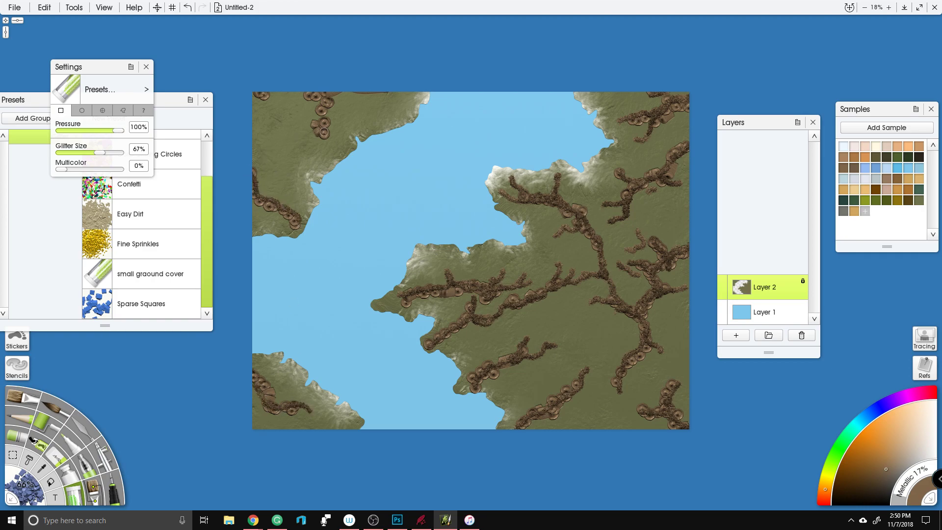
mouse_move(319, 119)
left_mouse_down()
mouse_move(322, 86)
mouse_move(332, 107)
mouse_move(380, 107)
left_mouse_up()
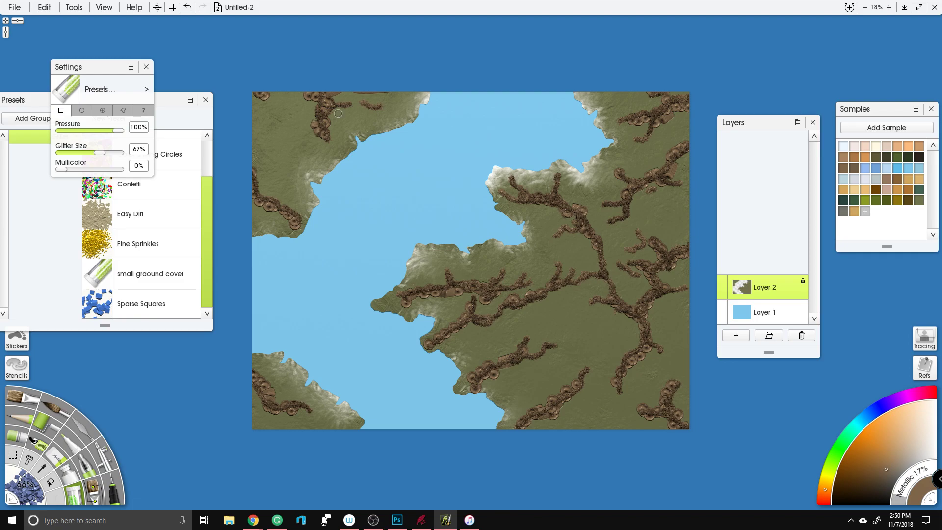
mouse_move(277, 112)
left_mouse_down()
mouse_move(276, 140)
mouse_move(276, 117)
mouse_move(295, 129)
left_mouse_up()
left_click_drag(596, 90, 625, 93)
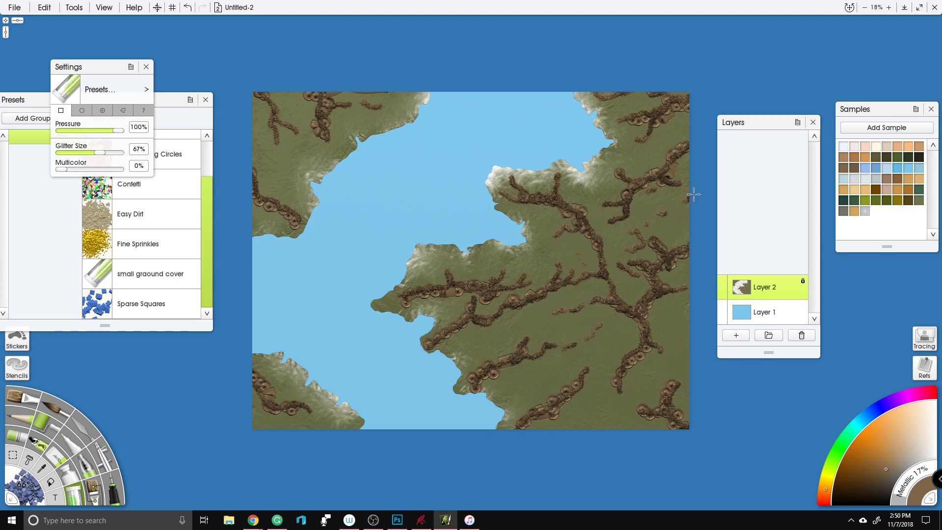
Step: Switch to the Palette Knife with the Instant Blur preset and set the tool size to 500%
left_click(79, 435)
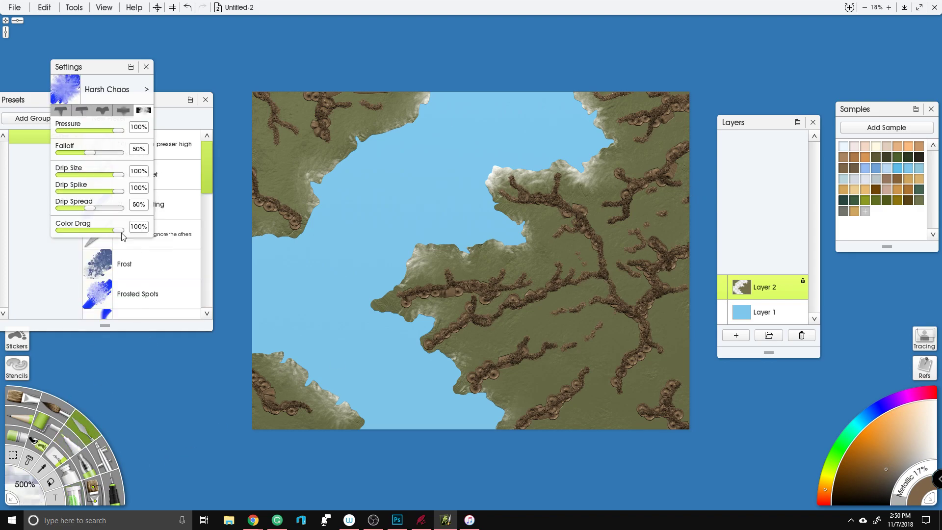
left_click(171, 234)
left_click_drag(204, 157, 207, 244)
left_click(153, 208)
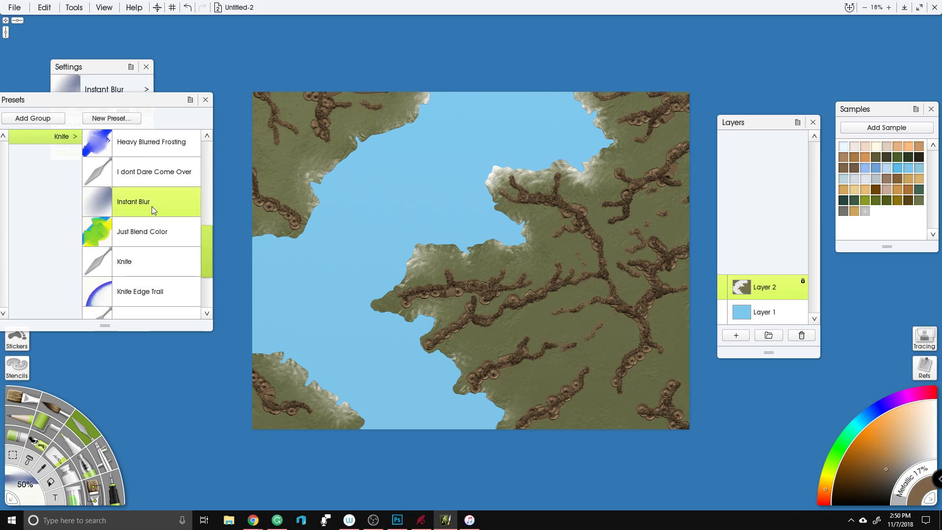
left_click(33, 473)
left_click(452, 286)
left_click(20, 484)
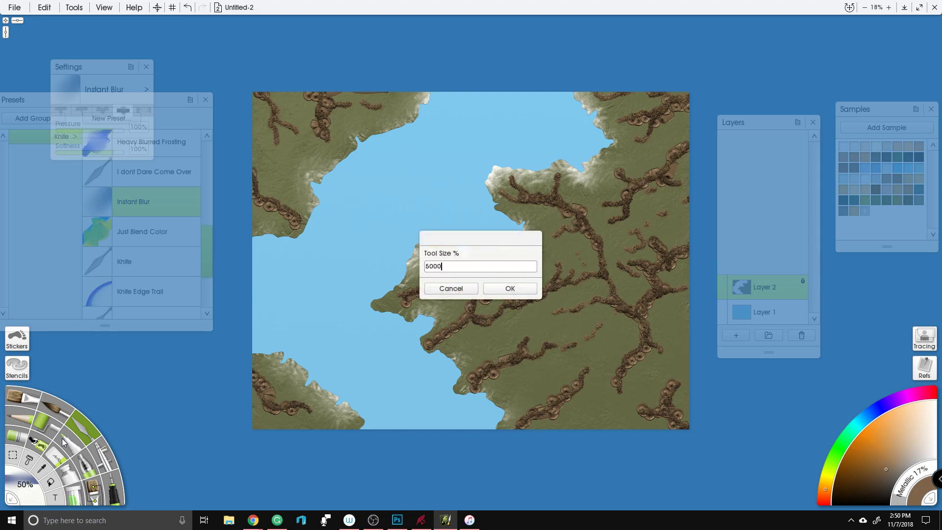
key("Return")
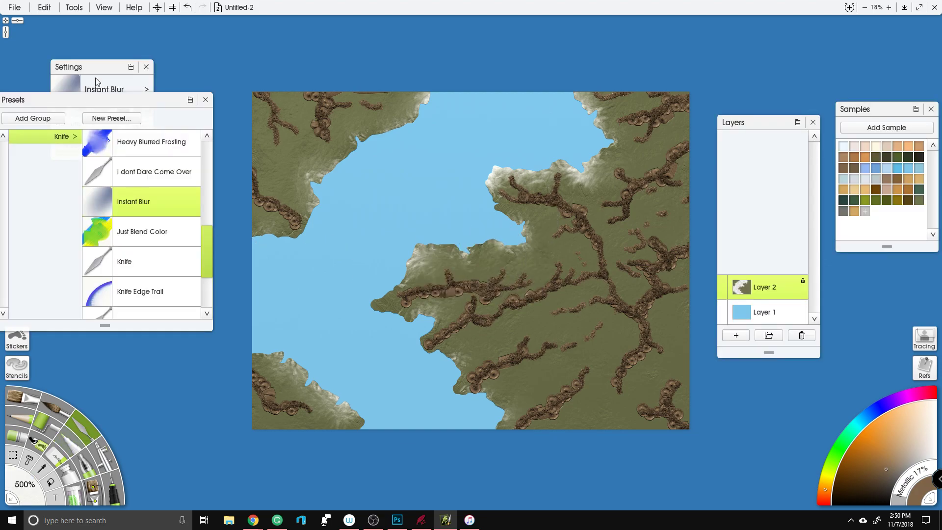
Step: Set the Palette Knife's Pressure to 9% and Softness to 5%
mouse_move(95, 78)
left_click(61, 130)
left_click(62, 151)
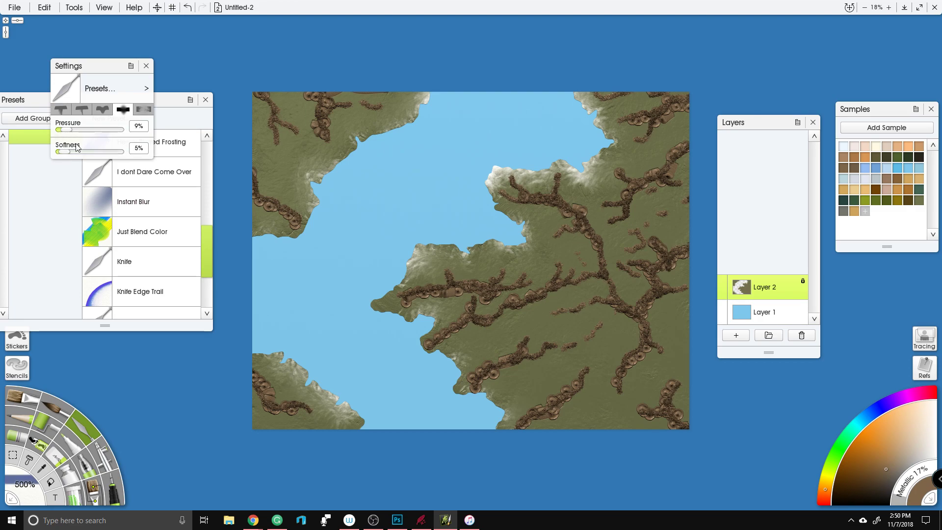
Step: Smooth the brown mountain ridges across all landmasses using the 500% palette knife at 9% pressure and 5% softness
scroll(126, 42, "up", 1)
scroll(196, 147, "up", 1)
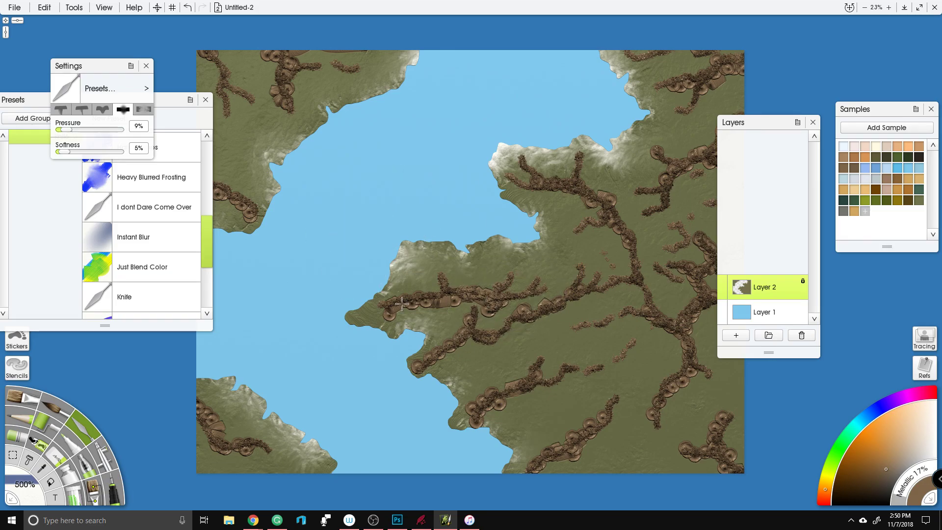
mouse_move(471, 326)
left_mouse_down()
mouse_move(530, 324)
mouse_move(613, 278)
left_mouse_up()
left_click_drag(584, 204, 518, 171)
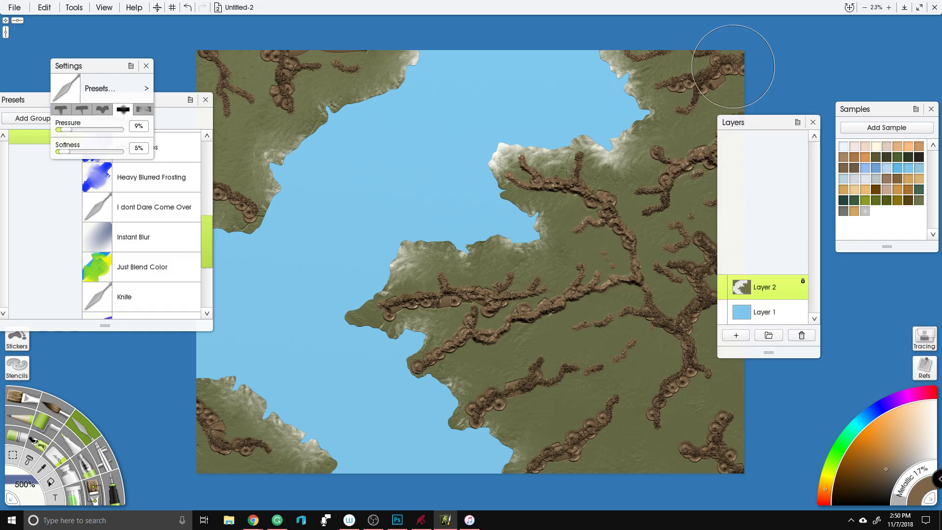
mouse_move(641, 337)
left_mouse_down()
mouse_move(717, 284)
mouse_move(672, 203)
left_mouse_up()
left_click_drag(555, 460, 615, 402)
mouse_move(670, 417)
left_mouse_down()
mouse_move(691, 344)
mouse_move(683, 387)
left_mouse_up()
left_click_drag(699, 446, 726, 466)
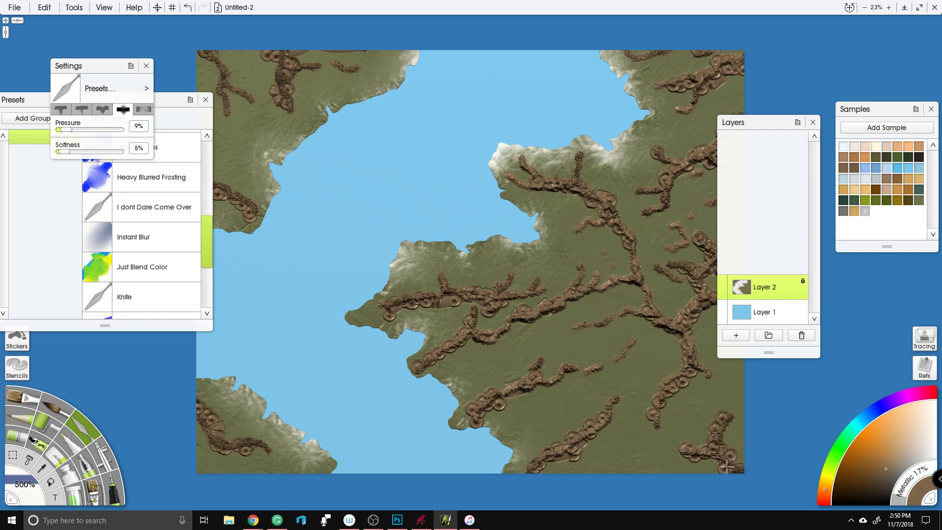
left_click_drag(272, 456, 209, 417)
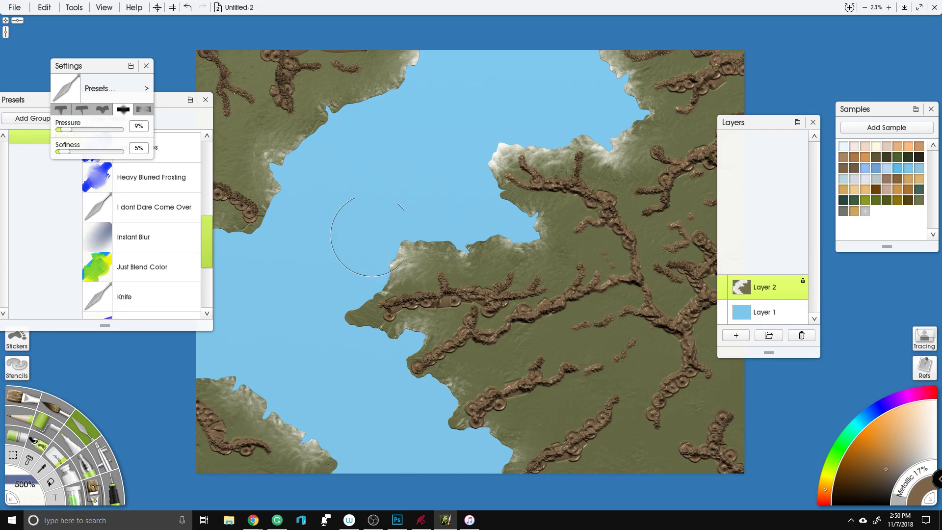
left_click_drag(362, 240, 467, 349)
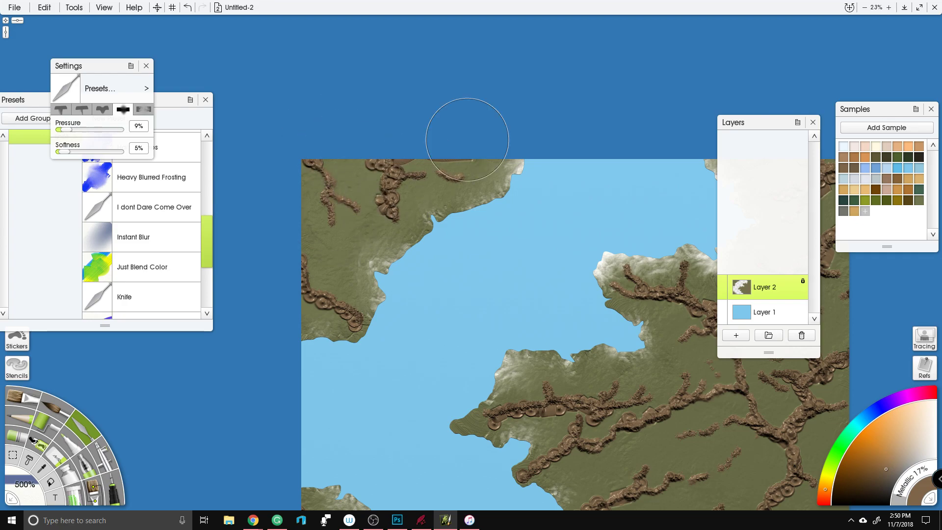
scroll(294, 162, "down", 3)
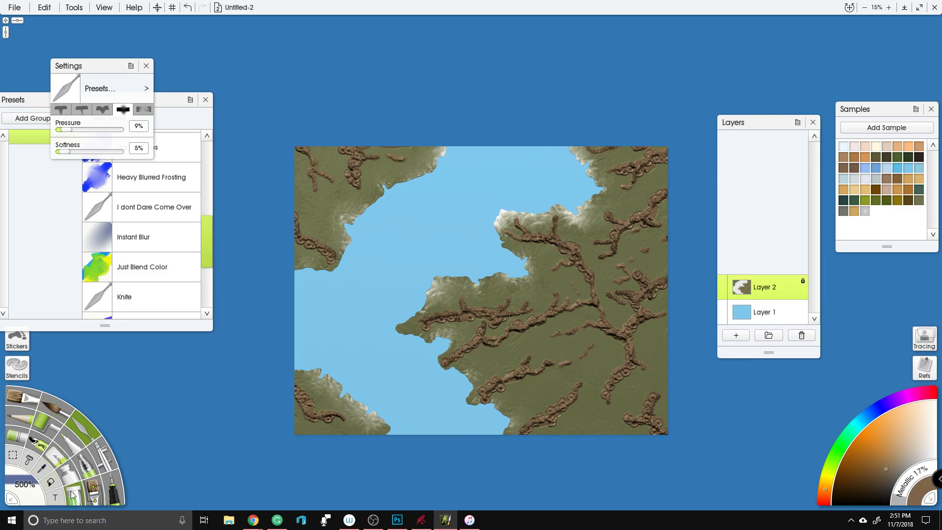
Step: Set up the Glitter tool with the Easy Dirt preset, a 250% tool size and a 75% glitter size
left_click(48, 484)
left_click(22, 486)
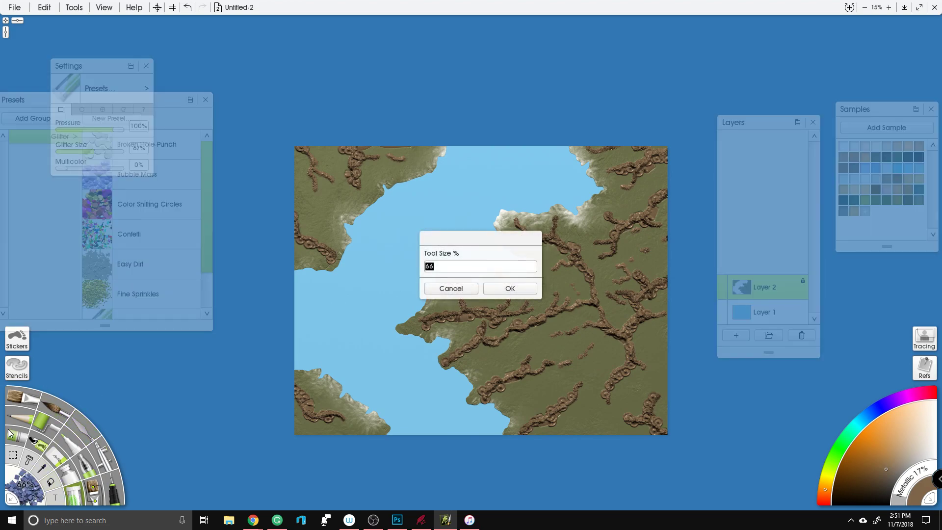
key("Return")
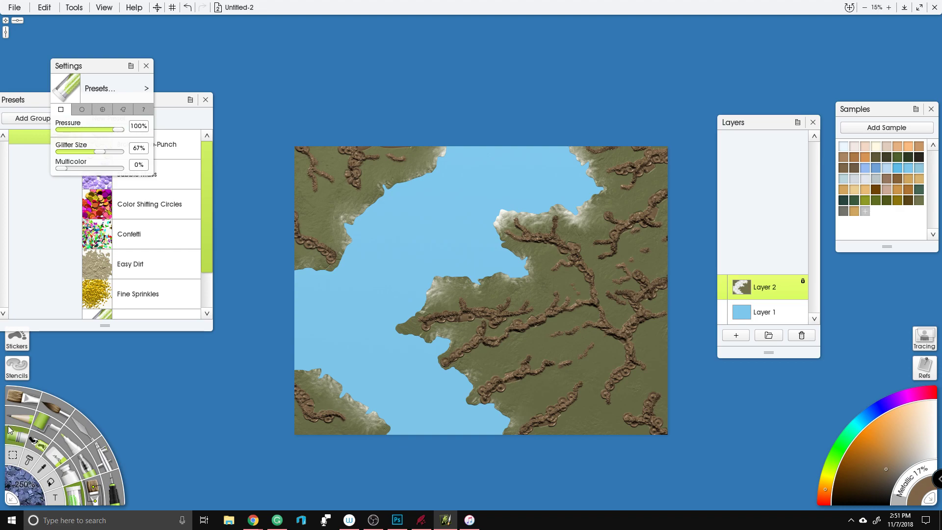
left_click(144, 291)
left_click(164, 265)
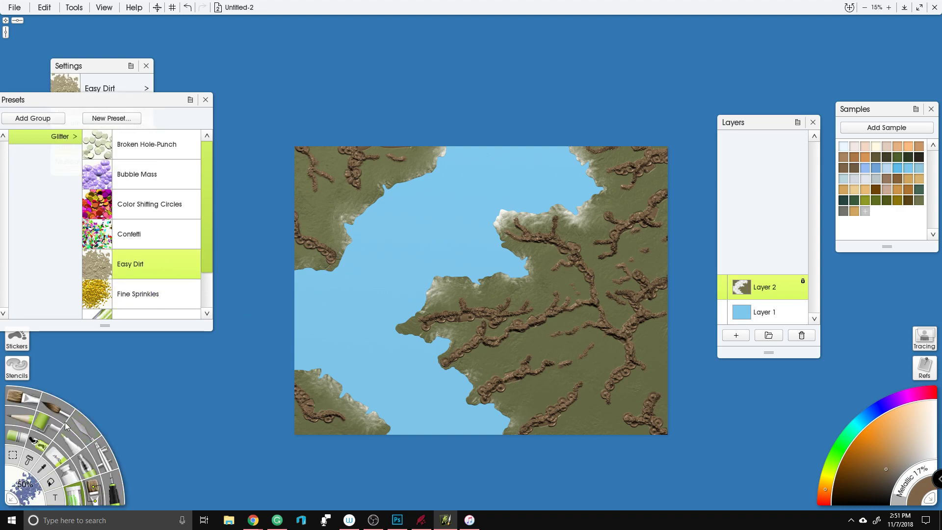
left_click(30, 486)
key("Return")
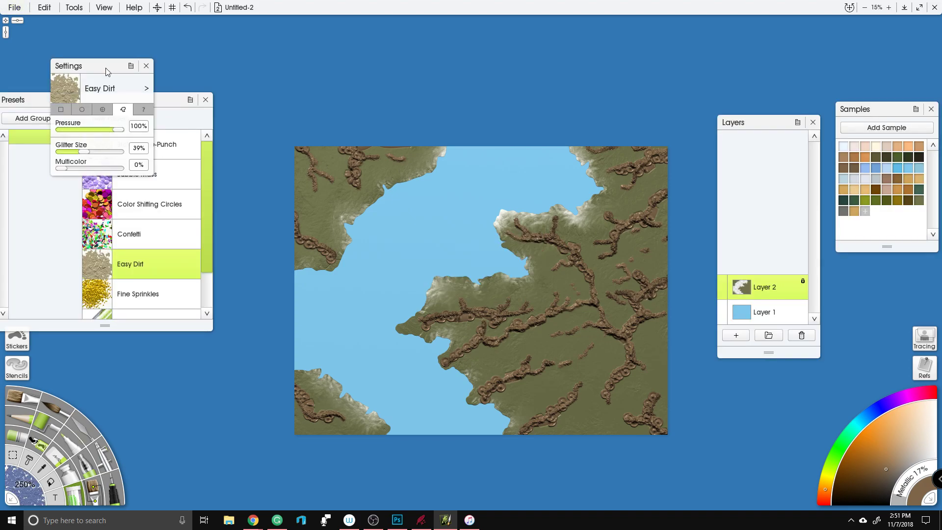
left_click(105, 151)
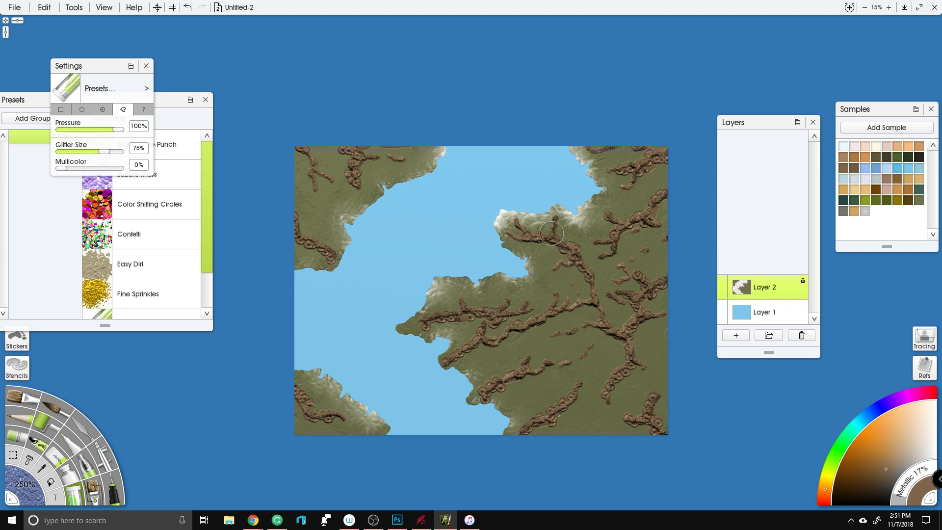
Step: Scatter brown glitter along the mountain ranges of the large eastern landmass to widen and roughen them
scroll(588, 323, "up", 2)
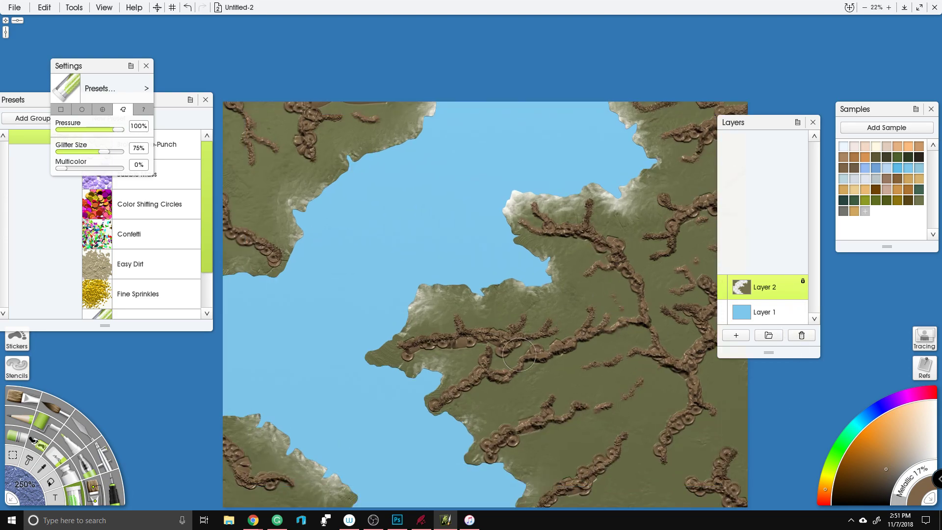
mouse_move(454, 390)
left_mouse_down()
mouse_move(484, 364)
mouse_move(499, 376)
mouse_move(564, 352)
mouse_move(597, 316)
mouse_move(649, 329)
mouse_move(655, 357)
mouse_move(690, 374)
mouse_move(672, 455)
mouse_move(700, 406)
mouse_move(688, 375)
mouse_move(700, 345)
mouse_move(688, 306)
mouse_move(712, 296)
mouse_move(730, 345)
mouse_move(715, 300)
mouse_move(650, 239)
mouse_move(663, 251)
mouse_move(673, 196)
mouse_move(718, 194)
mouse_move(742, 171)
mouse_move(671, 126)
mouse_move(697, 150)
left_mouse_up()
mouse_move(520, 218)
left_mouse_down()
mouse_move(568, 226)
mouse_move(592, 213)
mouse_move(588, 242)
mouse_move(622, 265)
mouse_move(593, 261)
mouse_move(628, 261)
mouse_move(650, 313)
left_mouse_up()
mouse_move(532, 336)
left_mouse_down()
mouse_move(503, 346)
mouse_move(488, 333)
mouse_move(407, 351)
left_mouse_up()
left_click_drag(466, 311, 463, 321)
mouse_move(483, 448)
left_mouse_down()
mouse_move(562, 399)
mouse_move(550, 410)
mouse_move(589, 402)
left_mouse_up()
left_click_drag(626, 435, 549, 490)
mouse_move(699, 461)
left_mouse_down()
mouse_move(701, 483)
mouse_move(720, 456)
mouse_move(738, 497)
left_mouse_up()
scroll(573, 357, "down", 2)
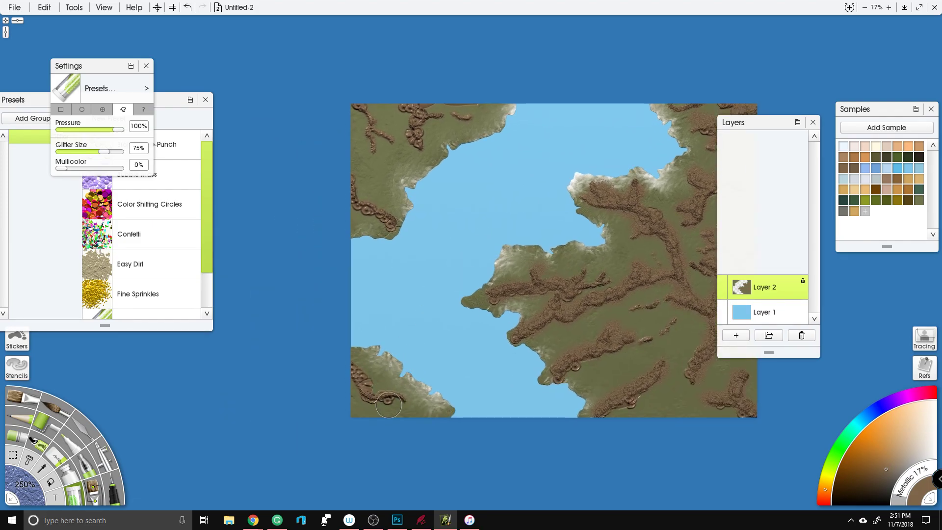
Step: Scatter brown glitter over the mountains of the two western landmasses and the remaining small ridges in the east
left_click_drag(366, 395, 355, 378)
mouse_move(352, 178)
left_mouse_down()
mouse_move(363, 216)
mouse_move(387, 218)
left_mouse_up()
mouse_move(361, 106)
left_mouse_down()
mouse_move(371, 136)
mouse_move(418, 145)
mouse_move(409, 101)
mouse_move(423, 126)
mouse_move(461, 119)
mouse_move(466, 100)
left_mouse_up()
left_click_drag(540, 262, 472, 228)
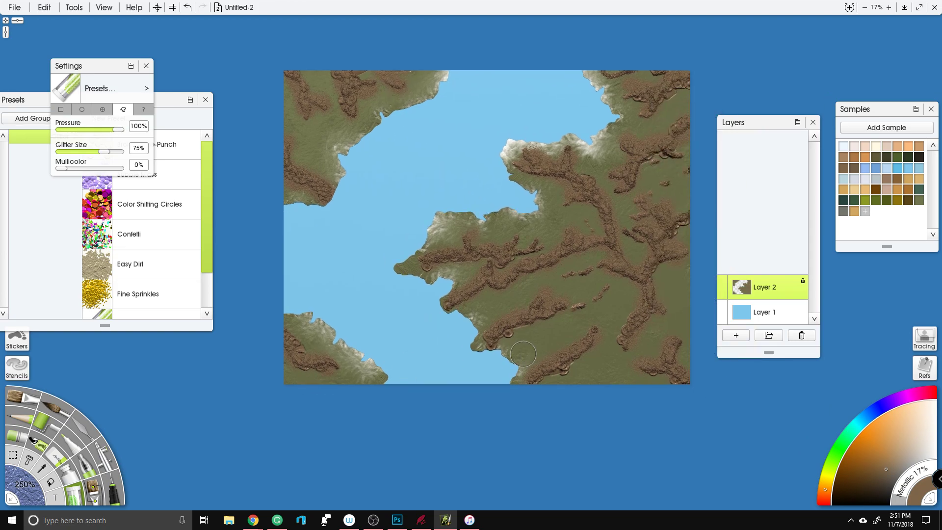
left_click_drag(523, 353, 457, 379)
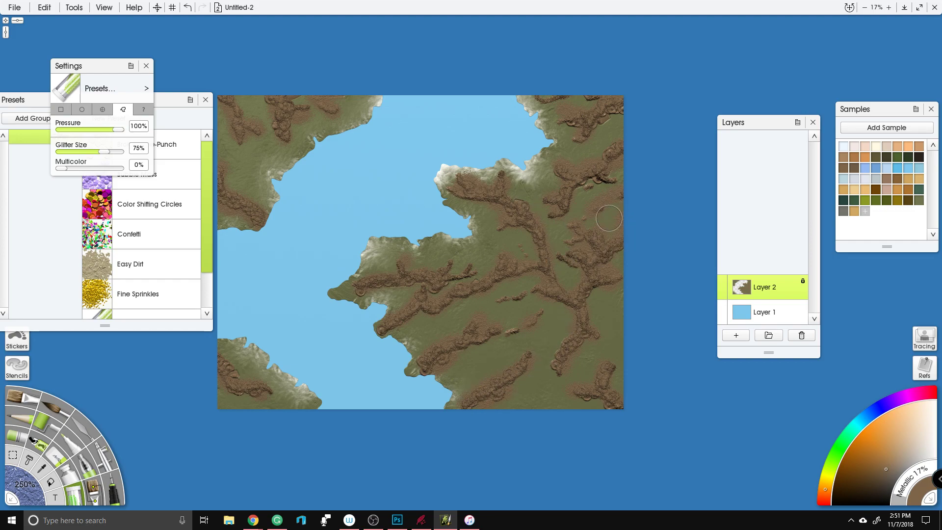
mouse_move(578, 186)
left_mouse_down()
mouse_move(600, 170)
mouse_move(602, 206)
left_mouse_up()
Step: Cover the white coastlines and parts of the ridges with glitter in the dark olive sample colour at a 46% glitter size
left_click(920, 202)
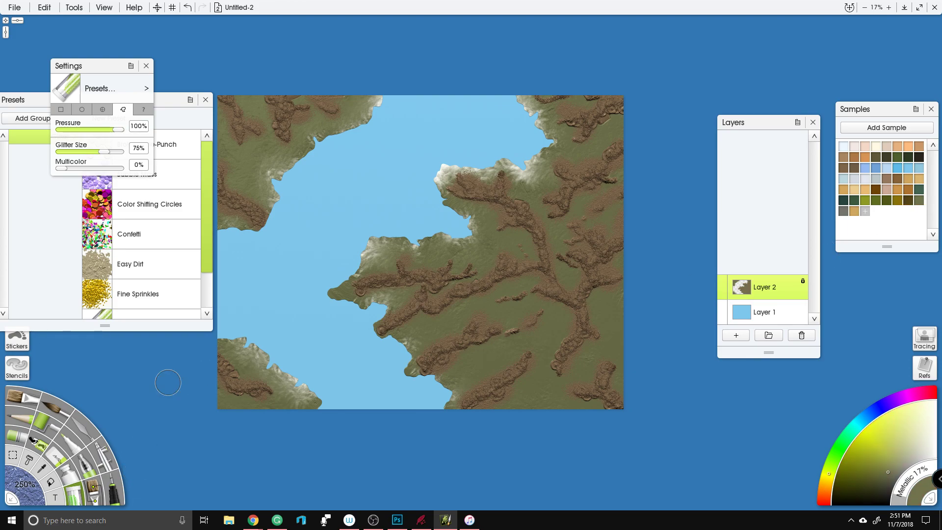
left_click_drag(108, 151, 75, 151)
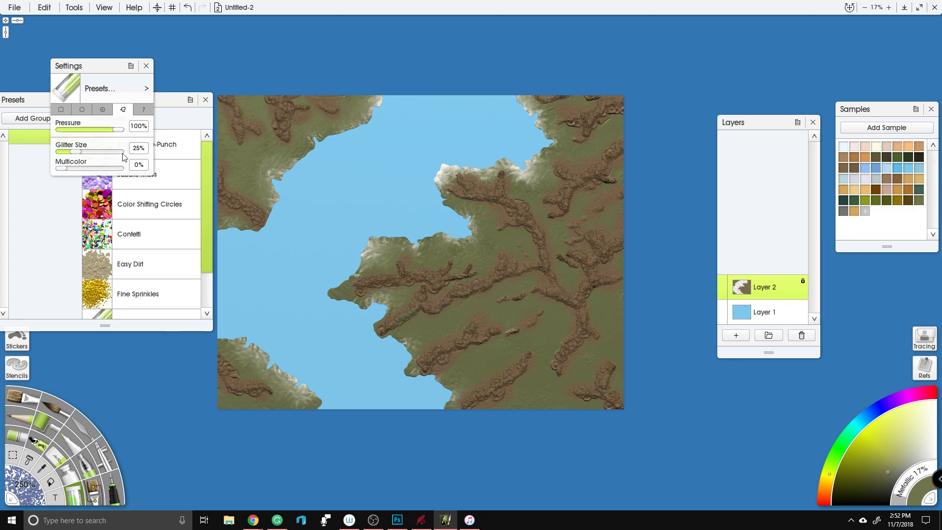
left_click_drag(78, 152, 87, 152)
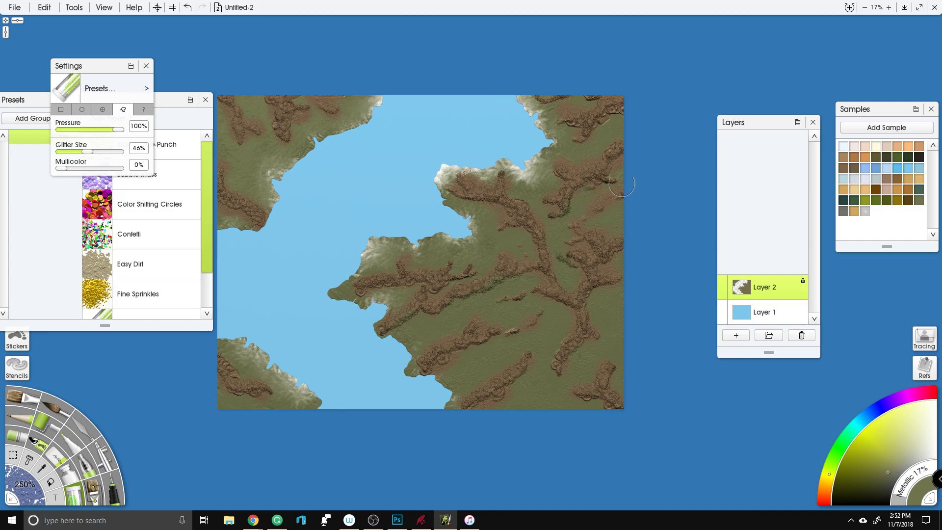
mouse_move(539, 158)
left_mouse_down()
mouse_move(521, 177)
mouse_move(543, 164)
mouse_move(442, 172)
mouse_move(445, 182)
mouse_move(510, 156)
mouse_move(537, 115)
mouse_move(520, 100)
left_mouse_up()
mouse_move(444, 189)
left_mouse_down()
mouse_move(431, 213)
mouse_move(478, 217)
mouse_move(473, 243)
mouse_move(418, 250)
mouse_move(421, 240)
mouse_move(472, 242)
mouse_move(393, 240)
left_mouse_up()
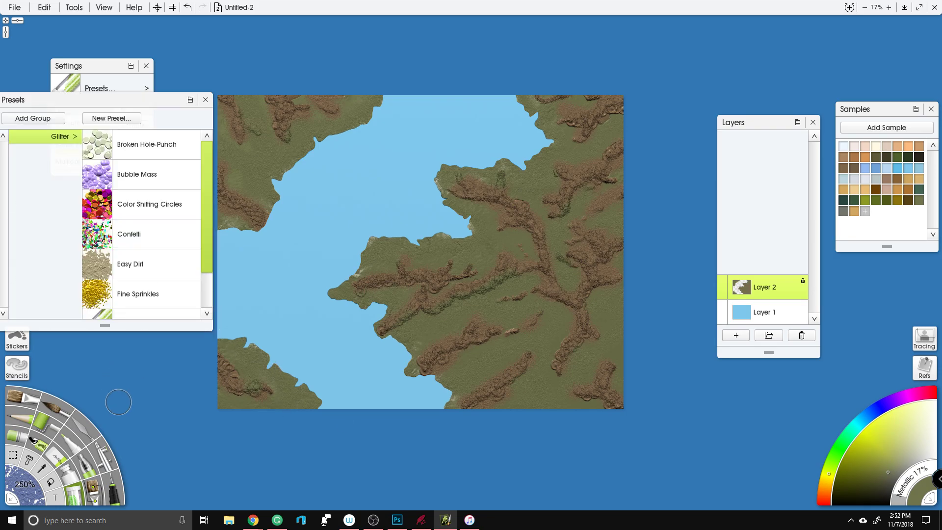
Step: Set up the palette knife from the Instant Blur preset with 22% pressure, 17% softness and a 250% tool size
left_click(88, 445)
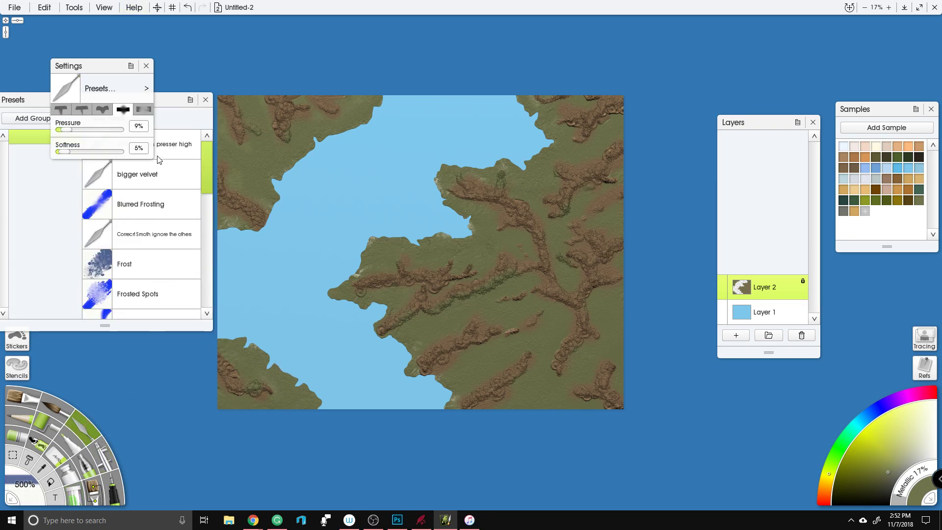
scroll(160, 254, "down", 9)
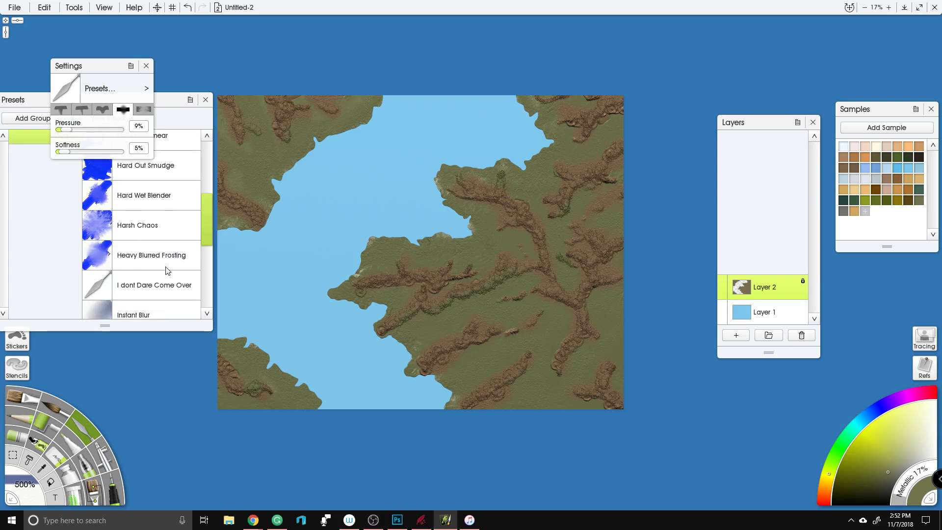
left_click(158, 294)
left_click(112, 80)
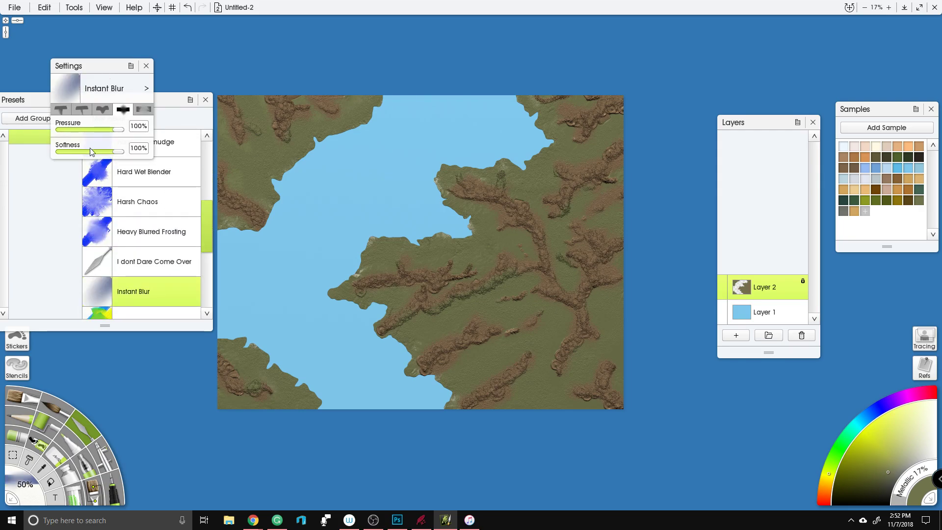
left_click(75, 130)
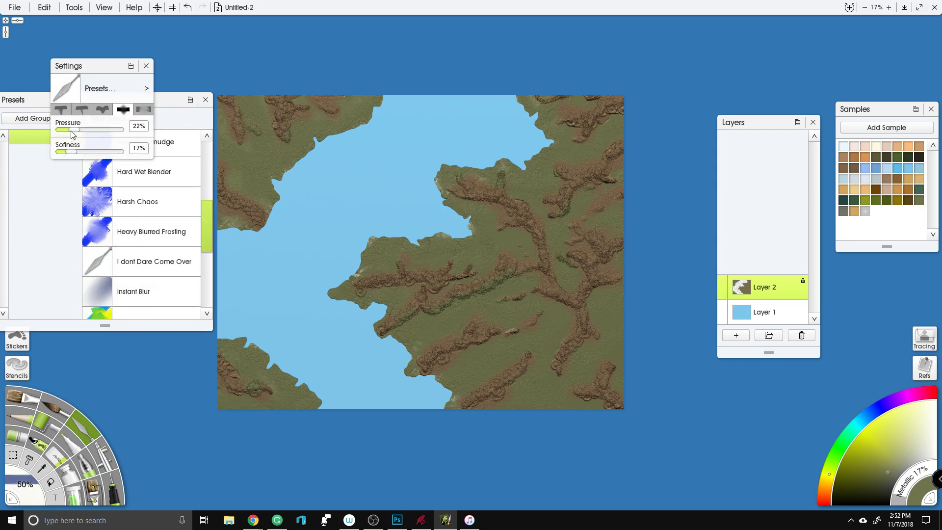
left_click(26, 485)
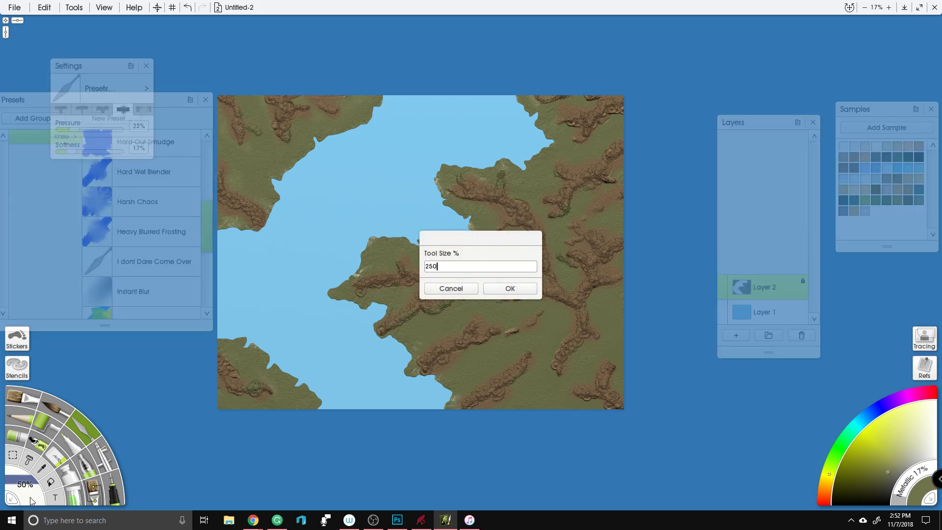
type("250")
key("Return")
Step: Blend the glittered mountain ranges of the large eastern landmass with the blur knife
scroll(527, 274, "up", 3)
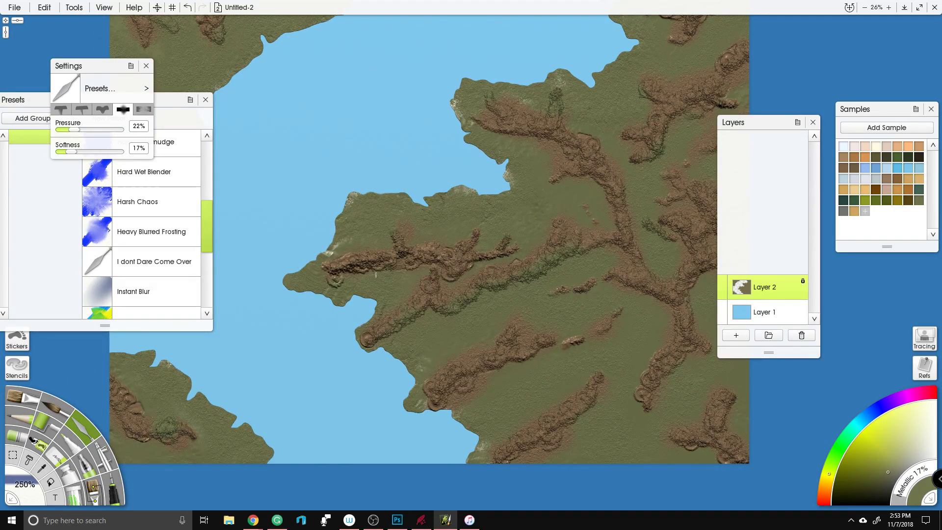
left_click_drag(379, 322, 598, 239)
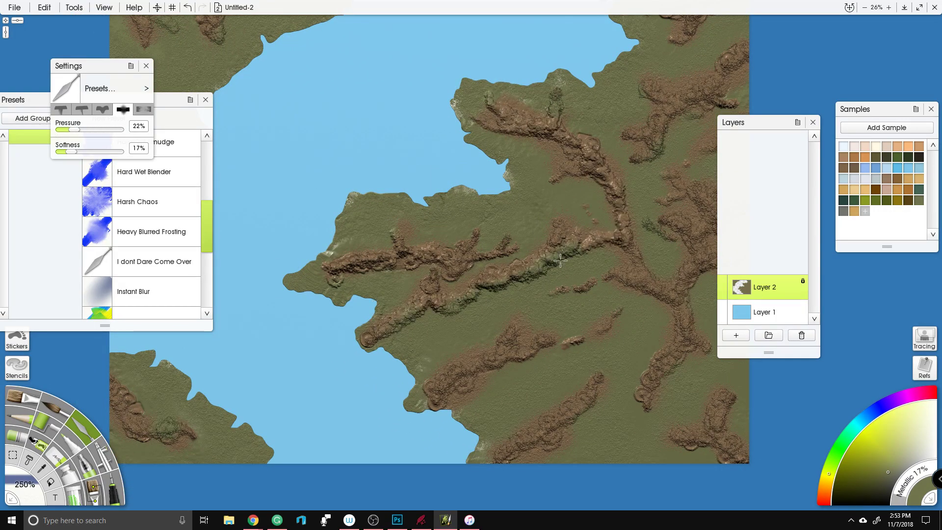
left_click_drag(496, 456, 575, 396)
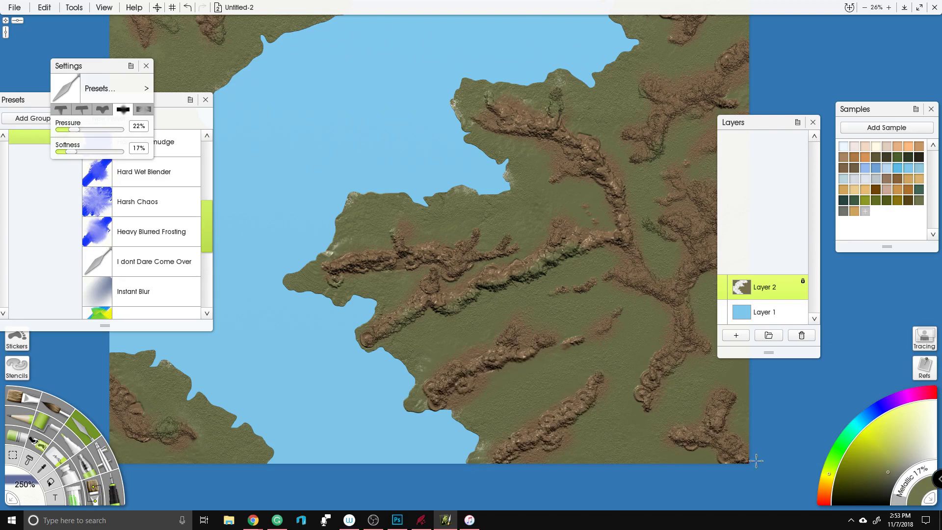
mouse_move(618, 154)
left_mouse_down()
mouse_move(607, 124)
mouse_move(704, 69)
left_mouse_up()
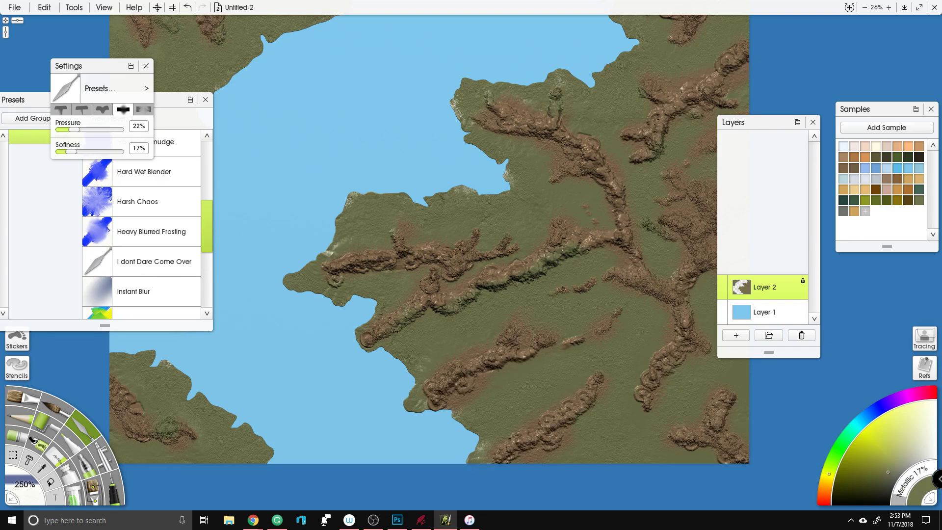
mouse_move(670, 176)
left_mouse_down()
mouse_move(664, 287)
mouse_move(739, 288)
left_mouse_up()
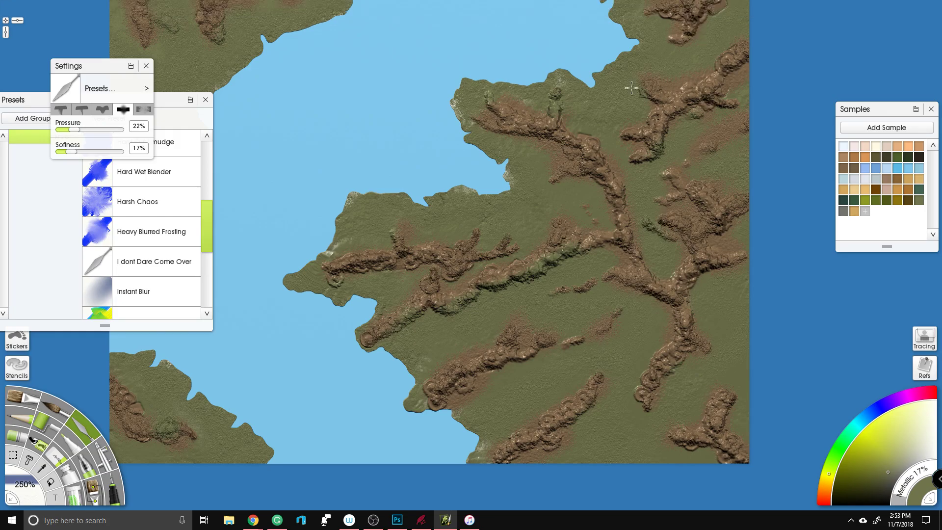
Step: Blend the glittered mountains of the southwestern and northwestern landmasses with the blur knife
left_click_drag(284, 318, 422, 260)
left_click_drag(247, 366, 249, 342)
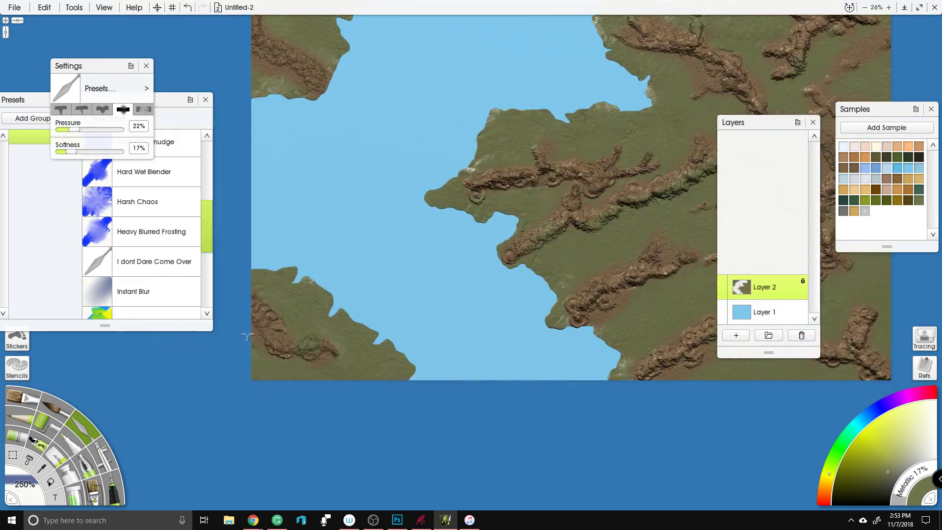
left_click_drag(372, 357, 395, 371)
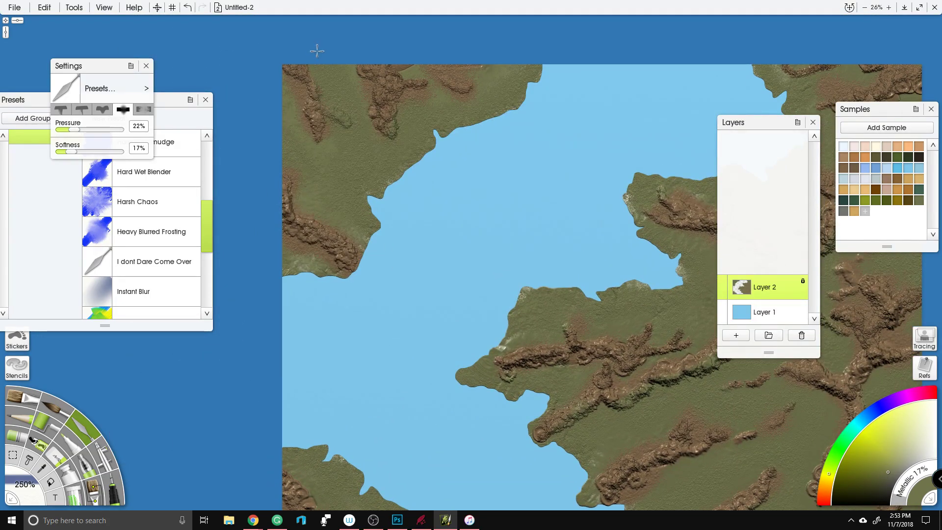
left_click_drag(444, 75, 344, 103)
left_click_drag(557, 147, 431, 80)
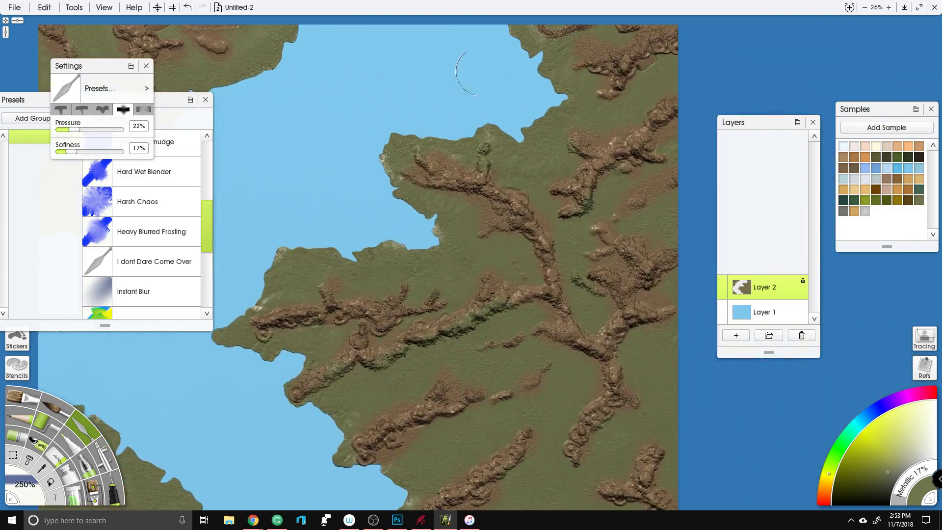
left_click_drag(229, 391, 366, 310)
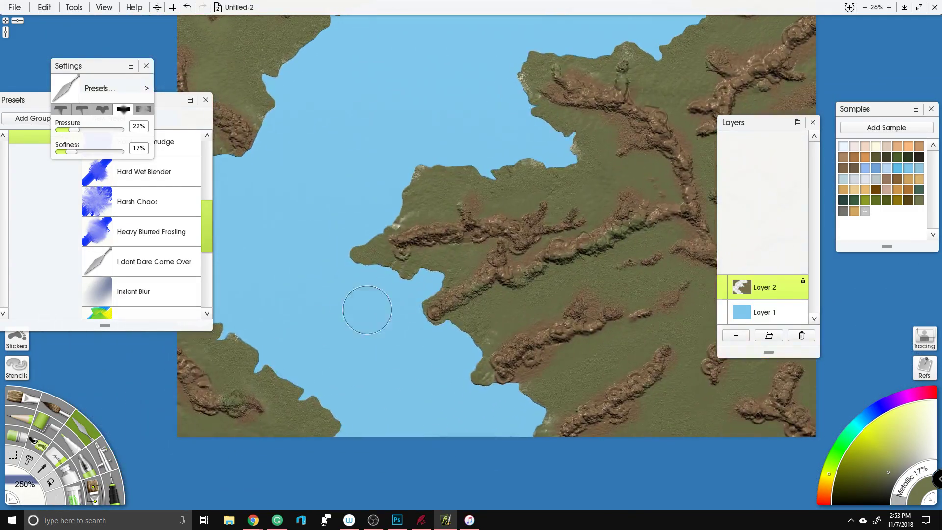
Step: Switch the palette knife to the Harsh Chaos preset
scroll(155, 277, "down", 3)
scroll(170, 278, "down", 3)
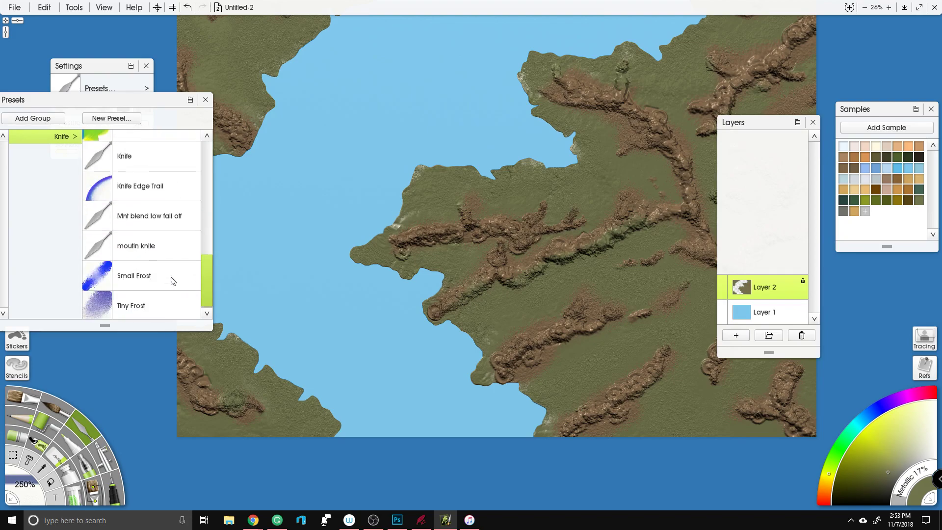
scroll(202, 231, "up", 3)
left_click(183, 229)
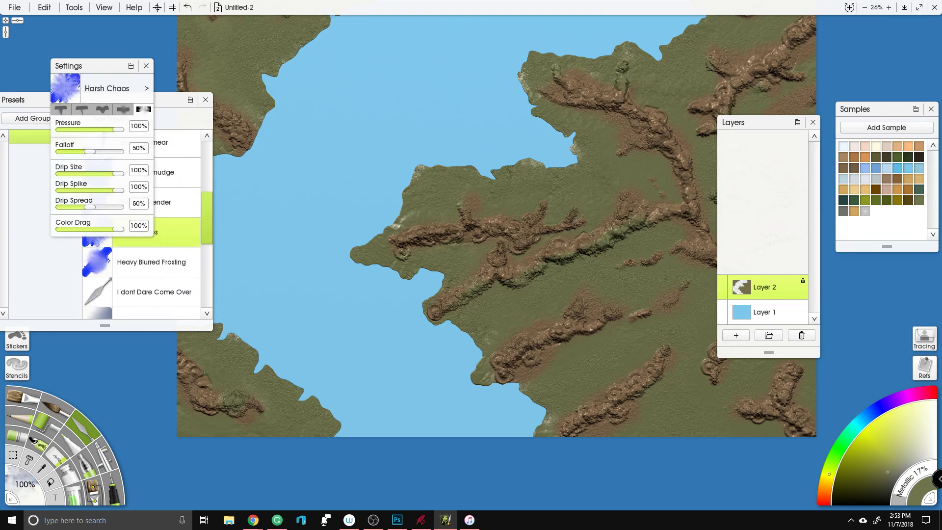
Step: Set the palette knife's tool size to 300%
left_click(12, 500)
type("2")
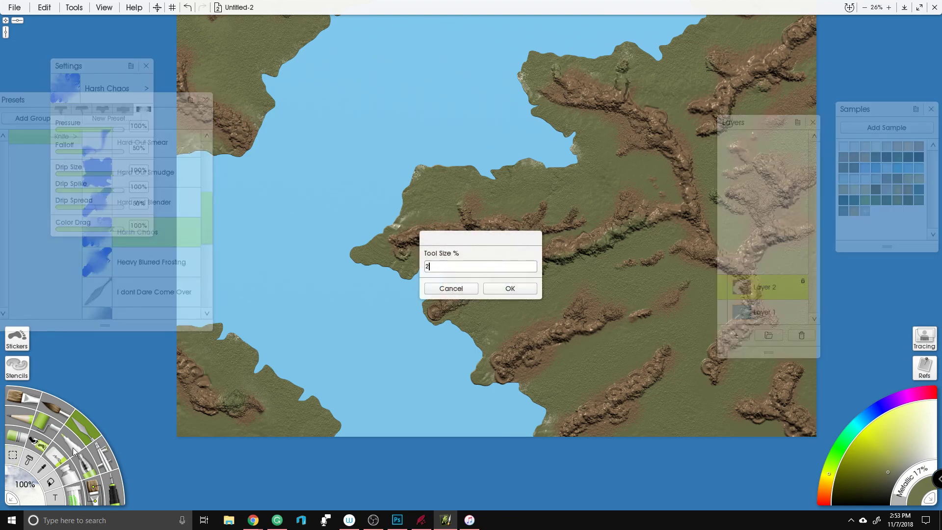
type("50")
key("Return")
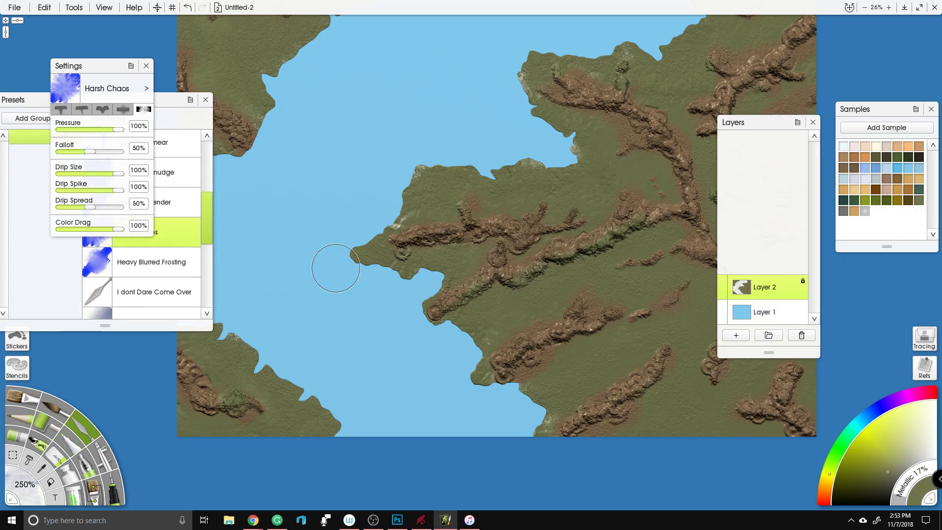
left_click(28, 492)
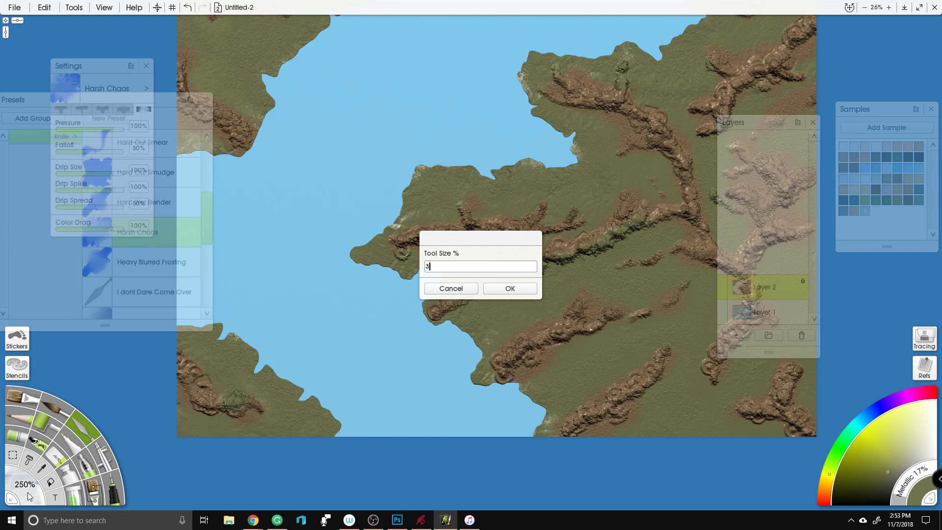
key("Return")
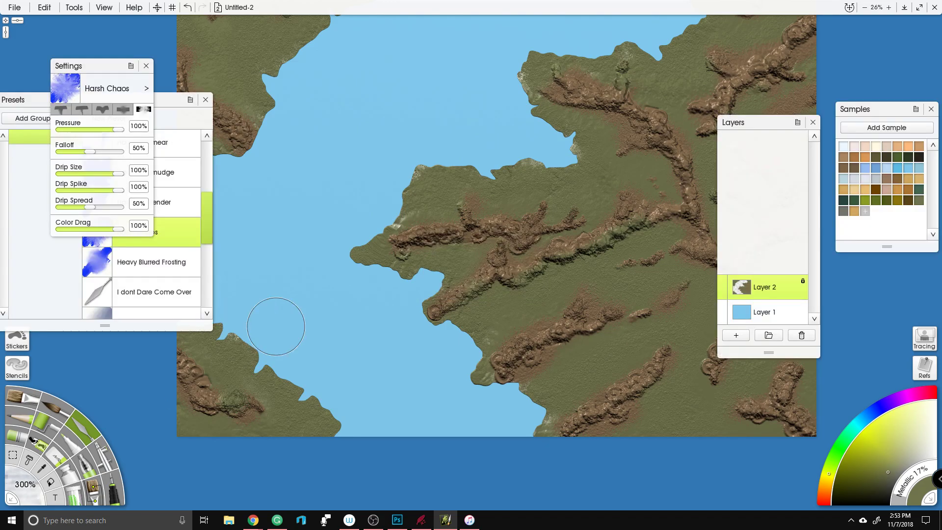
Step: Blend the long mountain ridges on the western peninsula of the eastern landmass with the Harsh Chaos knife
scroll(469, 256, "up", 3)
mouse_move(431, 258)
left_mouse_down()
mouse_move(458, 271)
mouse_move(448, 258)
mouse_move(425, 265)
mouse_move(378, 248)
left_mouse_up()
mouse_move(299, 225)
left_mouse_down()
mouse_move(362, 210)
mouse_move(461, 208)
mouse_move(469, 161)
mouse_move(499, 165)
mouse_move(516, 187)
mouse_move(588, 194)
mouse_move(614, 167)
left_mouse_up()
mouse_move(513, 253)
left_mouse_down()
mouse_move(540, 243)
mouse_move(569, 265)
mouse_move(620, 250)
mouse_move(663, 221)
mouse_move(631, 178)
mouse_move(463, 198)
left_mouse_up()
mouse_move(559, 228)
left_mouse_down()
mouse_move(603, 172)
mouse_move(621, 188)
left_mouse_up()
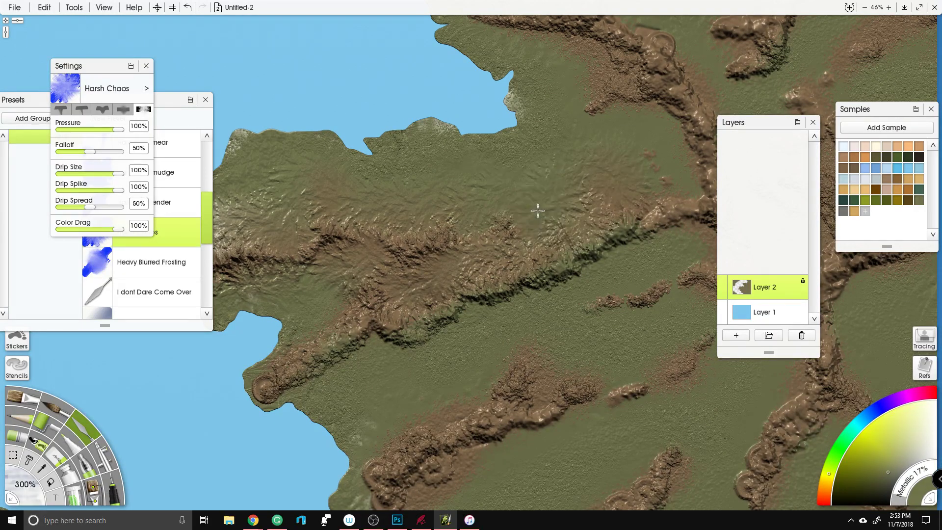
mouse_move(368, 353)
left_mouse_down()
mouse_move(491, 308)
mouse_move(434, 319)
mouse_move(412, 343)
mouse_move(378, 353)
mouse_move(425, 264)
mouse_move(491, 211)
mouse_move(539, 309)
mouse_move(593, 273)
mouse_move(654, 271)
mouse_move(393, 344)
mouse_move(417, 304)
mouse_move(490, 241)
mouse_move(441, 210)
mouse_move(510, 255)
mouse_move(579, 250)
mouse_move(528, 305)
mouse_move(627, 359)
mouse_move(657, 392)
mouse_move(652, 335)
left_mouse_up()
scroll(653, 335, "down", 4)
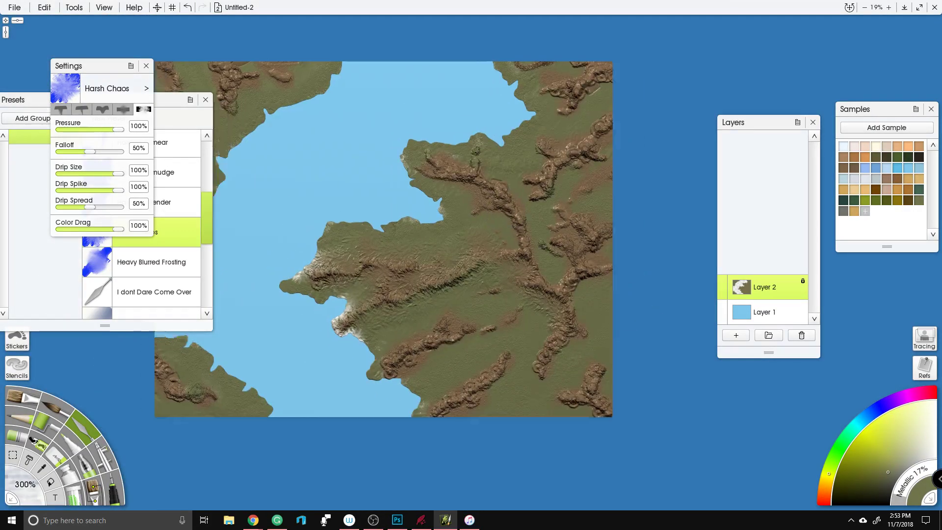
Step: Roughen the northern, central and eastern mountain ranges of the large eastern landmass with the Harsh Chaos knife
scroll(491, 200, "up", 3)
mouse_move(489, 252)
left_mouse_down()
mouse_move(429, 242)
mouse_move(408, 213)
mouse_move(438, 212)
mouse_move(450, 170)
mouse_move(521, 218)
mouse_move(518, 192)
mouse_move(538, 171)
mouse_move(561, 231)
mouse_move(608, 253)
mouse_move(647, 331)
mouse_move(666, 413)
mouse_move(679, 426)
mouse_move(615, 362)
mouse_move(598, 363)
mouse_move(588, 315)
mouse_move(526, 315)
mouse_move(529, 288)
mouse_move(555, 278)
mouse_move(589, 341)
mouse_move(607, 354)
left_mouse_up()
left_click_drag(607, 354, 481, 255)
mouse_move(483, 290)
left_mouse_down()
mouse_move(525, 255)
mouse_move(580, 297)
mouse_move(580, 332)
mouse_move(496, 326)
mouse_move(510, 368)
mouse_move(550, 326)
mouse_move(552, 343)
mouse_move(662, 340)
mouse_move(606, 383)
mouse_move(618, 427)
mouse_move(607, 328)
mouse_move(536, 429)
left_mouse_up()
mouse_move(533, 343)
left_mouse_down()
mouse_move(555, 309)
mouse_move(544, 304)
left_mouse_up()
mouse_move(516, 345)
left_mouse_down()
mouse_move(388, 419)
mouse_move(429, 450)
mouse_move(519, 408)
mouse_move(514, 396)
mouse_move(543, 373)
mouse_move(496, 313)
left_mouse_up()
mouse_move(419, 347)
left_mouse_down()
mouse_move(388, 319)
mouse_move(319, 348)
mouse_move(304, 306)
mouse_move(343, 291)
mouse_move(392, 290)
mouse_move(431, 241)
mouse_move(490, 245)
mouse_move(444, 305)
mouse_move(383, 306)
mouse_move(336, 290)
mouse_move(297, 348)
mouse_move(379, 347)
left_mouse_up()
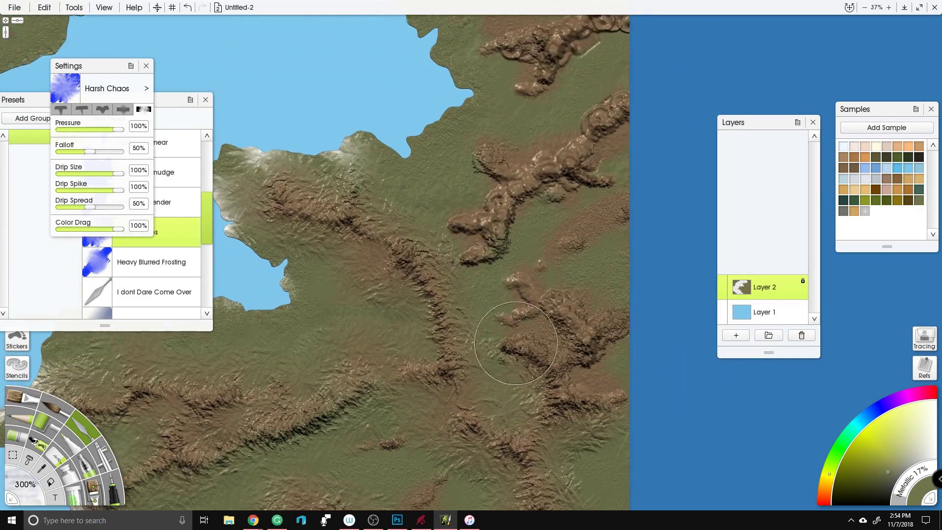
mouse_move(505, 337)
left_mouse_down()
mouse_move(486, 296)
mouse_move(445, 270)
mouse_move(450, 248)
mouse_move(477, 237)
mouse_move(445, 219)
mouse_move(487, 183)
mouse_move(474, 145)
mouse_move(519, 160)
mouse_move(533, 142)
mouse_move(557, 148)
mouse_move(600, 92)
mouse_move(642, 104)
mouse_move(599, 151)
mouse_move(622, 180)
mouse_move(585, 198)
mouse_move(557, 191)
mouse_move(531, 202)
mouse_move(508, 246)
mouse_move(473, 276)
mouse_move(470, 305)
mouse_move(498, 287)
mouse_move(508, 296)
mouse_move(507, 282)
mouse_move(547, 275)
mouse_move(573, 282)
mouse_move(586, 312)
mouse_move(641, 299)
mouse_move(629, 356)
mouse_move(580, 369)
mouse_move(534, 329)
mouse_move(501, 329)
mouse_move(539, 396)
mouse_move(643, 396)
mouse_move(624, 383)
mouse_move(647, 366)
left_mouse_up()
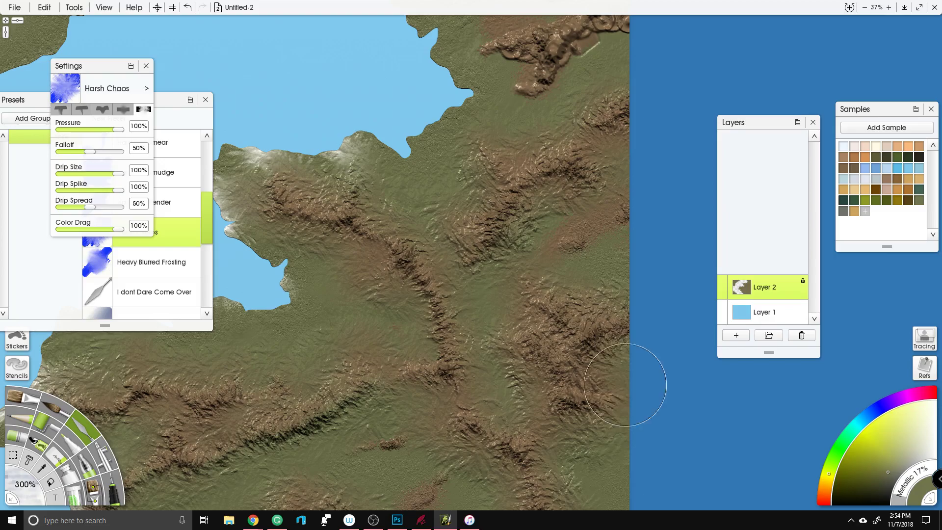
Step: Blend the southern and southeastern mountain ridges of the eastern landmass with the Harsh Chaos knife
scroll(626, 385, "down", 4)
scroll(499, 414, "up", 5)
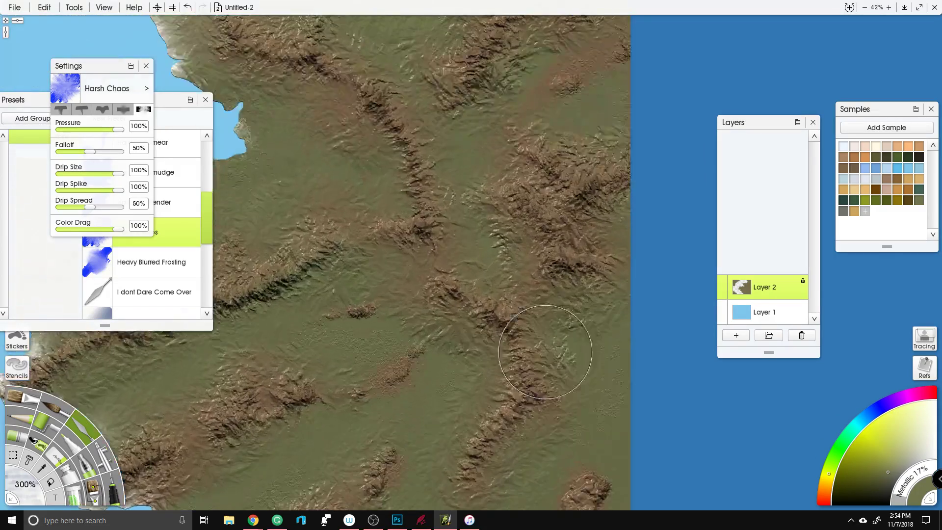
mouse_move(550, 329)
left_mouse_down()
mouse_move(528, 392)
mouse_move(479, 397)
mouse_move(522, 440)
mouse_move(622, 466)
mouse_move(585, 404)
mouse_move(597, 375)
mouse_move(595, 311)
mouse_move(556, 321)
left_mouse_up()
scroll(384, 186, "down", 2)
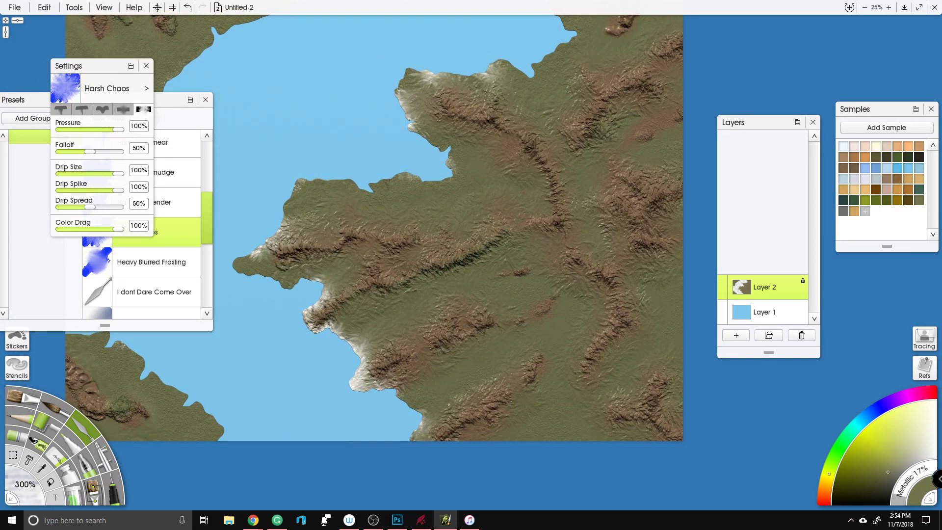
Step: Blend the mountains of the northwestern landmass and the remaining northeastern ridges and coast with the Harsh Chaos knife
scroll(385, 186, "up", 2)
mouse_move(392, 217)
left_mouse_down()
mouse_move(513, 320)
mouse_move(473, 351)
mouse_move(403, 303)
mouse_move(349, 203)
left_mouse_up()
mouse_move(347, 335)
left_mouse_down()
mouse_move(400, 372)
mouse_move(466, 388)
mouse_move(410, 288)
left_mouse_up()
mouse_move(349, 223)
left_mouse_down()
mouse_move(355, 327)
mouse_move(452, 385)
left_mouse_up()
left_click_drag(440, 249, 456, 410)
mouse_move(411, 350)
left_mouse_down()
mouse_move(381, 265)
mouse_move(337, 221)
mouse_move(390, 208)
mouse_move(443, 286)
mouse_move(501, 336)
mouse_move(453, 331)
mouse_move(516, 335)
mouse_move(514, 291)
mouse_move(470, 222)
left_mouse_up()
mouse_move(558, 243)
left_mouse_down()
mouse_move(569, 277)
mouse_move(551, 339)
mouse_move(664, 309)
mouse_move(660, 239)
left_mouse_up()
left_click_drag(677, 322, 36, 52)
mouse_move(616, 76)
left_mouse_down()
mouse_move(542, 242)
mouse_move(499, 203)
mouse_move(532, 169)
mouse_move(589, 137)
mouse_move(500, 133)
mouse_move(567, 113)
left_mouse_up()
mouse_move(643, 175)
left_mouse_down()
mouse_move(571, 196)
mouse_move(539, 240)
mouse_move(515, 167)
mouse_move(581, 207)
mouse_move(589, 225)
mouse_move(412, 339)
left_mouse_up()
left_click_drag(544, 319, 522, 211)
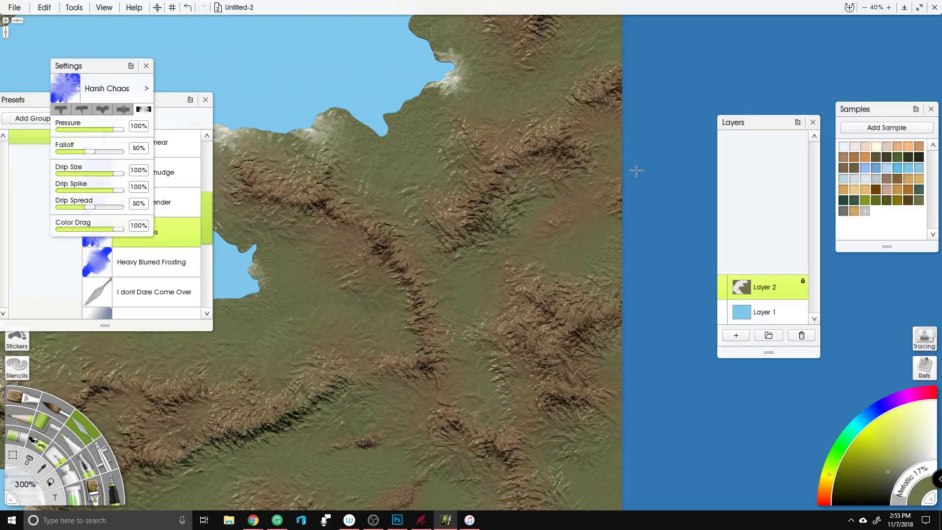
Step: Blend the mountains and coastline of the southwestern landmass with the Harsh Chaos knife
scroll(614, 182, "down", 3)
left_click_drag(449, 286, 653, 285)
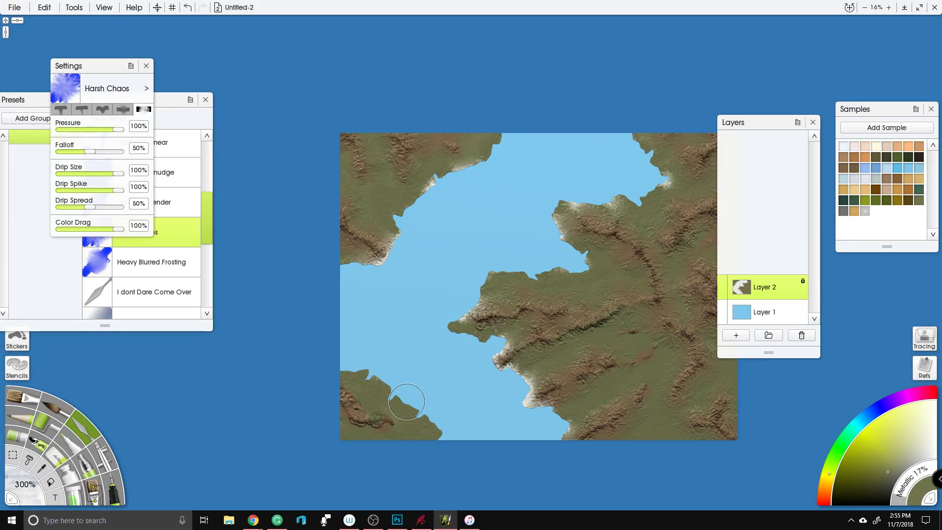
scroll(407, 401, "up", 1)
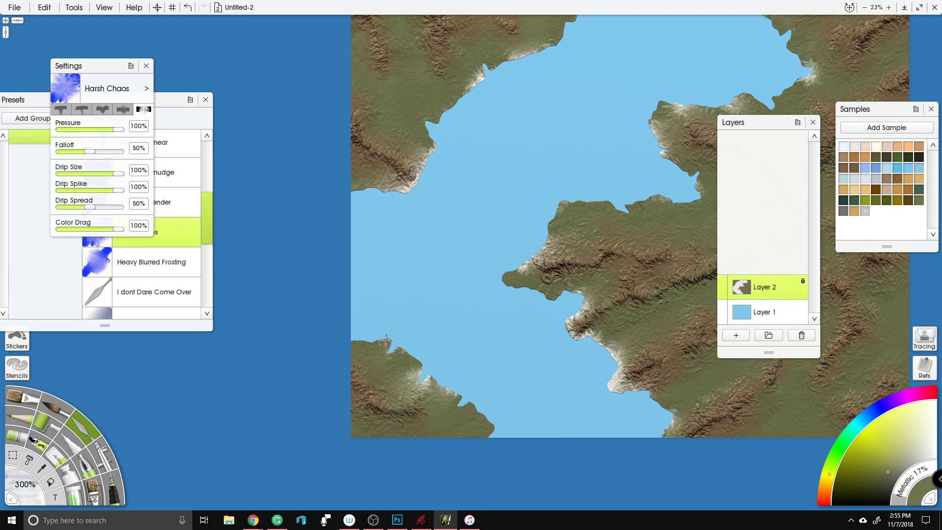
scroll(384, 342, "up", 2)
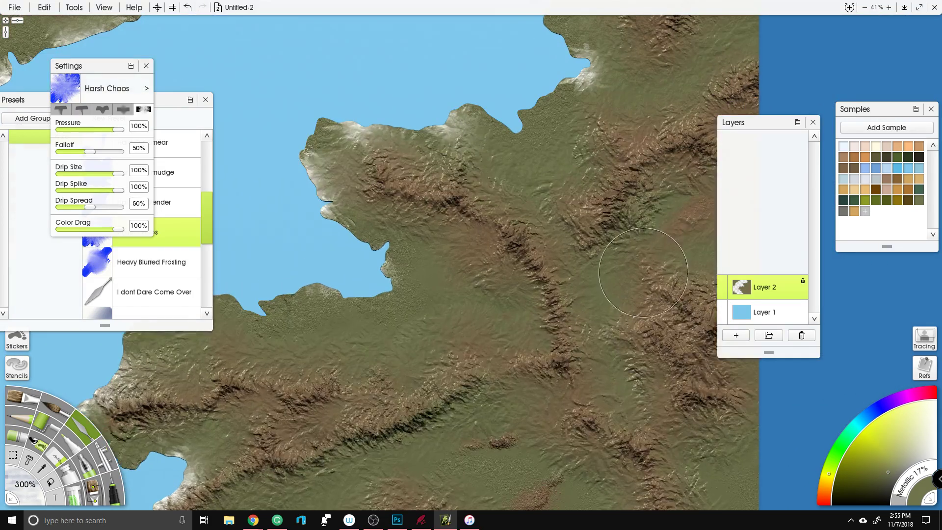
scroll(637, 273, "down", 3)
Step: Set the canvas color to a dark green (about RGB 45, 76, 40) and re-blend the eastern landmass's pale southwestern coast
right_click(447, 165)
left_click(483, 256)
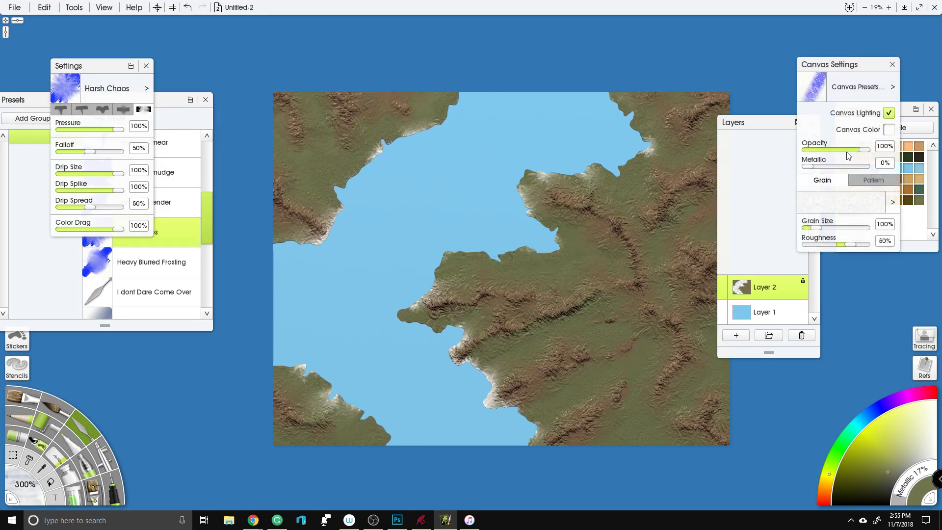
left_click(888, 130)
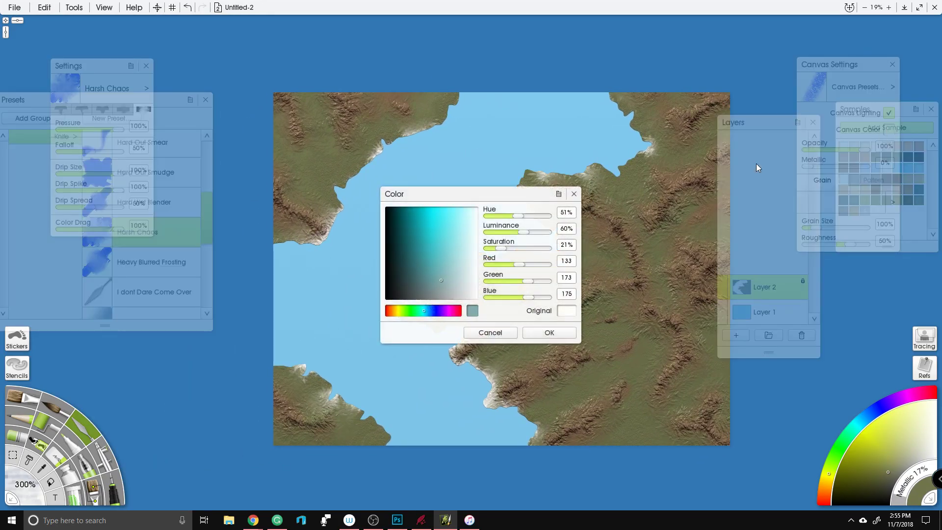
left_click(409, 311)
left_click(405, 277)
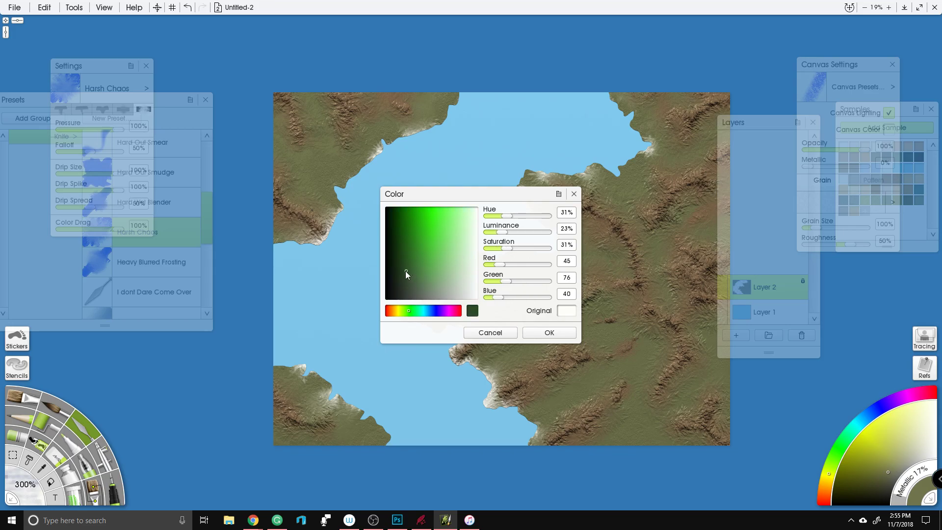
left_click(559, 332)
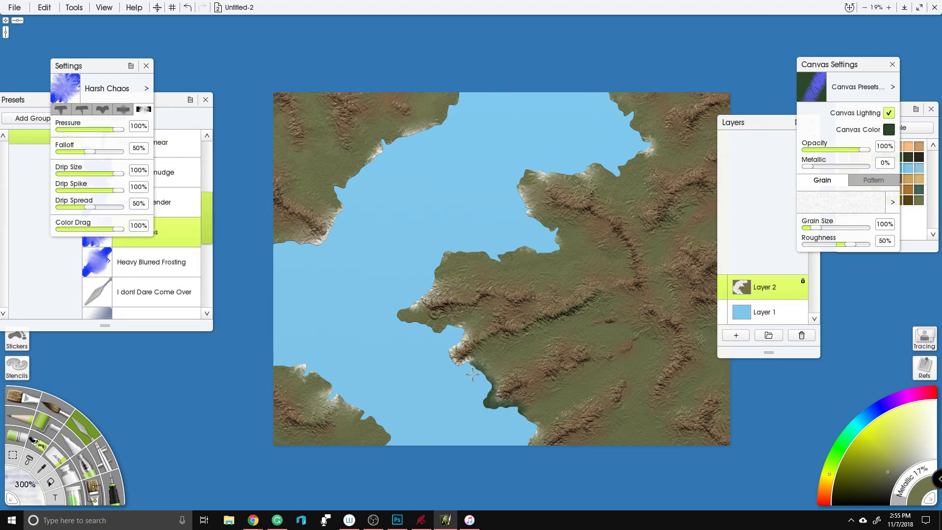
scroll(465, 321, "up", 3)
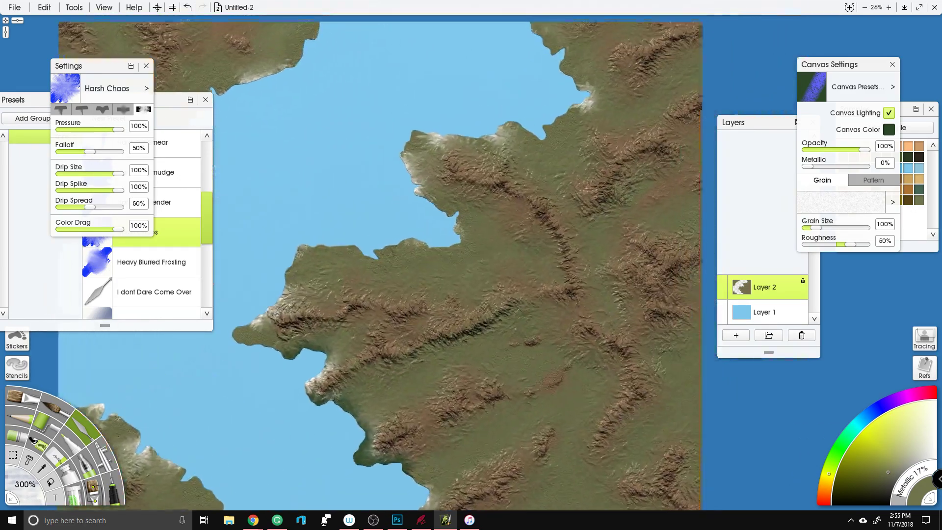
mouse_move(465, 321)
left_mouse_down()
mouse_move(481, 338)
mouse_move(474, 312)
left_mouse_up()
Step: Add a new layer above the land layer and select the ink pen's river brush preset
left_click(734, 336)
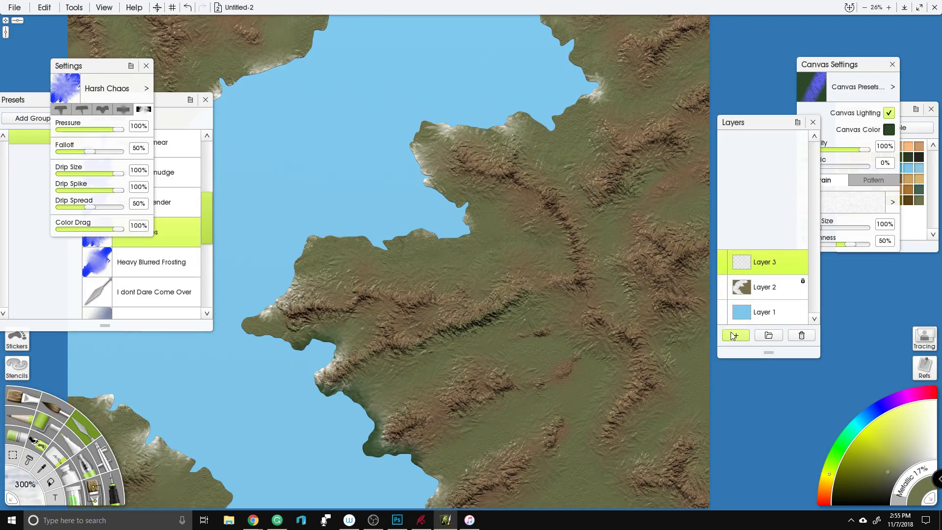
left_click_drag(308, 389, 367, 385)
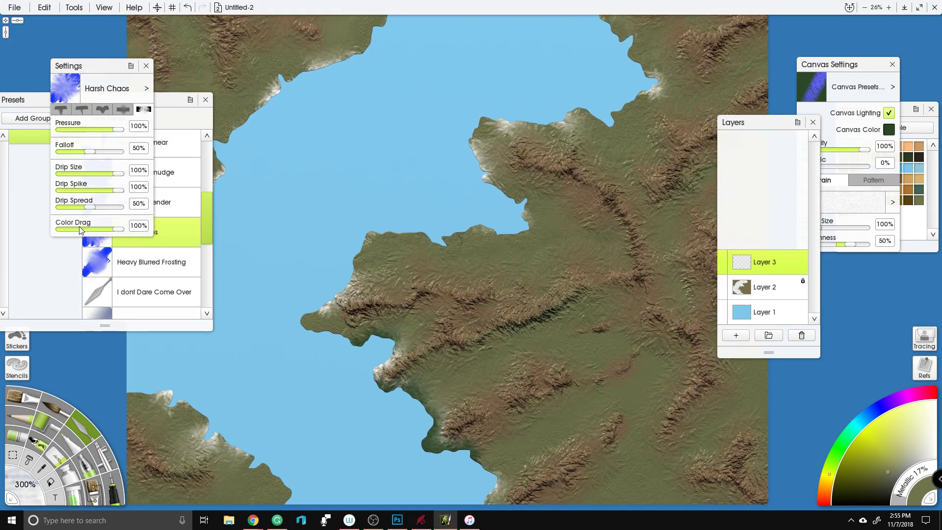
scroll(174, 206, "down", 3)
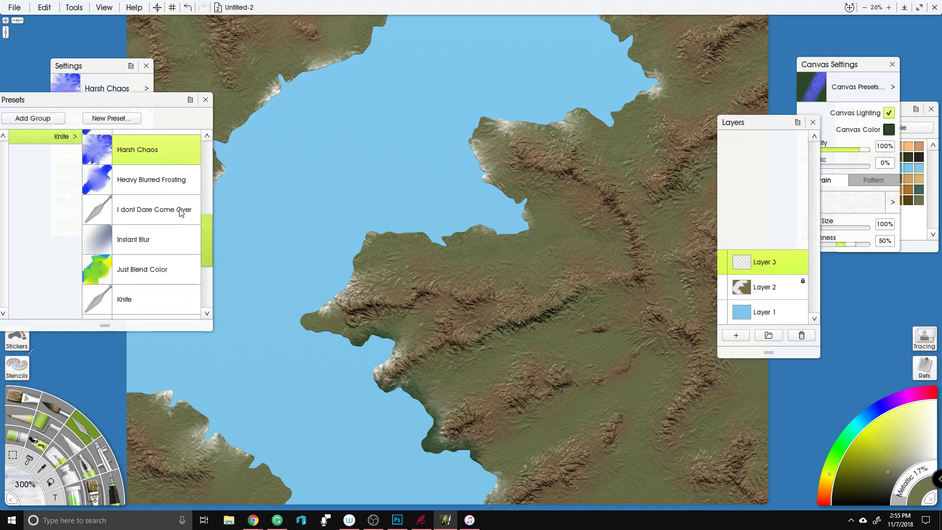
left_click(110, 74)
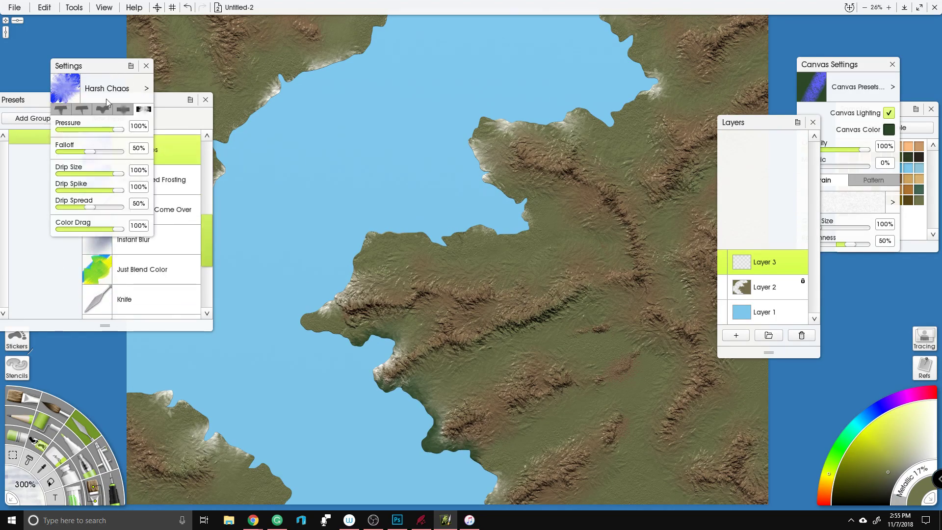
left_click(113, 493)
mouse_move(109, 73)
left_mouse_down()
mouse_move(29, 69)
mouse_move(337, 97)
mouse_move(323, 82)
mouse_move(112, 95)
left_mouse_up()
scroll(153, 224, "down", 1)
left_click(155, 226)
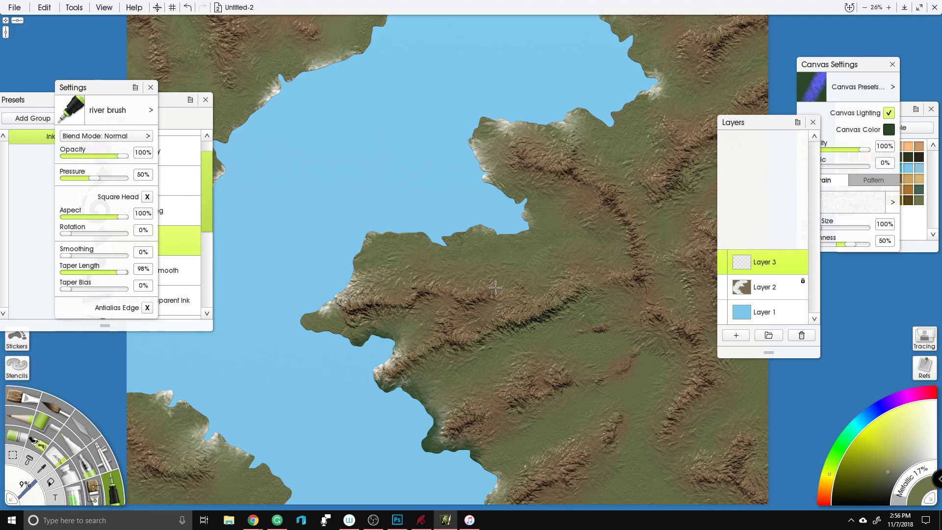
Step: Enable Antialias Edge for the river brush and choose a bright red paint color
scroll(369, 280, "up", 5)
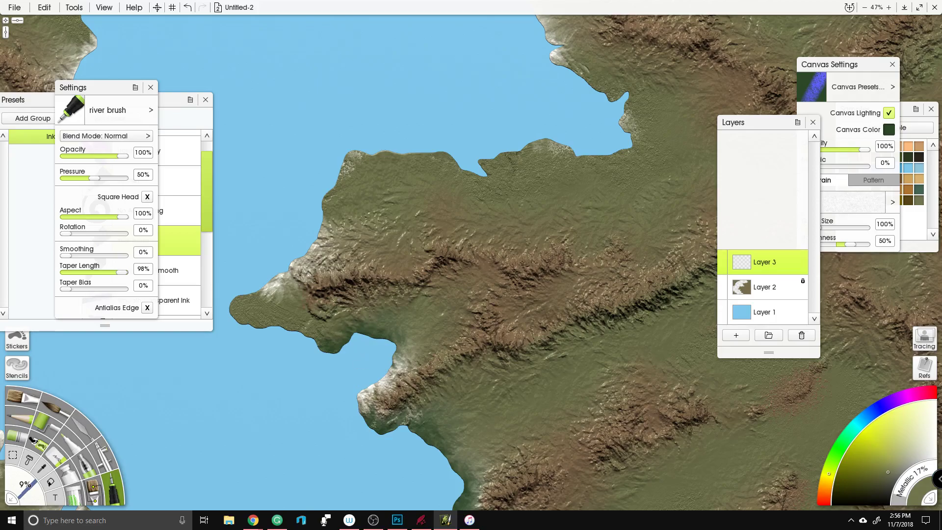
left_click(148, 308)
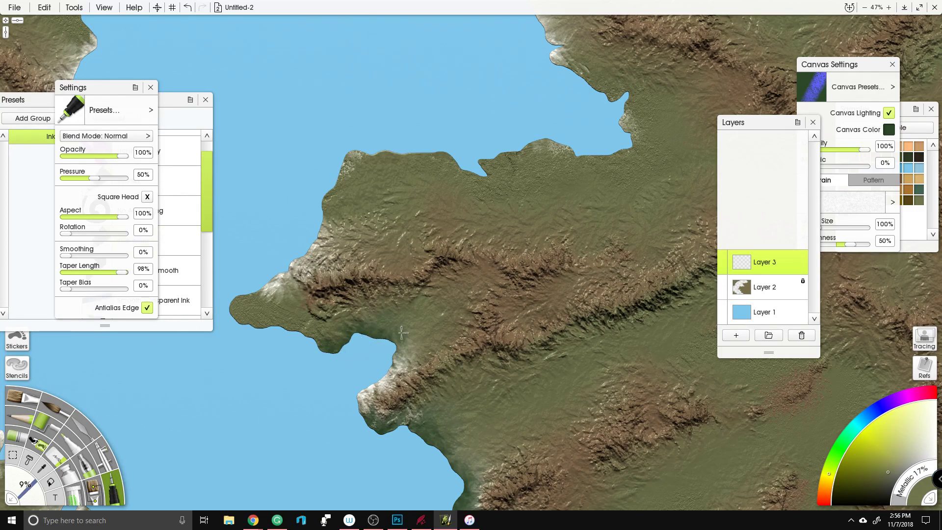
left_click(826, 502)
left_click(859, 433)
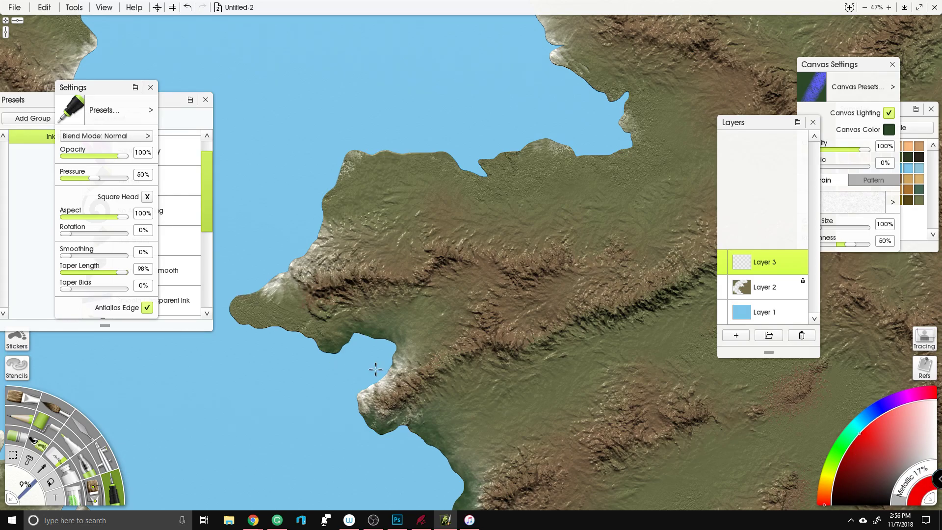
Step: Try drawing red rivers inland from the peninsula's southern bay and northern coast, then undo the strokes
mouse_move(382, 364)
left_mouse_down()
mouse_move(442, 307)
mouse_move(448, 282)
left_mouse_up()
mouse_move(432, 321)
left_mouse_down()
mouse_move(469, 304)
mouse_move(452, 308)
mouse_move(479, 273)
left_mouse_up()
mouse_move(474, 161)
left_mouse_down()
mouse_move(510, 197)
mouse_move(521, 253)
left_mouse_up()
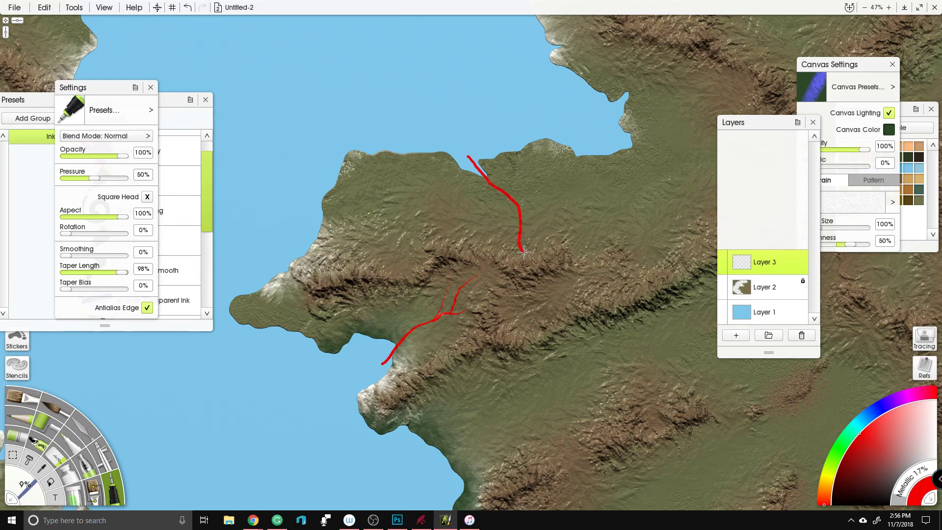
left_click_drag(519, 202, 531, 237)
key("ctrl+z")
key("ctrl+z")
key("ctrl+z")
key("ctrl+z")
key("ctrl+z")
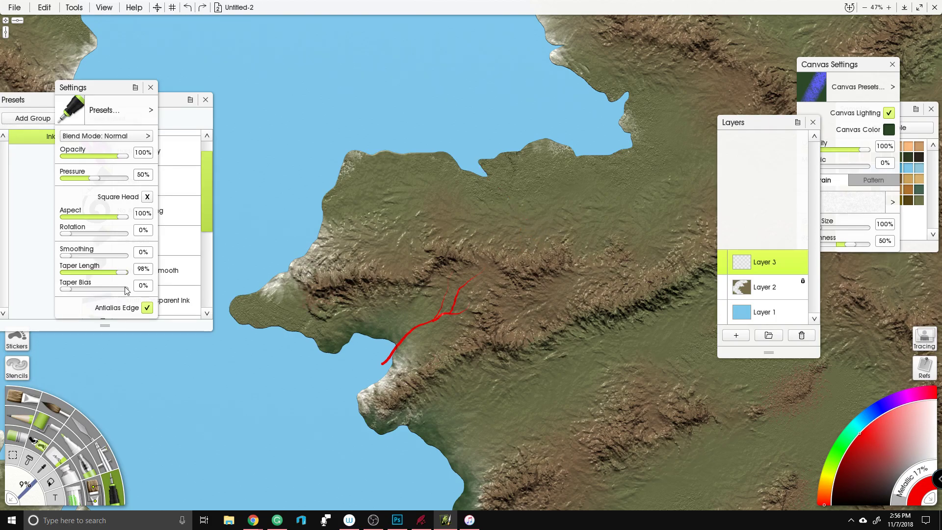
key("ctrl+z")
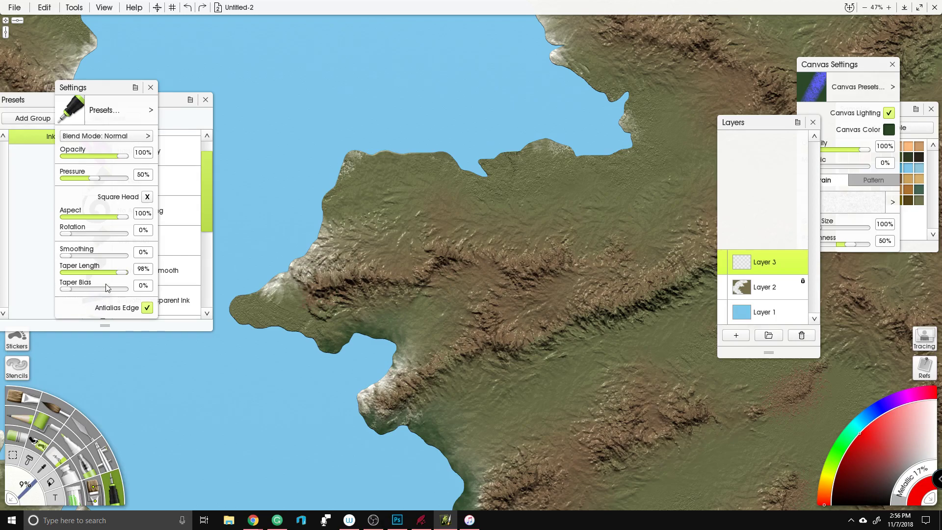
Step: Set the river brush's taper length to 73% and its tool size to 5%
left_click_drag(118, 278, 104, 279)
mouse_move(384, 347)
left_mouse_down()
mouse_move(432, 317)
mouse_move(461, 274)
mouse_move(494, 283)
mouse_move(509, 303)
mouse_move(542, 308)
mouse_move(579, 279)
left_mouse_up()
key("ctrl+z")
left_click_drag(25, 494, 24, 501)
Step: Draw branching red rivers on the western peninsula, running inland from its southern bay and from two points on its northern coast
mouse_move(386, 362)
left_mouse_down()
mouse_move(408, 333)
mouse_move(431, 331)
mouse_move(461, 280)
mouse_move(484, 279)
mouse_move(513, 309)
mouse_move(568, 302)
left_mouse_up()
left_click_drag(431, 327, 457, 336)
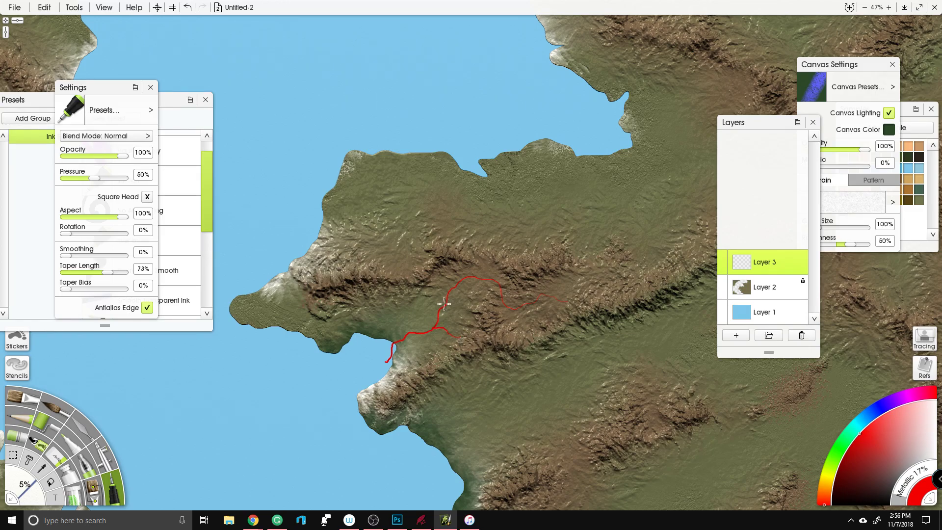
left_click_drag(442, 305, 435, 274)
mouse_move(463, 152)
left_mouse_down()
mouse_move(498, 201)
mouse_move(499, 243)
left_mouse_up()
mouse_move(365, 142)
left_mouse_down()
mouse_move(373, 227)
mouse_move(412, 269)
left_mouse_up()
mouse_move(377, 201)
left_mouse_down()
mouse_move(428, 235)
mouse_move(409, 244)
mouse_move(426, 256)
left_mouse_up()
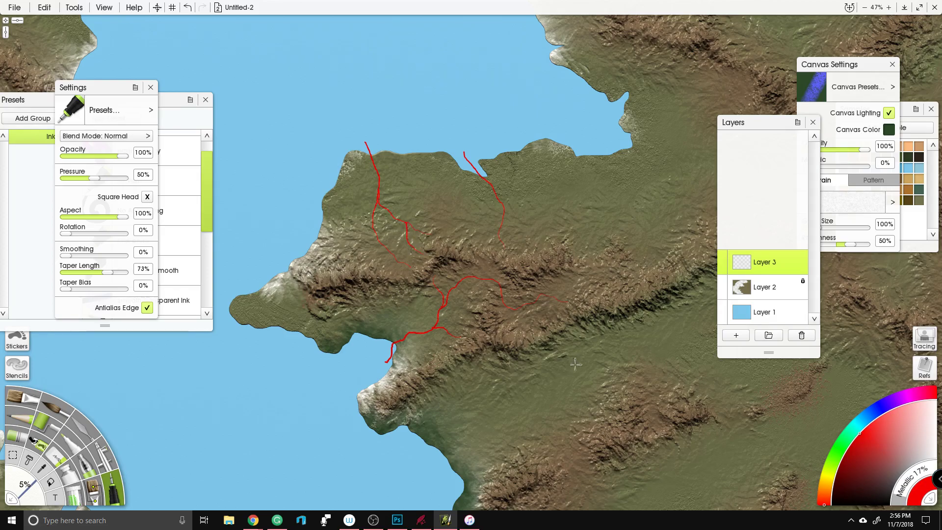
Step: Draw a long red river with tributaries from the southwestern coast through the valley south of the peninsula's main ridge
mouse_move(576, 363)
left_mouse_down()
mouse_move(484, 283)
mouse_move(421, 204)
left_mouse_up()
mouse_move(278, 313)
left_mouse_down()
mouse_move(378, 249)
mouse_move(394, 223)
mouse_move(469, 188)
mouse_move(510, 184)
mouse_move(588, 199)
mouse_move(663, 170)
mouse_move(689, 144)
left_mouse_up()
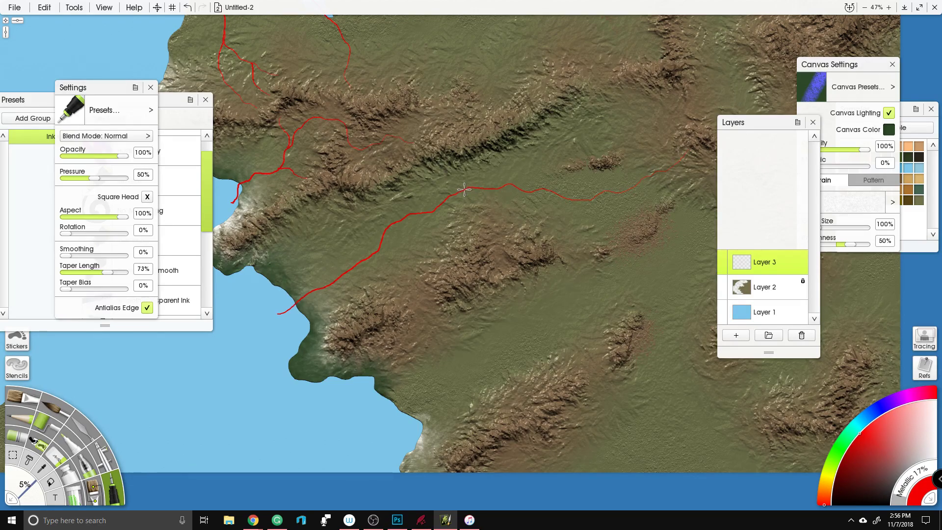
mouse_move(464, 188)
left_mouse_down()
mouse_move(551, 143)
mouse_move(639, 119)
mouse_move(654, 88)
left_mouse_up()
left_click_drag(414, 212, 437, 166)
Step: Draw another long red river from the southern coast northeast through the valley to the central mountain range
left_click_drag(301, 220, 387, 219)
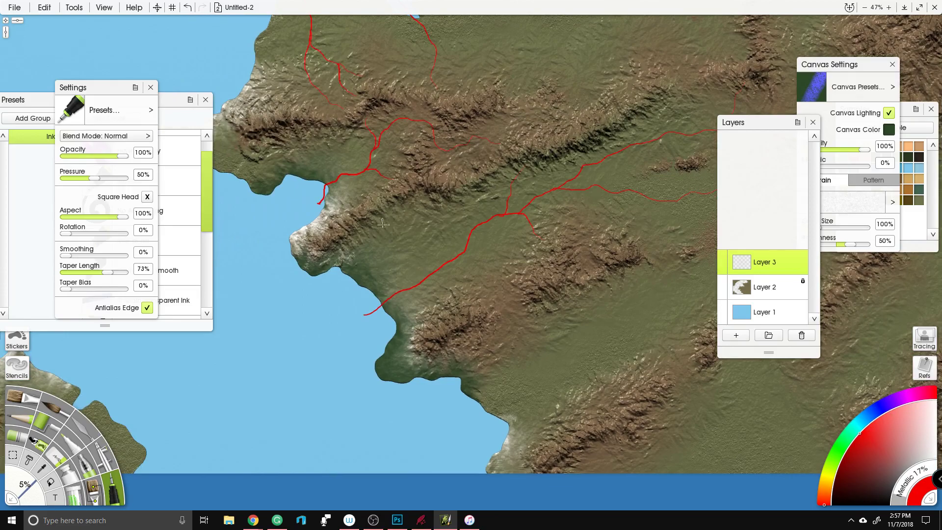
left_click_drag(455, 193, 259, 149)
mouse_move(261, 389)
left_mouse_down()
mouse_move(302, 369)
mouse_move(321, 326)
mouse_move(357, 300)
mouse_move(399, 285)
mouse_move(467, 280)
mouse_move(492, 244)
mouse_move(515, 236)
mouse_move(598, 229)
mouse_move(611, 206)
mouse_move(610, 167)
mouse_move(637, 149)
left_mouse_up()
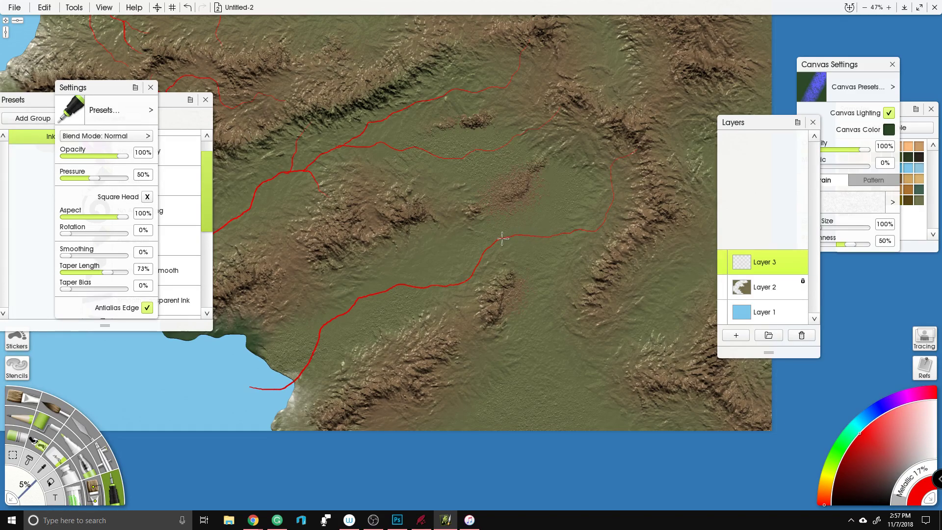
Step: Add a northeastern tributary to the long southern river and draw another red river from the southern map edge to the southeastern mountains
mouse_move(513, 222)
left_mouse_down()
mouse_move(564, 179)
mouse_move(581, 127)
left_mouse_up()
left_click_drag(431, 239, 410, 172)
mouse_move(461, 374)
left_mouse_down()
mouse_move(516, 311)
mouse_move(576, 277)
mouse_move(616, 267)
mouse_move(667, 273)
left_mouse_up()
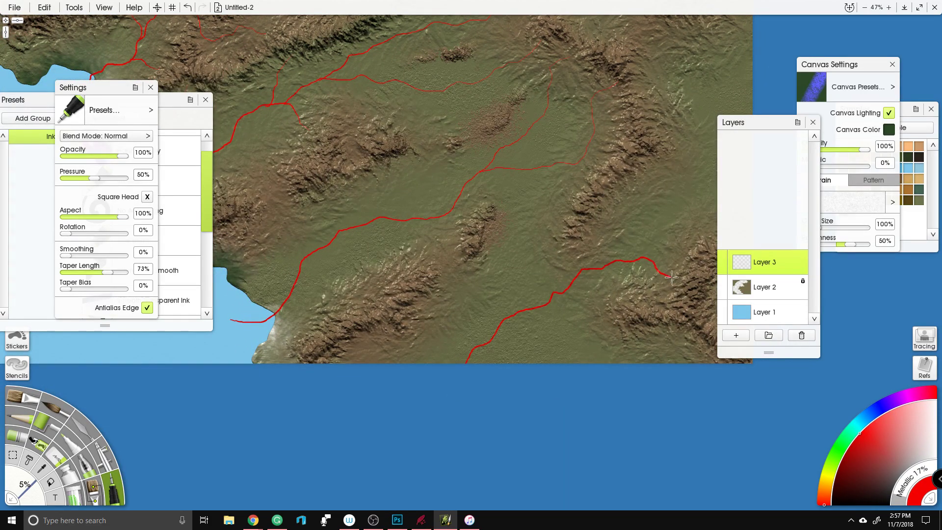
left_click_drag(594, 331, 595, 437)
scroll(596, 436, "down", 5)
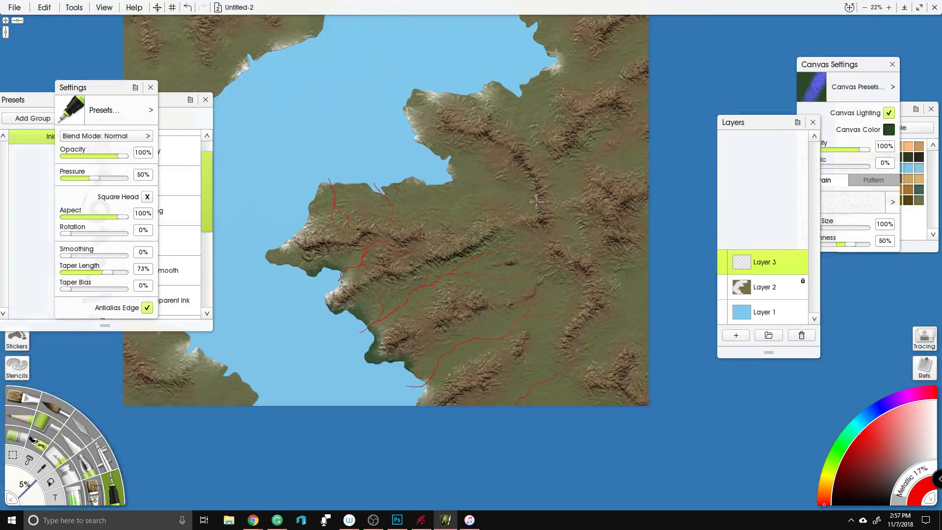
Step: Draw branching red rivers from the northeastern inlet southeast between the ranges and from the central bay east toward the main mountains
scroll(519, 180, "up", 1)
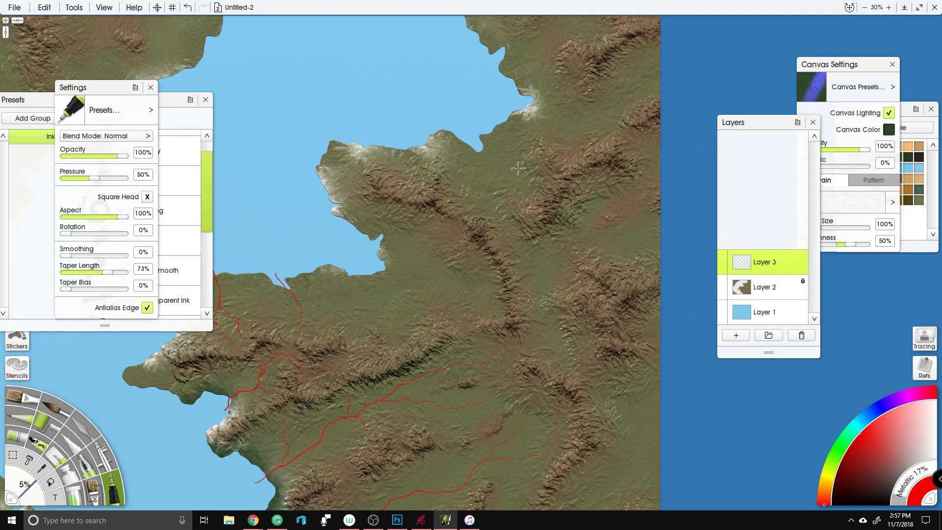
mouse_move(485, 155)
left_mouse_down()
mouse_move(504, 218)
mouse_move(549, 271)
mouse_move(581, 234)
mouse_move(627, 233)
mouse_move(638, 221)
mouse_move(672, 225)
left_mouse_up()
left_click_drag(501, 187, 532, 195)
mouse_move(355, 250)
left_mouse_down()
mouse_move(411, 281)
mouse_move(493, 274)
left_mouse_up()
left_click_drag(414, 280, 445, 232)
Step: Draw one long and three short red rivers running inland from the northwestern landmass's southeastern coast
scroll(446, 170, "down", 3)
left_click_drag(299, 191, 543, 166)
scroll(466, 270, "up", 3)
left_click_drag(465, 156, 555, 294)
scroll(466, 270, "up", 1)
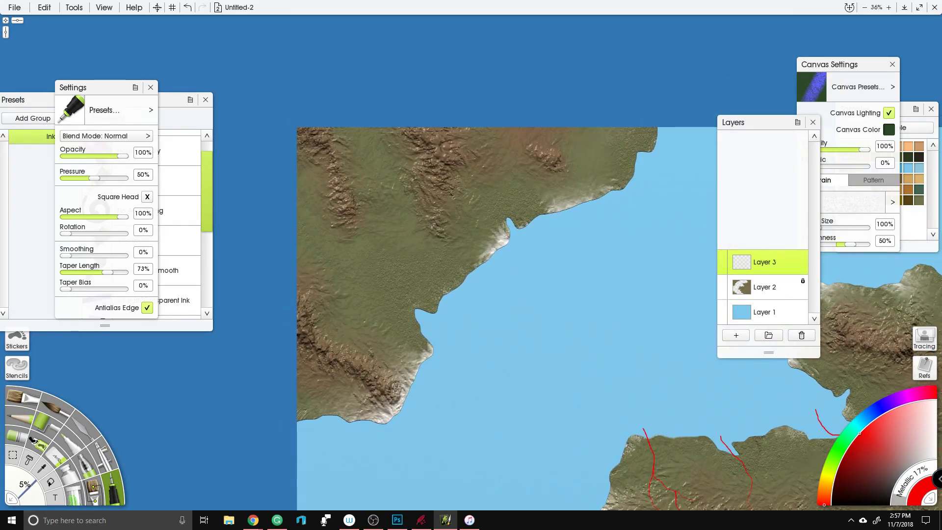
mouse_move(432, 320)
left_mouse_down()
mouse_move(345, 264)
mouse_move(320, 232)
mouse_move(322, 194)
left_mouse_up()
mouse_move(512, 225)
left_mouse_down()
mouse_move(502, 207)
mouse_move(462, 180)
left_mouse_up()
left_click_drag(569, 217, 557, 170)
left_click_drag(624, 206, 570, 167)
Step: Draw two short red rivers running inland from the northeastern coast of the southwestern landmass
left_click_drag(459, 324, 438, 74)
left_click_drag(422, 343, 456, 195)
left_click_drag(435, 294, 380, 344)
mouse_move(493, 340)
left_mouse_down()
mouse_move(442, 383)
mouse_move(416, 389)
left_mouse_up()
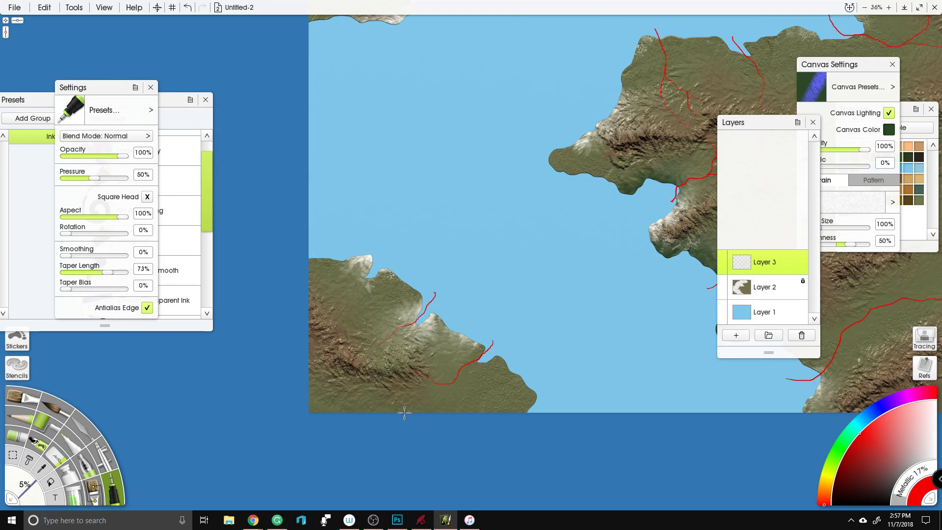
Step: Draw two short red rivers on the cape north of the central bay, one from its western and one from its northern coast
left_click_drag(555, 167, 323, 398)
left_click_drag(470, 221, 378, 317)
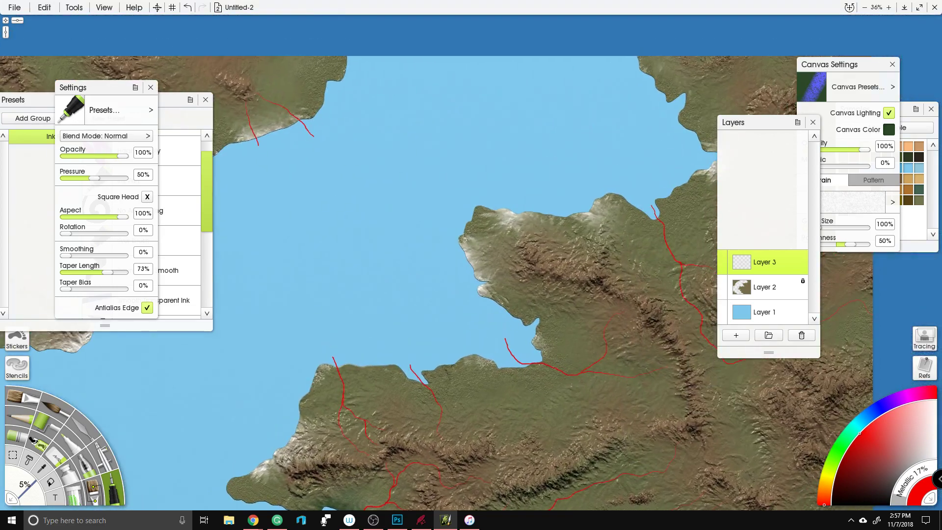
left_click_drag(448, 258, 515, 251)
left_click_drag(554, 187, 570, 235)
Step: Draw red rivers running east from the northeastern coast into the mountains near the map's upper right corner
left_click_drag(578, 168, 338, 325)
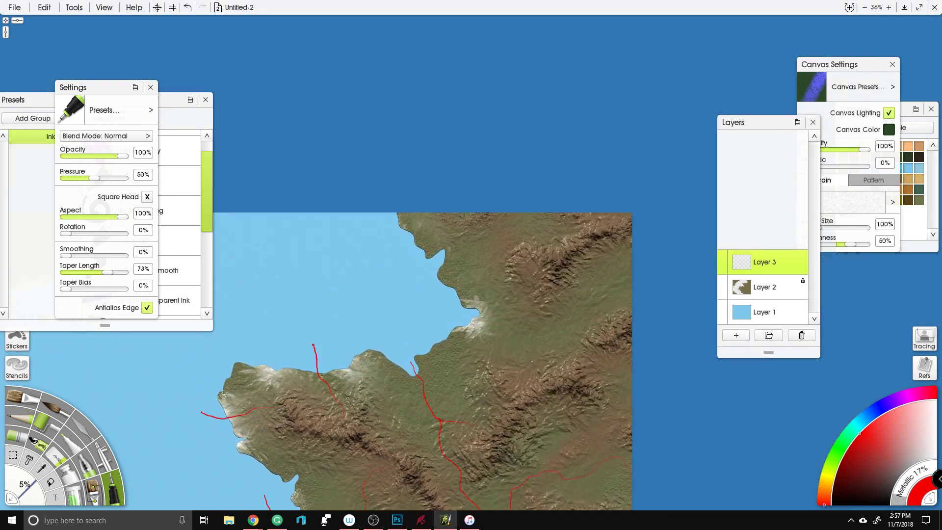
mouse_move(436, 269)
left_mouse_down()
mouse_move(505, 241)
mouse_move(553, 240)
left_mouse_up()
left_click_drag(509, 302, 537, 267)
mouse_move(470, 318)
left_mouse_down()
mouse_move(550, 340)
mouse_move(676, 249)
left_mouse_up()
scroll(676, 244, "down", 5)
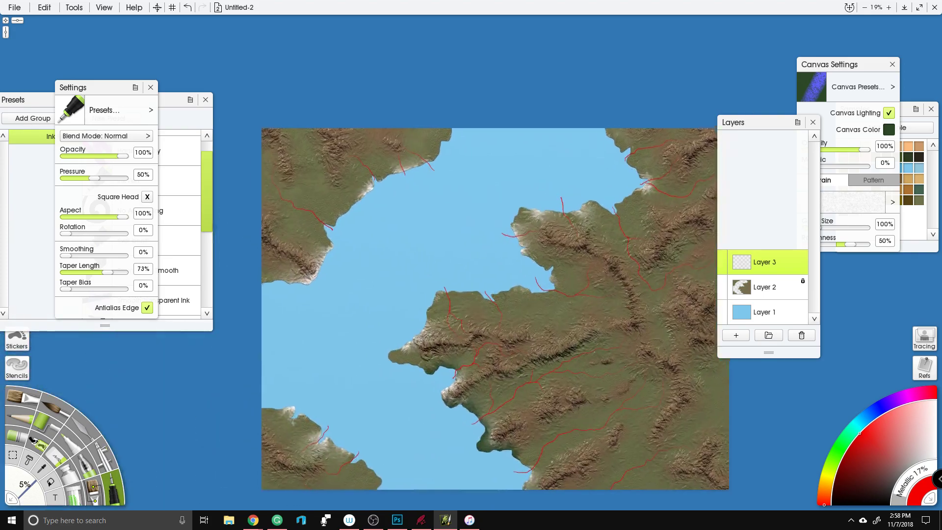
left_click_drag(547, 236, 486, 207)
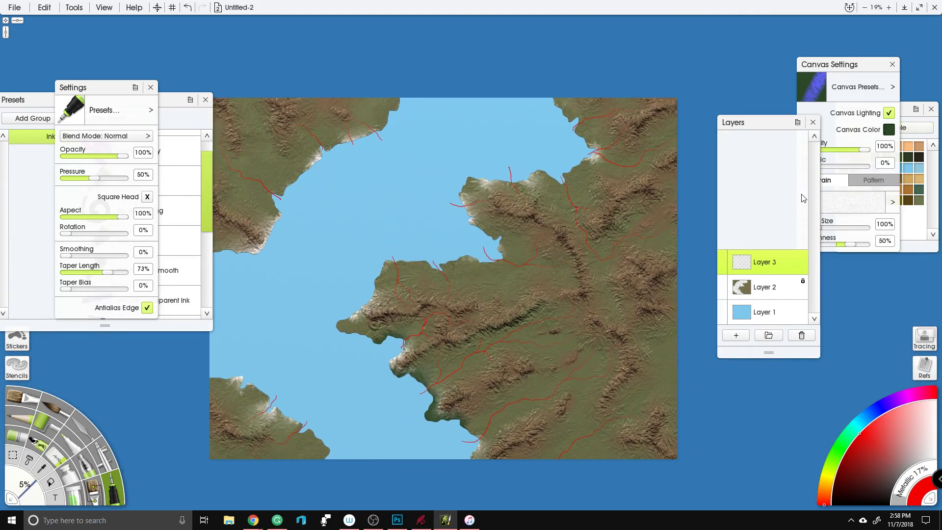
Step: Extend the central bay and valley rivers eastward with extra branches and add a tributary to the long southern river
scroll(530, 186, "up", 3)
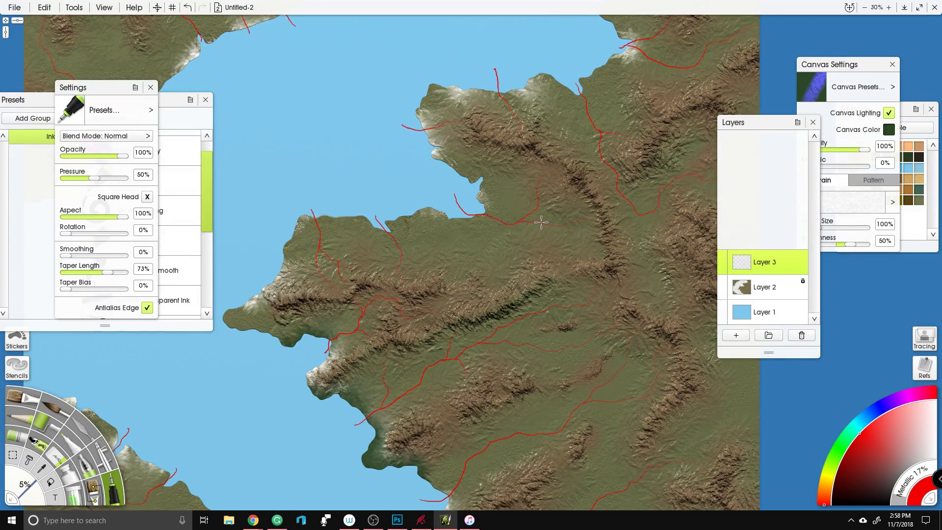
left_click_drag(541, 223, 550, 232)
left_click_drag(626, 293, 648, 290)
scroll(567, 311, "down", 5)
mouse_move(438, 305)
left_mouse_down()
mouse_move(453, 269)
mouse_move(466, 279)
mouse_move(471, 260)
left_mouse_up()
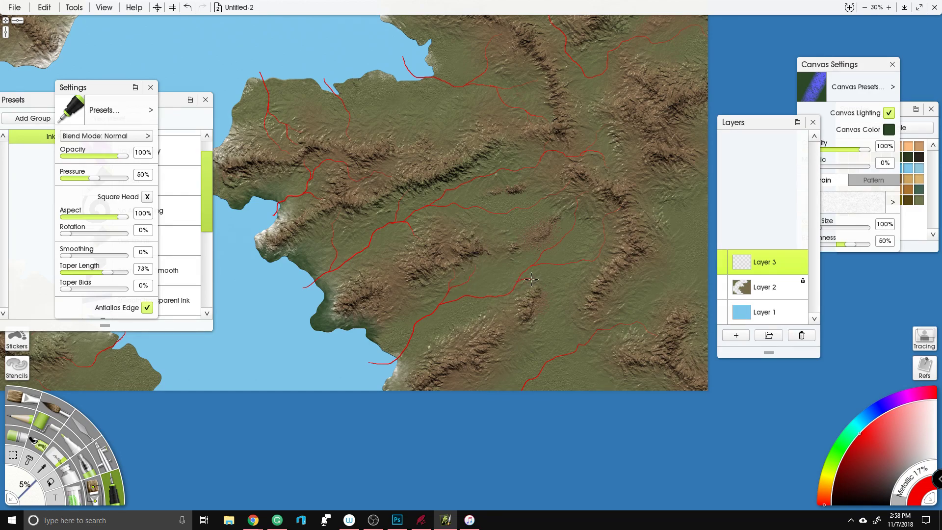
Step: Add branches to the southeastern river and draw a short river on the western peninsula's northern coast
mouse_move(567, 353)
left_mouse_down()
mouse_move(596, 357)
mouse_move(623, 378)
left_mouse_up()
left_click_drag(549, 214, 482, 241)
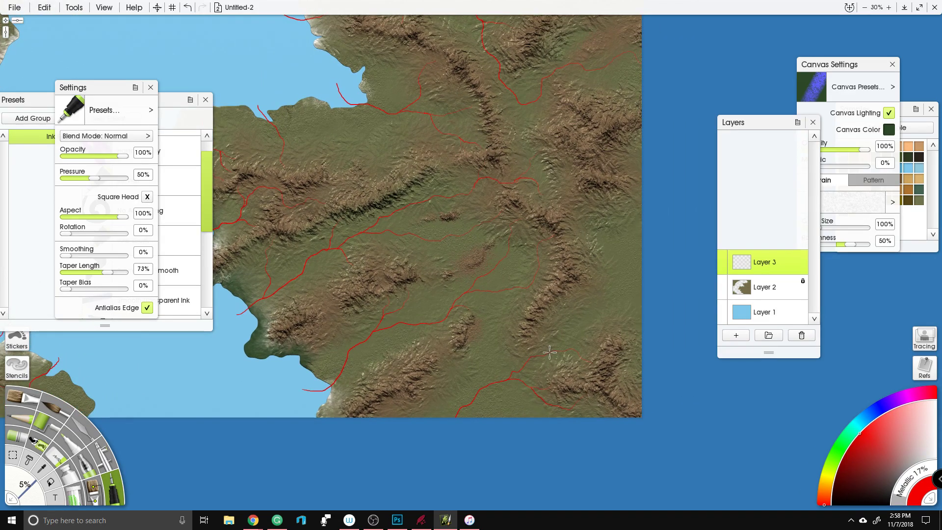
left_click_drag(544, 353, 561, 326)
mouse_move(598, 297)
left_mouse_down()
mouse_move(621, 262)
mouse_move(584, 225)
mouse_move(612, 199)
left_mouse_up()
mouse_move(314, 94)
left_mouse_down()
mouse_move(499, 149)
mouse_move(511, 212)
mouse_move(543, 241)
mouse_move(516, 228)
mouse_move(513, 257)
left_mouse_up()
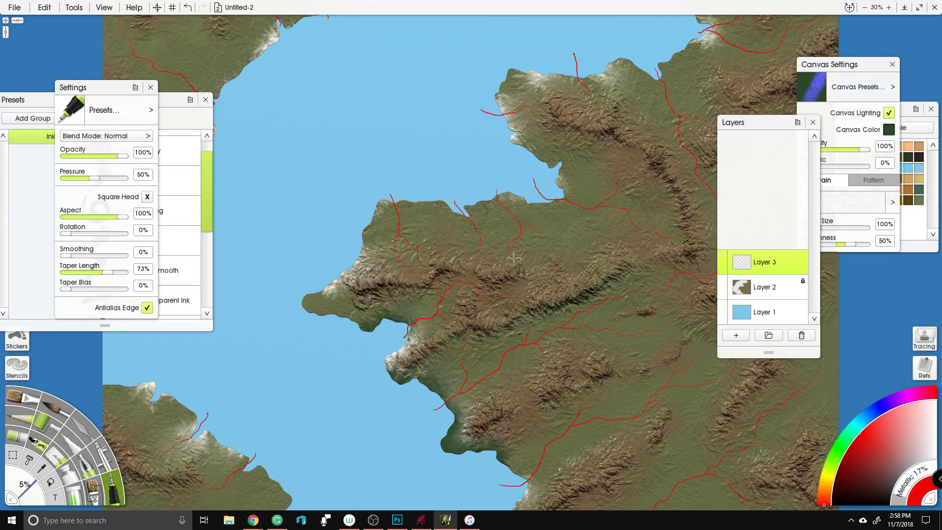
scroll(515, 256, "down", 3)
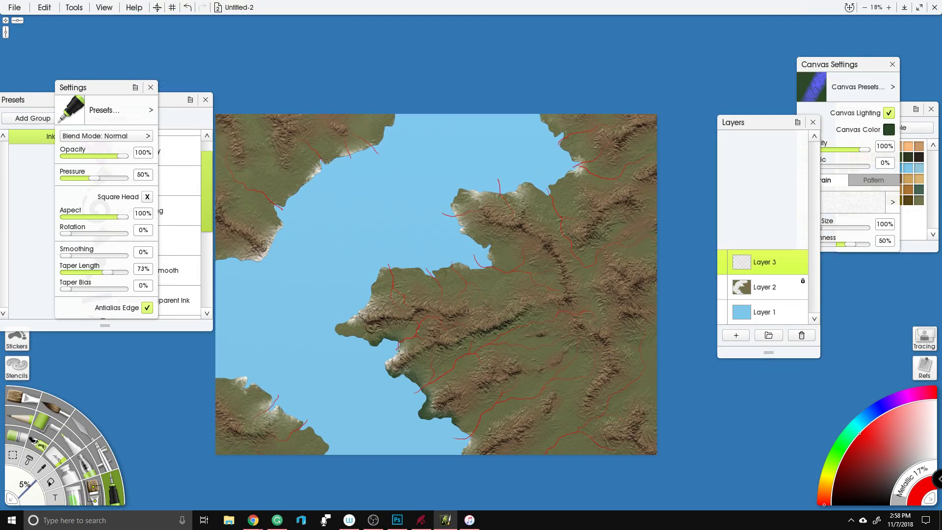
Step: Draw further short red river strokes on the northwestern landmass's coast between the existing rivers
scroll(502, 291, "up", 3)
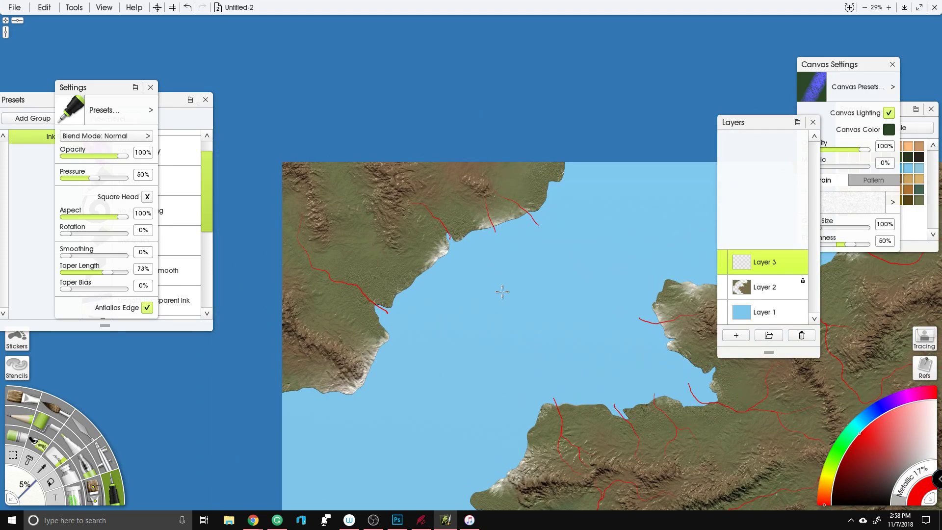
left_click_drag(414, 276, 397, 245)
left_click_drag(435, 272, 406, 264)
scroll(356, 133, "down", 2)
left_click_drag(487, 374, 406, 243)
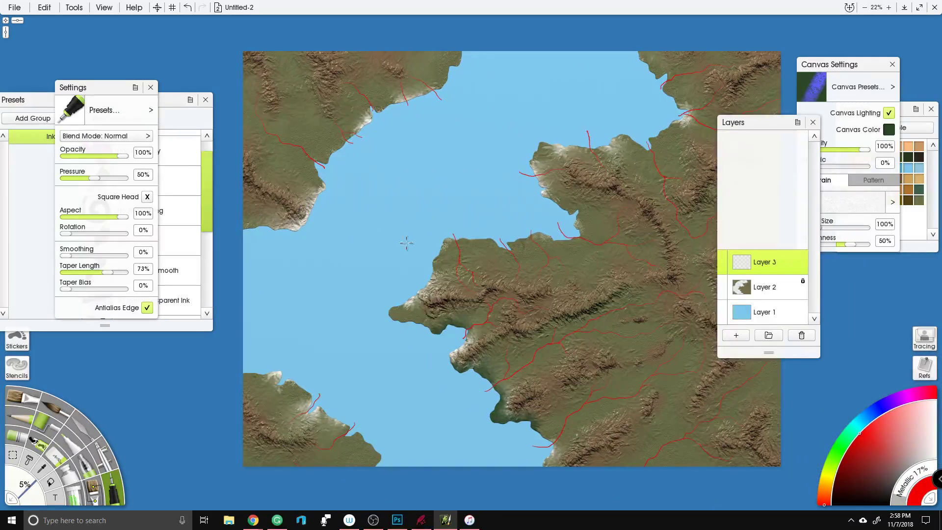
scroll(470, 269, "down", 8)
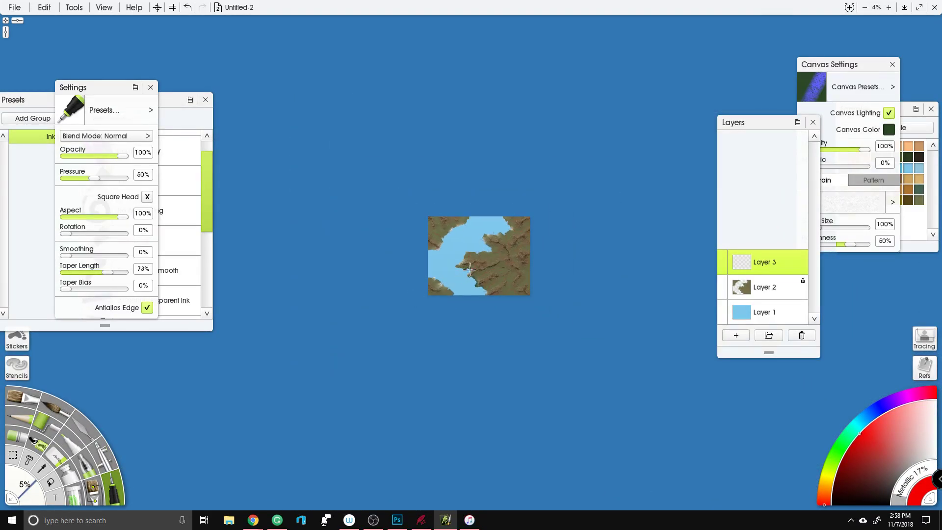
left_click_drag(608, 330, 412, 477)
scroll(288, 405, "up", 5)
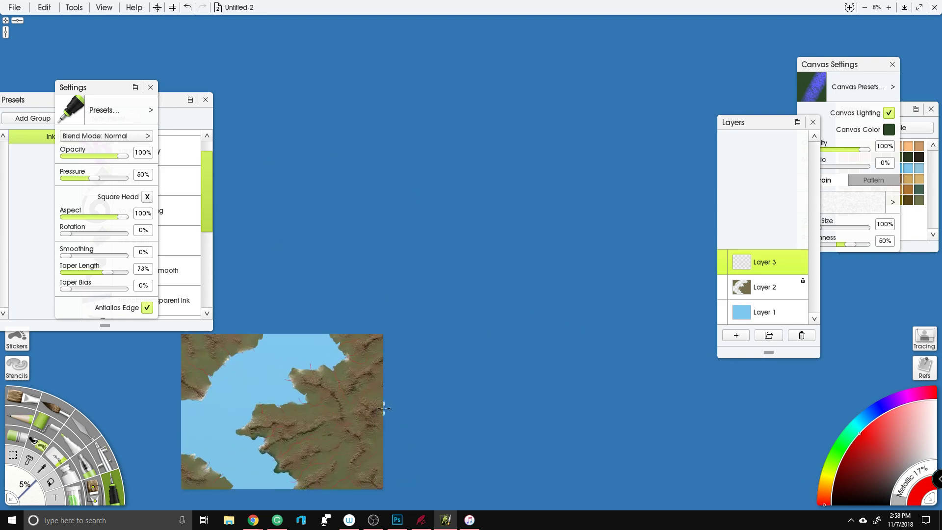
scroll(482, 283, "up", 6)
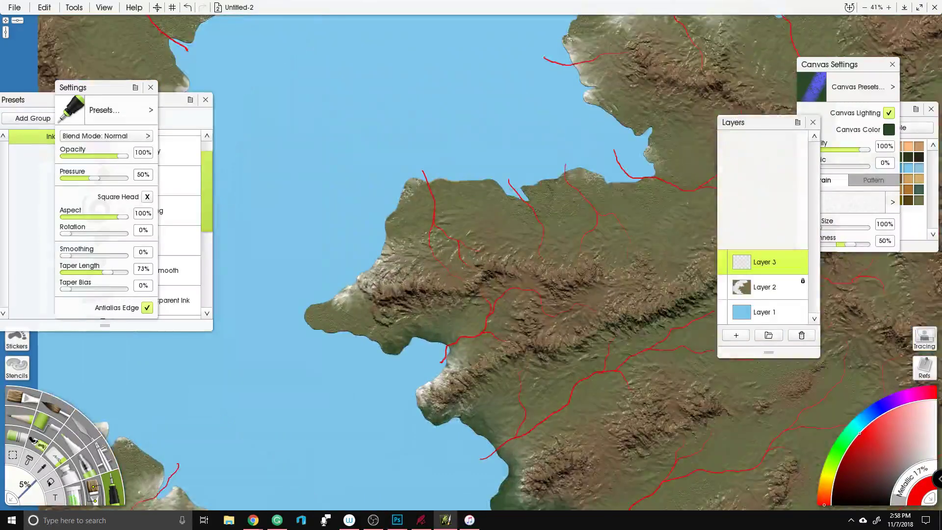
scroll(481, 283, "down", 3)
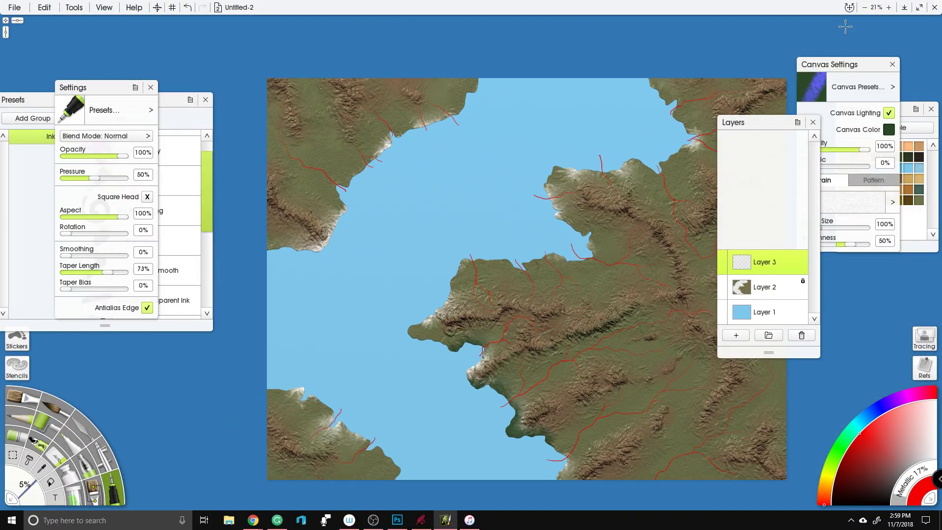
Step: Select the empty area of Layer 3 with the magic wand and invert the selection so only the river strokes are selected
mouse_move(805, 256)
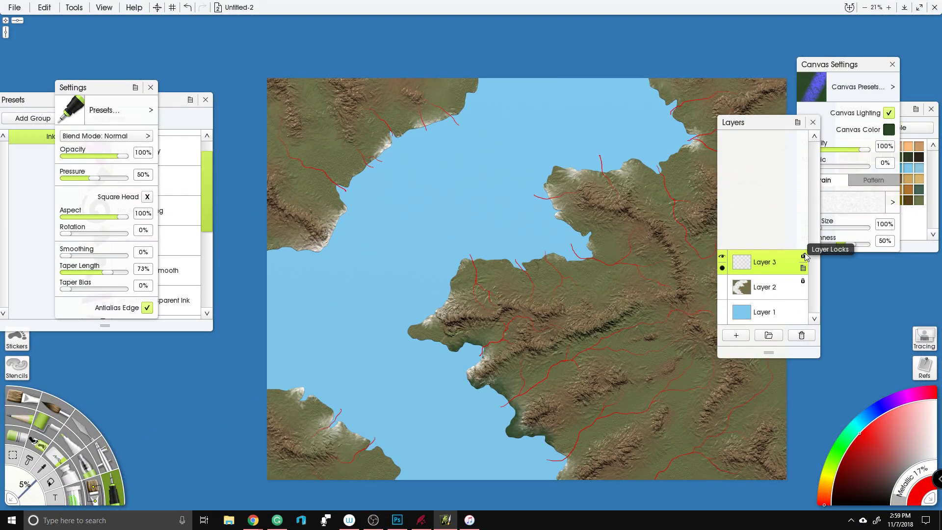
left_click(12, 455)
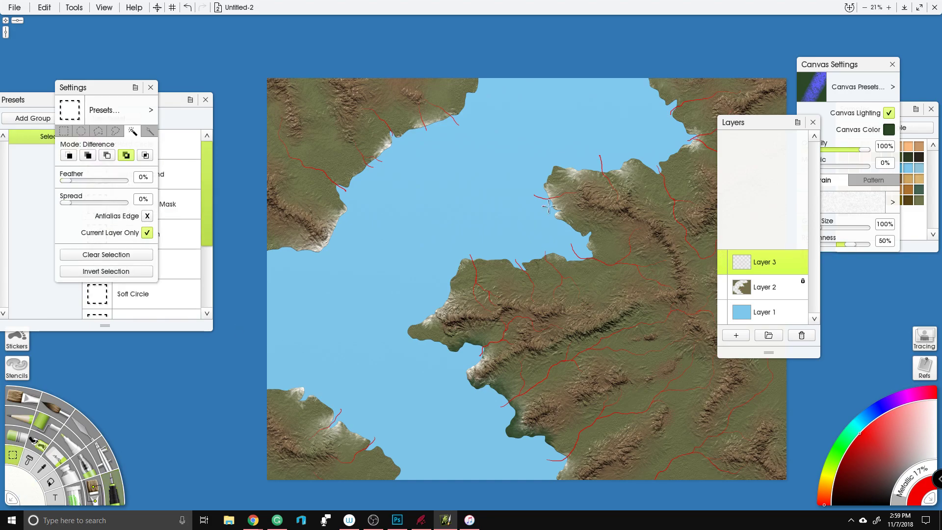
left_click(517, 200)
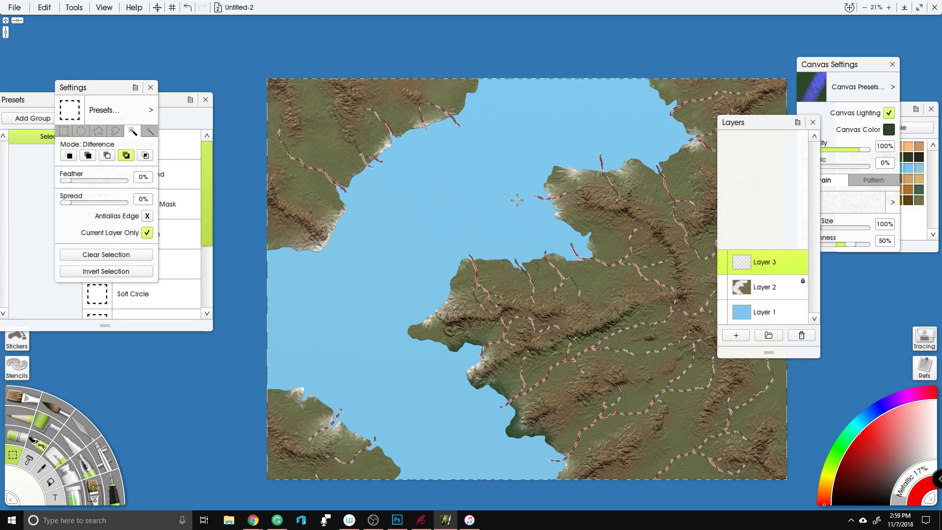
left_click(45, 7)
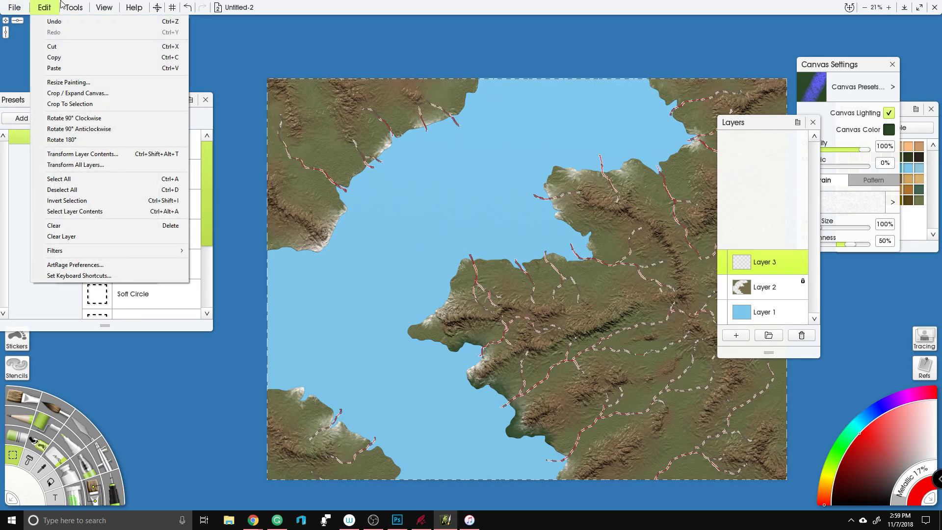
left_click(111, 201)
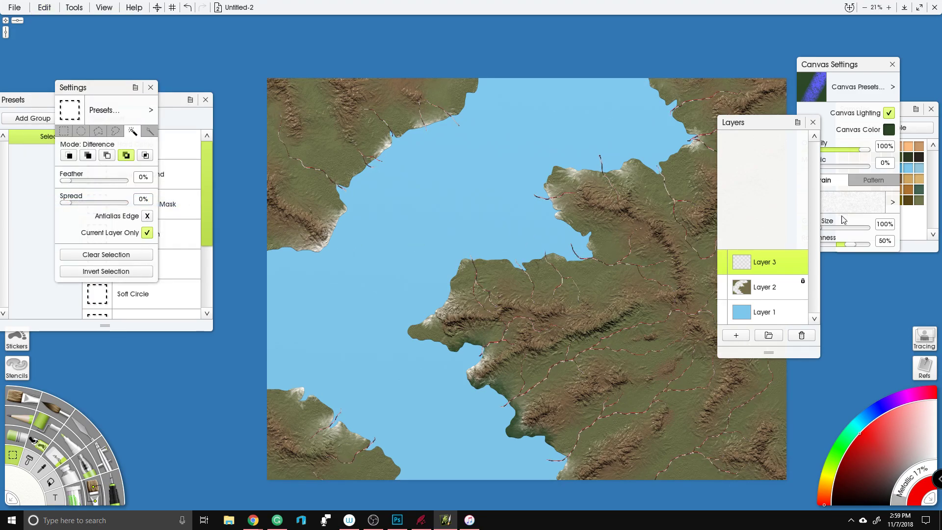
Step: With Layer 3 hidden and Layer 2 unlocked, cut the selected river shapes out of Layer 2 and clear the selection
left_click(772, 294)
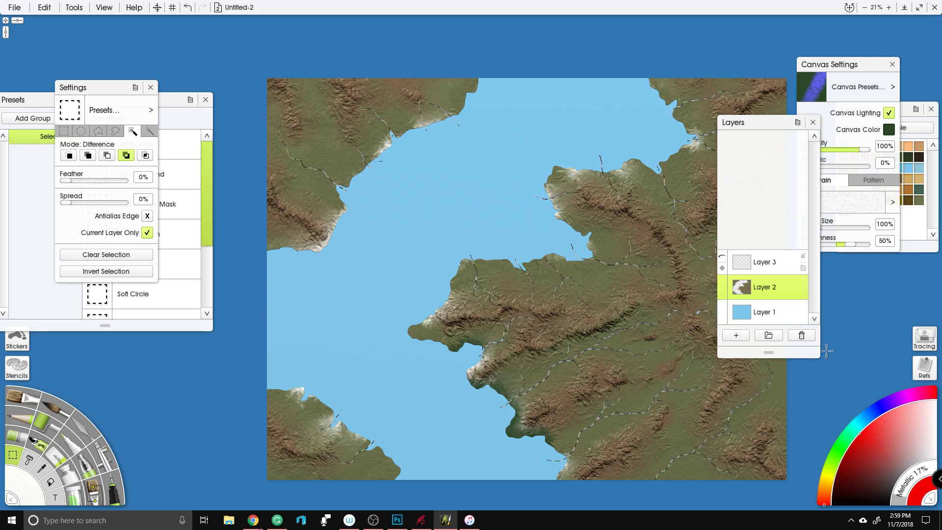
key("ctrl+d")
key("ctrl+minus")
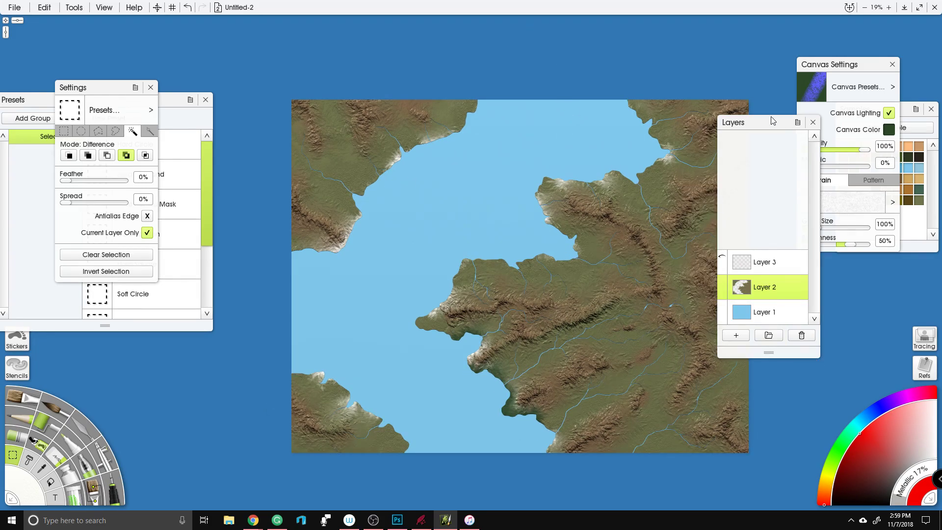
left_click_drag(757, 128, 846, 90)
key("ctrl+plus")
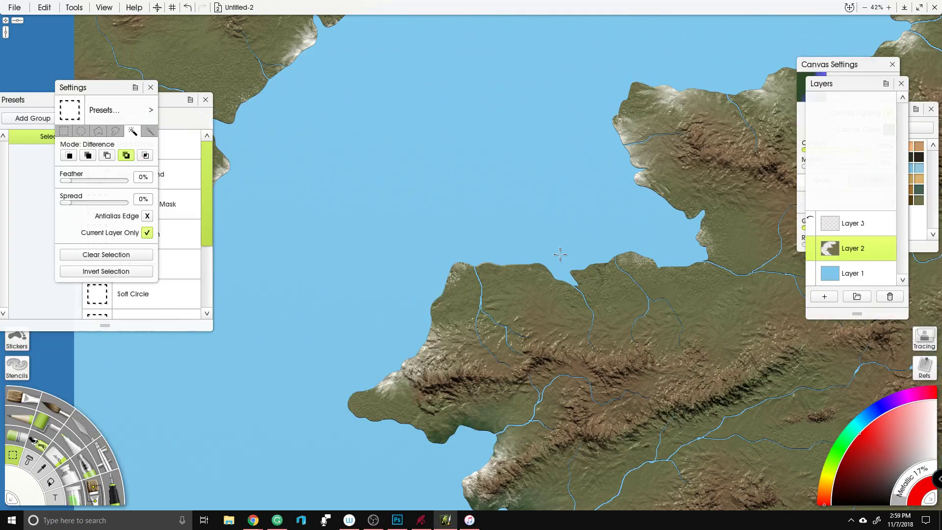
key("ctrl+minus")
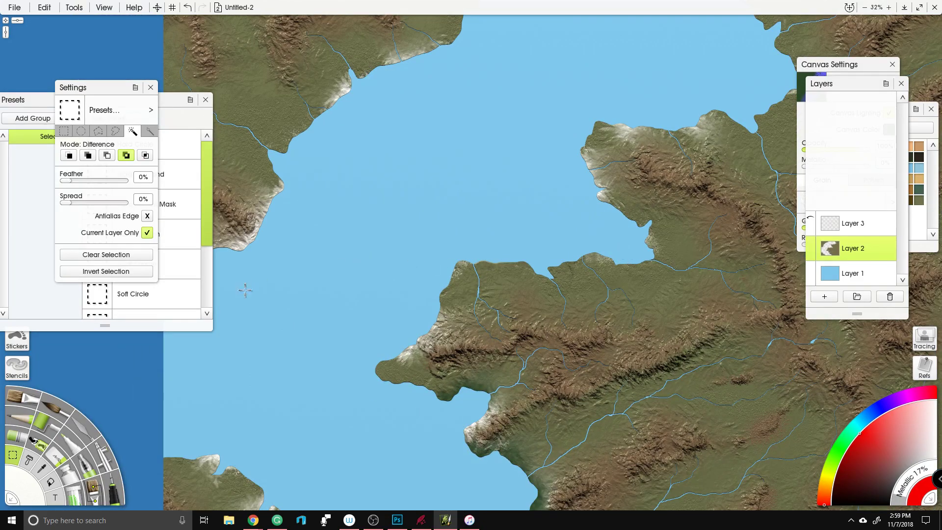
Step: Choose the palette knife's Hard Wet Blender preset and set the tool size to 93%
left_click(73, 431)
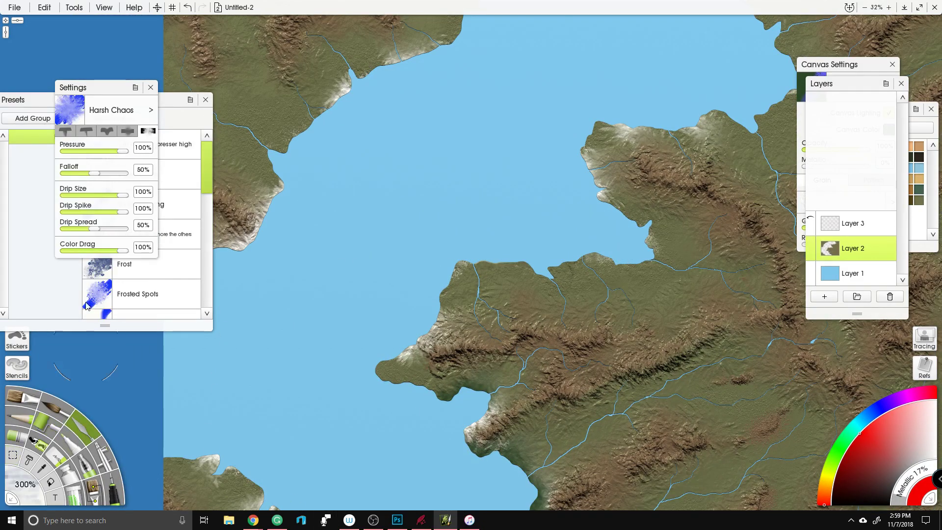
scroll(155, 250, "down", 3)
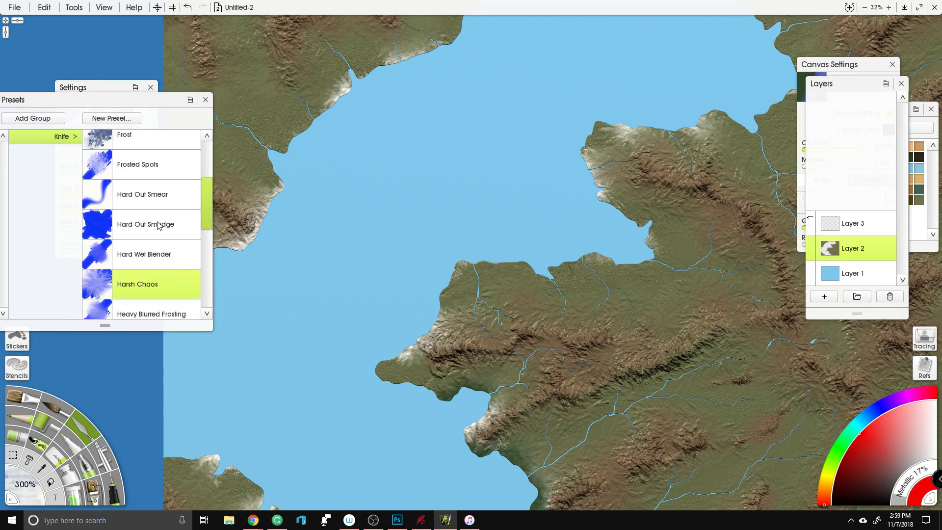
left_click(160, 257)
left_click_drag(19, 480, 29, 468)
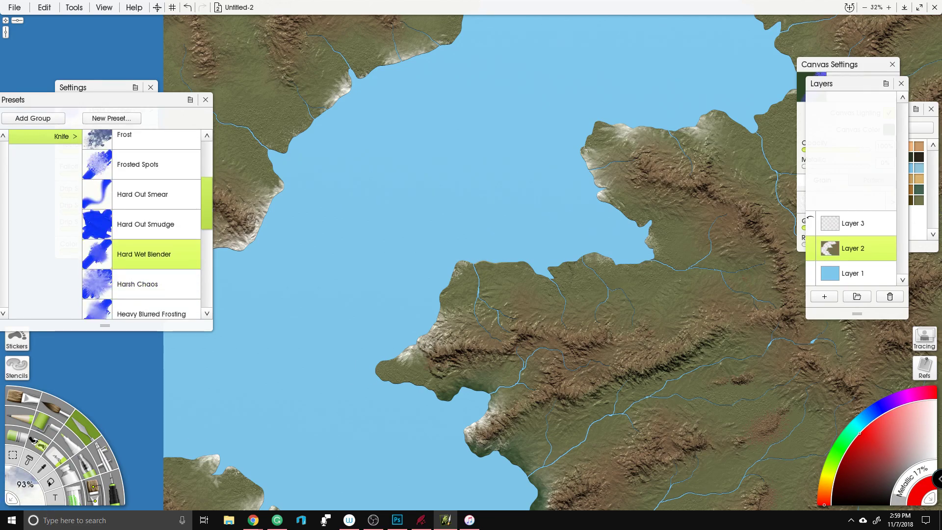
scroll(472, 265, "up", 4)
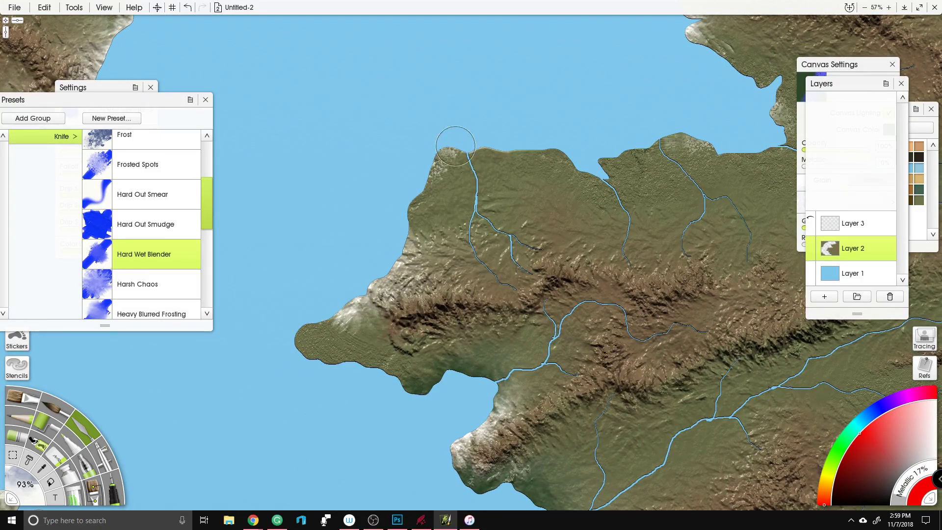
Step: Undo the first blending stroke, lock Layer 2 again and blend the land along the peninsula's northwestern river and its tributaries
left_click_drag(455, 146, 470, 155)
key("ctrl+z")
left_click(889, 242)
left_click(929, 242)
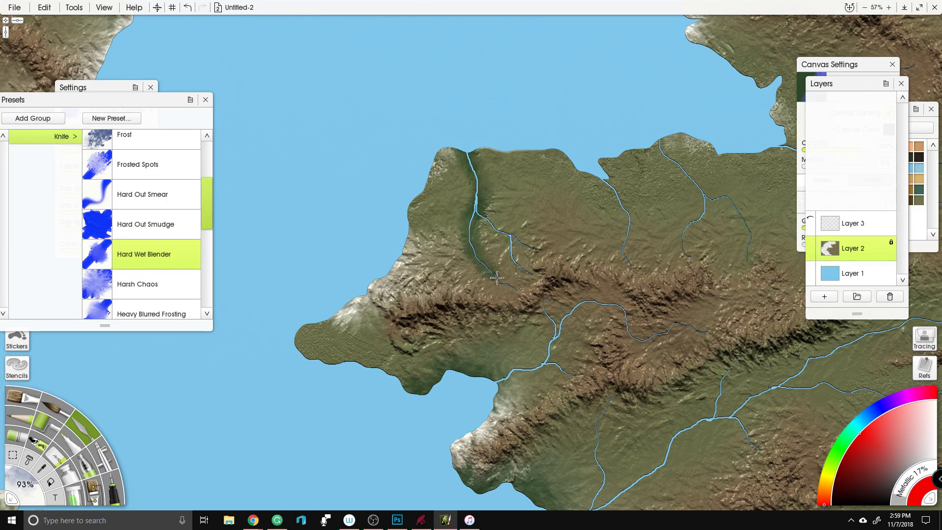
mouse_move(472, 207)
left_mouse_down()
mouse_move(516, 241)
mouse_move(530, 272)
left_mouse_up()
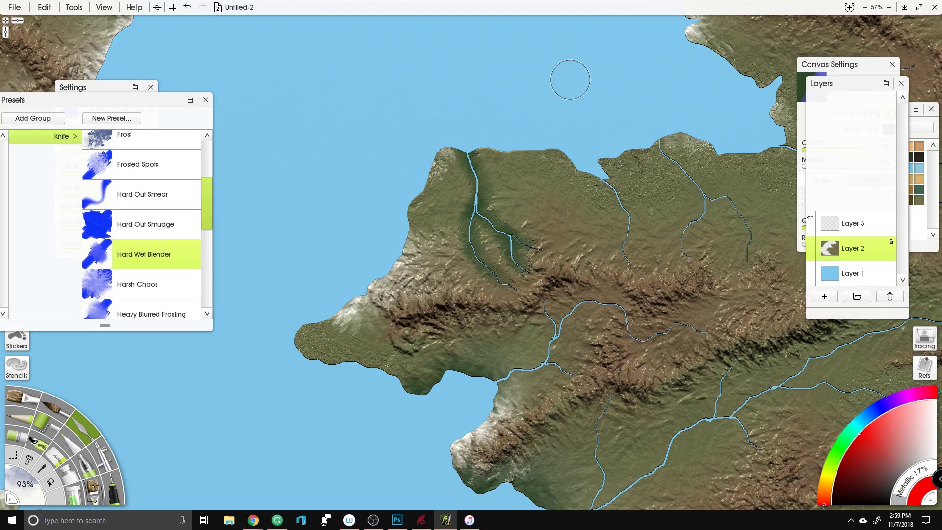
Step: Blend the land along the peninsula's remaining north-coast rivers and along the branching river at the bay's inner corner
mouse_move(606, 173)
left_mouse_down()
mouse_move(512, 193)
mouse_move(534, 283)
left_mouse_up()
left_click_drag(577, 174, 609, 220)
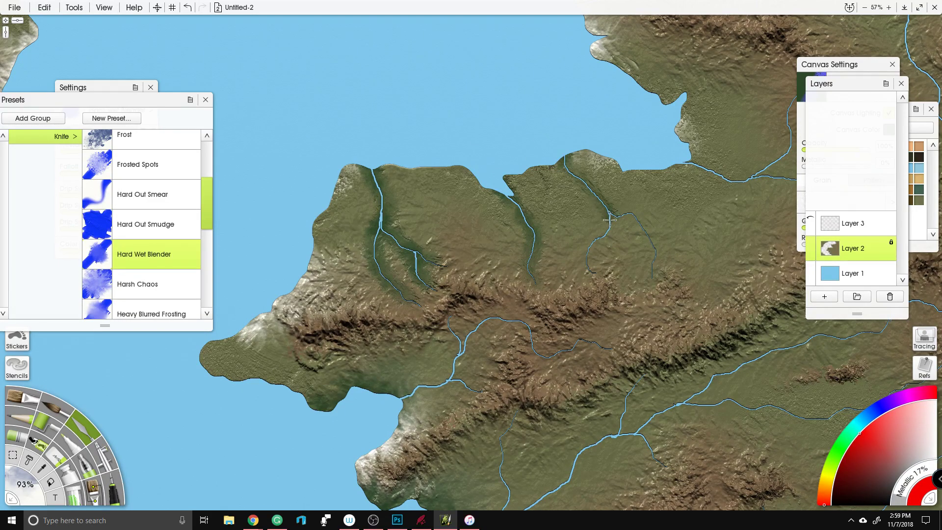
mouse_move(585, 255)
left_mouse_down()
mouse_move(608, 216)
mouse_move(642, 229)
left_mouse_up()
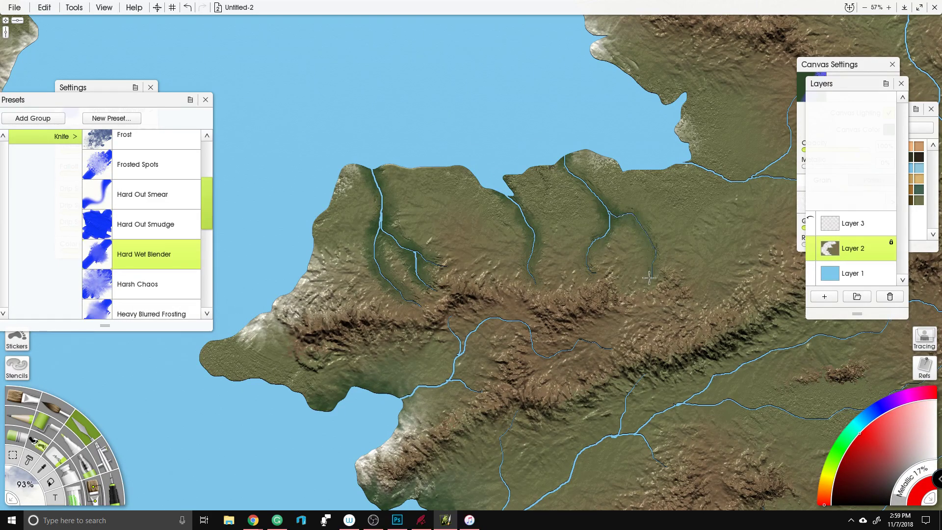
mouse_move(649, 278)
left_mouse_down()
mouse_move(450, 219)
mouse_move(501, 184)
left_mouse_up()
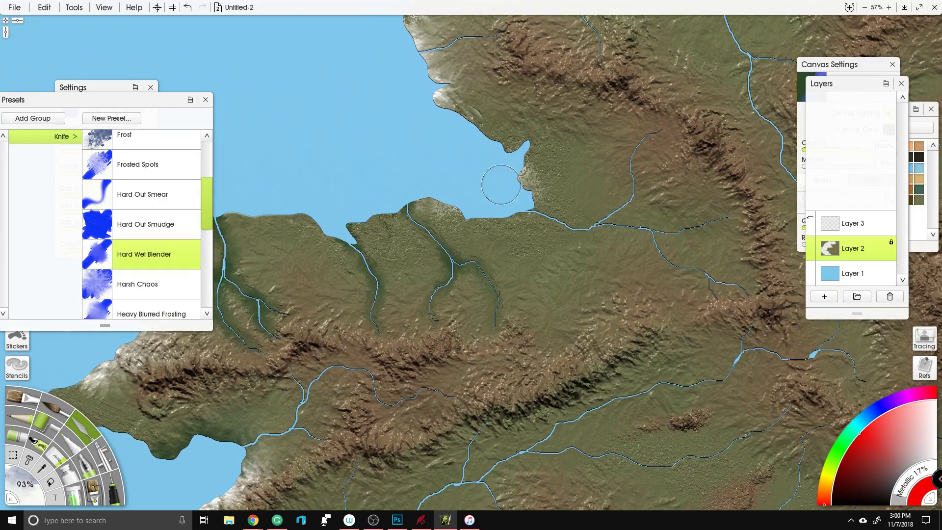
mouse_move(555, 228)
left_mouse_down()
mouse_move(596, 223)
mouse_move(630, 186)
mouse_move(638, 139)
mouse_move(606, 225)
mouse_move(711, 220)
left_mouse_up()
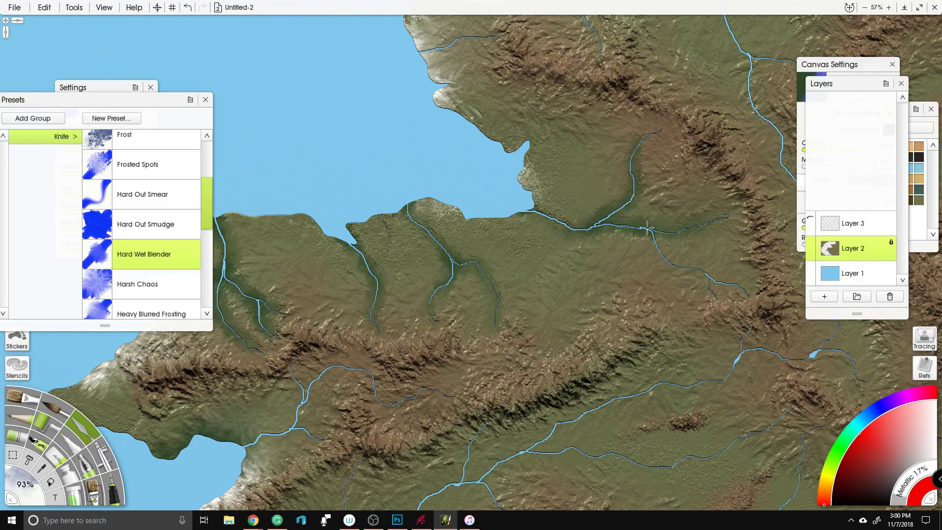
left_click_drag(679, 268, 735, 287)
Step: Blend the banks of the two short rivers on the northern headland and the long winding river east of it
scroll(465, 191, "up", 3)
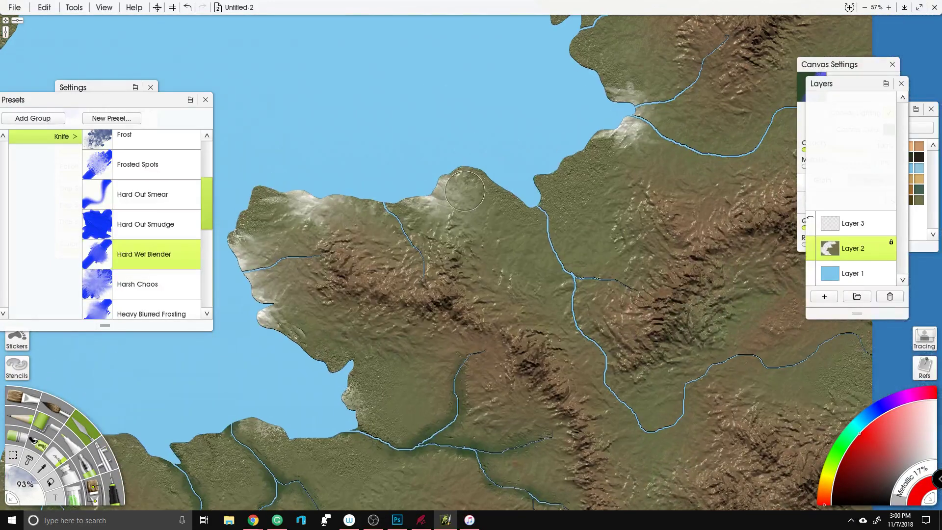
scroll(112, 29, "down", 2)
right_click(167, 183)
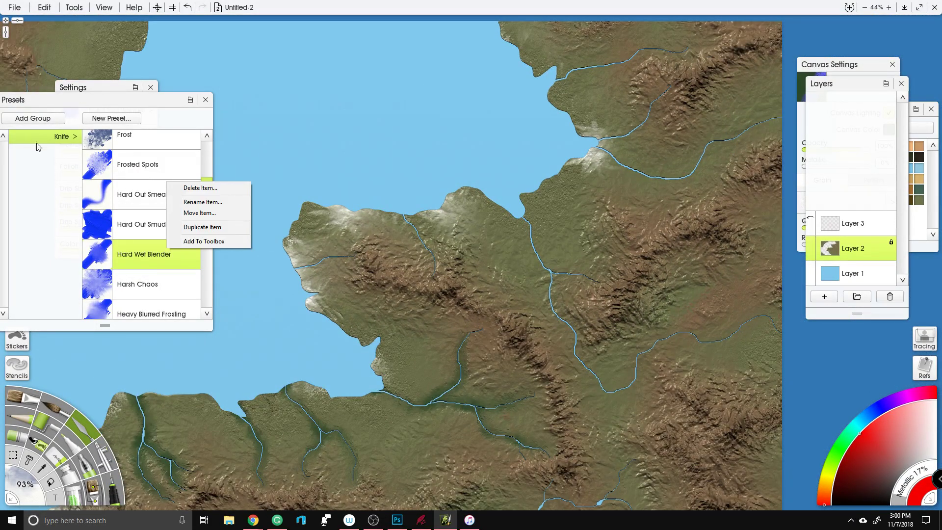
left_click(192, 174)
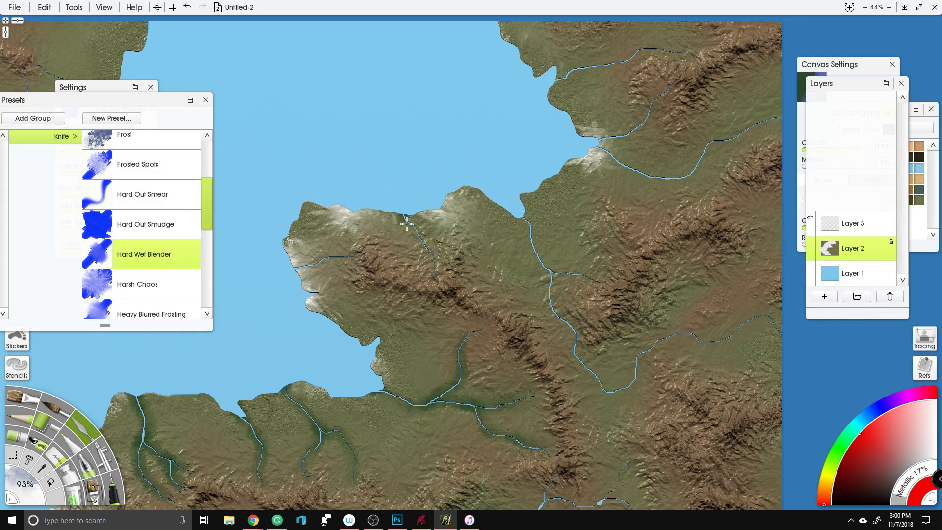
left_click_drag(292, 270, 354, 255)
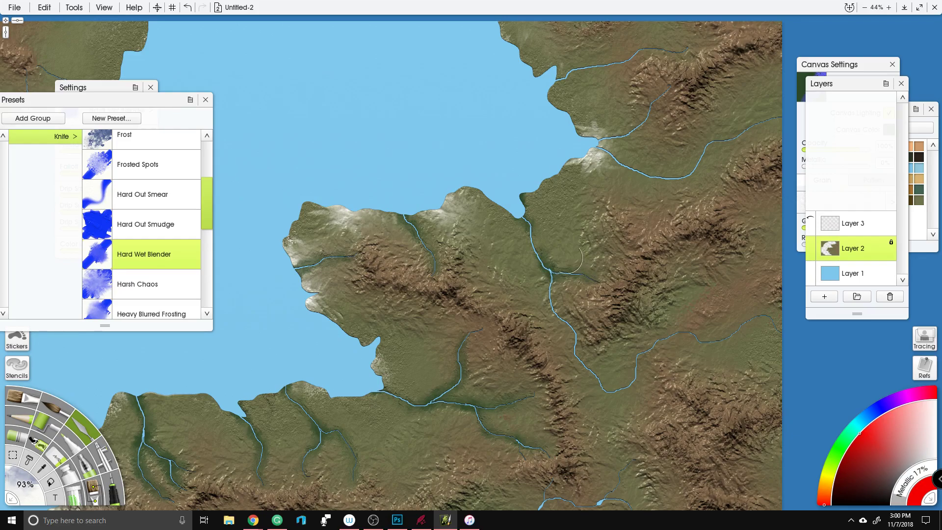
left_click_drag(549, 277, 569, 324)
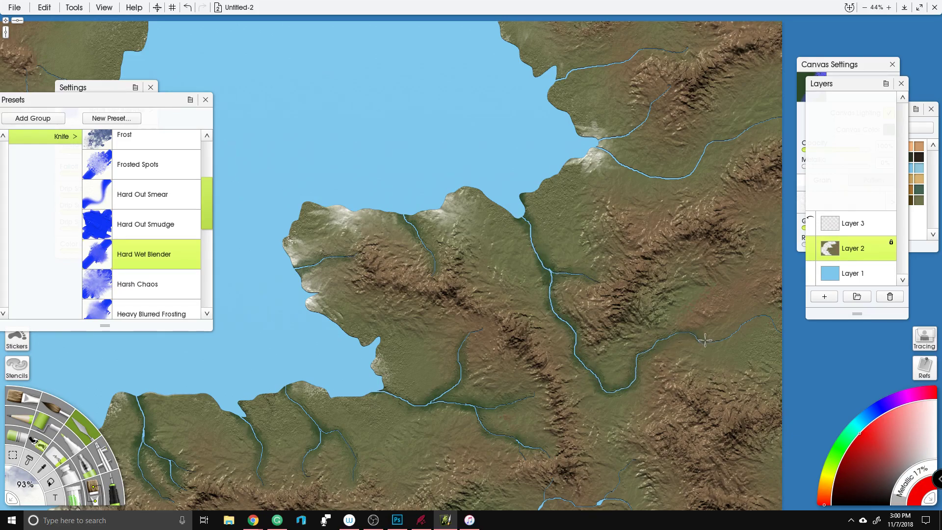
Step: Blend the land along the rivers that reach the sea on the northeastern coast
mouse_move(592, 142)
left_mouse_down()
mouse_move(629, 174)
mouse_move(691, 170)
left_mouse_up()
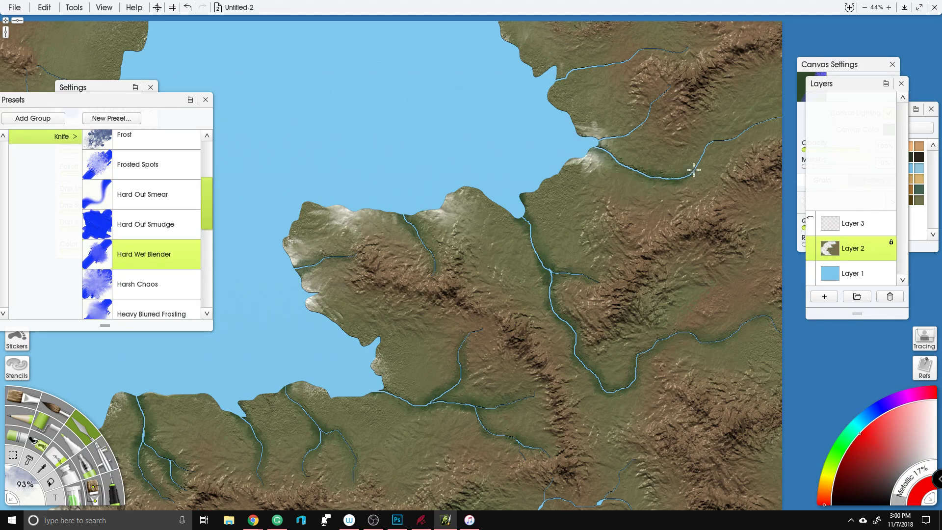
left_click_drag(599, 133, 661, 87)
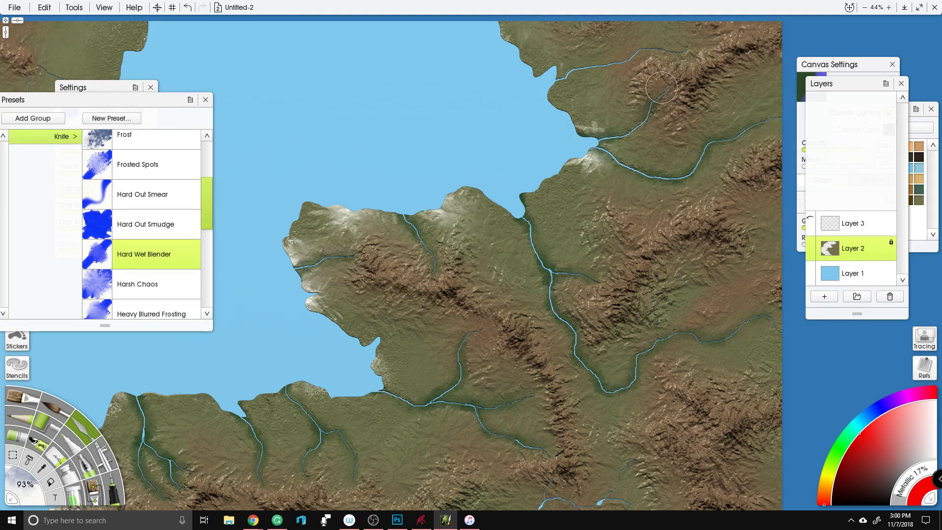
left_click_drag(547, 87, 610, 55)
Step: Blend the banks of the peninsula's southern mountain river and of the long central river with its tributaries
left_click_drag(546, 115, 372, 268)
mouse_move(423, 238)
left_mouse_down()
mouse_move(442, 224)
mouse_move(440, 203)
mouse_move(448, 215)
mouse_move(459, 190)
mouse_move(480, 186)
left_mouse_up()
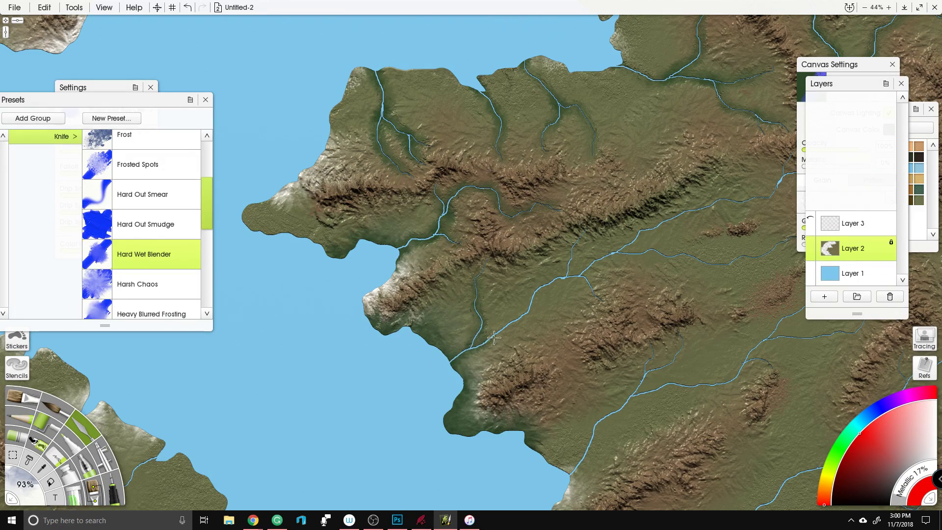
mouse_move(571, 247)
left_mouse_down()
mouse_move(570, 273)
mouse_move(614, 251)
left_mouse_up()
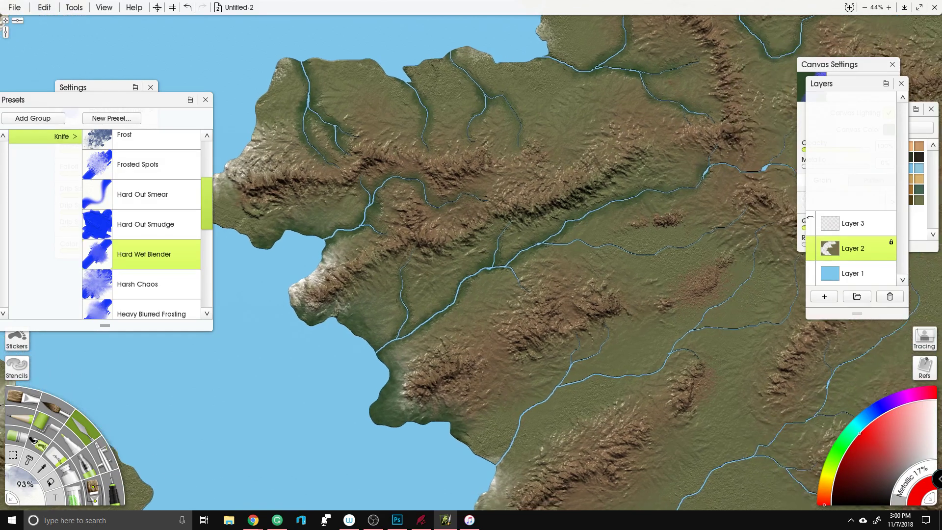
scroll(647, 163, "right", 5)
mouse_move(513, 245)
left_mouse_down()
mouse_move(504, 235)
mouse_move(498, 246)
left_mouse_up()
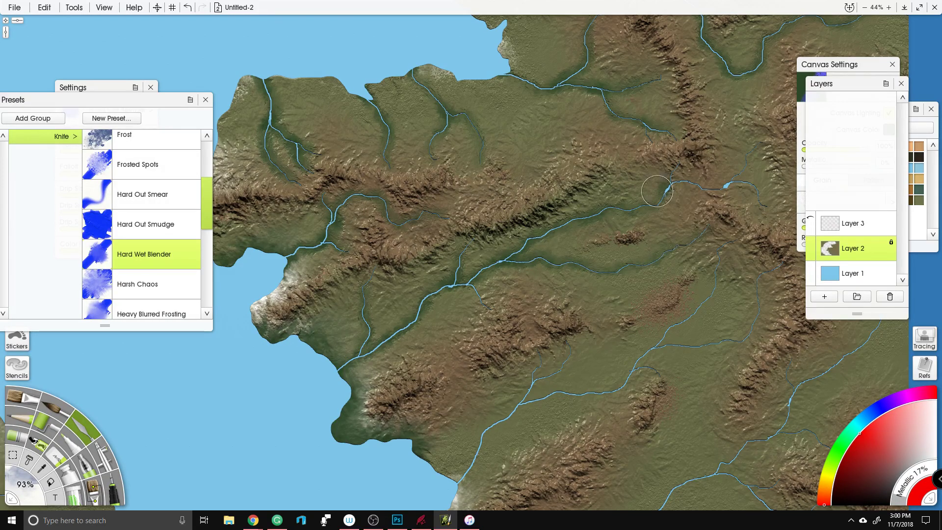
Step: Blend the land along the two southern rivers and their tributaries, up to the map's southeastern corner
scroll(454, 365, "down", 5)
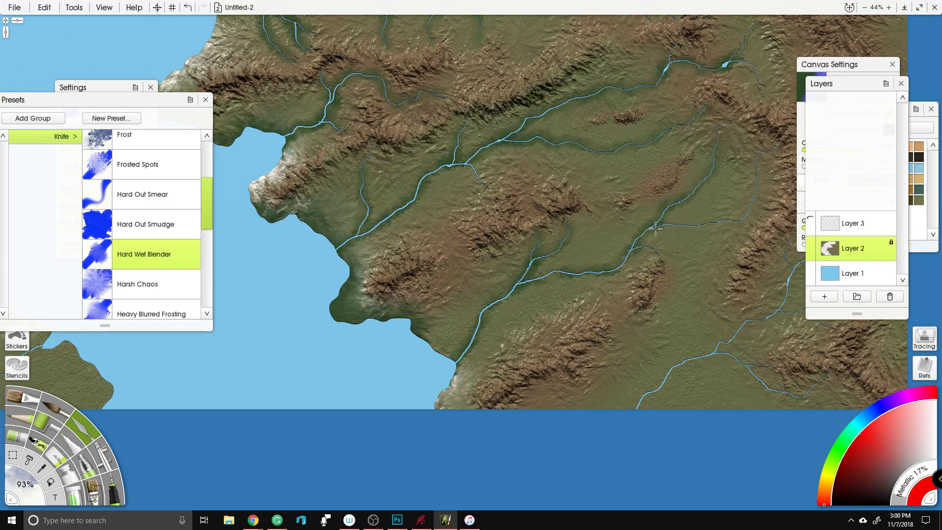
scroll(530, 269, "down", 3)
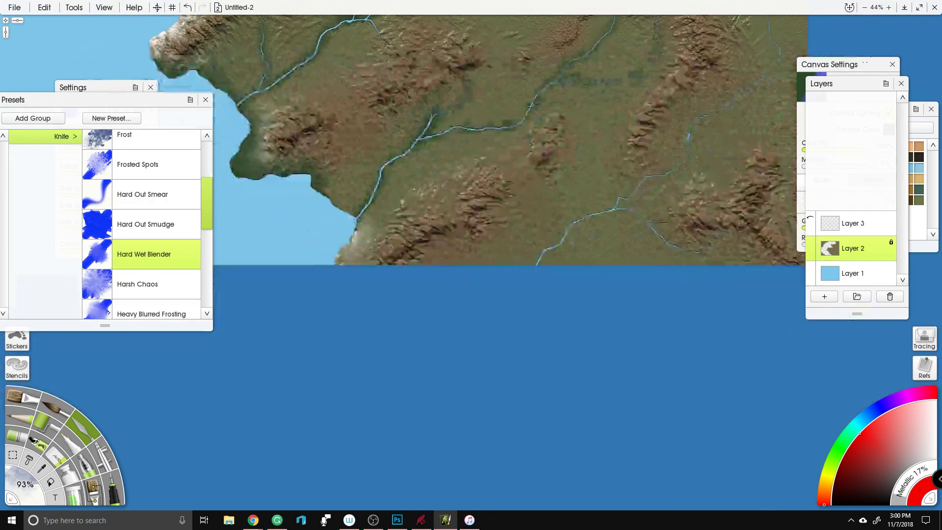
mouse_move(530, 269)
left_mouse_down()
mouse_move(555, 241)
mouse_move(636, 192)
left_mouse_up()
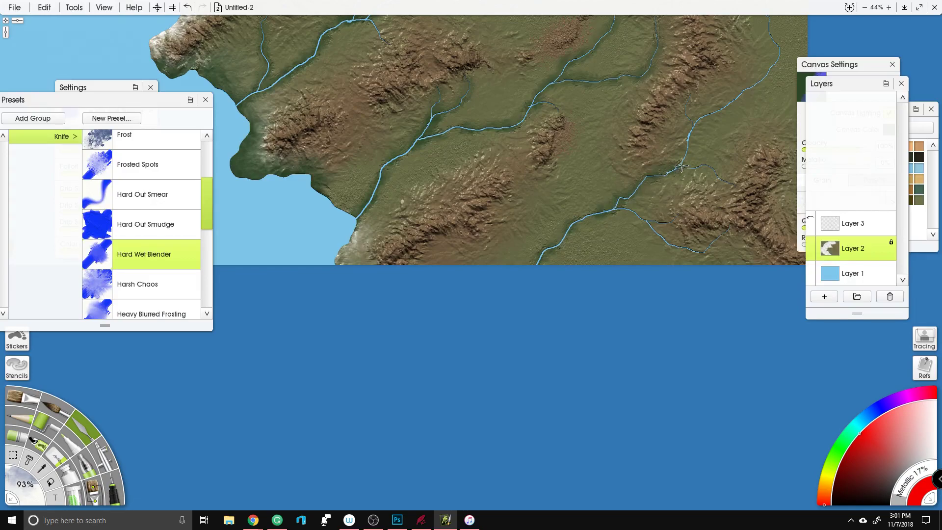
scroll(638, 150, "up", 3)
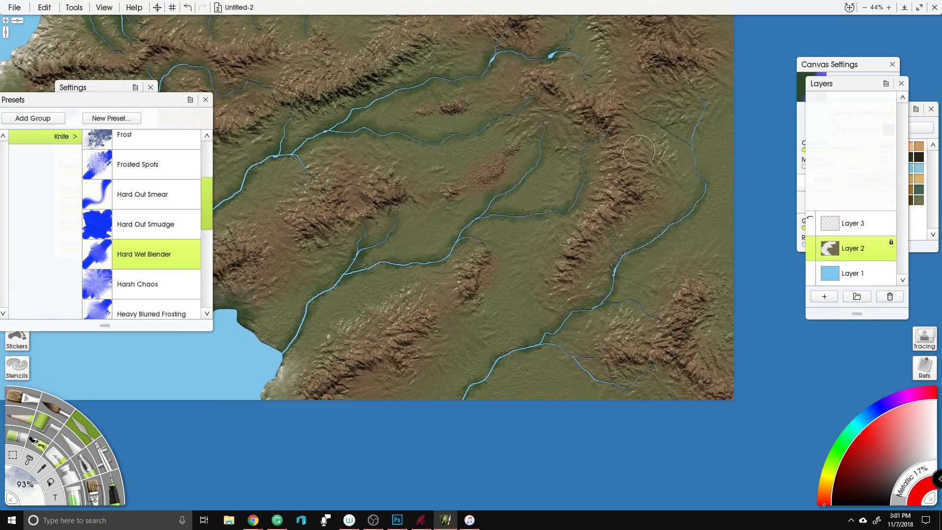
left_click_drag(695, 134, 643, 119)
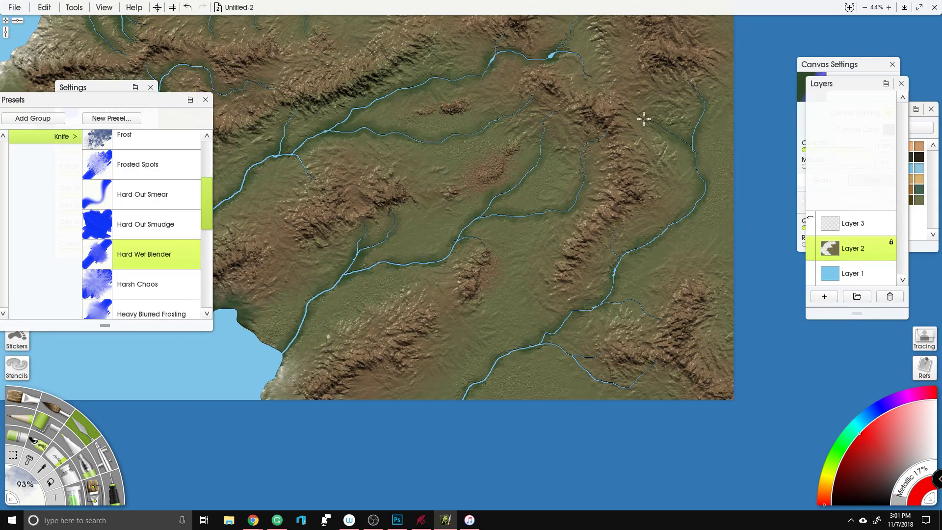
mouse_move(574, 309)
left_mouse_down()
mouse_move(626, 300)
mouse_move(646, 311)
left_mouse_up()
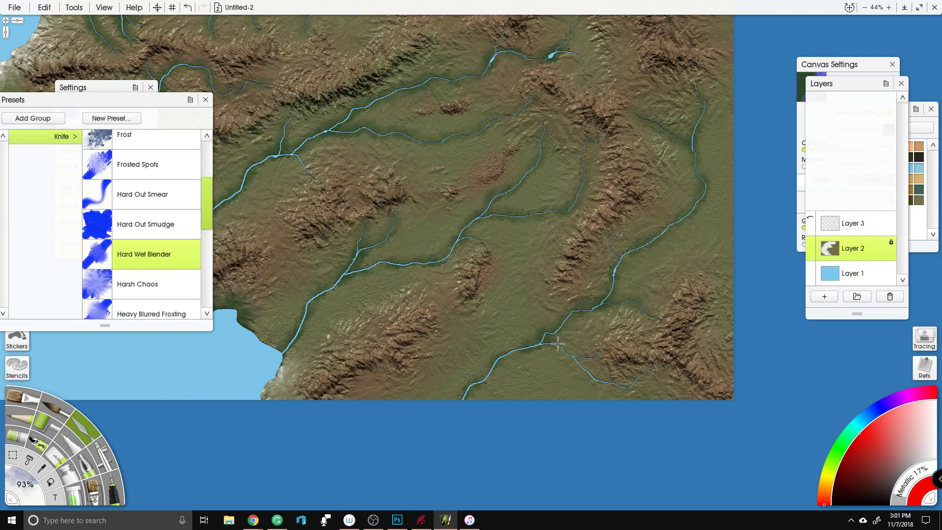
Step: Blend the banks of all the rivers on the northwestern landmass, from the long inland one to the short coastal ones
scroll(598, 378, "up", 6)
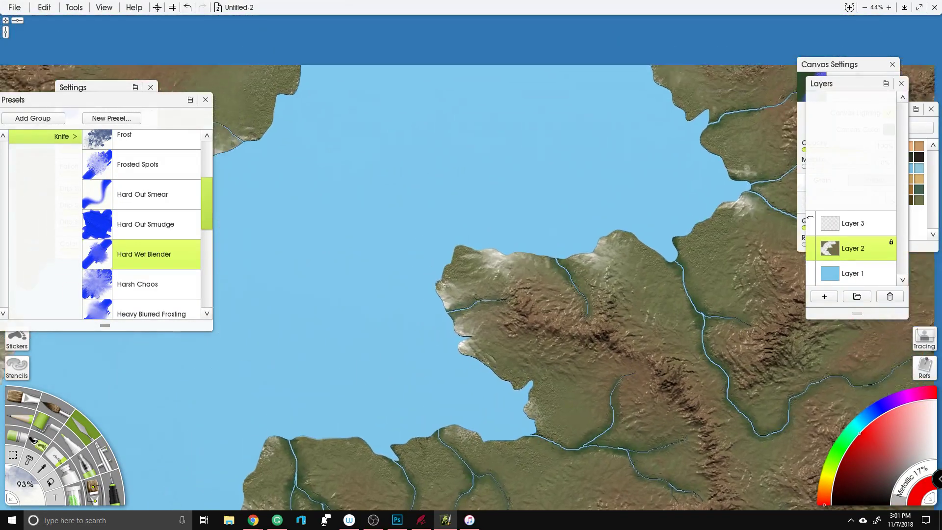
left_click_drag(460, 247, 303, 359)
left_click_drag(233, 352, 402, 309)
left_click_drag(469, 291, 389, 237)
left_click_drag(361, 189, 365, 147)
left_click_drag(538, 252, 505, 201)
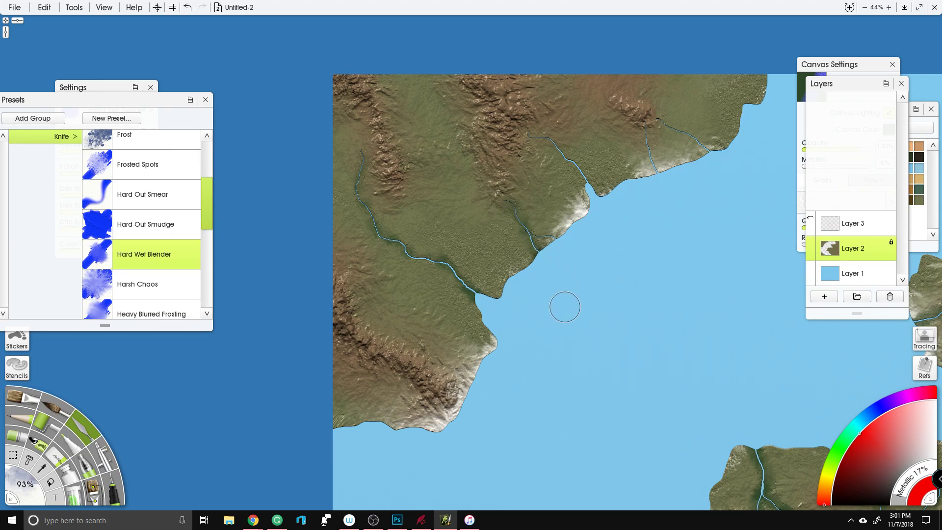
mouse_move(586, 252)
left_mouse_down()
mouse_move(535, 263)
mouse_move(538, 272)
mouse_move(570, 265)
mouse_move(587, 236)
left_mouse_up()
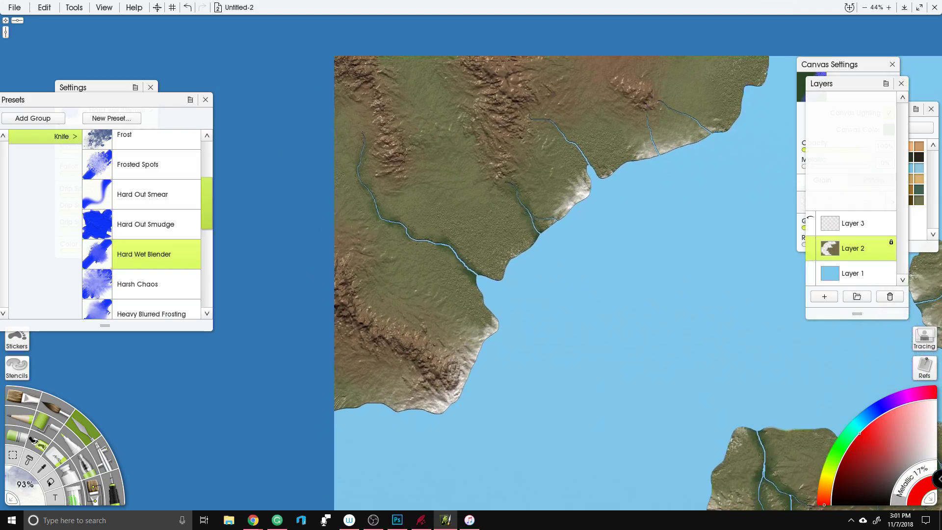
mouse_move(604, 198)
left_mouse_down()
mouse_move(575, 144)
mouse_move(537, 121)
left_mouse_up()
left_click_drag(658, 172, 650, 120)
left_click_drag(718, 136, 672, 105)
Step: Blend the land along the rivers on the southwestern landmass
left_click_drag(533, 407, 529, 86)
left_click_drag(459, 325, 586, 129)
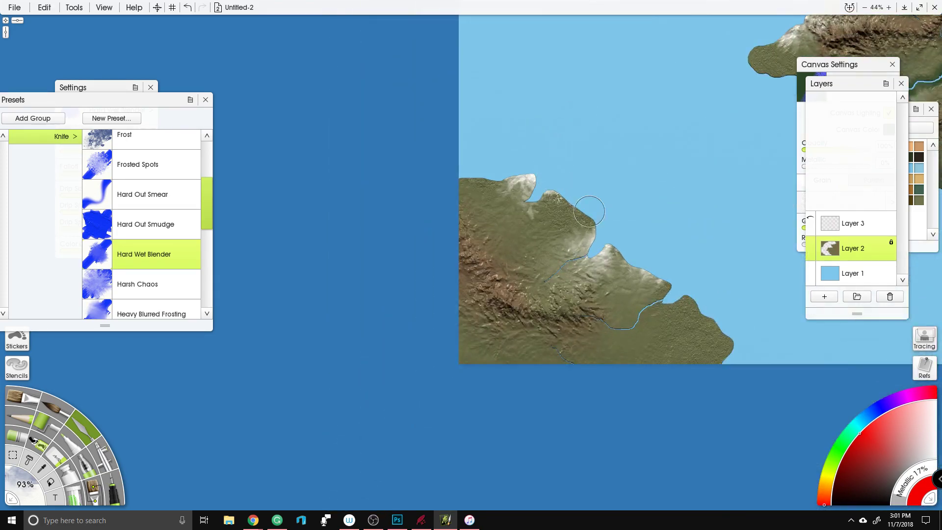
left_click_drag(581, 255, 540, 285)
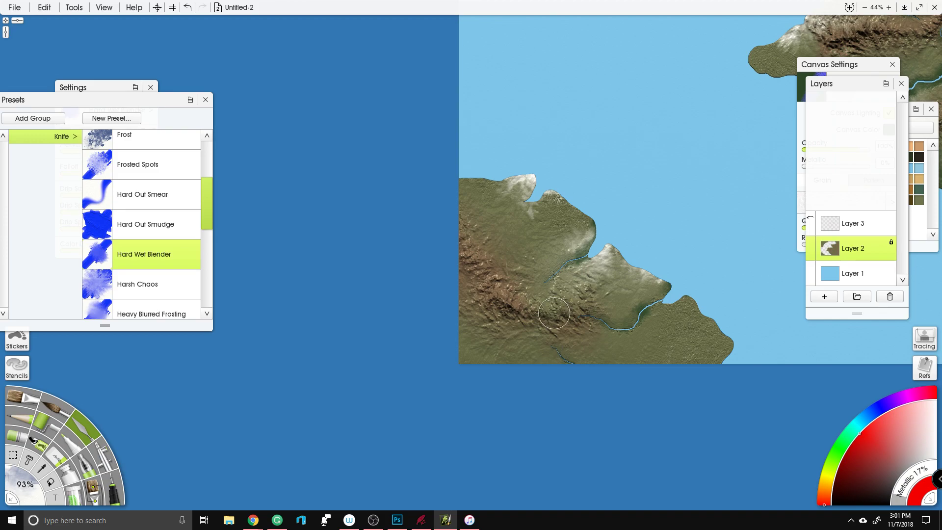
scroll(500, 341, "down", 5)
left_click_drag(426, 276, 482, 261)
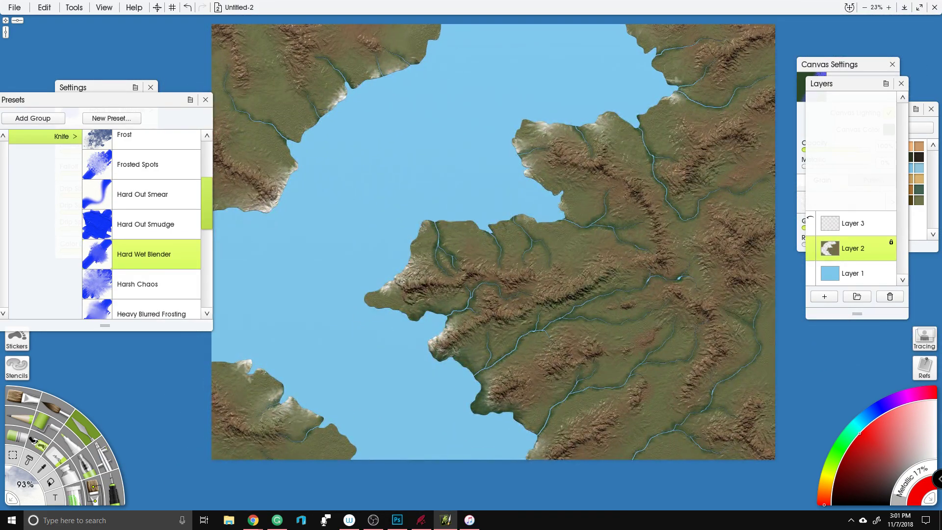
Step: Choose the palette knife's Harsh Chaos preset and set the tool size to 300%
scroll(515, 230, "up", 8)
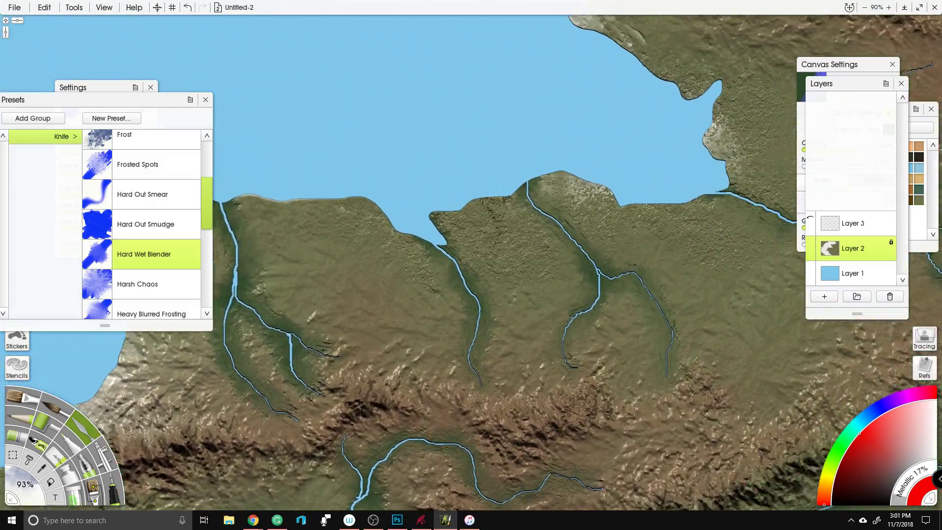
left_click_drag(449, 277, 380, 322)
scroll(149, 279, "down", 2)
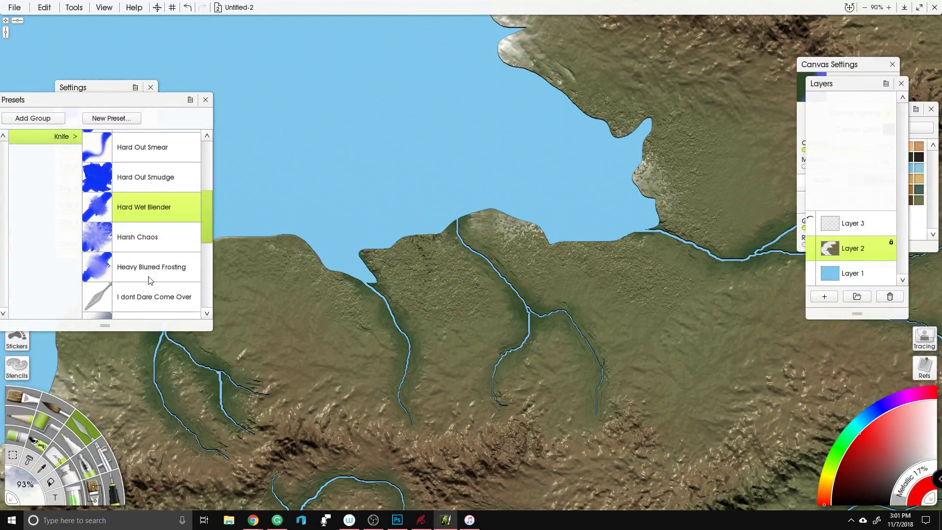
left_click(137, 238)
left_click(20, 483)
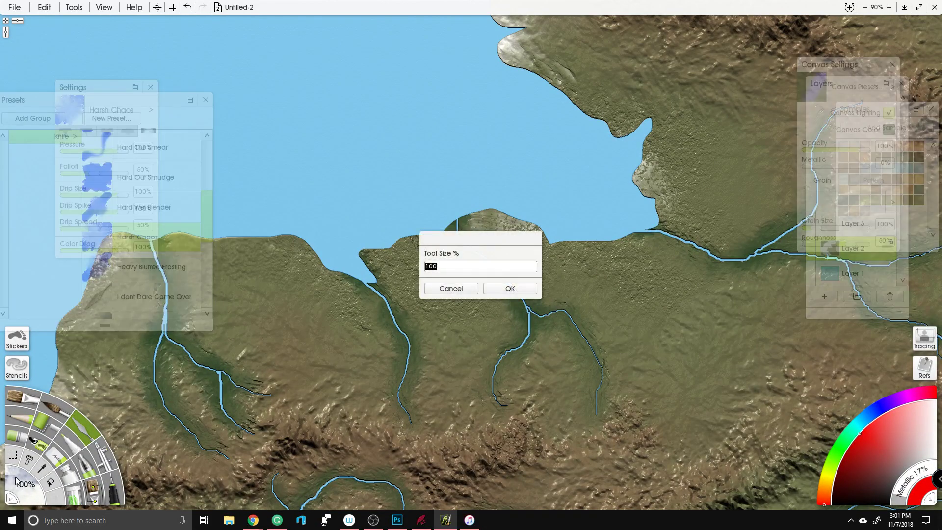
key("Return")
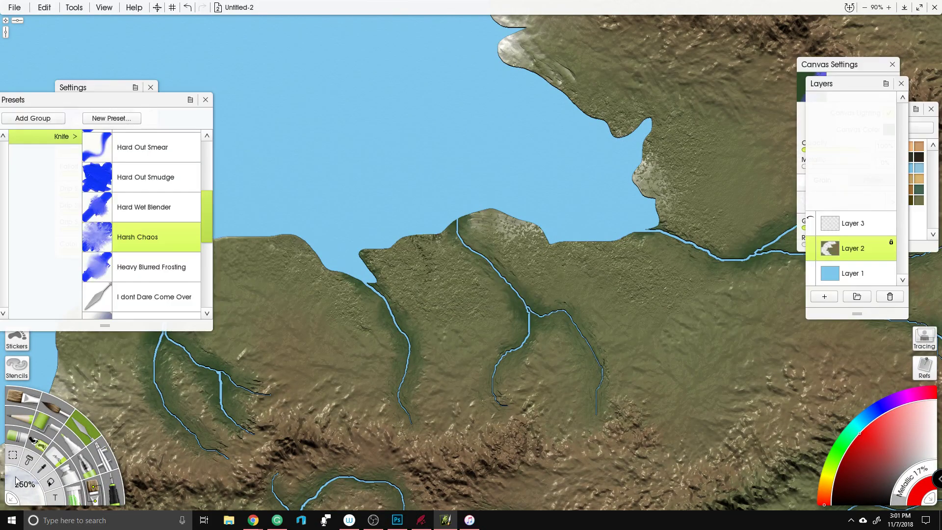
left_click(20, 483)
type("300")
key("Return")
Step: Blend the coastal land around the bay, from the peninsula's north coast to the western shore of the northern headland
scroll(591, 296, "down", 3)
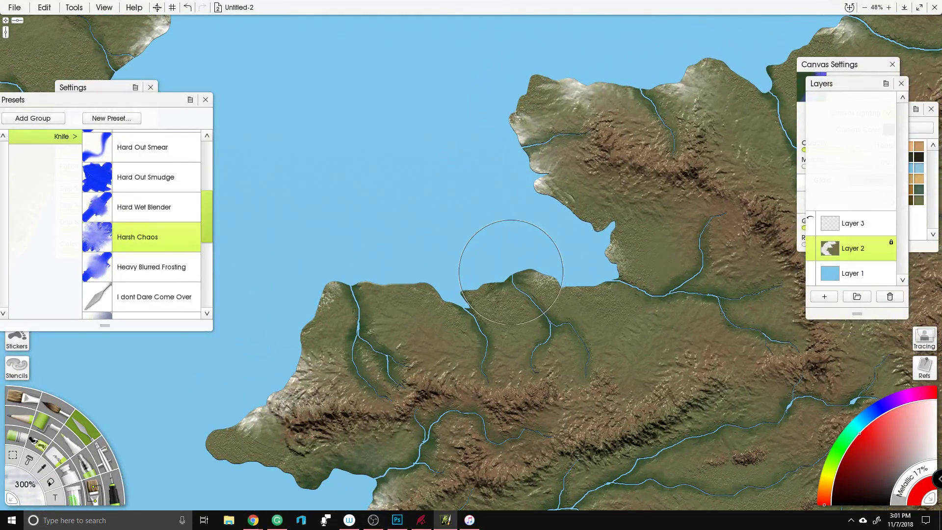
mouse_move(580, 277)
left_mouse_down()
mouse_move(602, 273)
mouse_move(607, 216)
mouse_move(587, 228)
mouse_move(544, 206)
mouse_move(495, 123)
mouse_move(516, 78)
mouse_move(548, 69)
mouse_move(578, 88)
mouse_move(640, 92)
left_mouse_up()
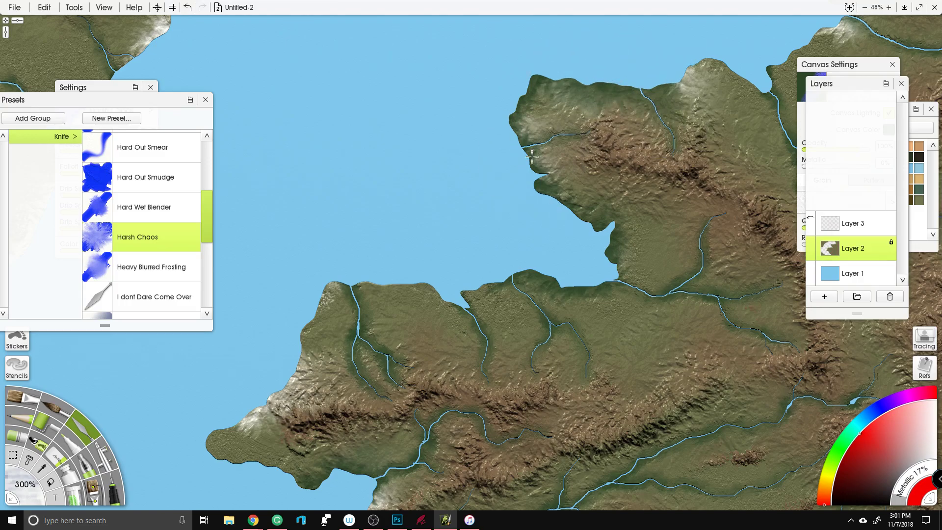
mouse_move(600, 277)
left_mouse_down()
mouse_move(586, 301)
mouse_move(621, 277)
left_mouse_up()
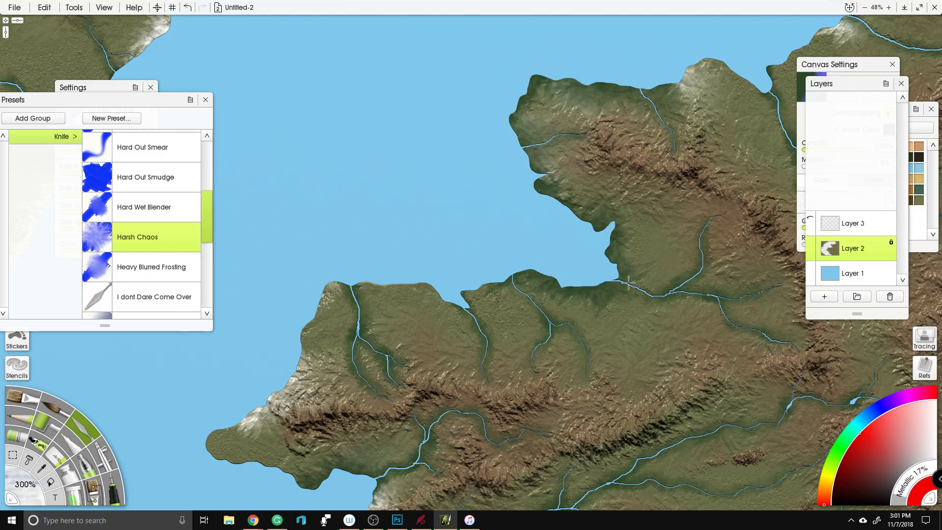
mouse_move(685, 242)
left_mouse_down()
mouse_move(526, 291)
mouse_move(458, 336)
left_mouse_up()
Step: Continue blending the shoreline with Harsh Chaos along the peninsula's north and northwest coast
mouse_move(449, 162)
left_mouse_down()
mouse_move(510, 171)
mouse_move(548, 198)
mouse_move(556, 230)
mouse_move(543, 164)
mouse_move(627, 116)
mouse_move(643, 117)
mouse_move(623, 98)
mouse_move(646, 106)
mouse_move(574, 168)
mouse_move(542, 177)
mouse_move(513, 164)
mouse_move(509, 130)
left_mouse_up()
scroll(462, 207, "down", 4)
left_click_drag(382, 363, 514, 232)
scroll(571, 259, "up", 4)
left_click_drag(428, 223, 430, 237)
left_click_drag(463, 192, 490, 214)
mouse_move(324, 211)
left_mouse_down()
mouse_move(282, 250)
mouse_move(276, 278)
mouse_move(414, 215)
left_mouse_up()
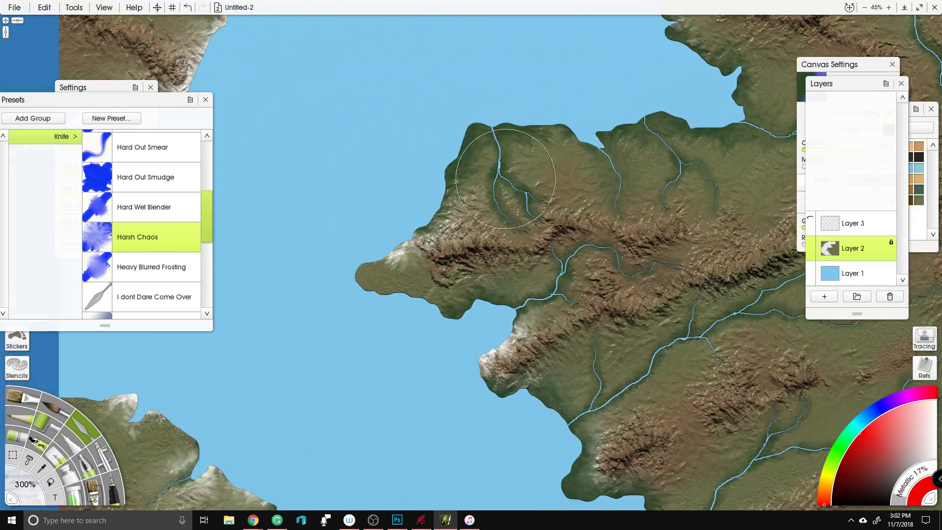
Step: Blend the peninsula's pale western tip and the land around its rivers with Harsh Chaos
mouse_move(453, 164)
left_mouse_down()
mouse_move(361, 252)
mouse_move(361, 216)
mouse_move(340, 269)
mouse_move(389, 304)
mouse_move(437, 314)
mouse_move(478, 294)
mouse_move(540, 295)
left_mouse_up()
mouse_move(594, 247)
left_mouse_down()
mouse_move(639, 270)
mouse_move(658, 260)
left_mouse_up()
left_click_drag(607, 356, 514, 310)
mouse_move(462, 422)
left_mouse_down()
mouse_move(520, 323)
mouse_move(549, 339)
mouse_move(618, 272)
mouse_move(681, 261)
mouse_move(618, 286)
mouse_move(692, 280)
mouse_move(614, 264)
mouse_move(696, 231)
mouse_move(606, 242)
left_mouse_up()
mouse_move(569, 202)
left_mouse_down()
mouse_move(579, 265)
mouse_move(583, 230)
mouse_move(601, 215)
mouse_move(689, 235)
mouse_move(626, 279)
mouse_move(620, 300)
mouse_move(673, 274)
mouse_move(589, 387)
mouse_move(538, 424)
mouse_move(555, 372)
mouse_move(477, 361)
left_mouse_up()
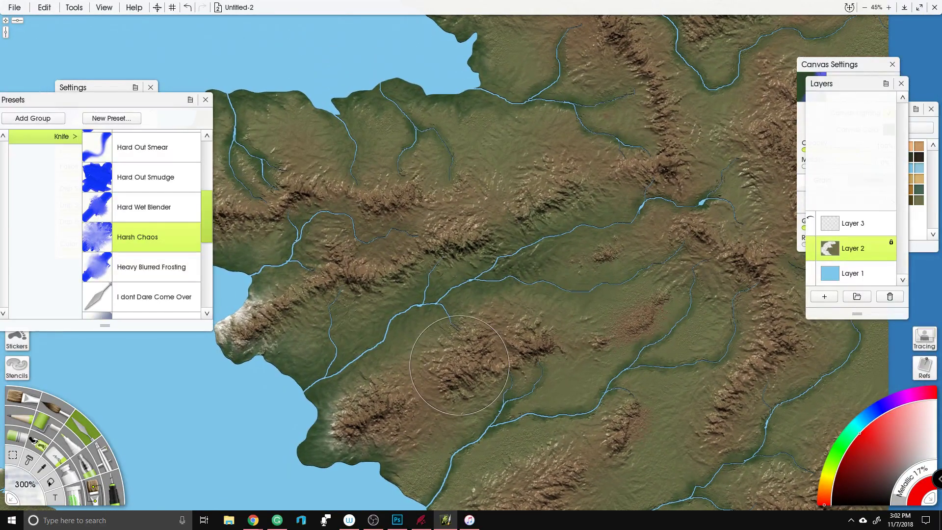
scroll(515, 265, "down", 2)
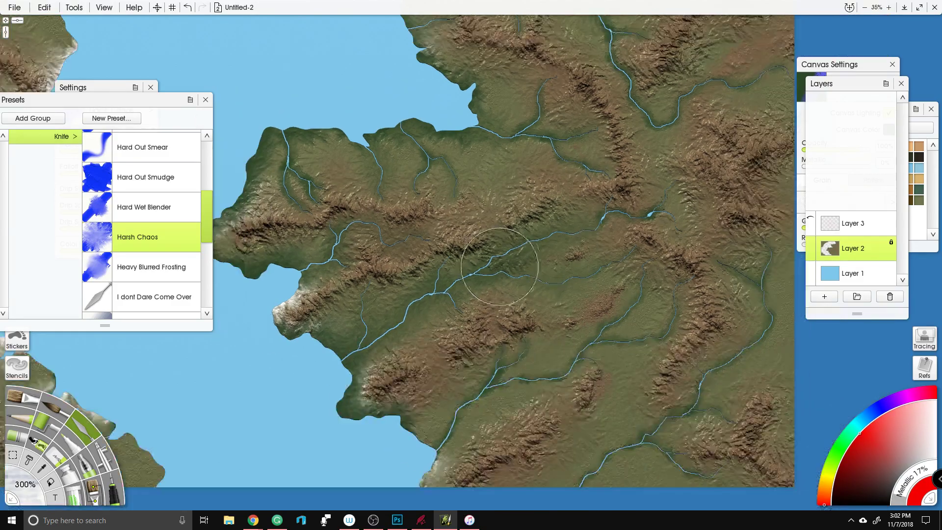
scroll(520, 316, "up", 3)
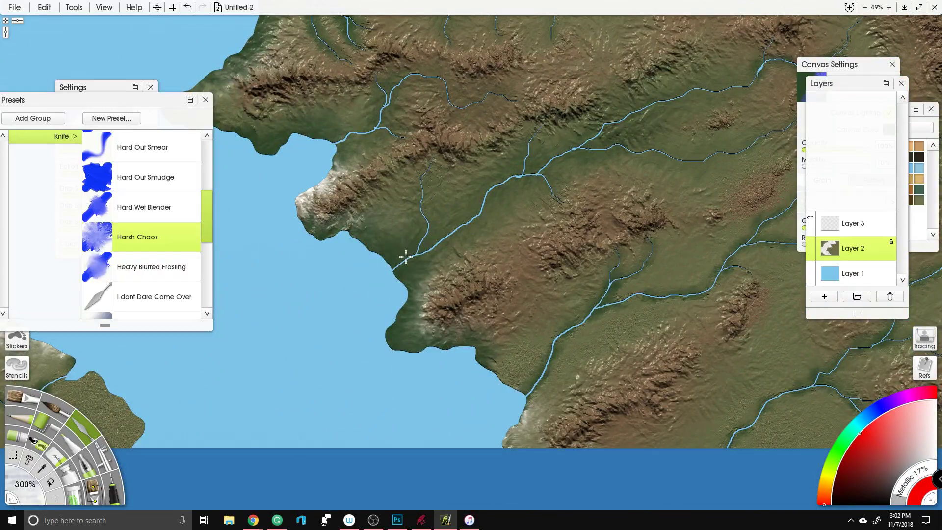
Step: Blend the main landmass's southwest coast, from the pale headland down to the map's southern edge
mouse_move(405, 256)
left_mouse_down()
mouse_move(378, 256)
mouse_move(347, 232)
mouse_move(295, 230)
mouse_move(291, 181)
mouse_move(321, 175)
mouse_move(323, 151)
left_mouse_up()
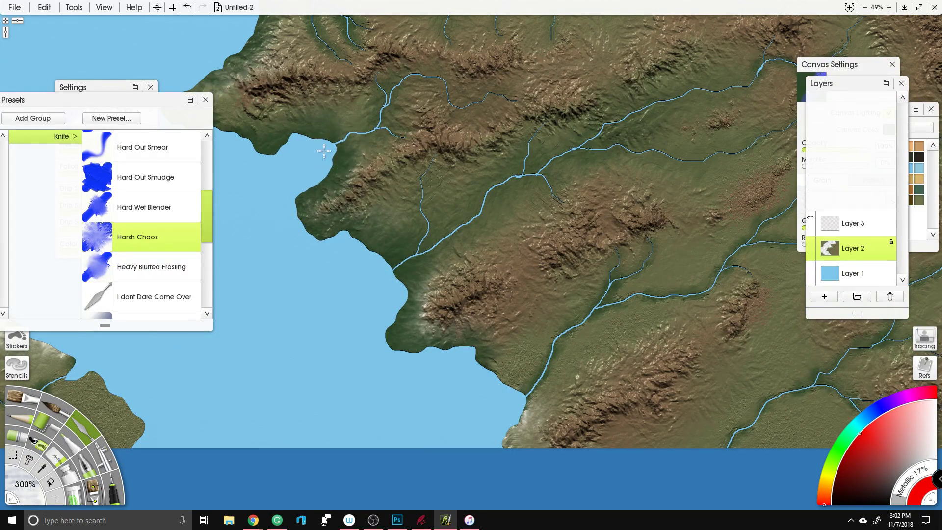
mouse_move(275, 116)
left_mouse_down()
mouse_move(235, 93)
mouse_move(255, 57)
mouse_move(229, 80)
mouse_move(242, 114)
mouse_move(299, 100)
left_mouse_up()
mouse_move(388, 283)
left_mouse_down()
mouse_move(417, 299)
mouse_move(427, 318)
mouse_move(471, 333)
mouse_move(535, 422)
mouse_move(564, 441)
mouse_move(543, 320)
mouse_move(603, 295)
mouse_move(646, 259)
mouse_move(696, 304)
mouse_move(780, 230)
mouse_move(487, 378)
mouse_move(590, 331)
mouse_move(570, 369)
mouse_move(550, 380)
mouse_move(638, 373)
mouse_move(687, 294)
mouse_move(496, 451)
mouse_move(588, 363)
mouse_move(653, 387)
mouse_move(628, 362)
mouse_move(652, 273)
mouse_move(706, 235)
mouse_move(750, 166)
mouse_move(677, 108)
mouse_move(736, 112)
mouse_move(601, 509)
left_mouse_up()
mouse_move(640, 237)
left_mouse_down()
mouse_move(471, 313)
mouse_move(417, 275)
mouse_move(387, 206)
mouse_move(448, 185)
mouse_move(490, 314)
left_mouse_up()
scroll(491, 314, "down", 3)
scroll(528, 211, "up", 1)
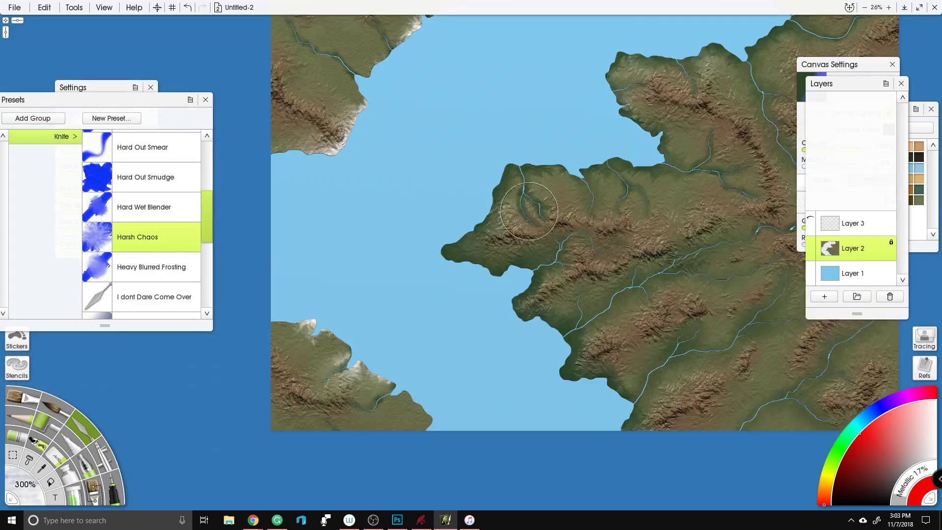
Step: Blend the northwestern landmass's pale shoreline and riverbanks into the green land
left_click_drag(529, 211, 408, 196)
scroll(393, 211, "up", 1)
left_click_drag(382, 228, 462, 311)
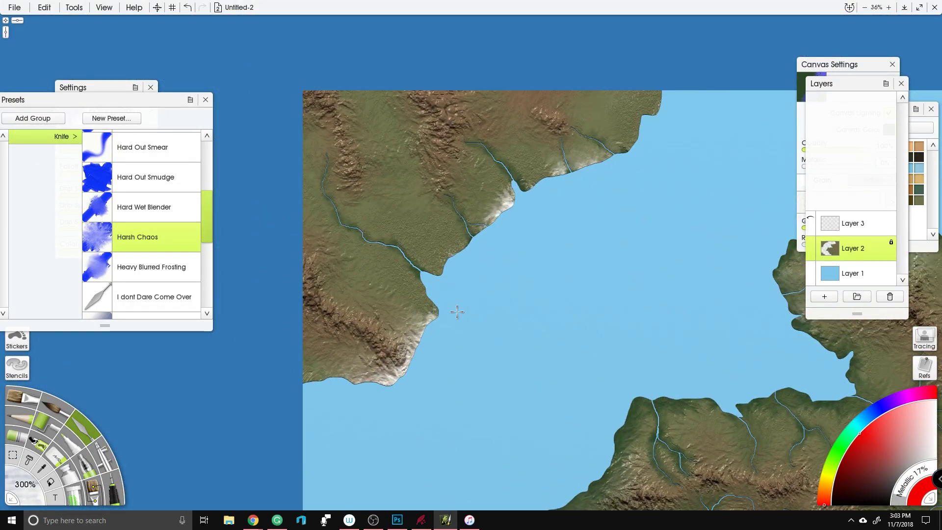
mouse_move(421, 307)
left_mouse_down()
mouse_move(407, 343)
mouse_move(373, 373)
mouse_move(314, 372)
left_mouse_up()
mouse_move(422, 324)
left_mouse_down()
mouse_move(395, 346)
mouse_move(419, 315)
left_mouse_up()
mouse_move(502, 227)
left_mouse_down()
mouse_move(502, 166)
mouse_move(484, 217)
mouse_move(534, 227)
mouse_move(573, 169)
mouse_move(626, 162)
mouse_move(634, 115)
mouse_move(654, 103)
mouse_move(505, 165)
mouse_move(477, 143)
mouse_move(565, 166)
mouse_move(592, 157)
mouse_move(481, 208)
mouse_move(459, 243)
mouse_move(463, 255)
mouse_move(376, 244)
left_mouse_up()
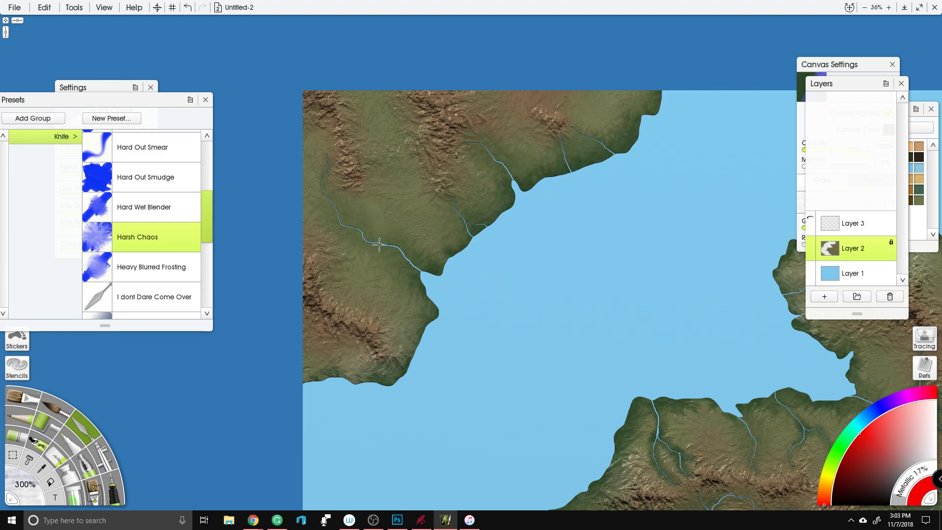
left_click_drag(417, 295, 401, 362)
Step: Blend the southwestern landmass's pale coast into the green land and touch up the blending
scroll(501, 287, "down", 6)
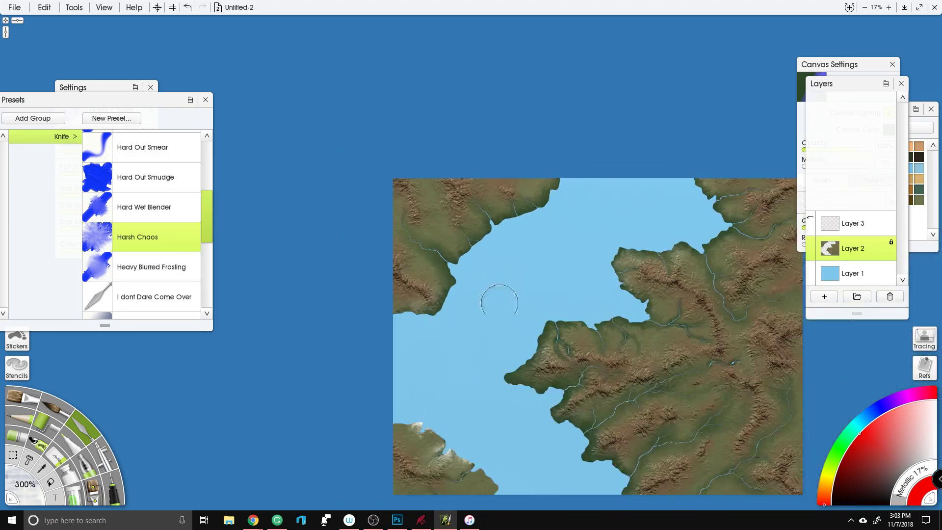
left_click_drag(500, 288, 536, 201)
scroll(466, 388, "up", 5)
mouse_move(427, 322)
left_mouse_down()
mouse_move(483, 354)
mouse_move(500, 375)
mouse_move(496, 392)
mouse_move(535, 398)
mouse_move(510, 372)
mouse_move(498, 400)
mouse_move(584, 441)
mouse_move(608, 469)
mouse_move(601, 474)
left_mouse_up()
scroll(549, 279, "down", 3)
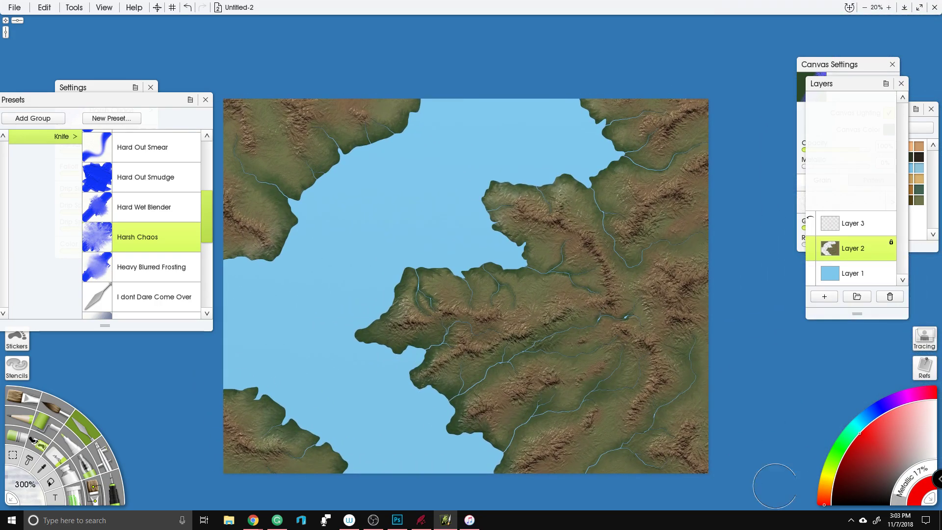
scroll(479, 242, "up", 3)
left_click_drag(591, 343, 577, 307)
mouse_move(570, 256)
left_mouse_down()
mouse_move(663, 327)
mouse_move(599, 239)
mouse_move(578, 253)
left_mouse_up()
scroll(663, 327, "down", 3)
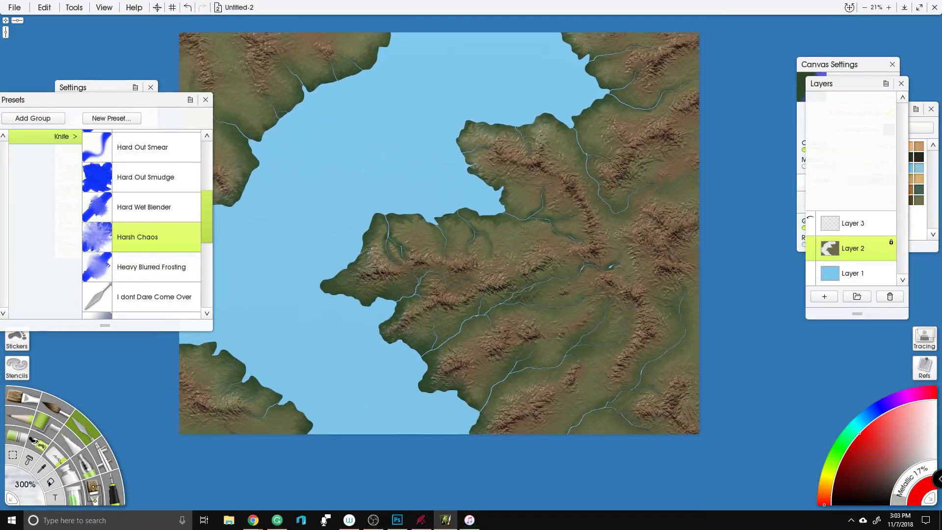
Step: Move the Layers panel aside, switch to the eraser and unlock Layer 2's transparency
left_click_drag(856, 82, 818, 101)
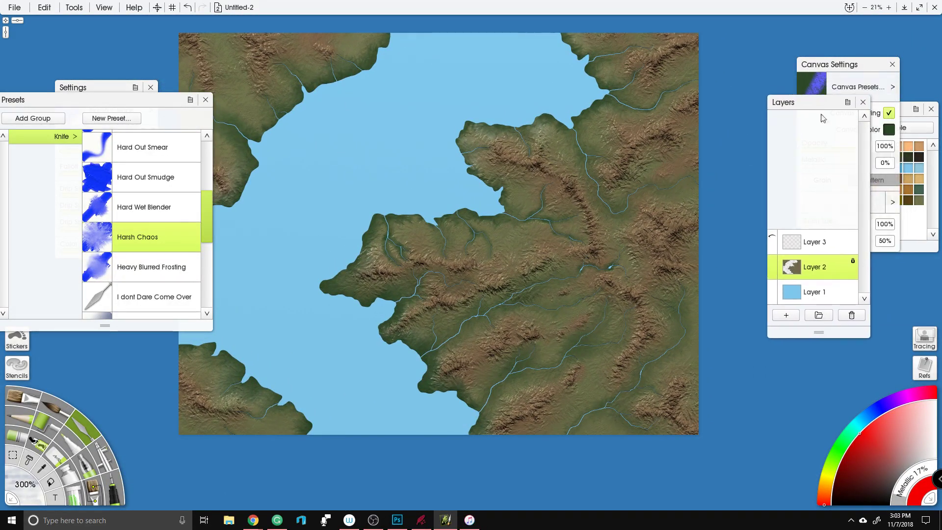
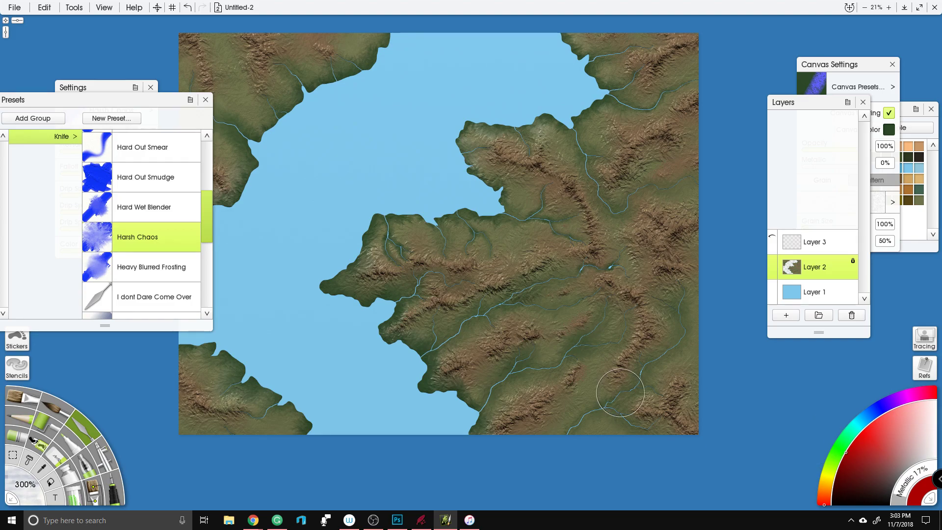
key("e")
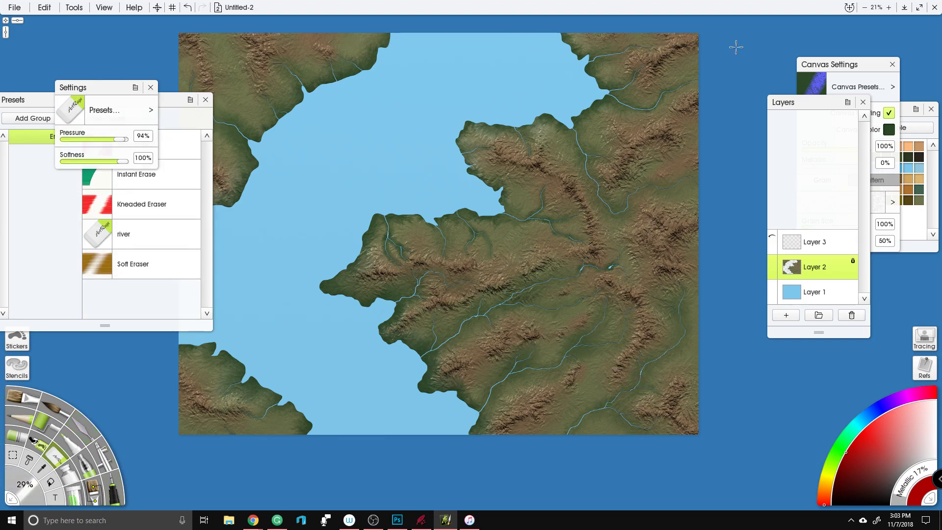
left_click(853, 261)
left_click(871, 275)
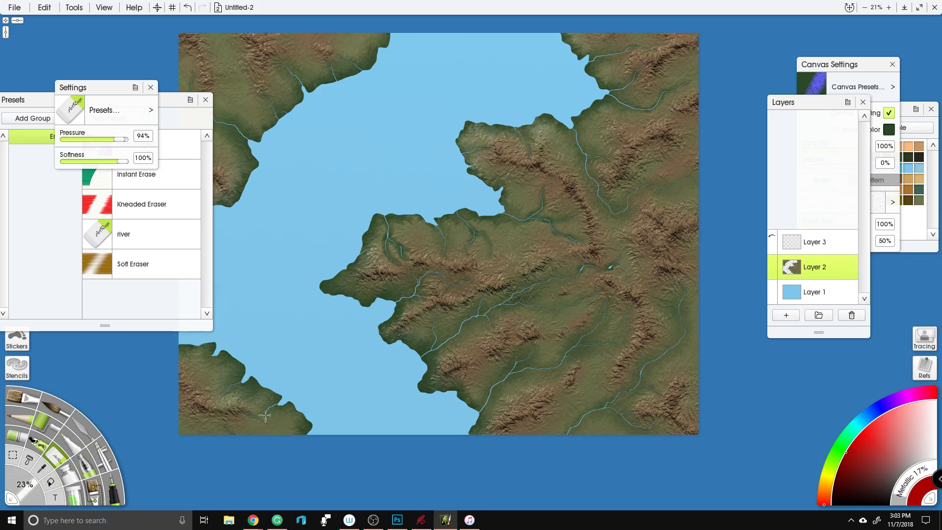
Step: Set the eraser size to 55% and softness to 32%, and erase a small lake at the central river's junction
scroll(464, 347, "up", 8)
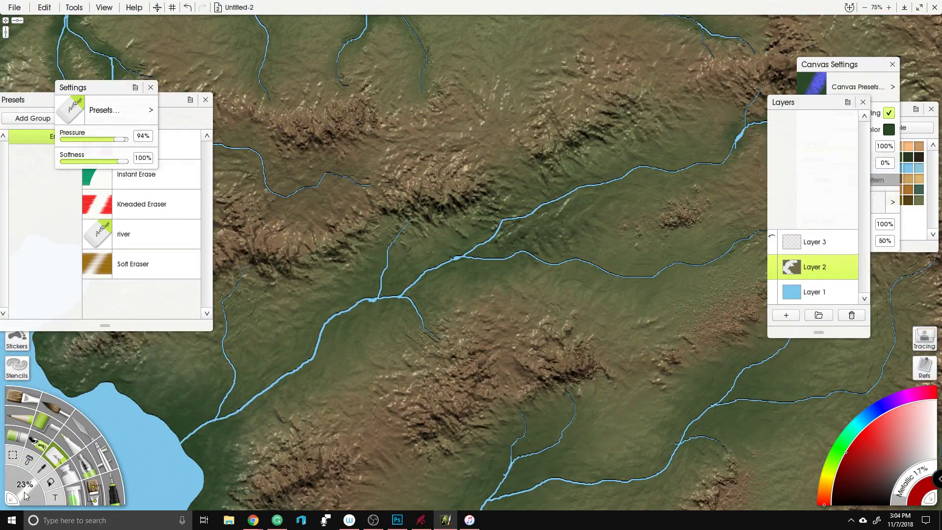
scroll(565, 227, "up", 3)
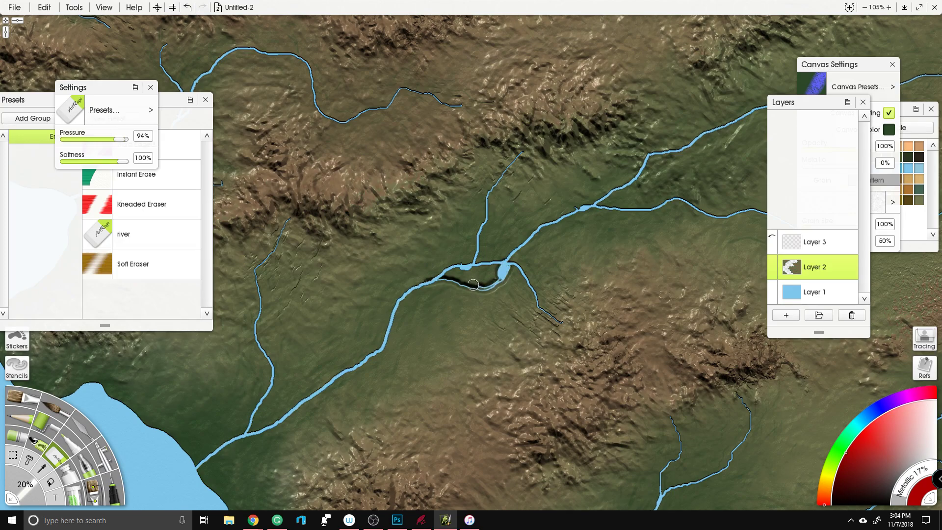
left_click_drag(31, 478, 50, 501)
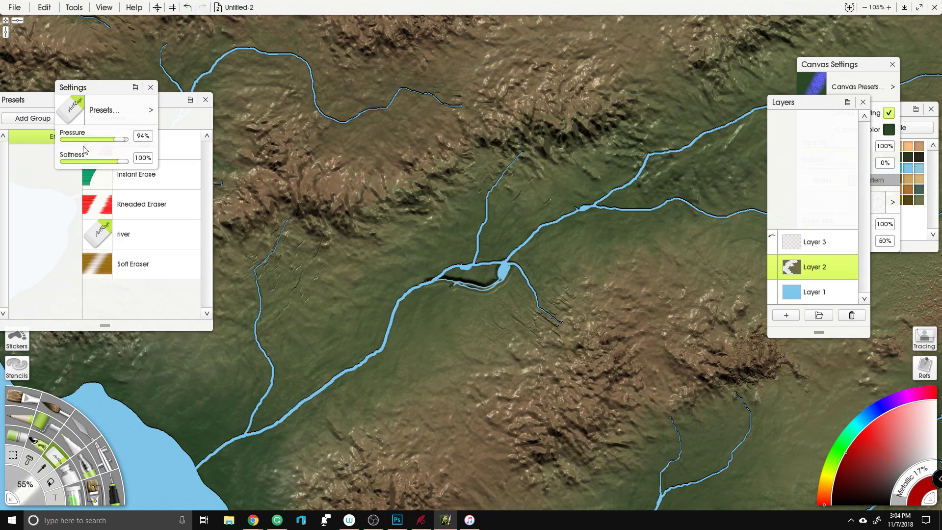
left_click_drag(121, 164, 81, 180)
mouse_move(461, 274)
left_mouse_down()
mouse_move(439, 277)
mouse_move(496, 270)
mouse_move(485, 277)
mouse_move(495, 268)
mouse_move(451, 272)
mouse_move(451, 282)
mouse_move(480, 285)
mouse_move(544, 226)
mouse_move(592, 207)
mouse_move(534, 232)
mouse_move(513, 265)
mouse_move(533, 301)
mouse_move(519, 281)
mouse_move(487, 269)
mouse_move(517, 274)
mouse_move(515, 251)
left_mouse_up()
Step: Erase a long forked lake along the branching river in the southeast, between the mountain ranges
scroll(515, 251, "up", 1)
left_click_drag(613, 255, 294, 147)
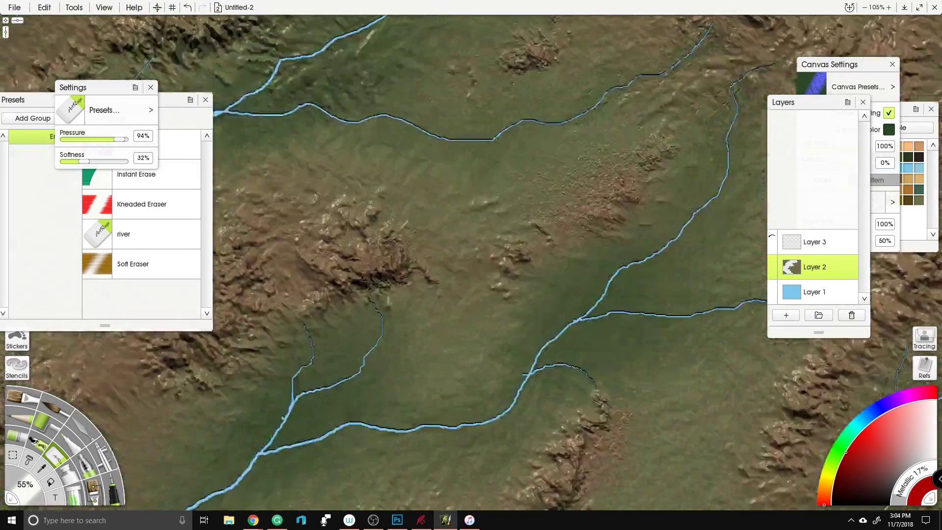
left_click_drag(439, 337, 384, 205)
mouse_move(448, 268)
left_mouse_down()
mouse_move(473, 222)
mouse_move(510, 193)
mouse_move(505, 217)
mouse_move(456, 244)
mouse_move(495, 205)
mouse_move(499, 229)
mouse_move(527, 246)
mouse_move(509, 228)
mouse_move(515, 213)
mouse_move(577, 175)
mouse_move(554, 172)
mouse_move(527, 185)
mouse_move(547, 195)
mouse_move(521, 179)
mouse_move(567, 129)
mouse_move(630, 85)
mouse_move(556, 155)
mouse_move(557, 171)
mouse_move(636, 184)
mouse_move(715, 172)
mouse_move(716, 155)
mouse_move(578, 176)
mouse_move(567, 156)
mouse_move(582, 171)
mouse_move(638, 179)
mouse_move(704, 161)
mouse_move(599, 169)
mouse_move(544, 187)
left_mouse_up()
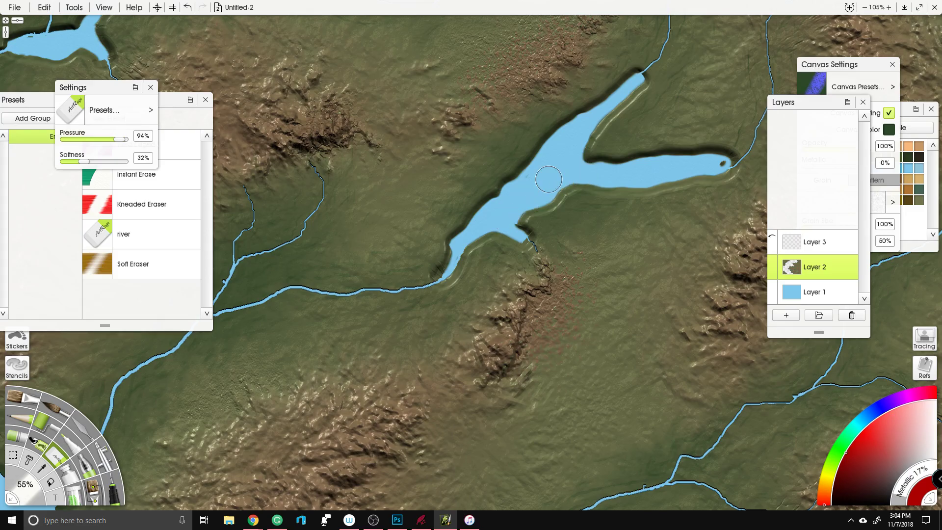
Step: Erase the outline of a large lake around the southeastern river fork and open its southwestern corner
scroll(544, 187, "down", 10)
scroll(543, 187, "up", 8)
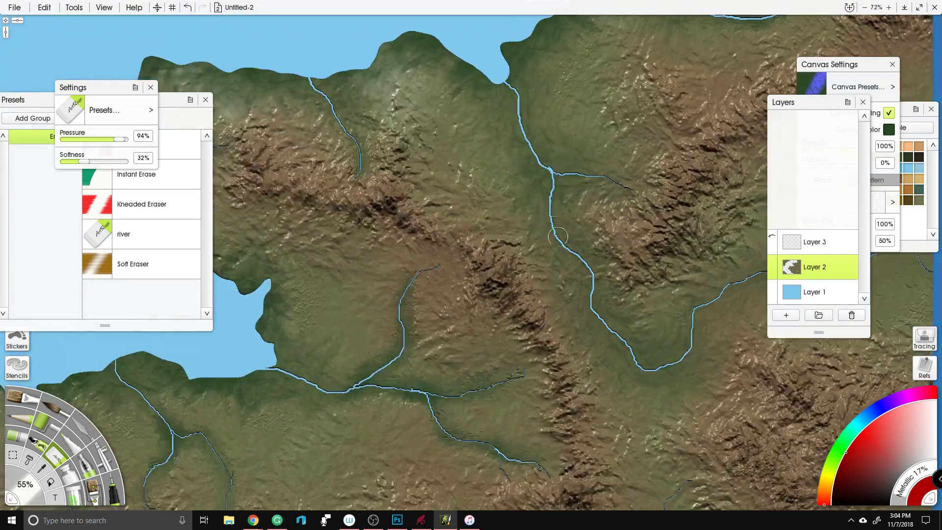
scroll(543, 188, "down", 5)
scroll(471, 255, "up", 3)
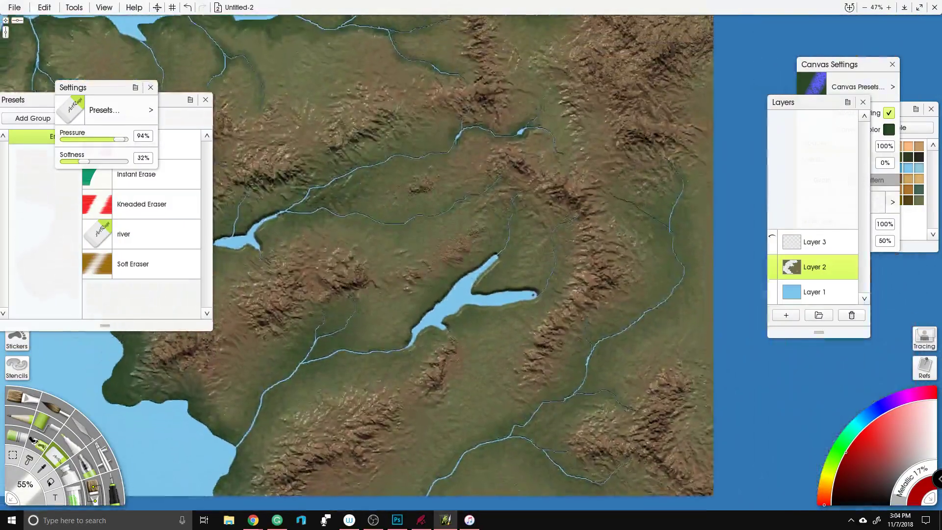
left_click_drag(461, 396, 473, 288)
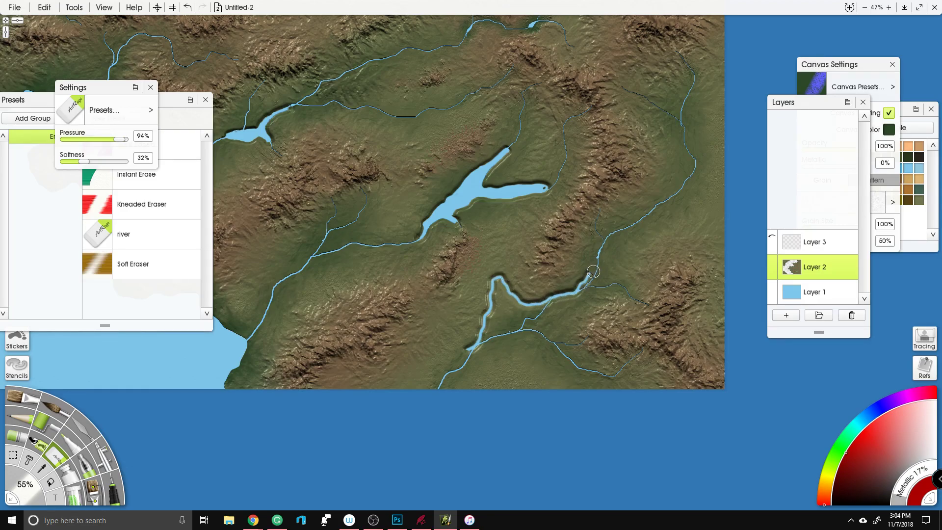
left_click_drag(608, 287, 562, 315)
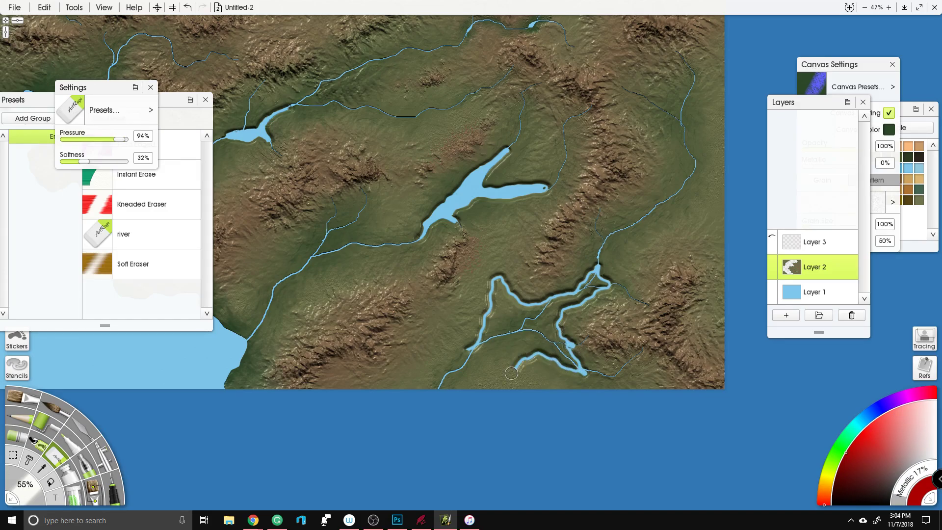
mouse_move(470, 356)
left_mouse_down()
mouse_move(489, 347)
mouse_move(487, 369)
left_mouse_up()
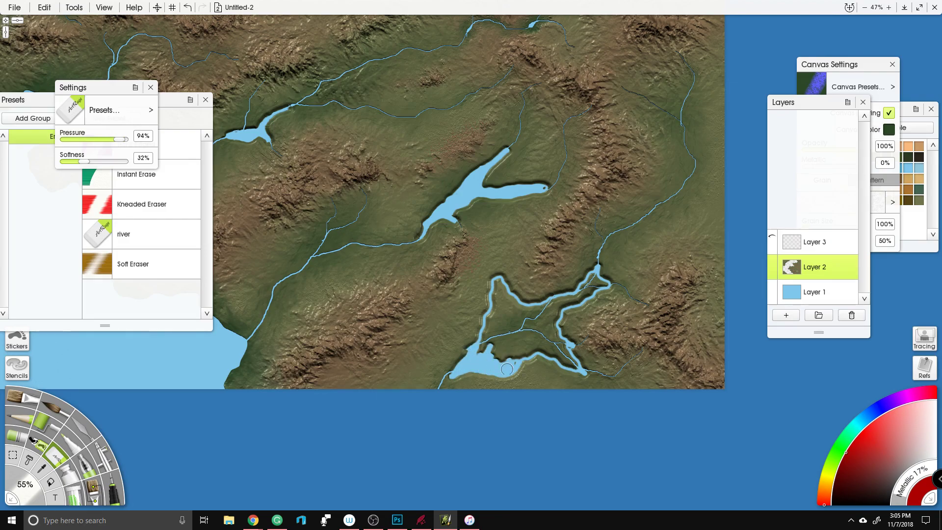
Step: Erase the land inside the large southeastern lake's outline and extend its arms along the adjoining rivers
left_click_drag(468, 333, 477, 252)
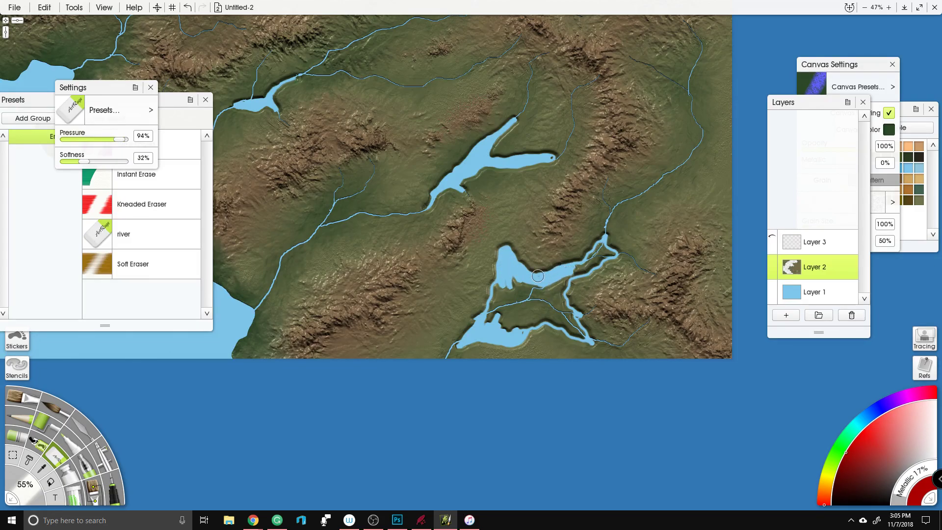
left_click_drag(567, 278, 588, 271)
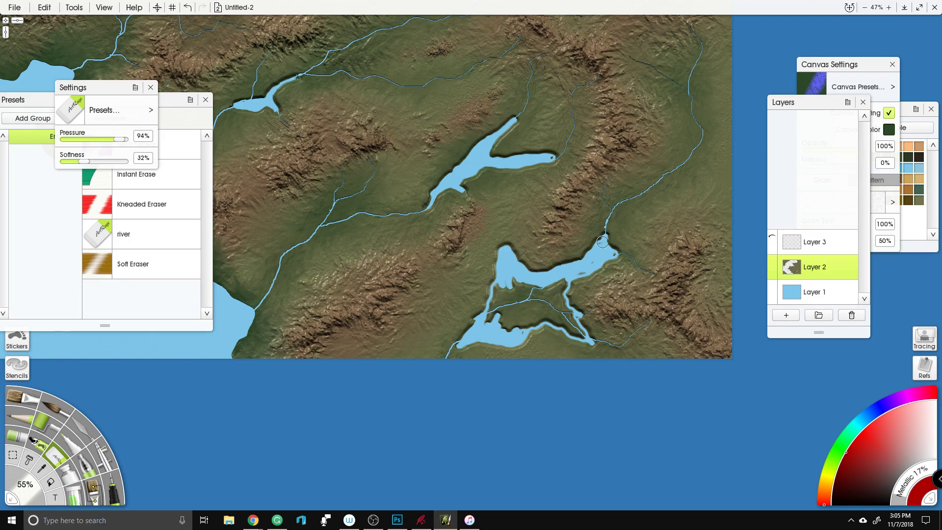
left_click_drag(607, 219, 619, 207)
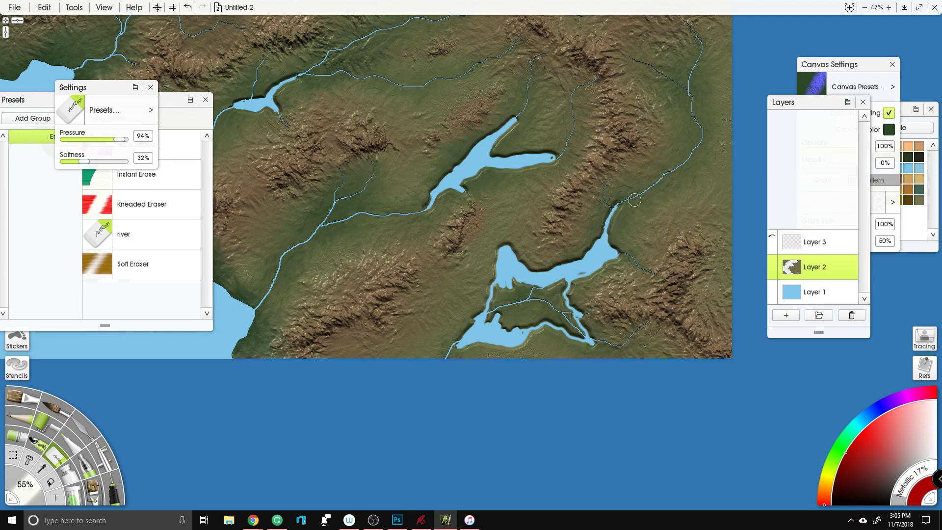
mouse_move(615, 253)
left_mouse_down()
mouse_move(540, 294)
mouse_move(495, 294)
left_mouse_up()
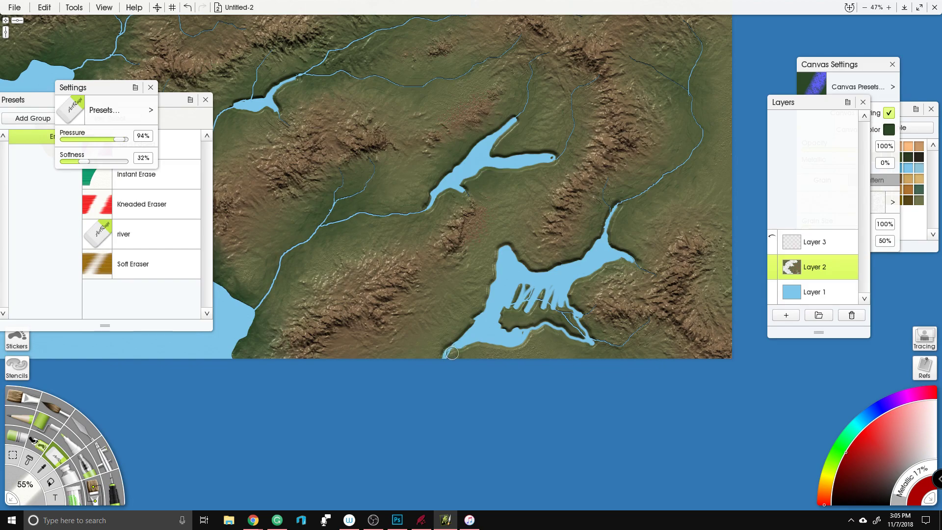
mouse_move(481, 325)
left_mouse_down()
mouse_move(508, 309)
mouse_move(514, 322)
mouse_move(542, 299)
mouse_move(535, 285)
left_mouse_up()
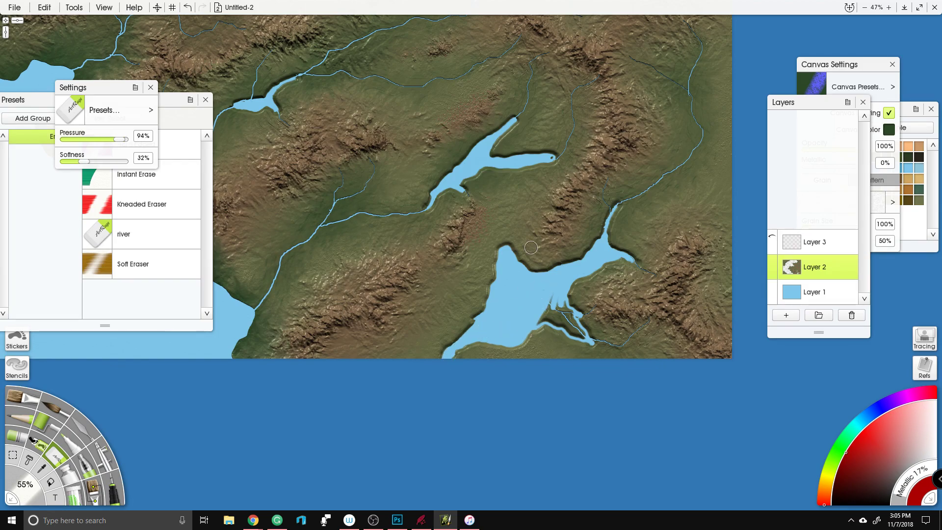
Step: Clear the leftover land in the southeastern lake and make the lakes' shorelines more irregular
scroll(531, 247, "down", 5)
left_click_drag(483, 196, 514, 224)
scroll(494, 288, "up", 2)
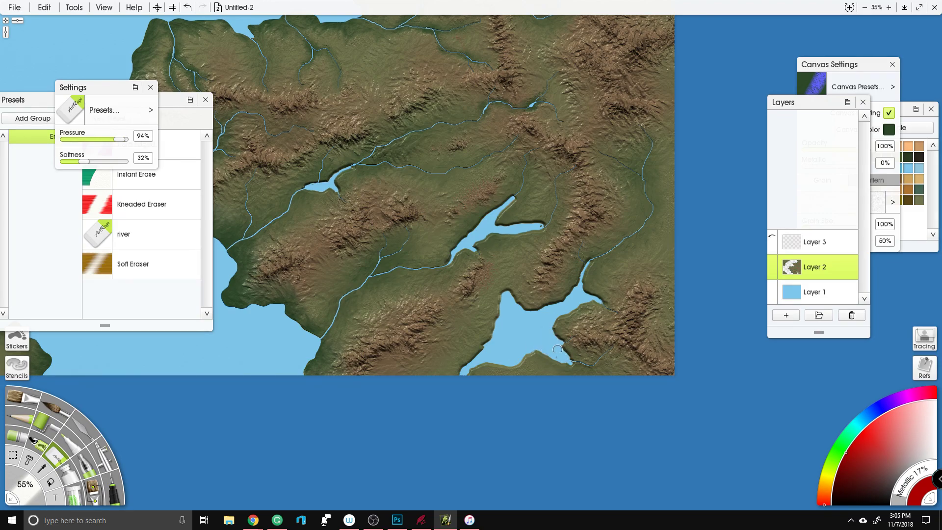
scroll(341, 192, "left", 5)
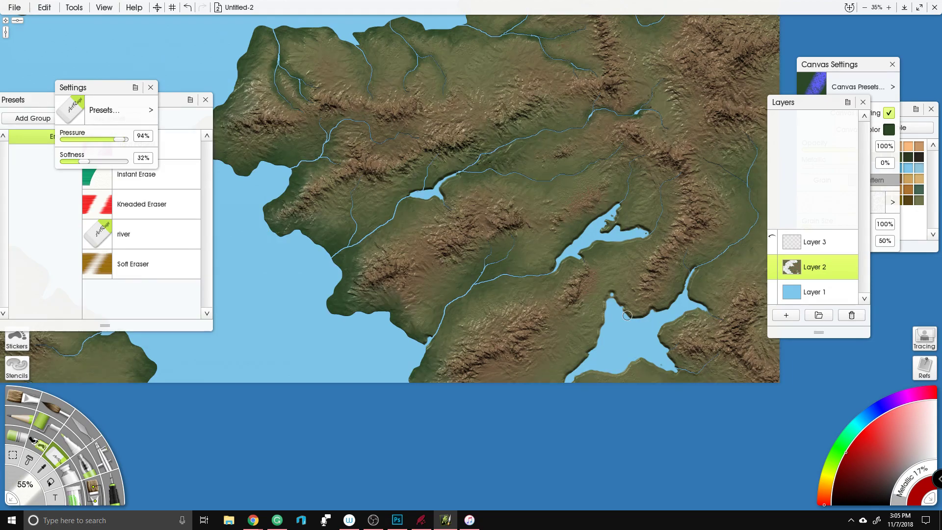
scroll(544, 389, "down", 3)
scroll(529, 238, "up", 3)
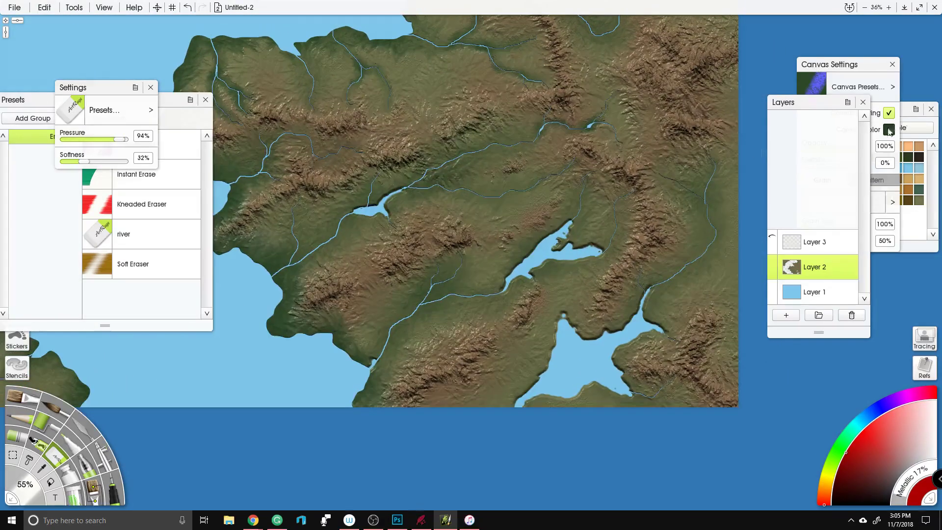
Step: Lock Layer 2's transparency again and switch back to the palette knife
left_click(853, 262)
left_click(870, 269)
left_click(84, 426)
Step: Blend the shores of the forked lake and the large southeastern lake with Harsh Chaos at 300%
scroll(470, 329, "up", 2)
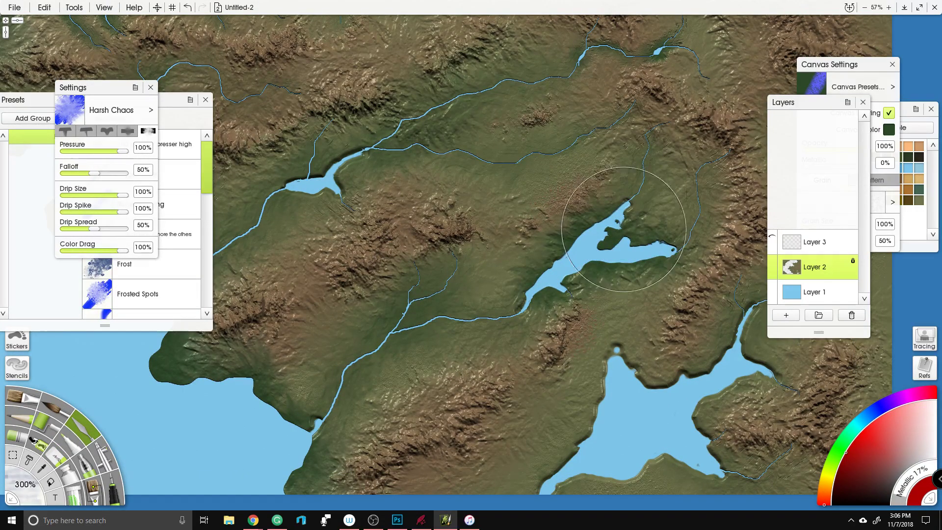
left_click_drag(664, 287, 558, 166)
mouse_move(540, 225)
left_mouse_down()
mouse_move(491, 260)
mouse_move(473, 339)
mouse_move(502, 371)
mouse_move(564, 343)
mouse_move(608, 294)
mouse_move(628, 218)
left_mouse_up()
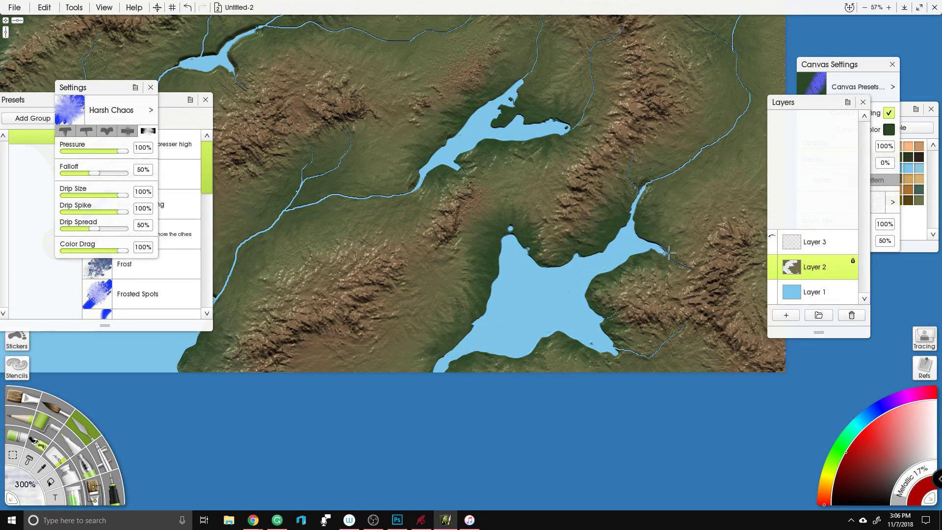
left_click_drag(486, 187, 760, 344)
left_click_drag(529, 275, 578, 235)
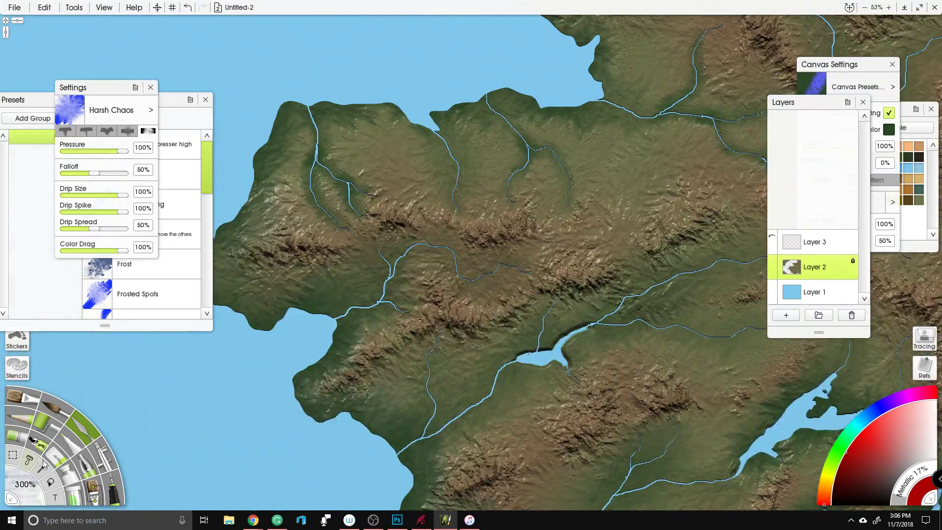
Step: Switch to the airbrush with a brown colour sample and set its size to 250%
left_click(100, 454)
left_click_drag(640, 168, 619, 187)
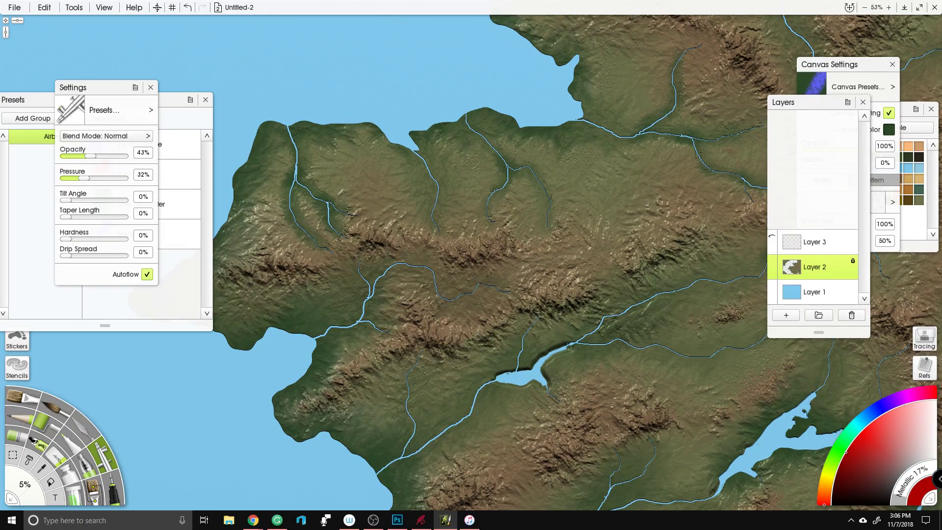
left_click(44, 471)
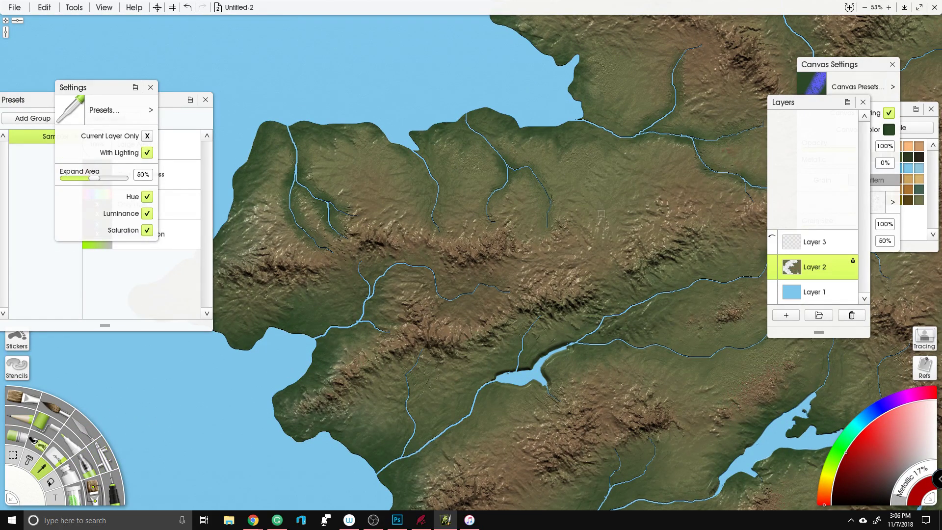
left_click(595, 253)
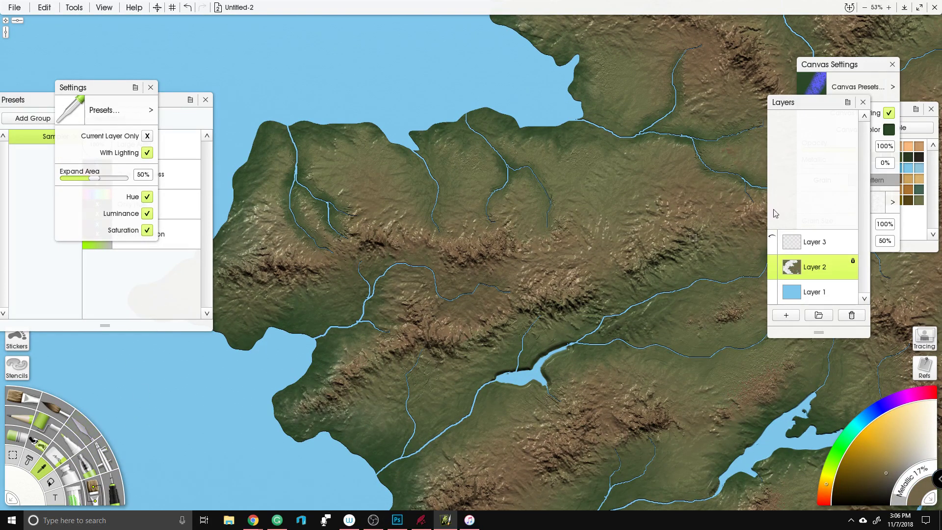
left_click(908, 214)
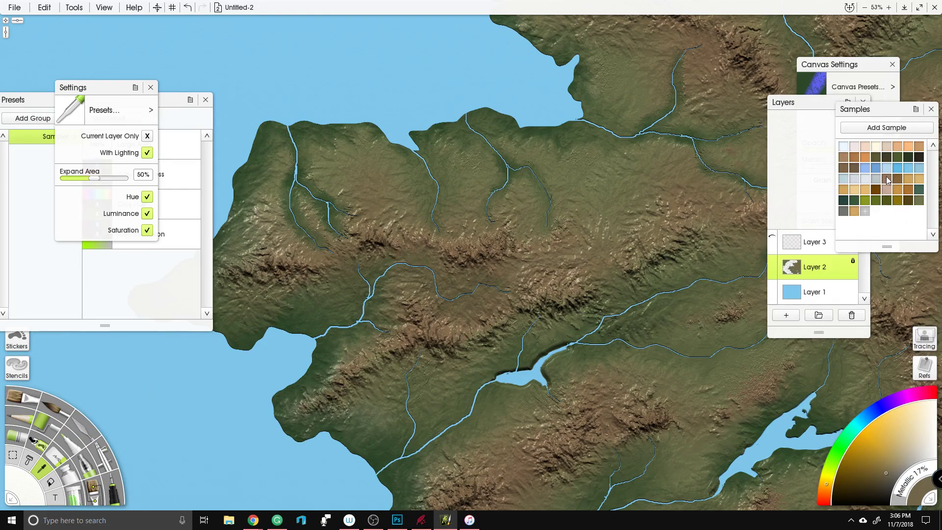
left_click(888, 180)
left_click(114, 468)
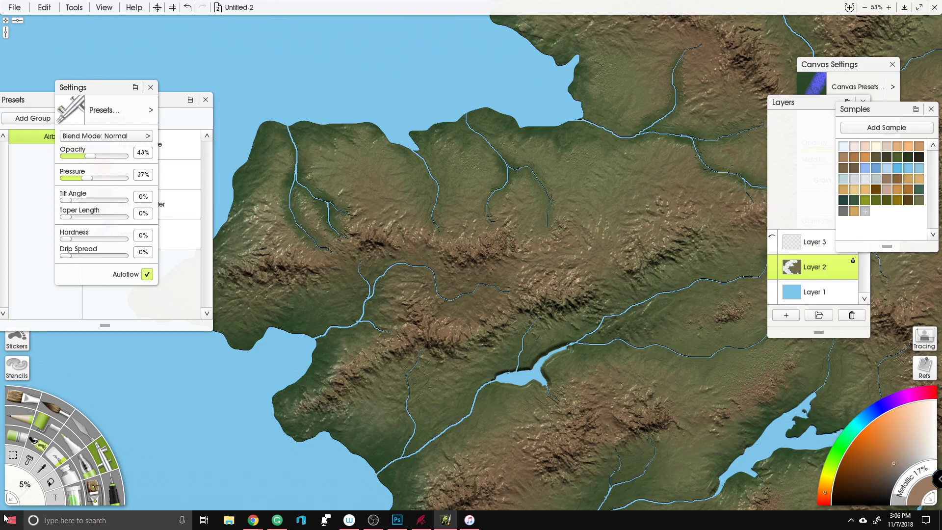
left_click(27, 485)
type("250")
key("Return")
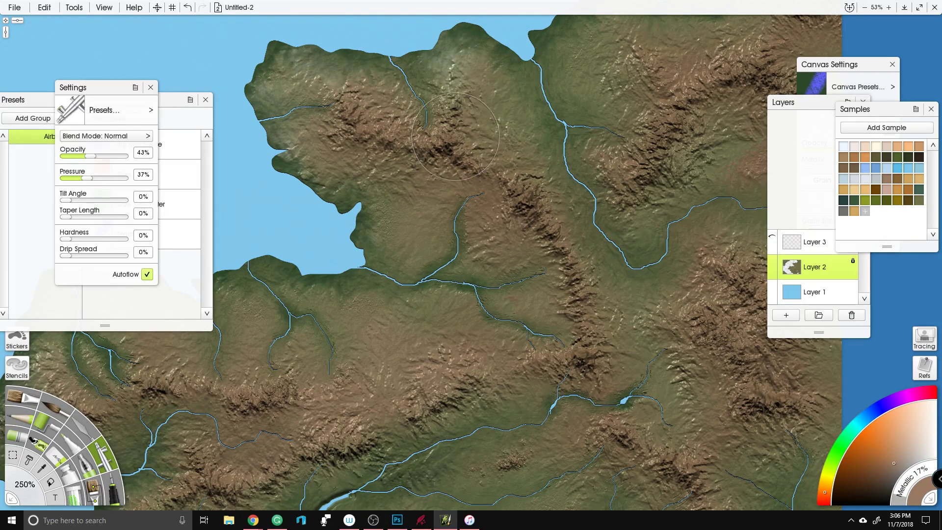
Step: Airbrush brown over the highlands and mountain ranges of the mainland and the northwestern and southwestern landmasses
scroll(502, 204, "down", 3)
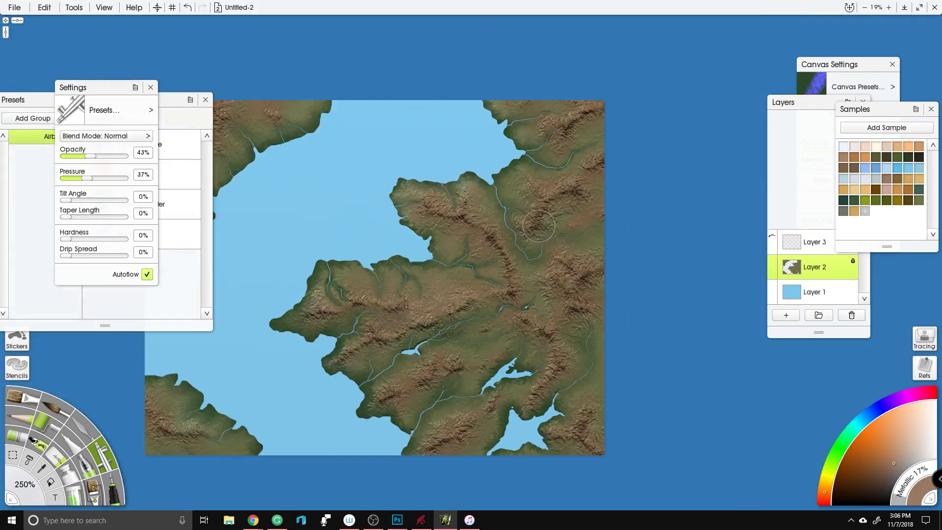
scroll(502, 204, "up", 1)
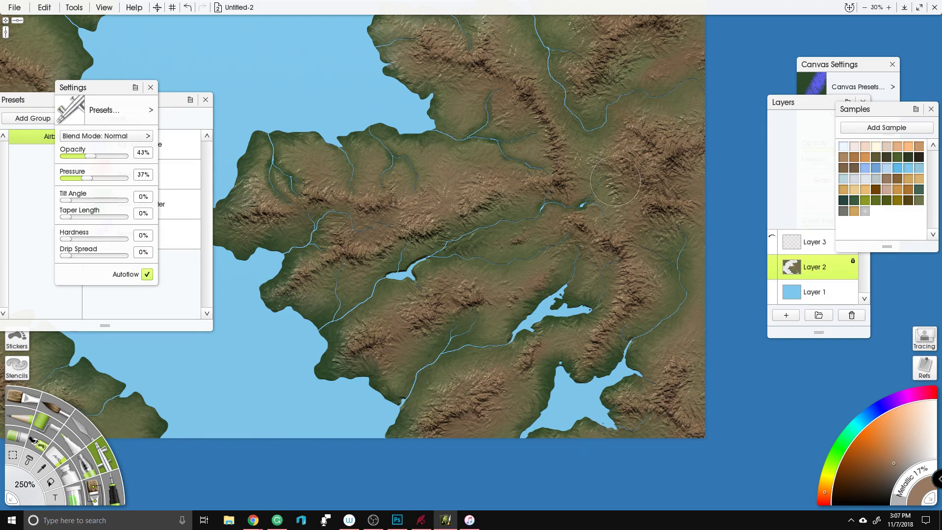
left_click_drag(578, 153, 456, 353)
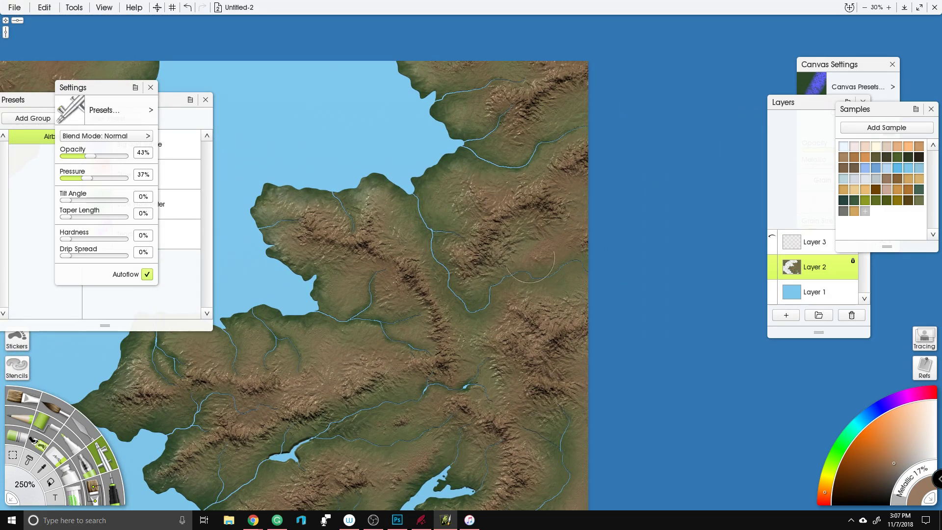
left_click_drag(523, 160, 518, 261)
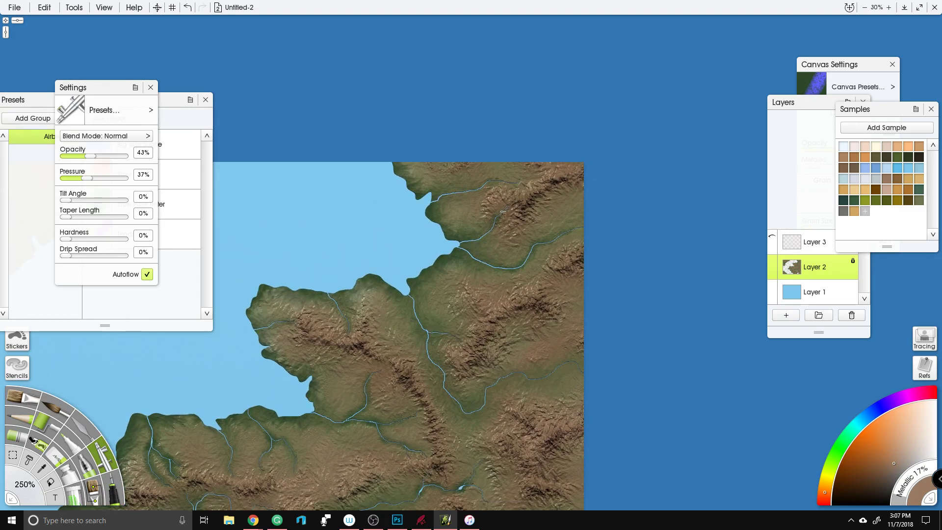
left_click_drag(289, 297, 679, 146)
left_click_drag(351, 189, 402, 281)
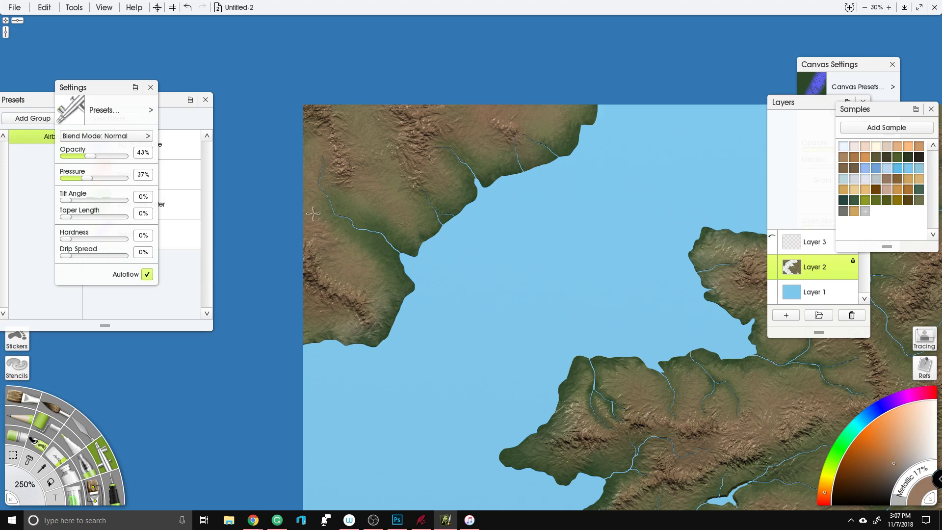
scroll(328, 251, "down", 10)
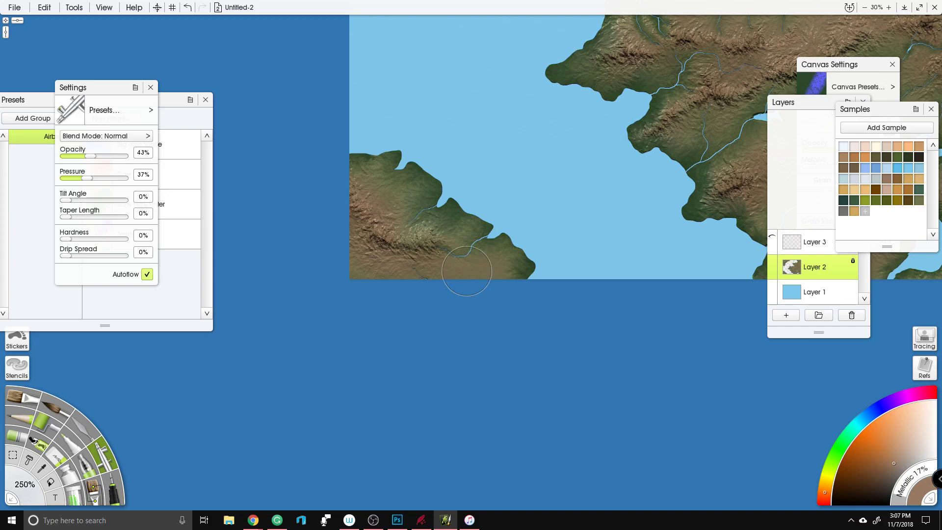
scroll(481, 286, "down", 5)
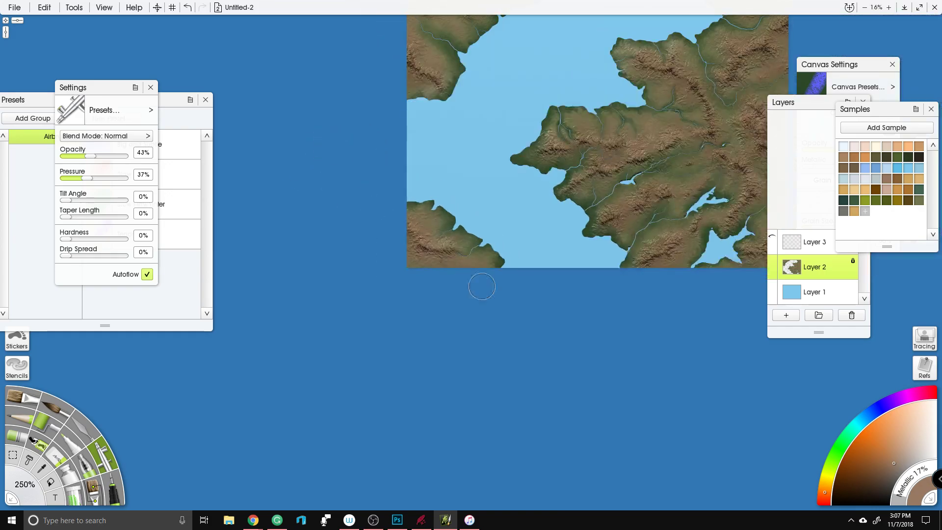
scroll(443, 375, "up", 4)
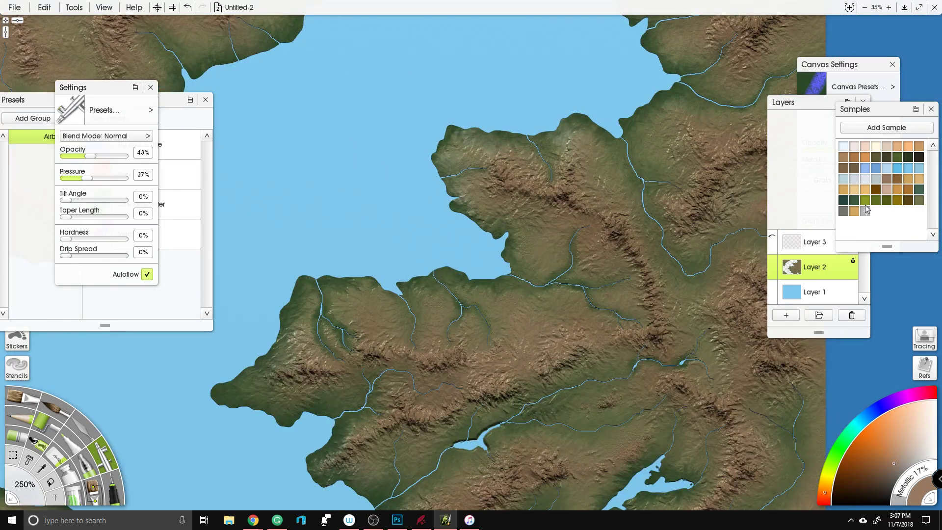
Step: Pick a light tan sample, airbrush it over the southern mountain ranges, and undo the last stroke
scroll(396, 407, "up", 4)
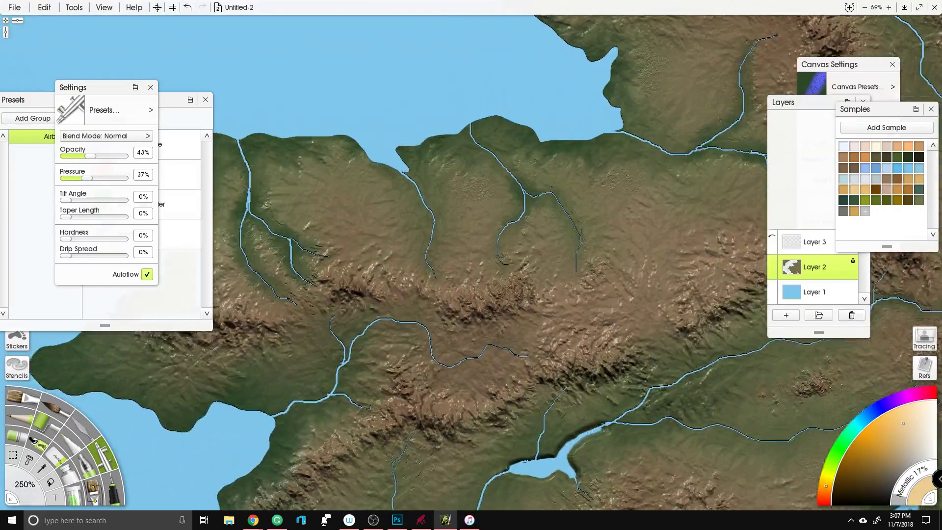
left_click_drag(420, 178, 551, 222)
scroll(552, 222, "up", 1)
left_click_drag(603, 441, 424, 233)
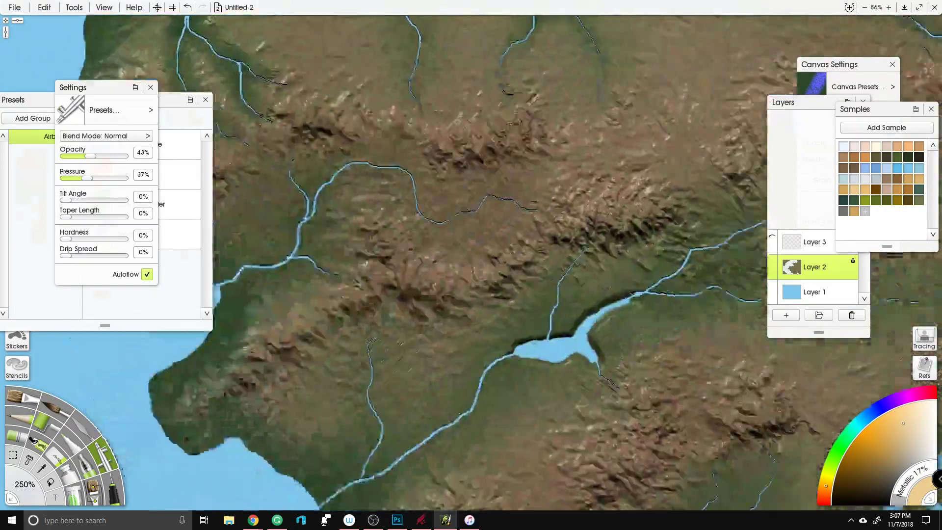
left_click_drag(670, 283, 401, 283)
scroll(400, 283, "down", 4)
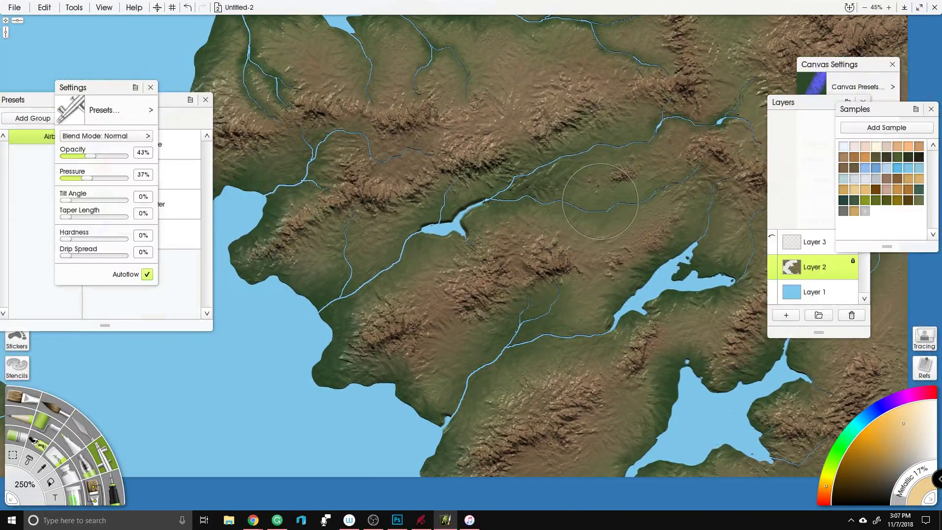
mouse_move(427, 226)
left_mouse_down()
mouse_move(400, 315)
mouse_move(386, 330)
mouse_move(491, 290)
mouse_move(477, 286)
mouse_move(428, 310)
mouse_move(544, 263)
left_mouse_up()
left_click_drag(584, 384, 491, 439)
left_click_drag(483, 439, 586, 392)
mouse_move(625, 368)
left_mouse_down()
mouse_move(652, 338)
mouse_move(632, 365)
left_mouse_up()
left_click_drag(708, 363, 566, 272)
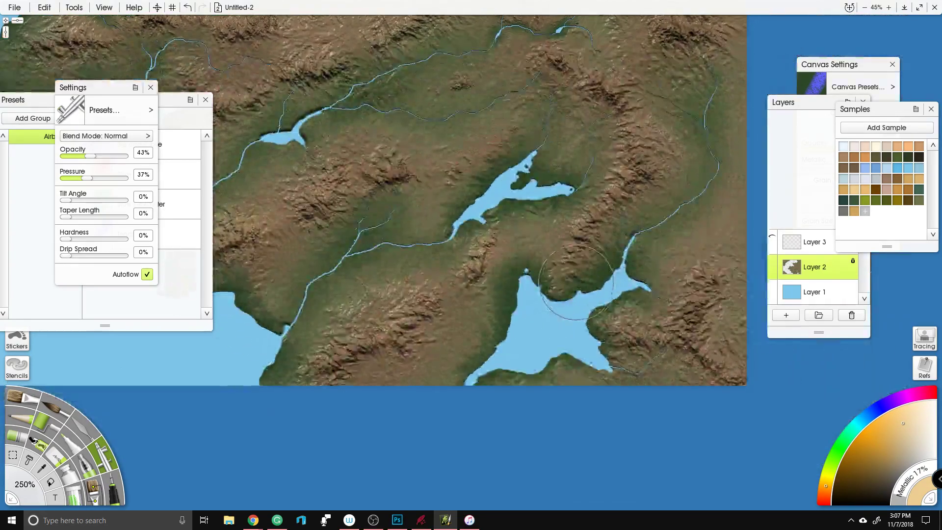
left_click_drag(516, 245, 640, 340)
key("ctrl+z")
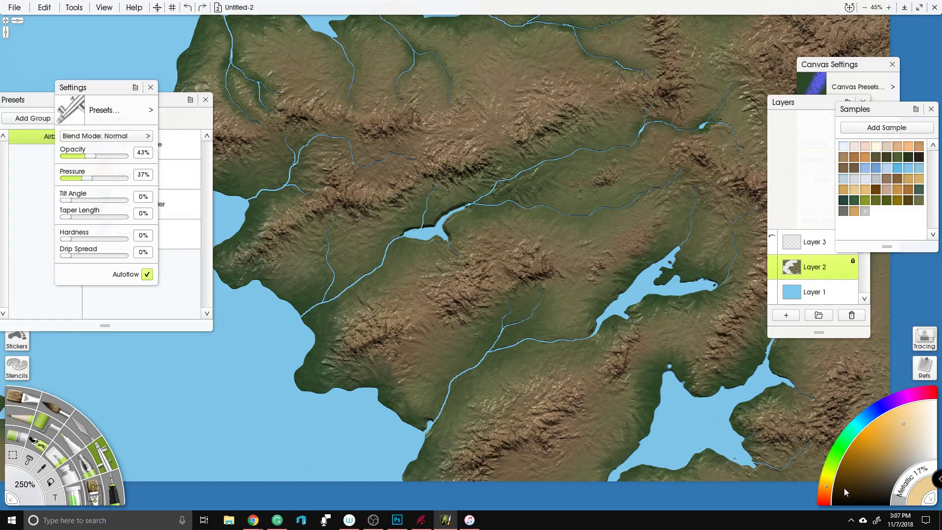
Step: Raise the colour's Metallic to 30% and airbrush light tan highlights over the mainland's southern, eastern and central mountain ranges
left_click_drag(901, 497, 907, 495)
mouse_move(459, 474)
left_mouse_down()
mouse_move(589, 385)
mouse_move(520, 432)
left_mouse_up()
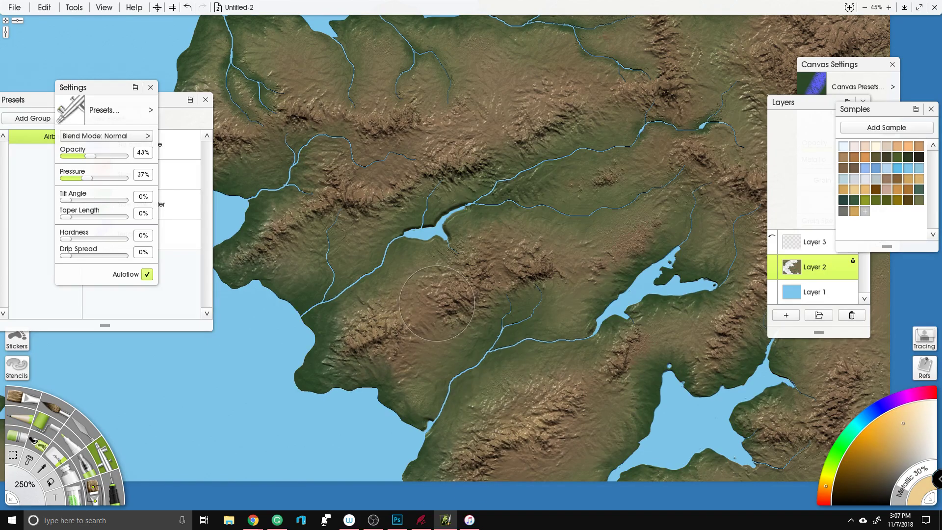
scroll(625, 321, "right", 5)
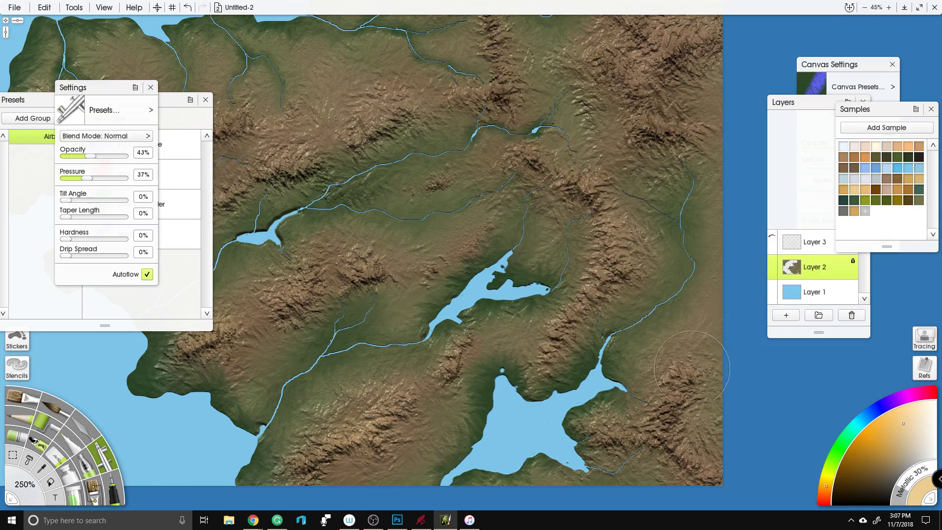
scroll(633, 321, "up", 5)
scroll(632, 320, "right", 2)
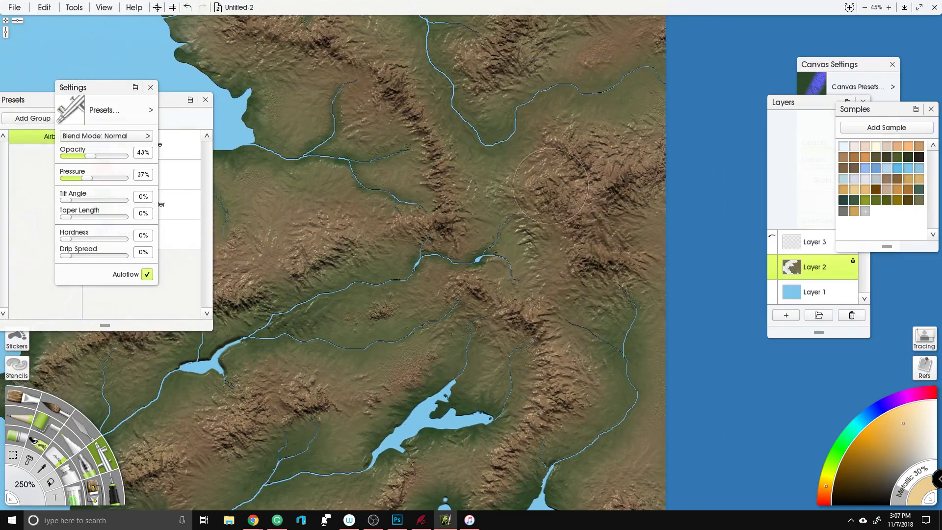
scroll(411, 141, "up", 3)
scroll(411, 141, "left", 3)
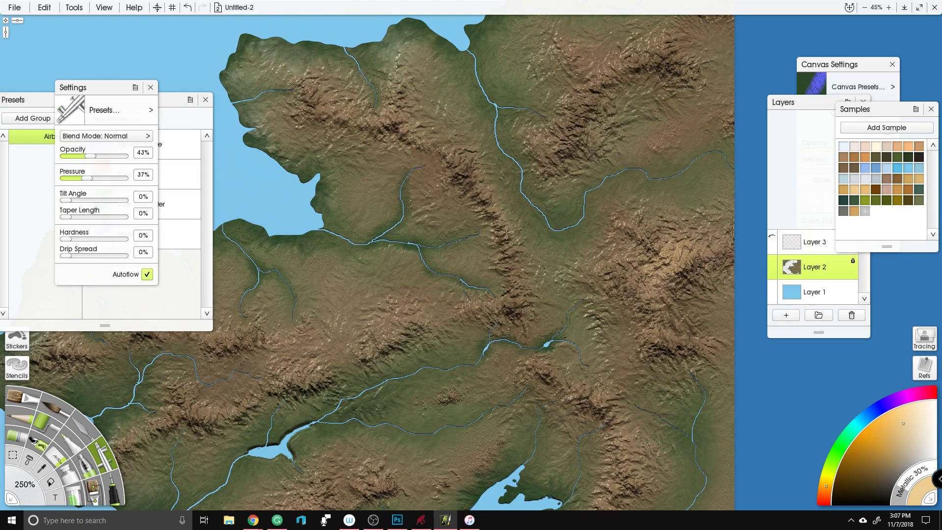
scroll(373, 274, "down", 3)
scroll(373, 274, "left", 5)
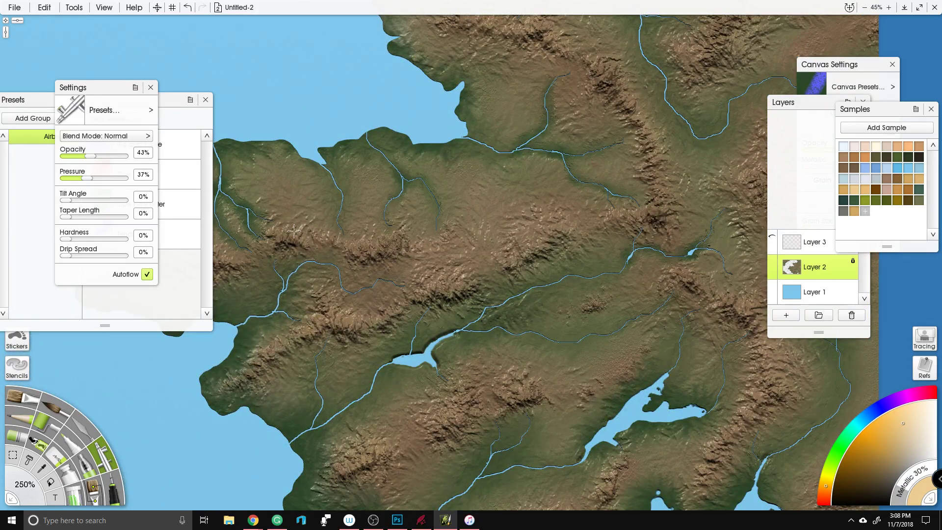
scroll(636, 274, "down", 5)
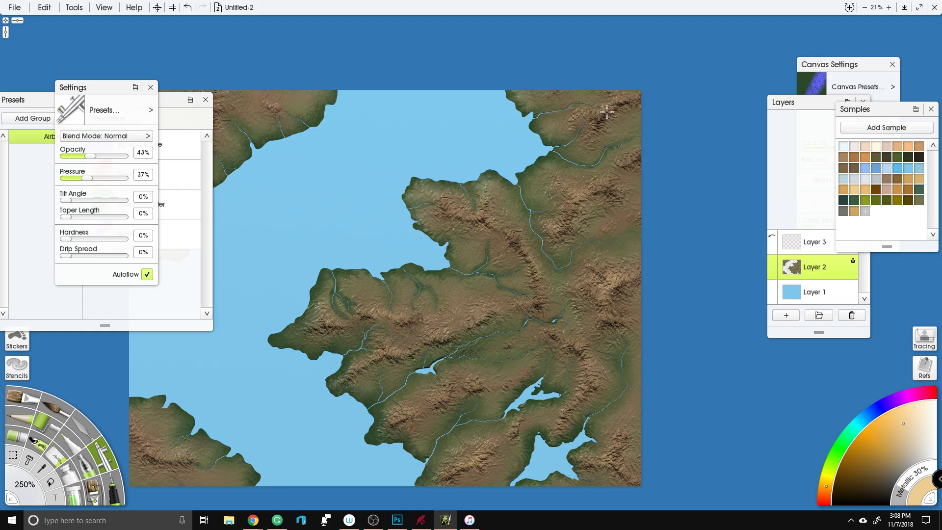
Step: Airbrush the light tan across the northwestern landmass and over the mountains of the southwestern landmass
left_click_drag(379, 178, 567, 171)
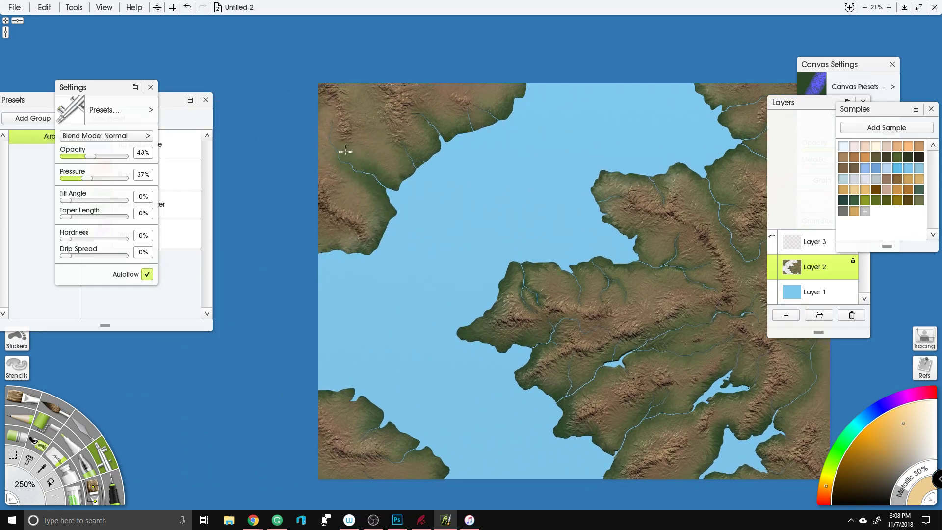
mouse_move(345, 175)
left_mouse_down()
mouse_move(383, 181)
mouse_move(325, 186)
left_mouse_up()
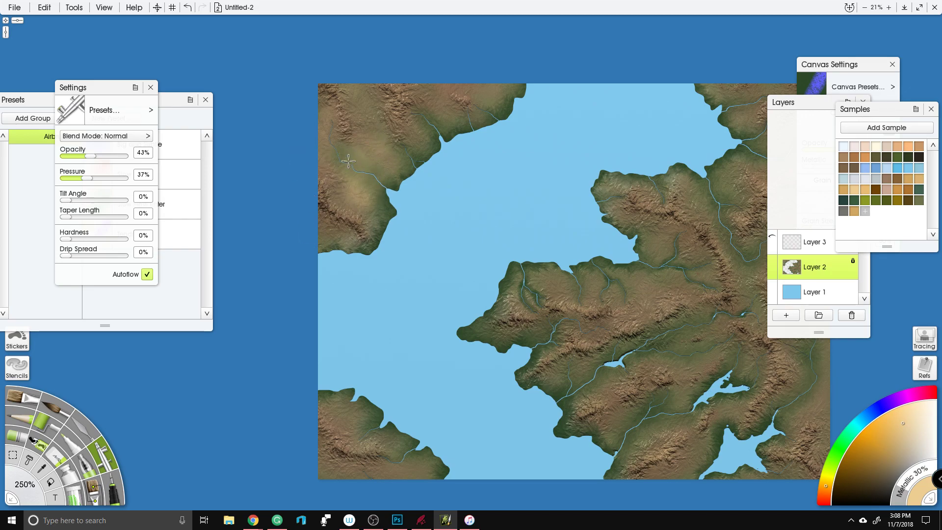
mouse_move(426, 125)
left_mouse_down()
mouse_move(417, 112)
mouse_move(434, 106)
mouse_move(449, 122)
mouse_move(485, 113)
mouse_move(416, 168)
left_mouse_up()
mouse_move(503, 113)
left_mouse_down()
mouse_move(474, 110)
mouse_move(437, 135)
mouse_move(365, 251)
mouse_move(322, 267)
left_mouse_up()
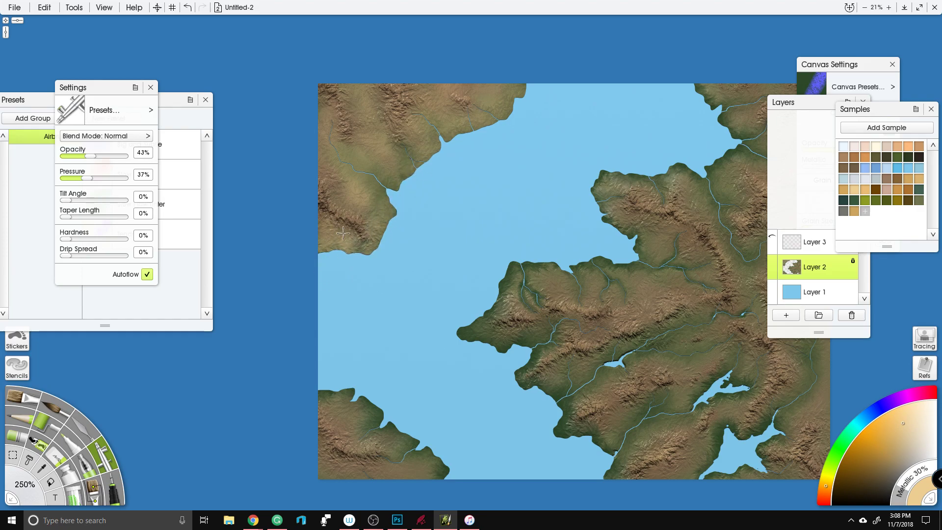
mouse_move(379, 190)
left_mouse_down()
mouse_move(412, 140)
mouse_move(390, 194)
mouse_move(314, 188)
left_mouse_up()
key("minus")
mouse_move(484, 323)
left_mouse_down()
mouse_move(451, 265)
mouse_move(536, 227)
left_mouse_up()
scroll(450, 265, "up", 2)
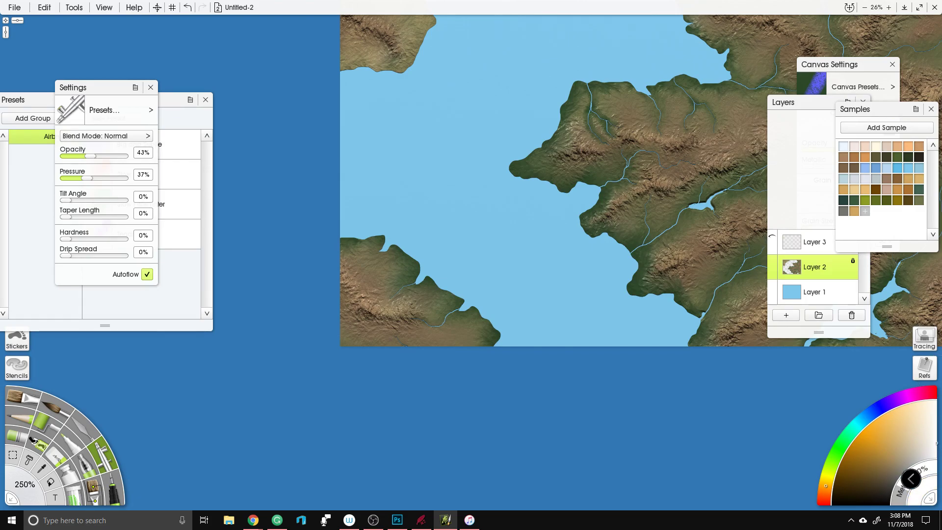
Step: Airbrush white snowcaps along the crest of the ridge northwest of the small forked lake, using a 10% brush size
left_click_drag(30, 480, 17, 491)
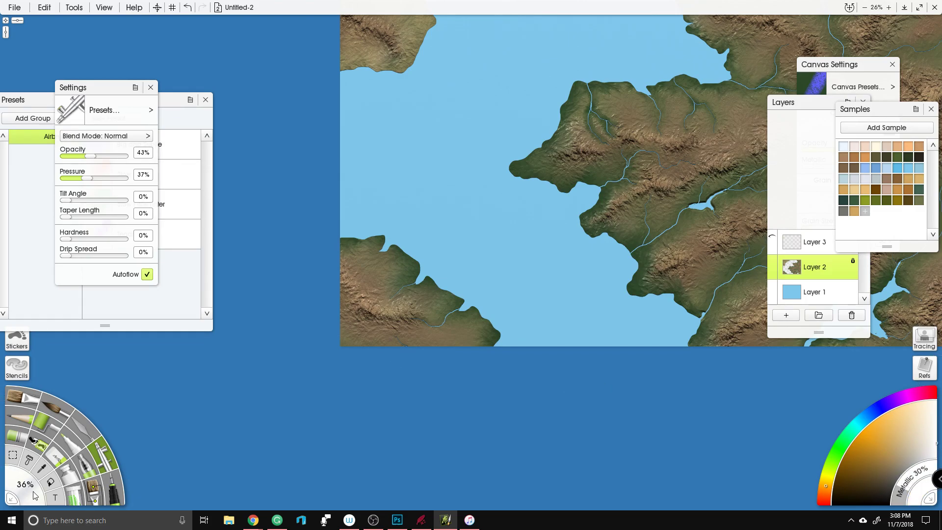
left_click(26, 486)
key("Return")
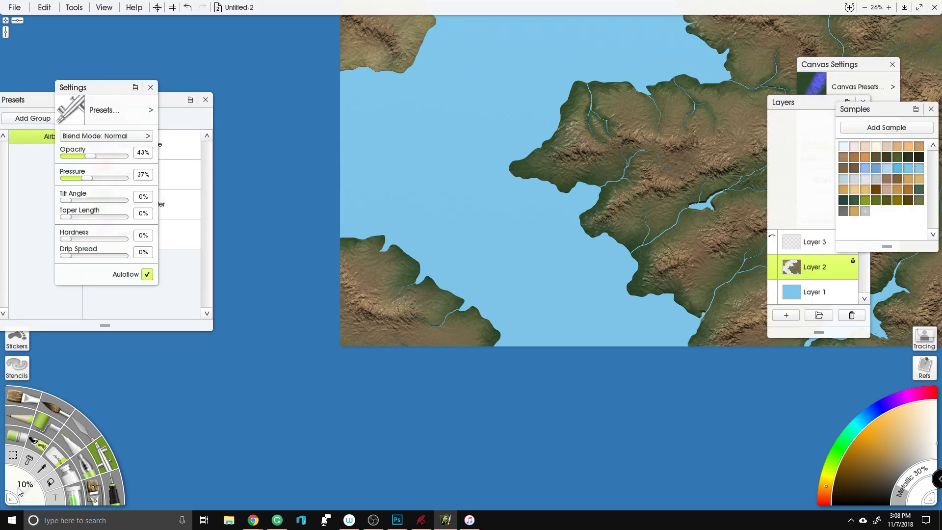
key("ctrl+equal")
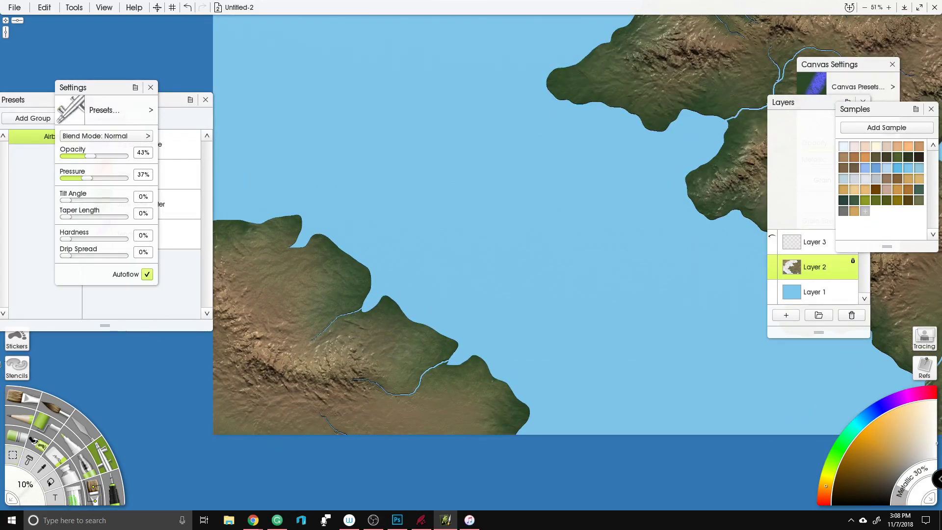
left_click_drag(611, 98, 419, 215)
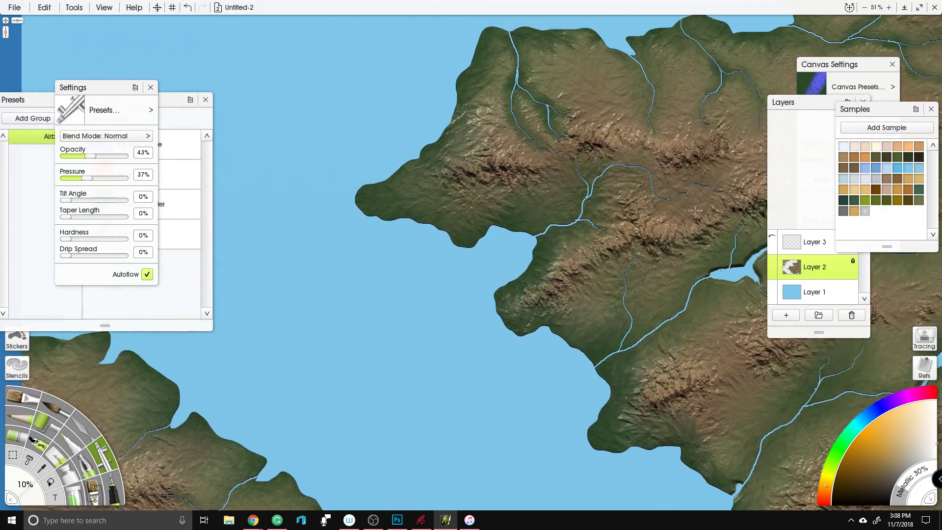
scroll(695, 211, "up", 5)
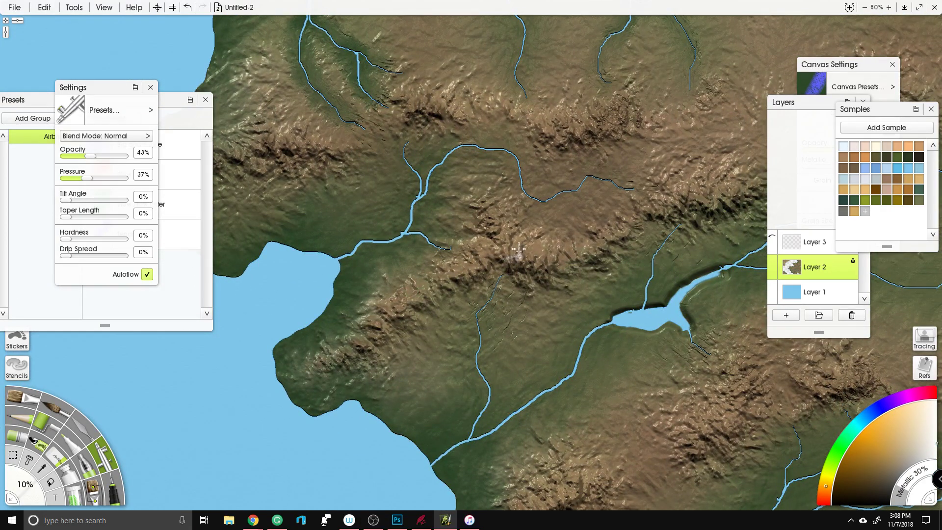
left_click_drag(533, 261, 546, 264)
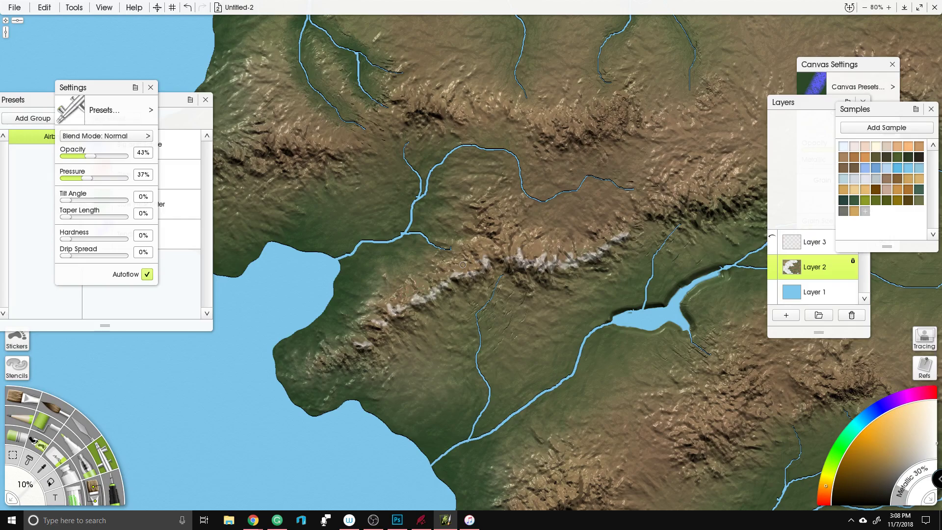
Step: Airbrush white snowcaps on the northwestern ridges and extend them northeast along the ridge above the small forked lake
scroll(463, 264, "down", 5)
scroll(629, 240, "up", 3)
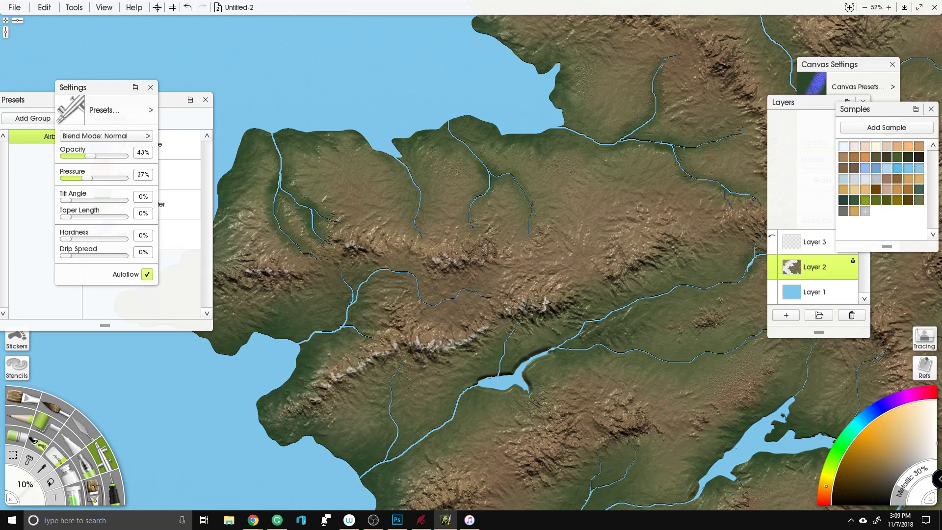
left_click_drag(548, 302, 563, 298)
mouse_move(653, 246)
left_mouse_down()
mouse_move(680, 242)
mouse_move(653, 238)
left_mouse_up()
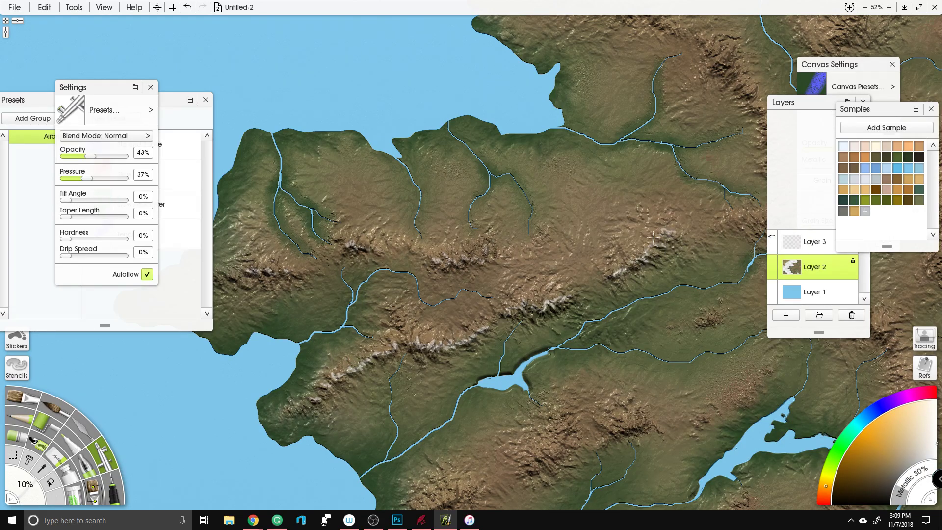
Step: Airbrush white snow along the central north-south ridge and the mountain crests of the northern peninsula
scroll(592, 216, "up", 2)
mouse_move(562, 244)
left_mouse_down()
mouse_move(546, 242)
mouse_move(564, 228)
mouse_move(548, 181)
left_mouse_up()
scroll(547, 181, "up", 2)
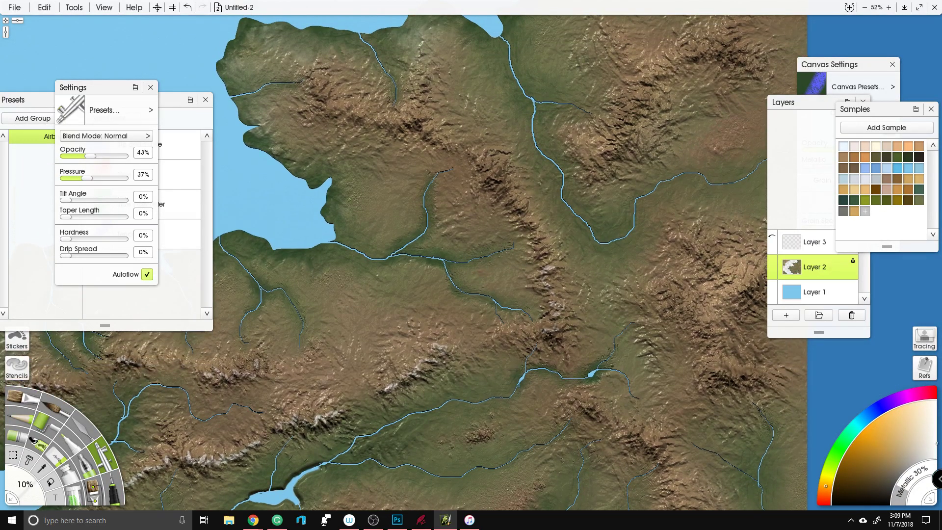
left_click_drag(506, 191, 539, 247)
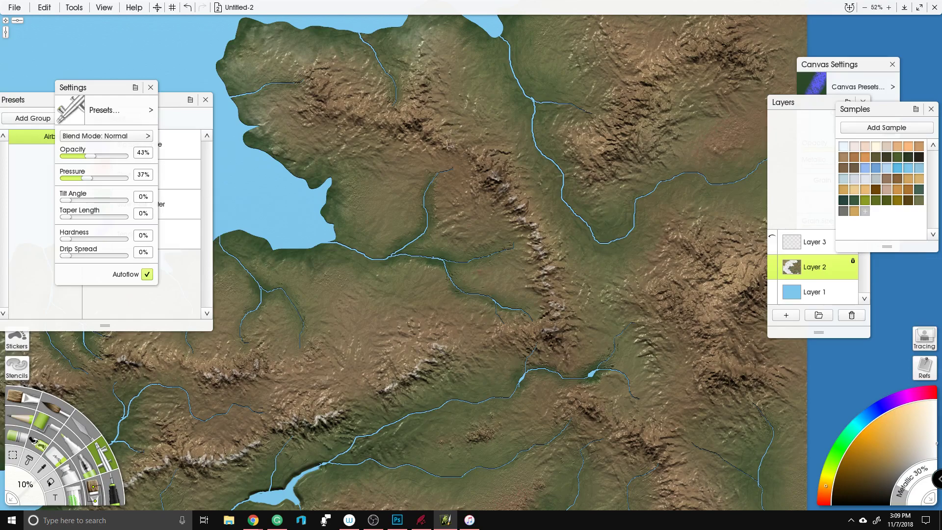
scroll(450, 140, "up", 1)
scroll(451, 140, "left", 1)
mouse_move(421, 156)
left_mouse_down()
mouse_move(448, 149)
mouse_move(469, 162)
left_mouse_up()
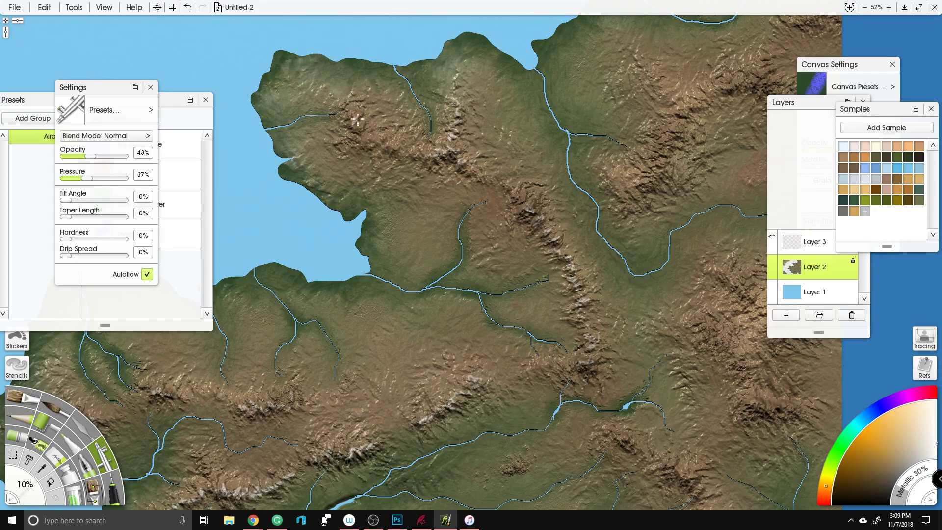
left_click_drag(388, 143, 424, 146)
Step: Airbrush white snowcaps on the mountain clusters south of the small forked lake and on the southern coastal range
left_click_drag(522, 368, 580, 250)
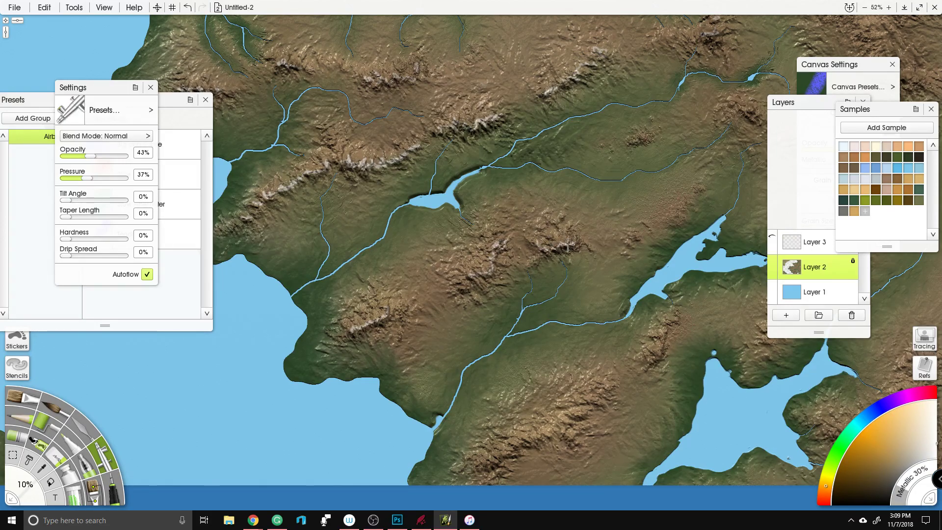
left_click_drag(564, 207, 465, 95)
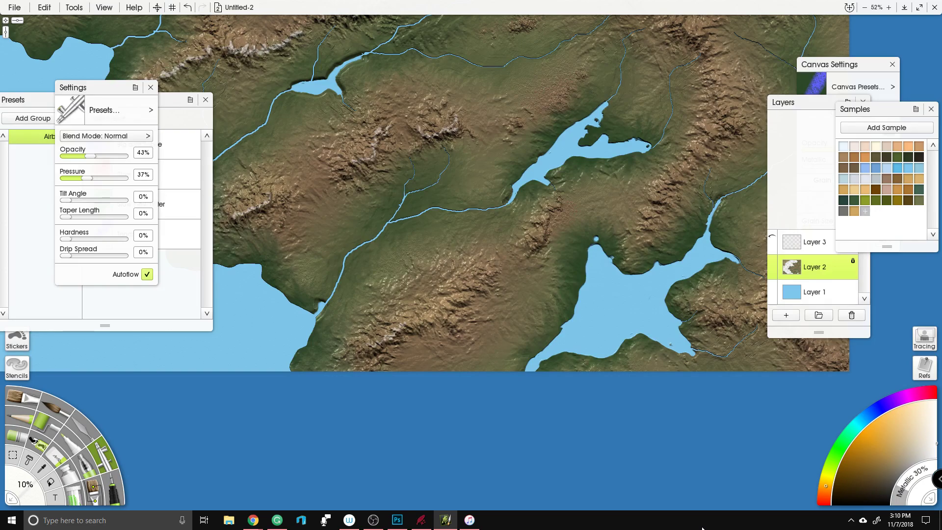
left_click_drag(472, 291, 514, 288)
mouse_move(496, 329)
left_mouse_down()
mouse_move(488, 316)
mouse_move(501, 281)
left_mouse_up()
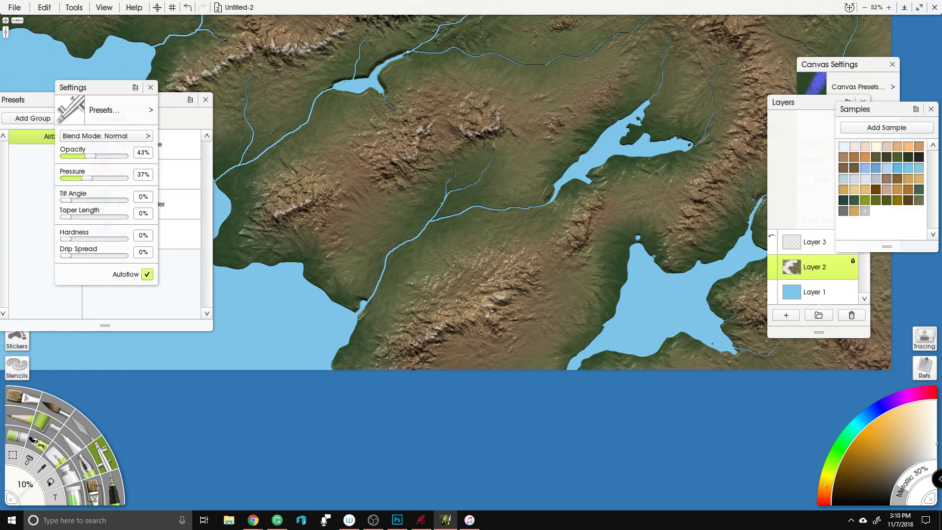
left_click_drag(518, 245, 474, 312)
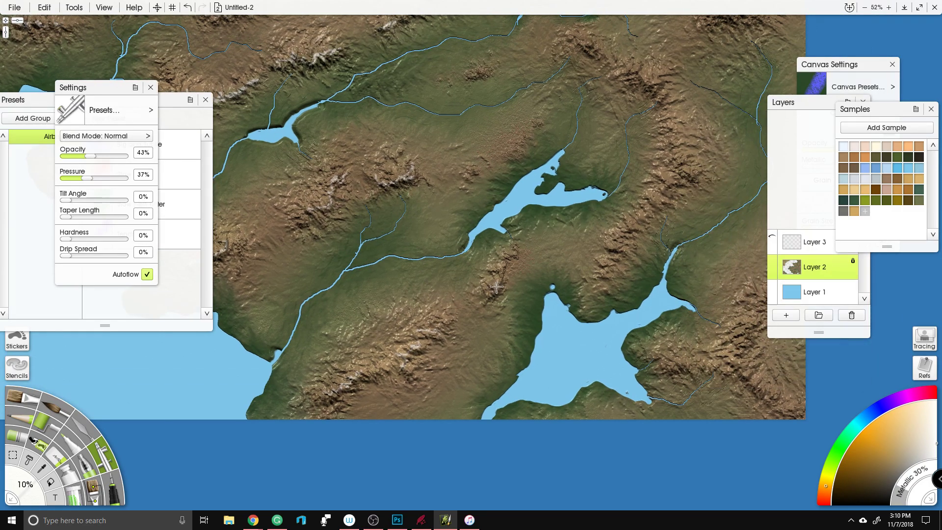
Step: Airbrush white snow on the small ridge south of the long lake and along the ridge to its east
left_click_drag(497, 260, 459, 264)
mouse_move(589, 254)
left_mouse_down()
mouse_move(572, 264)
mouse_move(586, 230)
mouse_move(616, 205)
mouse_move(569, 245)
mouse_move(586, 236)
mouse_move(588, 204)
mouse_move(584, 211)
left_mouse_up()
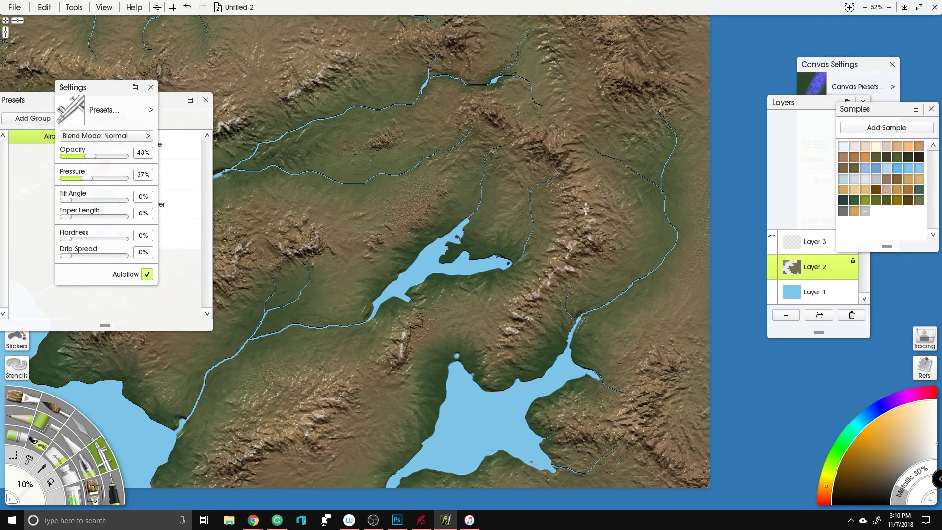
left_click_drag(490, 104, 490, 175)
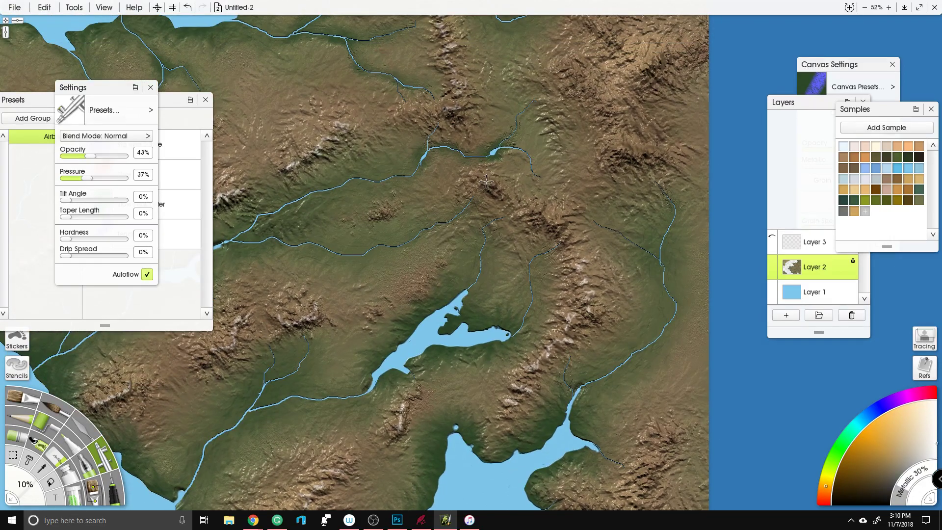
mouse_move(519, 210)
left_mouse_down()
mouse_move(553, 223)
mouse_move(564, 216)
left_mouse_up()
mouse_move(630, 83)
left_mouse_down()
mouse_move(522, 179)
mouse_move(552, 148)
mouse_move(575, 147)
left_mouse_up()
mouse_move(525, 242)
left_mouse_down()
mouse_move(557, 256)
mouse_move(600, 310)
left_mouse_up()
left_click_drag(530, 148, 616, 174)
Step: Airbrush white snow on the southeastern mountains beside the large southern lake and strengthen it on the southern coastal range
scroll(593, 266, "down", 5)
left_click_drag(493, 176, 565, 180)
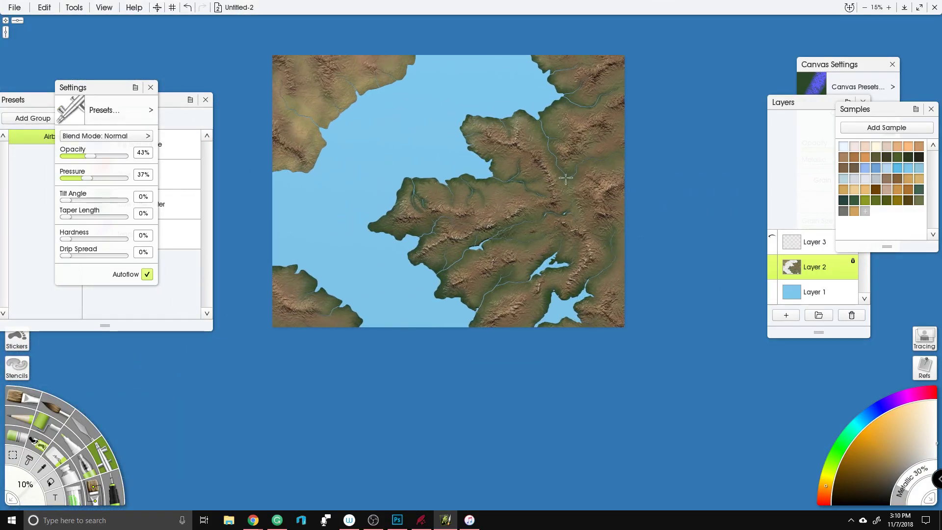
scroll(532, 192, "up", 5)
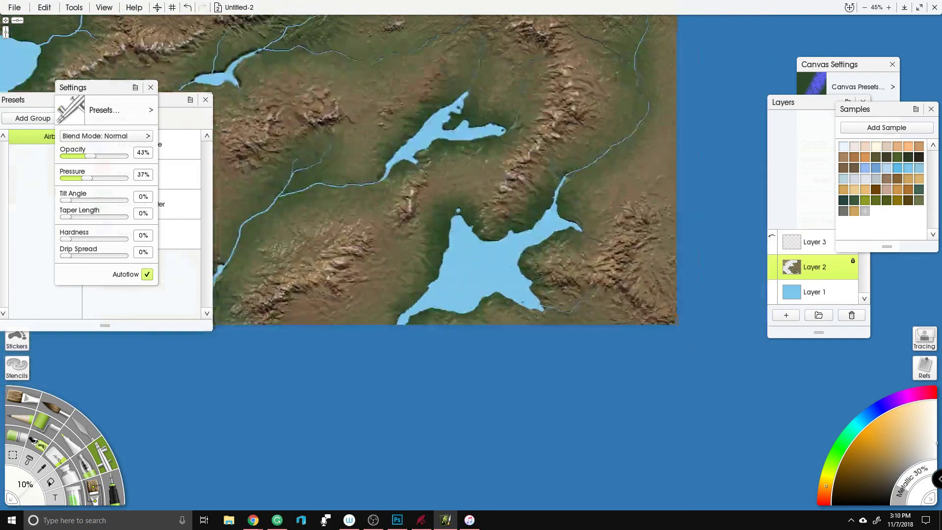
left_click_drag(600, 388, 507, 178)
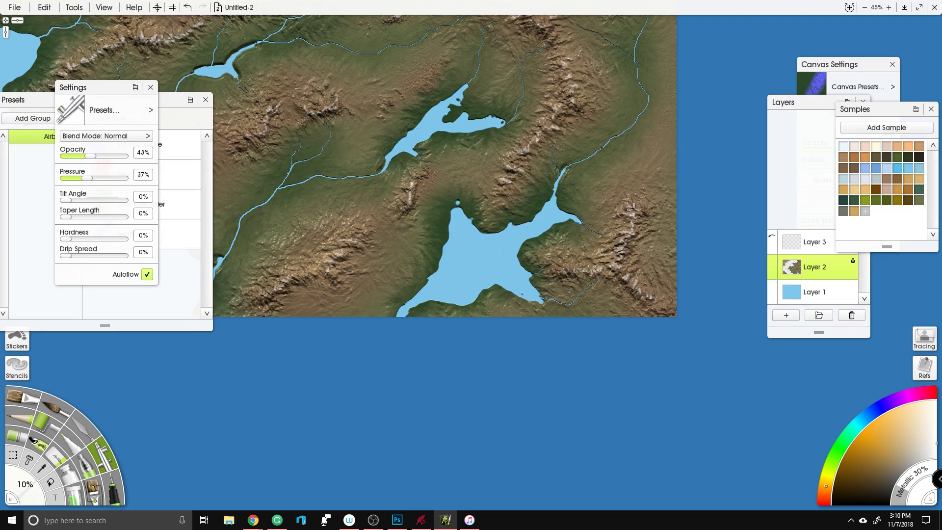
scroll(477, 333, "up", 2)
left_click_drag(330, 296, 420, 305)
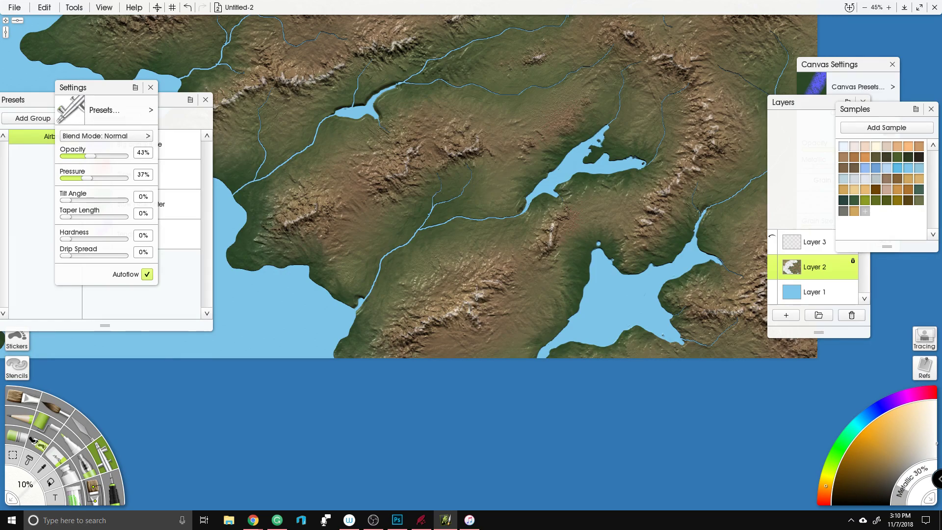
Step: Add more white snow to the southwestern peaks, the highlands northeast of the small forked lake and that ridge's eastern end
left_click_drag(347, 221, 401, 278)
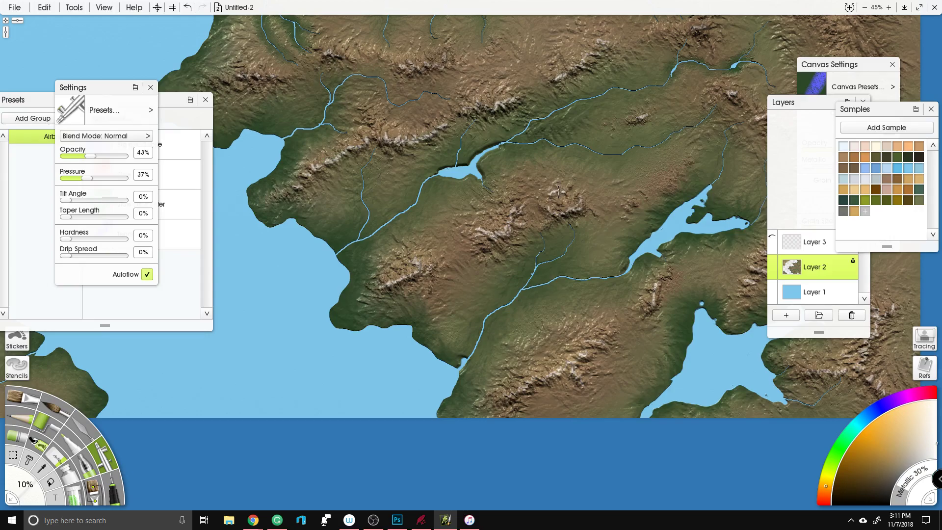
left_click_drag(569, 172, 554, 319)
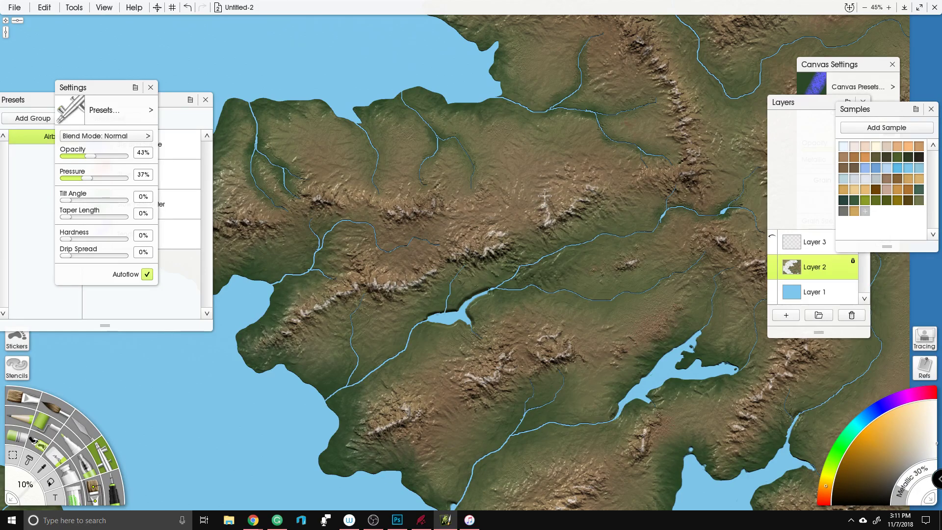
left_click_drag(545, 145, 464, 198)
mouse_move(580, 231)
left_mouse_down()
mouse_move(566, 231)
mouse_move(602, 227)
left_mouse_up()
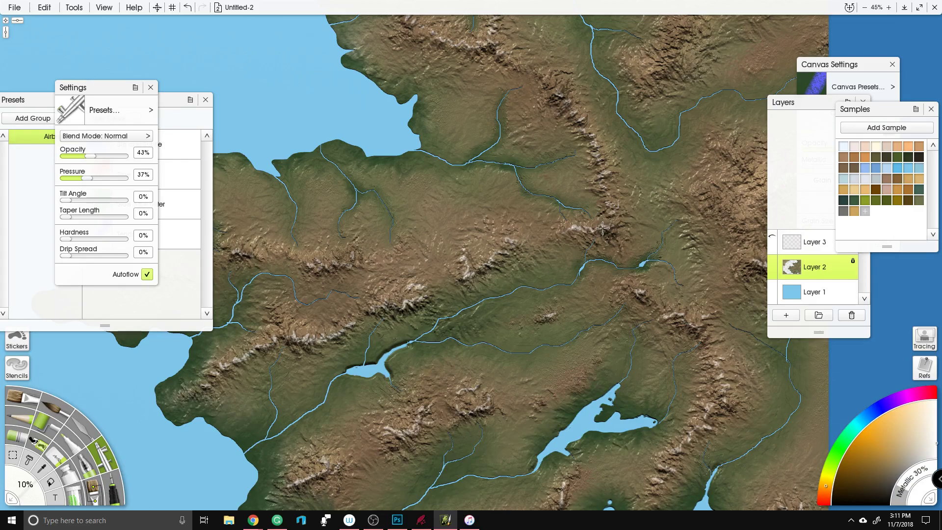
Step: Airbrush white snowcaps along the crests of the northeastern and eastern mountain ranges
scroll(613, 227, "up", 5)
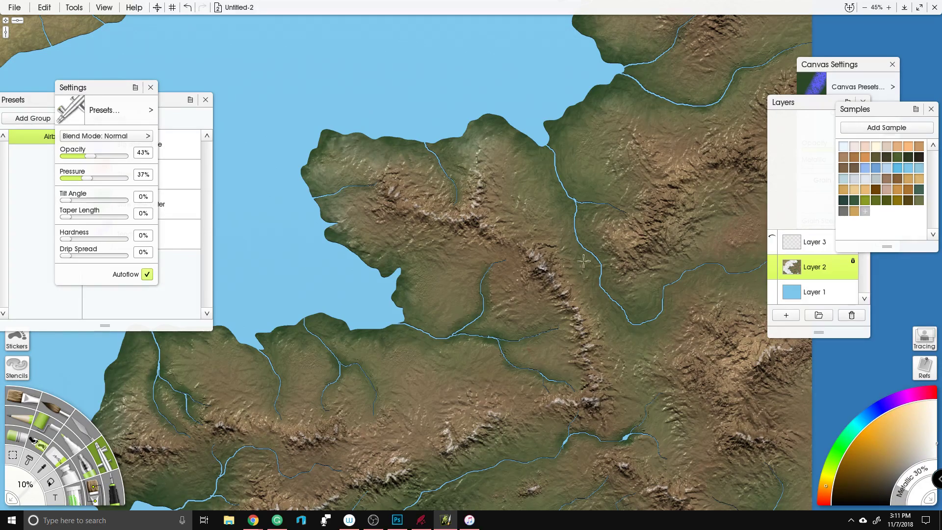
left_click_drag(583, 261, 400, 297)
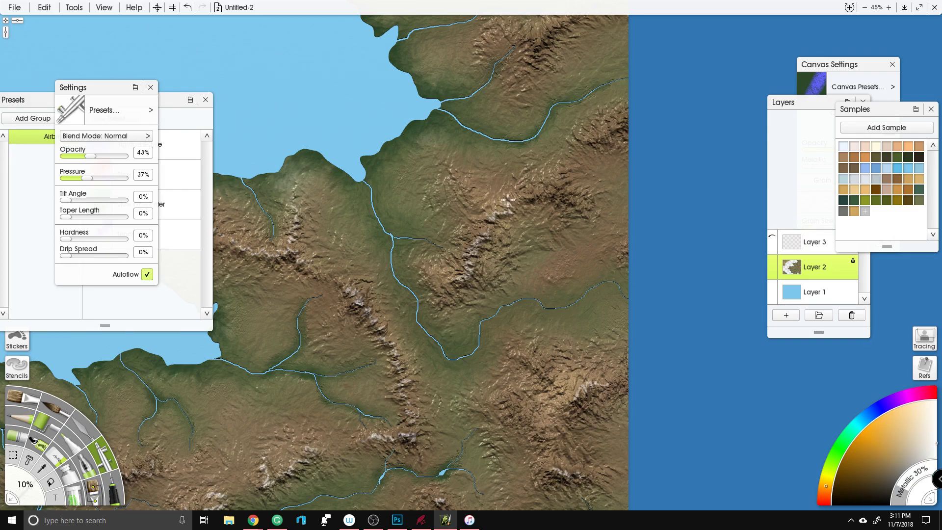
mouse_move(520, 194)
left_mouse_down()
mouse_move(564, 190)
mouse_move(576, 202)
mouse_move(575, 182)
left_mouse_up()
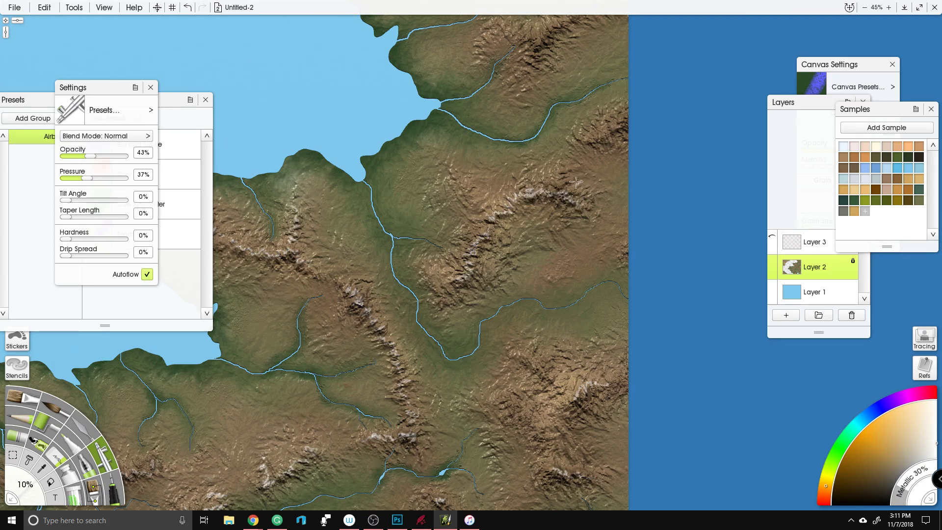
mouse_move(598, 100)
left_mouse_down()
mouse_move(585, 131)
mouse_move(608, 120)
left_mouse_up()
scroll(539, 245, "down", 5)
left_click_drag(481, 263, 568, 197)
scroll(630, 187, "up", 4)
left_click_drag(540, 123, 432, 187)
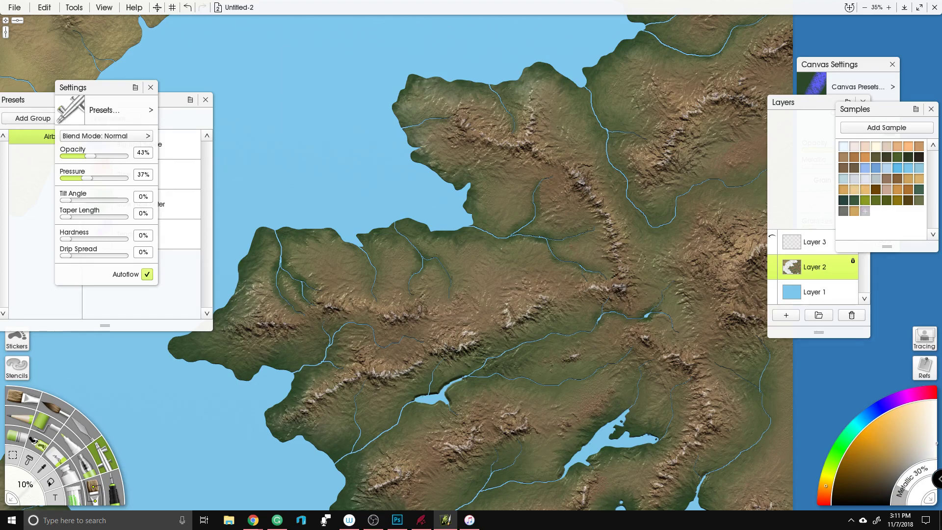
Step: Pick the muted olive-green sample, set the airbrush size to 150%, and tint the mainland's northwestern lowlands
mouse_move(854, 273)
left_click(913, 203)
left_click(920, 202)
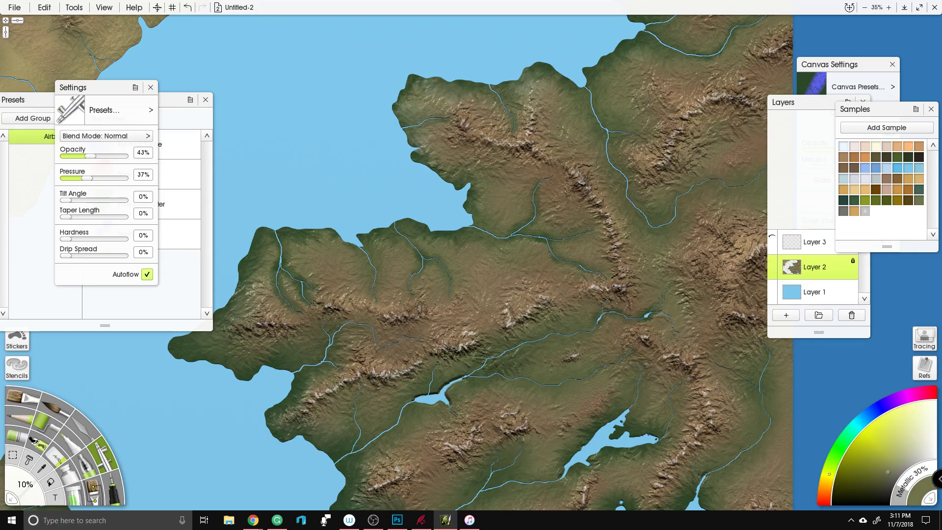
left_click_drag(22, 482, 37, 480)
scroll(549, 247, "up", 2)
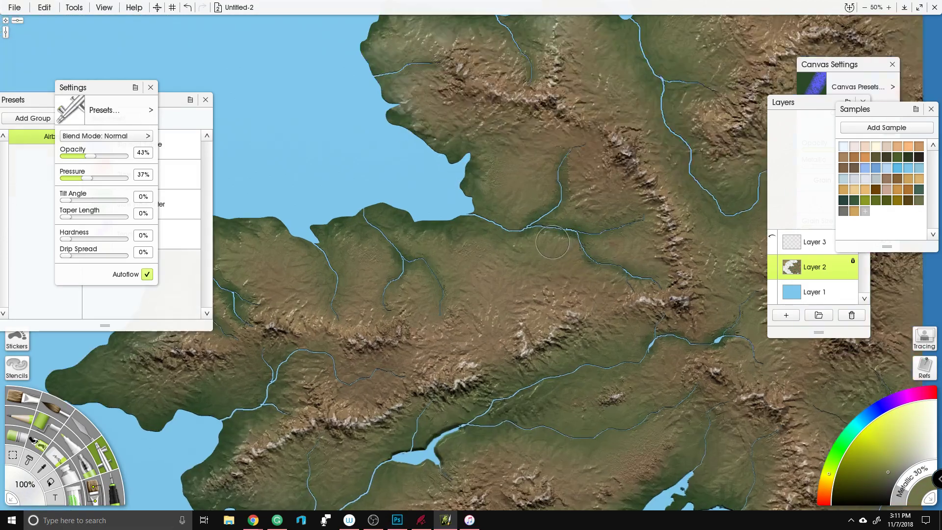
left_click(25, 484)
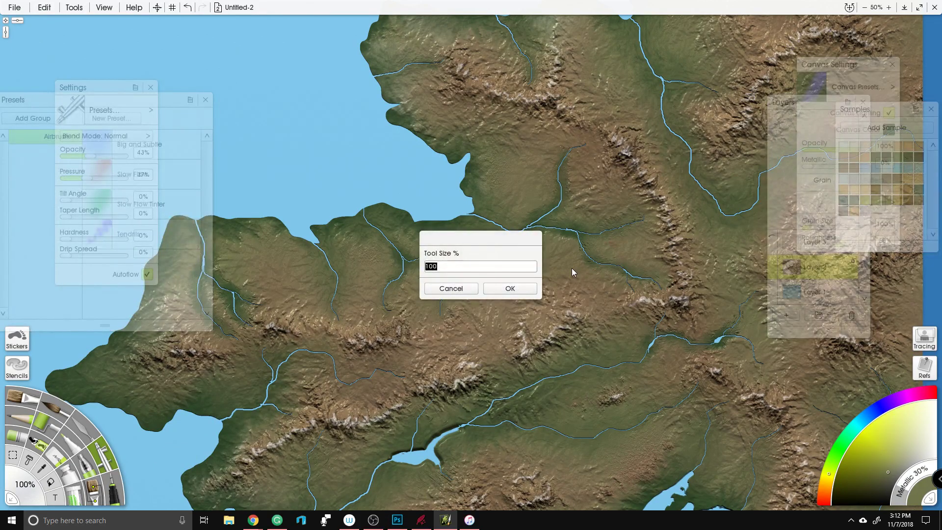
type("150")
key("Return")
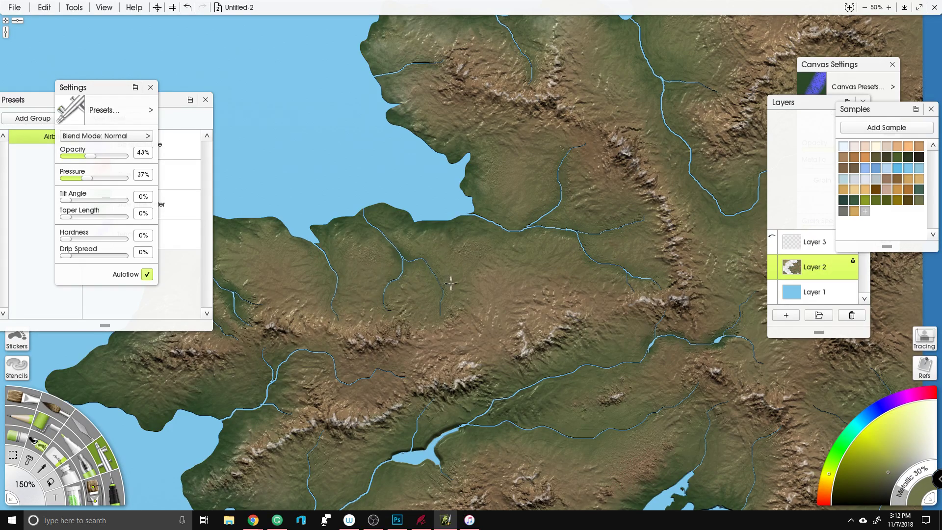
left_click_drag(347, 249, 422, 255)
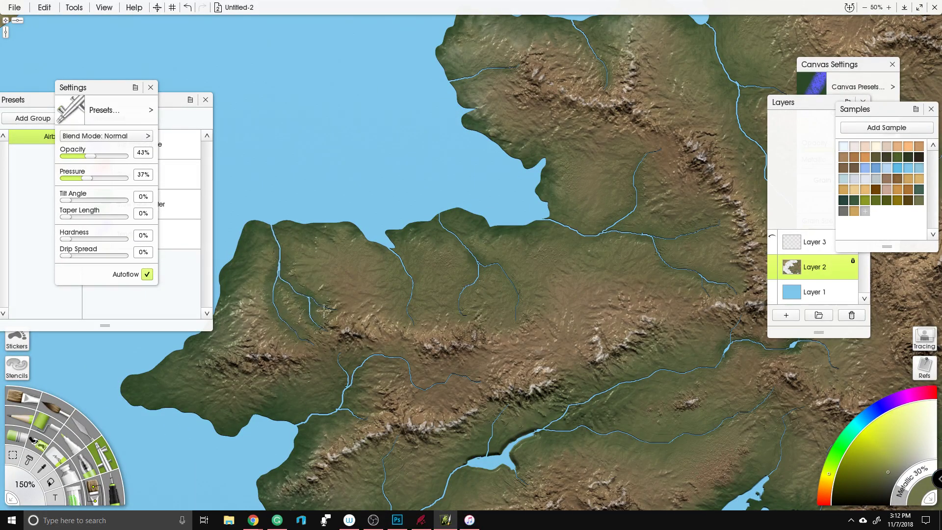
scroll(324, 310, "down", 5)
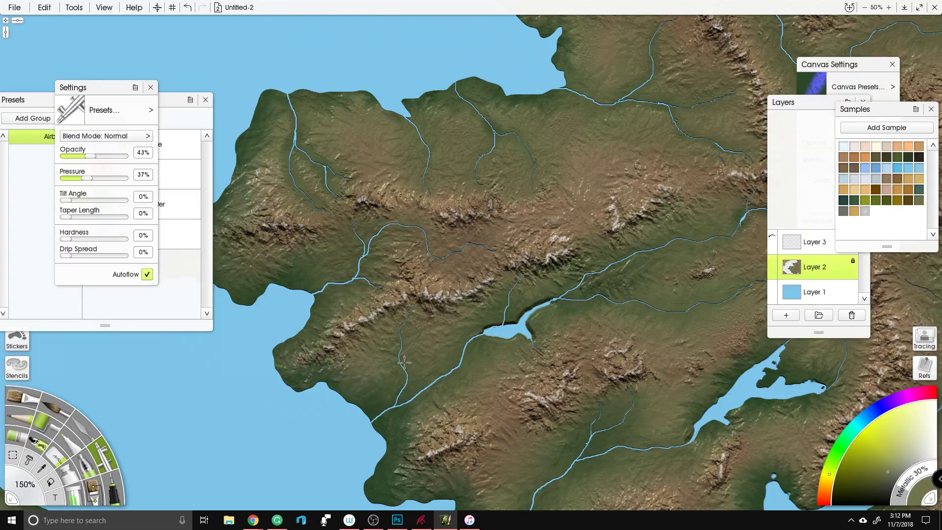
Step: Blend the dark shading along the small forked lake's shore with the Harsh Chaos palette knife, and return to the airbrush
left_click(83, 434)
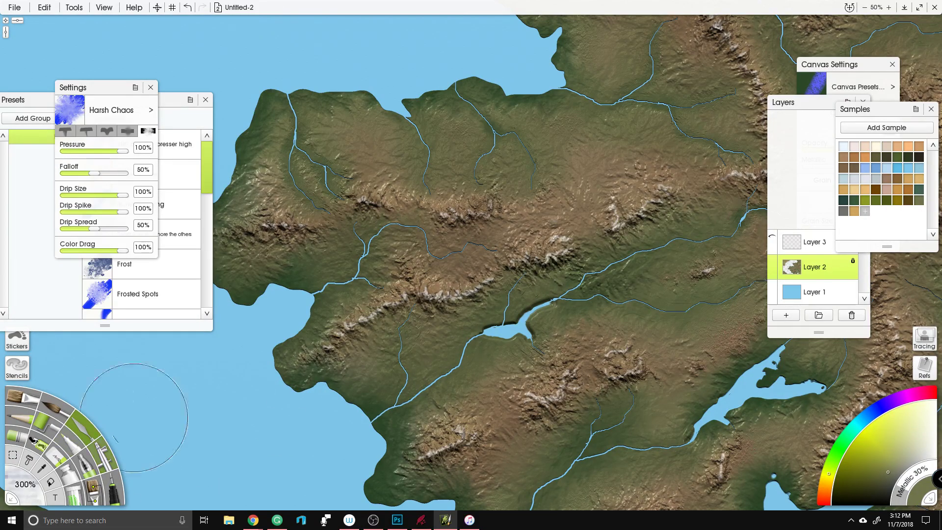
mouse_move(486, 319)
left_mouse_down()
mouse_move(537, 312)
mouse_move(496, 341)
left_mouse_up()
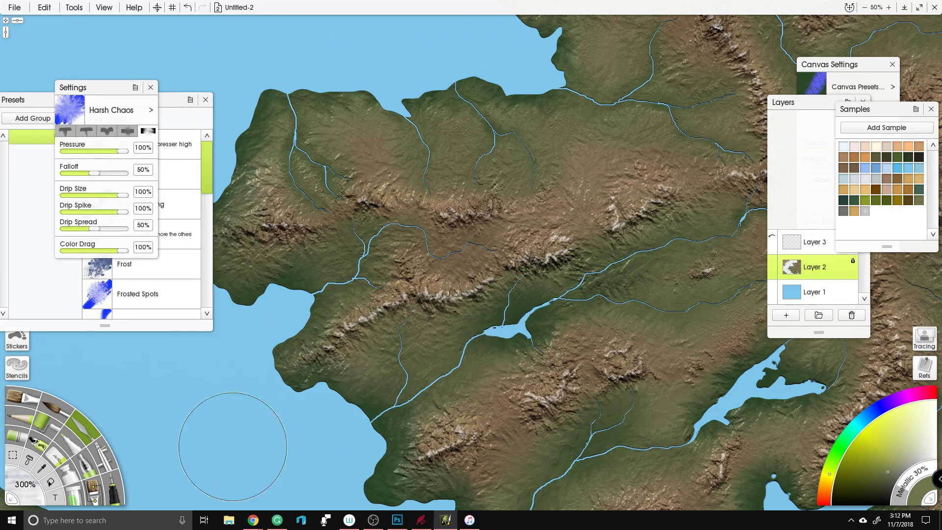
left_click(109, 456)
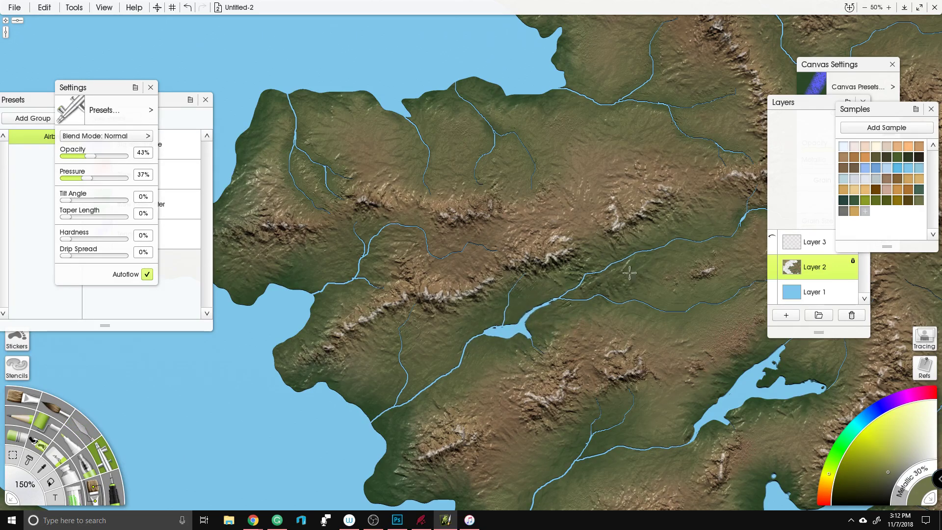
Step: Airbrush the muted olive green over the southern and eastern lowlands between the rivers and mountain ranges
left_click_drag(742, 219, 619, 174)
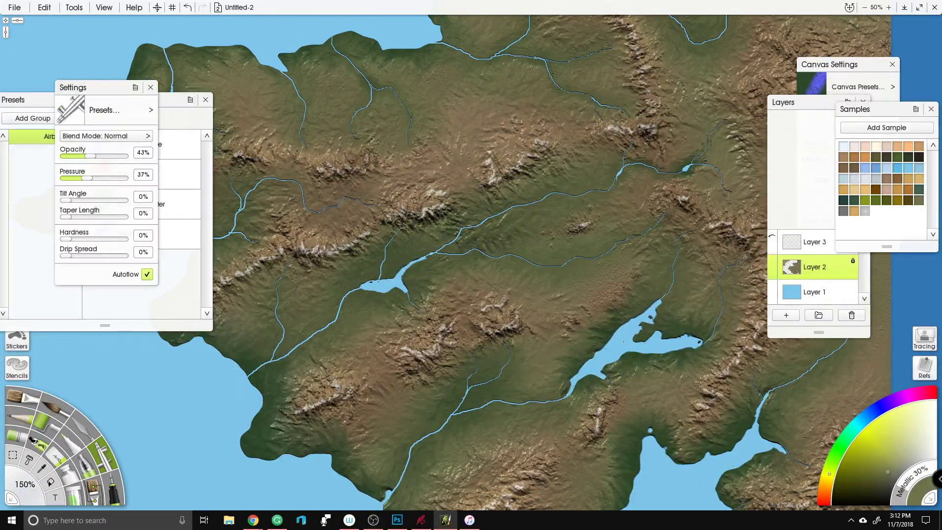
left_click_drag(552, 343, 551, 362)
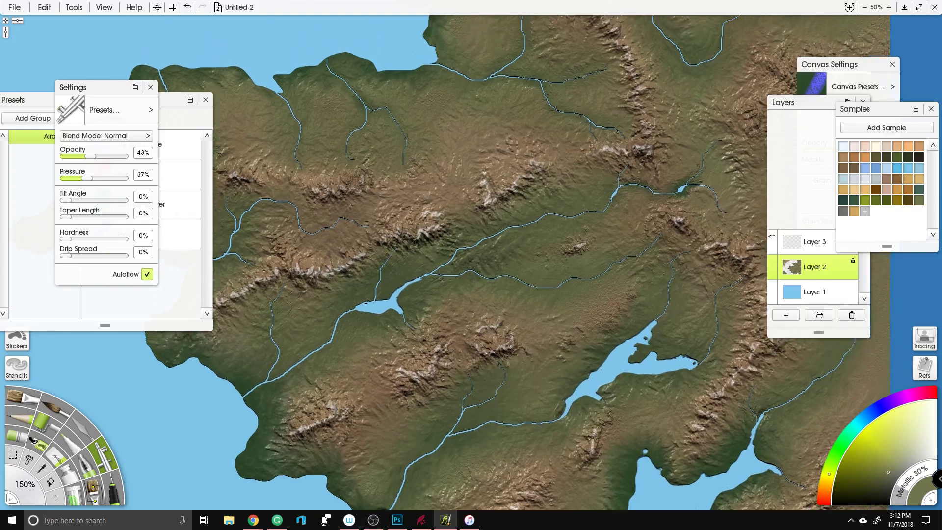
left_click_drag(428, 220, 294, 69)
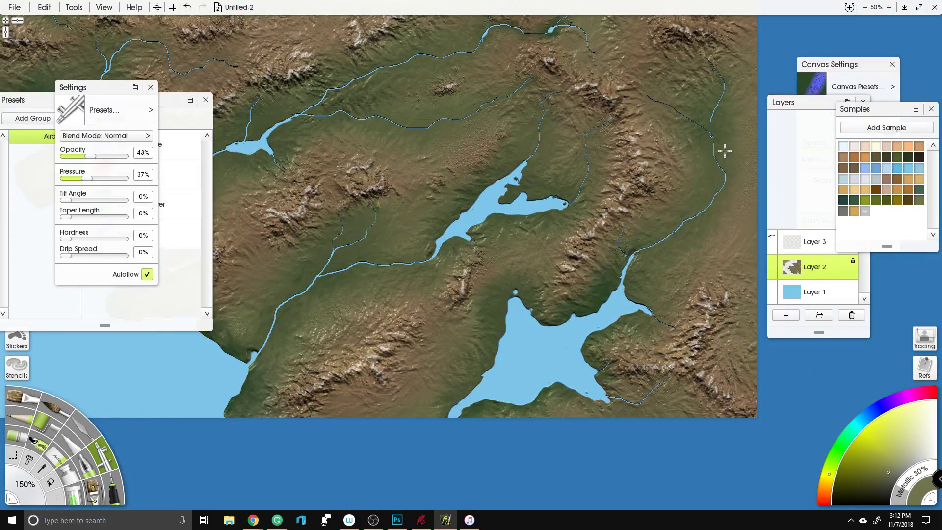
left_click_drag(646, 72, 679, 294)
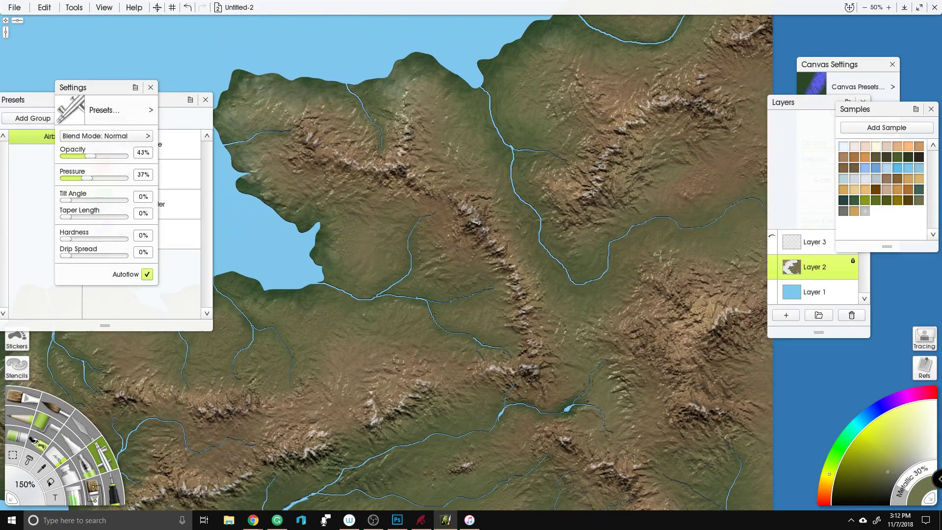
Step: Airbrush the muted olive green over the remaining lowlands of the mainland and the southwestern landmass
left_click_drag(647, 158, 559, 226)
left_click_drag(603, 190, 392, 373)
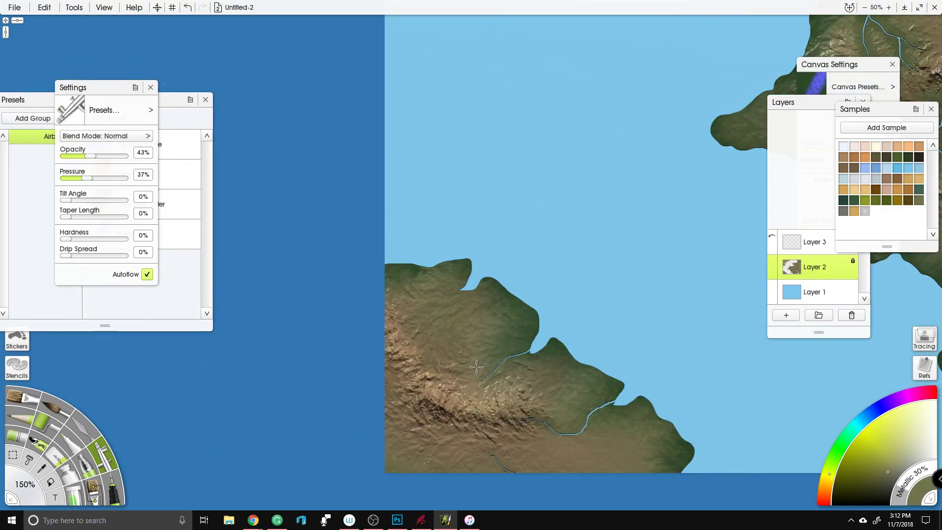
left_click_drag(577, 158, 443, 299)
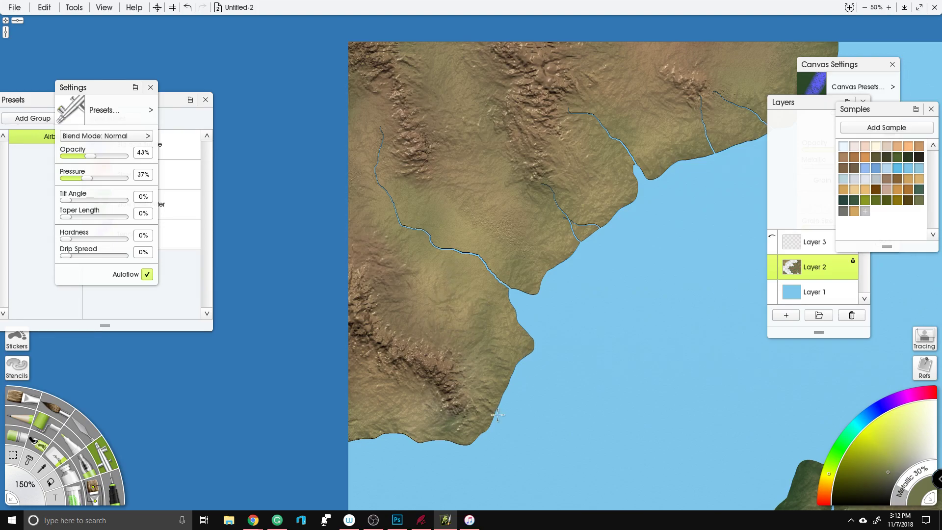
scroll(743, 197, "down", 3)
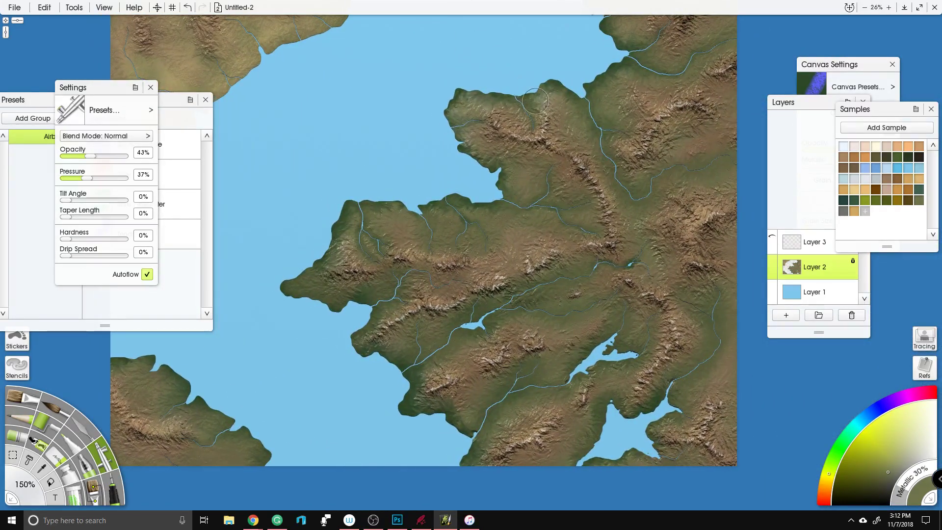
scroll(562, 190, "up", 2)
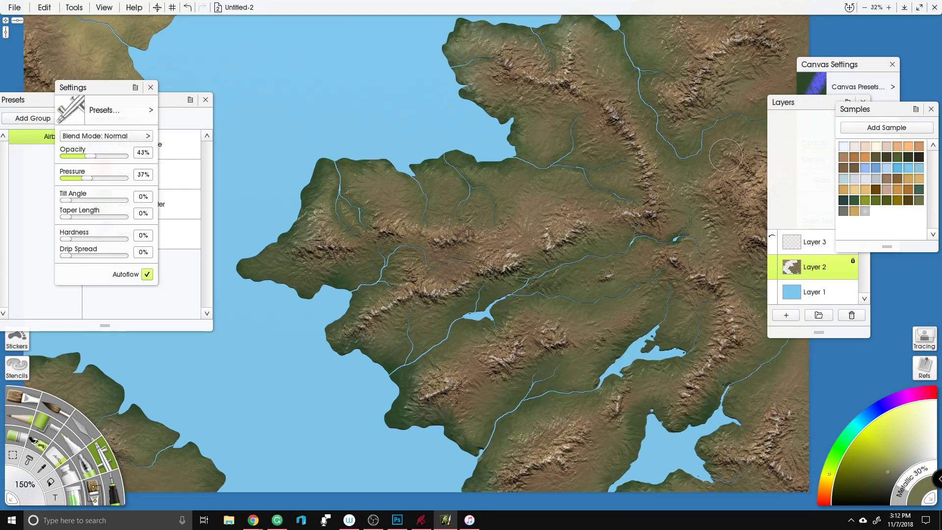
left_click_drag(736, 149, 714, 159)
scroll(596, 194, "up", 2)
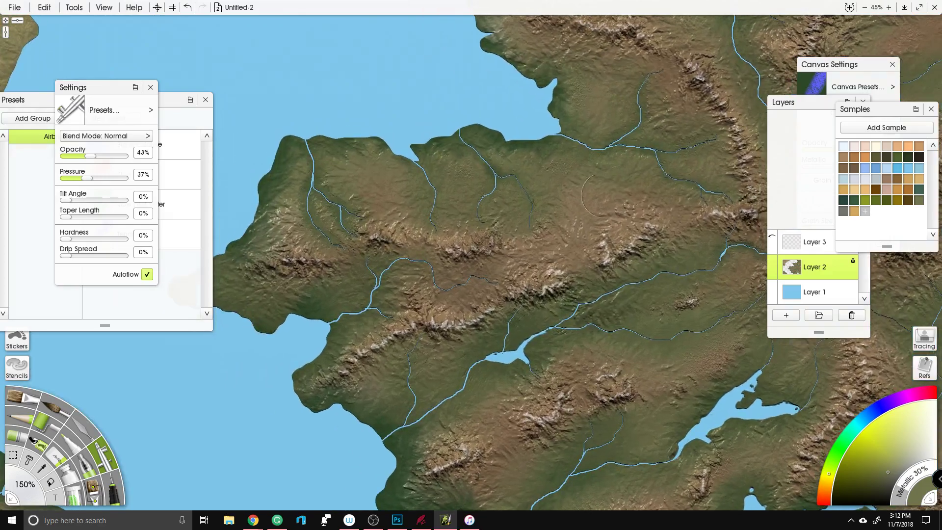
Step: Pick the dark green sample and airbrush it over the mainland's river valleys and low ground between the mountain ranges
left_click(862, 201)
left_click_drag(561, 214, 606, 224)
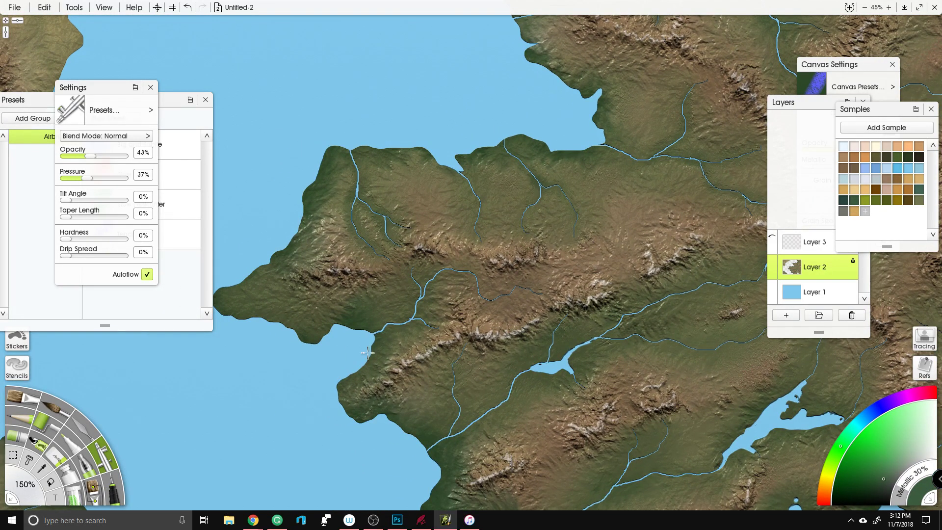
left_click_drag(443, 279, 456, 275)
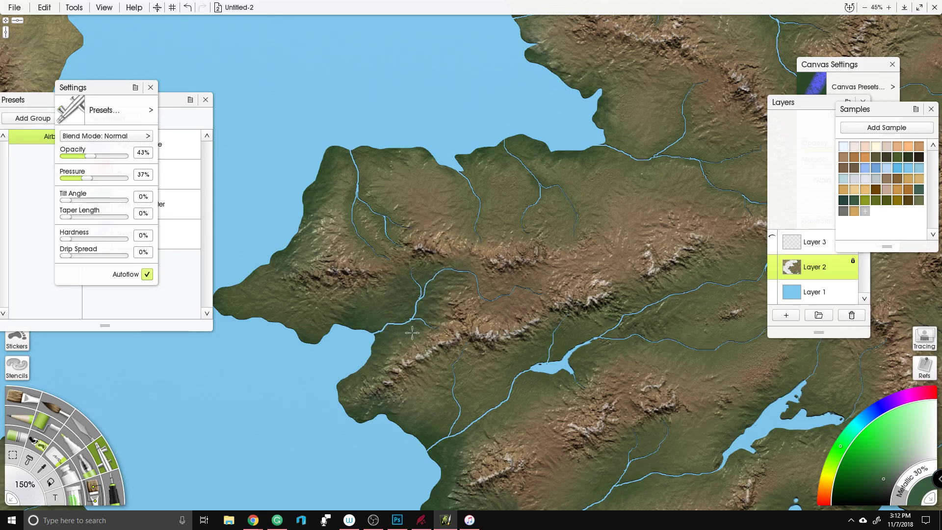
scroll(523, 352, "down", 5)
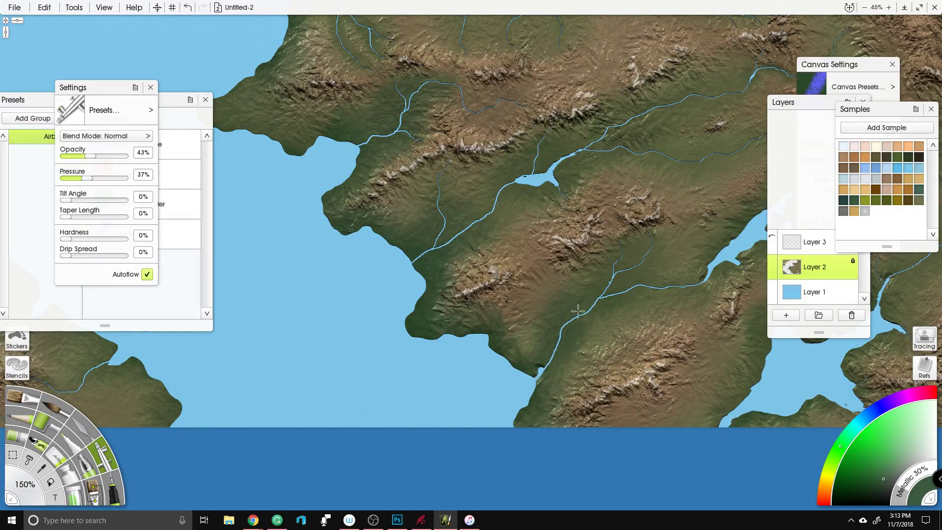
scroll(682, 297, "right", 4)
scroll(660, 290, "up", 3)
scroll(648, 334, "down", 2)
scroll(648, 333, "right", 3)
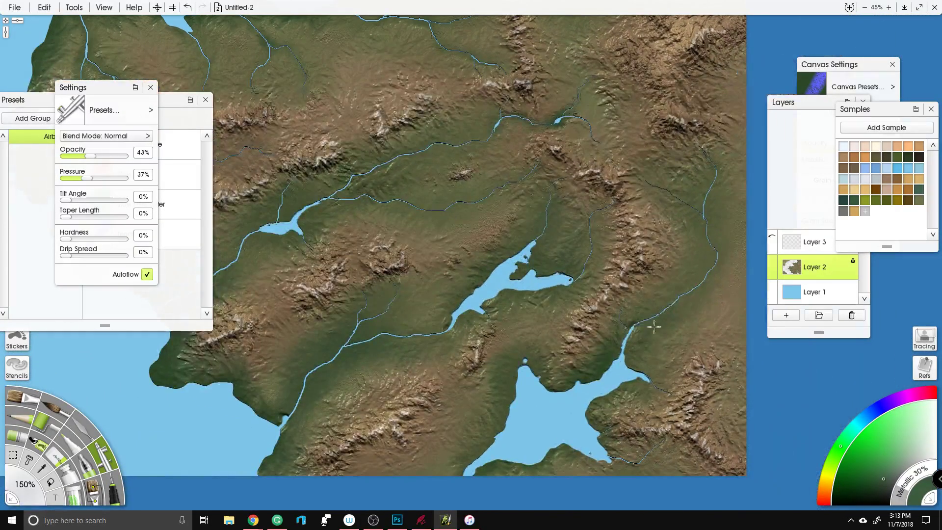
scroll(576, 374, "up", 6)
scroll(539, 343, "left", 2)
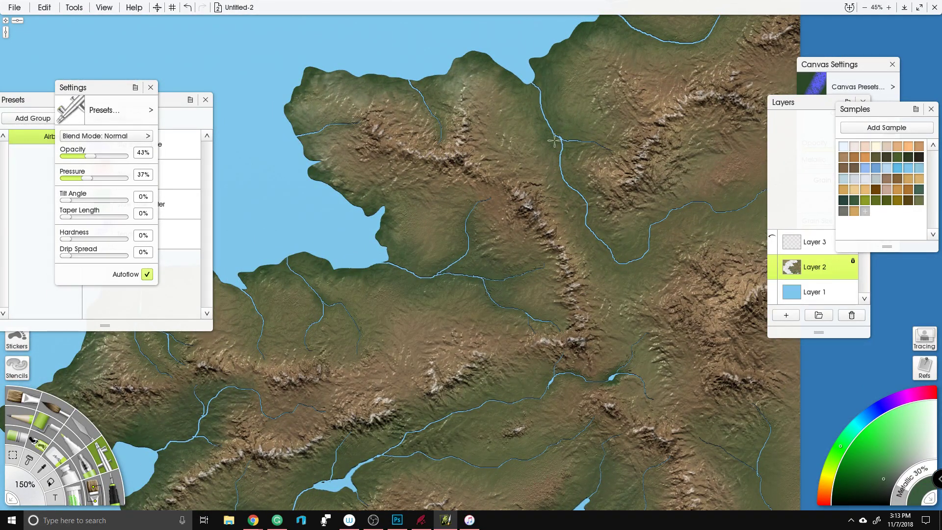
scroll(345, 145, "down", 4)
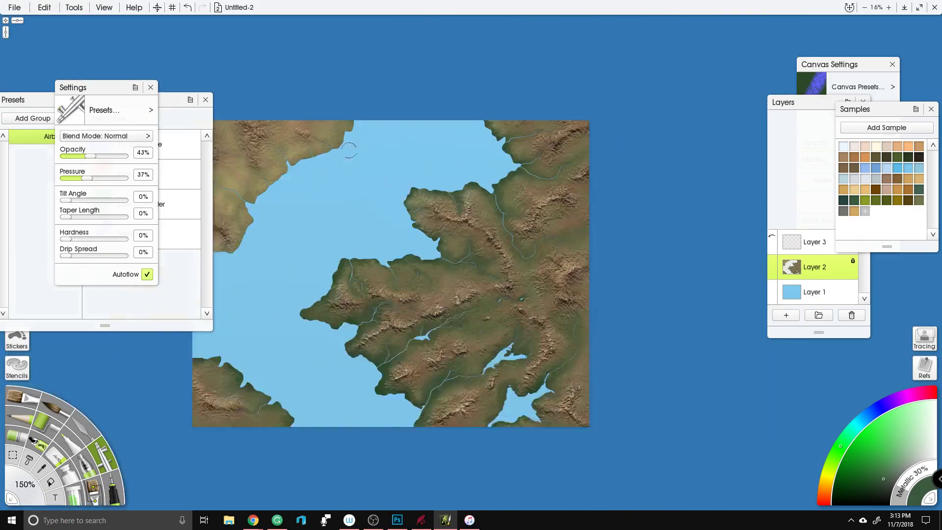
Step: Add a new layer above Layer 1, and make Layer 1 active again
left_click(809, 292)
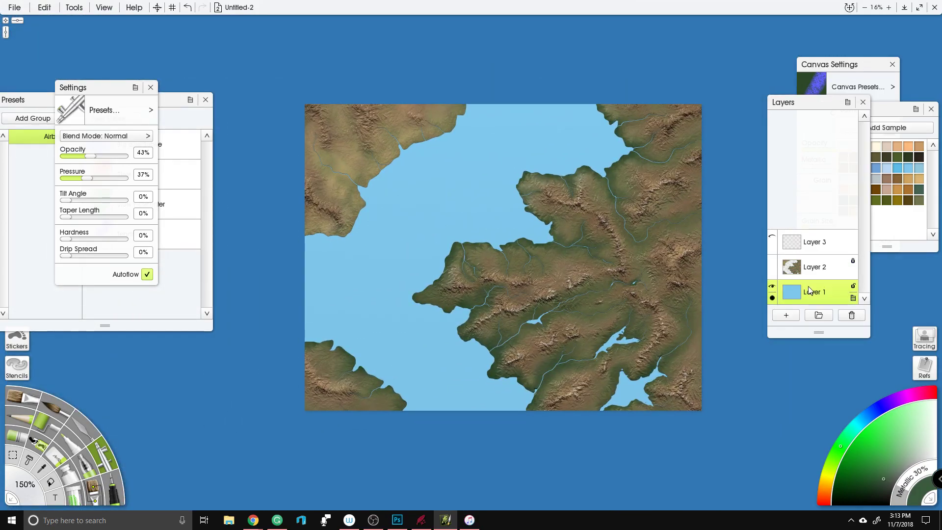
left_click(783, 319)
left_click(839, 301)
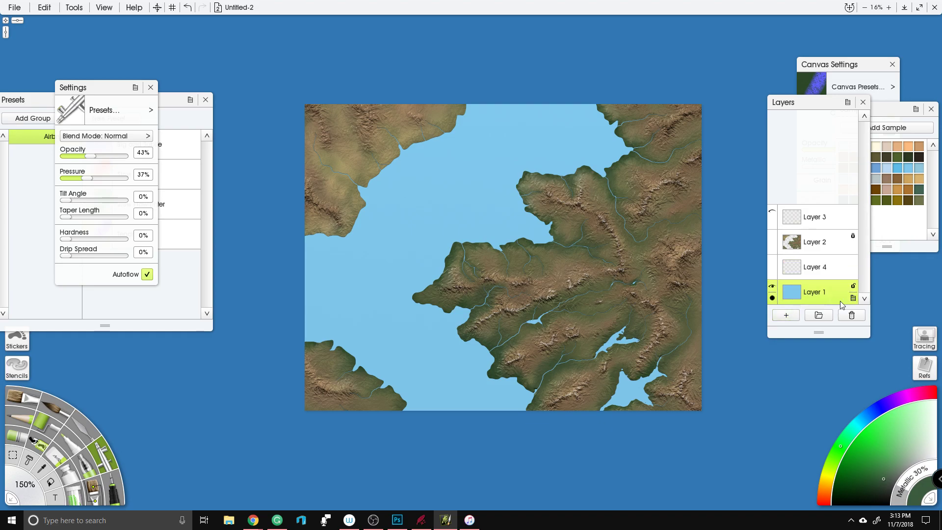
Step: Pick white, set the airbrush size to 500%, and lighten the sea along the mainland, southwestern and northwestern coasts
left_click_drag(892, 439, 937, 440)
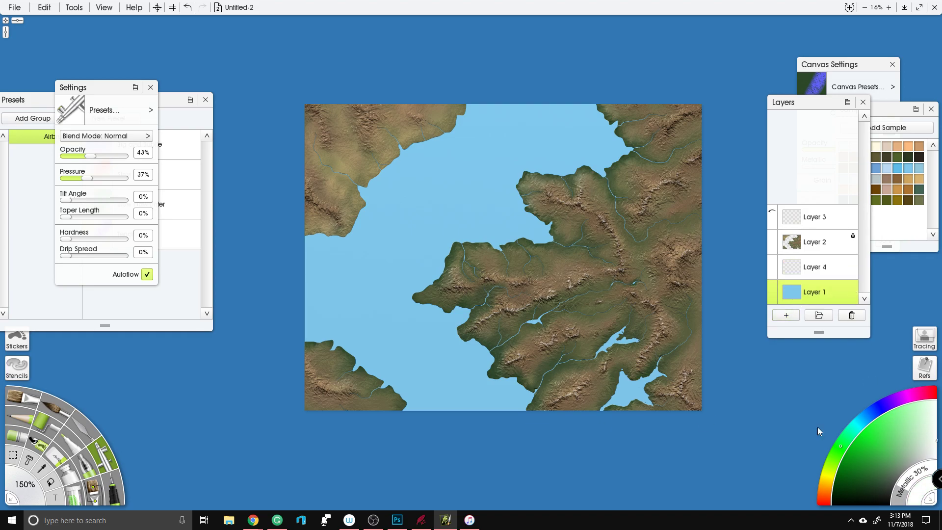
left_click(42, 499)
type("250")
key("Return")
left_click(19, 485)
type("500")
key("Return")
mouse_move(454, 253)
left_mouse_down()
mouse_move(434, 278)
mouse_move(407, 296)
mouse_move(485, 306)
mouse_move(462, 262)
mouse_move(477, 245)
mouse_move(494, 237)
mouse_move(548, 247)
mouse_move(551, 213)
mouse_move(523, 174)
mouse_move(629, 184)
mouse_move(605, 106)
mouse_move(590, 170)
left_mouse_up()
mouse_move(464, 344)
left_mouse_down()
mouse_move(533, 373)
mouse_move(605, 422)
mouse_move(662, 375)
left_mouse_up()
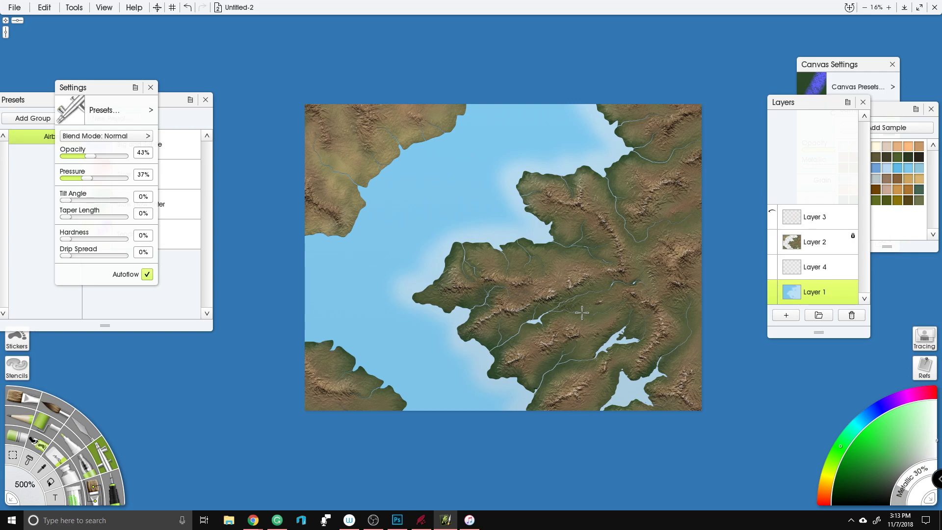
mouse_move(281, 351)
left_mouse_down()
mouse_move(303, 337)
mouse_move(333, 366)
mouse_move(406, 393)
mouse_move(372, 391)
mouse_move(327, 343)
mouse_move(303, 374)
left_mouse_up()
mouse_move(323, 213)
left_mouse_down()
mouse_move(360, 196)
mouse_move(417, 147)
mouse_move(395, 141)
left_mouse_up()
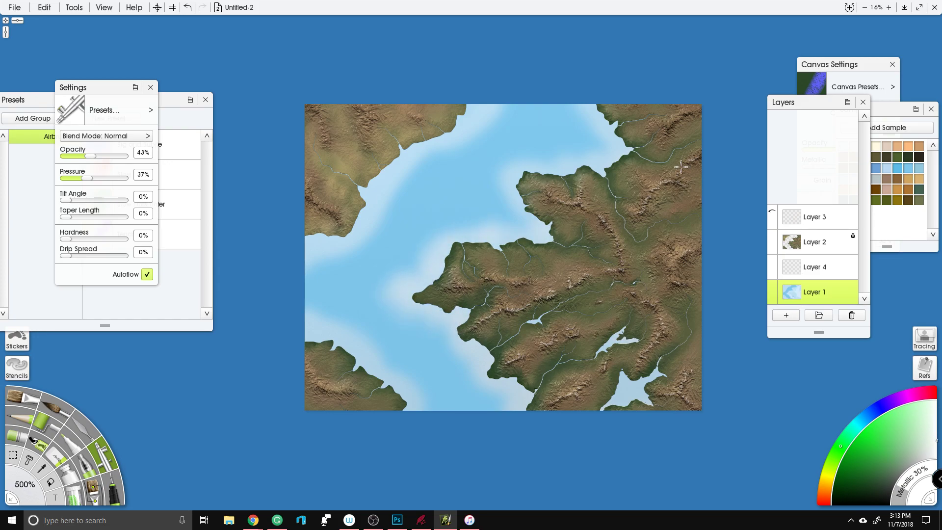
Step: Pick the medium blue sample and airbrush it along the middle of the sea channel
left_click(904, 208)
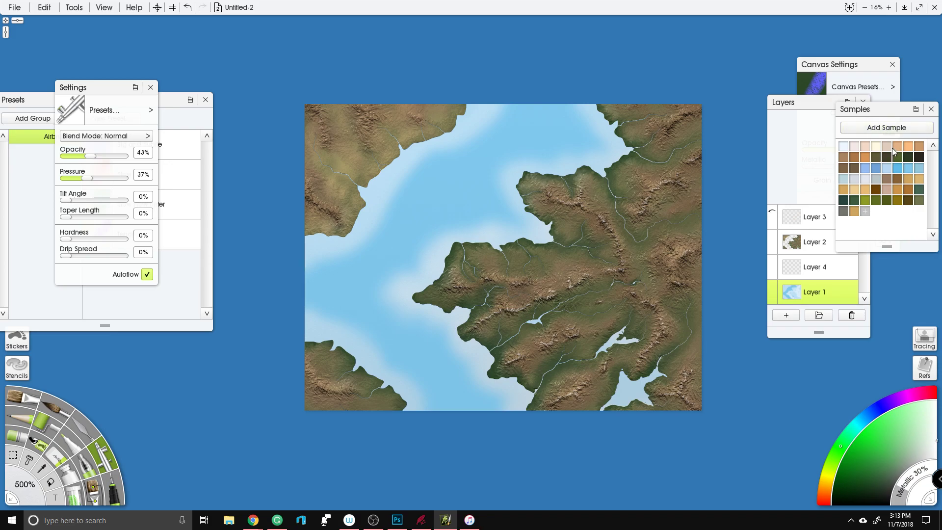
left_click(876, 169)
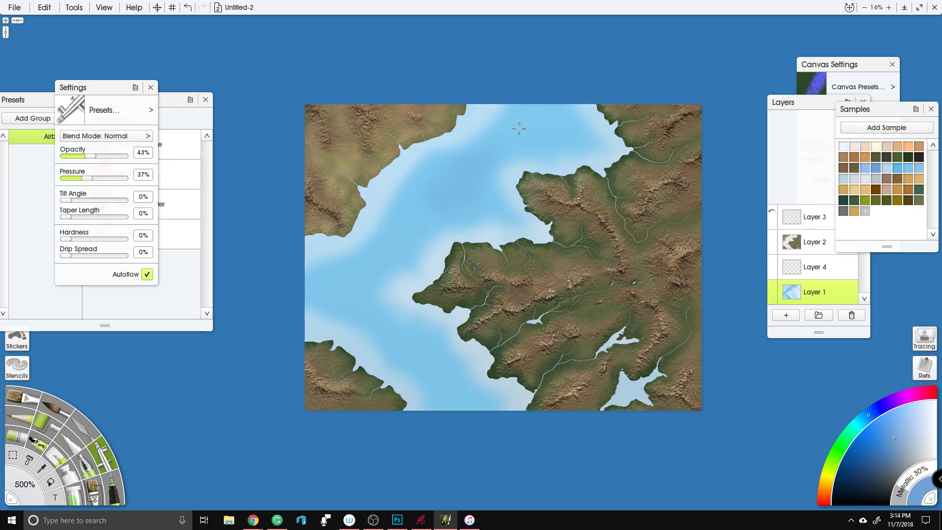
mouse_move(395, 244)
left_mouse_down()
mouse_move(352, 276)
mouse_move(349, 296)
mouse_move(468, 424)
left_mouse_up()
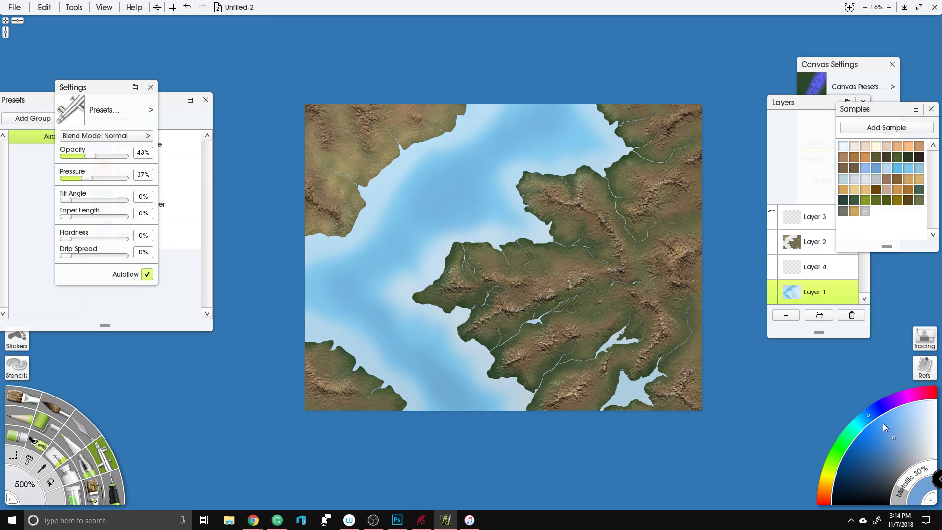
Step: Choose a darker blue and airbrush the deepest water along the channel's centre and out to the map's western edge
left_click(847, 450)
mouse_move(418, 315)
left_mouse_down()
mouse_move(432, 388)
mouse_move(349, 296)
mouse_move(361, 256)
mouse_move(460, 184)
mouse_move(491, 148)
mouse_move(546, 125)
mouse_move(460, 189)
left_mouse_up()
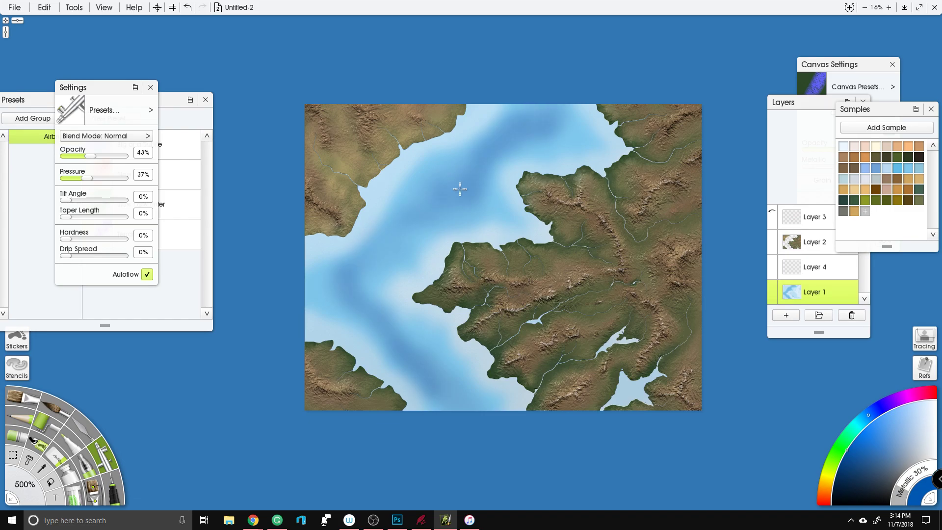
mouse_move(330, 235)
left_mouse_down()
mouse_move(291, 275)
mouse_move(325, 297)
mouse_move(360, 302)
mouse_move(319, 306)
mouse_move(341, 313)
mouse_move(360, 265)
left_mouse_up()
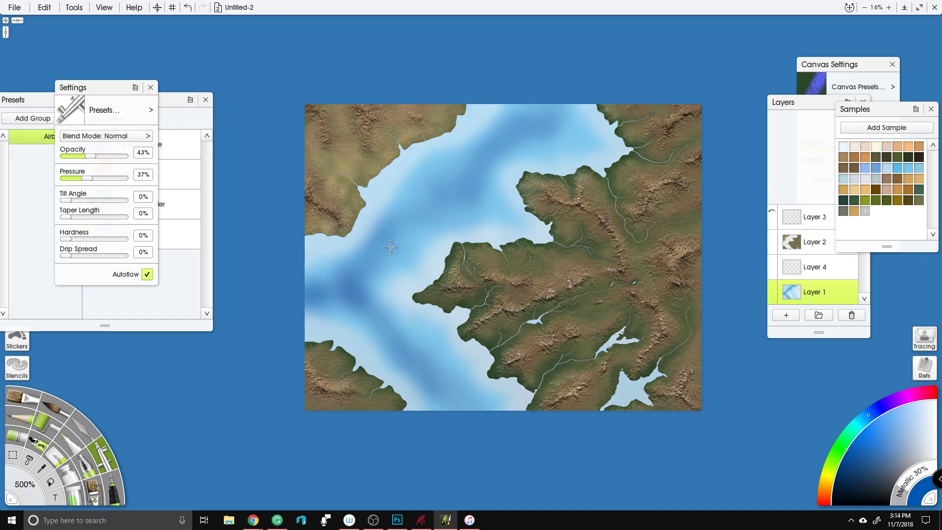
Step: Switch to the palette knife's Hard Wet Blender preset at 500% size and blend the sea's light and dark blues together
left_click(85, 423)
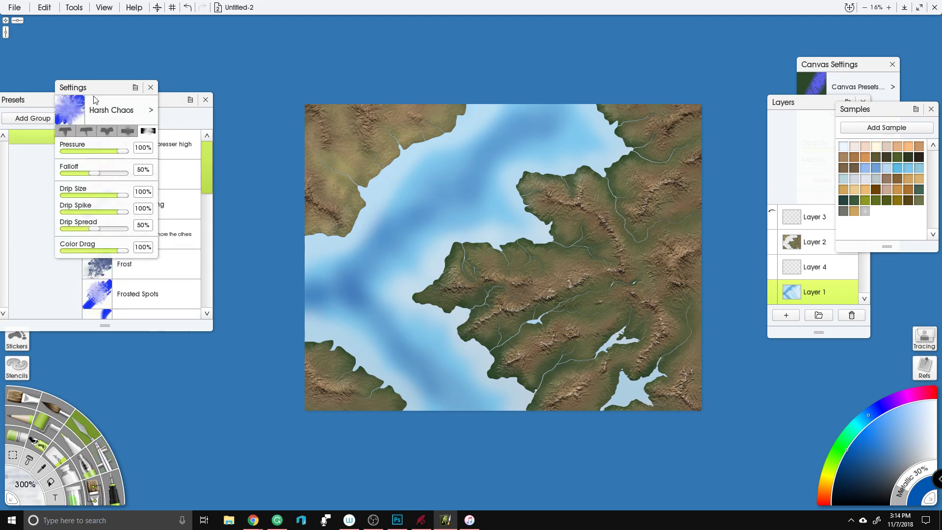
left_click_drag(104, 93, 32, 82)
left_click(198, 170)
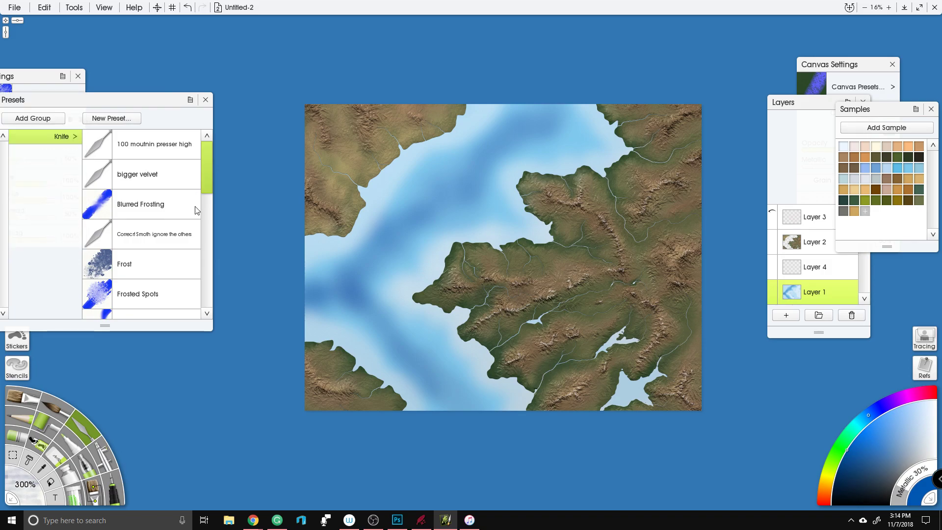
left_click_drag(201, 181, 201, 219)
left_click(162, 234)
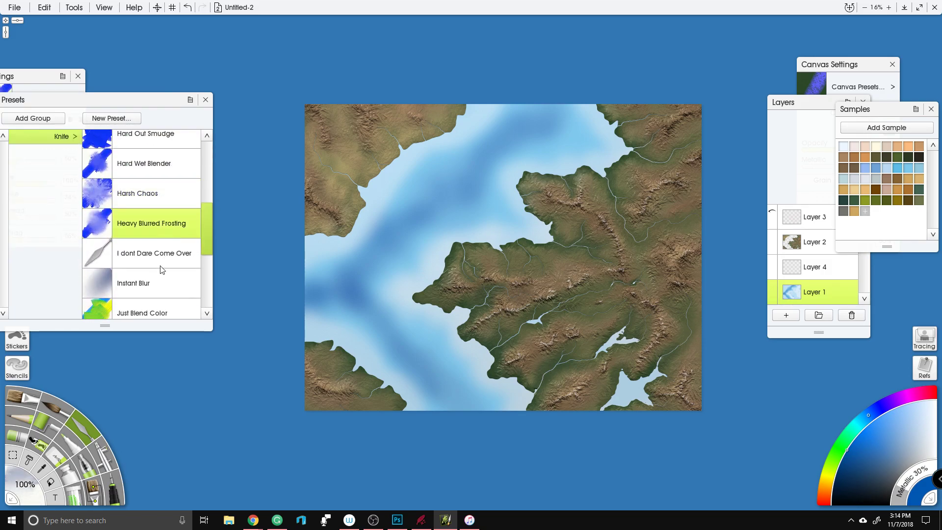
left_click(142, 165)
left_click(17, 492)
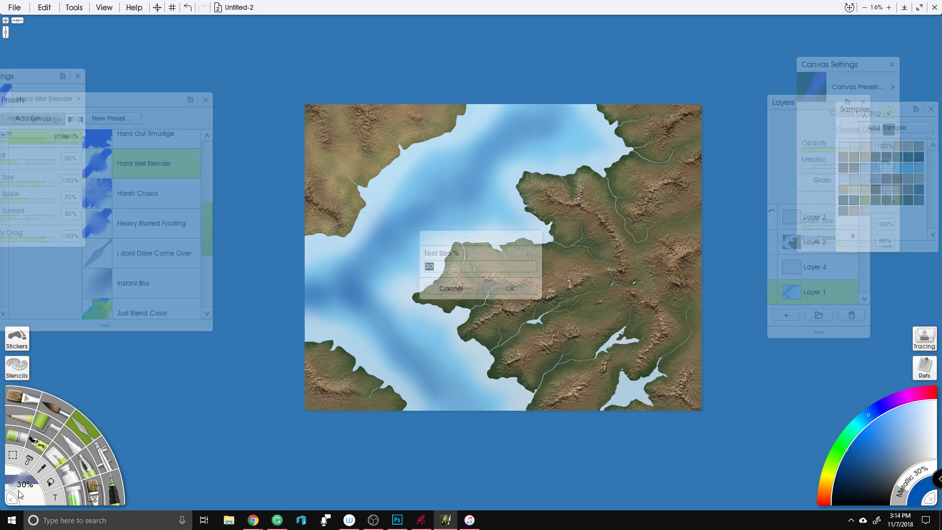
type("500")
key("Return")
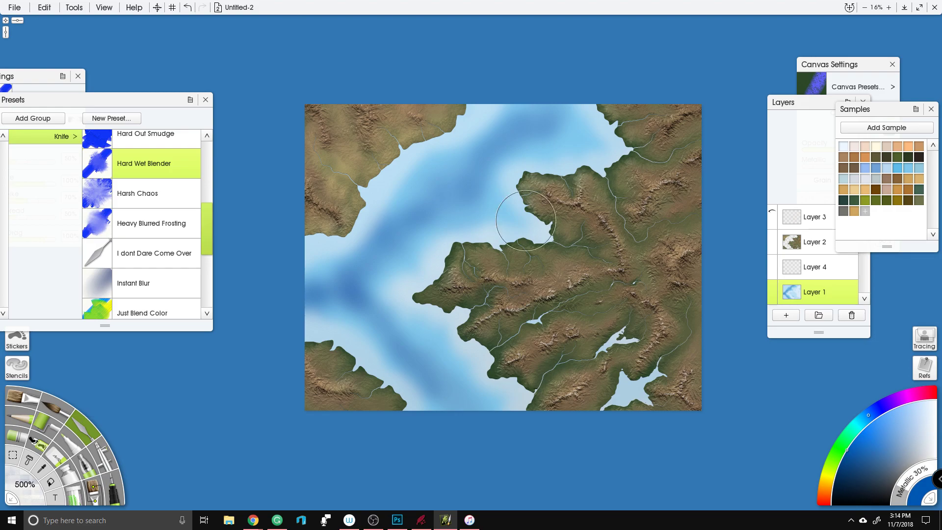
mouse_move(347, 294)
left_mouse_down()
mouse_move(428, 265)
mouse_move(353, 308)
left_mouse_up()
mouse_move(413, 367)
left_mouse_down()
mouse_move(437, 395)
mouse_move(444, 359)
mouse_move(423, 368)
left_mouse_up()
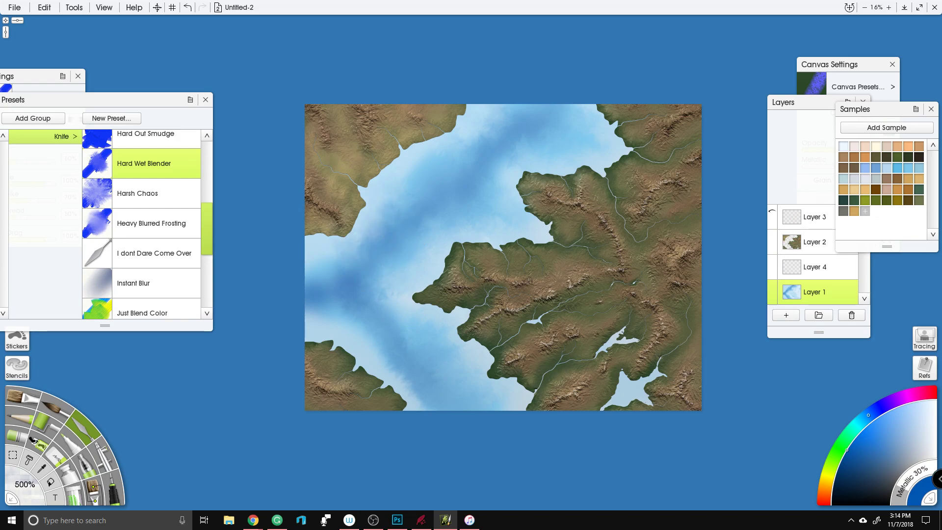
mouse_move(344, 294)
left_mouse_down()
mouse_move(332, 300)
mouse_move(344, 336)
left_mouse_up()
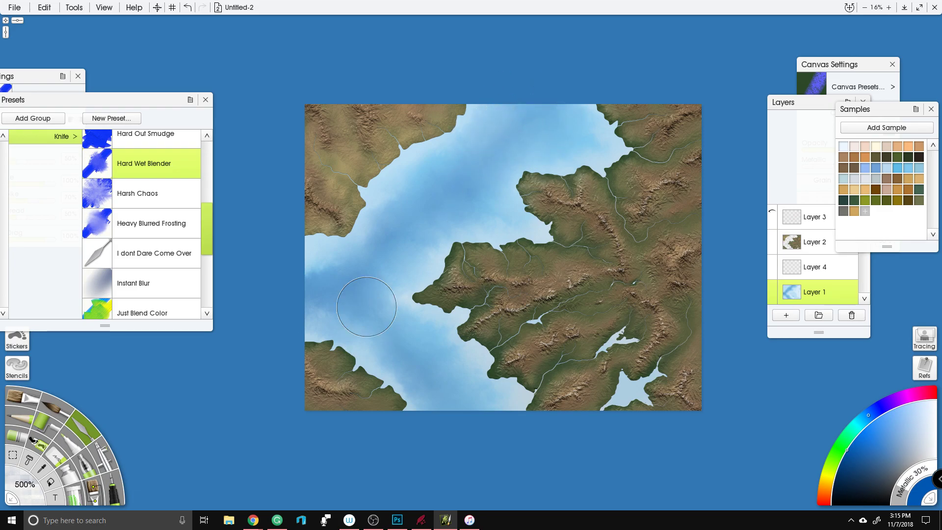
Step: Switch to Chrome to look at the Inkarnate reference map, and return to the ArtRage painting
scroll(427, 172, "up", 3)
left_click_drag(496, 305, 501, 296)
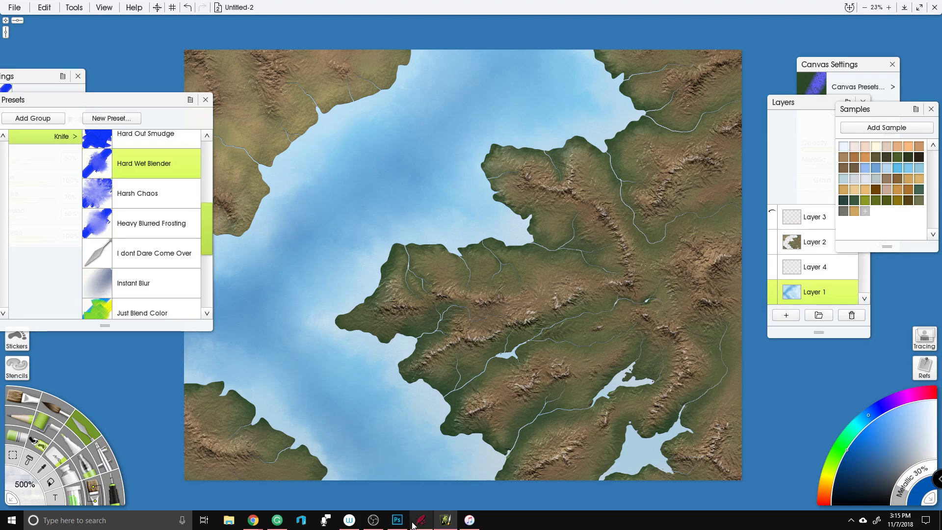
mouse_move(251, 524)
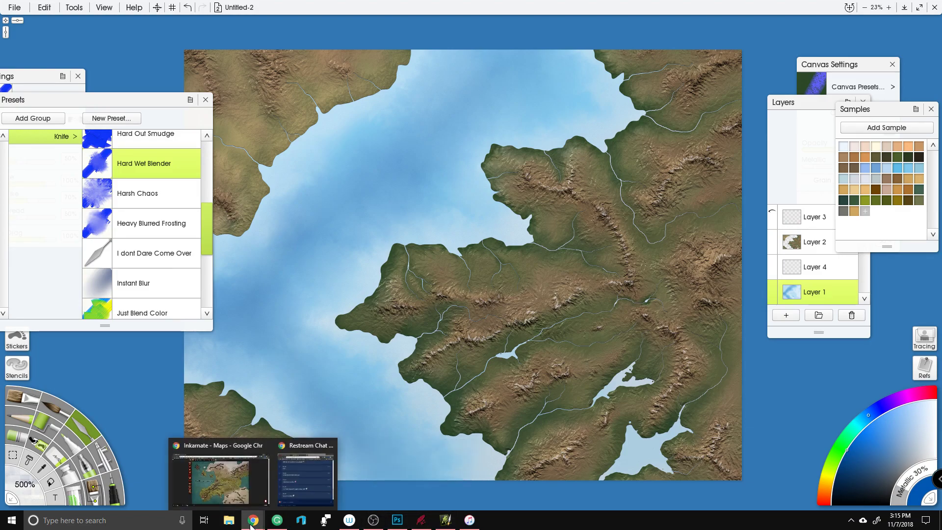
left_click(241, 478)
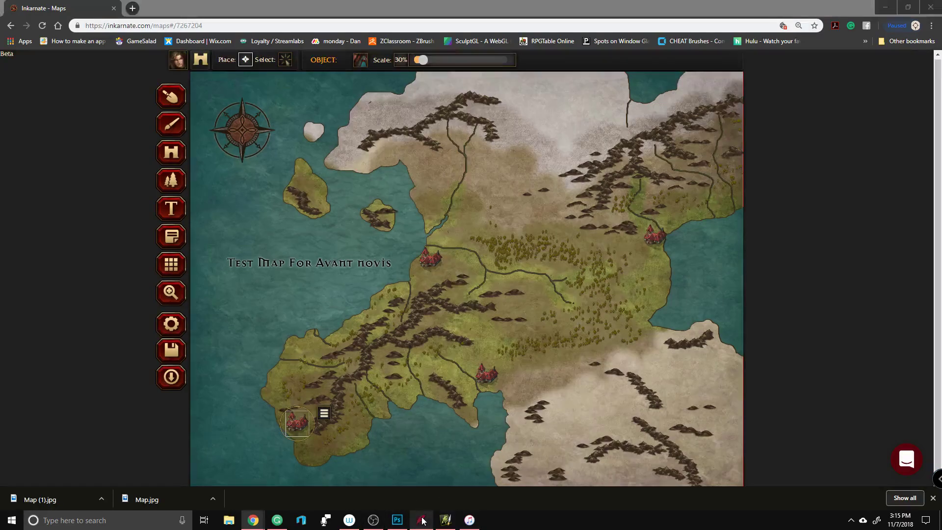
left_click(445, 521)
left_click(445, 521)
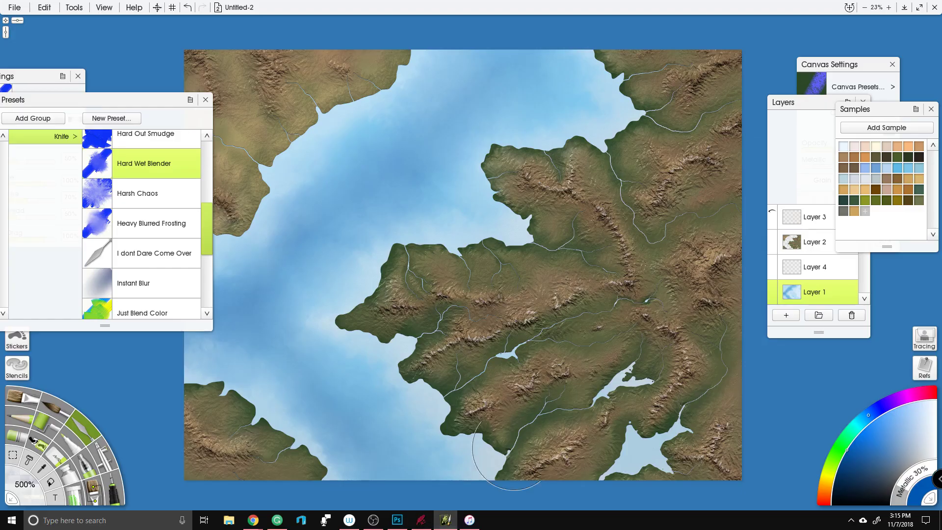
scroll(540, 319, "down", 2)
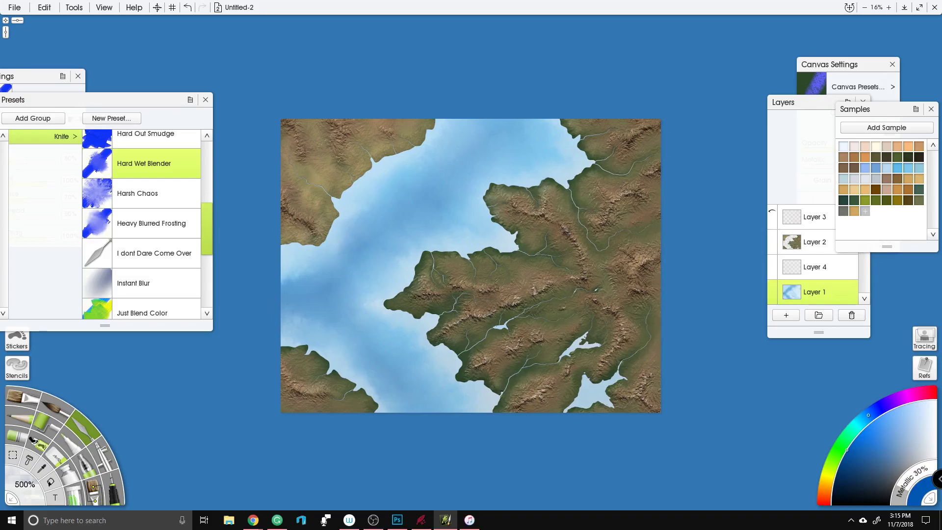
scroll(417, 216, "up", 2)
left_click_drag(466, 275, 433, 252)
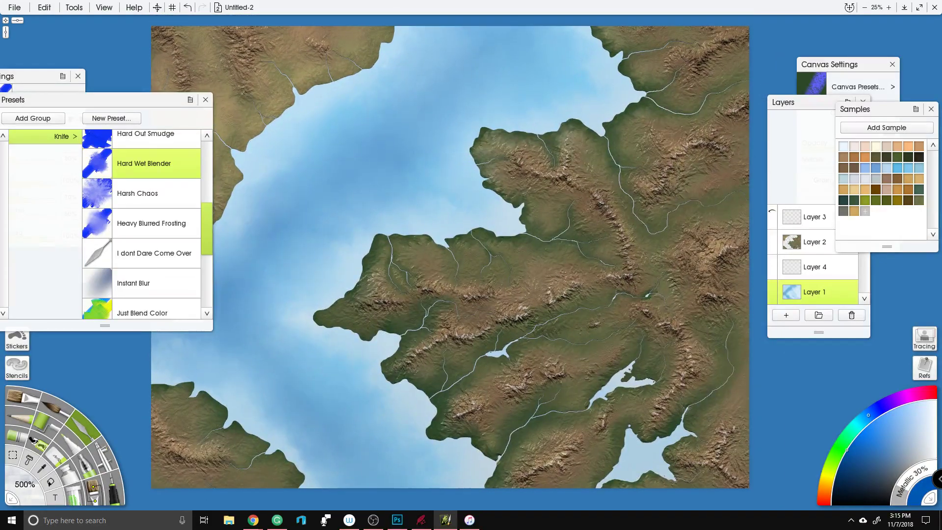